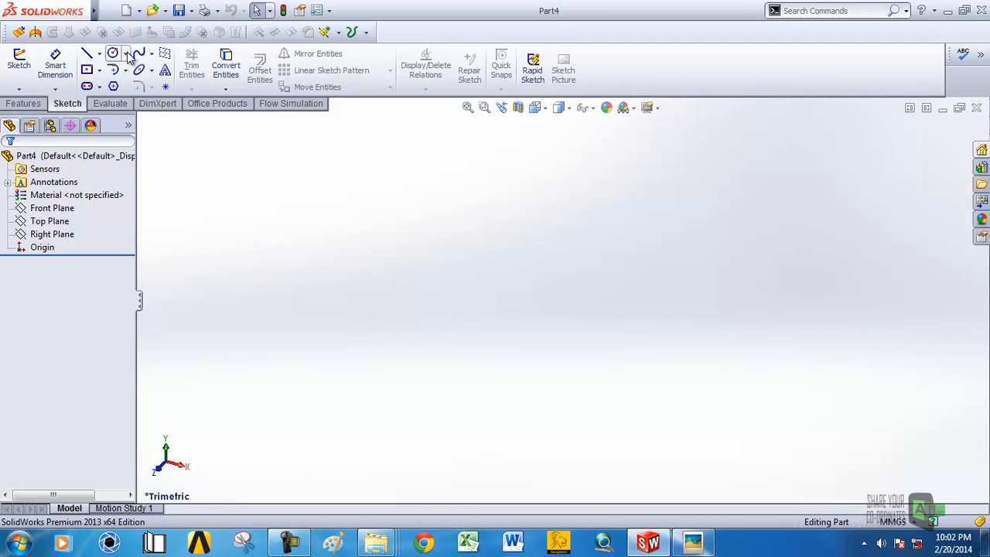
Start a sketch on the Front Plane and insert the "front view" image from the bmw x6 folder as a sketch picture.
left_click(69, 235)
left_click(41, 208)
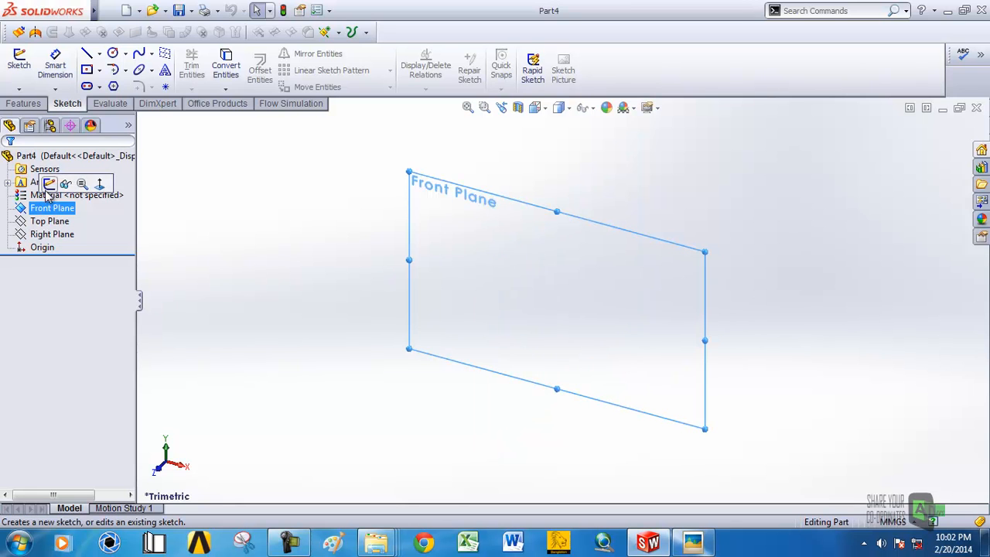
left_click(52, 185)
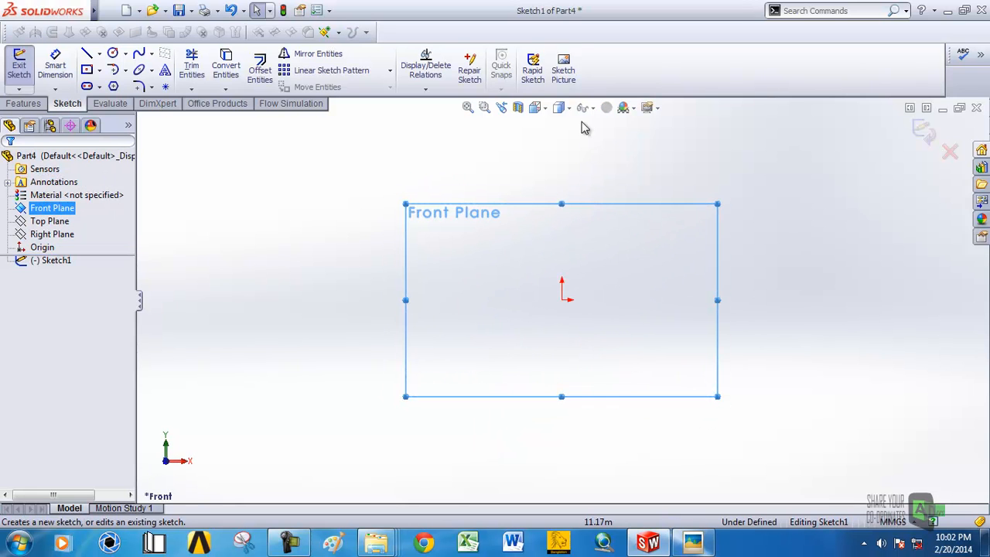
left_click(566, 77)
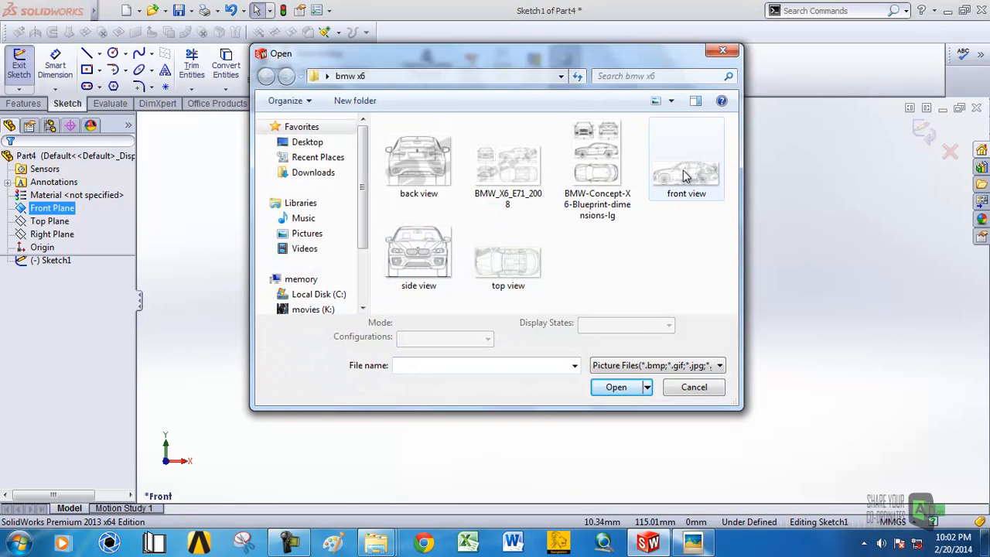
left_click(684, 170)
left_click(617, 387)
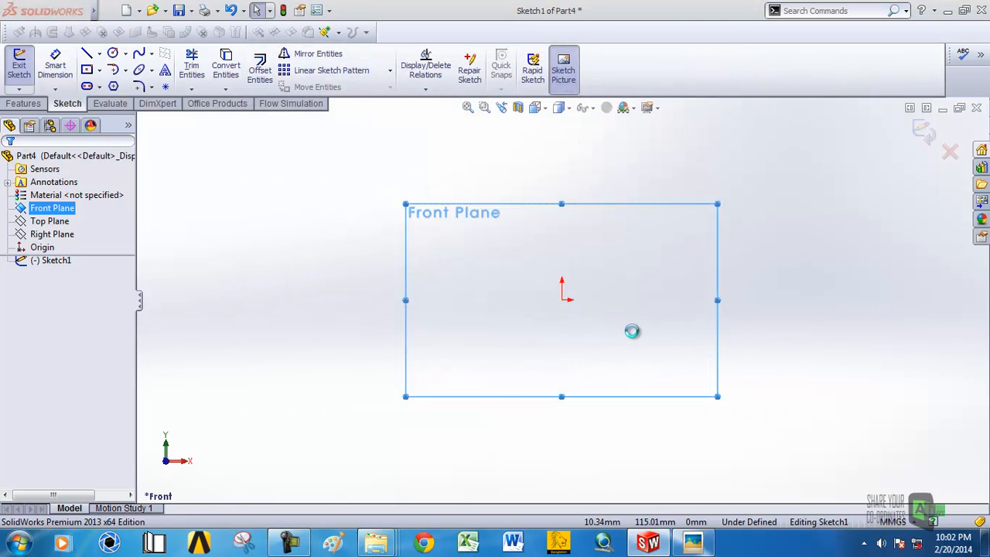
scroll(822, 247, "up", 3)
scroll(678, 271, "down", 8)
scroll(545, 297, "up", 3)
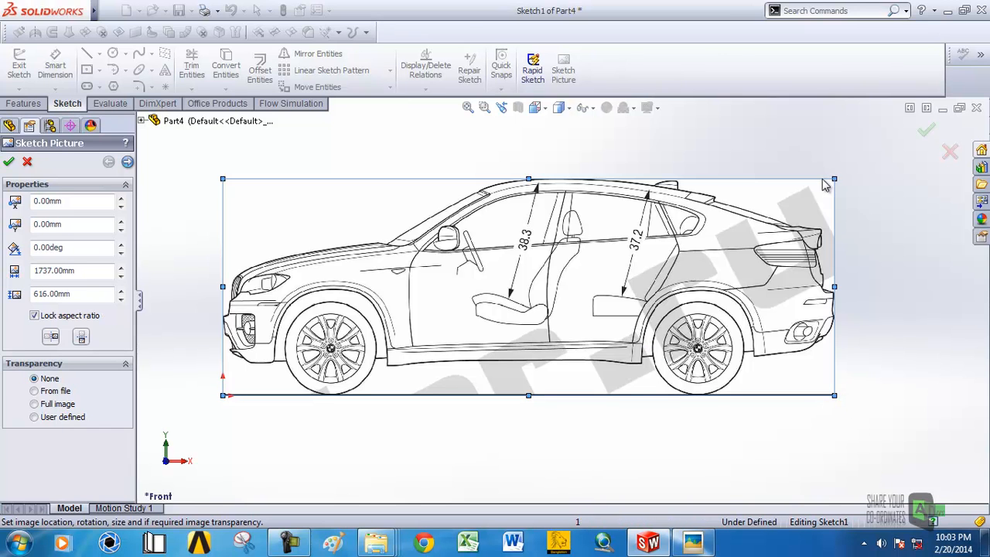
left_click(925, 130)
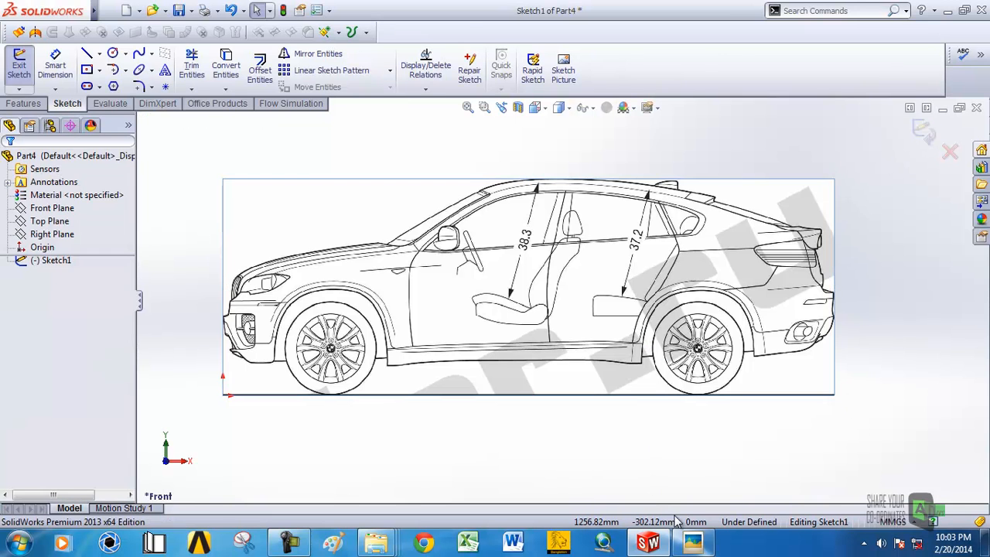
Open the BMW_X6_E71_2008 blueprint from the bmw x6 folder, examine the car's overall length and height dimensions, and return to SolidWorks.
mouse_move(376, 539)
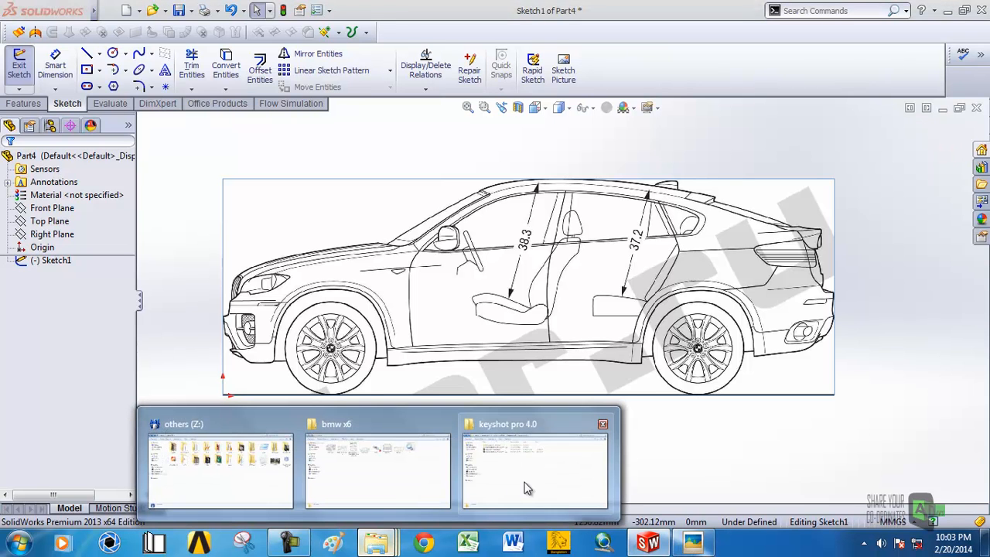
left_click(428, 486)
double_click(263, 143)
scroll(295, 158, "up", 5)
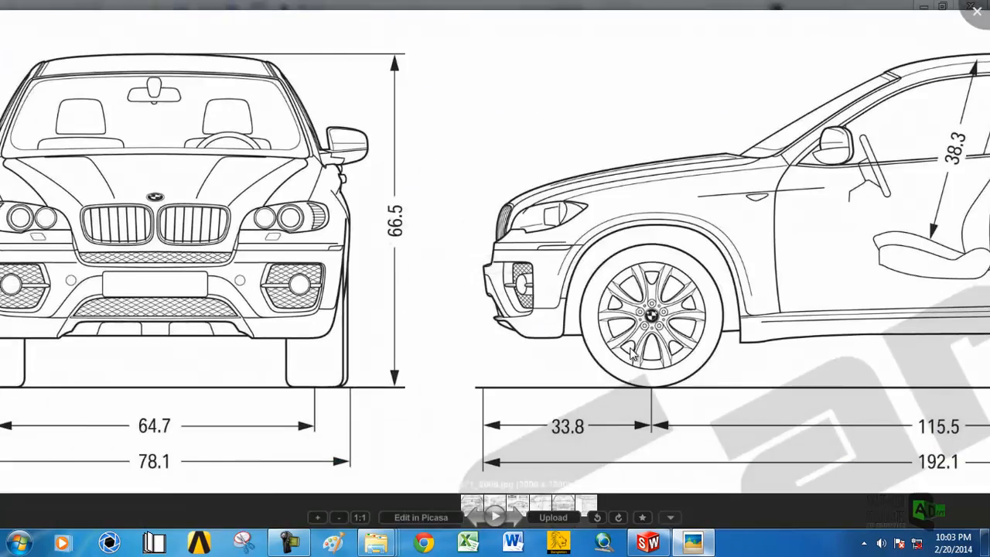
scroll(632, 354, "down", 5)
left_click_drag(808, 426, 627, 337)
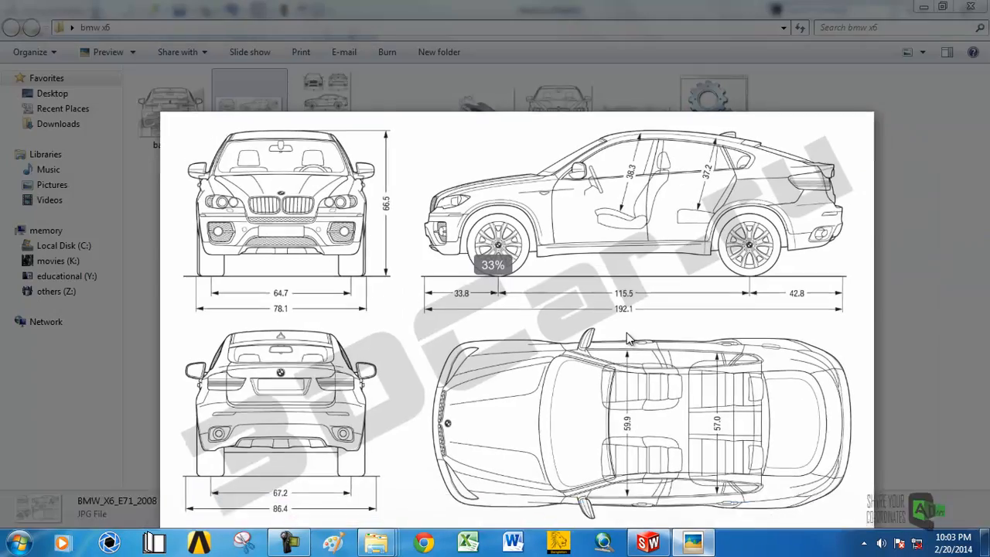
left_click(933, 113)
left_click(807, 99)
left_click(871, 348)
left_click(649, 542)
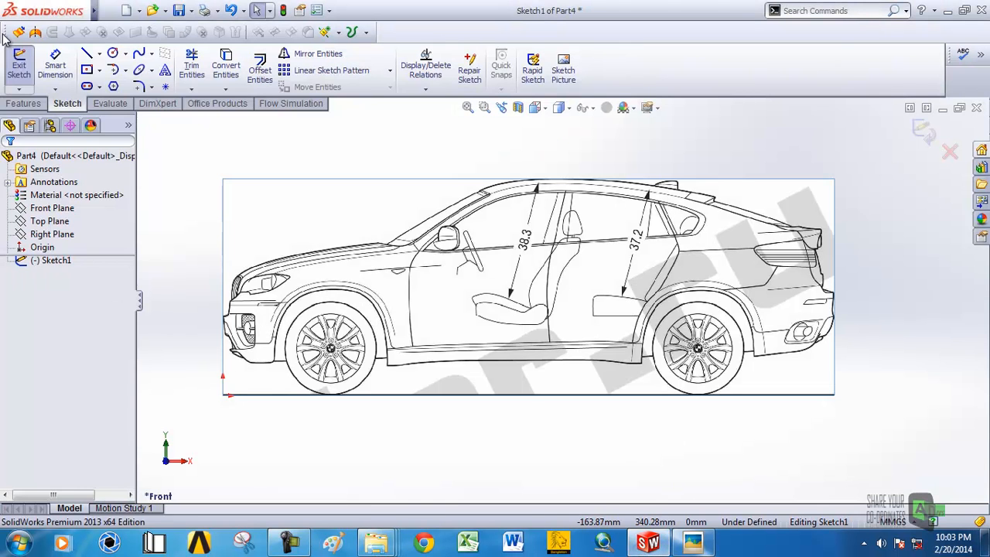
Check the sketch picture's size properties and switch the document's unit system to IPS.
left_click(395, 245)
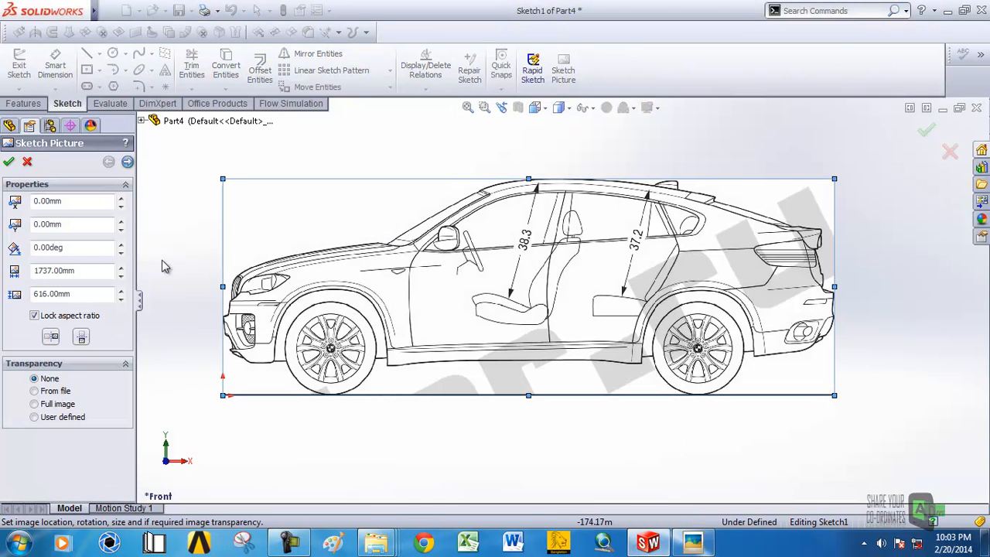
left_click(10, 162)
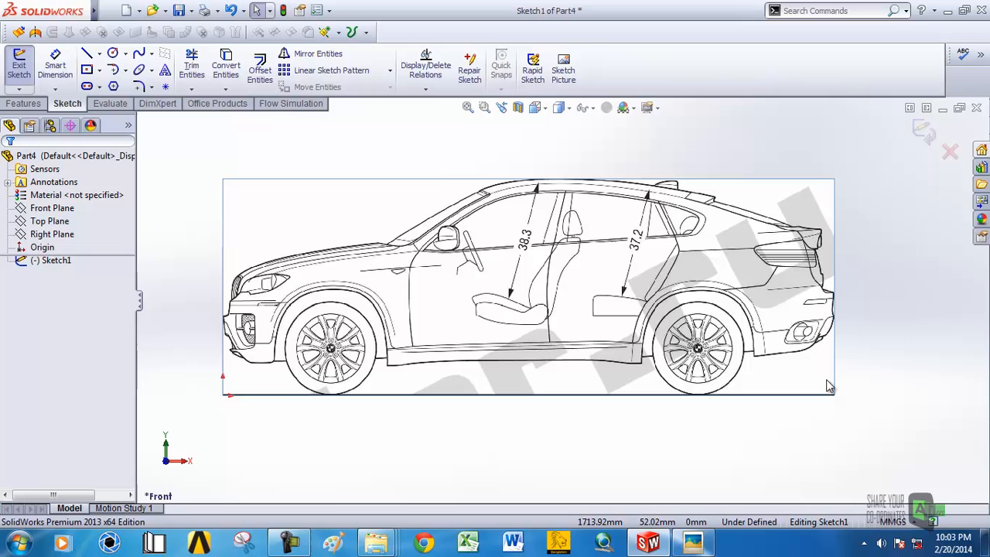
left_click(892, 521)
left_click(851, 485)
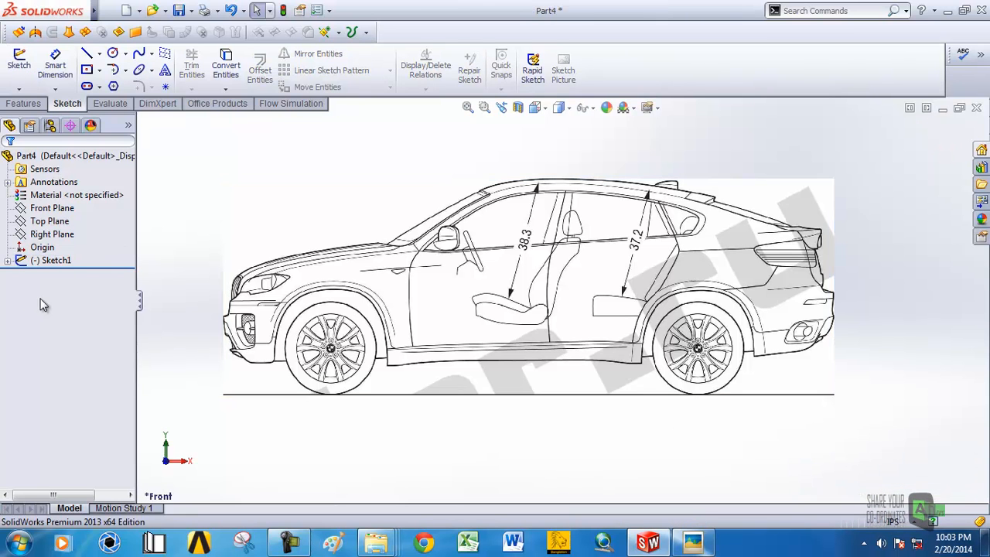
Resize the Front Plane sketch picture to 192.1 in wide and 66.5 in high with the aspect ratio unlocked.
double_click(448, 297)
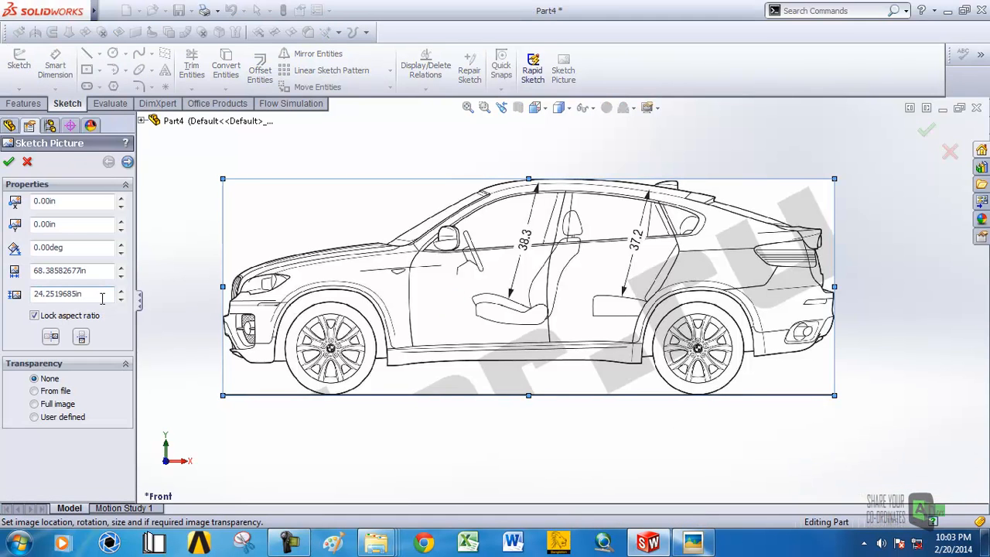
double_click(105, 270)
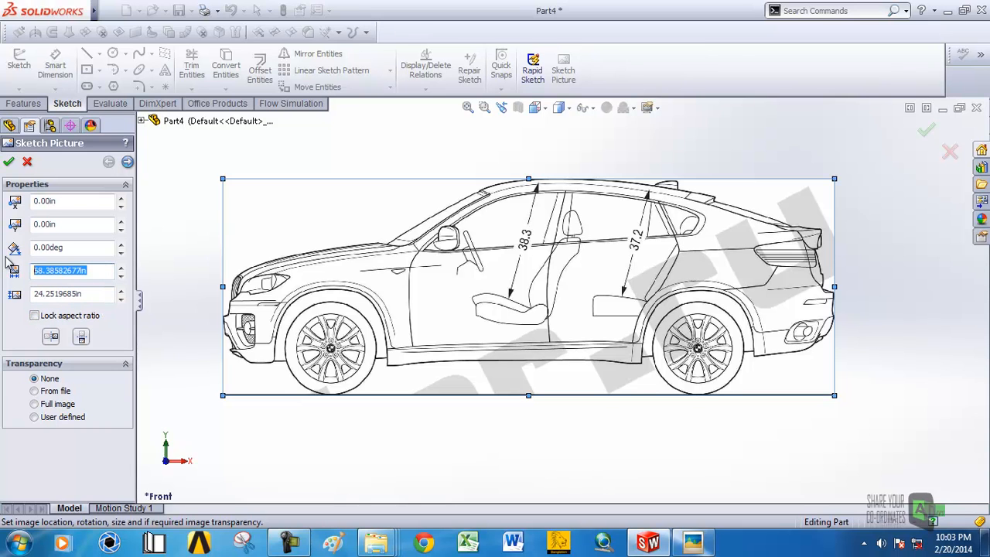
type("19")
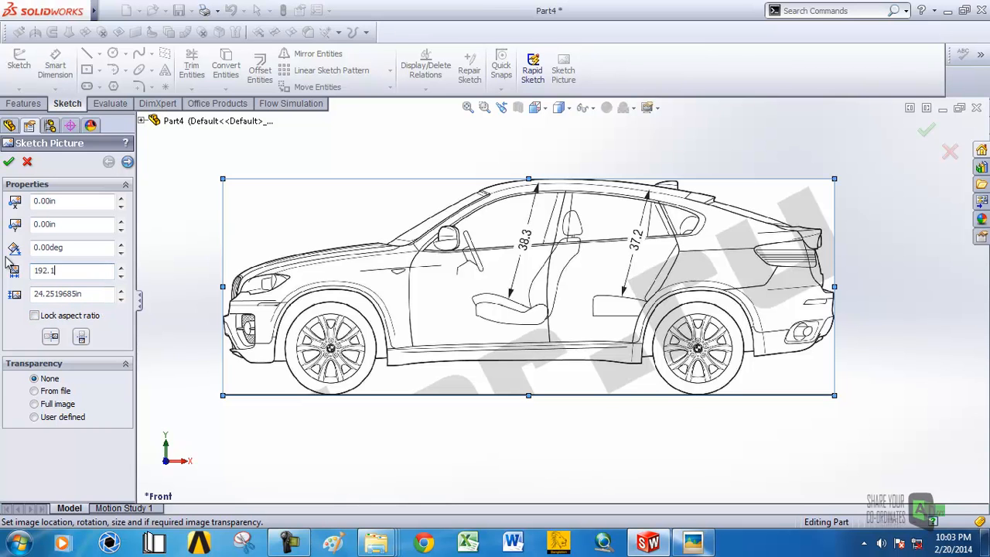
type("2.1")
key("Tab")
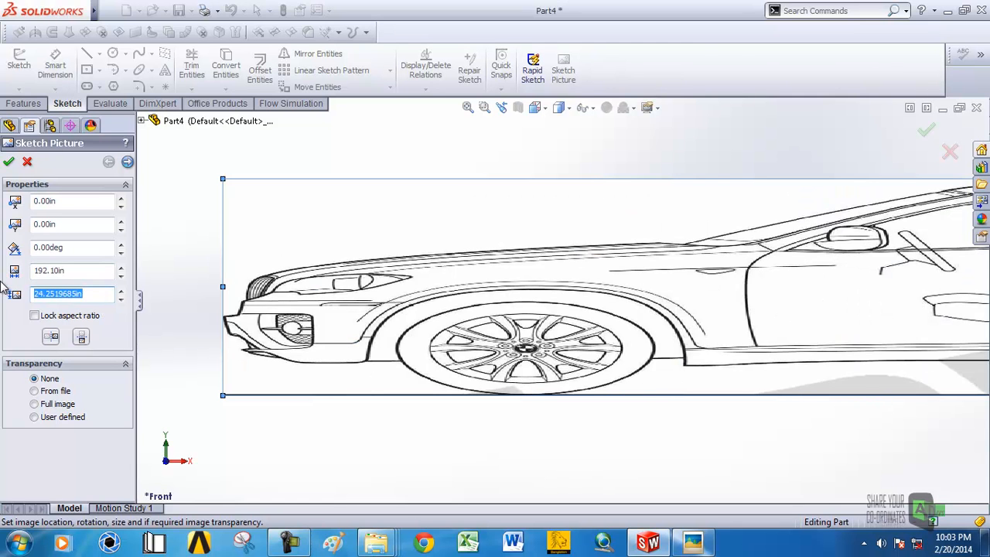
type("66")
left_click(428, 167)
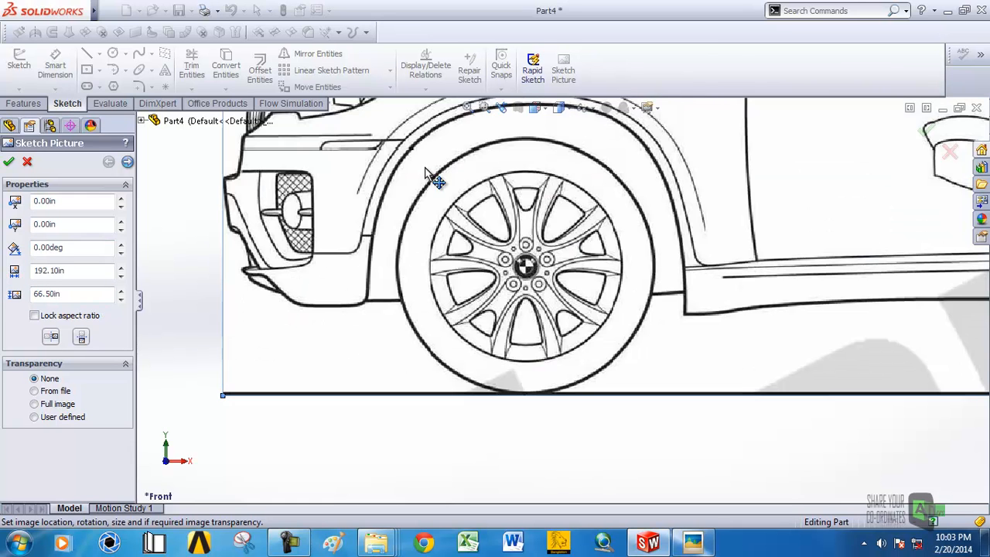
scroll(679, 259, "up", 5)
scroll(679, 263, "up", 5)
scroll(696, 267, "down", 4)
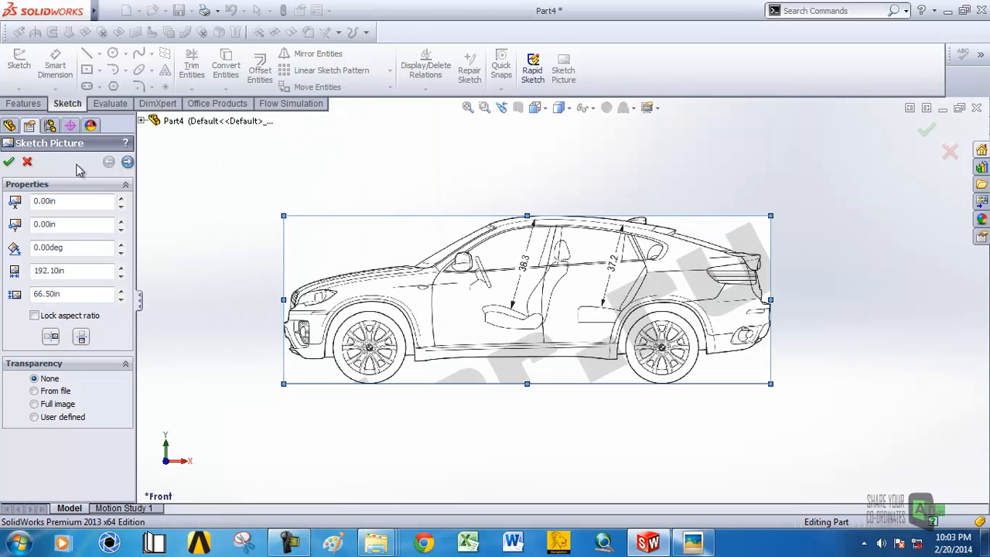
left_click(9, 163)
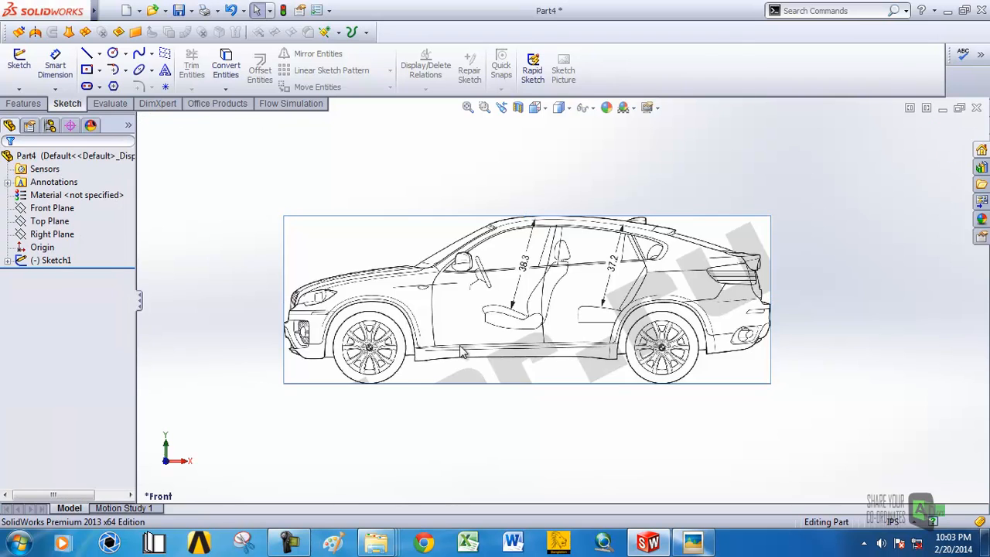
Start a sketch on the Right Plane and insert the "side view" image as a sketch picture.
left_click(40, 236)
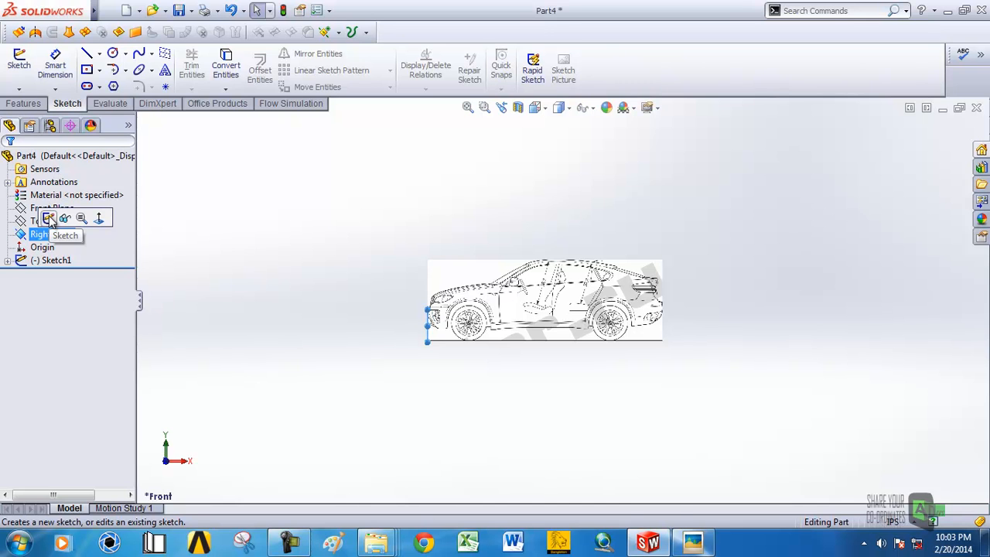
left_click(48, 219)
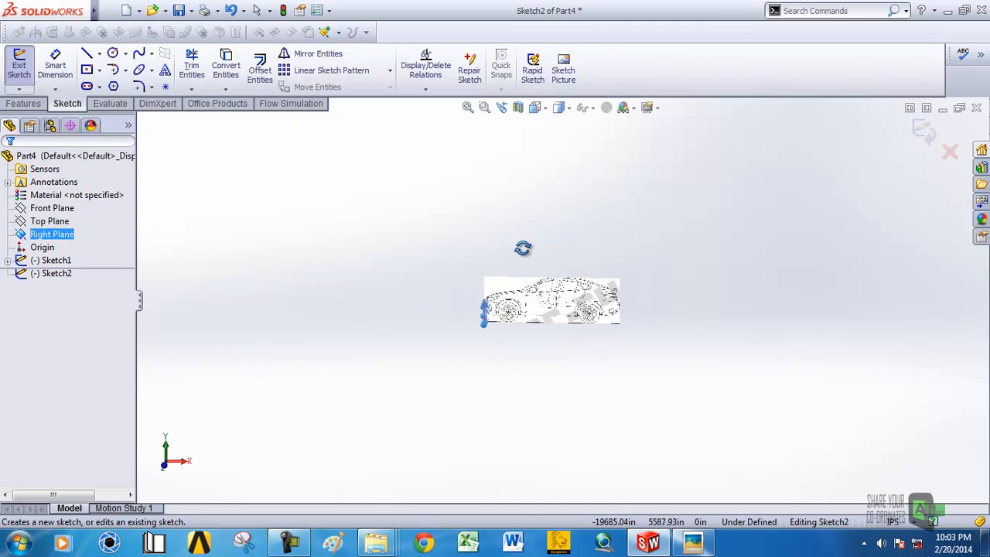
left_click(564, 65)
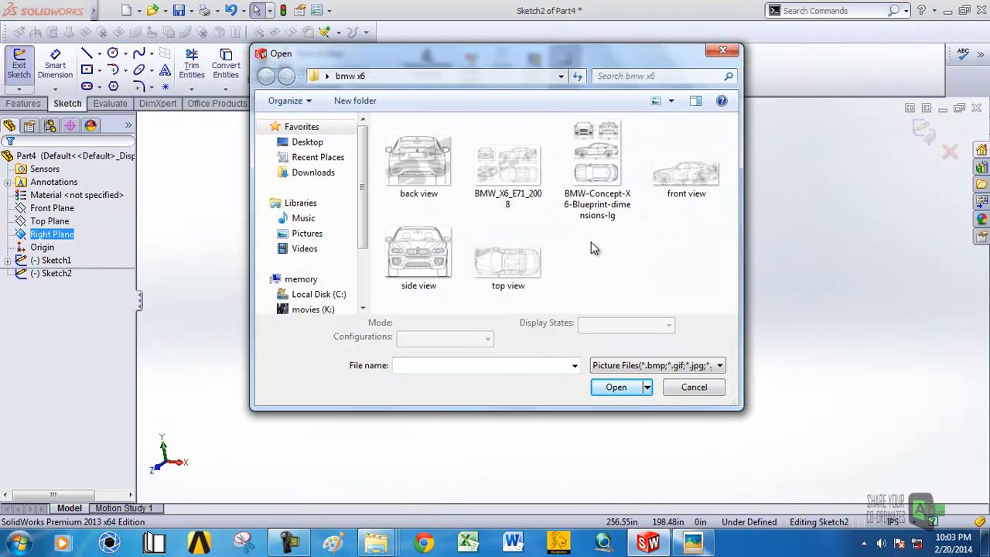
left_click(421, 262)
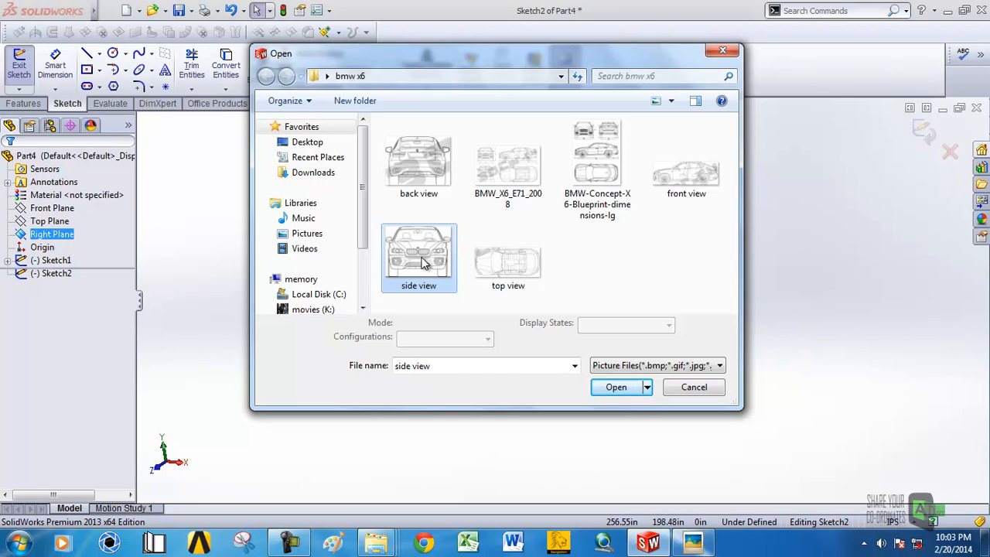
left_click(615, 387)
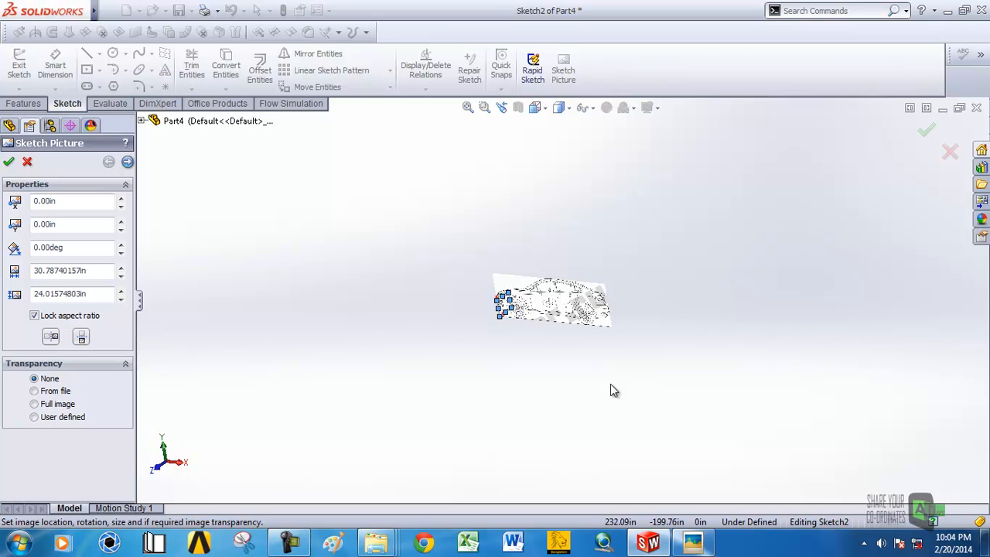
scroll(518, 317, "down", 3)
mouse_move(518, 317)
middle_mouse_down()
mouse_move(582, 330)
mouse_move(533, 313)
mouse_move(490, 315)
middle_mouse_up()
scroll(499, 320, "down", 3)
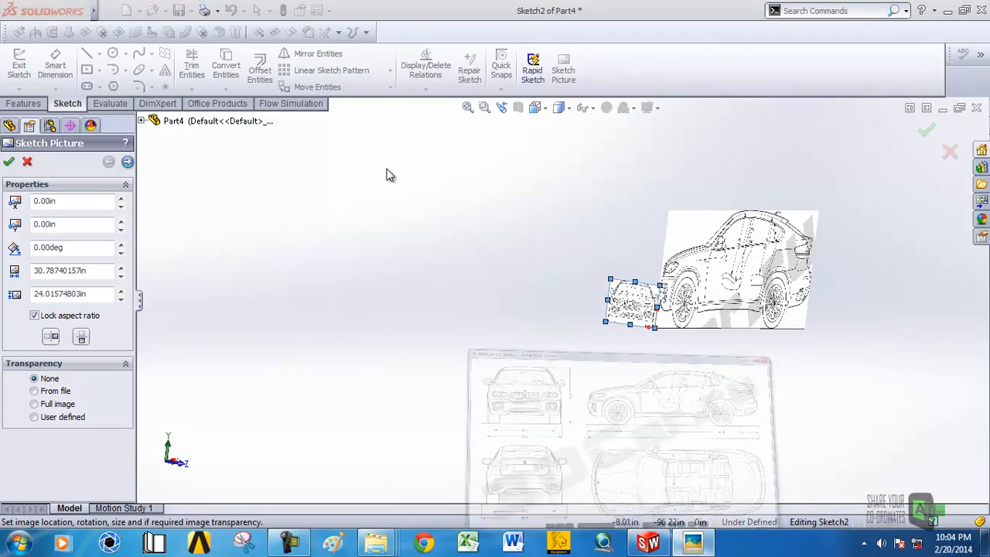
Examine the width and height dimensions of the car's head-on view in the BMW_X6_E71_2008 blueprint in Picasa Photo Viewer, returning to SolidWorks.
left_click(691, 543)
scroll(616, 311, "up", 3)
scroll(615, 311, "down", 3)
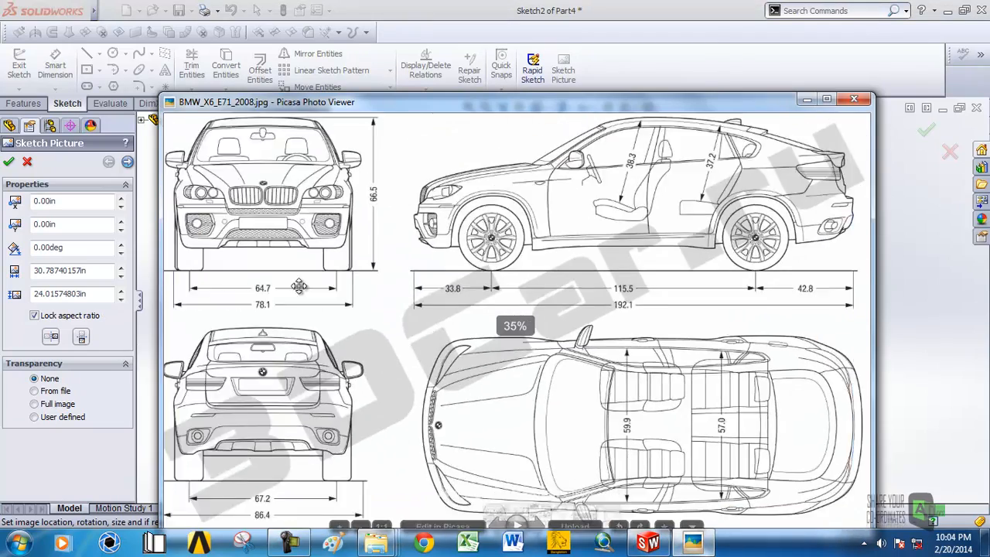
left_click_drag(300, 285, 469, 292)
scroll(457, 317, "up", 3)
scroll(457, 316, "down", 2)
scroll(538, 305, "down", 2)
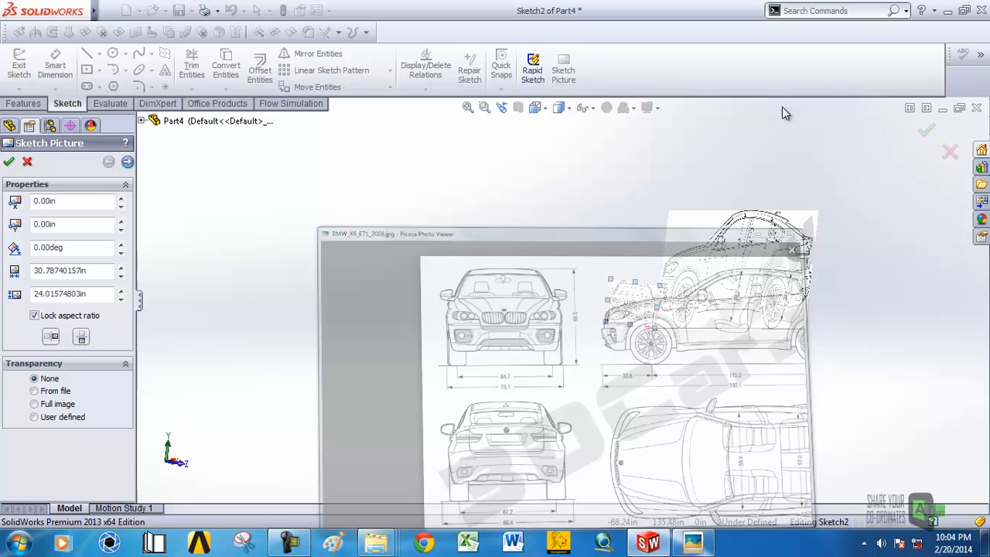
left_click(806, 99)
mouse_move(625, 325)
middle_mouse_down()
mouse_move(661, 222)
mouse_move(663, 289)
mouse_move(541, 308)
middle_mouse_up()
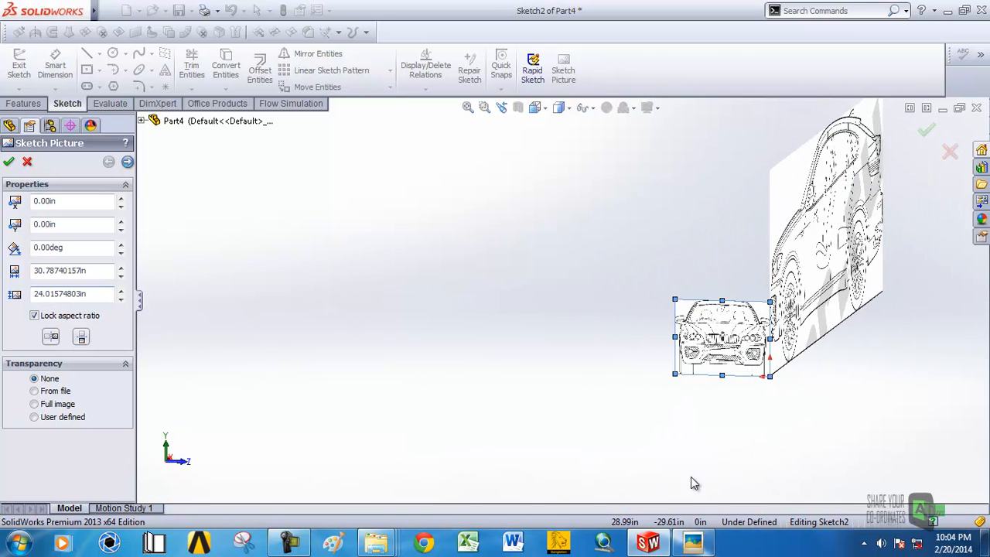
left_click(693, 545)
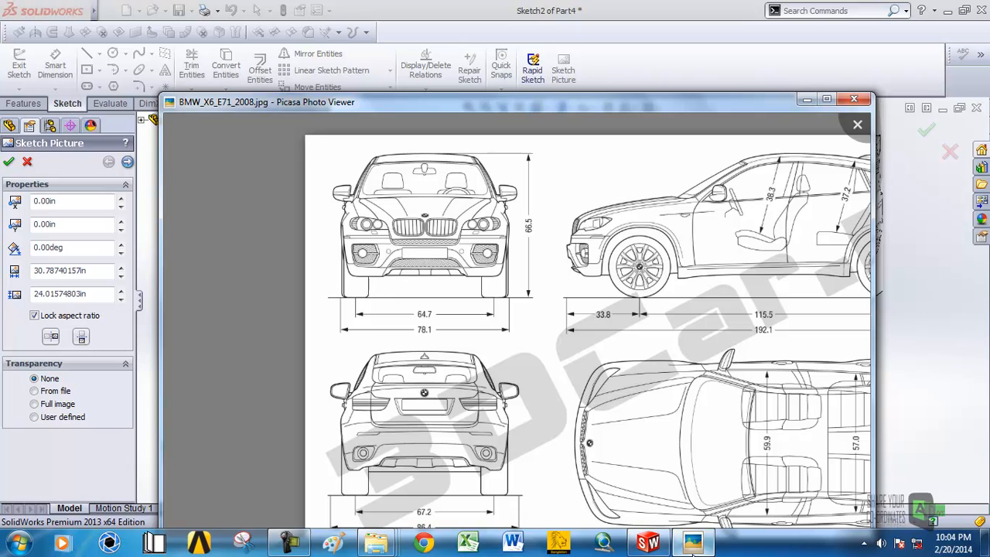
left_click(693, 548)
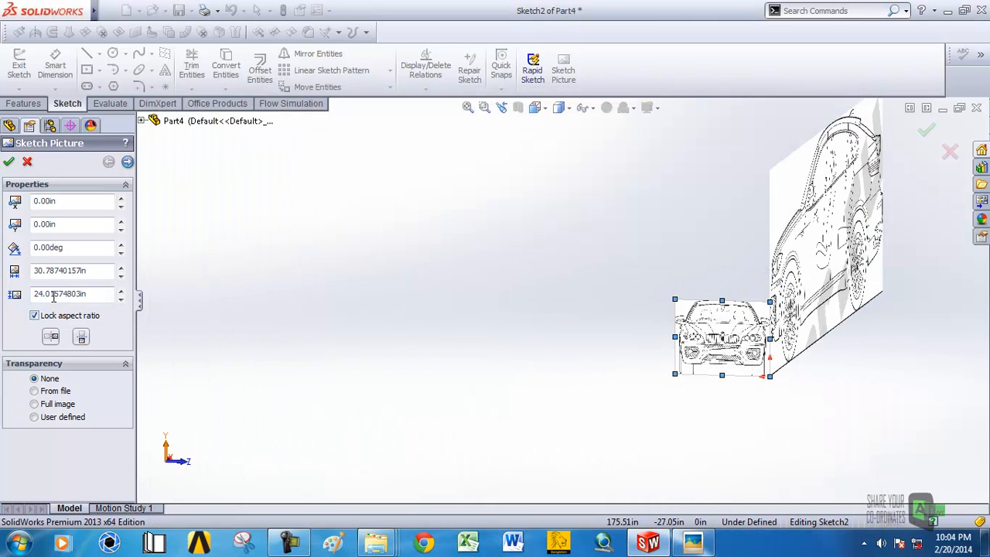
Resize the Right Plane sketch picture to 78.1 in wide and 66.5 in high with the aspect ratio unlocked.
left_click(34, 315)
left_click_drag(97, 273, 1, 273)
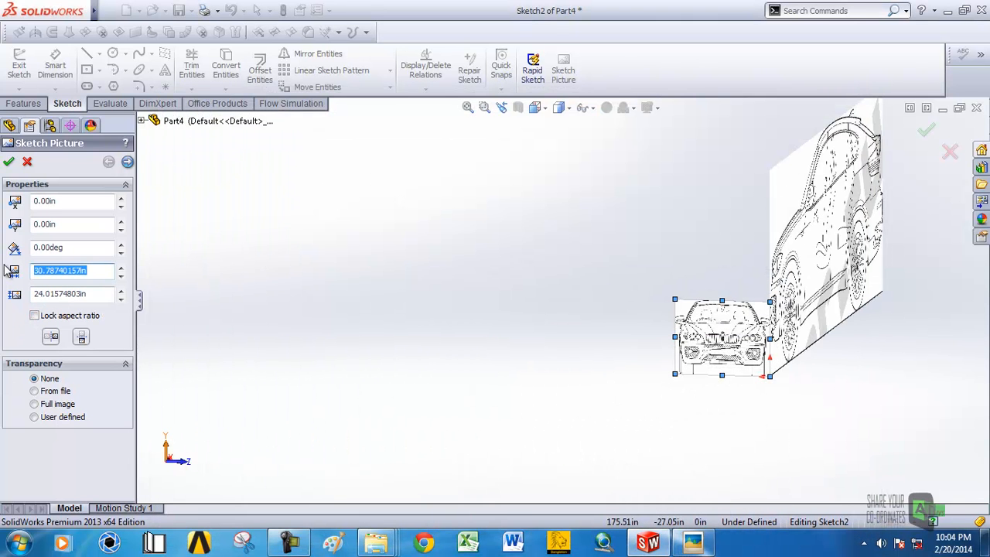
type("7")
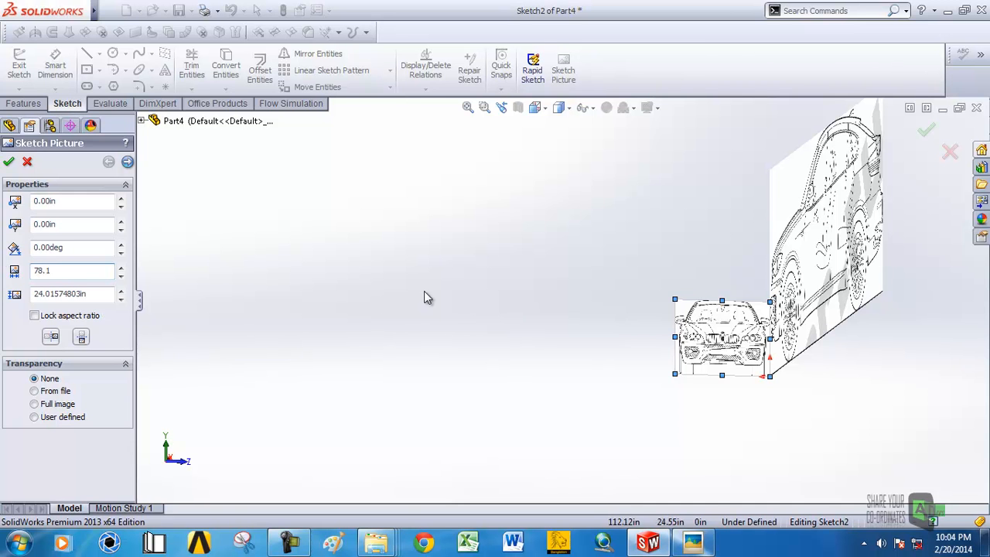
type("8.1")
key("Return")
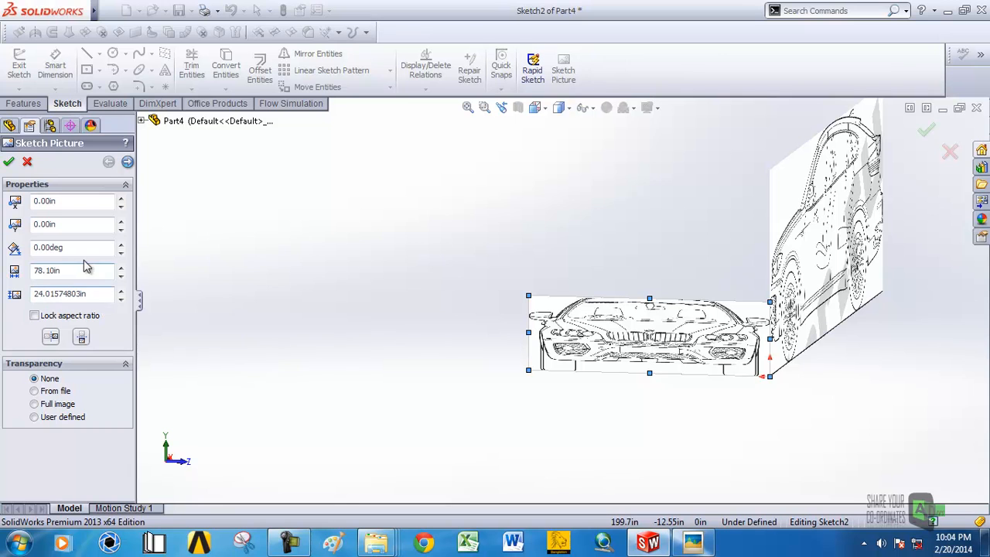
left_click_drag(103, 294, 2, 294)
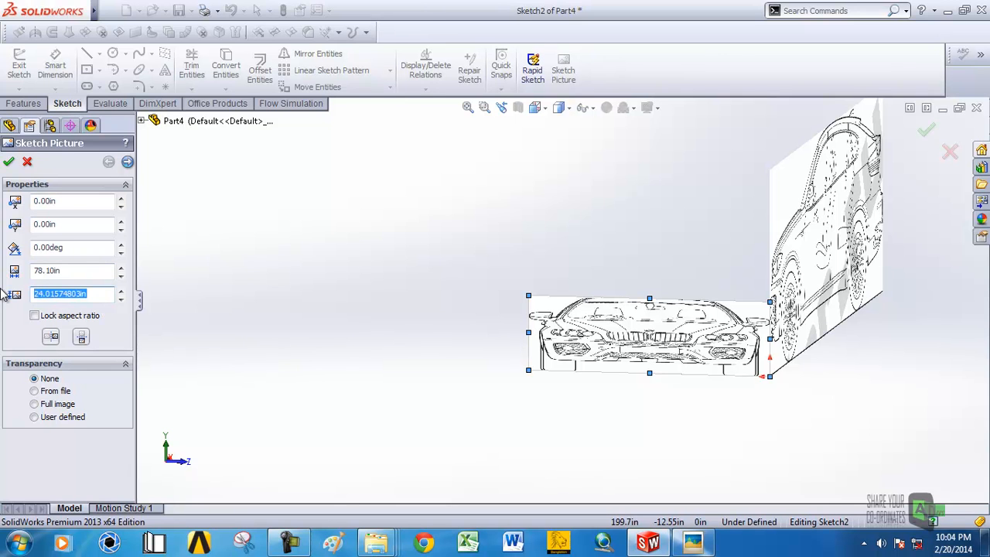
type("66.5")
key("Return")
Examine how the head-on car picture lines up with the side profile picture along their shared edge at the origin.
mouse_move(303, 306)
middle_mouse_down()
mouse_move(462, 323)
mouse_move(294, 206)
mouse_move(681, 286)
mouse_move(593, 336)
mouse_move(596, 343)
mouse_move(616, 338)
mouse_move(592, 234)
mouse_move(541, 271)
mouse_move(615, 282)
mouse_move(654, 325)
middle_mouse_up()
scroll(594, 260, "up", 3)
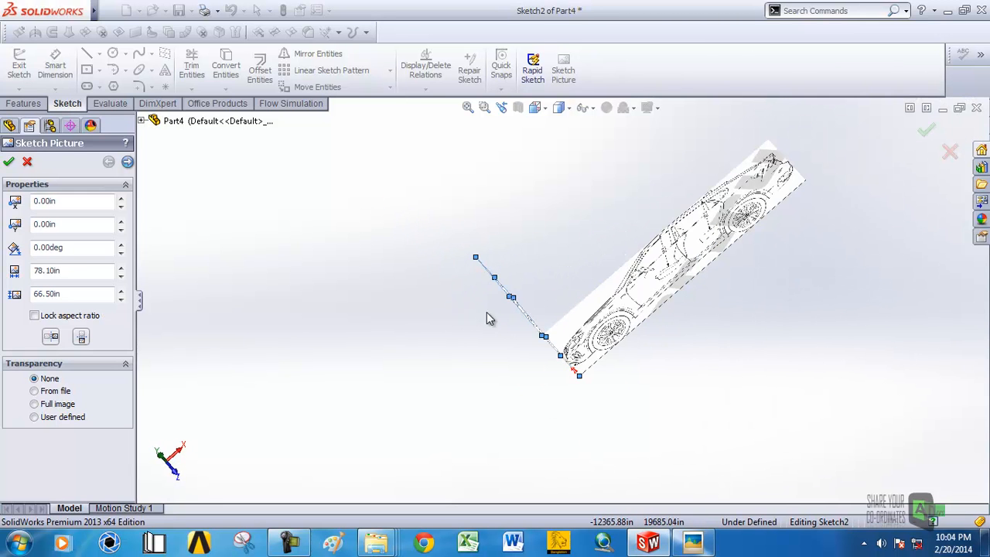
mouse_move(444, 347)
middle_mouse_down()
mouse_move(482, 234)
mouse_move(501, 255)
middle_mouse_up()
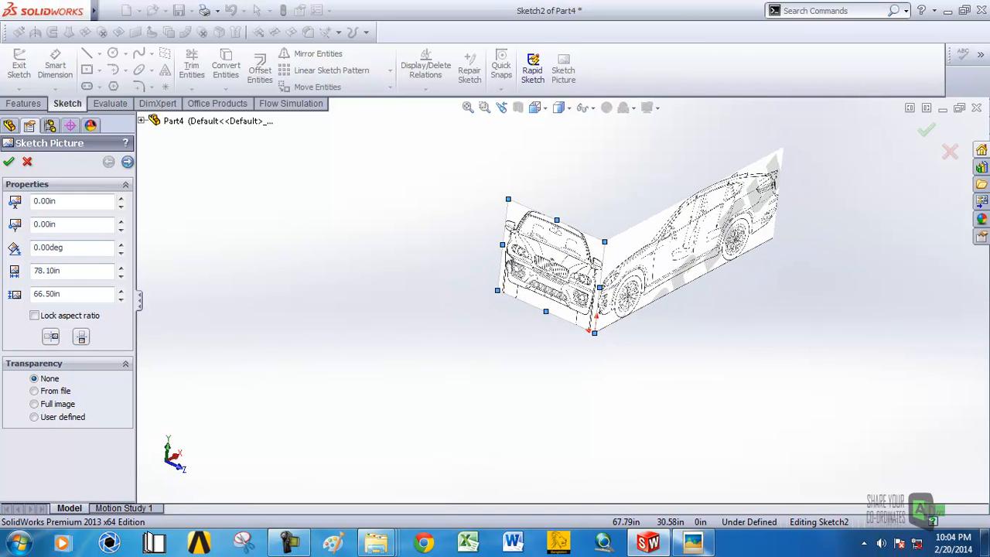
scroll(557, 290, "down", 2)
scroll(557, 289, "down", 1)
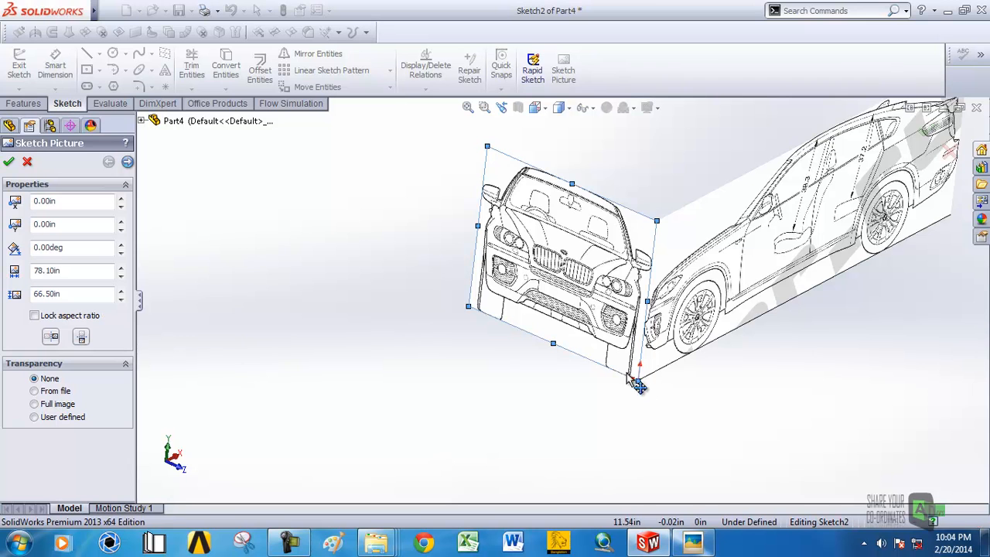
scroll(640, 389, "down", 3)
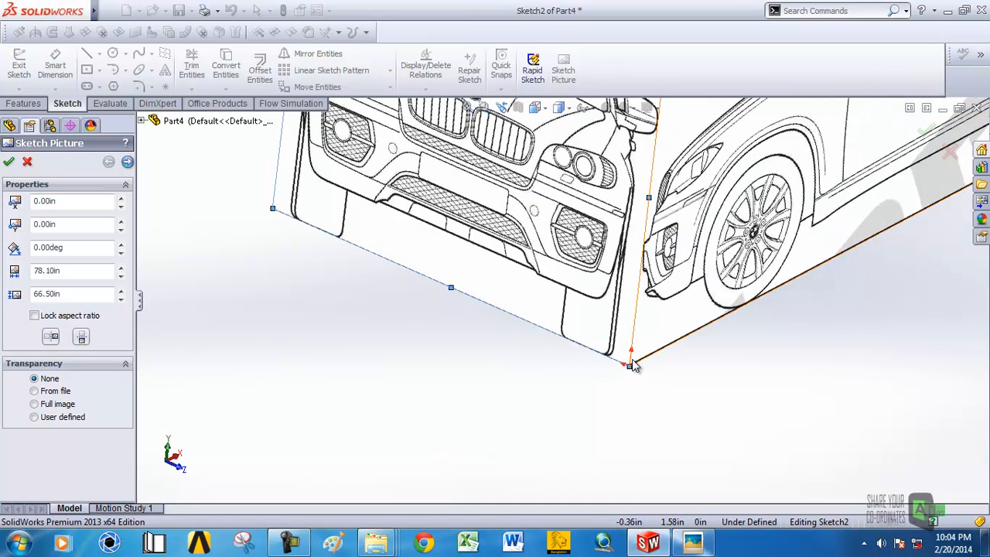
scroll(489, 277, "up", 2)
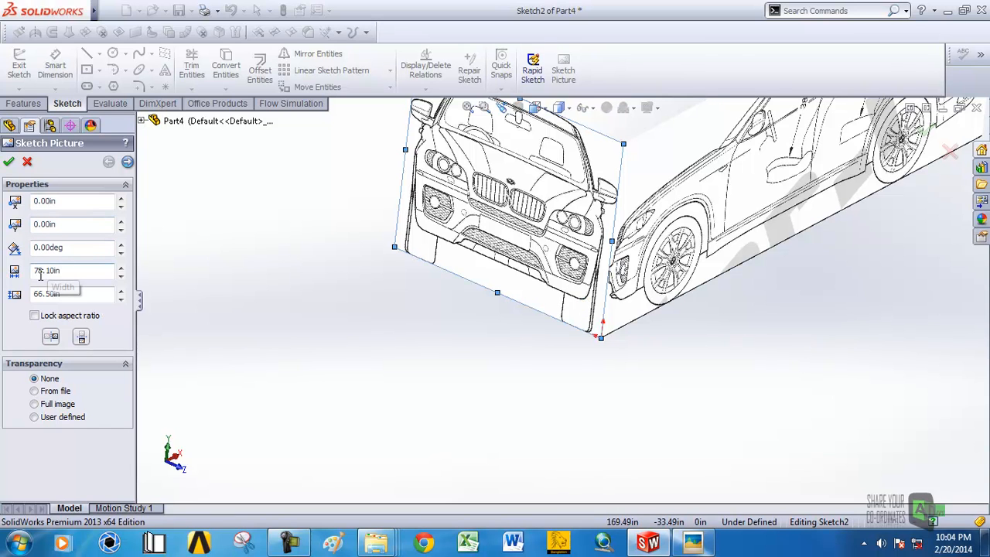
scroll(570, 280, "up", 2)
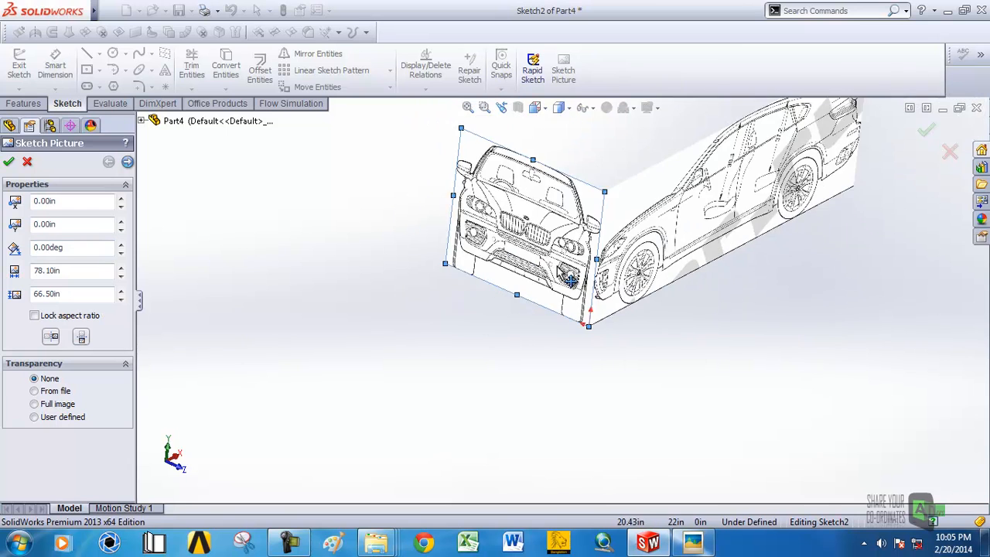
Set the head-on picture's origin X position to -39.05 in and accept the sketch picture.
scroll(568, 277, "down", 3)
left_click_drag(80, 204, 2, 200)
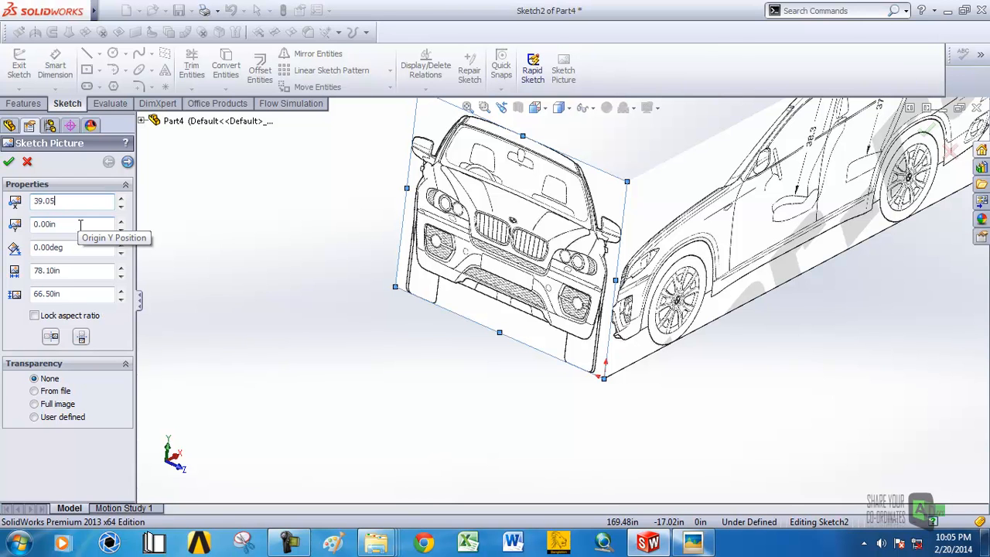
key("Return")
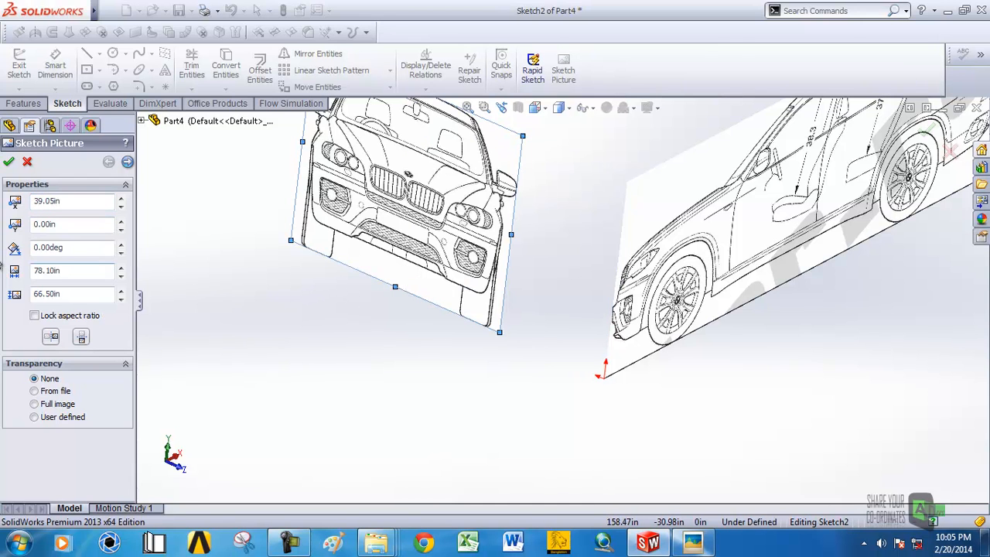
left_click(35, 201)
type("-")
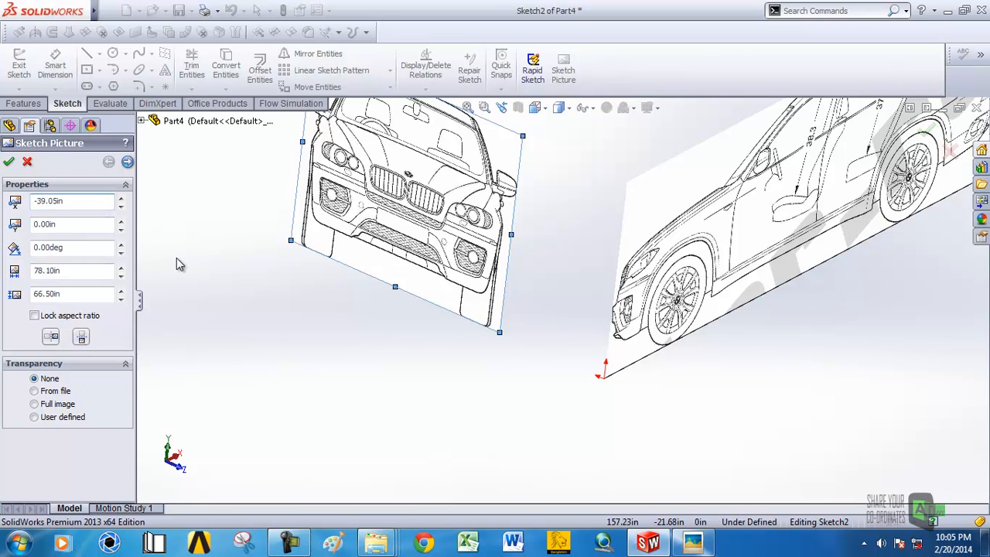
key("Return")
mouse_move(626, 274)
middle_mouse_down()
mouse_move(662, 260)
mouse_move(570, 325)
mouse_move(578, 397)
mouse_move(603, 301)
mouse_move(595, 308)
middle_mouse_up()
left_click(9, 160)
Rename Sketch1 as "front sketch".
left_click(53, 261)
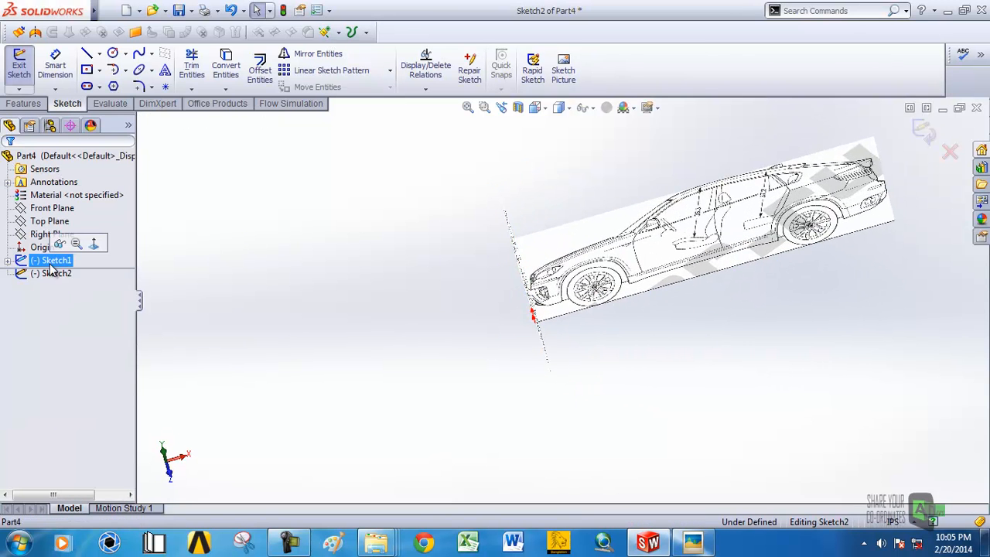
left_click(52, 261)
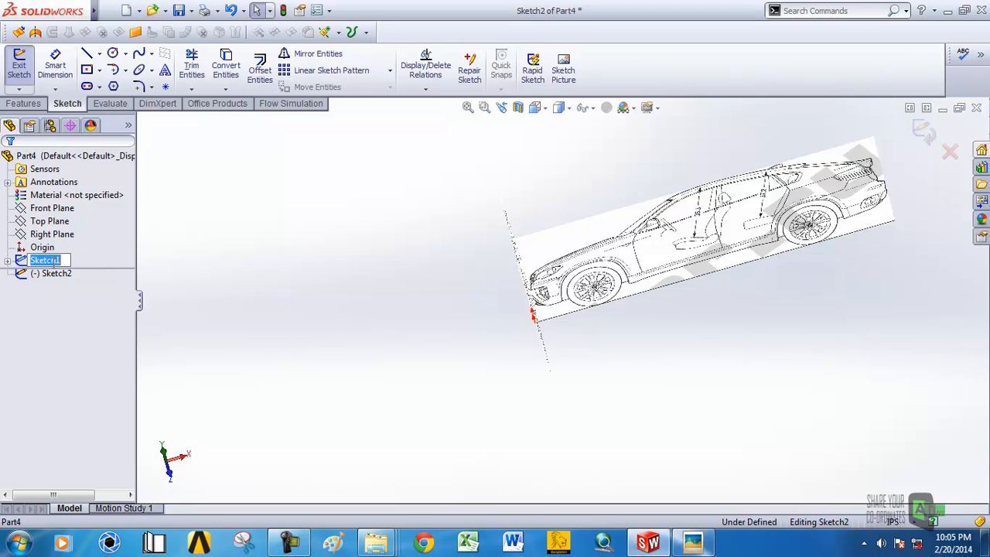
type("front s")
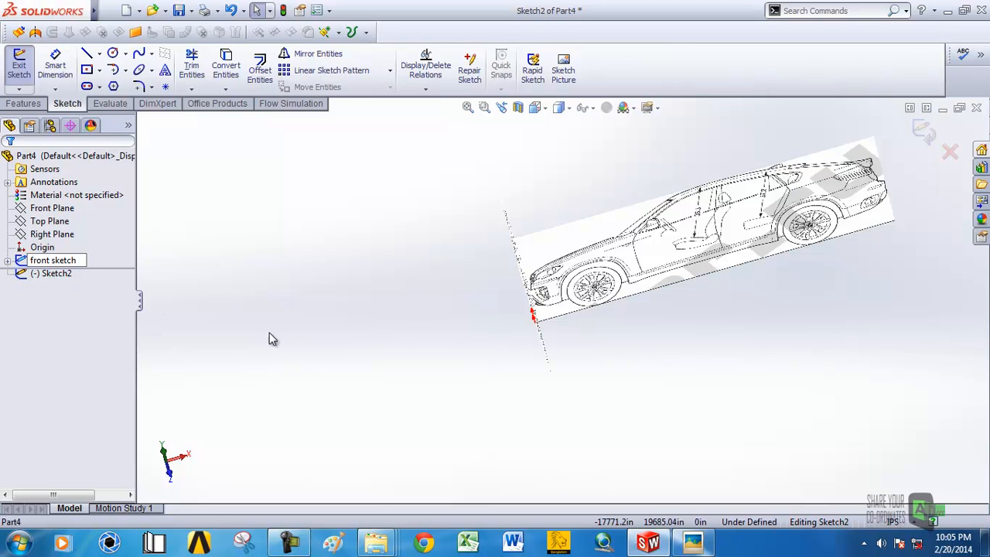
left_click(309, 332)
Rename Sketch2 as "side sketch".
left_click(61, 274)
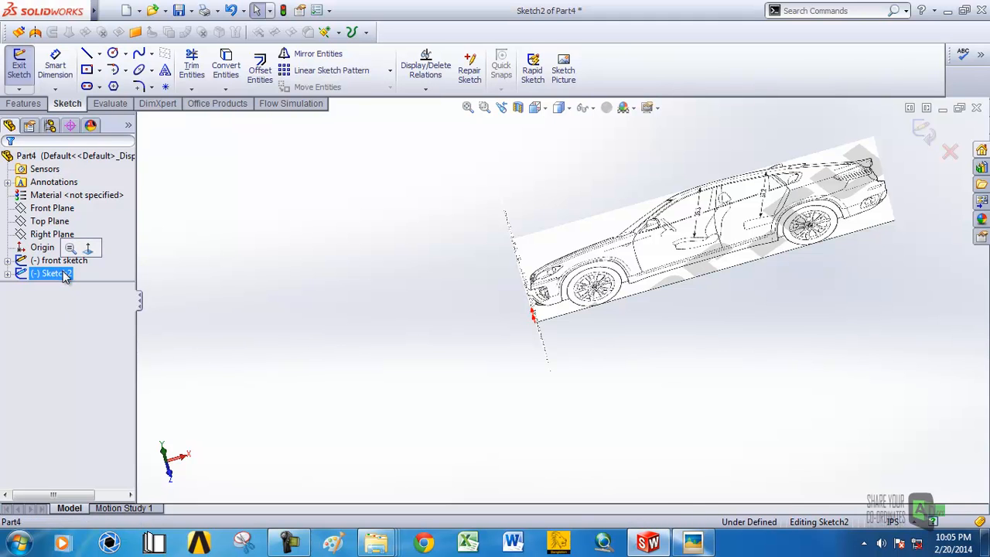
left_click(65, 274)
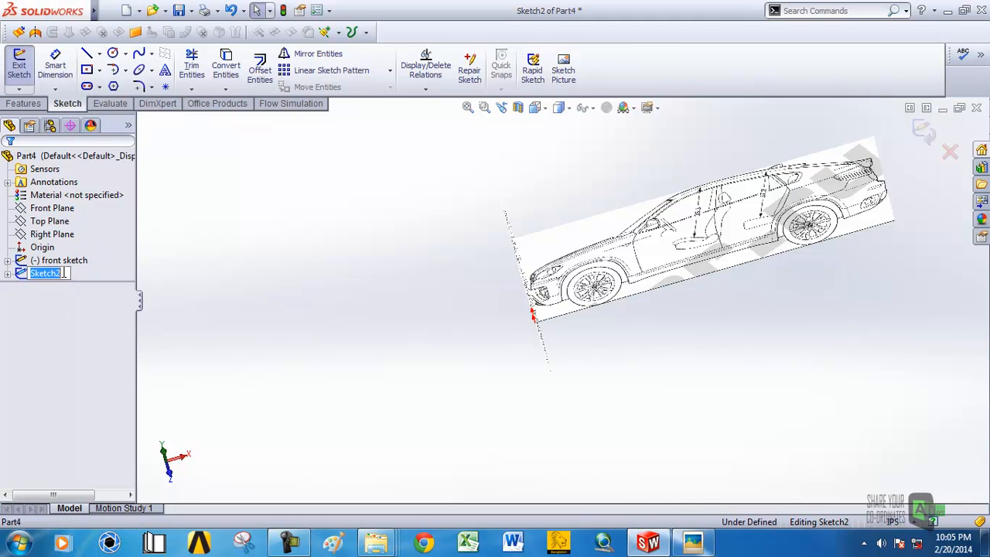
mouse_move(422, 338)
middle_mouse_down()
mouse_move(469, 274)
mouse_move(391, 278)
middle_mouse_up()
left_click(48, 276)
left_click(48, 276)
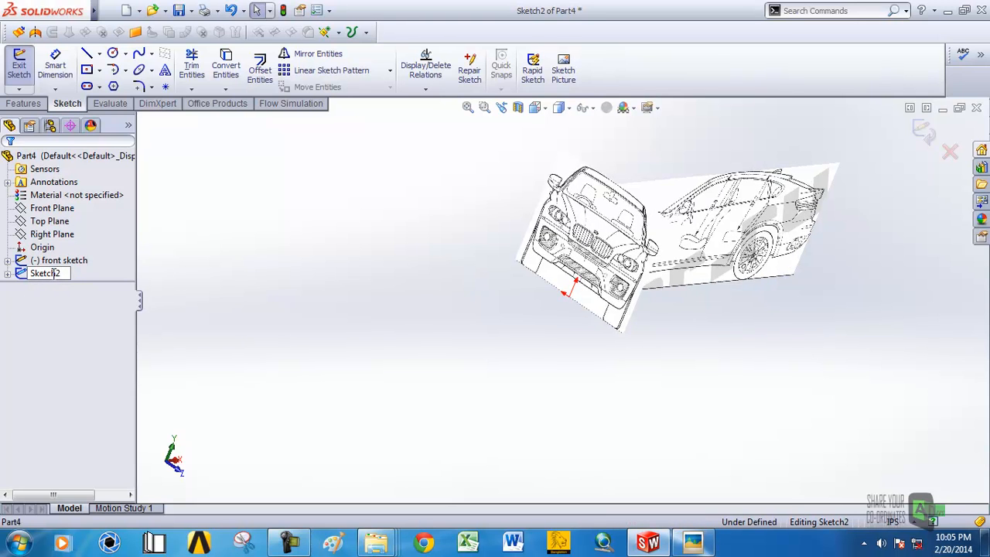
left_click_drag(61, 274, 8, 274)
type("side s")
left_click(223, 268)
Exit the side sketch, start a sketch on the Top Plane and insert the "top view" image as a sketch picture.
mouse_move(222, 268)
middle_mouse_down()
mouse_move(331, 255)
mouse_move(314, 292)
mouse_move(588, 304)
mouse_move(541, 278)
mouse_move(495, 323)
mouse_move(615, 171)
mouse_move(596, 236)
mouse_move(541, 256)
middle_mouse_up()
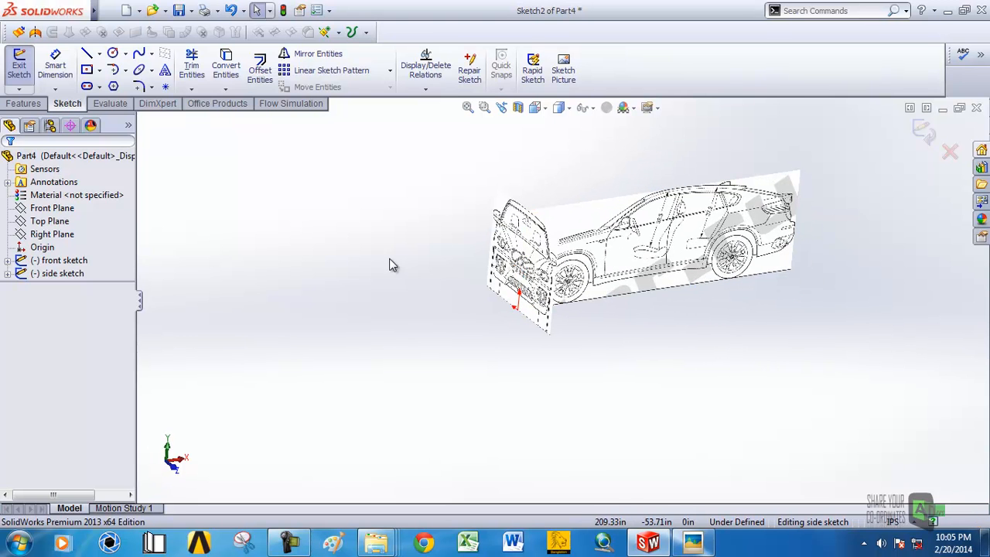
left_click(34, 225)
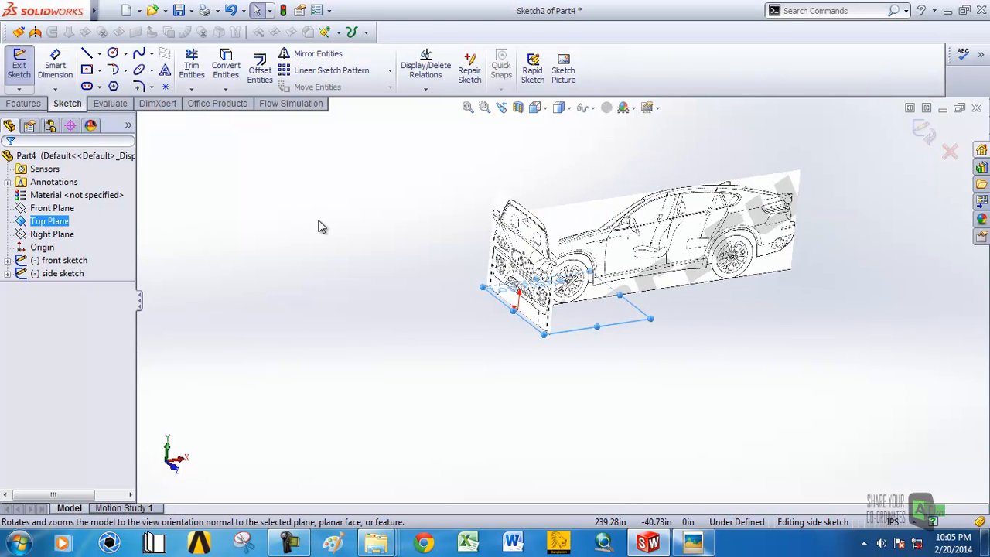
left_click(20, 65)
left_click(50, 221)
left_click(59, 200)
mouse_move(426, 258)
middle_mouse_down()
mouse_move(597, 350)
mouse_move(576, 256)
middle_mouse_up()
left_click(563, 68)
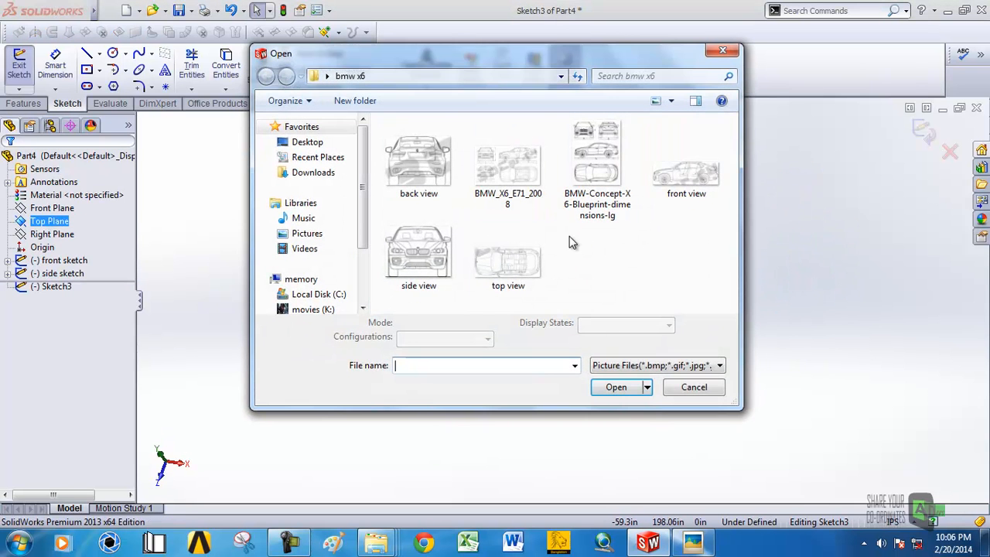
left_click(508, 266)
left_click(626, 387)
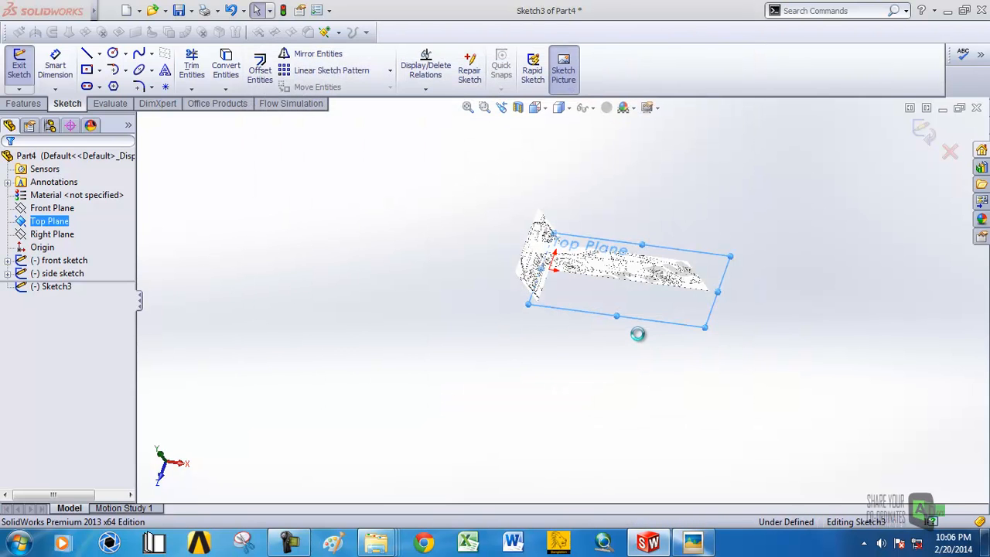
Set the top-view picture's width to 192.1 in with the aspect ratio locked.
mouse_move(638, 338)
middle_mouse_down()
mouse_move(589, 262)
mouse_move(595, 350)
mouse_move(598, 314)
middle_mouse_up()
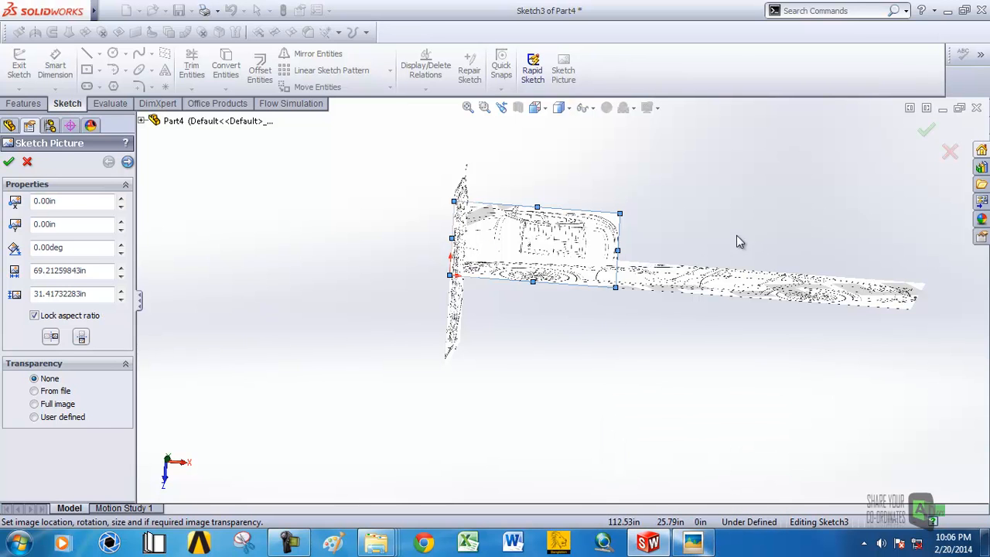
left_click_drag(100, 276, 4, 263)
type("192")
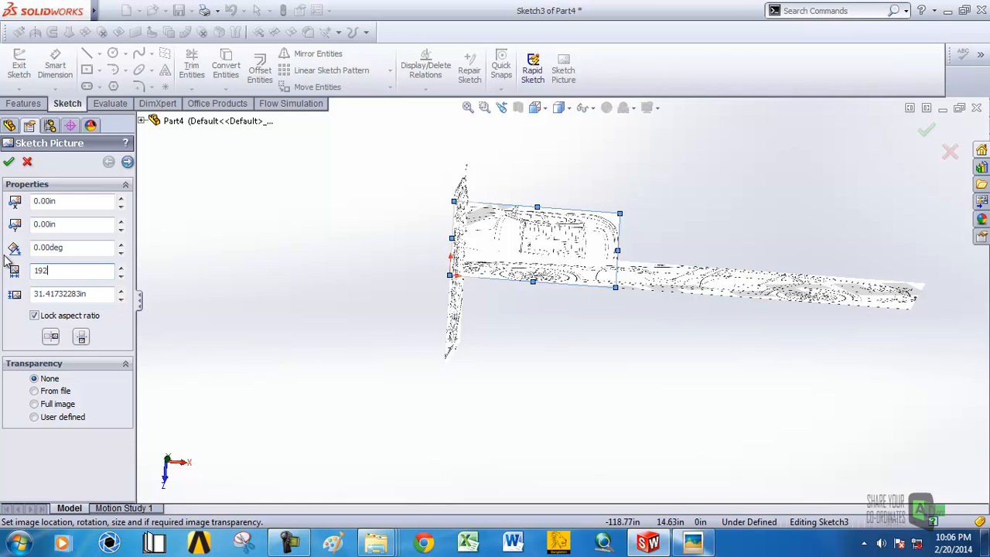
left_click(308, 321)
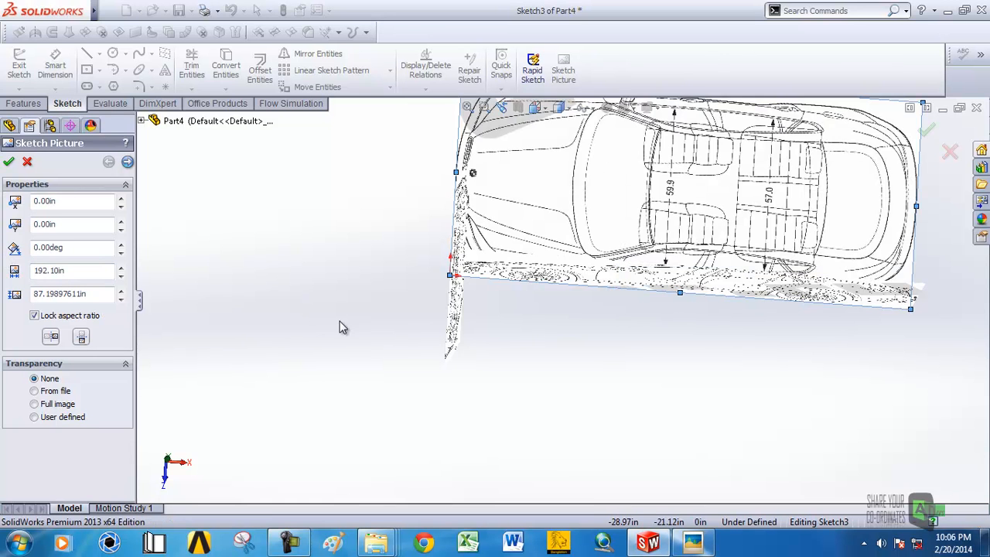
scroll(520, 328, "up", 4)
middle_click_drag(584, 307, 578, 308)
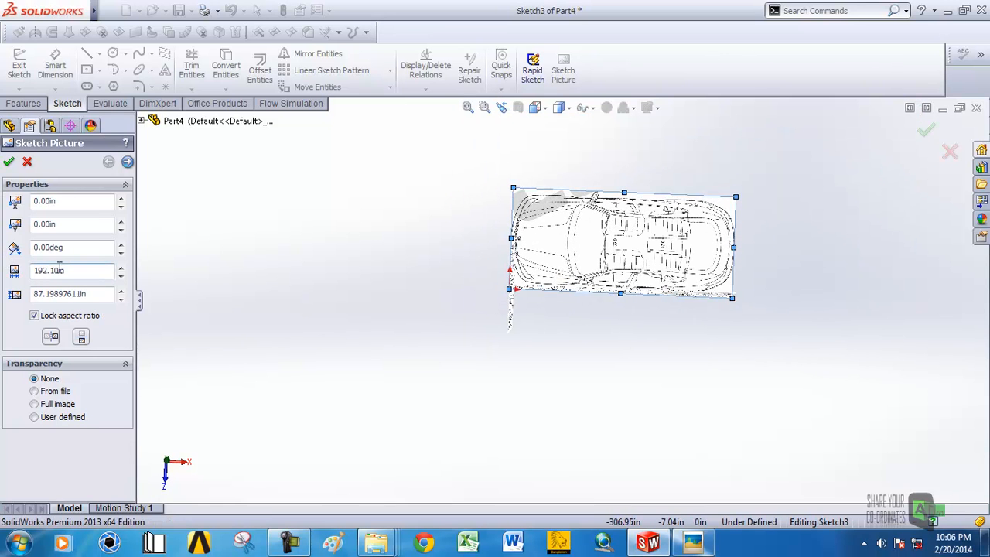
Check the BMW_X6_E71_2008 blueprint in Picasa Photo Viewer and set the top-view picture's height to 86.4 in in SolidWorks with the aspect ratio unlocked.
scroll(607, 379, "down", 3)
left_click(693, 542)
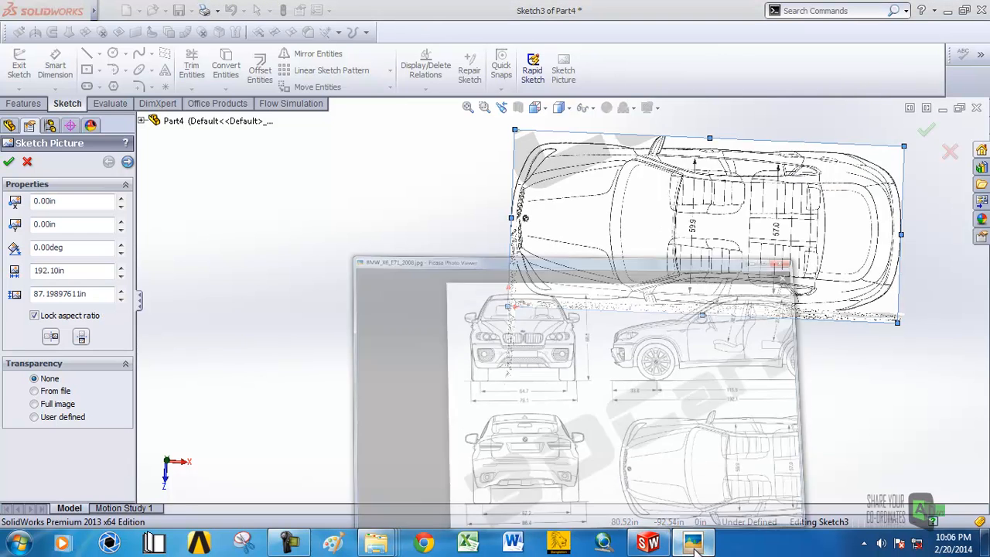
left_click_drag(618, 415, 513, 305)
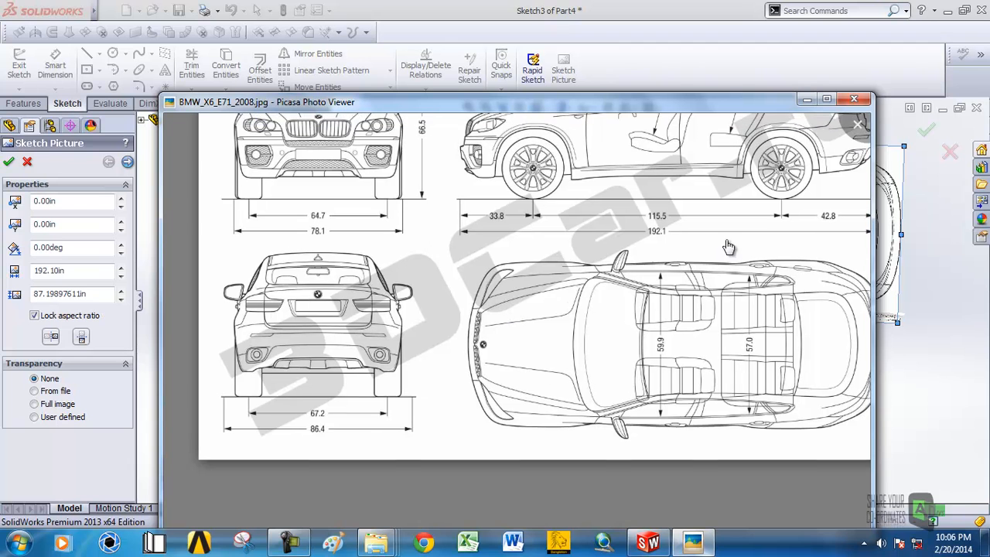
left_click_drag(666, 179, 658, 248)
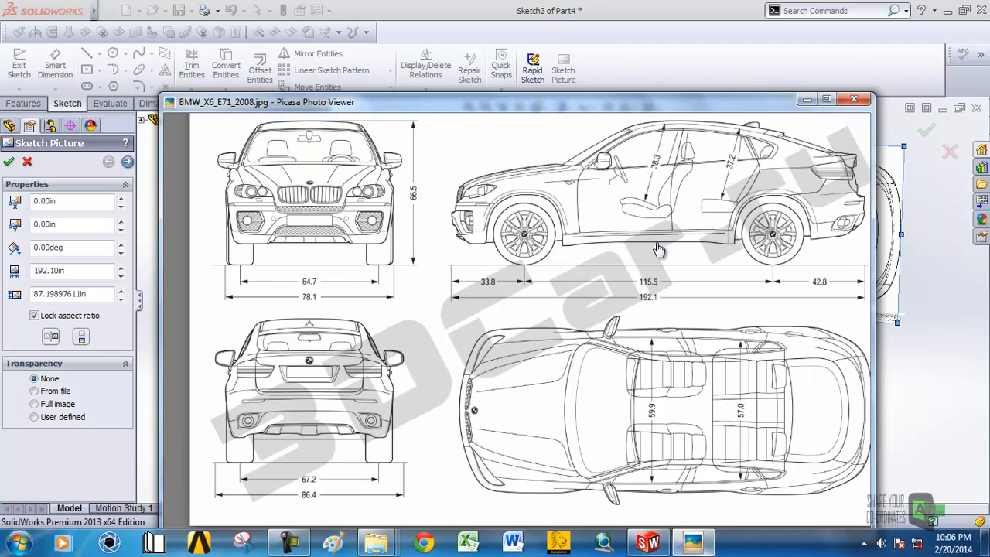
left_click(806, 99)
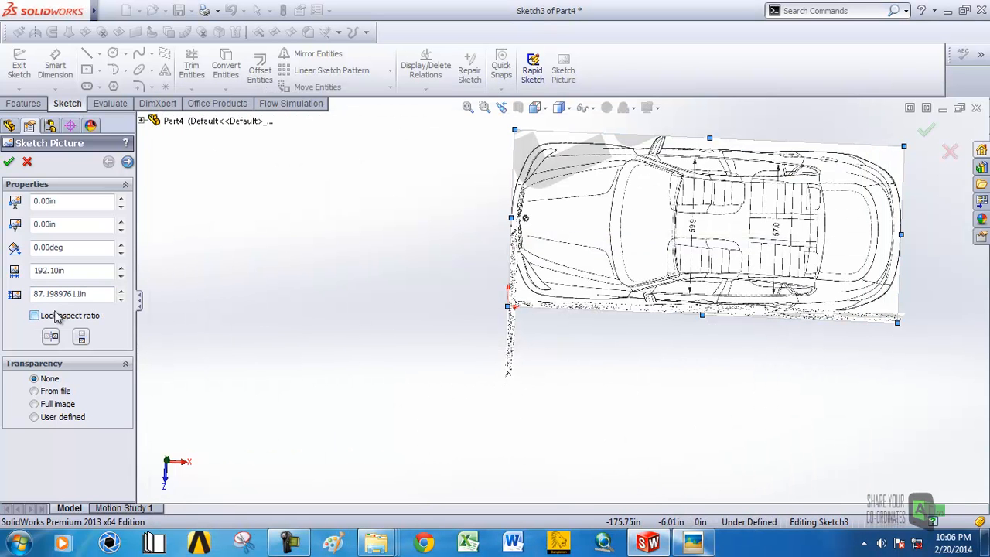
double_click(107, 292)
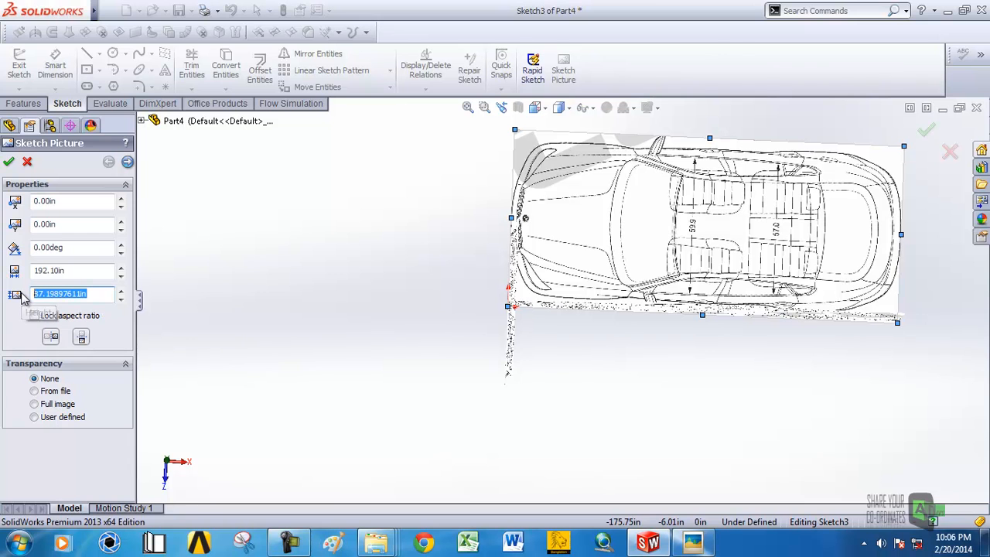
type("86.4")
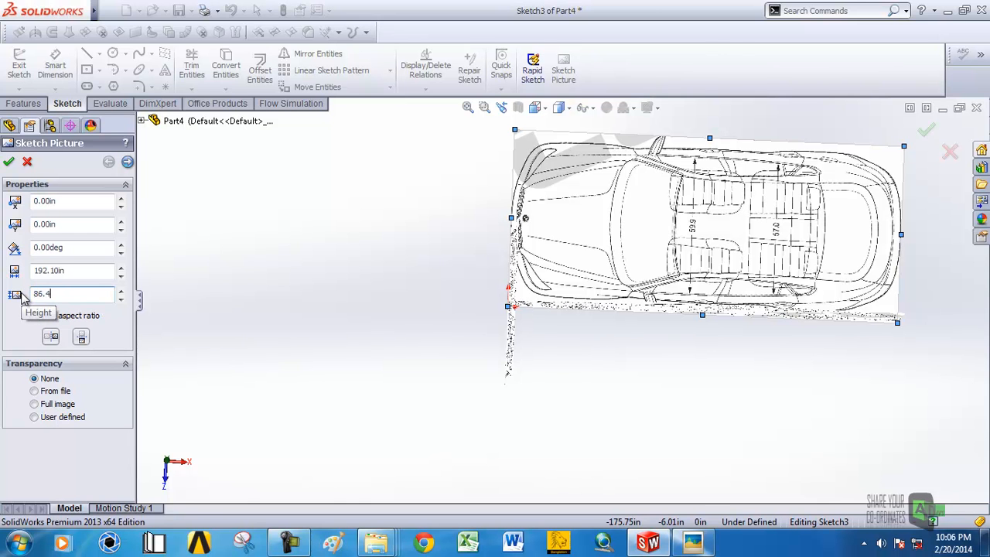
key("Return")
Examine the top-view picture's alignment with the head-on and side profile pictures from several angles.
scroll(563, 249, "down", 2)
mouse_move(562, 249)
middle_mouse_down()
mouse_move(533, 265)
mouse_move(544, 232)
middle_mouse_up()
scroll(680, 260, "up", 4)
mouse_move(691, 272)
middle_mouse_down()
mouse_move(691, 173)
mouse_move(656, 227)
mouse_move(757, 354)
middle_mouse_up()
scroll(708, 329, "down", 3)
mouse_move(707, 329)
middle_mouse_down()
mouse_move(685, 258)
mouse_move(685, 269)
mouse_move(621, 316)
middle_mouse_up()
scroll(680, 270, "up", 4)
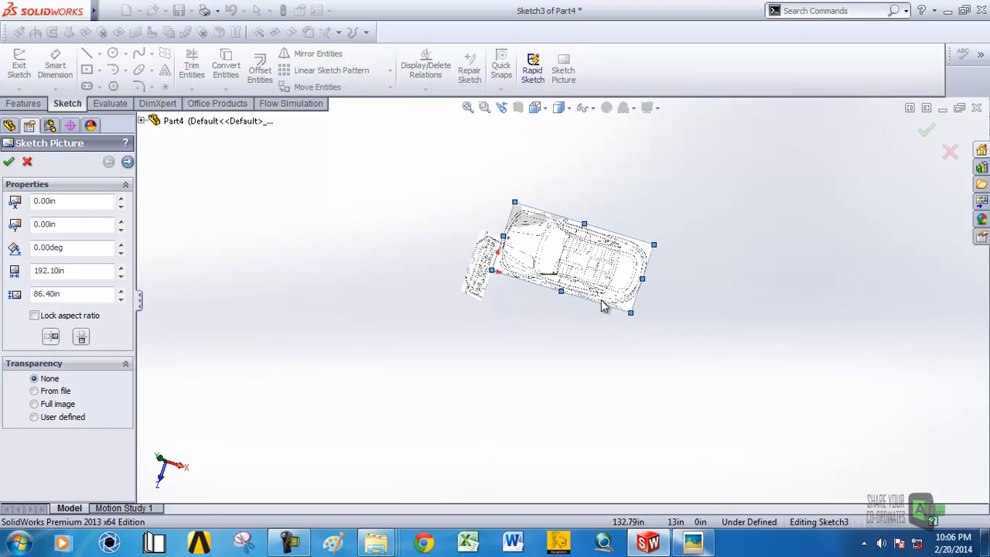
scroll(555, 246, "down", 4)
mouse_move(553, 262)
middle_mouse_down()
mouse_move(550, 217)
mouse_move(464, 324)
mouse_move(475, 283)
mouse_move(494, 324)
mouse_move(502, 317)
middle_mouse_up()
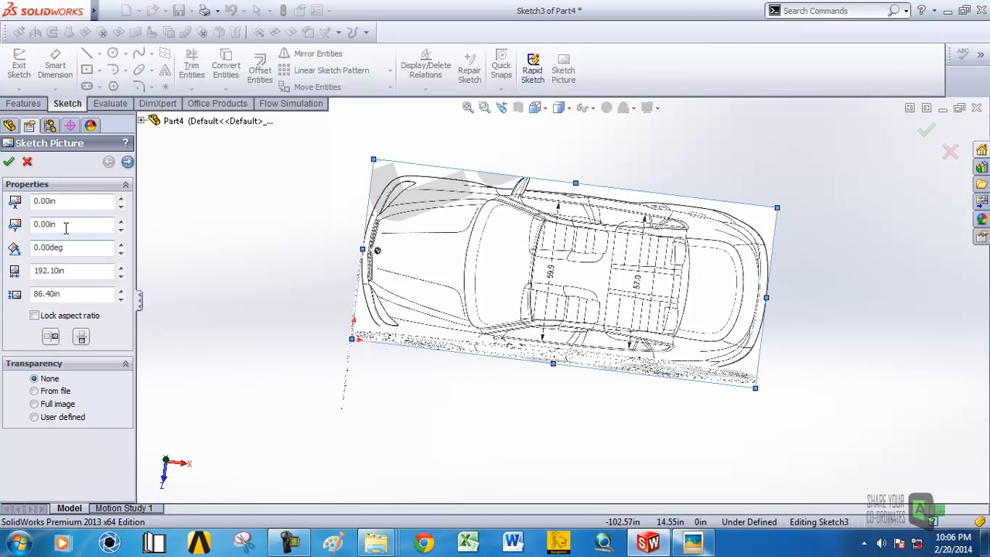
Set the top-view picture's Y position to -43.2 in and accept the picture settings.
left_click_drag(76, 224, 42, 222)
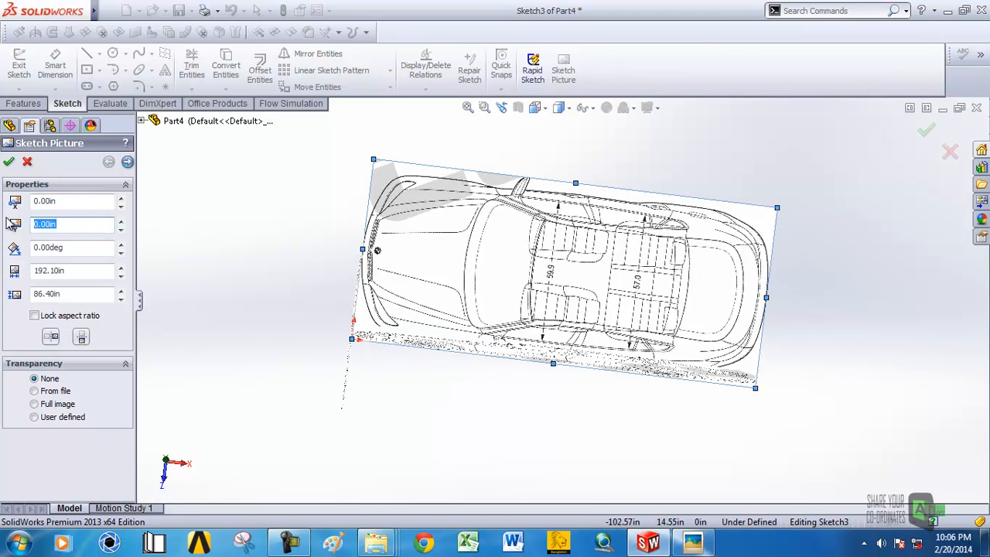
type("43.2")
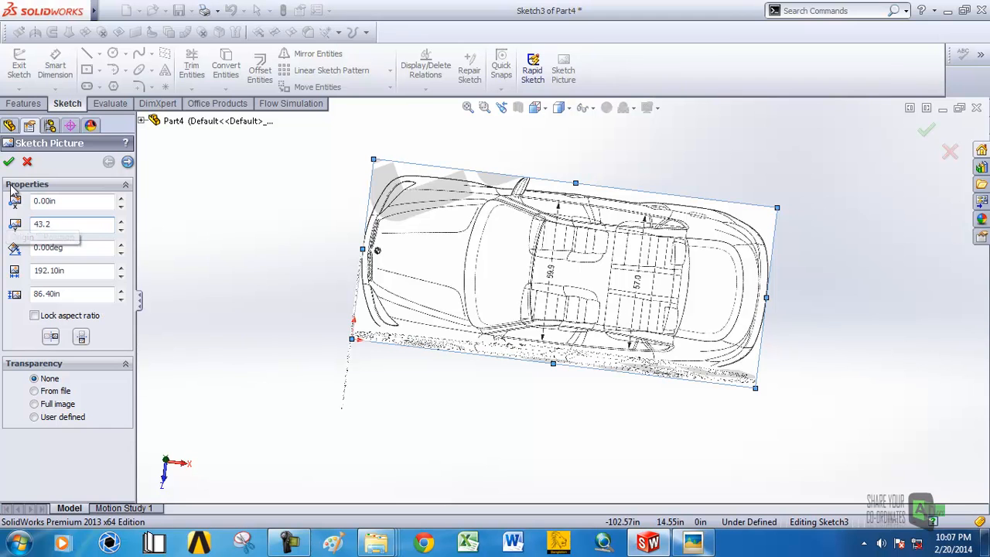
key("Return")
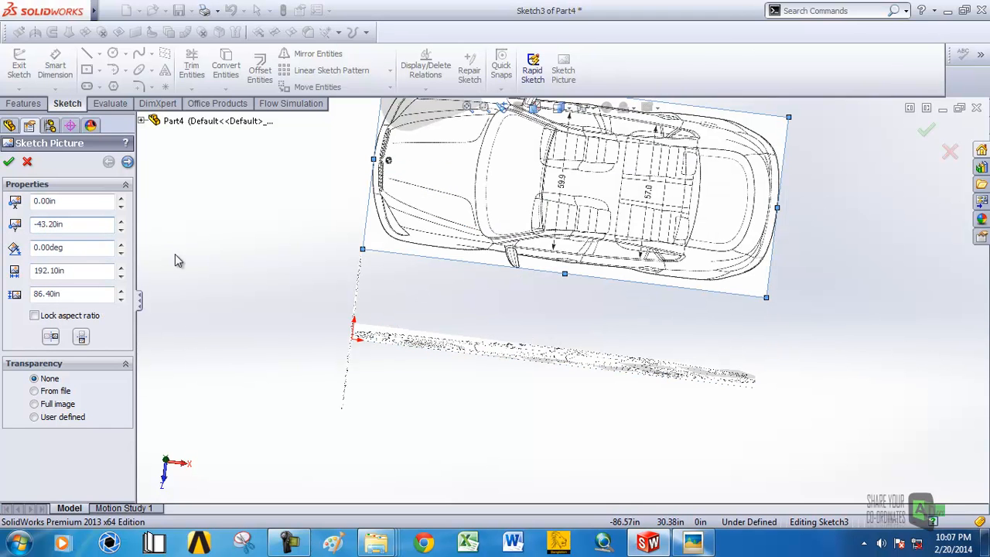
key("Return")
scroll(371, 267, "up", 3)
mouse_move(419, 302)
middle_mouse_down()
mouse_move(435, 327)
mouse_move(435, 276)
mouse_move(494, 285)
mouse_move(446, 183)
mouse_move(409, 310)
mouse_move(419, 287)
middle_mouse_up()
mouse_move(607, 344)
middle_mouse_down()
mouse_move(512, 301)
mouse_move(549, 239)
mouse_move(542, 258)
middle_mouse_up()
left_click(9, 162)
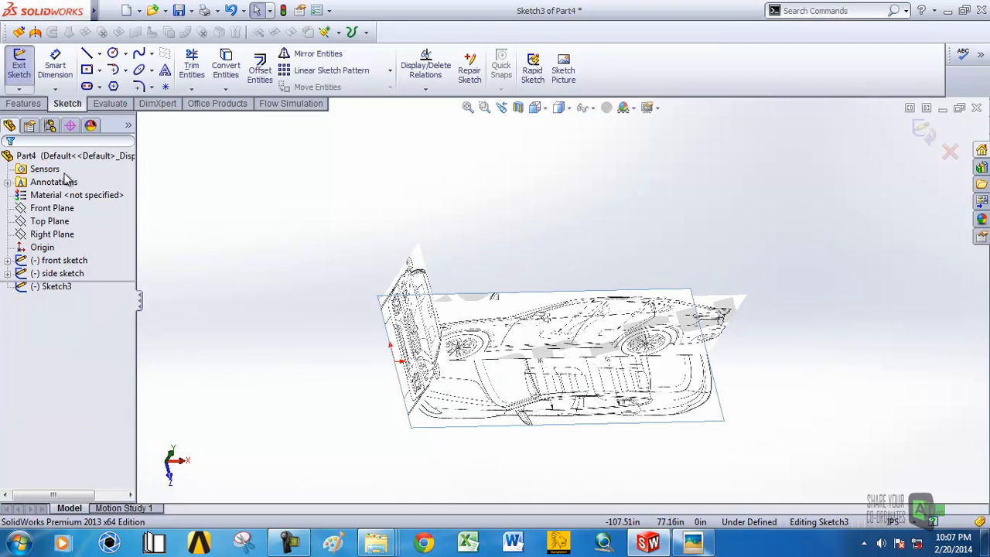
Check the top-view picture against the other two pictures and exit its sketch.
mouse_move(306, 302)
middle_mouse_down()
mouse_move(343, 186)
mouse_move(310, 231)
mouse_move(391, 252)
mouse_move(380, 216)
mouse_move(484, 281)
mouse_move(490, 302)
mouse_move(474, 336)
mouse_move(507, 435)
mouse_move(522, 437)
mouse_move(532, 457)
mouse_move(563, 360)
middle_mouse_up()
scroll(491, 302, "up", 5)
scroll(492, 338, "down", 3)
scroll(508, 436, "up", 4)
scroll(526, 433, "down", 3)
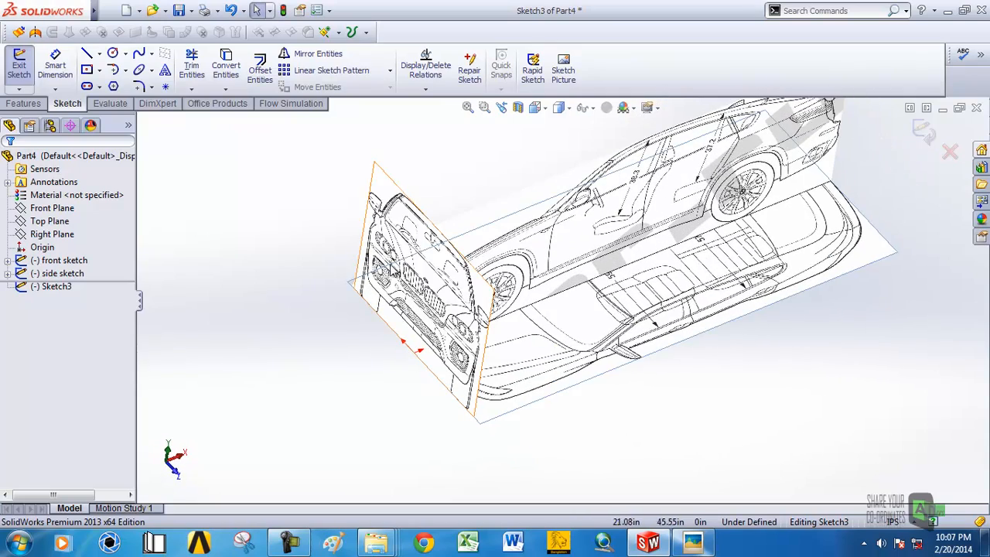
left_click(922, 132)
Edit the head-on picture: set its width to 86.4 in with the aspect ratio locked and its X position to -43.2 in.
mouse_move(532, 387)
middle_mouse_down()
mouse_move(526, 320)
mouse_move(545, 334)
middle_mouse_up()
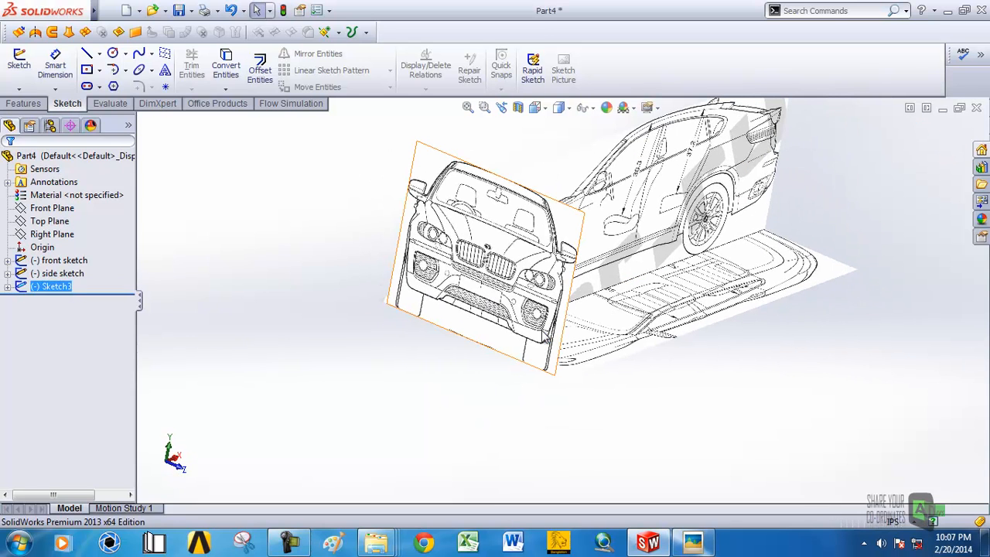
double_click(502, 235)
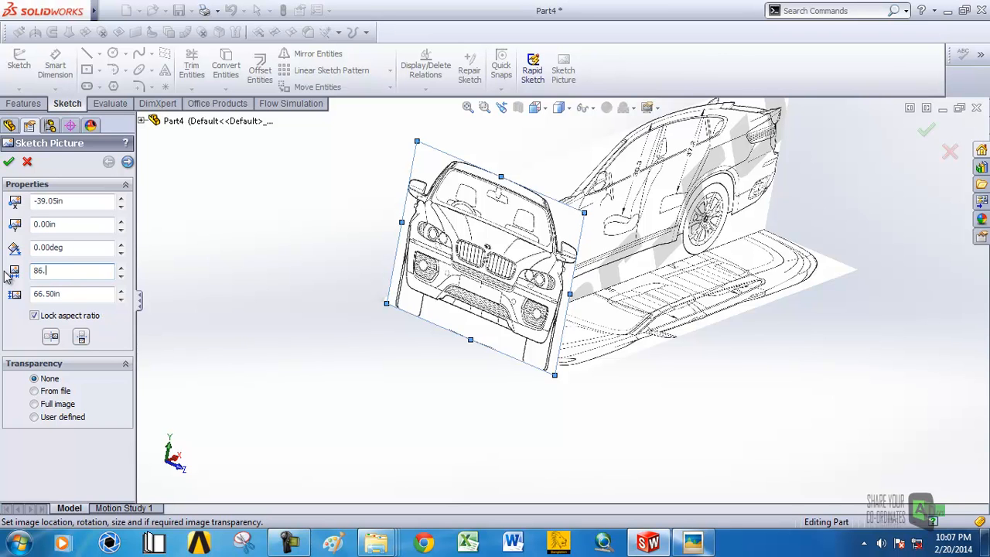
key("Return")
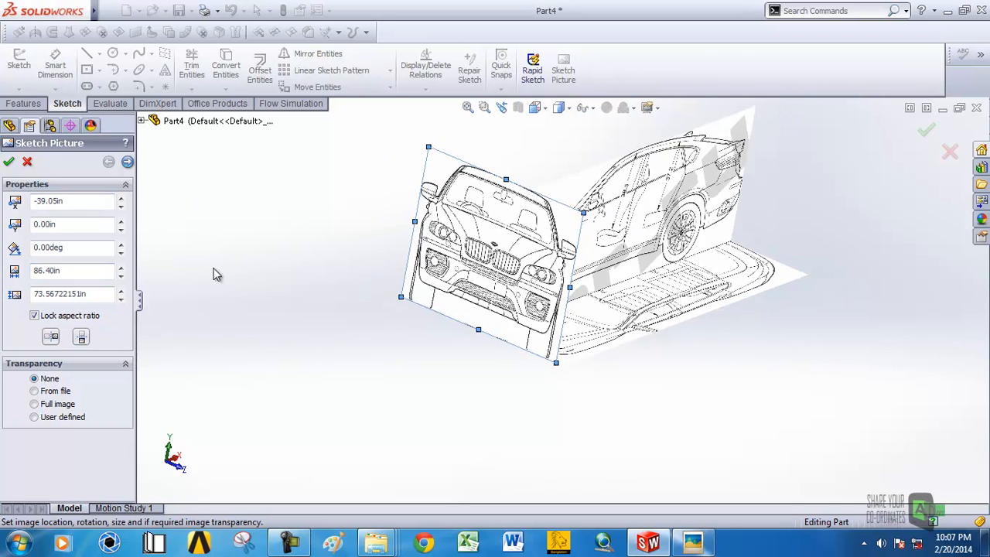
left_click_drag(79, 208, 2, 207)
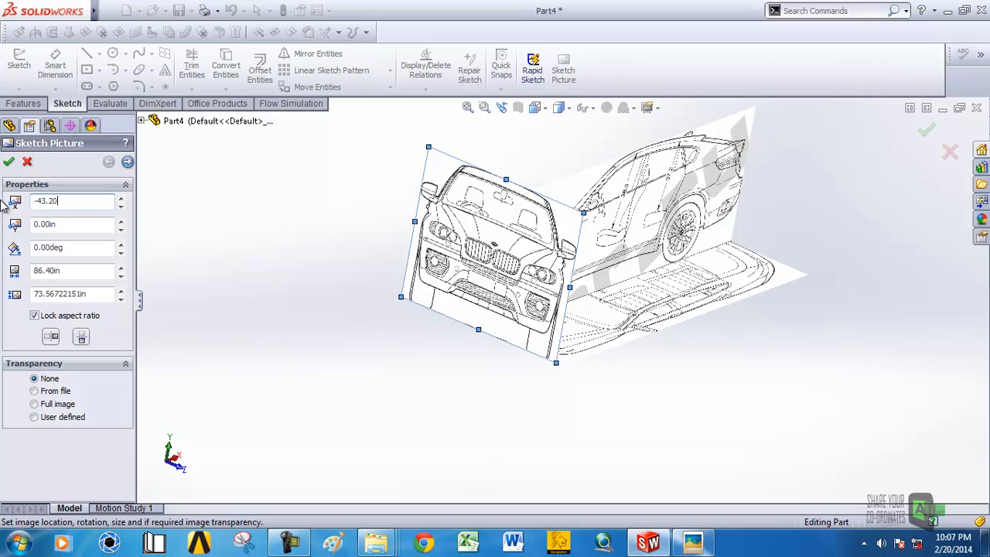
key("Return")
middle_click_drag(572, 342, 556, 380)
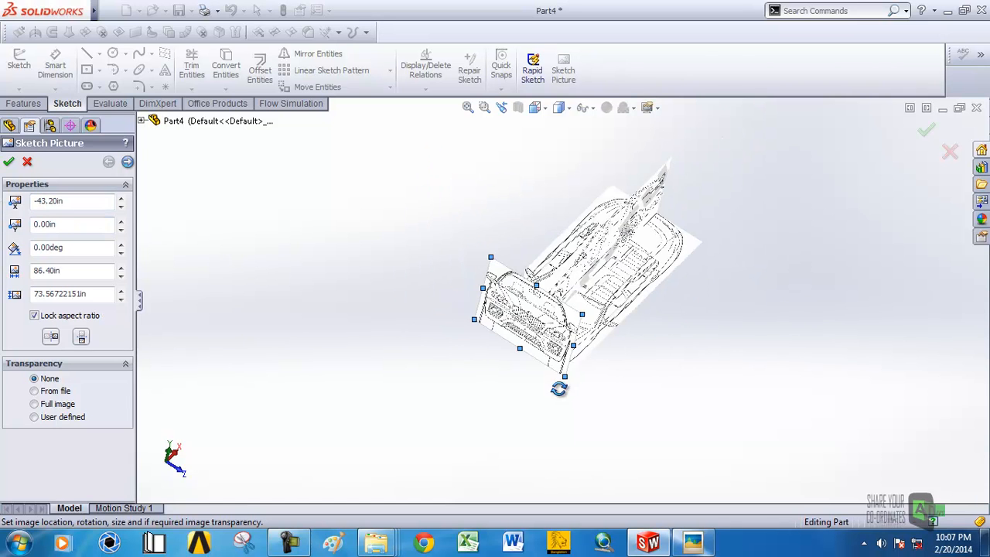
left_click(9, 163)
Rename Sketch3 as "top sketch".
mouse_move(357, 319)
middle_mouse_down()
mouse_move(469, 325)
mouse_move(462, 345)
mouse_move(420, 369)
mouse_move(475, 344)
middle_mouse_up()
left_click(66, 286)
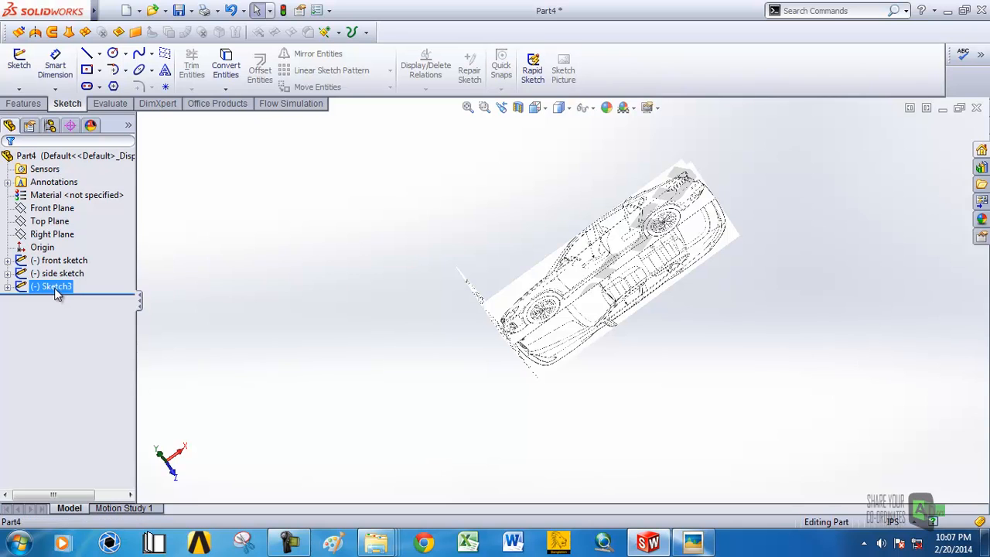
left_click(54, 287)
type("top sketch")
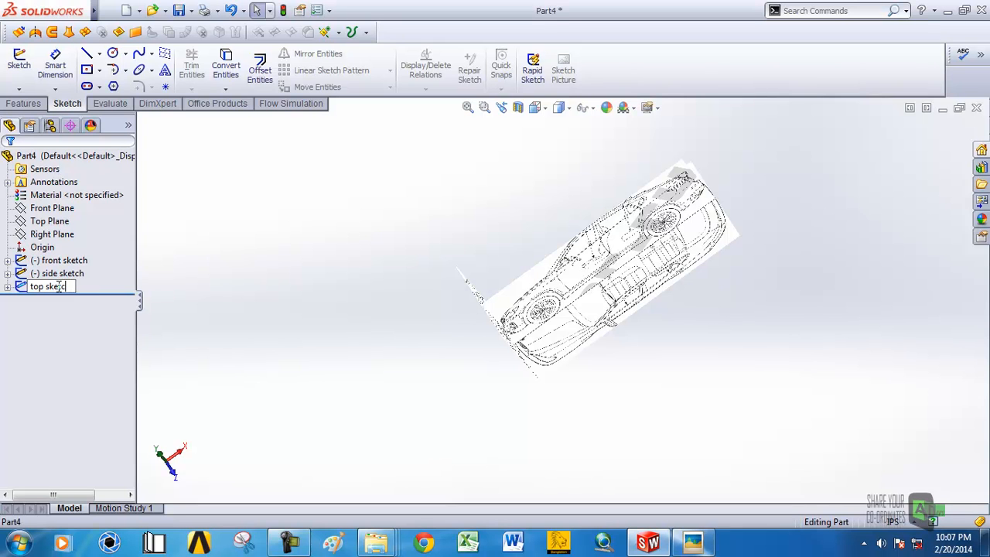
left_click(277, 308)
Examine how the front, side and top blueprint pictures line up from several angles.
mouse_move(542, 333)
middle_mouse_down()
mouse_move(598, 406)
mouse_move(598, 290)
mouse_move(563, 259)
middle_mouse_up()
scroll(541, 147, "down", 5)
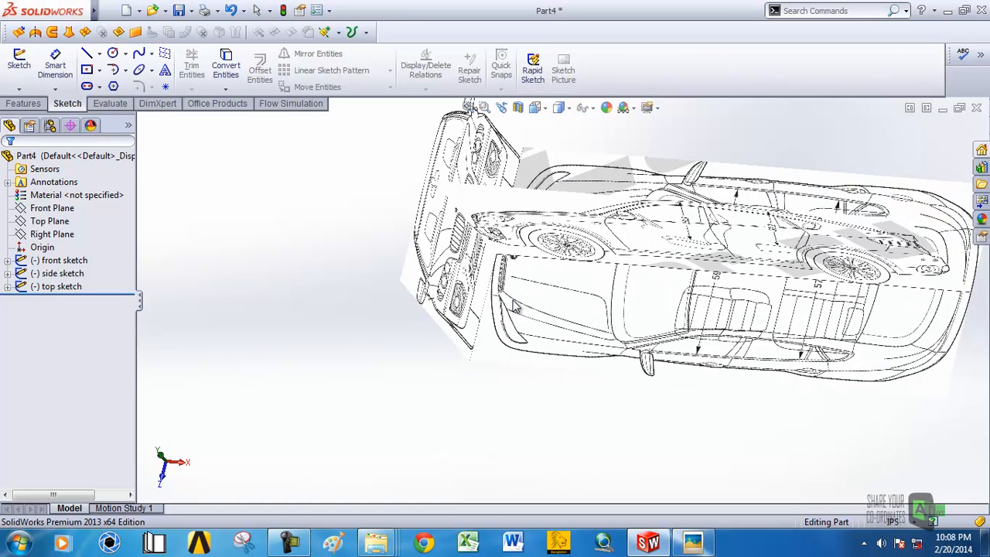
scroll(517, 306, "up", 3)
left_click(47, 234)
mouse_move(705, 303)
middle_mouse_down()
mouse_move(720, 271)
mouse_move(773, 236)
mouse_move(831, 254)
mouse_move(817, 260)
mouse_move(817, 221)
mouse_move(853, 241)
mouse_move(836, 231)
middle_mouse_up()
mouse_move(786, 251)
middle_mouse_down()
mouse_move(720, 269)
mouse_move(689, 261)
mouse_move(704, 258)
mouse_move(698, 273)
middle_mouse_up()
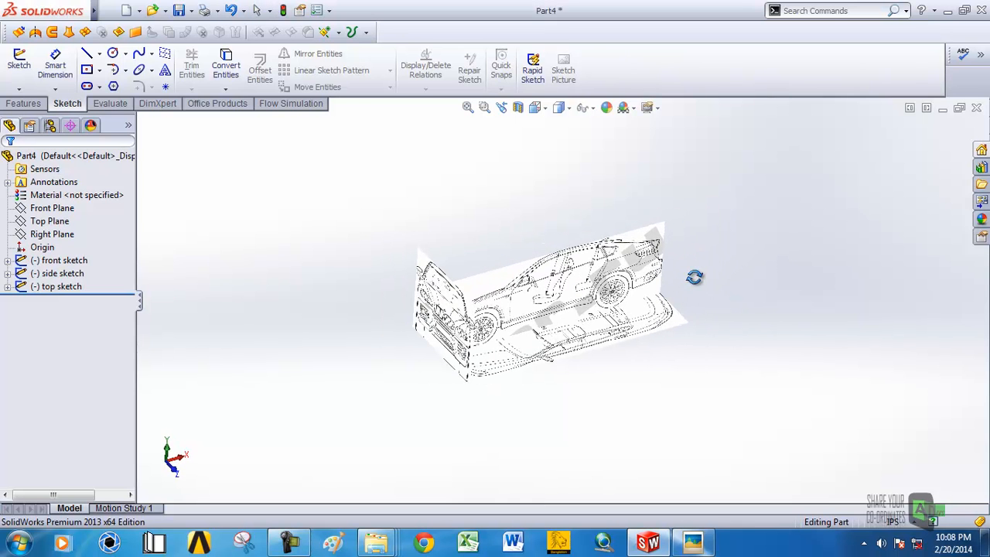
Create a reference plane offset 192.1 in from the Right Plane, at the rear end of the car.
left_click(24, 103)
left_click(554, 89)
left_click(564, 103)
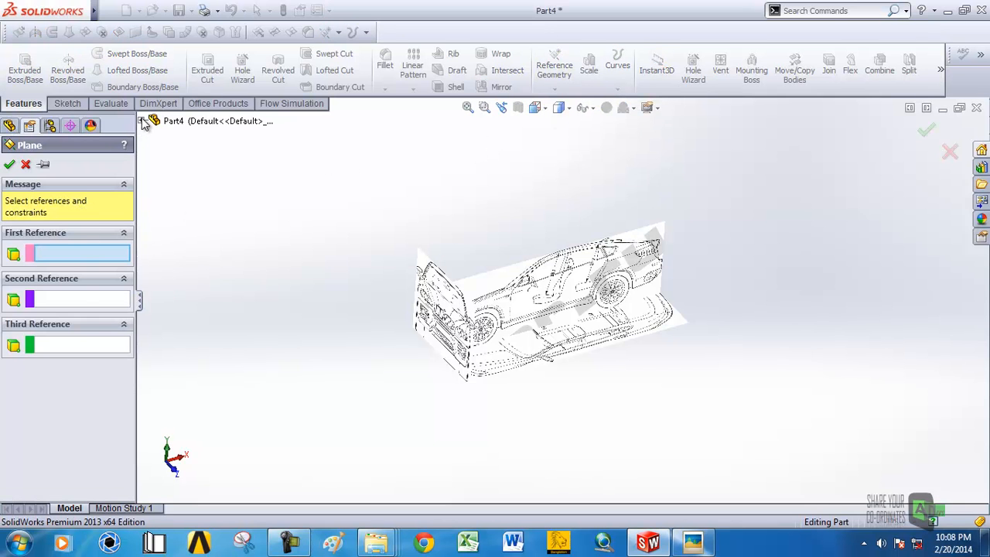
left_click(142, 121)
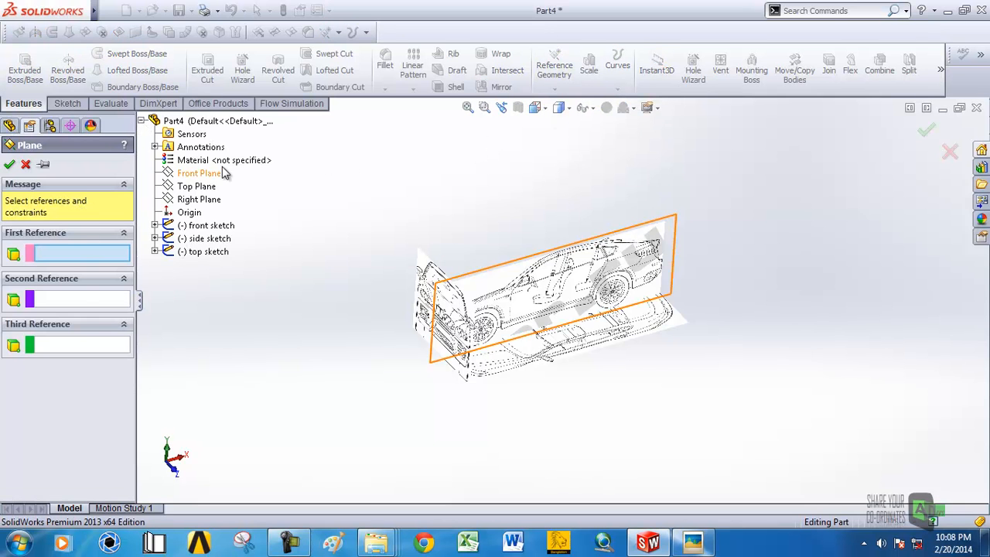
left_click(194, 199)
double_click(74, 346)
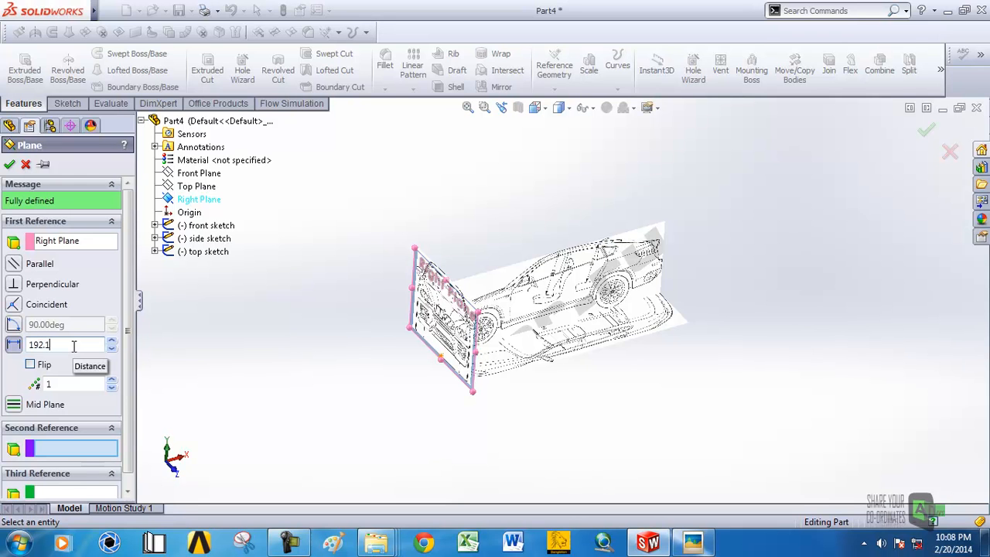
key("Return")
middle_click_drag(319, 356, 327, 385)
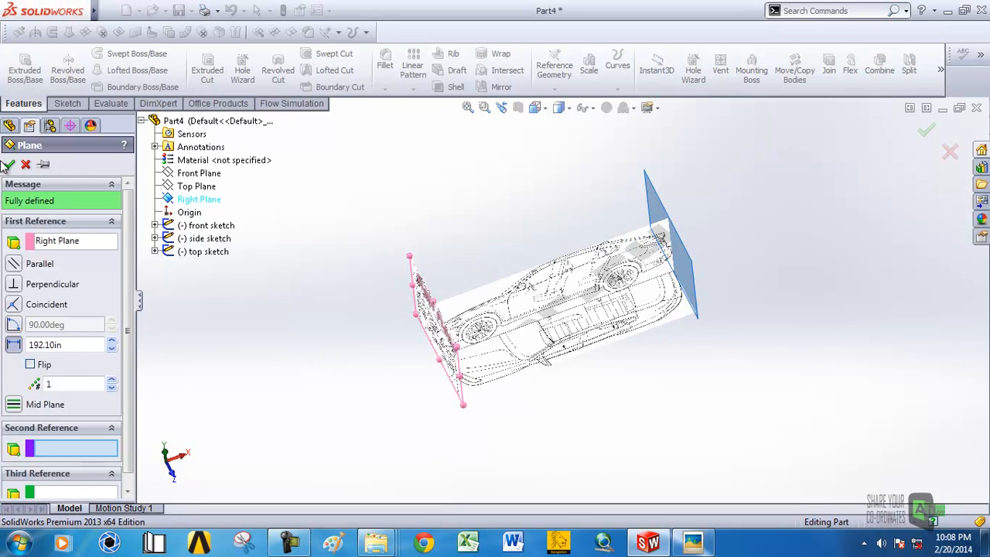
left_click(10, 163)
Rename the new reference plane as "back plane".
middle_click_drag(347, 281, 247, 219)
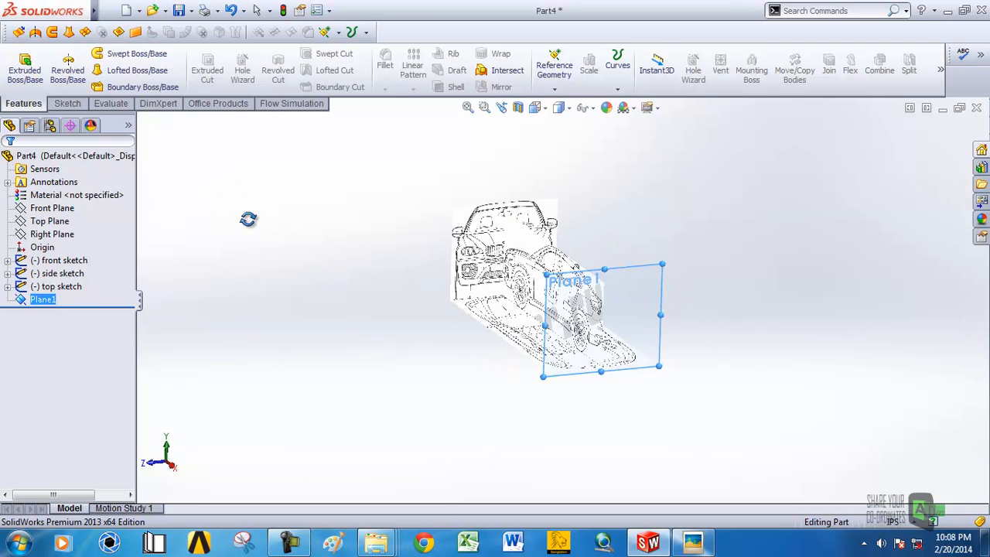
left_click(661, 287)
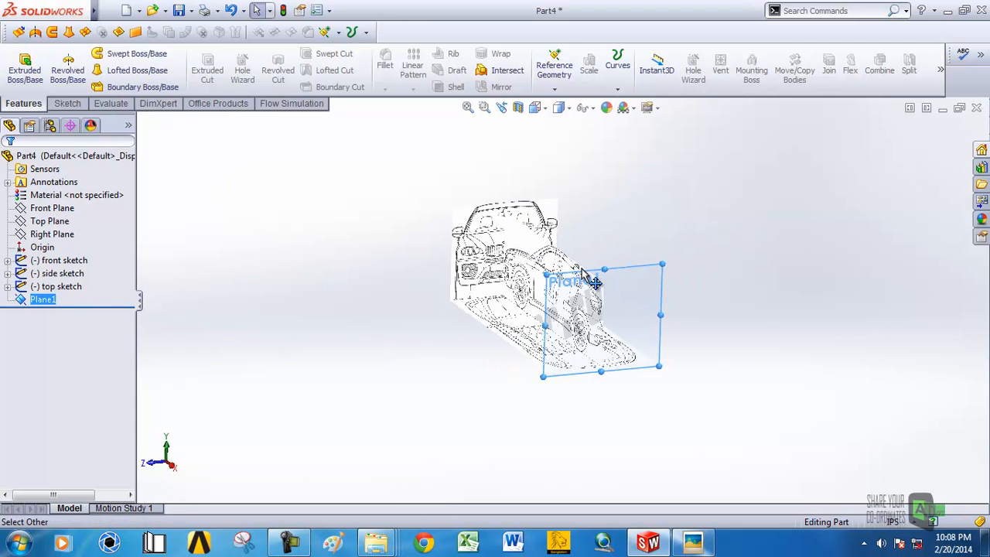
left_click(176, 328)
left_click(45, 300)
left_click(43, 300)
type("back pla")
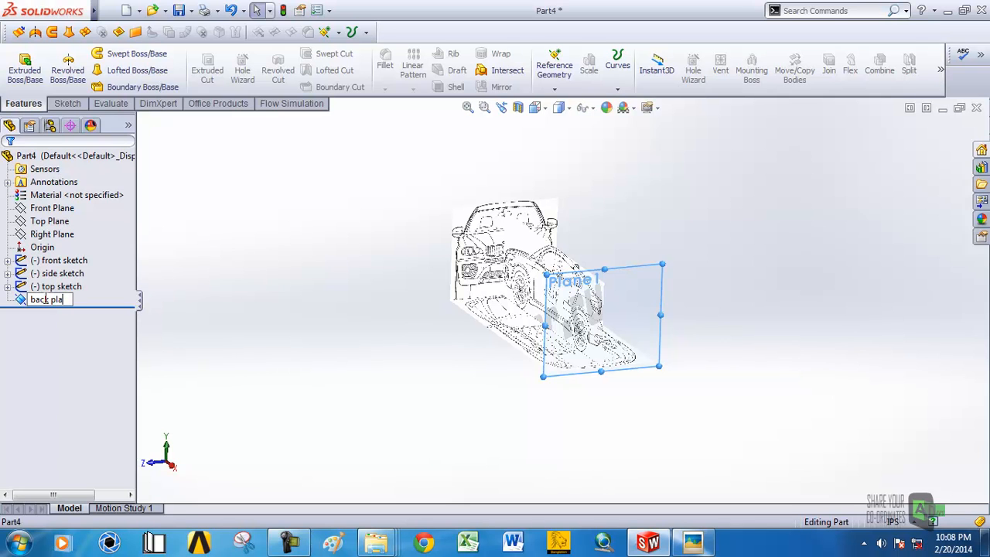
type("ne")
key("Return")
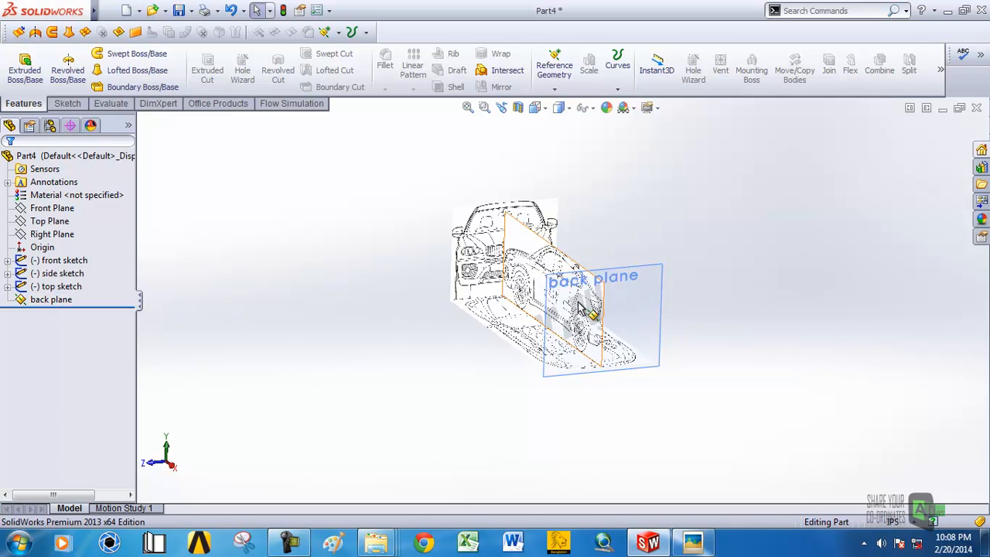
Start a sketch on the back plane and insert the "back view" image as a sketch picture.
left_click(640, 283)
left_click(694, 231)
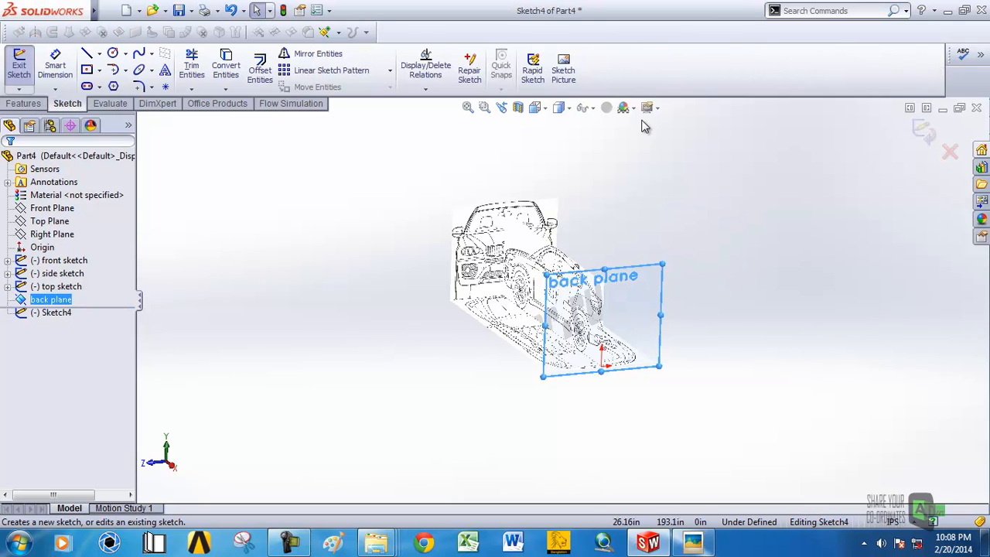
left_click(567, 76)
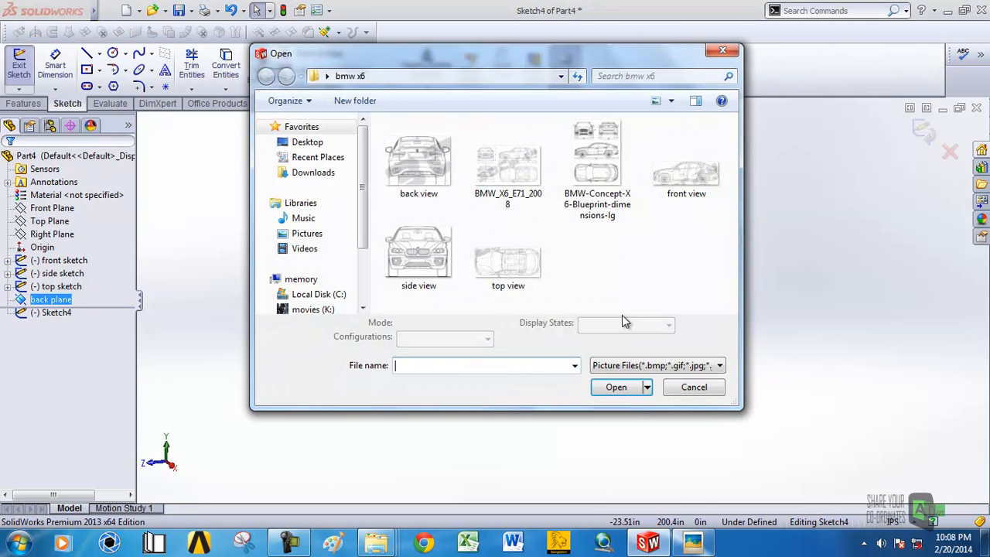
left_click(418, 163)
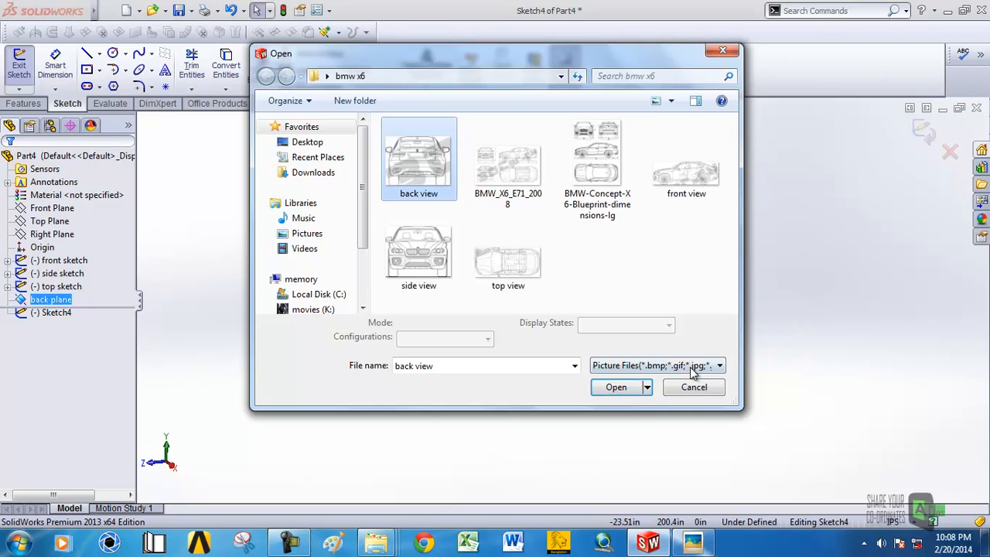
left_click(623, 388)
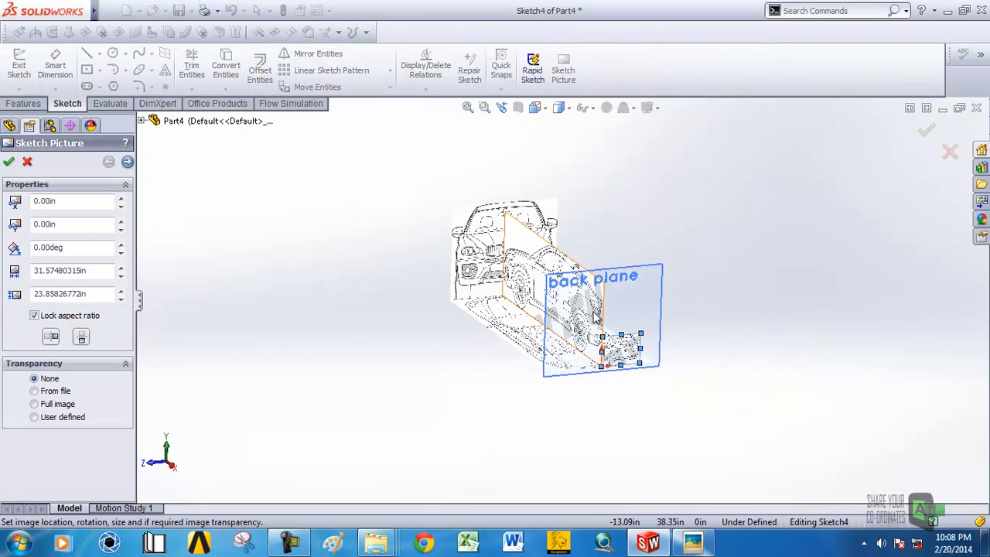
Set the back-view picture's height to 86.4 in with the aspect ratio locked.
scroll(633, 371, "down", 4)
middle_click_drag(634, 371, 605, 348)
scroll(541, 310, "up", 4)
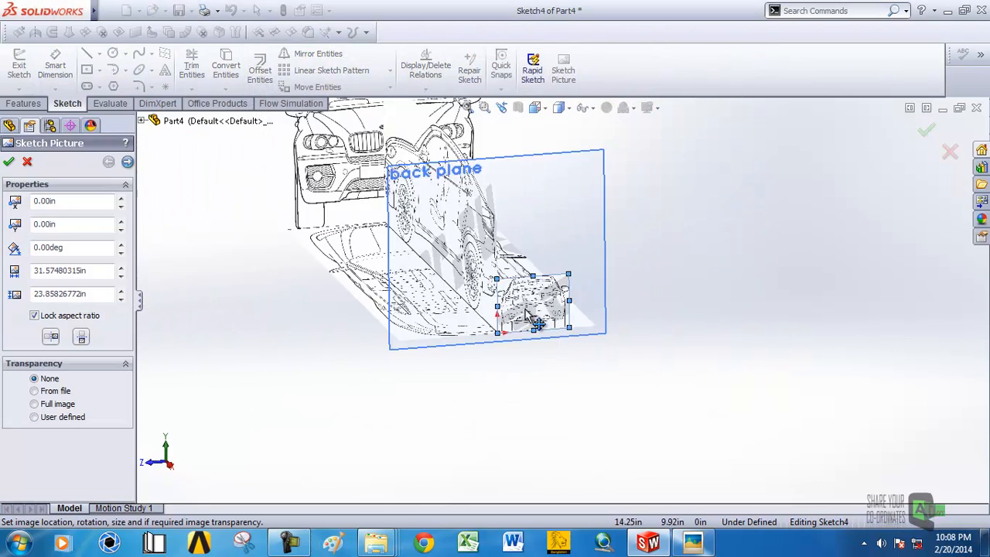
scroll(532, 309, "down", 4)
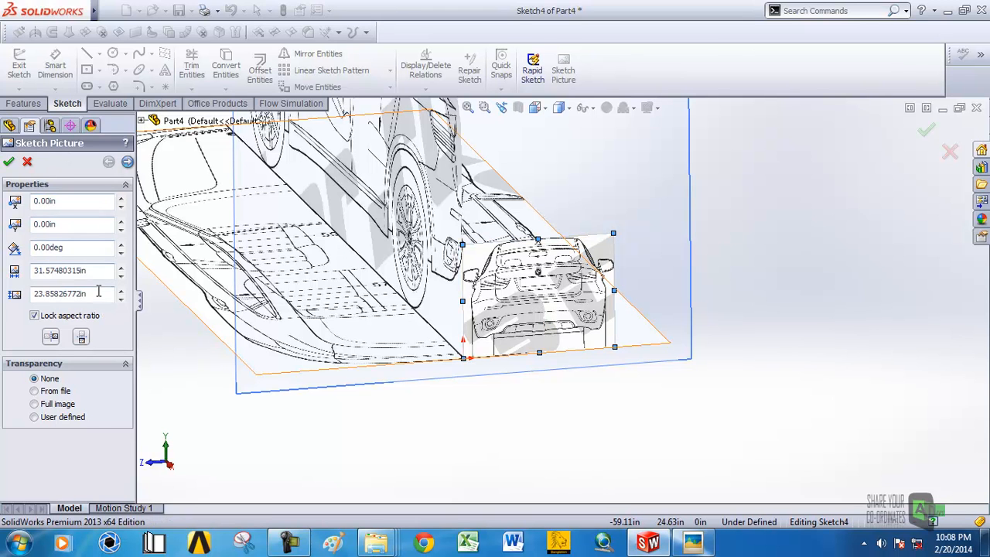
left_click_drag(98, 292, 4, 297)
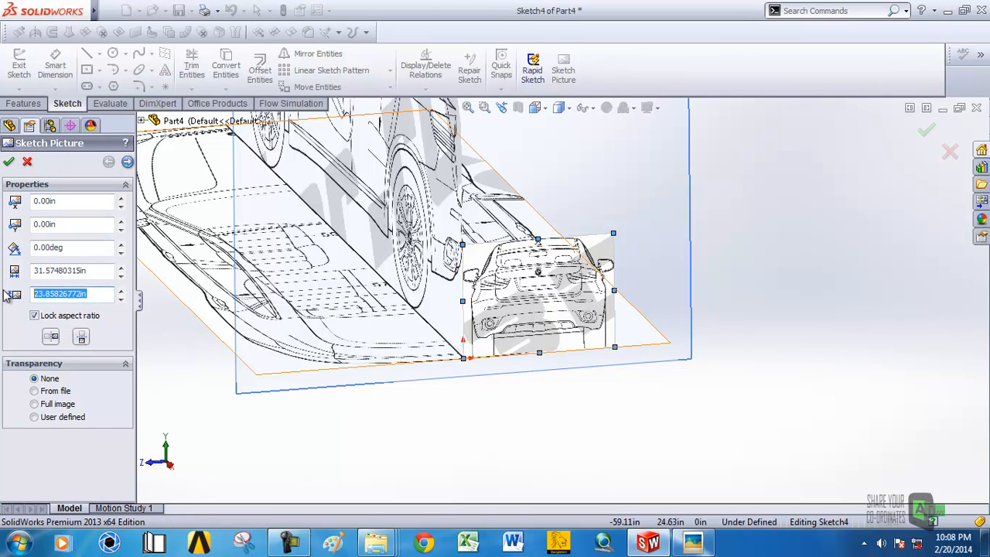
type("86.4")
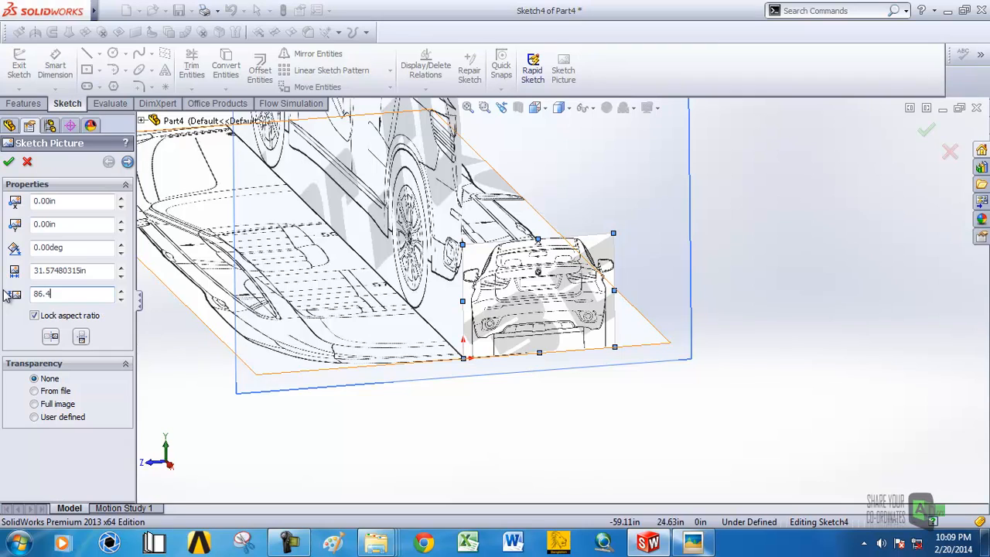
left_click(518, 458)
Set the back-view picture's width to 86.4 in with the aspect ratio locked.
scroll(607, 405, "up", 7)
scroll(565, 252, "down", 3)
middle_click_drag(562, 252, 541, 233)
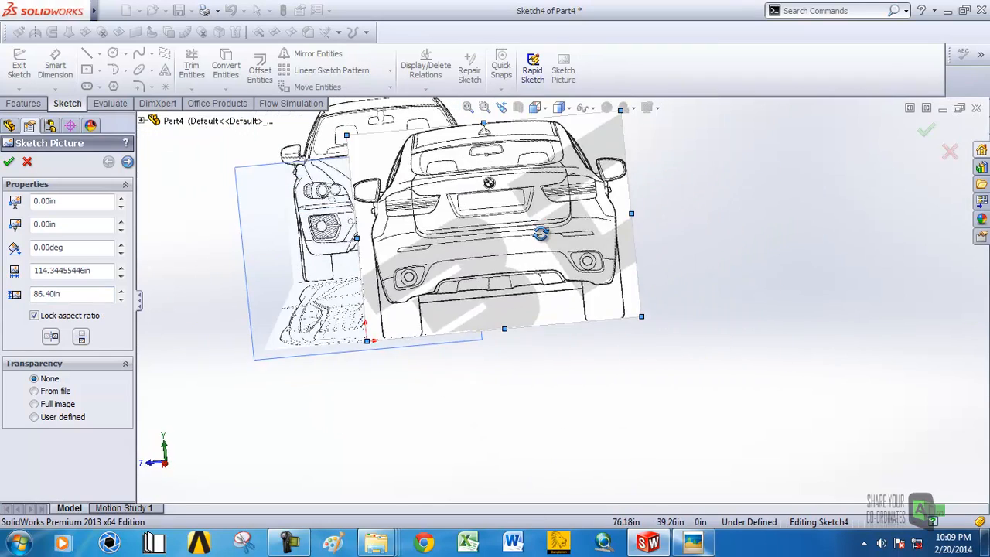
scroll(588, 284, "up", 4)
scroll(490, 297, "down", 2)
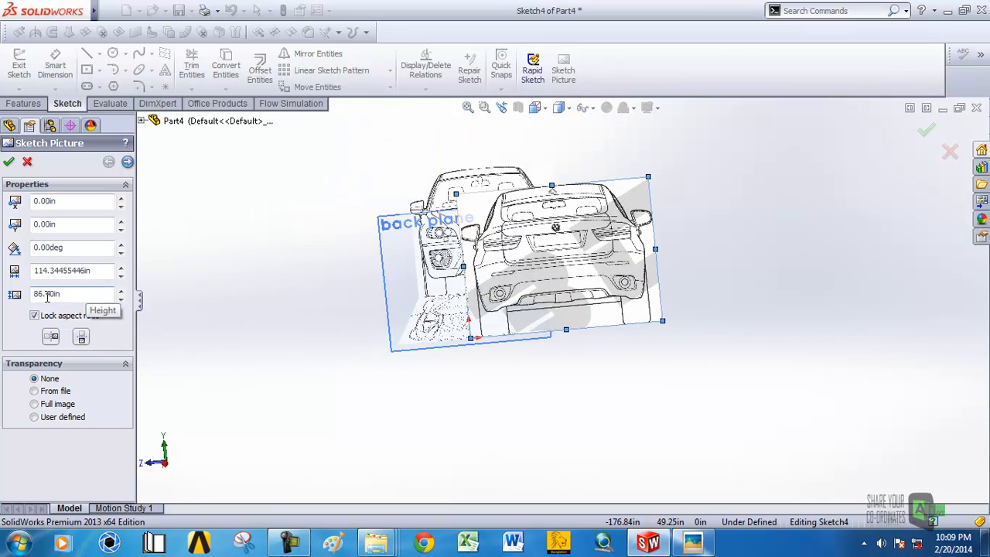
double_click(92, 272)
type("86.")
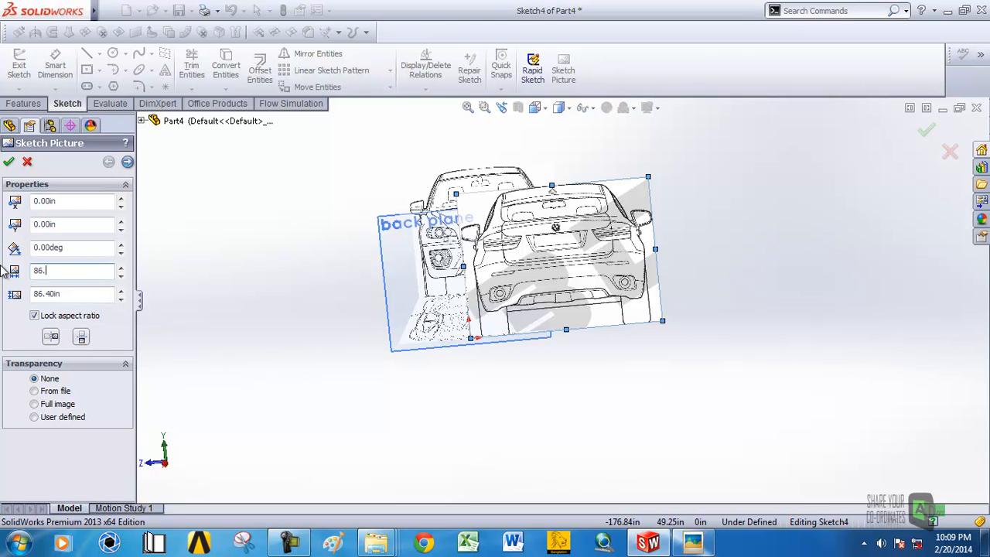
type("4")
key("Return")
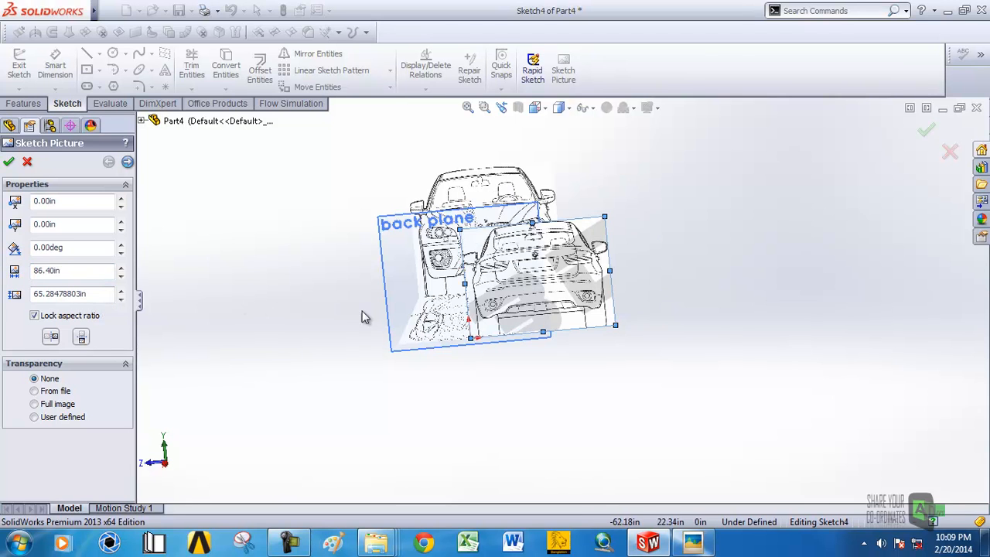
Check the back-view dimensions on the blueprint image, then unlock the aspect ratio and set the back-view picture's height to 66.5 in.
left_click(694, 544)
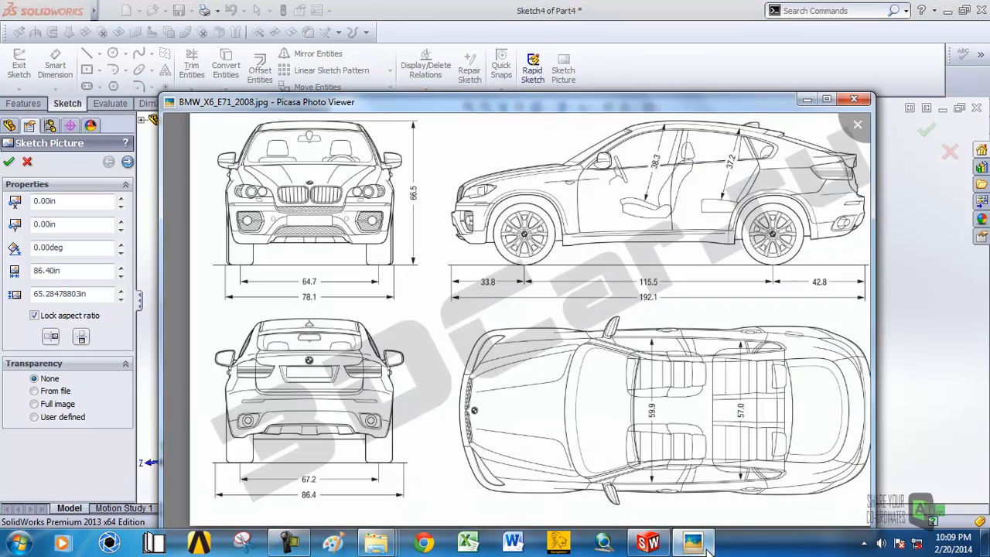
scroll(461, 424, "up", 3)
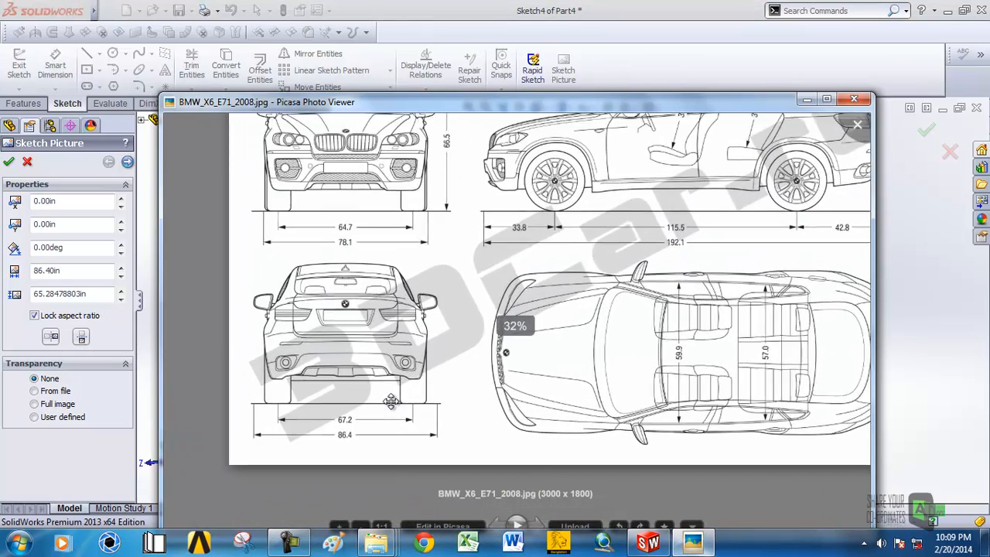
left_click(805, 100)
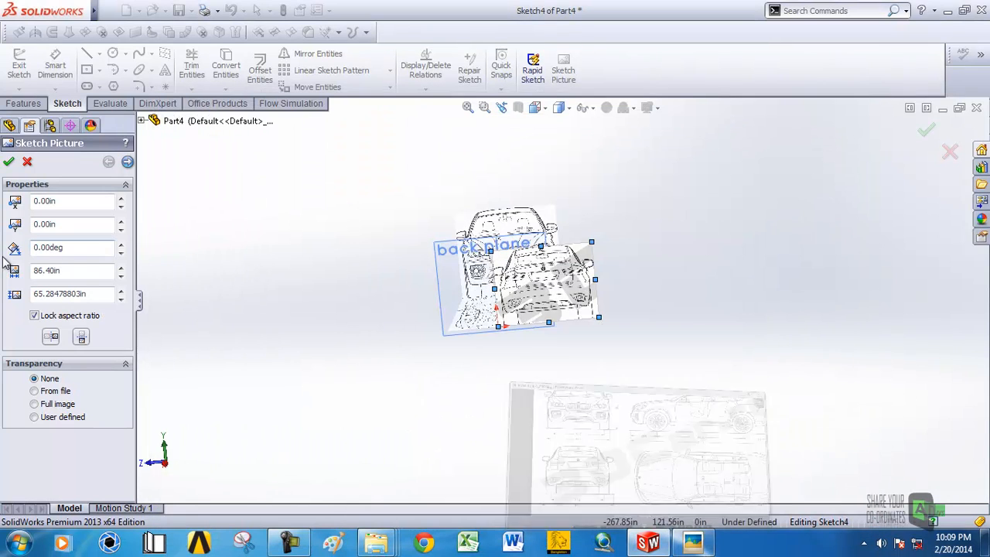
left_click(34, 314)
left_click(35, 294)
type("66.5")
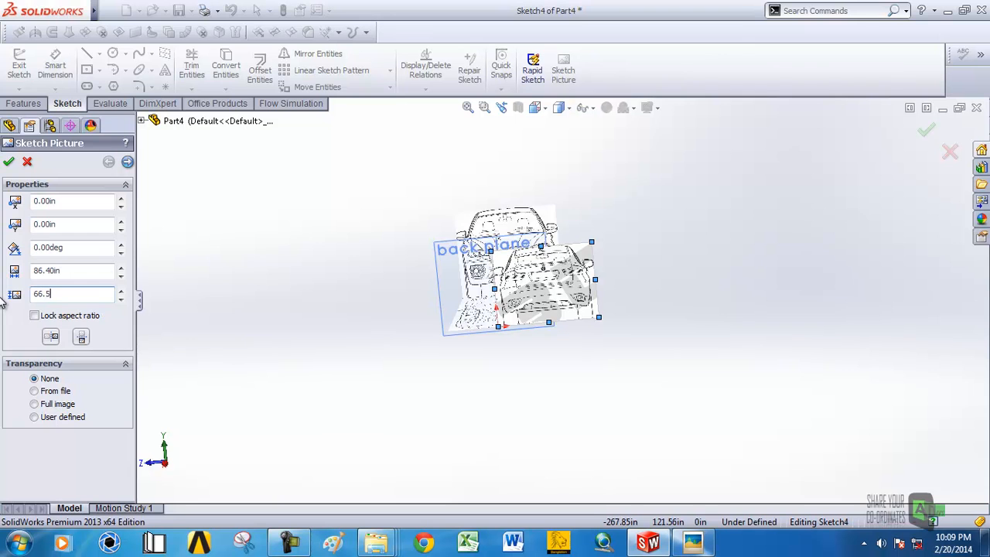
key("Return")
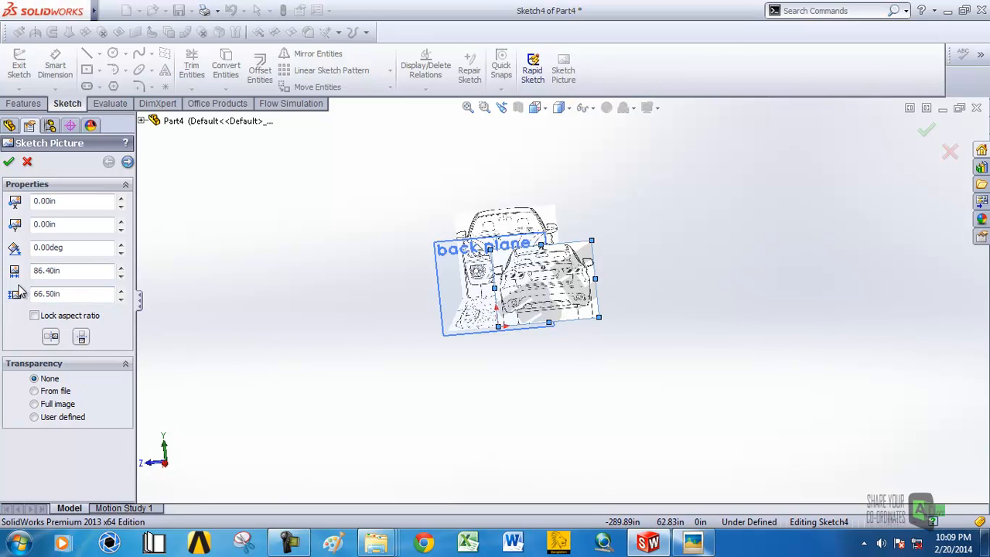
Centre the back-view picture by setting its X position to -43.20 in, and accept the picture settings.
scroll(456, 280, "down", 3)
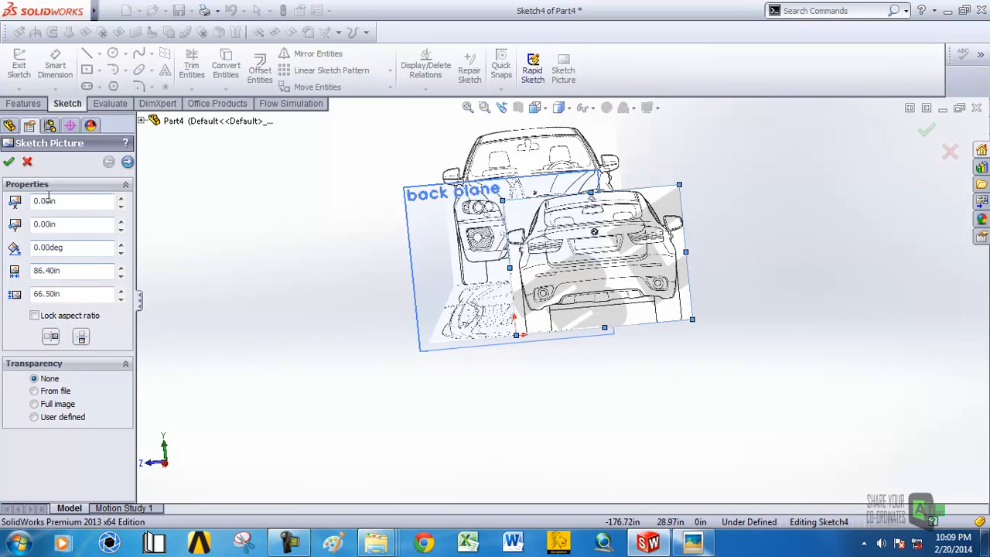
double_click(74, 201)
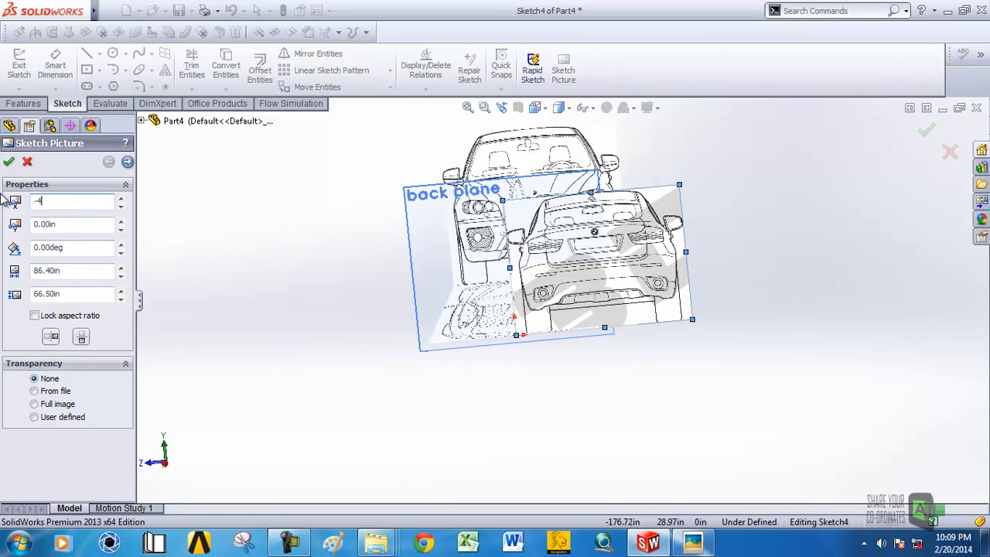
type("-43.20")
key("Return")
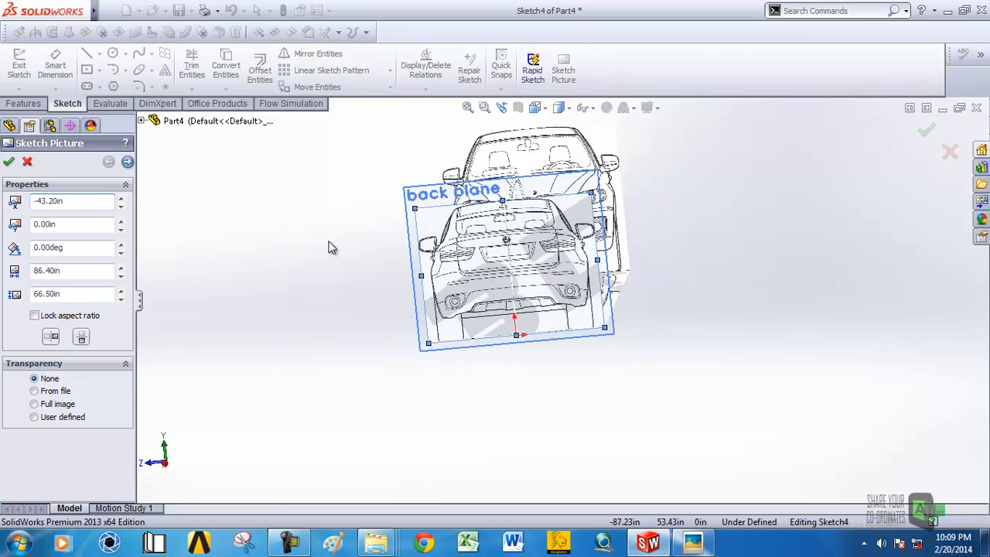
scroll(557, 283, "down", 3)
middle_click_drag(572, 213, 583, 336)
scroll(569, 321, "up", 5)
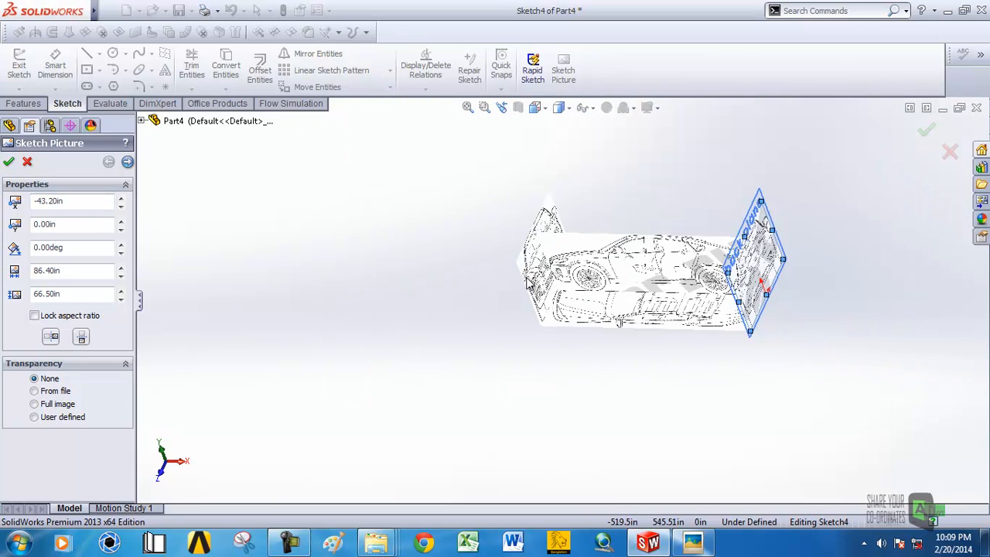
left_click(10, 164)
Rename the sketch on the back plane as "back view".
scroll(672, 309, "up", 3)
middle_click_drag(672, 310, 605, 246)
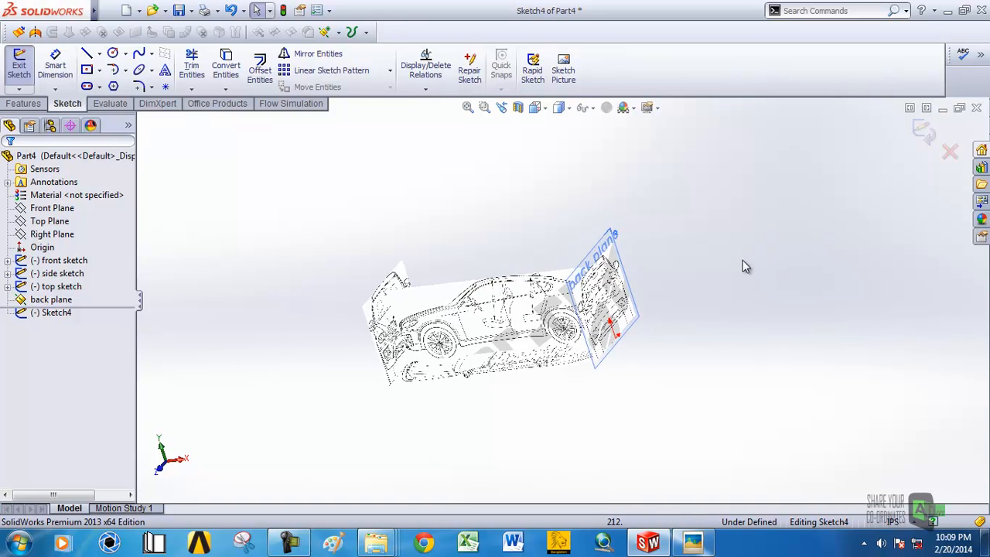
left_click(68, 314)
left_click(66, 317)
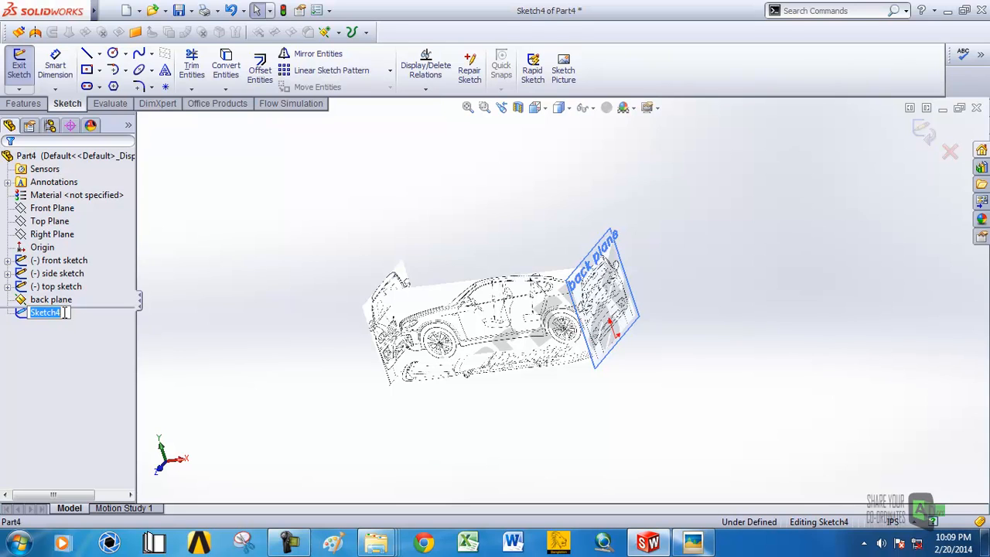
type("back view")
left_click(203, 270)
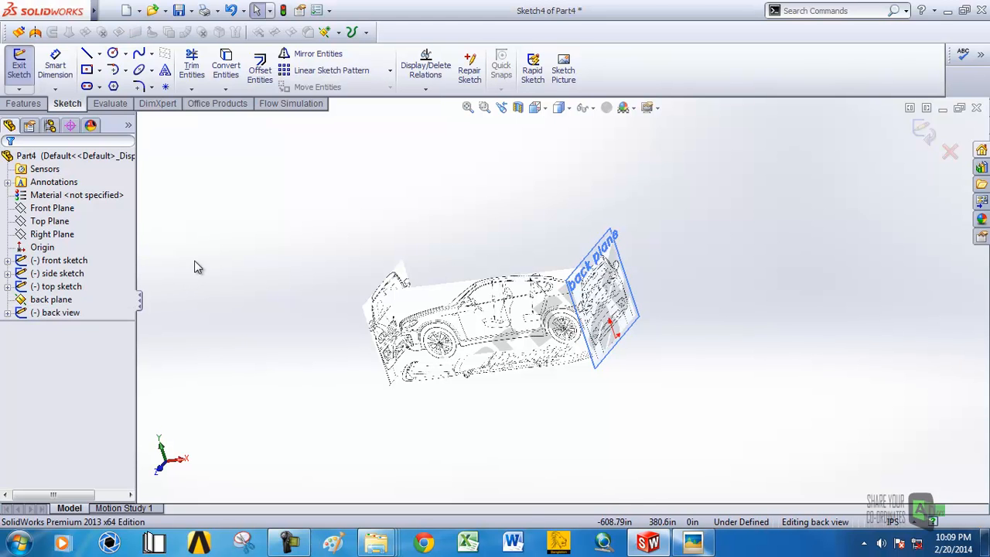
Exit the back view sketch.
scroll(520, 314, "down", 2)
middle_click_drag(520, 314, 488, 331)
scroll(487, 331, "up", 3)
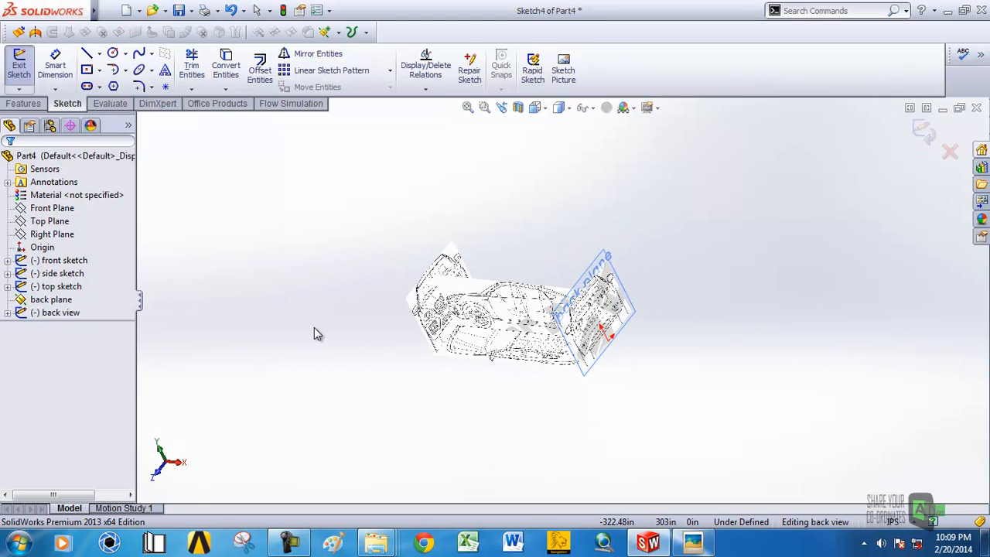
left_click(47, 261)
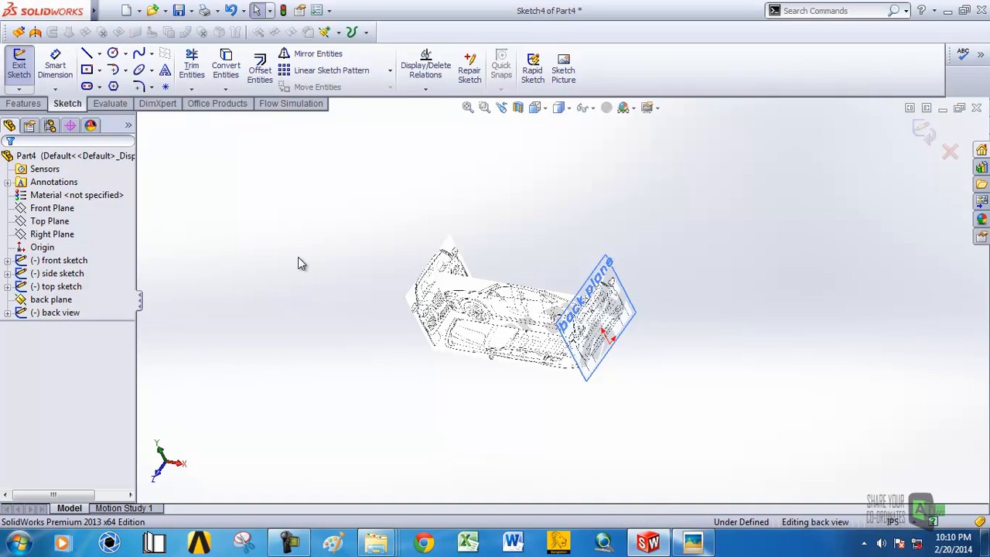
left_click(18, 66)
Try to group the front, side, top and back view sketches in a new folder.
left_click(58, 273, "ctrl")
left_click(58, 286, "ctrl")
left_click(58, 312, "ctrl")
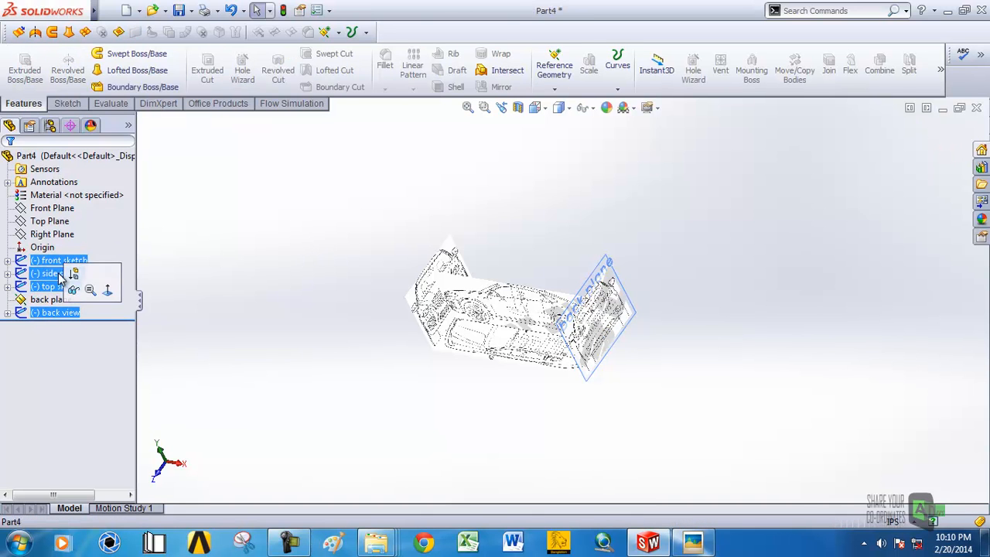
right_click(60, 264)
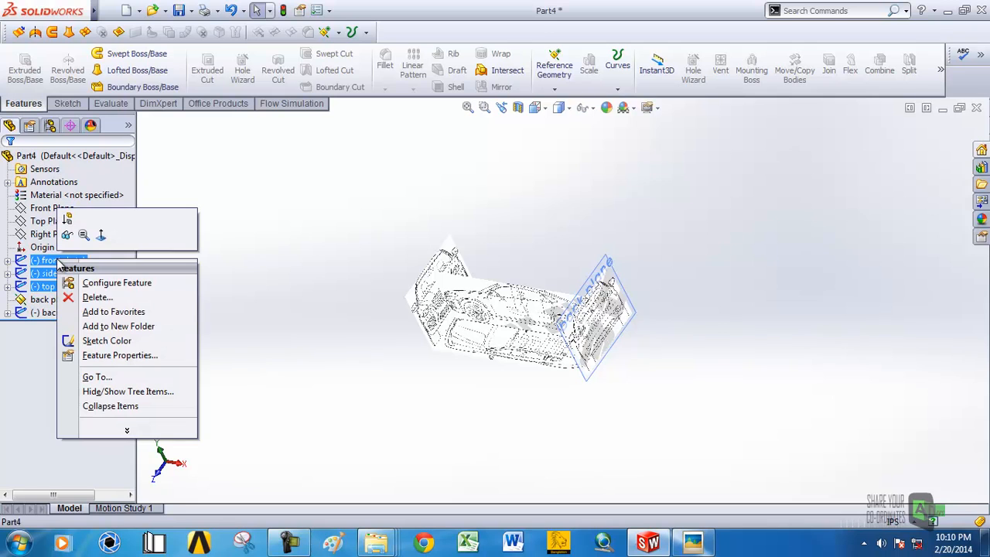
left_click(118, 326)
left_click(590, 276)
left_click(273, 289)
Add the front, side, top and back view sketches to the favorites.
left_click(52, 301)
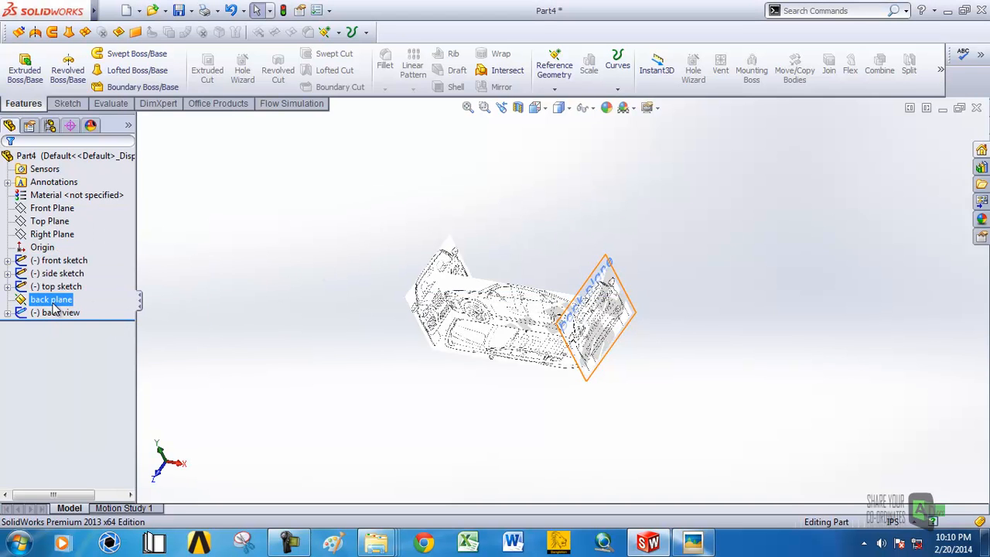
left_click(57, 311, "ctrl")
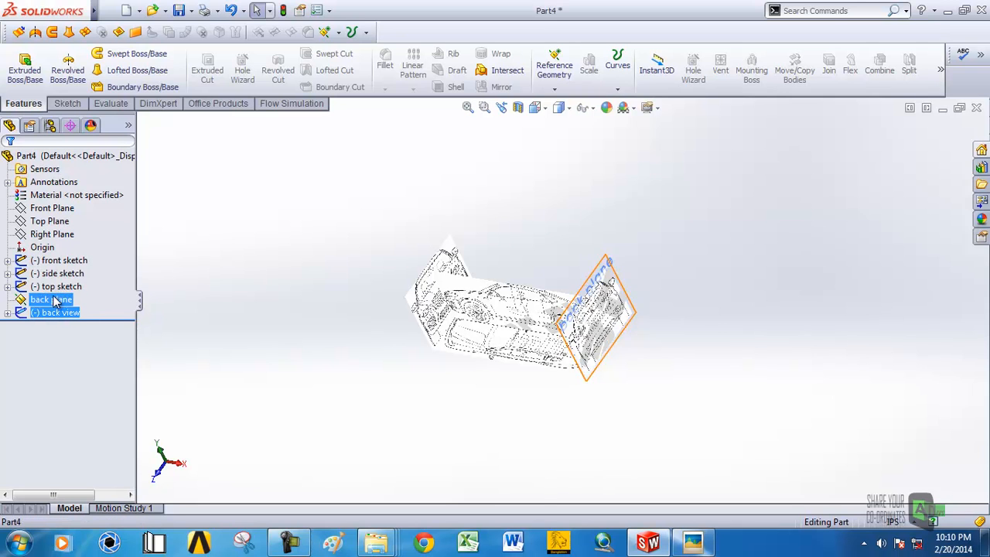
left_click(51, 299, "ctrl")
left_click(55, 286, "ctrl")
left_click(56, 273, "ctrl")
left_click(56, 261, "ctrl")
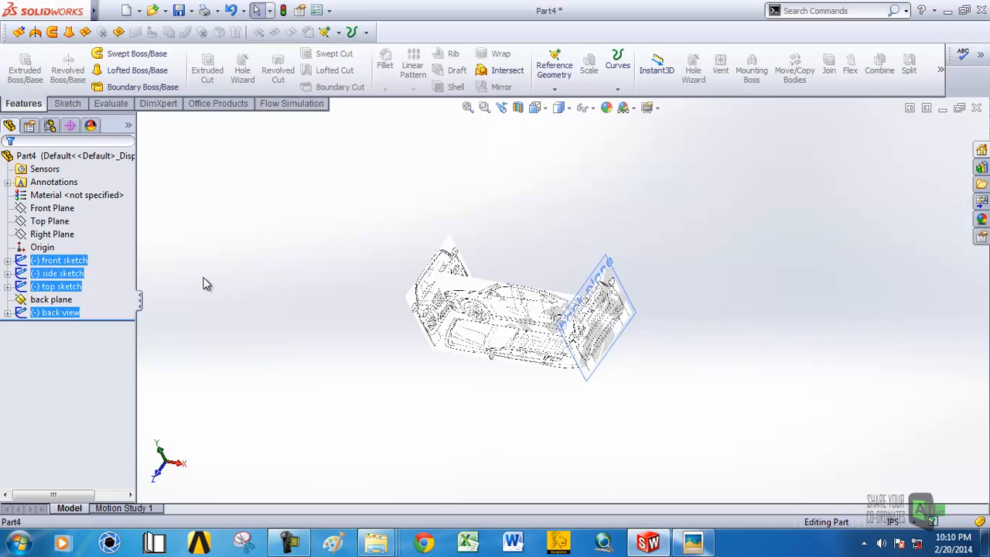
right_click(61, 263)
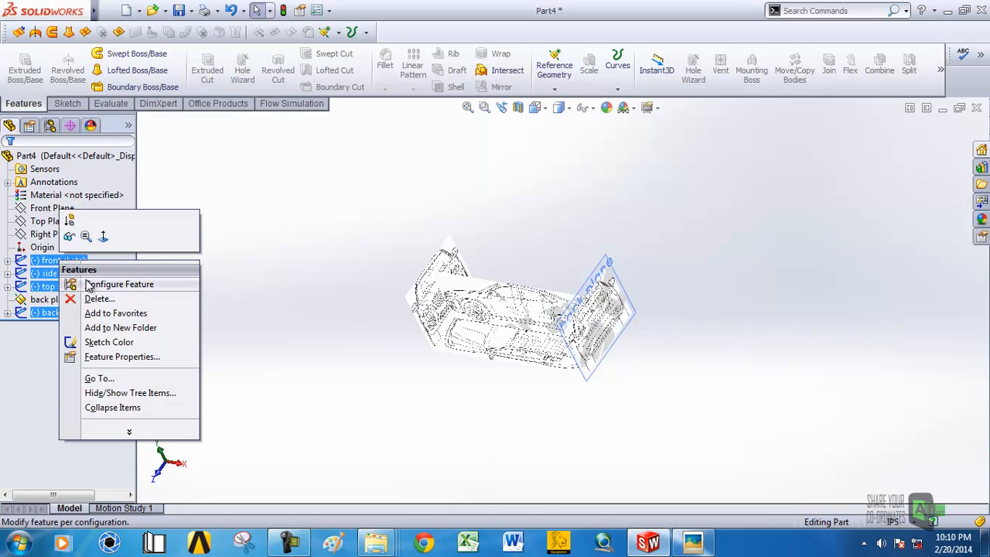
left_click(113, 313)
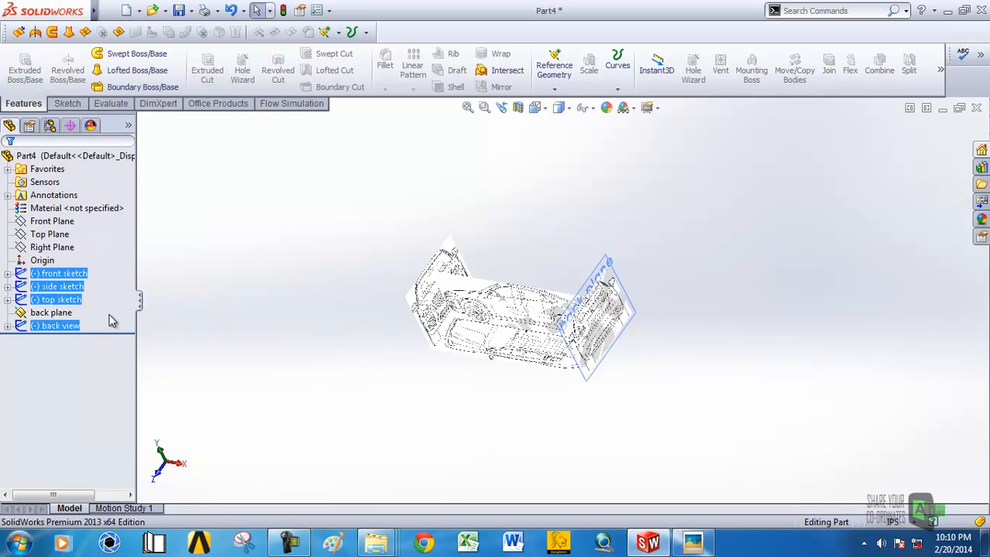
left_click(238, 319)
left_click(66, 275, "ctrl")
left_click(66, 288, "ctrl")
left_click(66, 300, "ctrl")
left_click(66, 313, "ctrl")
left_click(66, 326, "ctrl")
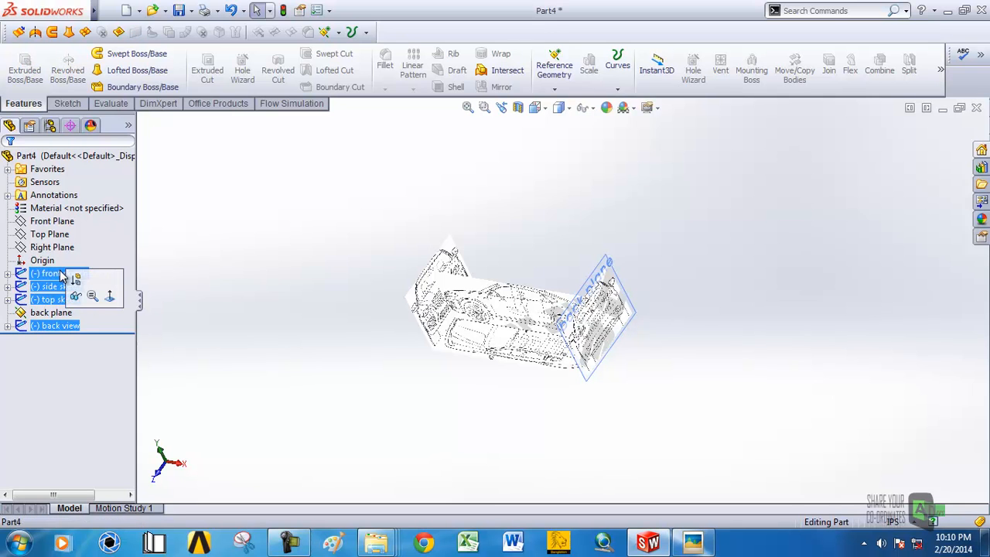
right_click(63, 275)
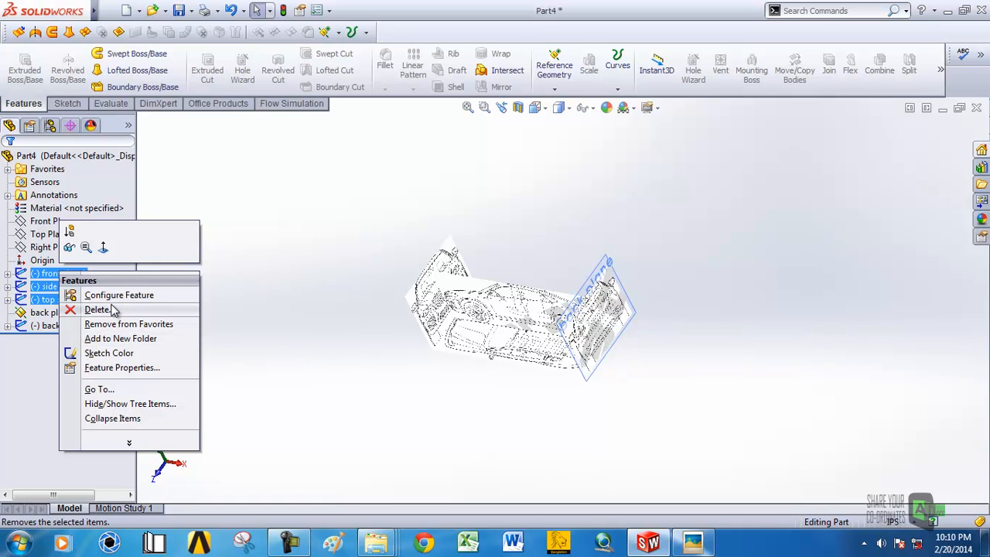
left_click(243, 306)
Examine which sketches the Favorites folder contains.
left_click(8, 170)
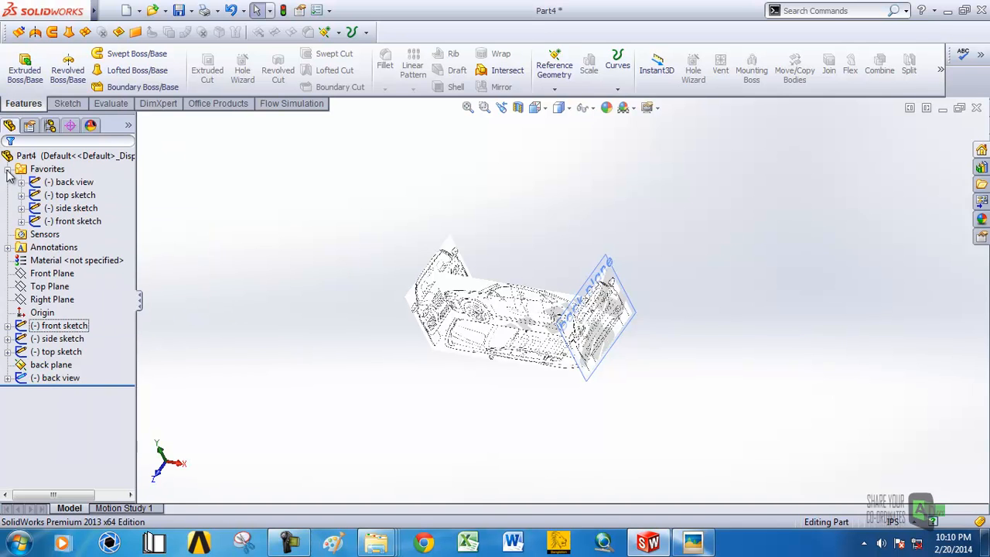
left_click(8, 169)
left_click(54, 170)
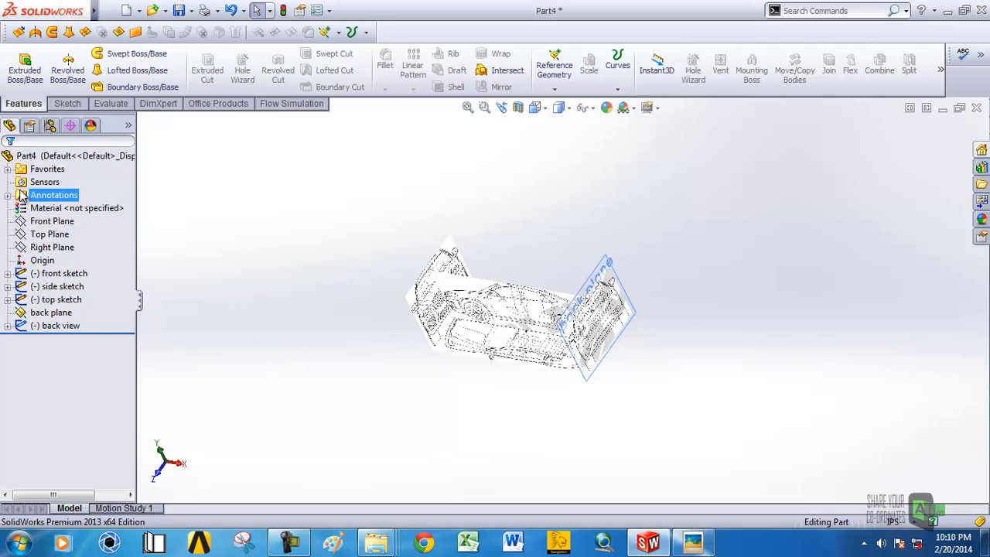
Show the Front, Top and Right planes in the model view.
scroll(561, 293, "down", 2)
middle_click_drag(459, 287, 457, 302)
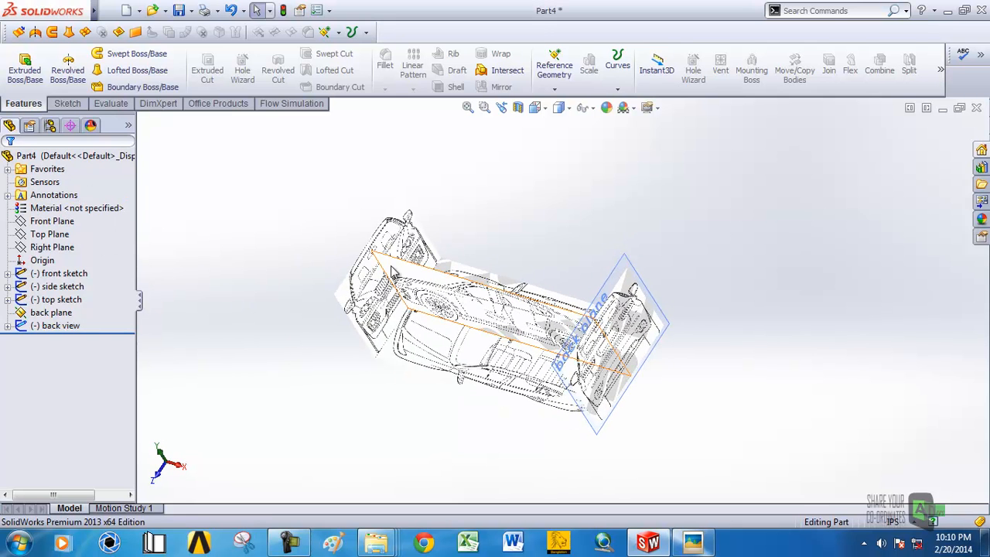
left_click(52, 247)
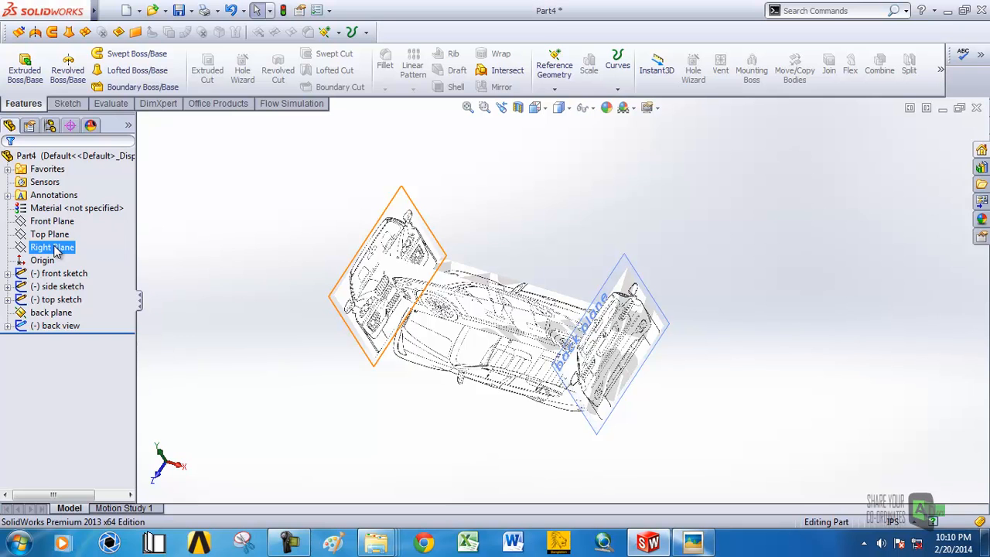
left_click(46, 234, "ctrl")
left_click(44, 221, "ctrl")
right_click(44, 223)
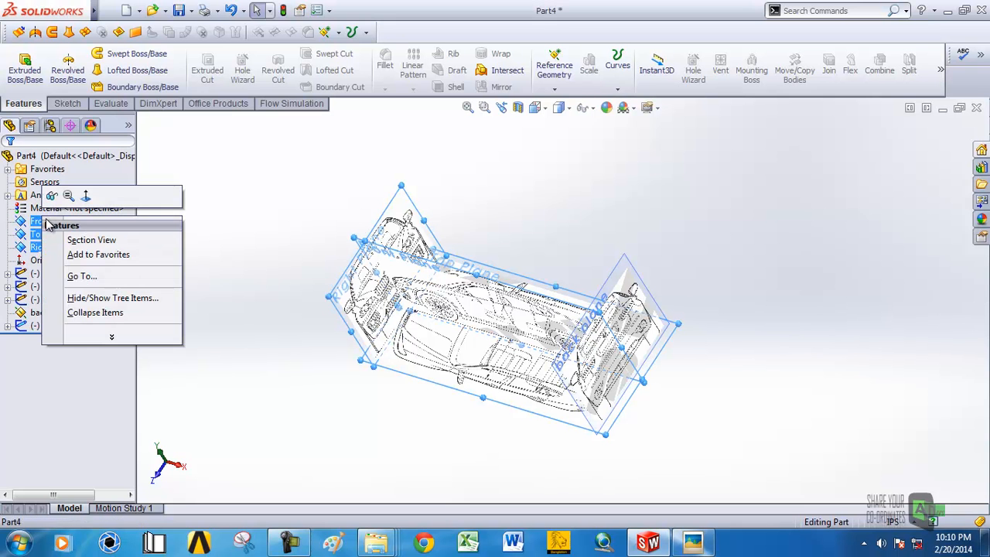
left_click(51, 196)
left_click(223, 259)
Apply full-image transparency of about 0.51 to the side-view sketch picture on the Front Plane.
middle_click_drag(477, 292, 481, 327)
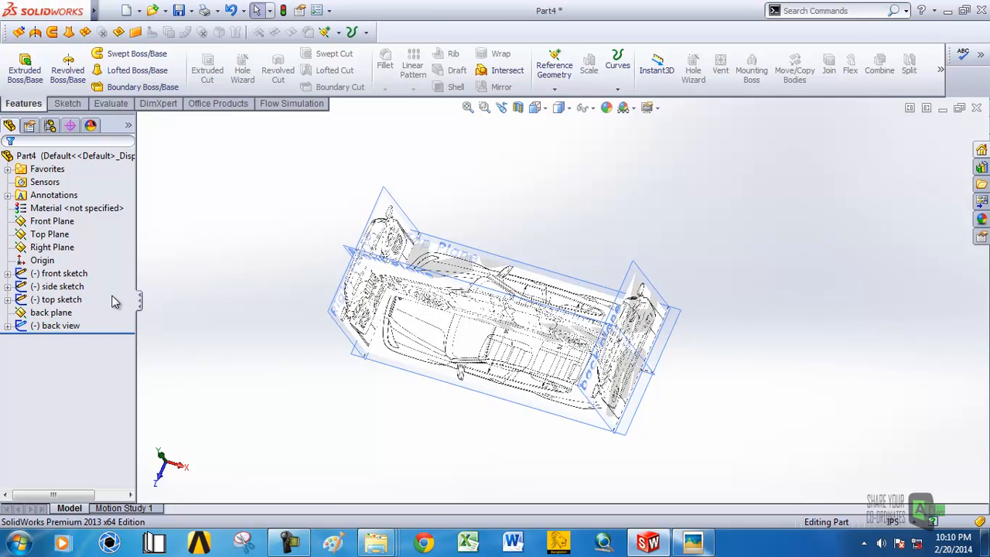
middle_click_drag(308, 303, 455, 195)
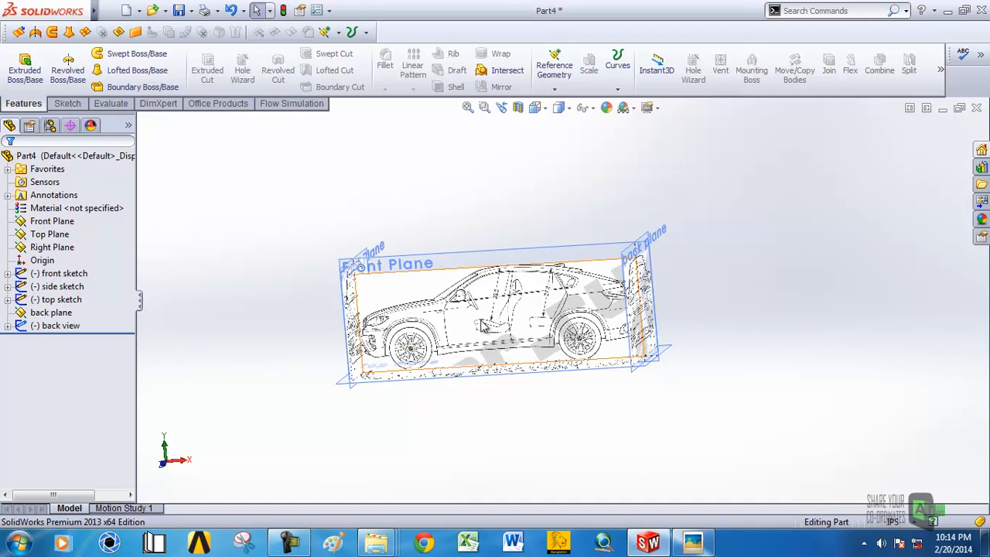
mouse_move(324, 154)
middle_mouse_down()
mouse_move(462, 361)
mouse_move(468, 267)
mouse_move(500, 250)
middle_mouse_up()
scroll(458, 341, "down", 4)
double_click(467, 267)
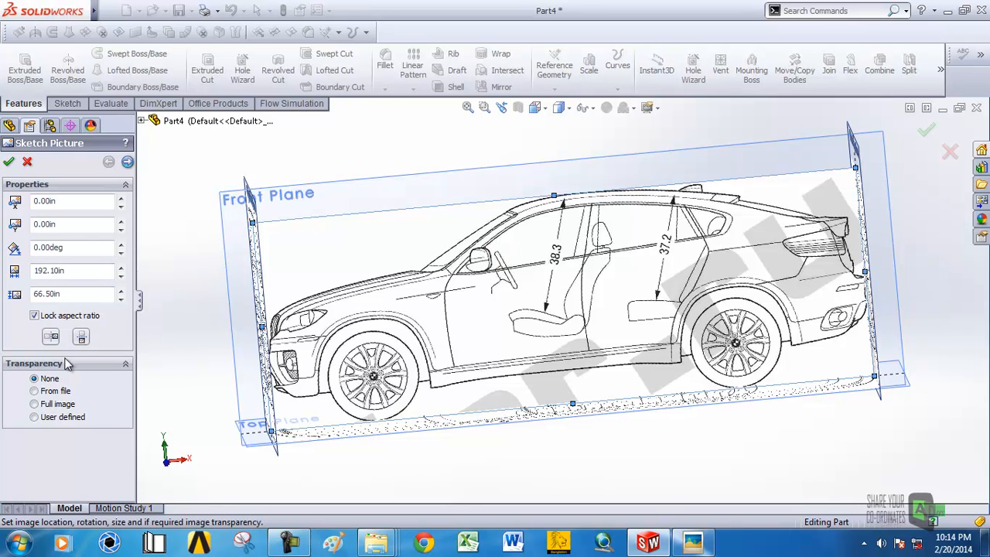
left_click(34, 403)
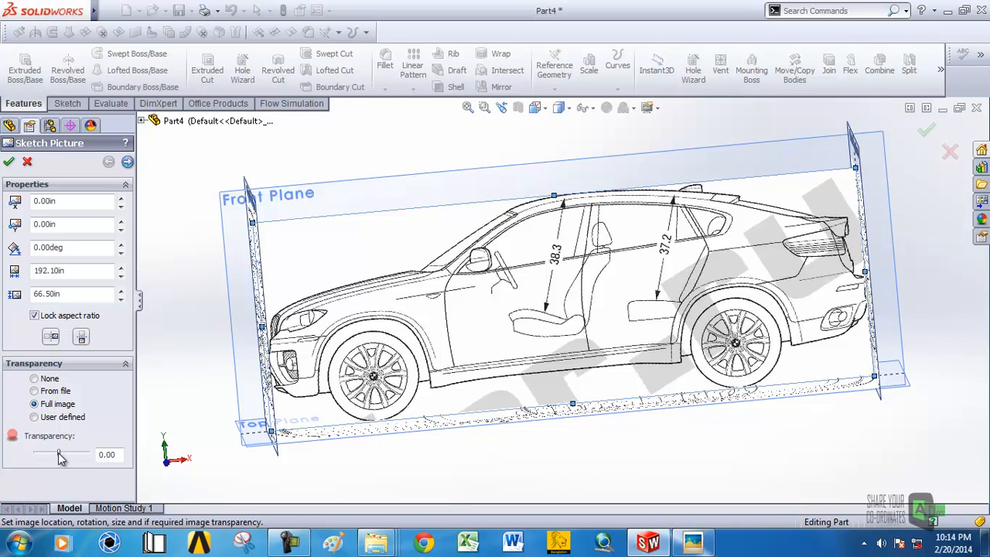
left_click_drag(82, 458, 85, 460)
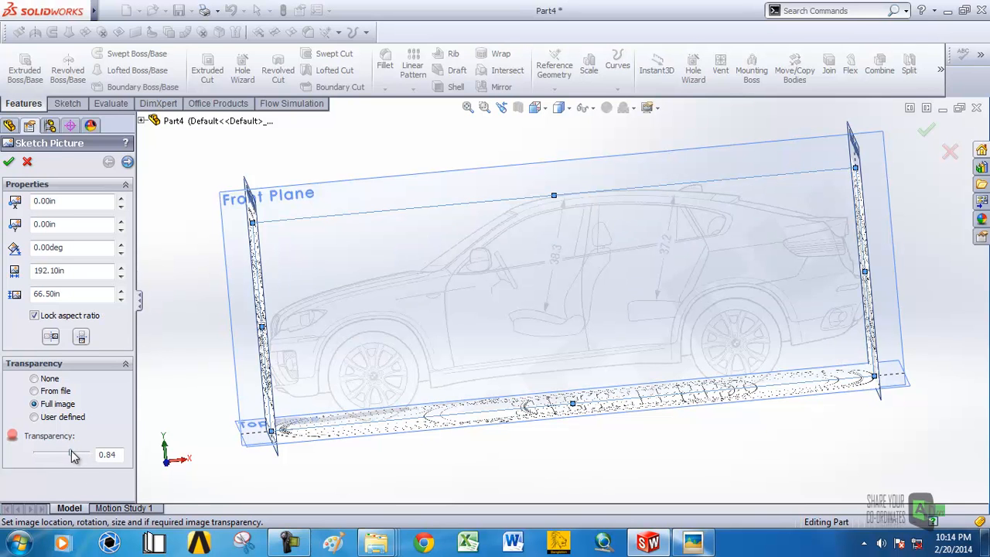
left_click_drag(64, 452, 64, 452)
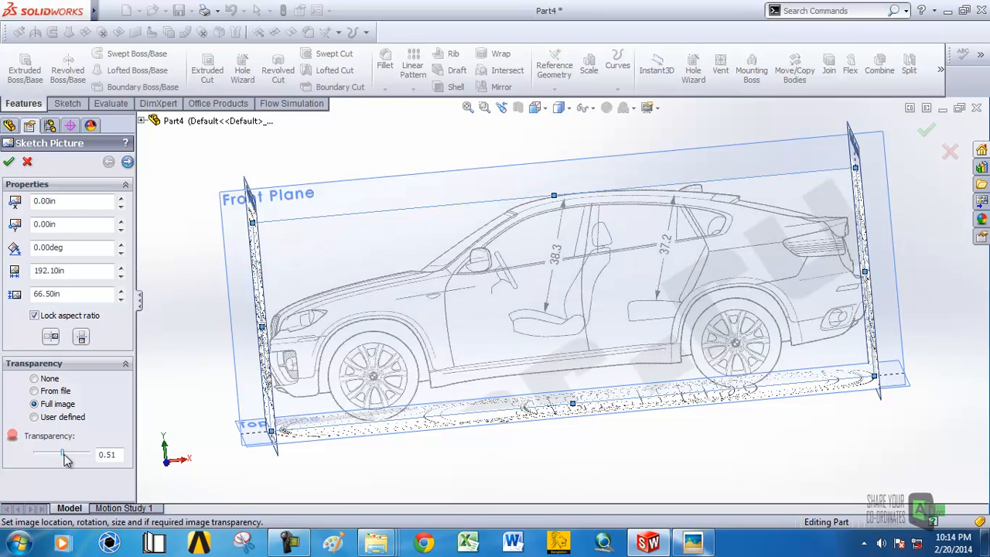
middle_click_drag(510, 294, 557, 300)
left_click(7, 165)
Apply full-image transparency of about 0.43 to the front-view sketch picture on the Right Plane.
mouse_move(534, 249)
middle_mouse_down()
mouse_move(633, 254)
mouse_move(623, 256)
middle_mouse_up()
double_click(386, 267)
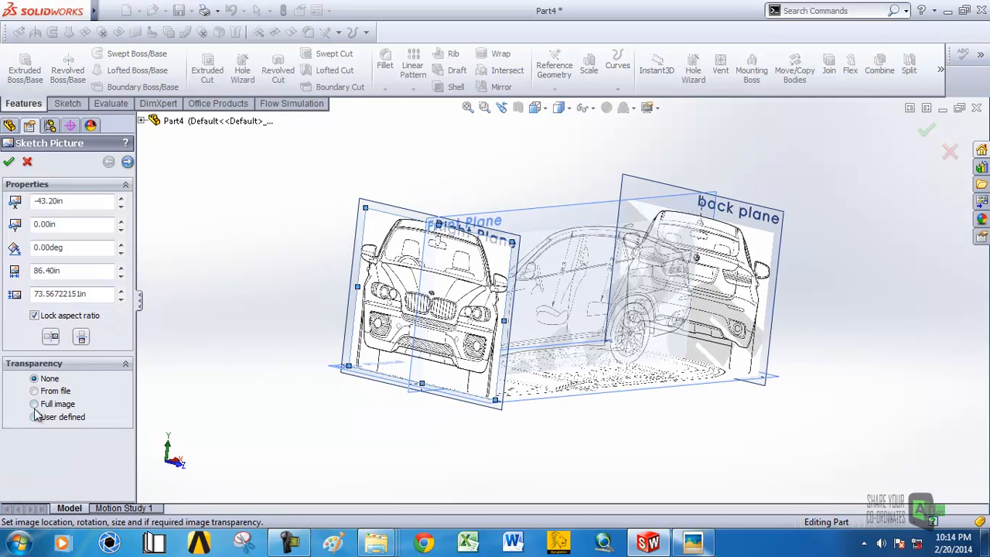
left_click(34, 403)
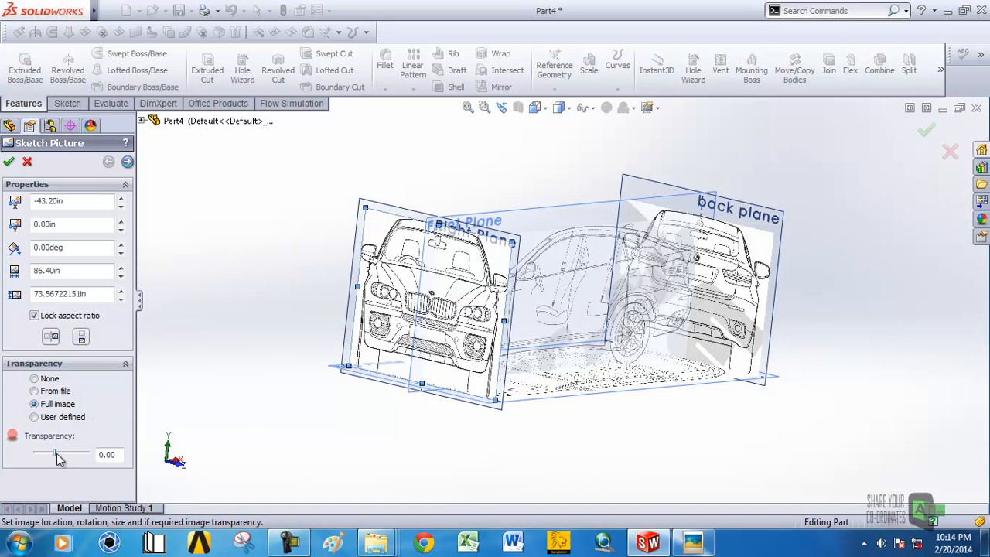
left_click_drag(55, 454, 58, 455)
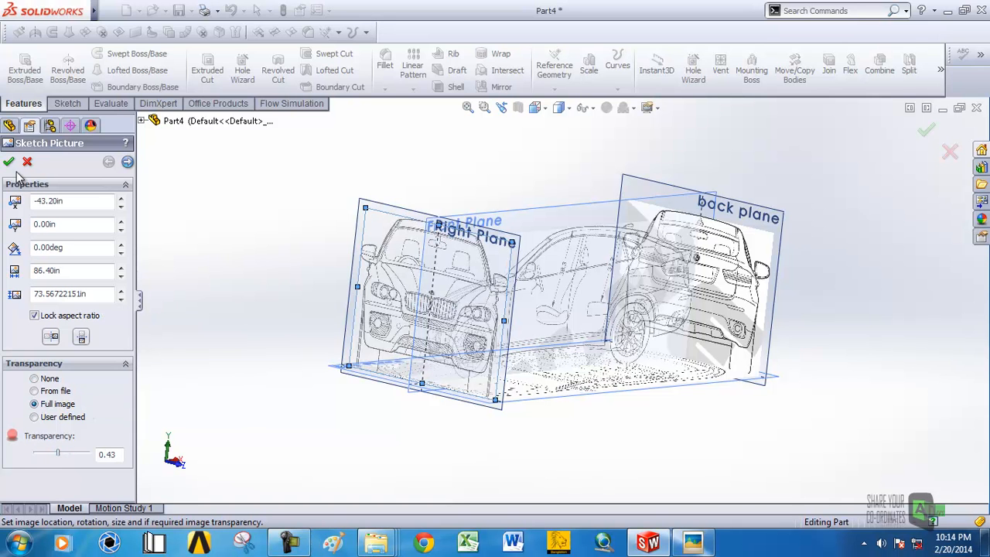
left_click(10, 162)
Apply partial full-image transparency to the top-view sketch picture on the Top Plane.
middle_click_drag(542, 340, 557, 381)
left_click(557, 380)
left_click(34, 404)
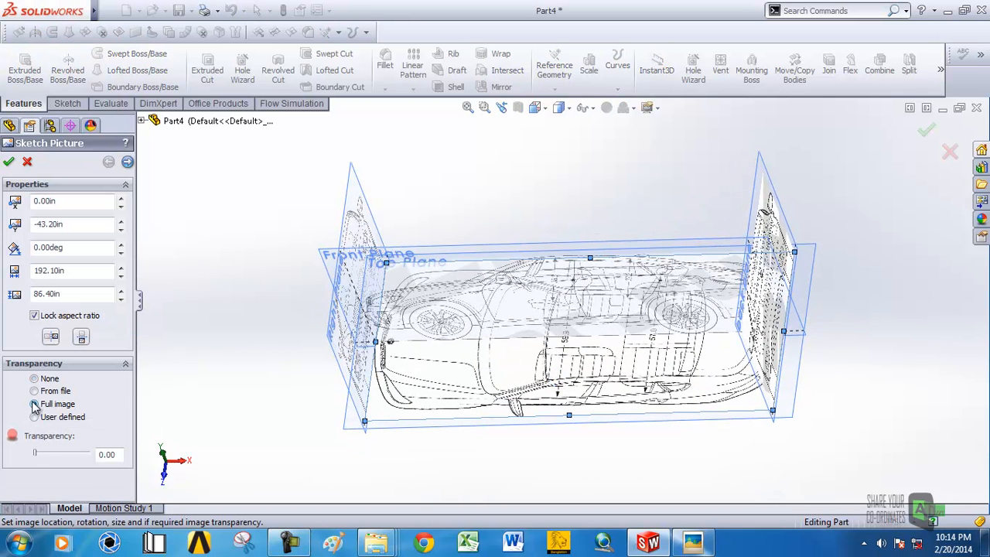
left_click_drag(60, 458, 77, 453)
left_click(9, 161)
Apply full-image transparency of 0.43 to the back-view sketch picture on the back plane.
middle_click_drag(239, 224, 621, 254)
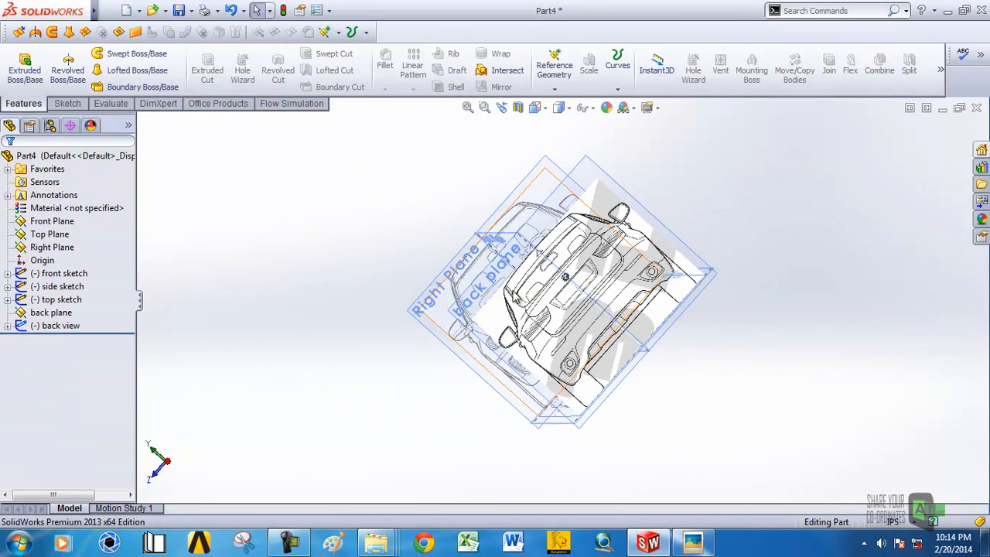
left_click(621, 254)
left_click(34, 404)
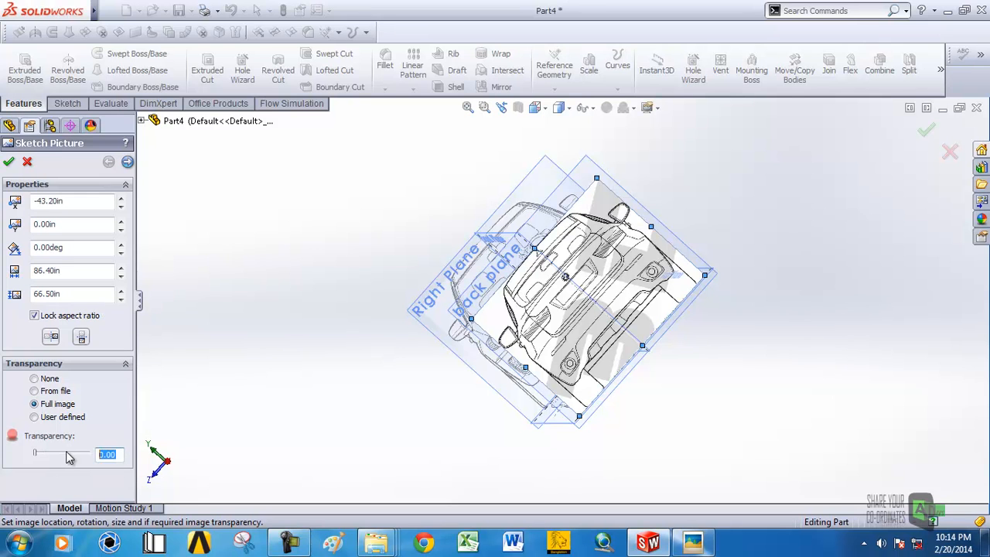
type(".43")
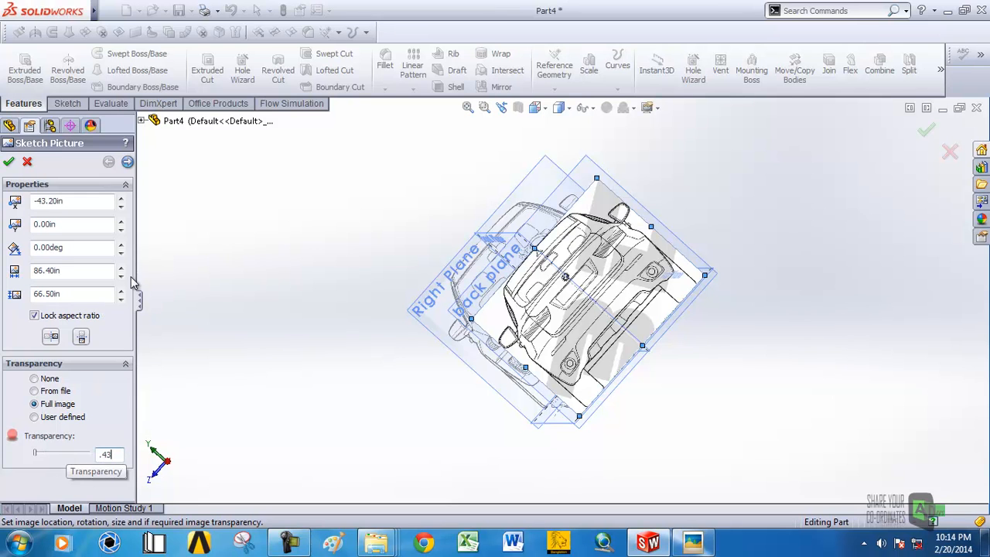
left_click(226, 276)
mouse_move(582, 402)
middle_mouse_down()
mouse_move(695, 361)
mouse_move(673, 387)
middle_mouse_up()
left_click(9, 161)
Start a new sketch on the Front Plane and set the view to Front.
mouse_move(576, 294)
middle_mouse_down()
mouse_move(559, 286)
mouse_move(657, 281)
mouse_move(641, 341)
middle_mouse_up()
scroll(657, 281, "up", 3)
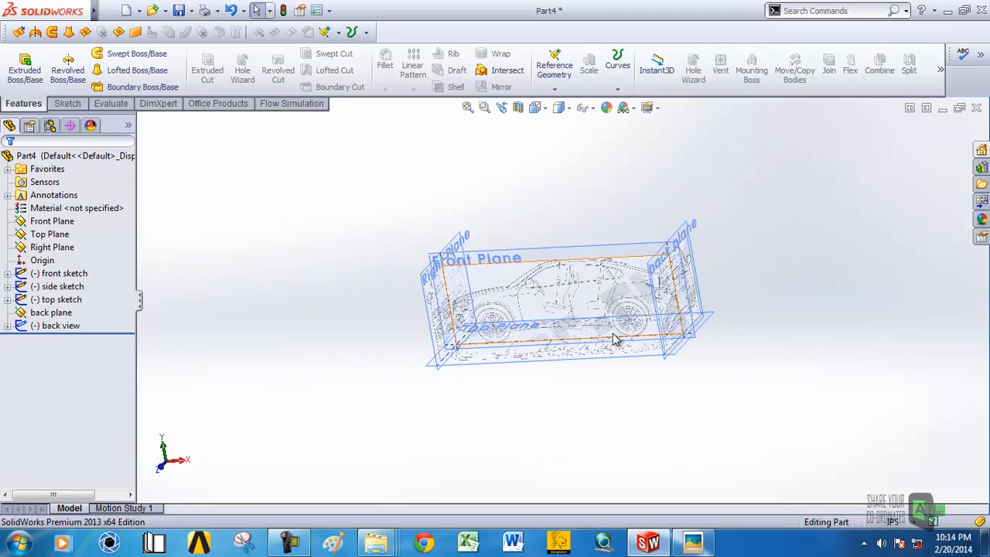
scroll(566, 286, "down", 4)
mouse_move(568, 285)
middle_mouse_down()
mouse_move(576, 225)
mouse_move(499, 223)
middle_mouse_up()
left_click(499, 223)
left_click(546, 175)
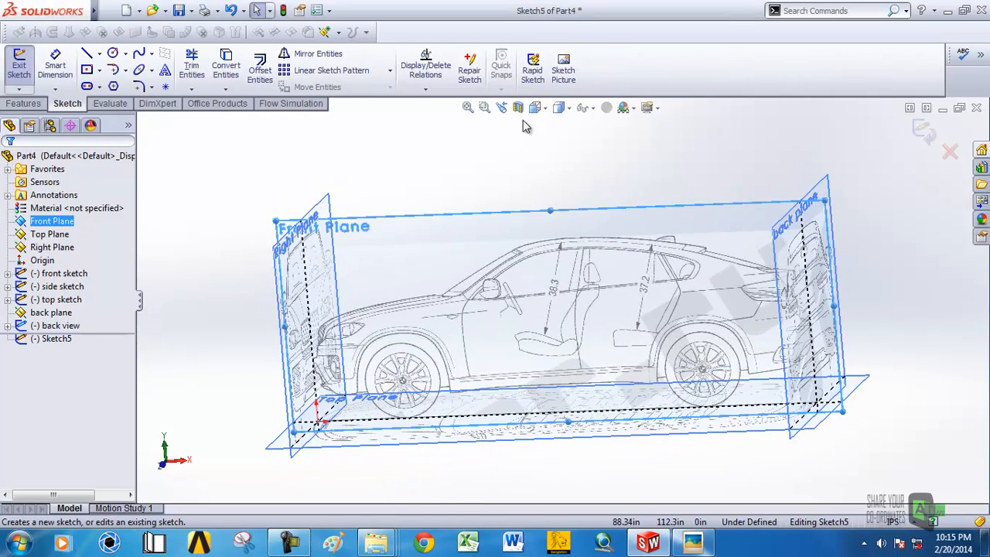
left_click(533, 107)
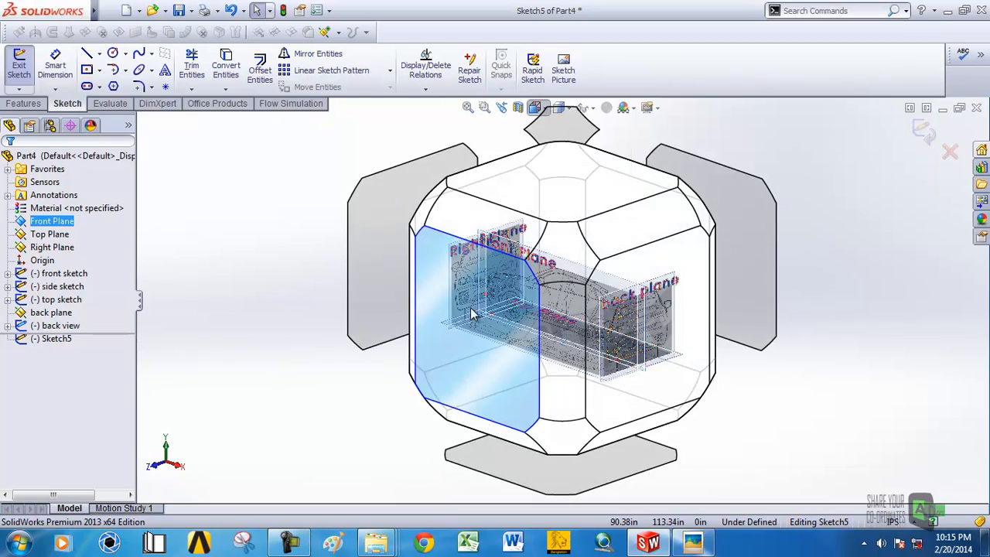
left_click(471, 314)
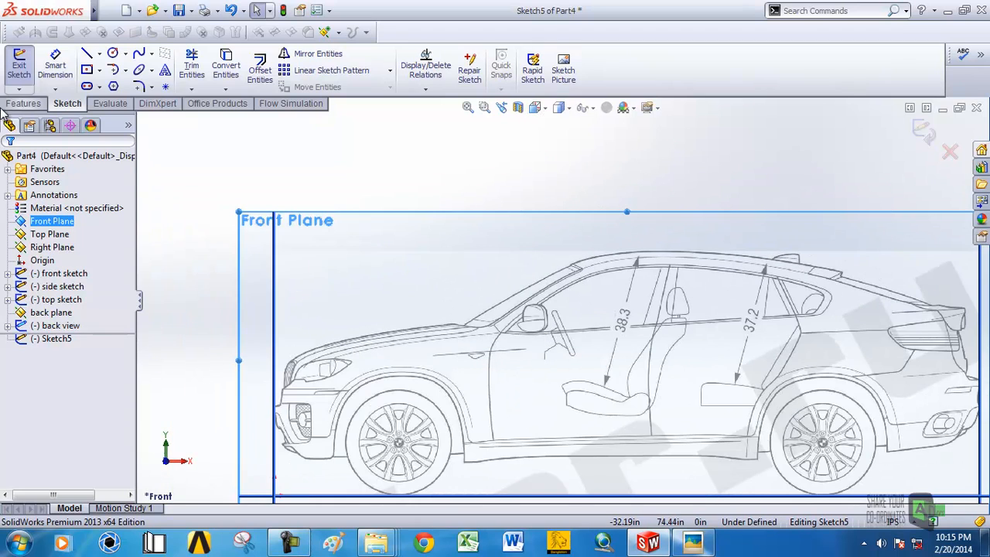
Draw a two-point spline from about (42, 46) in on the hood to about (178, 52) in at the car's tail.
left_click(138, 53)
scroll(691, 314, "down", 3)
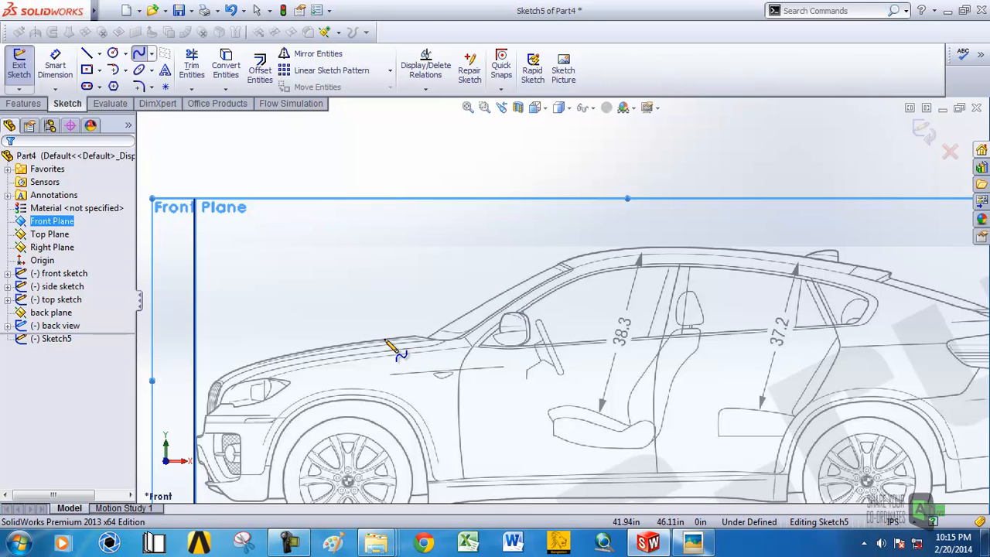
left_click(385, 341)
scroll(889, 315, "up", 2)
scroll(843, 309, "down", 2)
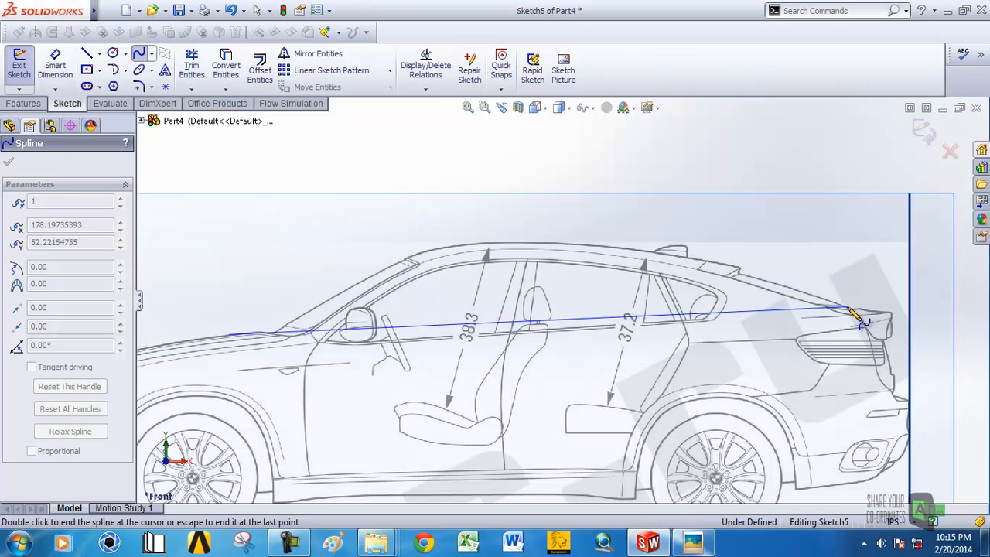
right_click(851, 312)
left_click(893, 191)
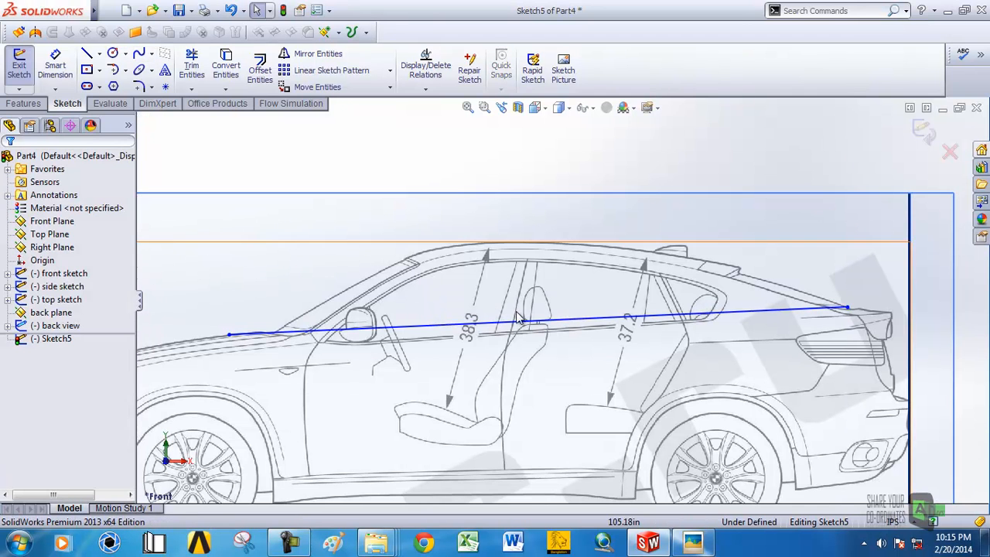
Bend the spline up over the roofline with its front tangent handle and shift its front end to about X 46.3 in.
left_click(471, 326)
left_click_drag(475, 326, 414, 202)
scroll(555, 259, "up", 4)
left_click(401, 316)
left_click_drag(413, 316, 411, 316)
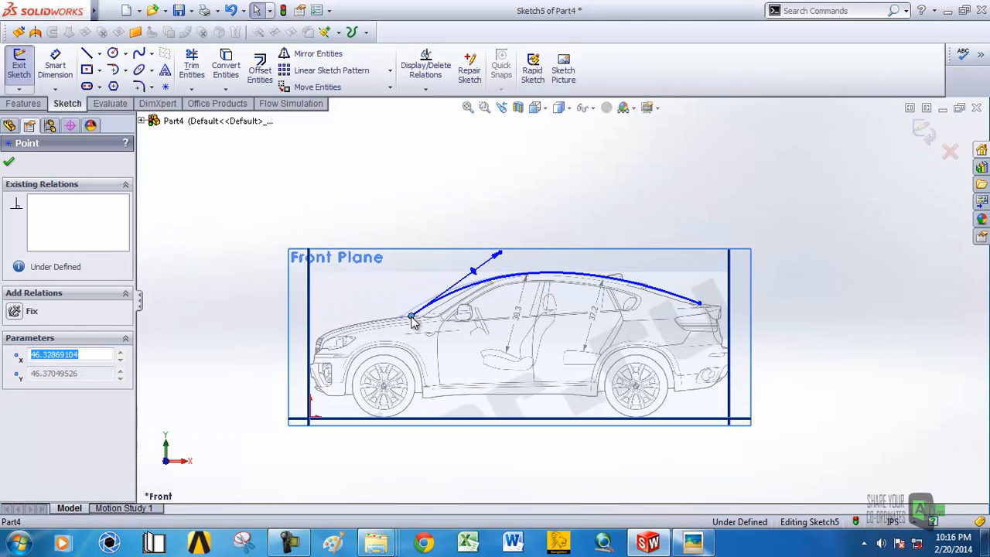
Move the spline's front end to the windshield base at about X 51 in and adjust its tangent handle to follow the roof.
scroll(525, 271, "down", 3)
mouse_move(477, 244)
left_mouse_down()
mouse_move(520, 249)
mouse_move(473, 241)
left_mouse_up()
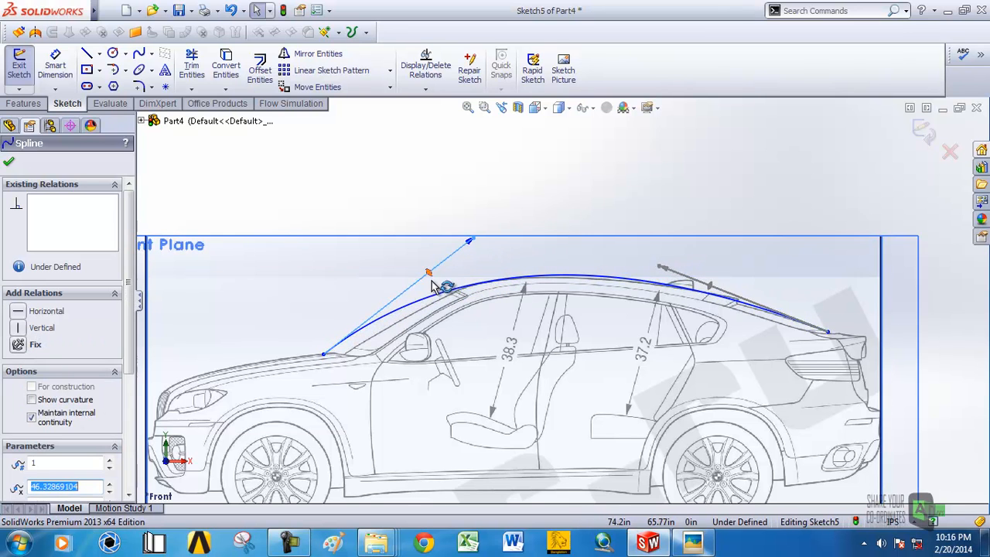
left_click_drag(435, 277, 408, 326)
left_click_drag(503, 289, 474, 236)
left_click_drag(323, 354, 341, 357)
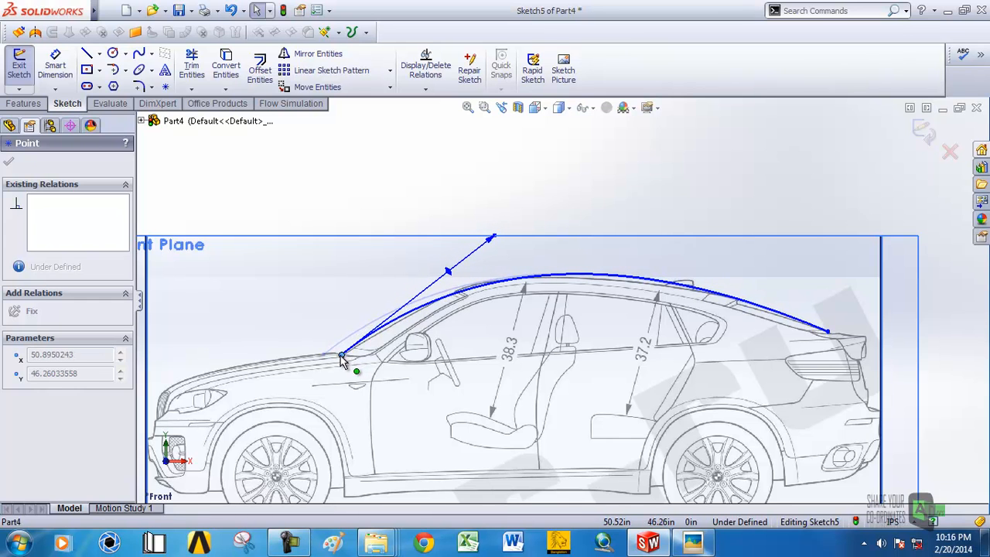
left_click_drag(338, 361, 348, 353)
left_click_drag(344, 358, 343, 362)
left_click_drag(495, 236, 477, 240)
Compare the roofline spline with the reference pictures of the side-view sketch in the image viewer.
scroll(607, 323, "up", 4)
middle_click_drag(594, 329, 581, 360)
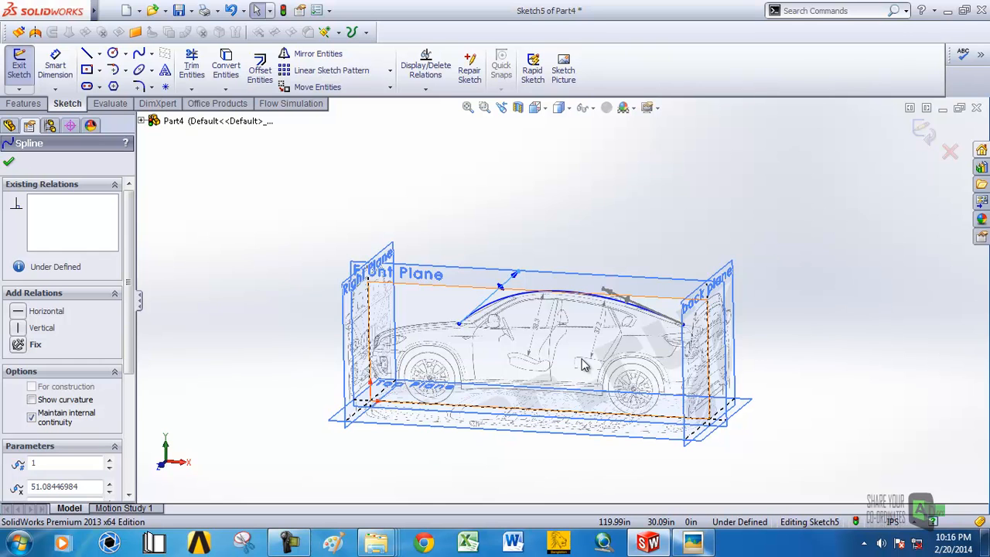
left_click(296, 546)
left_click(694, 546)
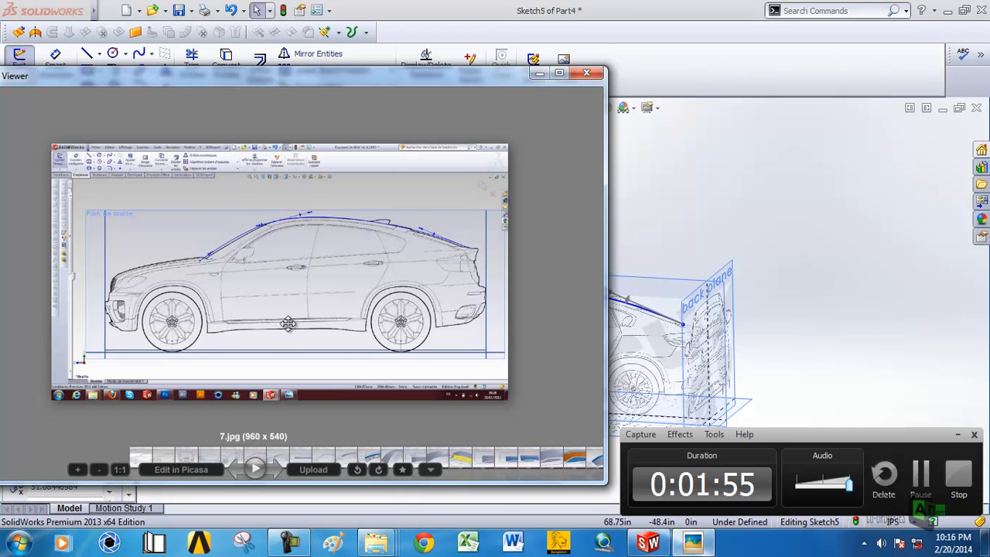
scroll(271, 287, "up", 2)
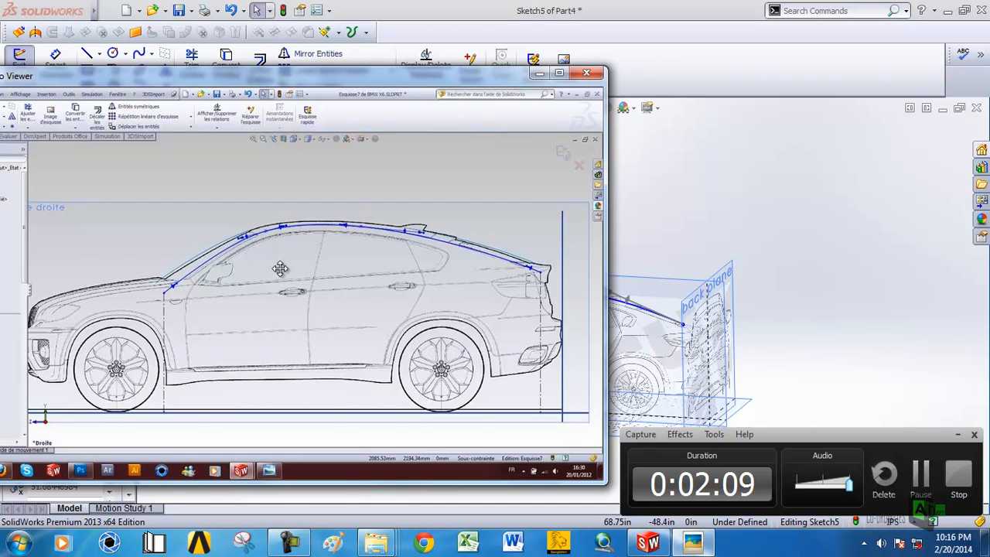
left_click(539, 74)
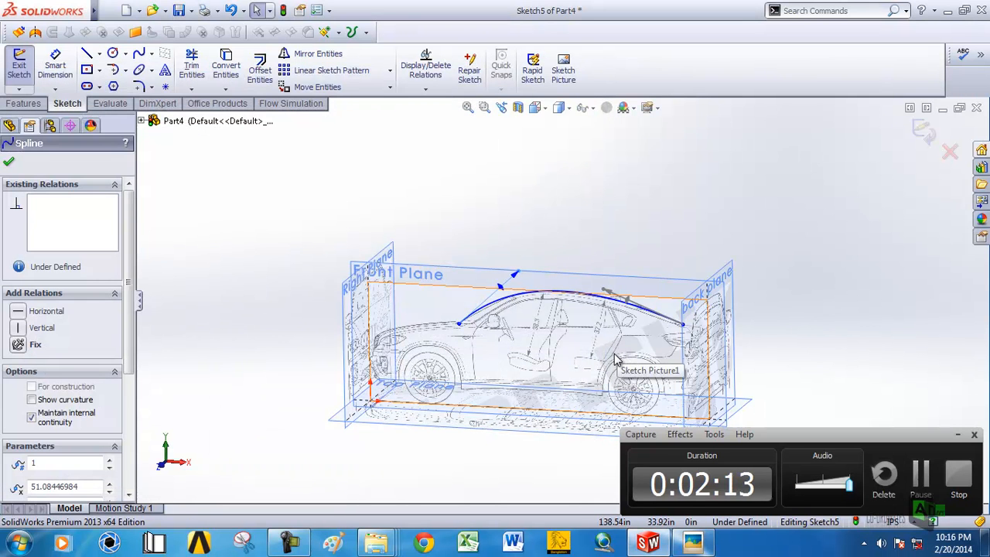
middle_click_drag(531, 348, 544, 316)
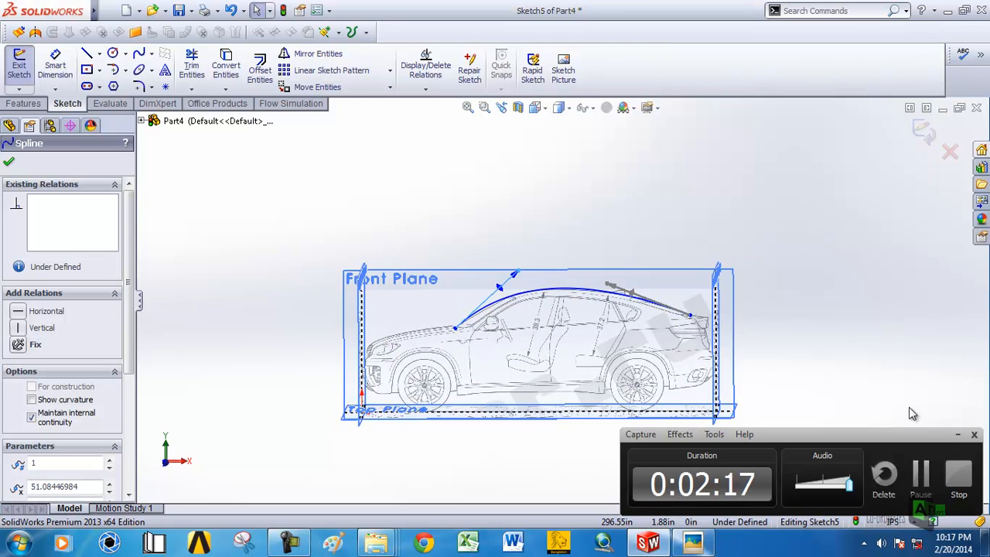
scroll(570, 328, "down", 3)
middle_click_drag(495, 318, 479, 318)
scroll(529, 321, "up", 3)
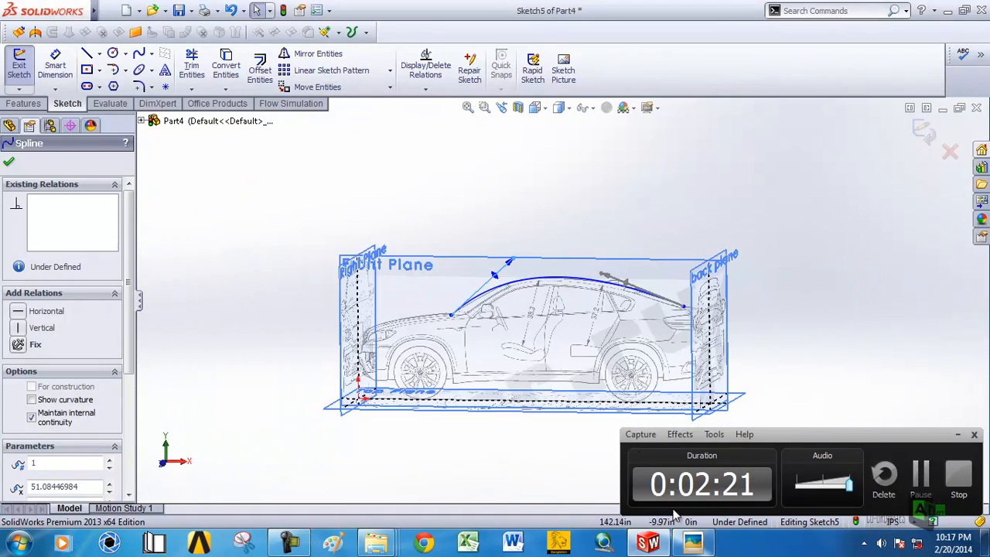
left_click(691, 542)
left_click(691, 541)
scroll(519, 303, "down", 4)
mouse_move(570, 253)
middle_mouse_down()
mouse_move(569, 289)
mouse_move(568, 271)
middle_mouse_up()
scroll(560, 297, "up", 4)
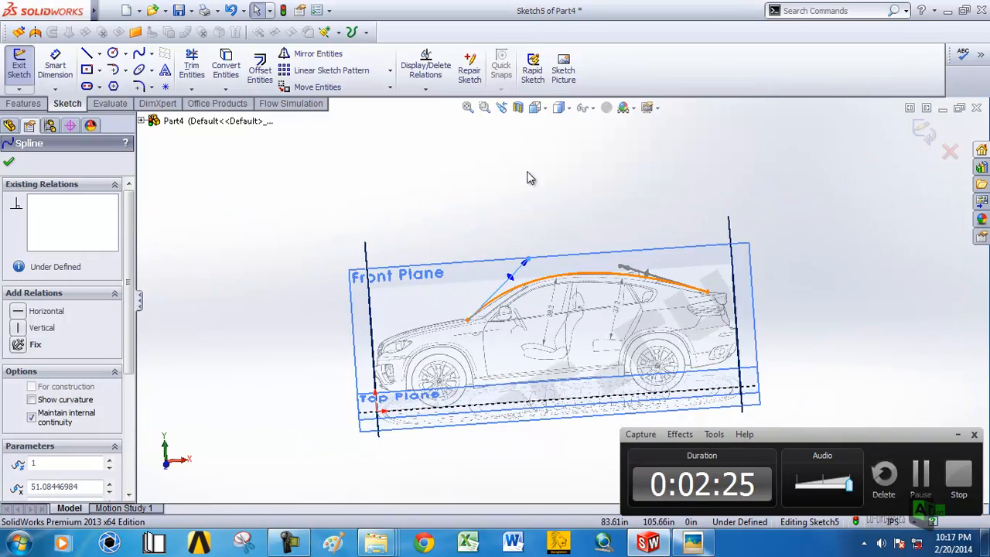
In the Front view, draw a vertical centerline about 46 in long from the spline's front end down to the ground line.
left_click(536, 107)
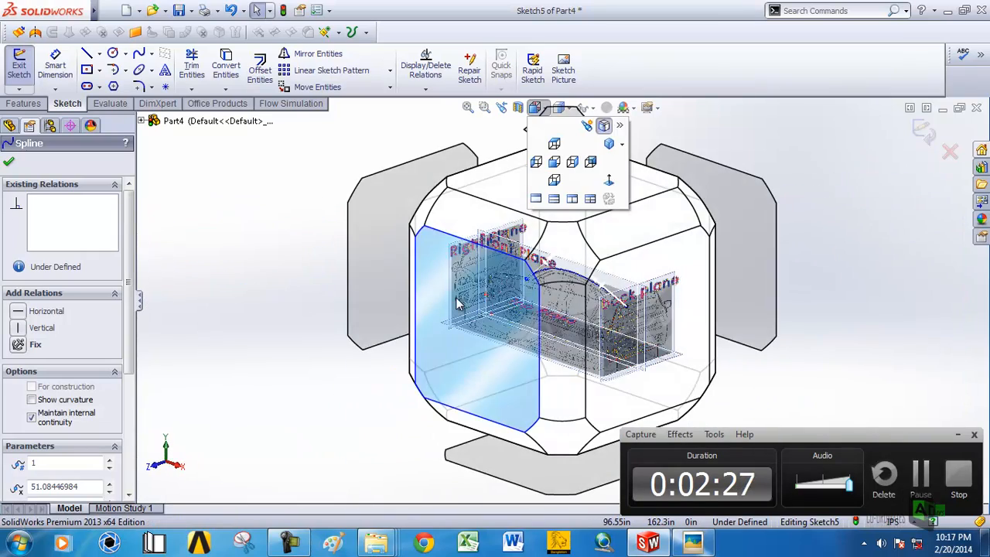
left_click(456, 303)
key("Escape")
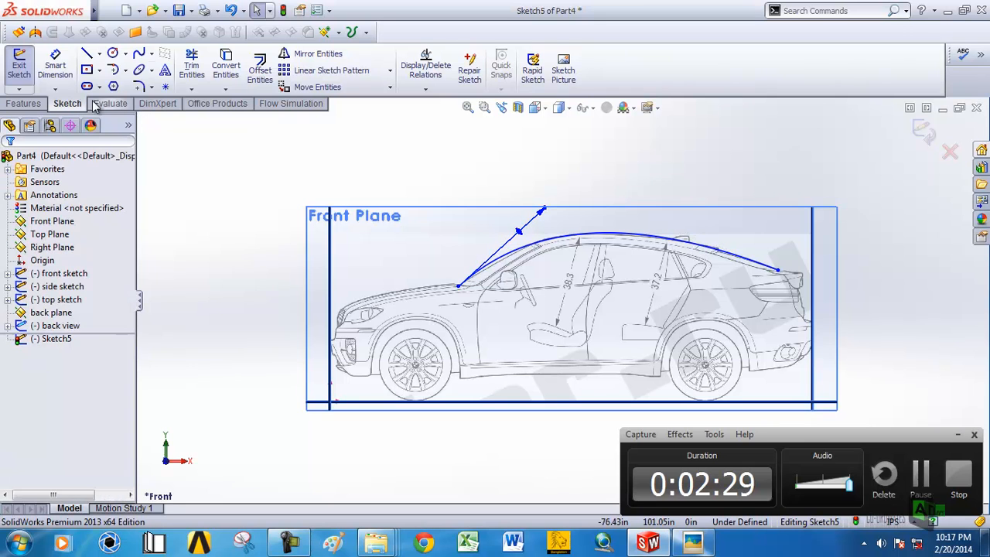
left_click(99, 53)
left_click(108, 83)
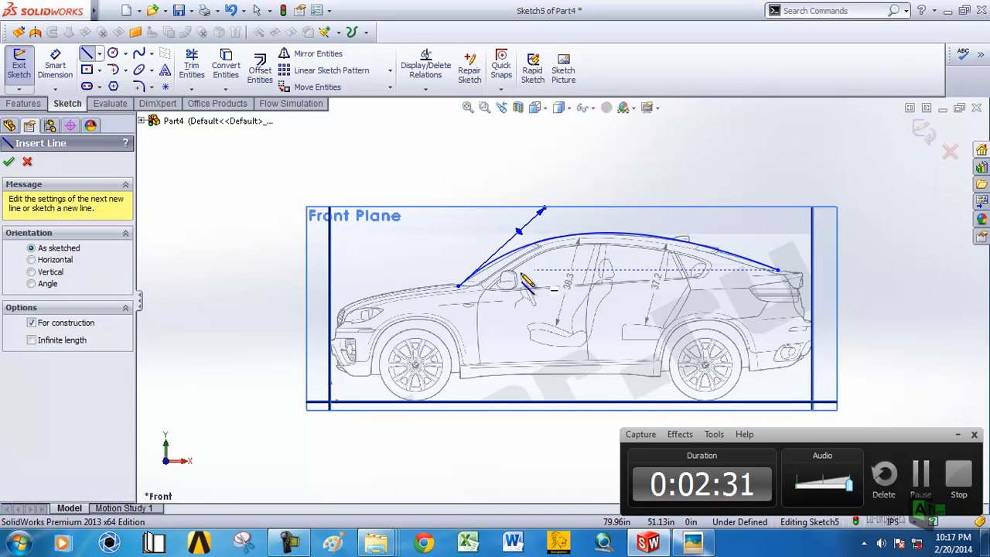
scroll(453, 303, "down", 2)
left_click(453, 289)
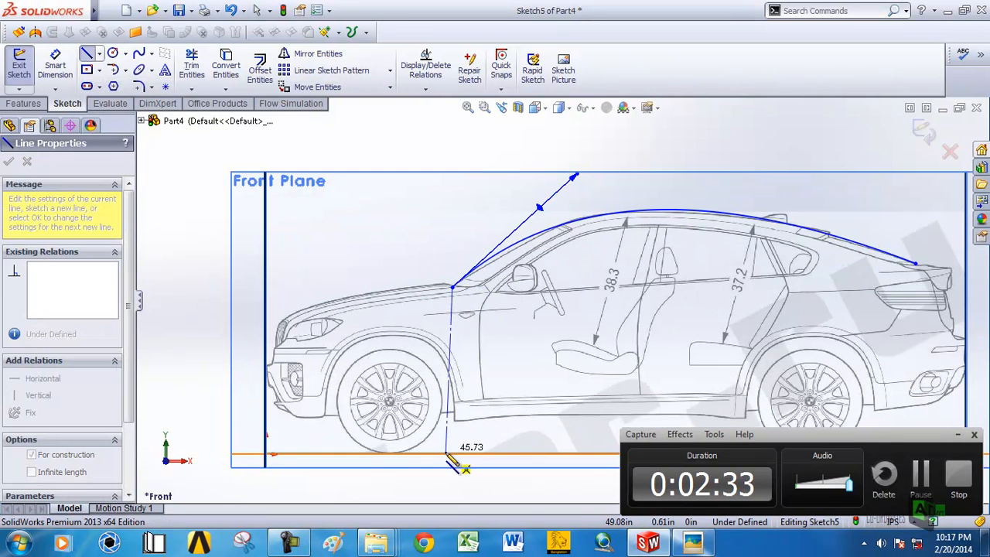
left_click(454, 456)
right_click(455, 456)
left_click(503, 159)
key("Escape")
Draw a second vertical centerline from the spline's rear end down to the ground line.
left_click(100, 53)
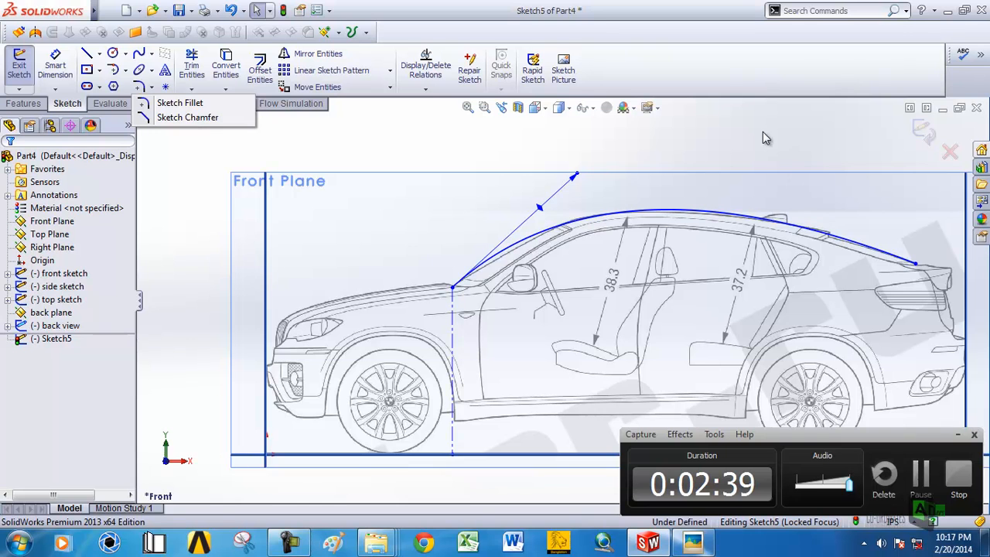
left_click(801, 180)
key("z")
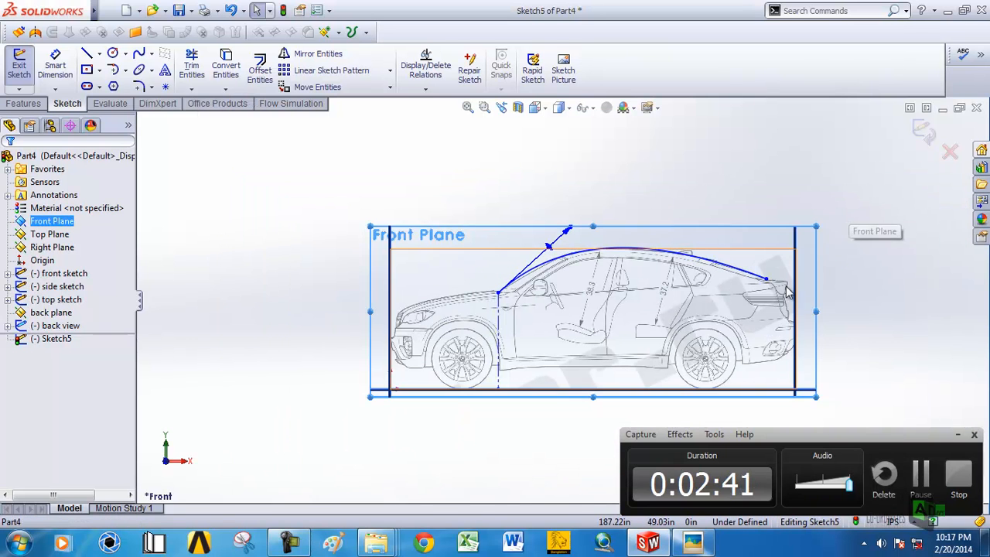
left_click(956, 438)
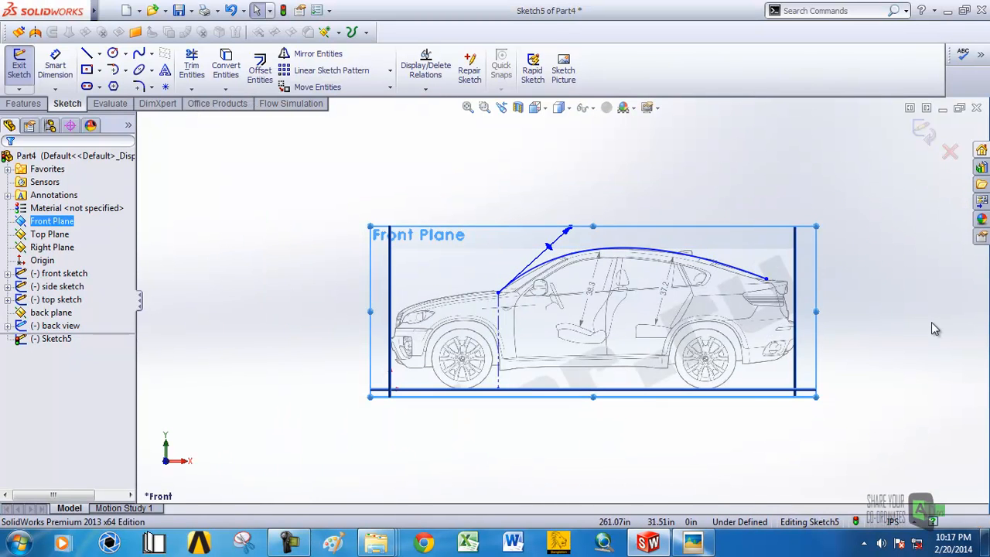
left_click(99, 53)
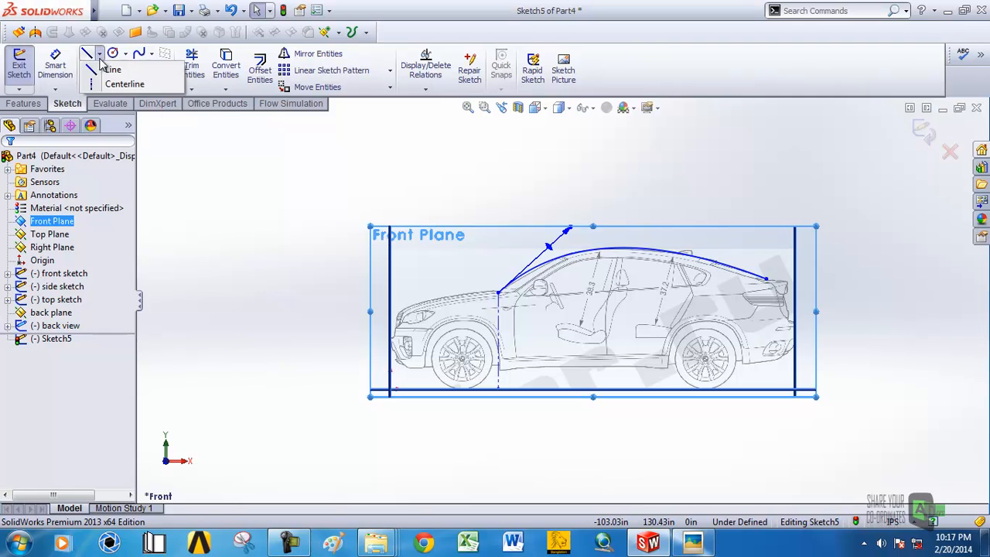
left_click(103, 81)
left_click(780, 295)
left_click(767, 391)
right_click(769, 392)
left_click(804, 138)
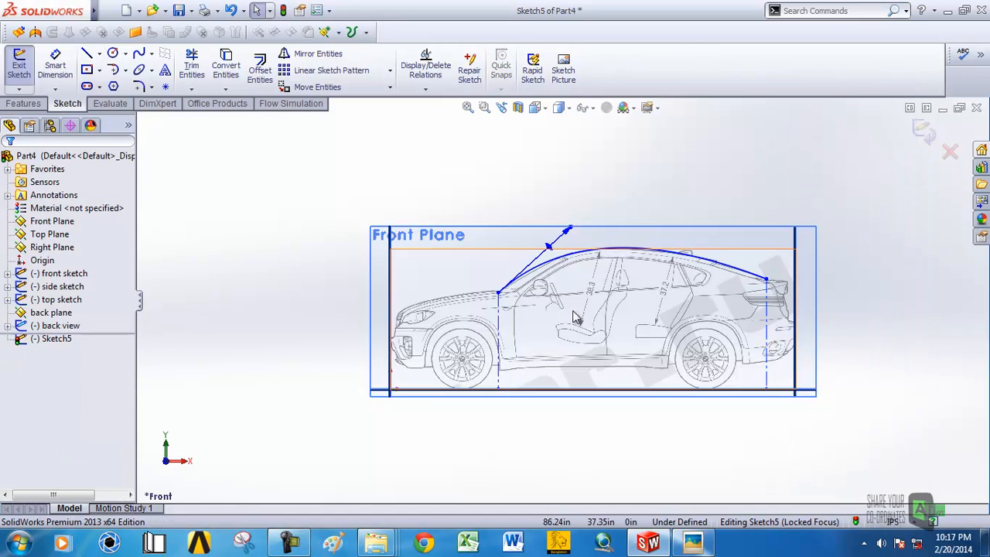
Exit the sketch containing the roofline spline and its two centerlines, and turn the model towards the top-view picture.
scroll(591, 377, "up", 3)
middle_click_drag(630, 324, 922, 132)
left_click(923, 132)
scroll(623, 313, "down", 2)
middle_click_drag(589, 313, 570, 336)
key("ctrl+5")
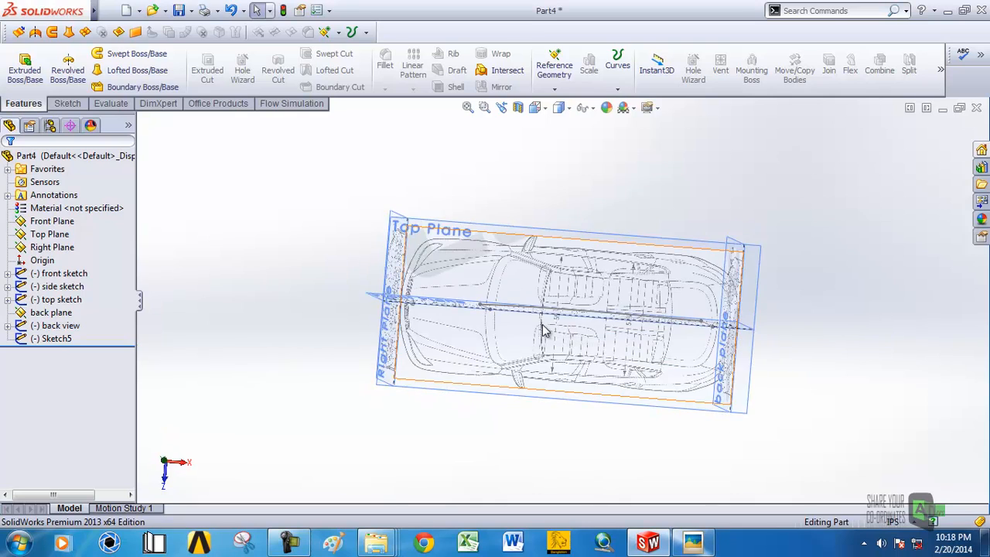
scroll(565, 350, "down", 3)
middle_click_drag(491, 321, 530, 327)
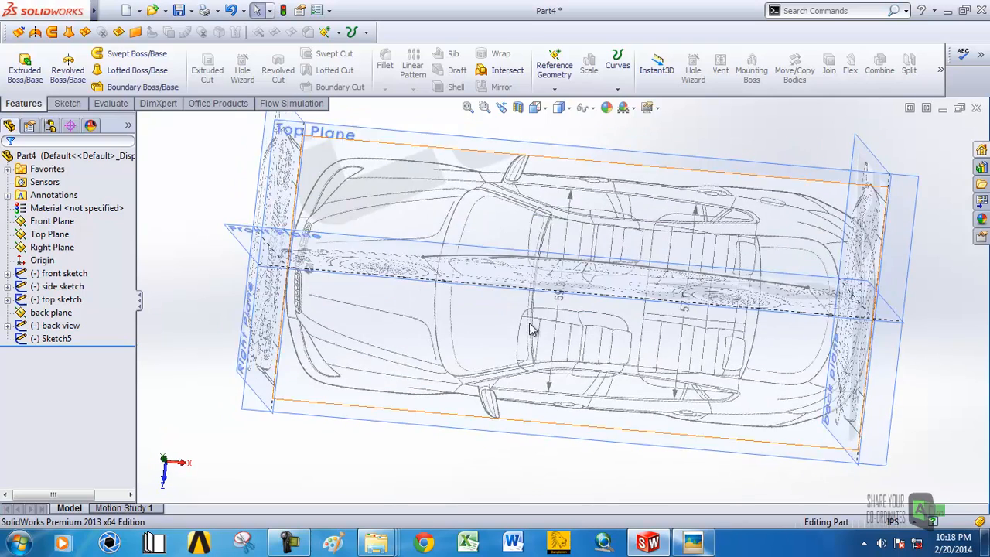
Start a new sketch on the Top Plane, view it from above, and activate the Spline tool.
scroll(530, 340, "up", 3)
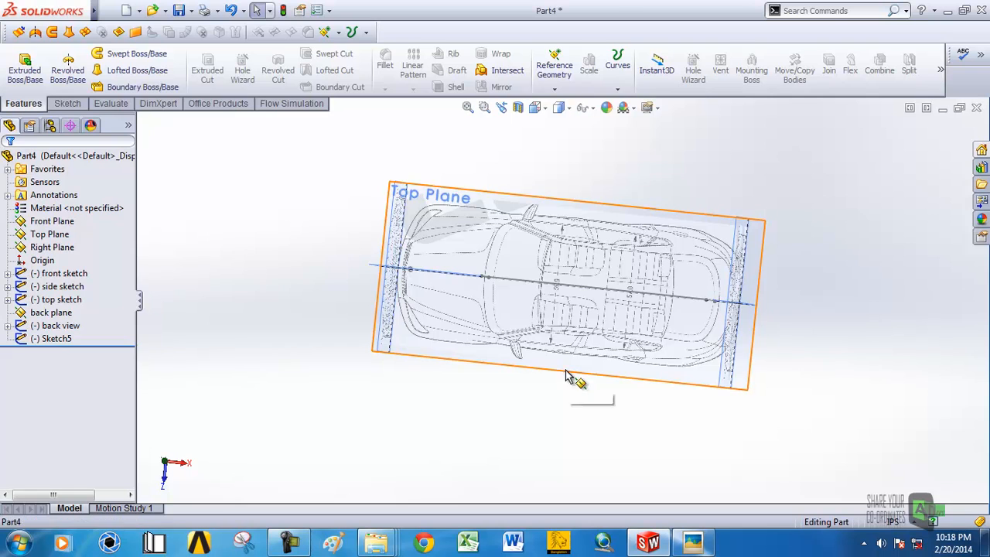
left_click(565, 371)
left_click(608, 328)
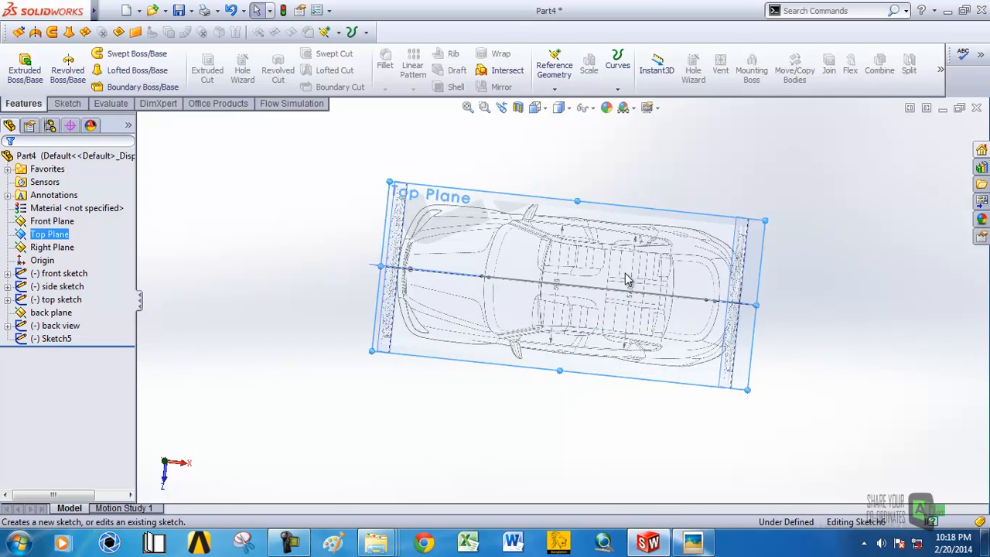
left_click(536, 111)
left_click(511, 213)
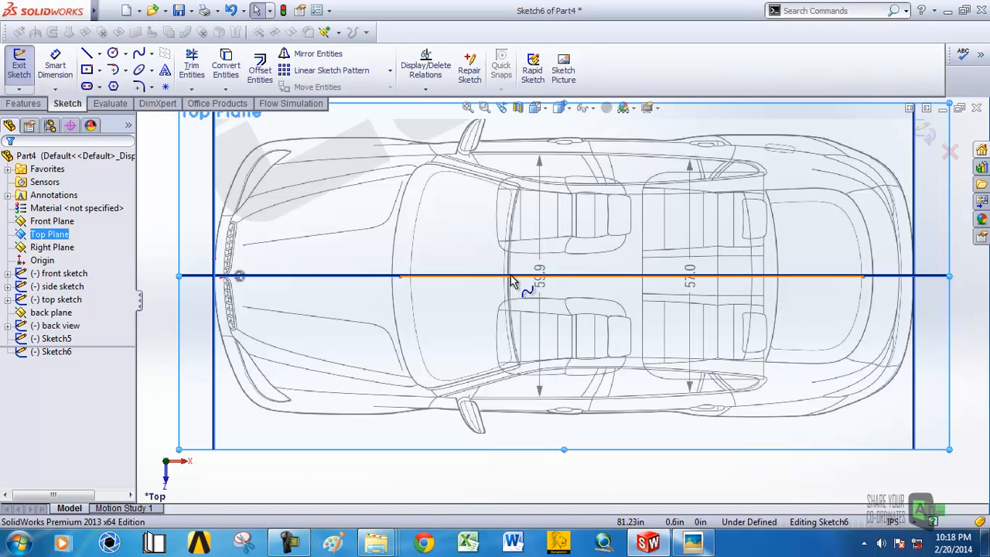
left_click(139, 54)
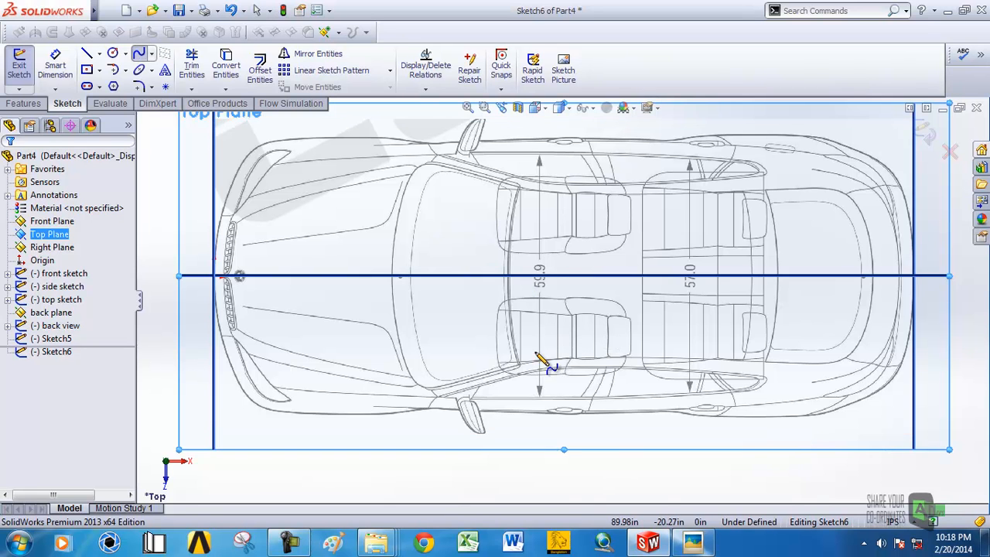
scroll(456, 389, "down", 3)
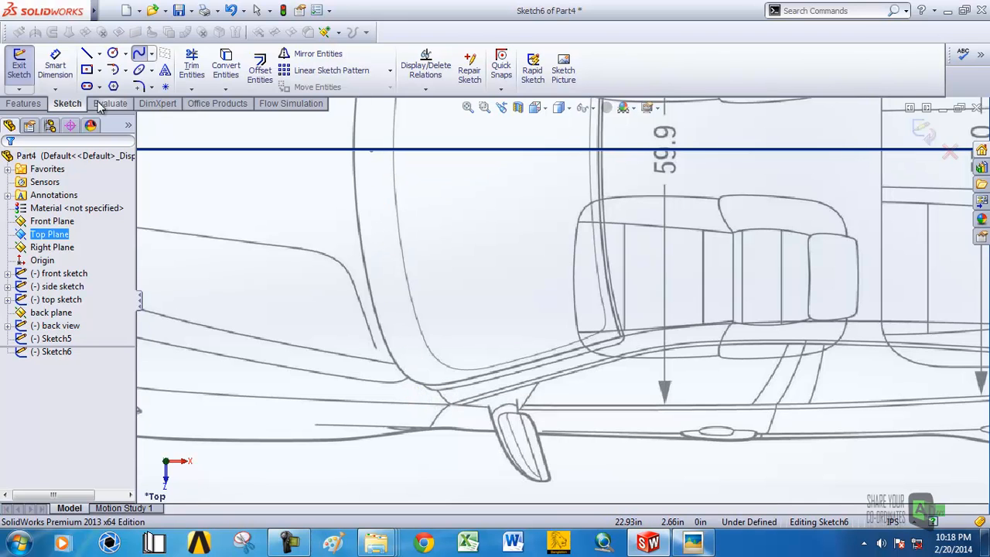
left_click(100, 54)
left_click(113, 82)
left_click(371, 150)
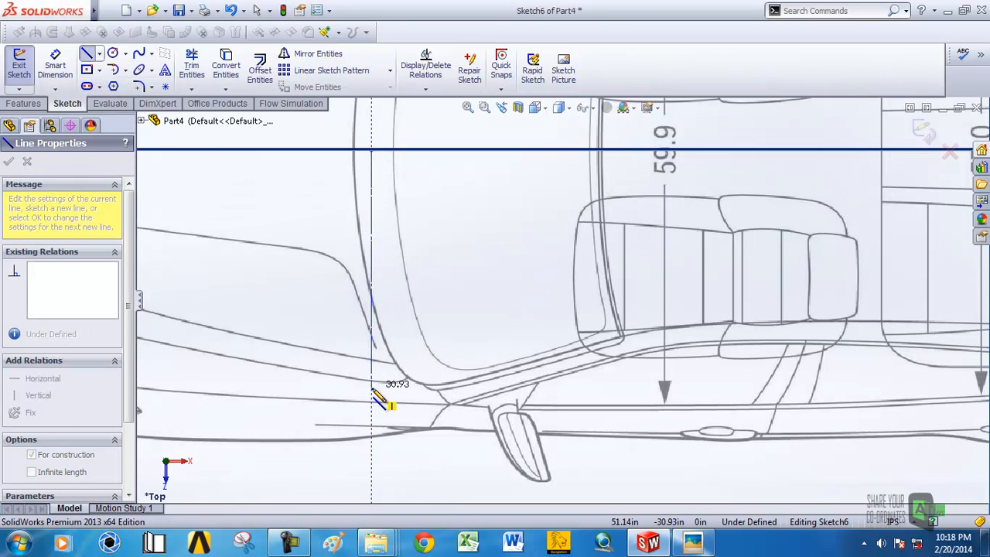
key("Escape")
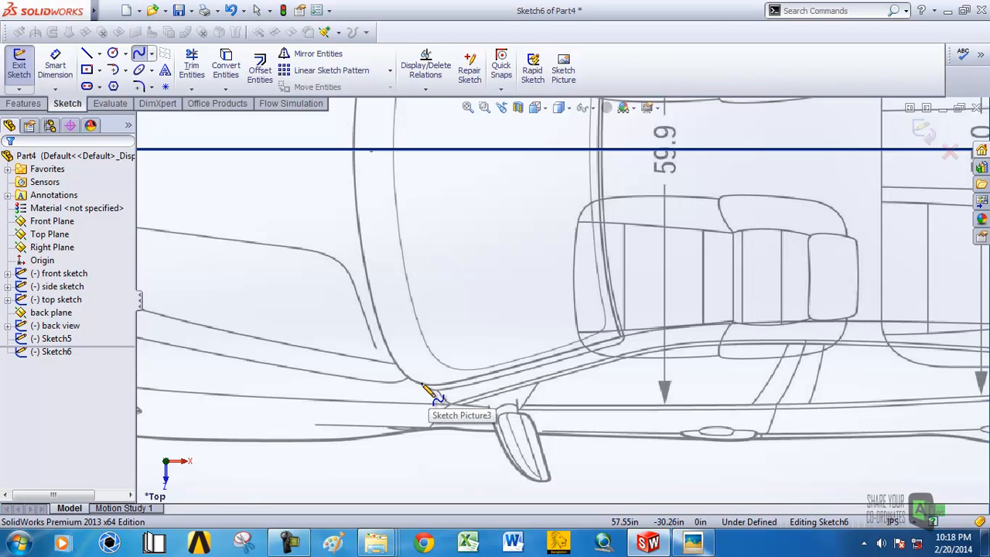
Draw a two-point spline about 122 in long from the windshield's lower corner near the mirror to the rear window's outer corner.
left_click(390, 408)
scroll(572, 309, "up", 5)
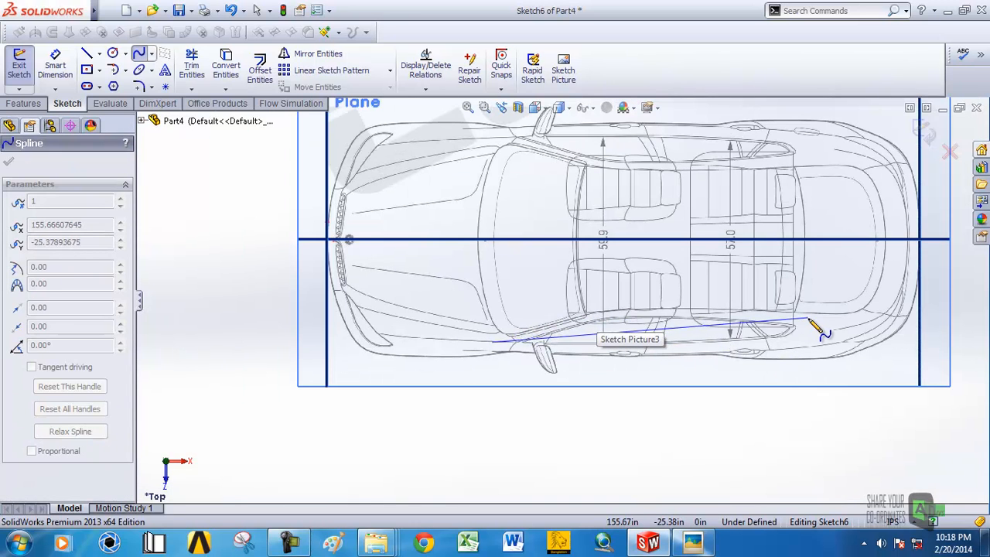
scroll(851, 330, "down", 4)
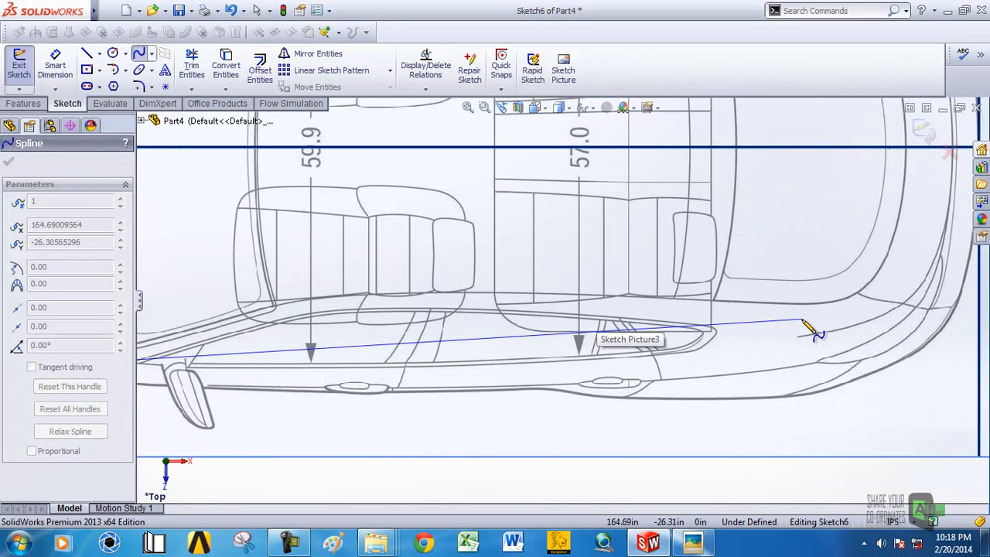
left_click(859, 315)
right_click(862, 318)
left_click(908, 183)
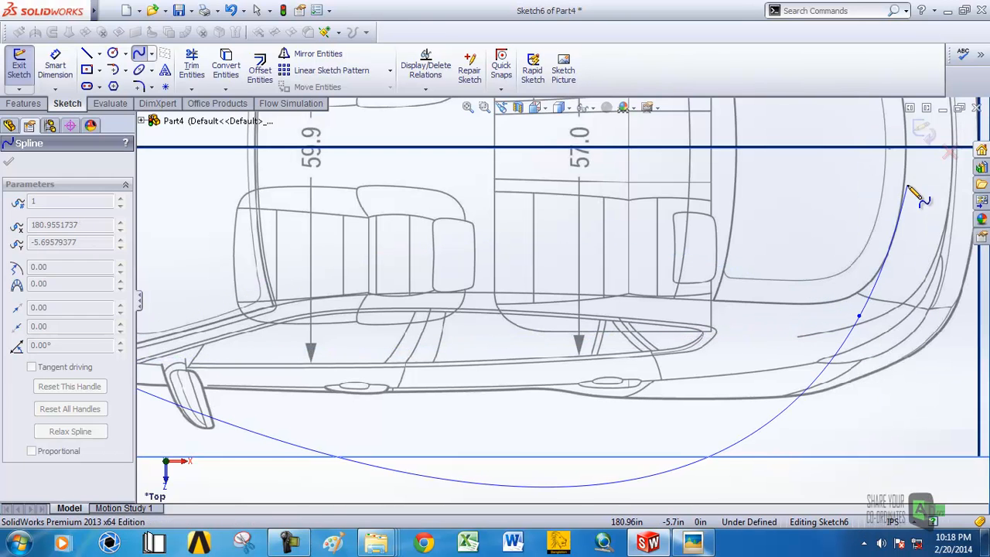
right_click(866, 319)
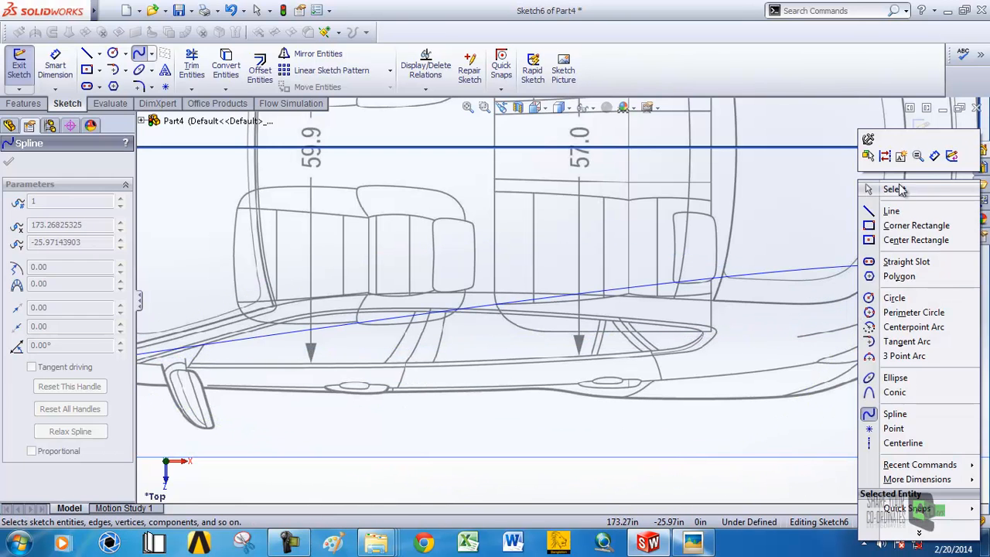
left_click(867, 189)
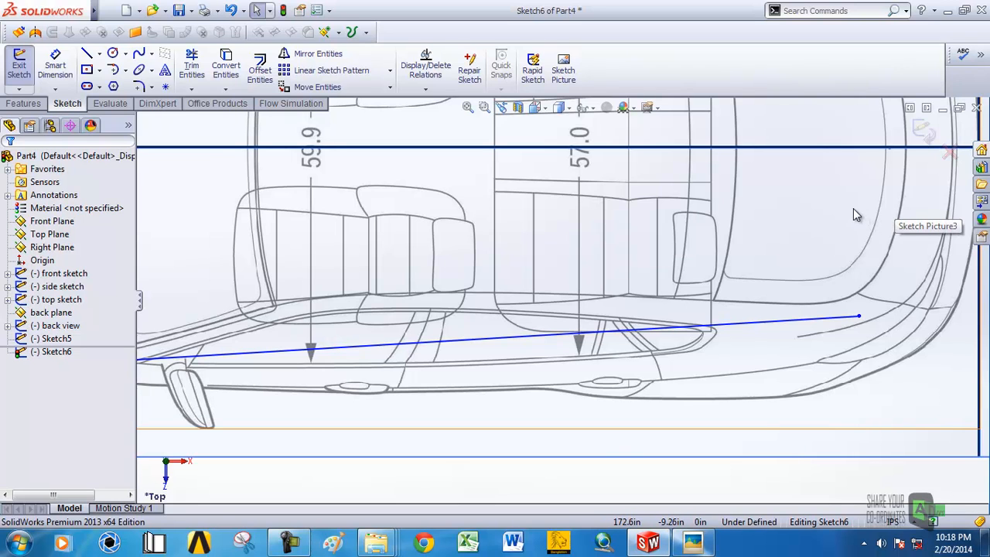
Shift the spline slightly towards the car's middle and bow it along the roof's side edge with its front tangent handle.
scroll(541, 344, "up", 4)
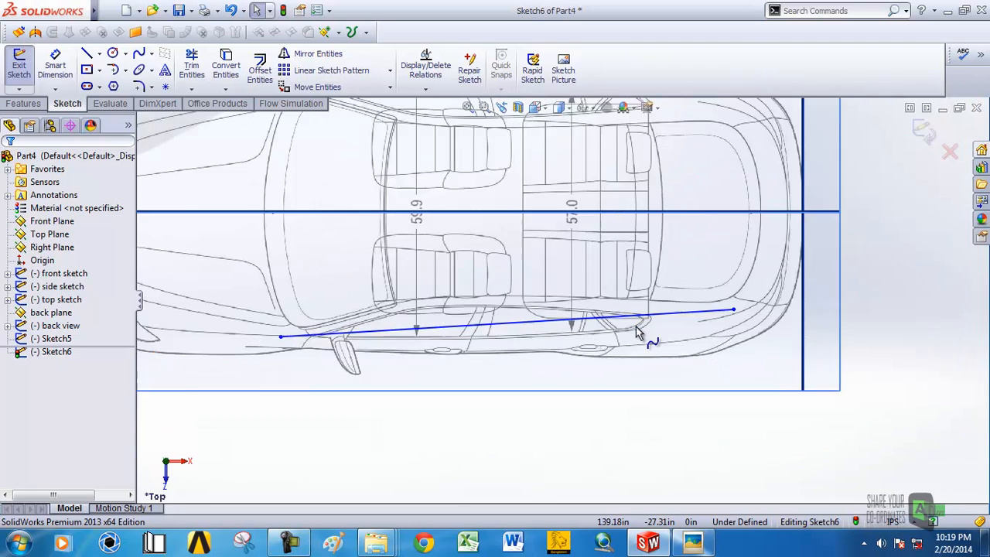
scroll(402, 334, "down", 4)
mouse_move(380, 331)
left_mouse_down()
mouse_move(398, 276)
mouse_move(397, 326)
mouse_move(393, 313)
mouse_move(374, 325)
left_mouse_up()
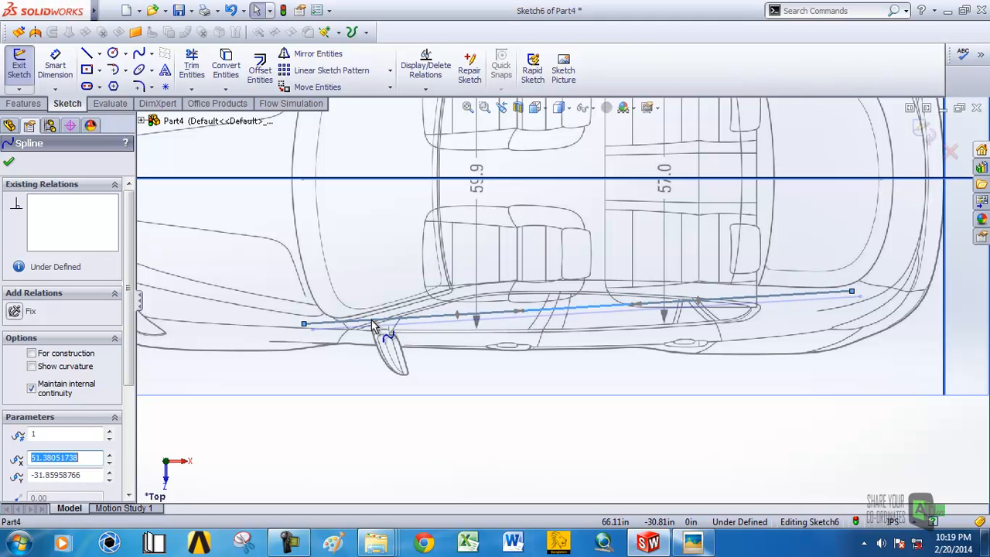
left_click(668, 435)
left_click(518, 307)
left_click_drag(518, 304, 456, 273)
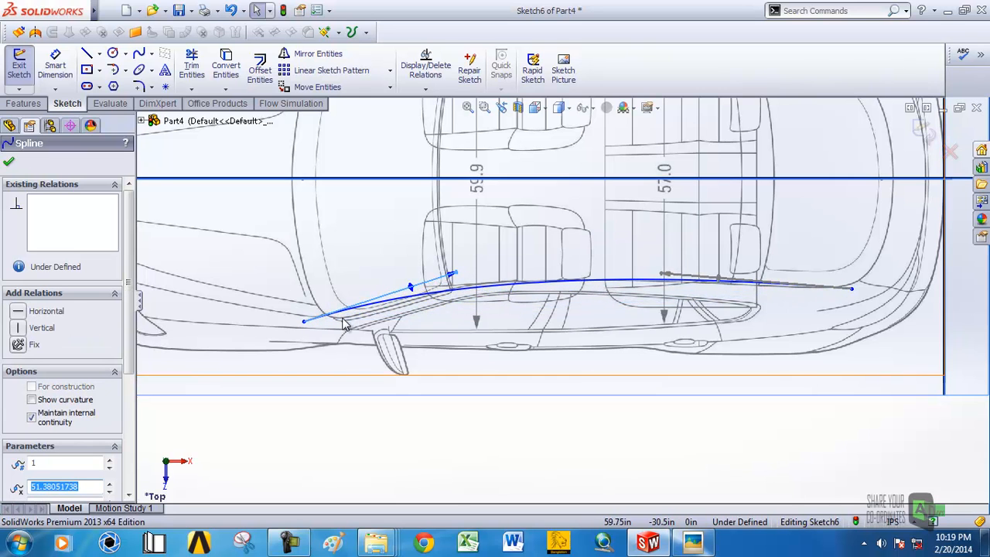
Reposition the spline's front endpoint by the windshield corner and shorten its front tangent handle to follow the roof's side edge.
scroll(346, 325, "down", 2)
left_click(310, 338)
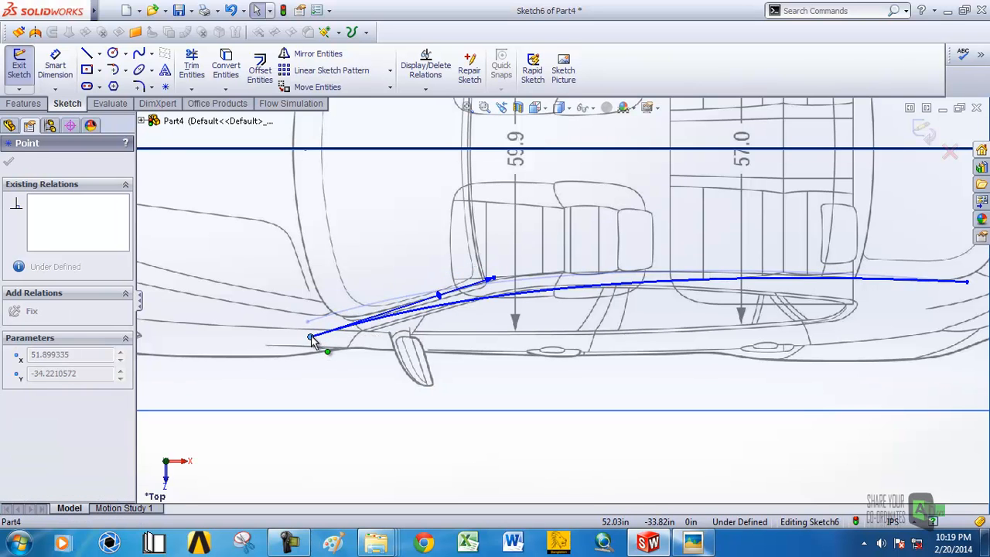
left_click_drag(312, 340, 313, 331)
left_click(592, 424)
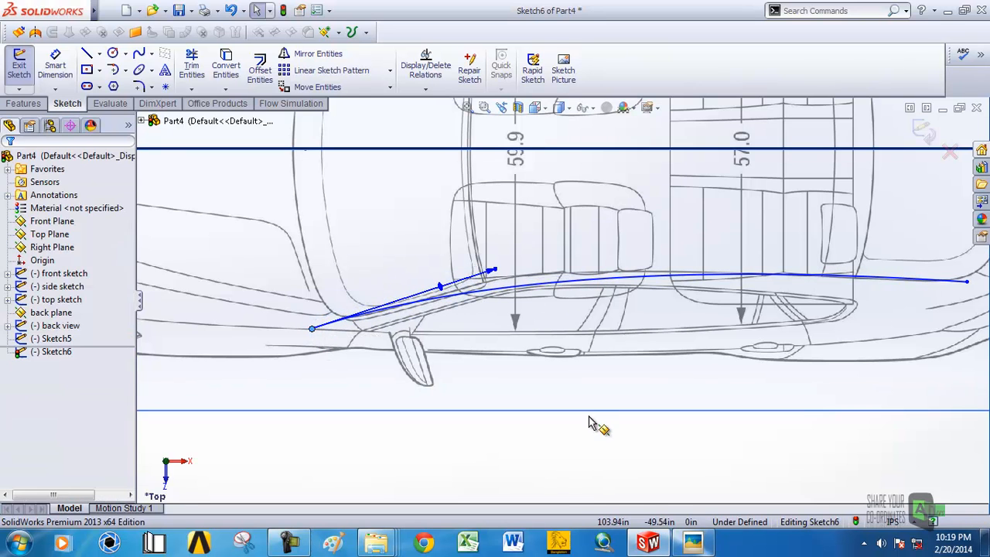
left_click_drag(495, 272, 440, 289)
scroll(841, 308, "up", 3)
scroll(699, 292, "down", 1)
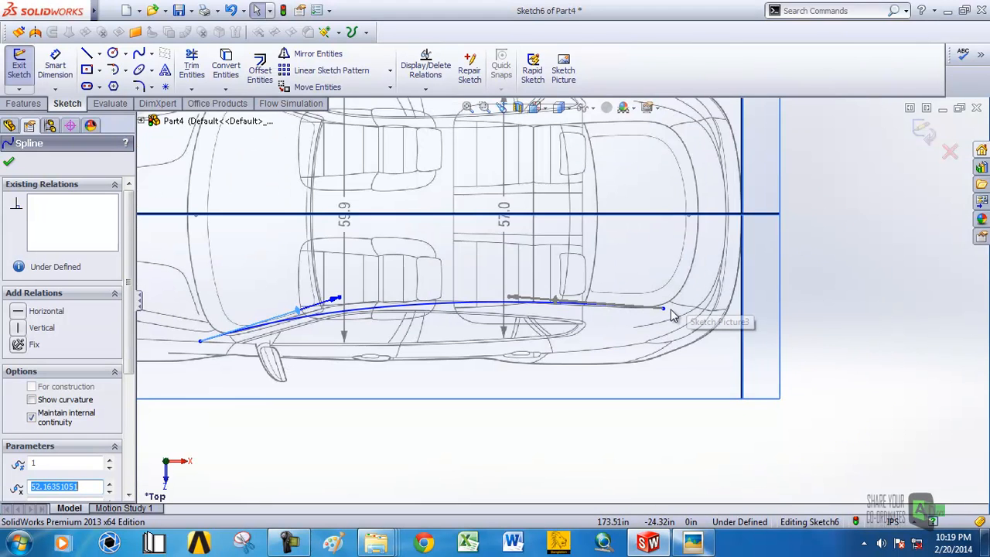
Move the spline's rear endpoint to about X 175.6, Y -24.9 in and refine the curve beside the rear window.
mouse_move(664, 310)
left_mouse_down()
mouse_move(691, 322)
mouse_move(679, 313)
left_mouse_up()
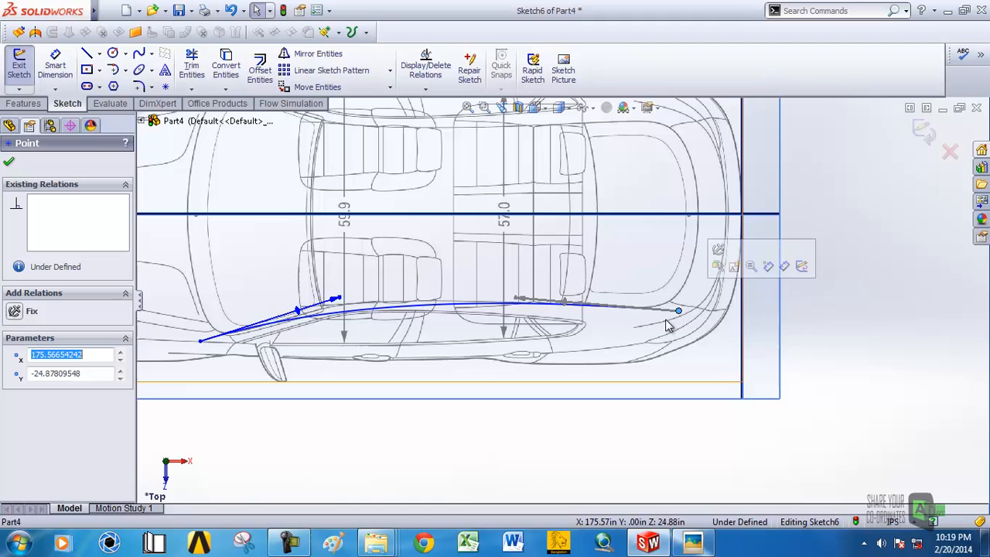
left_click(530, 308)
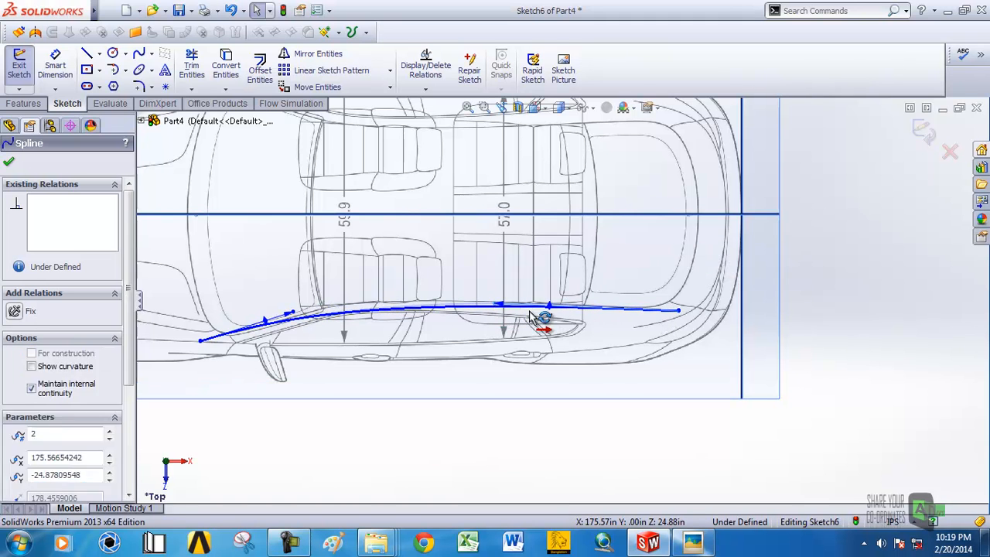
scroll(549, 309, "up", 7)
left_click(712, 425)
Exit the Top Plane sketch containing the roof-edge spline, with the model turned to a 3D view.
scroll(510, 298, "down", 3)
mouse_move(513, 297)
middle_mouse_down()
mouse_move(534, 170)
mouse_move(530, 288)
mouse_move(585, 294)
mouse_move(552, 310)
middle_mouse_up()
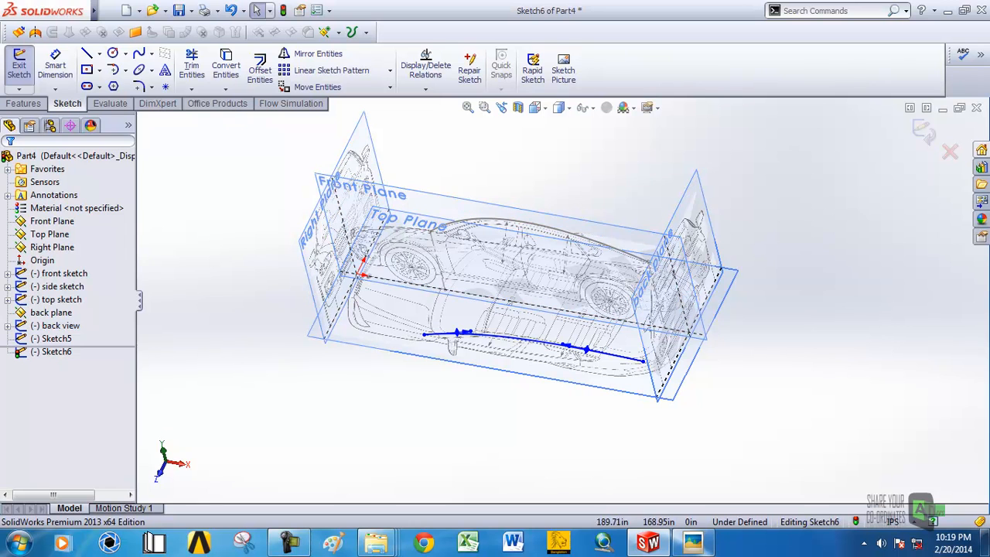
middle_click_drag(737, 131, 879, 183)
left_click(922, 130)
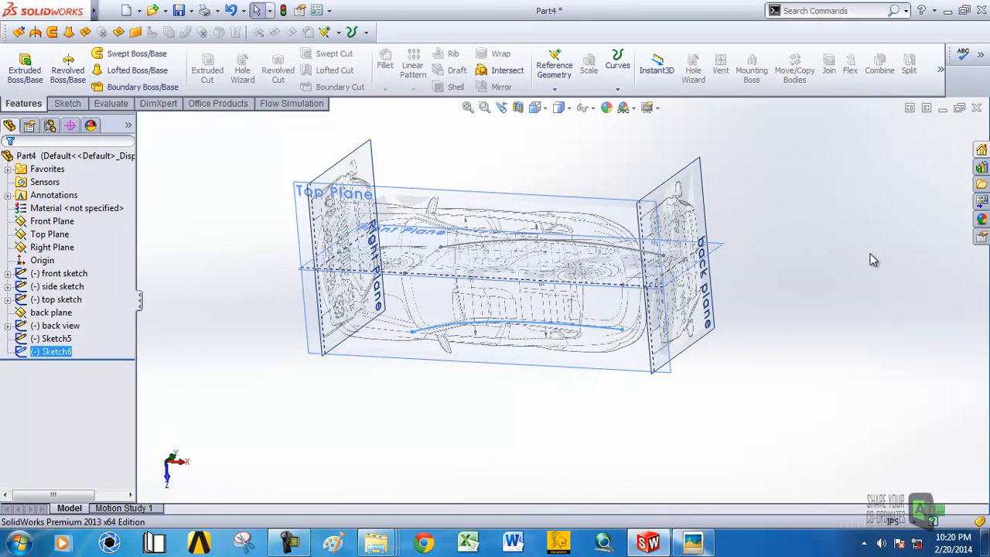
Create a projected curve from Sketch5 and Sketch6 with the Sketch on sketch projection type.
mouse_move(541, 178)
middle_mouse_down()
mouse_move(495, 167)
mouse_move(575, 128)
mouse_move(533, 217)
mouse_move(541, 239)
middle_mouse_up()
scroll(525, 331, "down", 2)
middle_click_drag(523, 331, 529, 329)
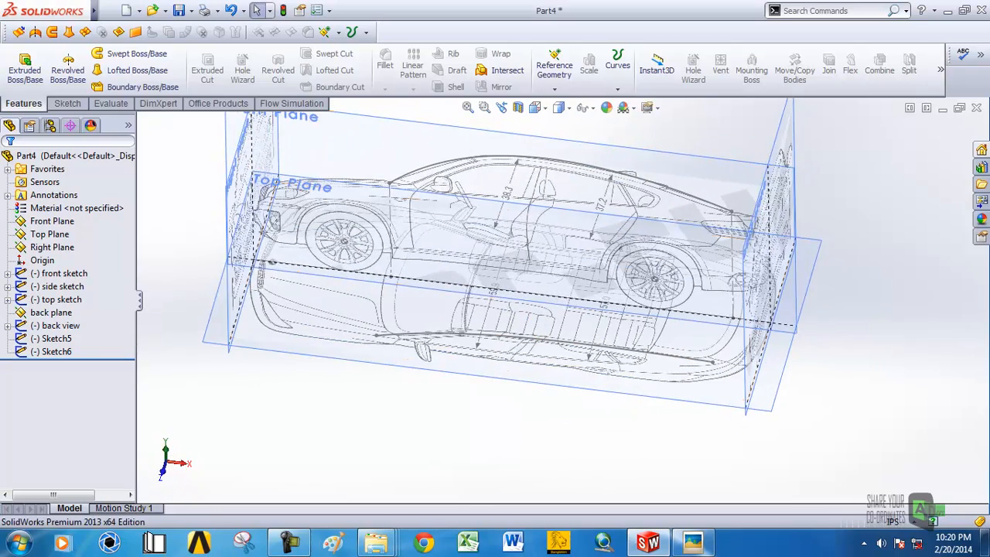
left_click(48, 338, "ctrl")
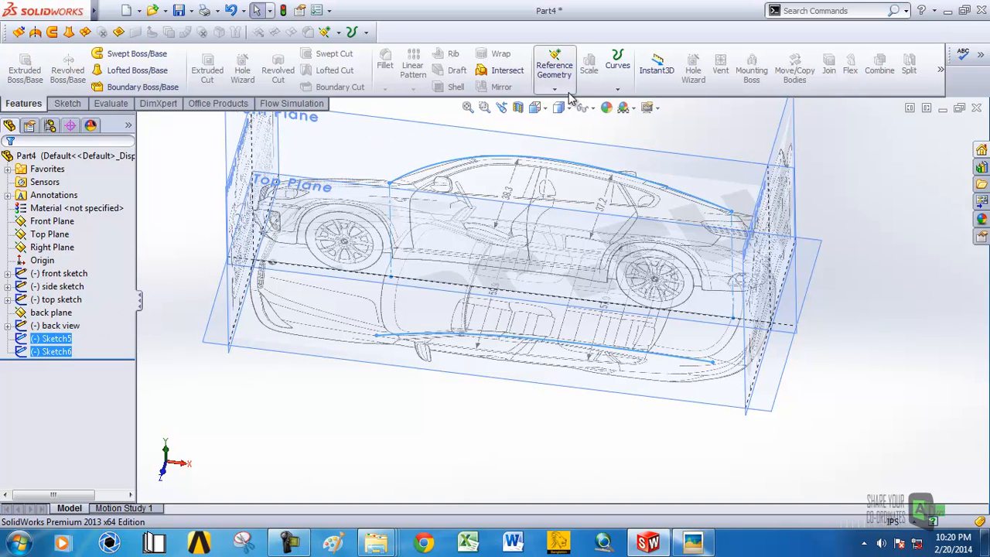
left_click(619, 90)
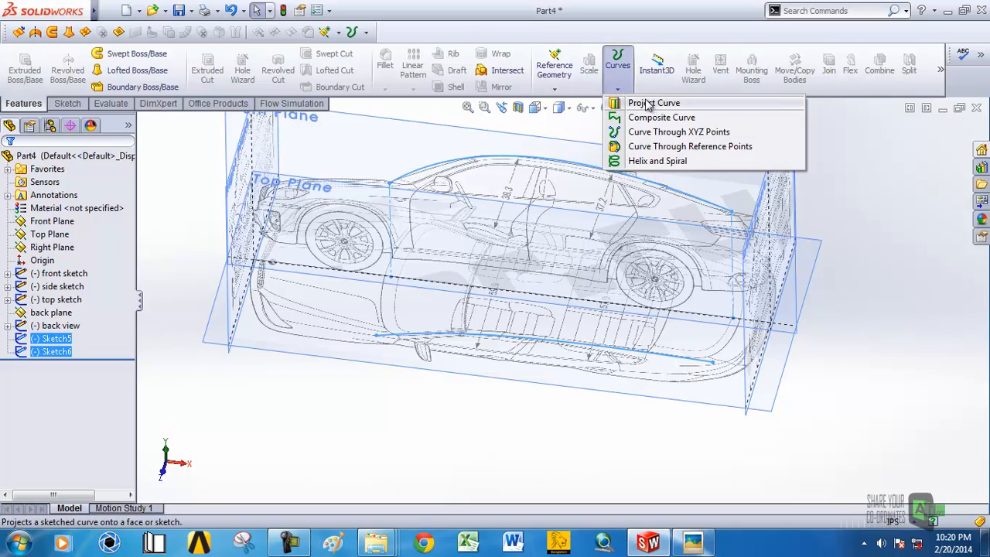
left_click(649, 104)
middle_click_drag(596, 199, 678, 76)
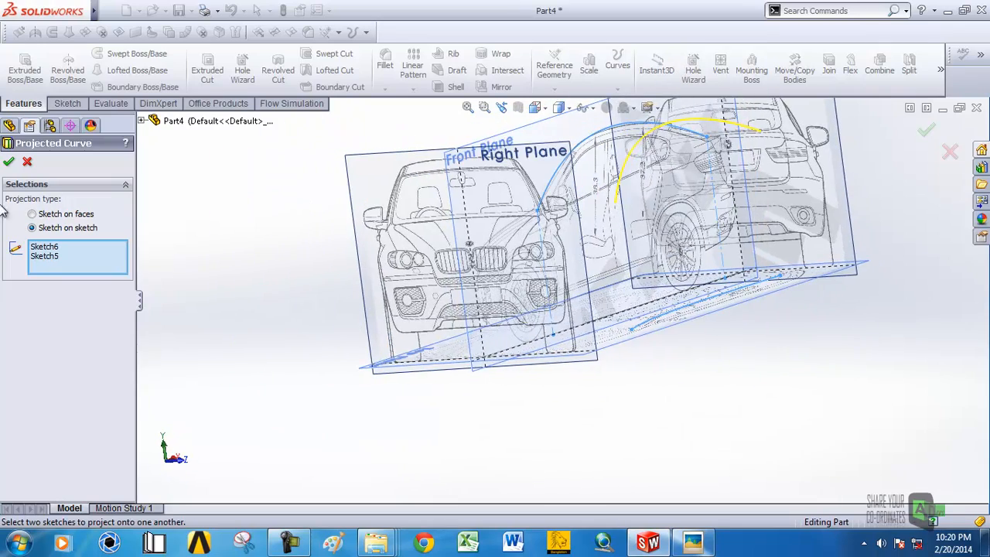
left_click(9, 161)
Convert the projected curve into a new 3D sketch and exit the sketch.
middle_click_drag(304, 259, 579, 248)
left_click(67, 104)
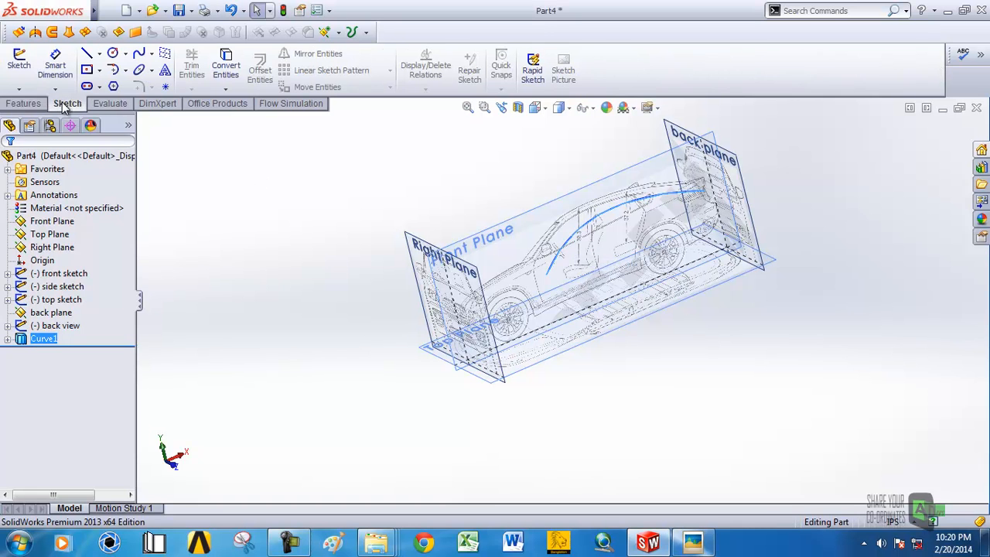
left_click(18, 90)
left_click(43, 115)
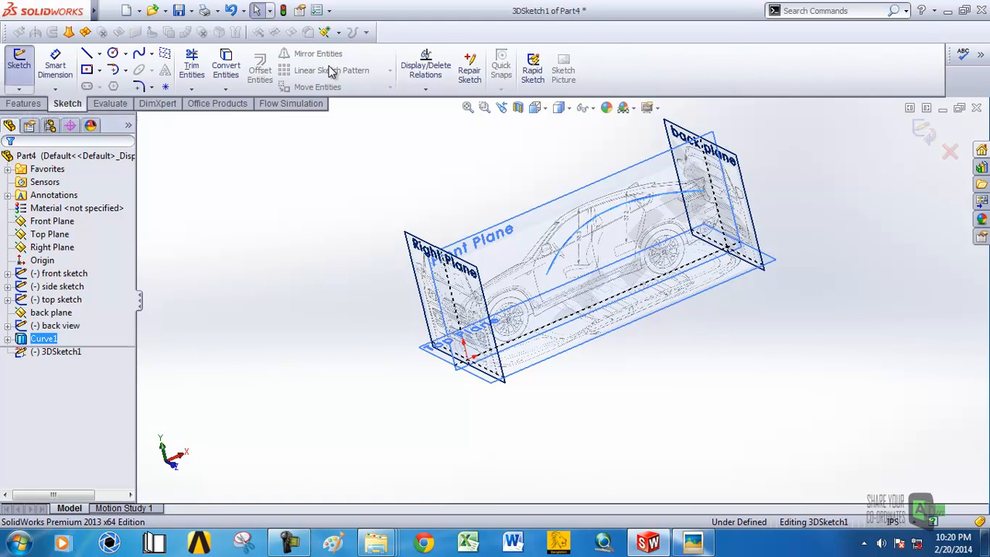
left_click(226, 61)
mouse_move(658, 212)
middle_mouse_down()
mouse_move(570, 302)
mouse_move(600, 335)
mouse_move(627, 258)
mouse_move(587, 278)
mouse_move(530, 221)
middle_mouse_up()
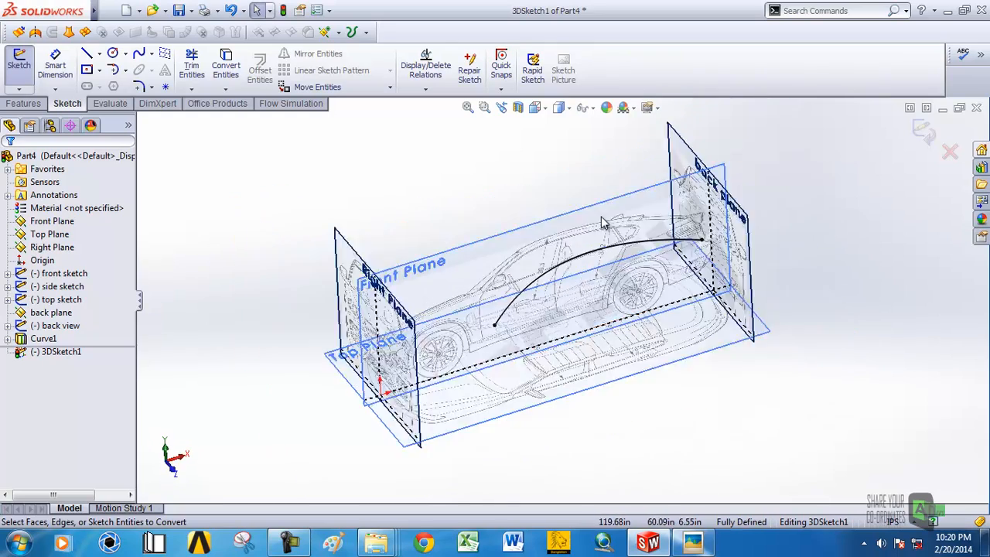
scroll(603, 223, "up", 3)
left_click(922, 131)
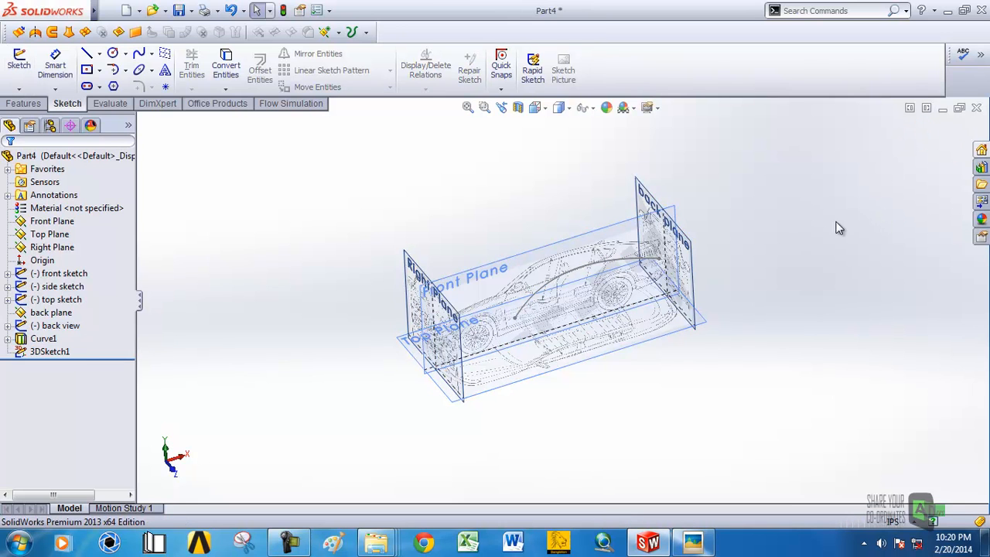
Show Sketch5, the side-view roofline sketch nested under the projected curve.
left_click(34, 329)
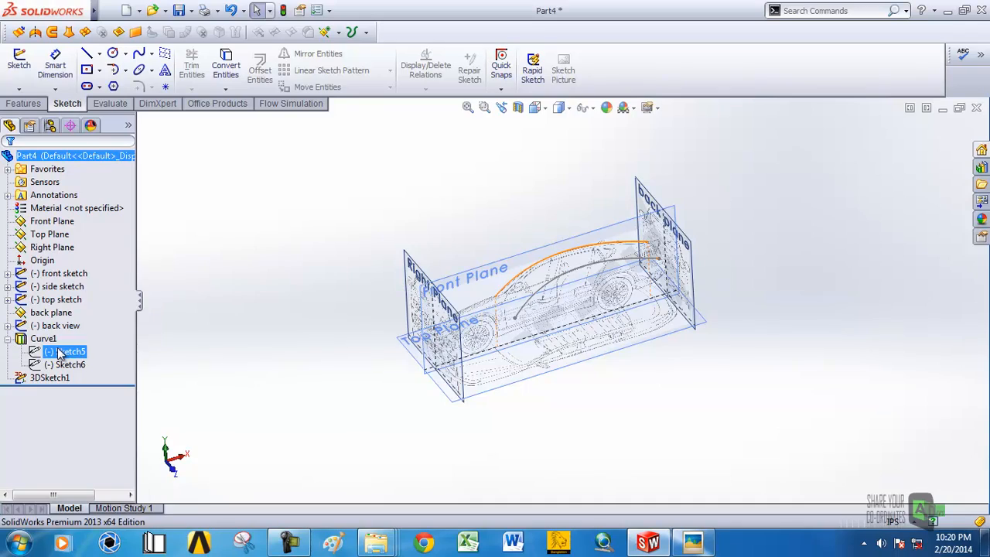
right_click(60, 353)
left_click(68, 327)
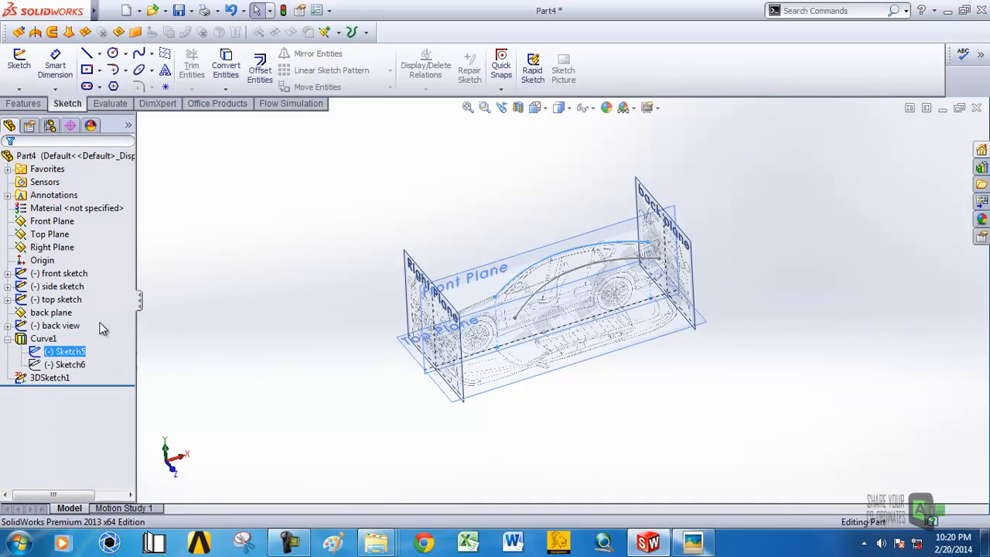
mouse_move(559, 289)
middle_mouse_down()
mouse_move(534, 388)
mouse_move(550, 216)
mouse_move(562, 201)
mouse_move(544, 210)
mouse_move(530, 289)
mouse_move(547, 295)
mouse_move(537, 223)
mouse_move(552, 177)
mouse_move(536, 140)
mouse_move(560, 138)
mouse_move(565, 181)
mouse_move(578, 171)
mouse_move(559, 163)
mouse_move(568, 236)
mouse_move(252, 232)
middle_mouse_up()
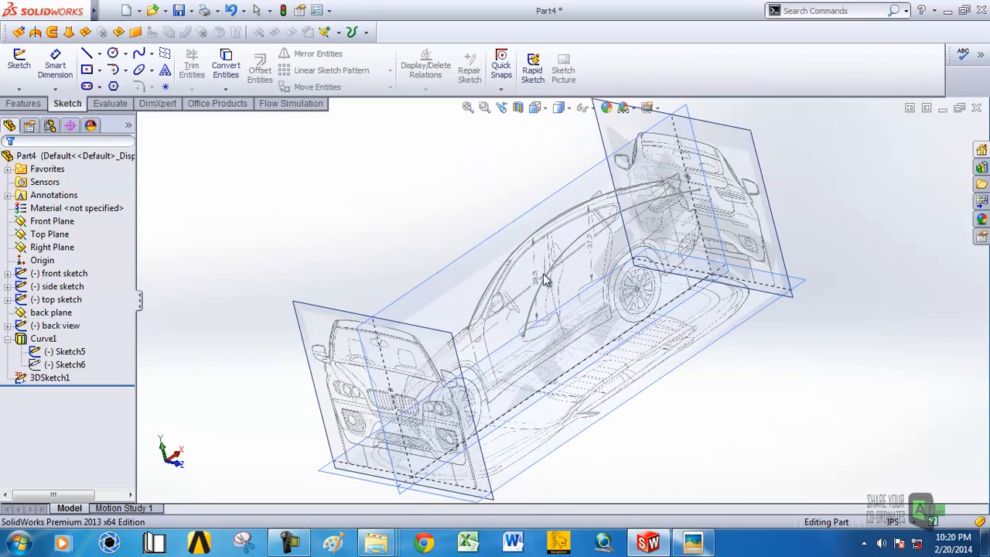
left_click(68, 32)
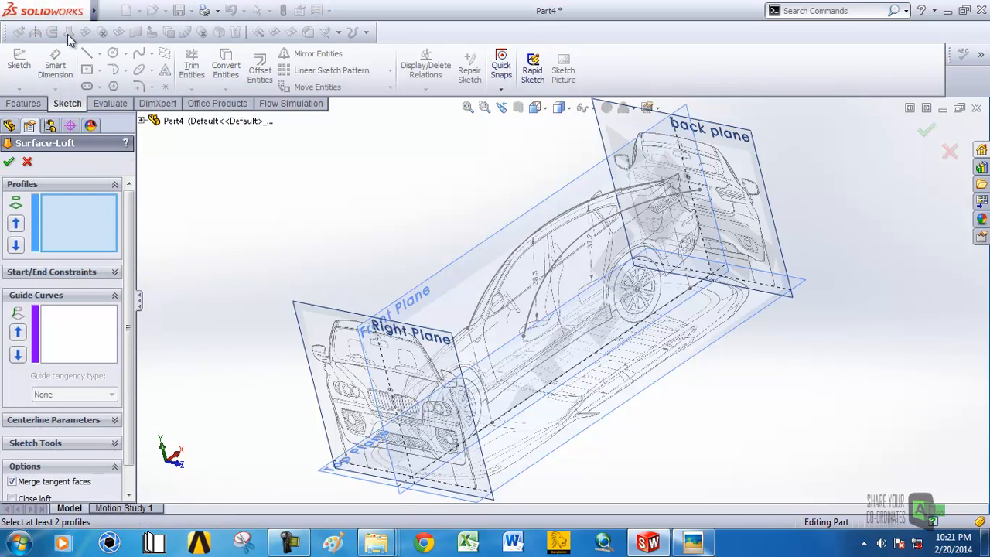
scroll(383, 184, "up", 3)
middle_click_drag(383, 186, 414, 274)
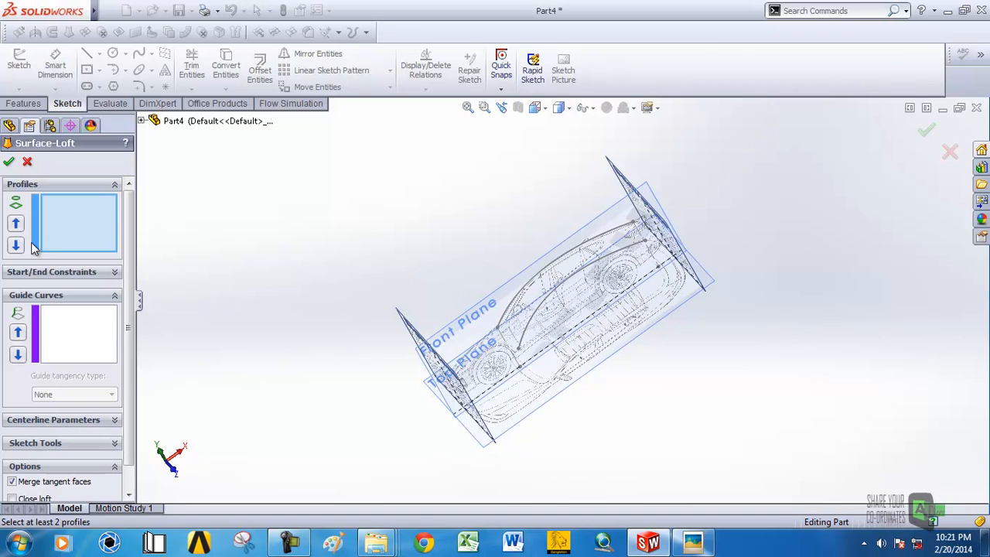
scroll(564, 263, "down", 5)
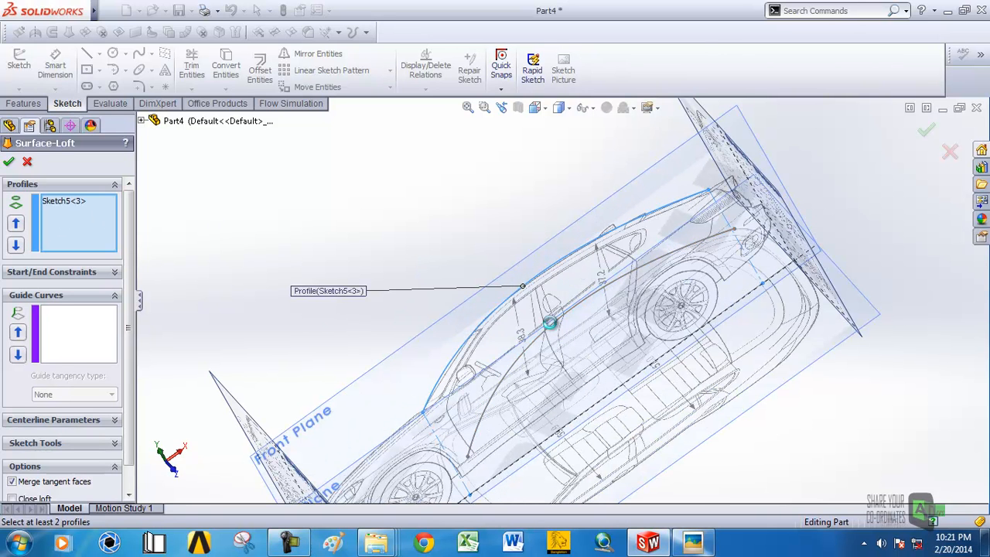
left_click(549, 325)
middle_click_drag(292, 265, 348, 294)
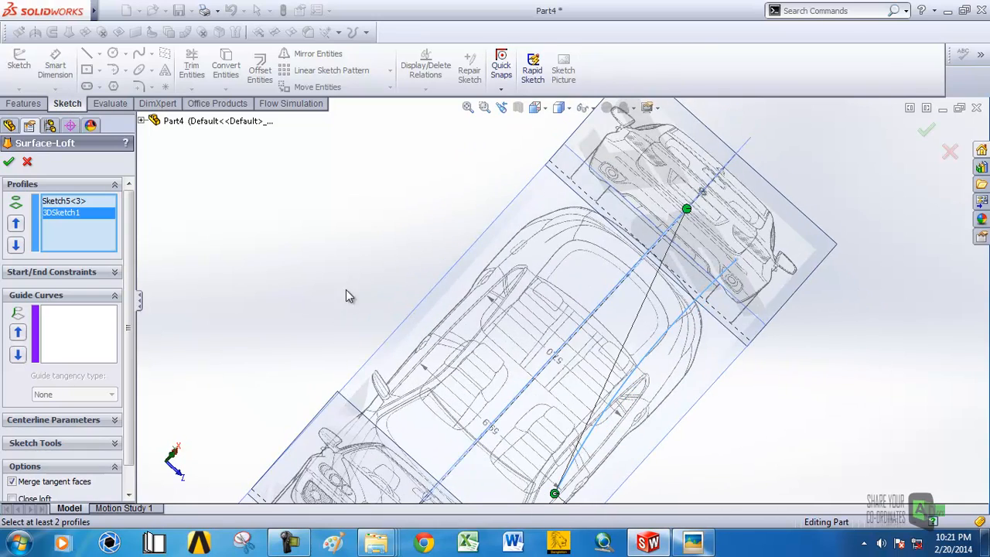
left_click(30, 163)
Create a lofted surface for the roof between the Sketch5 centre roofline and the 3DSketch1 roof-edge curve.
scroll(601, 276, "up", 3)
scroll(581, 325, "down", 2)
mouse_move(581, 324)
middle_mouse_down()
mouse_move(569, 268)
mouse_move(570, 281)
middle_mouse_up()
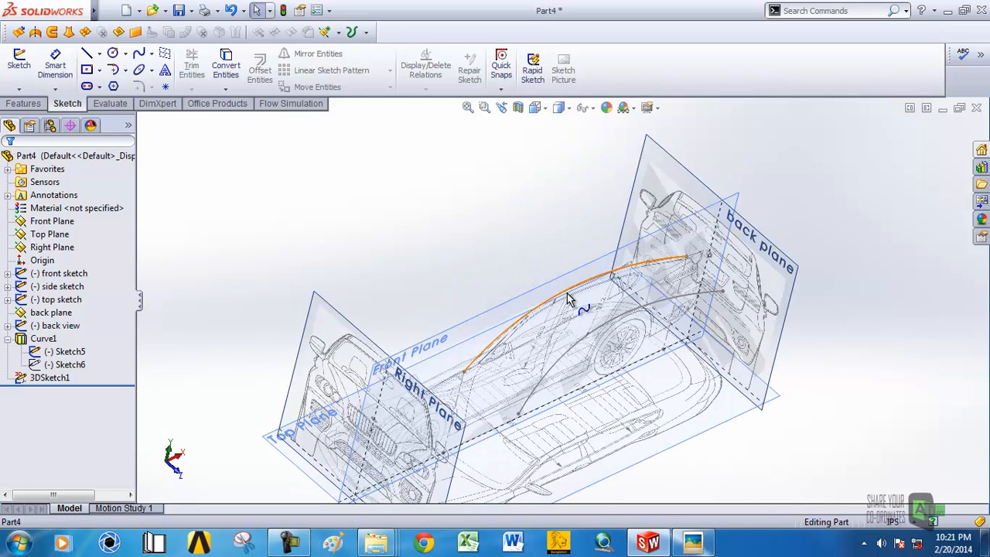
left_click(567, 293)
left_click(597, 334, "ctrl")
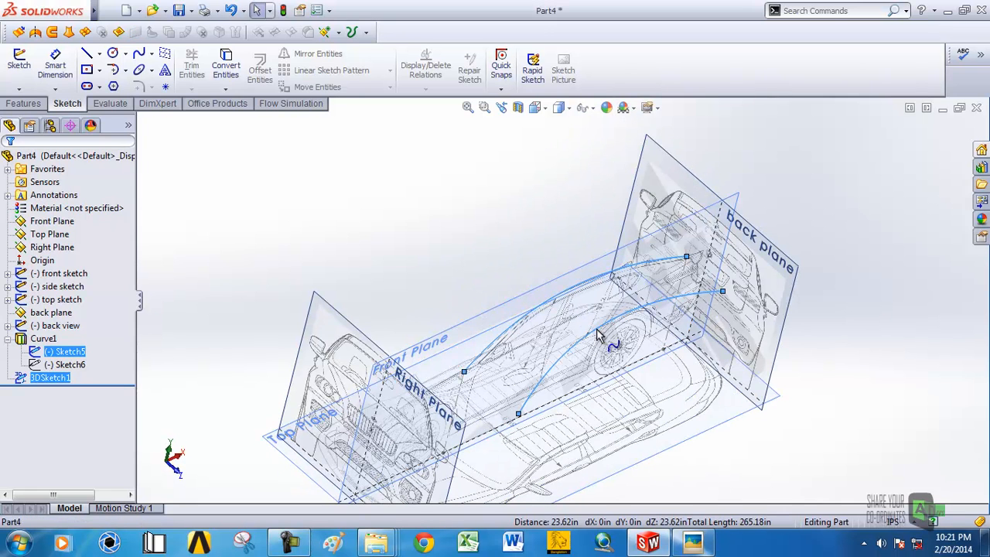
left_click(69, 32)
mouse_move(517, 227)
middle_mouse_down()
mouse_move(484, 147)
mouse_move(533, 209)
middle_mouse_up()
scroll(640, 304, "down", 4)
middle_click_drag(579, 258, 512, 295)
scroll(541, 280, "up", 4)
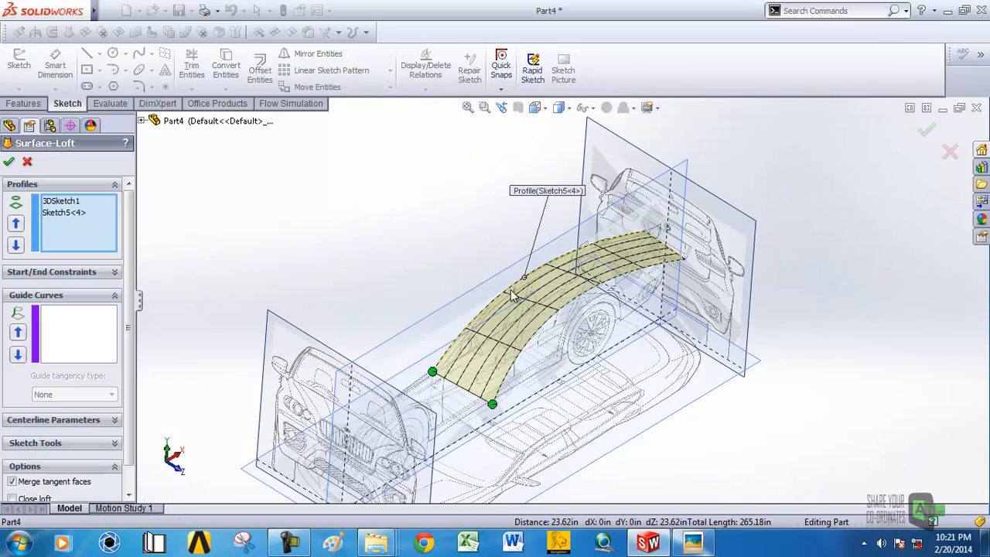
left_click(9, 164)
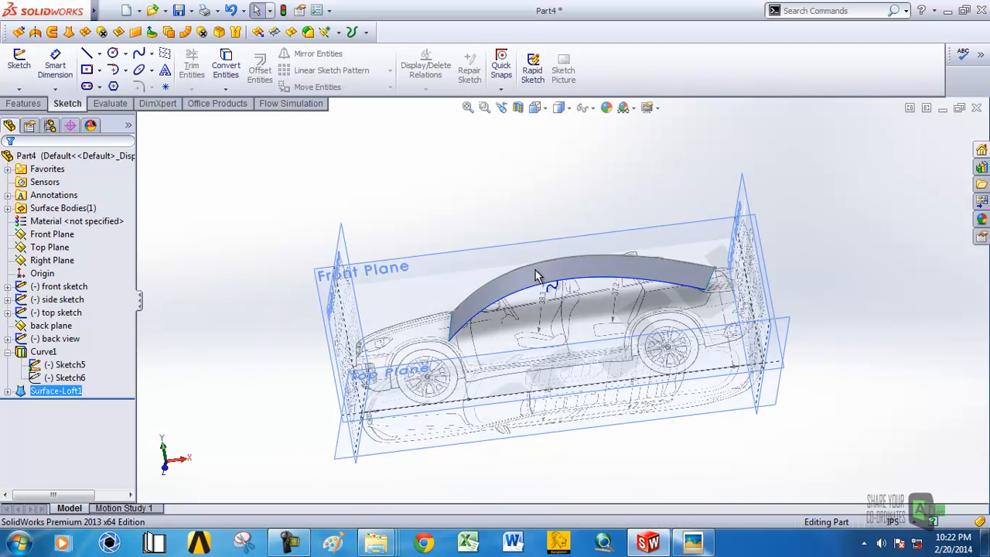
middle_click_drag(562, 312, 543, 261)
left_click(574, 241)
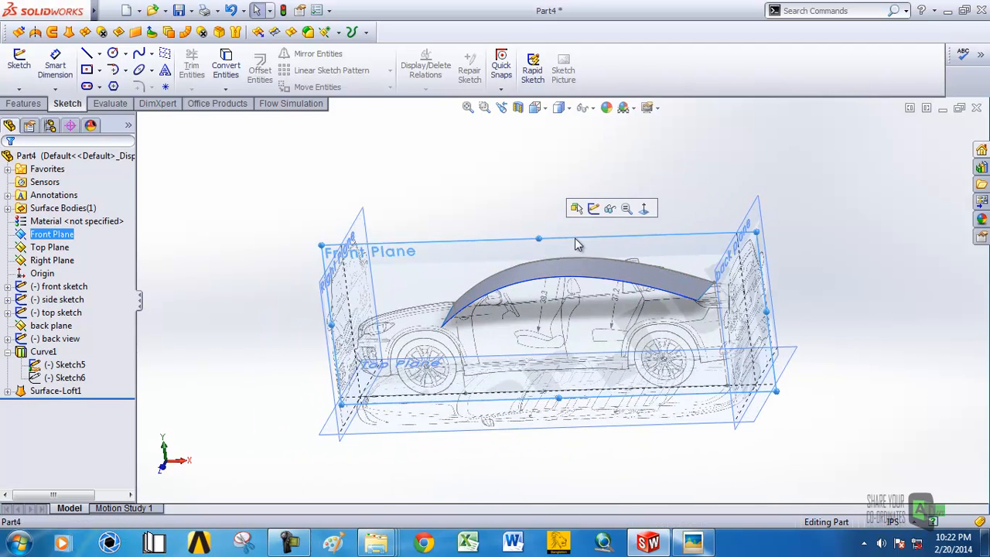
left_click(593, 209)
left_click(535, 108)
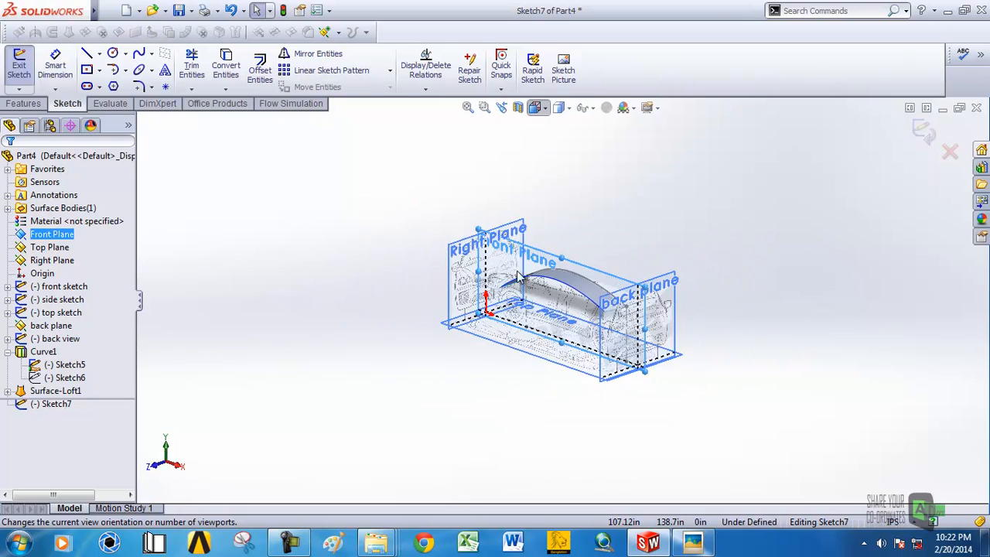
left_click(498, 302)
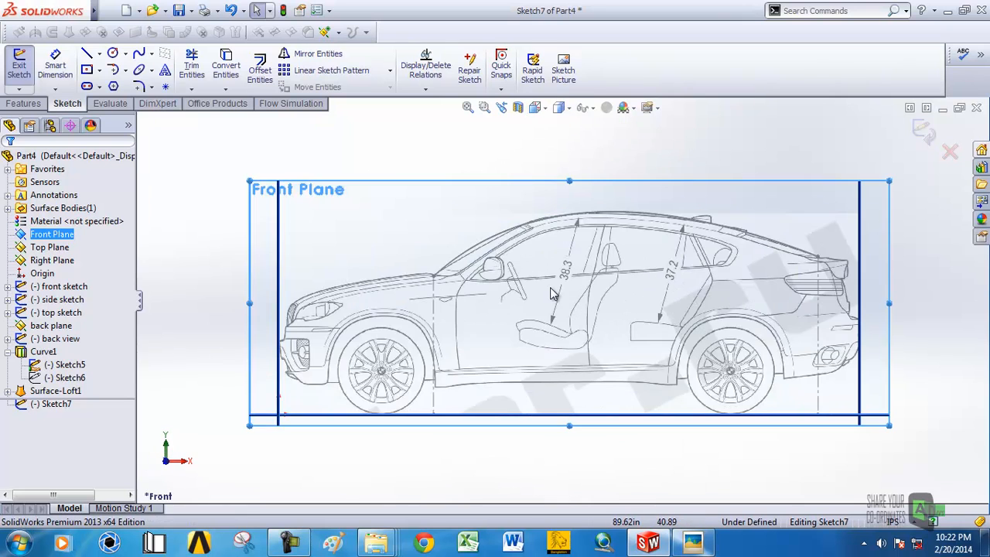
scroll(541, 232, "down", 5)
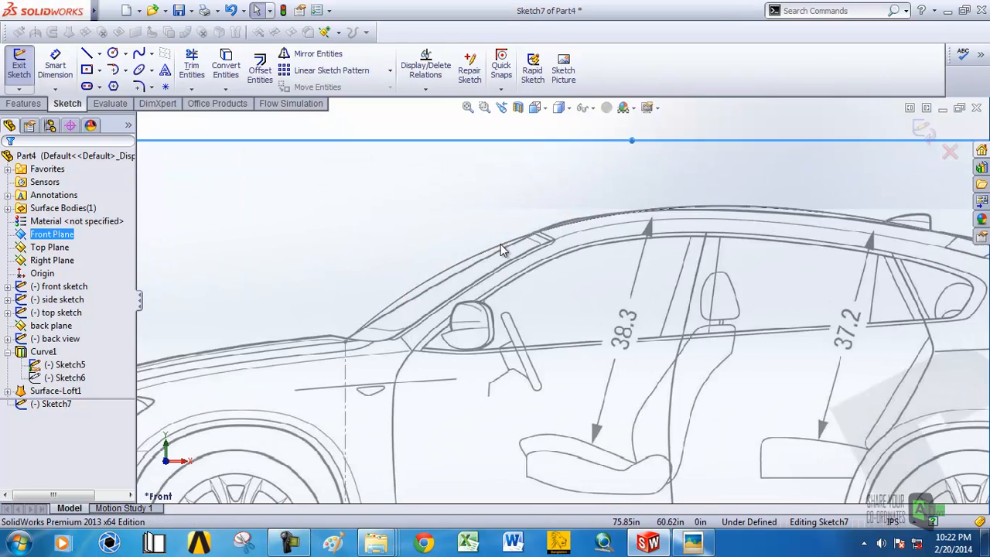
mouse_move(499, 249)
middle_mouse_down()
mouse_move(504, 296)
mouse_move(499, 287)
mouse_move(487, 291)
mouse_move(490, 220)
mouse_move(497, 237)
middle_mouse_up()
scroll(500, 287, "up", 4)
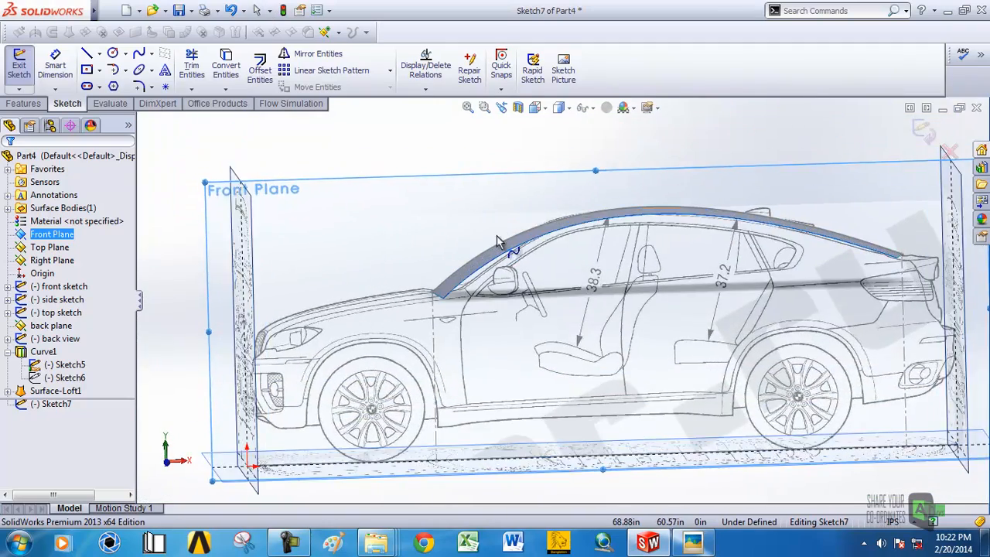
scroll(498, 236, "up", 2)
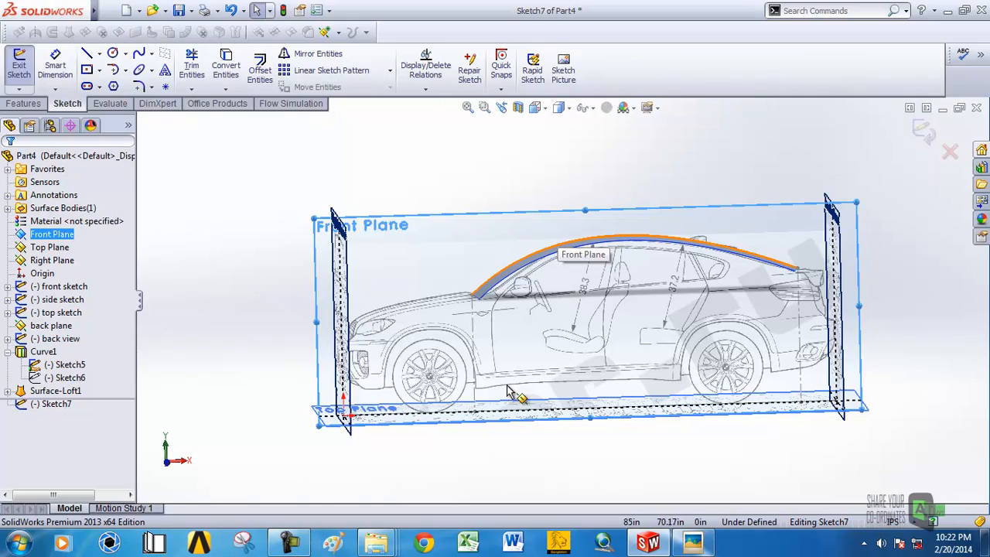
scroll(545, 334, "down", 3)
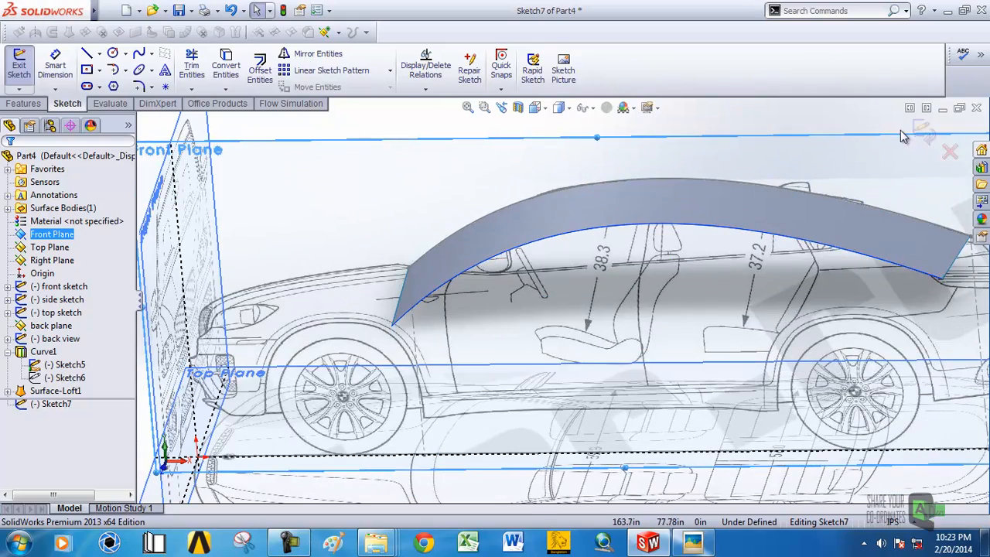
middle_click_drag(567, 249, 557, 210)
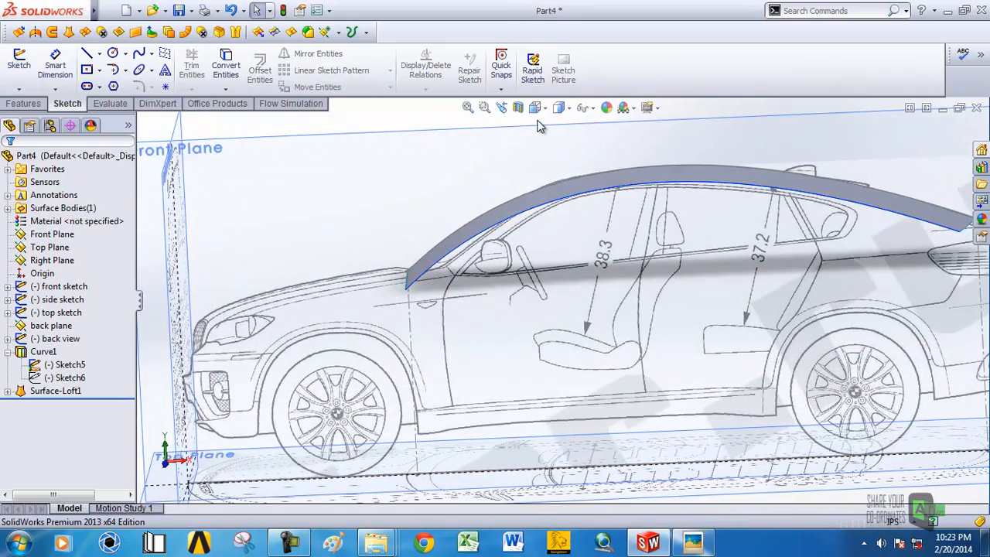
Open Sketch5, the side-view roofline profile of the lofted roof surface, for editing in the front view.
left_click(538, 108)
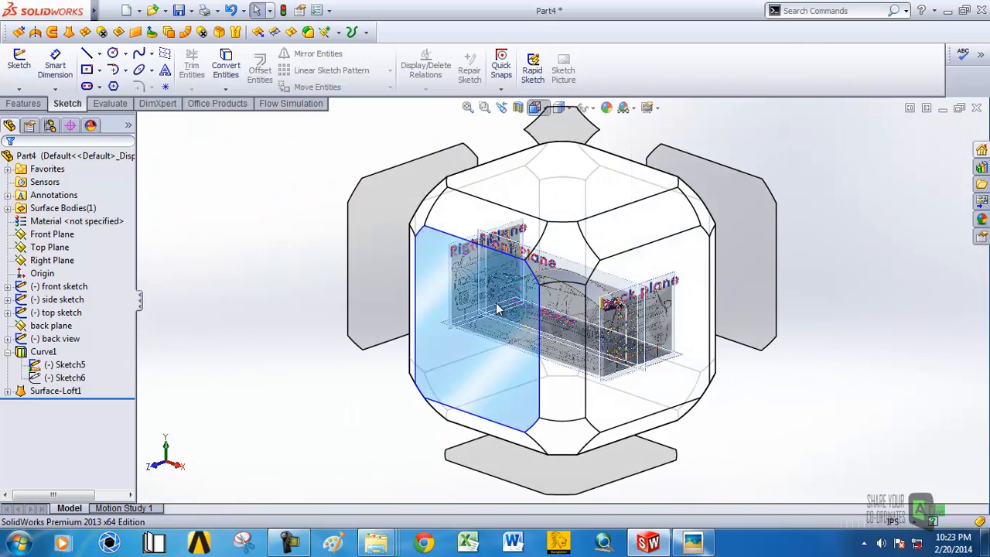
left_click(528, 284)
scroll(527, 285, "down", 6)
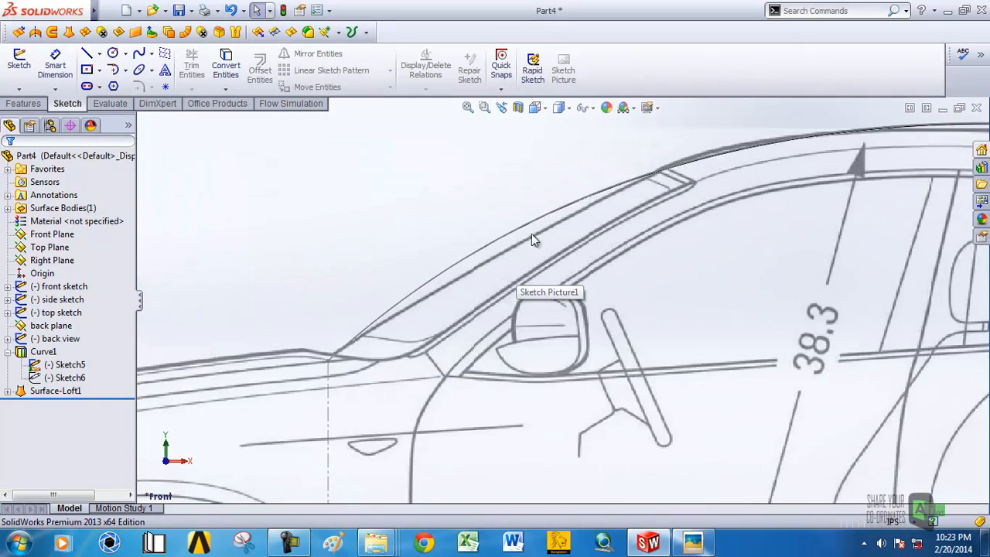
scroll(632, 222, "up", 3)
middle_click_drag(631, 221, 643, 328)
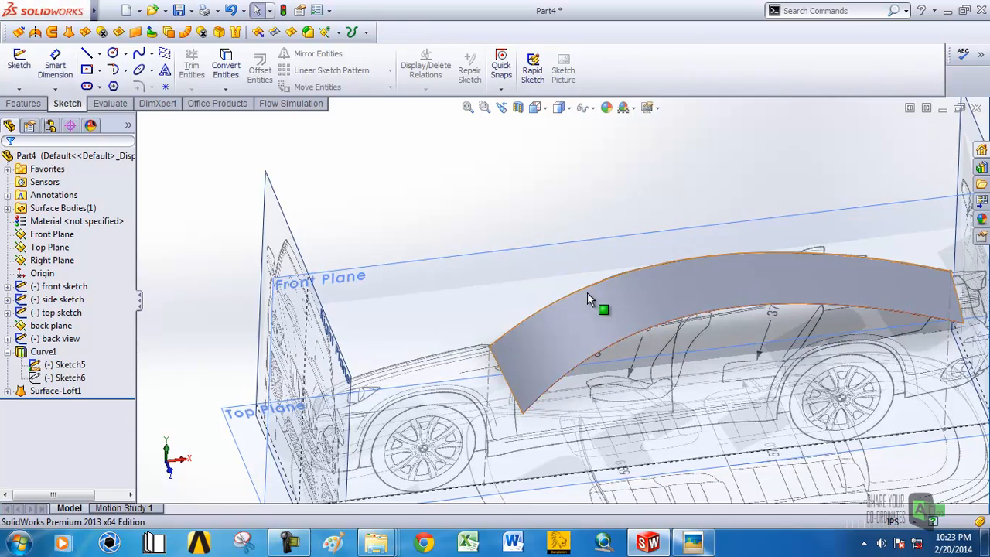
left_click(587, 293)
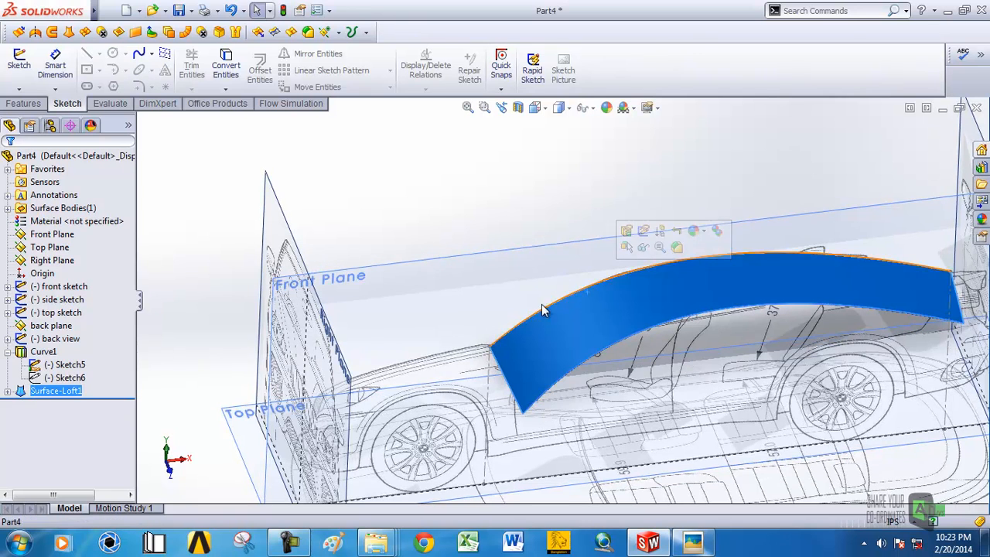
left_click(8, 391)
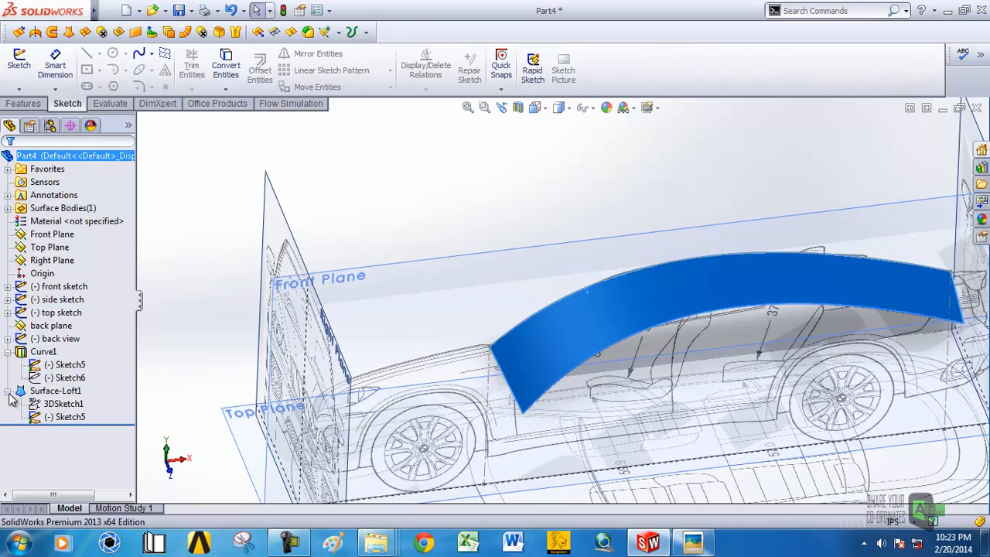
left_click(53, 421)
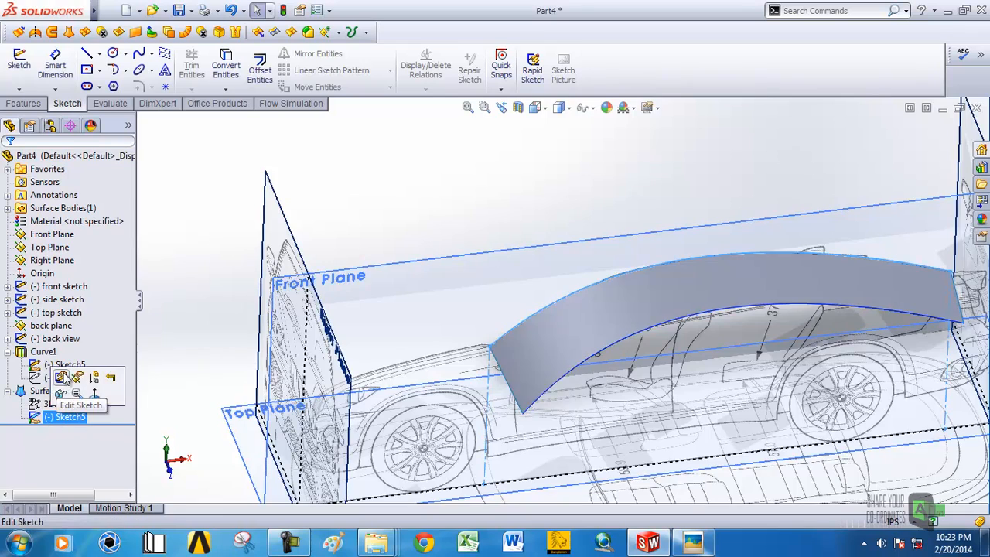
left_click(63, 377)
left_click(536, 109)
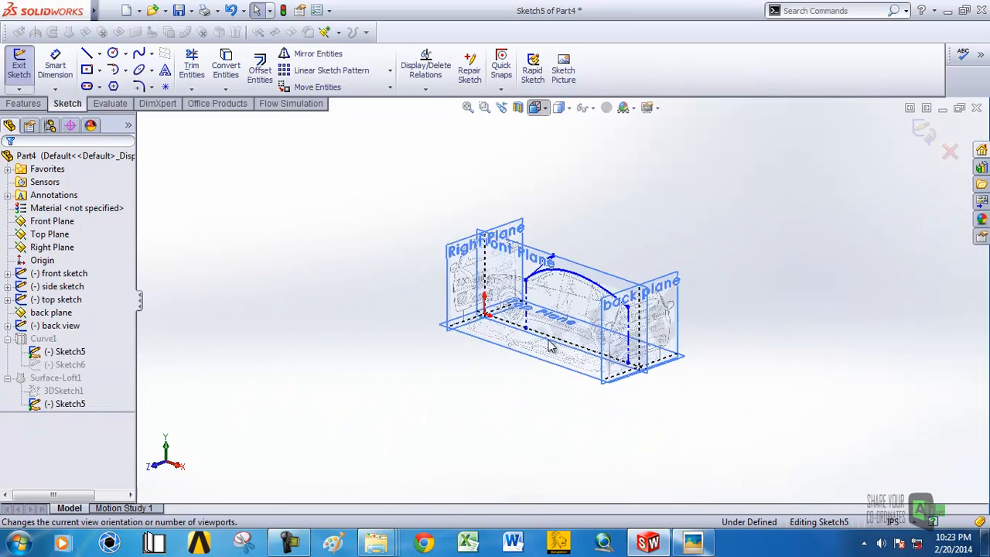
left_click(493, 309)
Reshape the Sketch5 roofline spline with its front and rear tangent handles to follow the blueprint's windshield and roof.
scroll(518, 265, "down", 4)
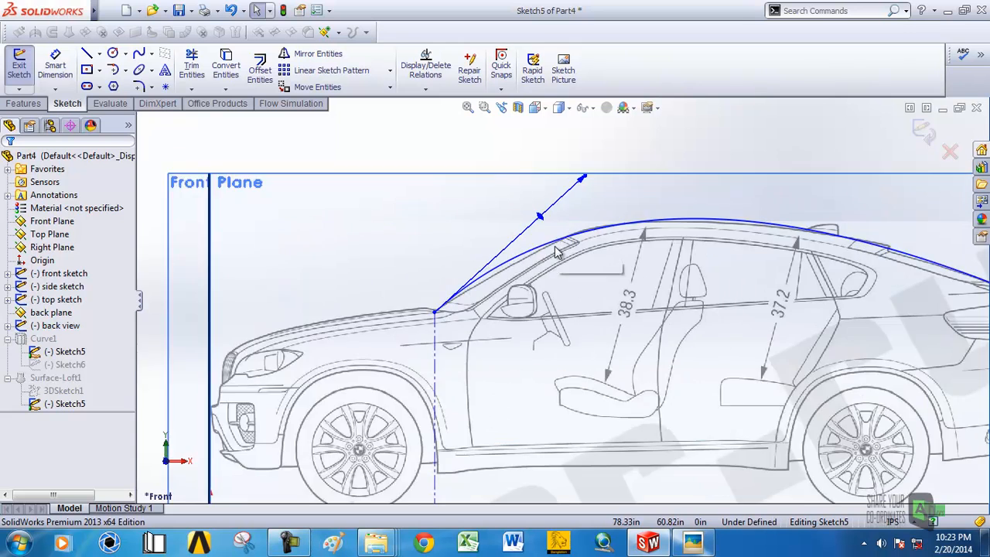
scroll(556, 252, "down", 3)
left_click_drag(607, 136, 616, 161)
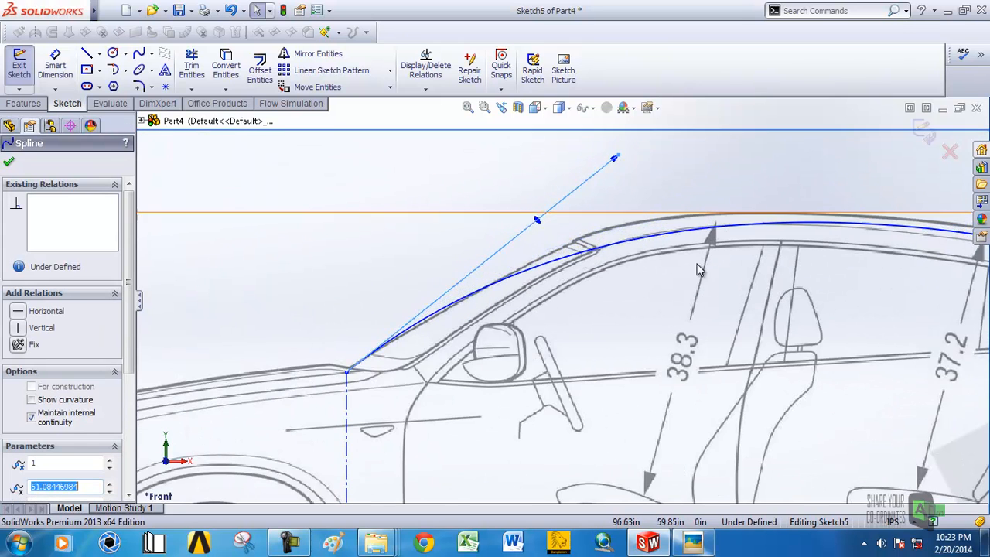
scroll(563, 299, "up", 4)
left_click_drag(732, 264, 684, 263)
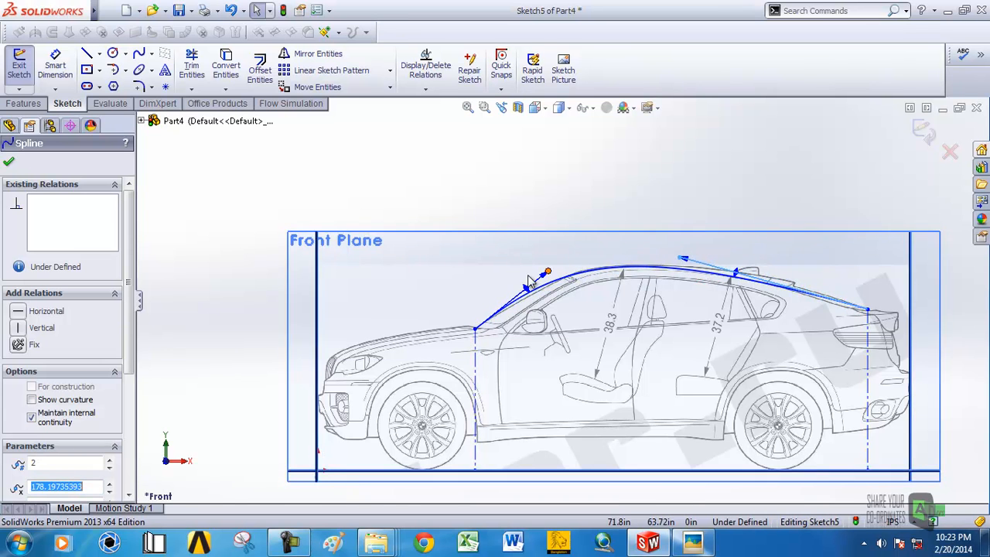
scroll(545, 267, "down", 5)
left_click_drag(545, 267, 529, 303)
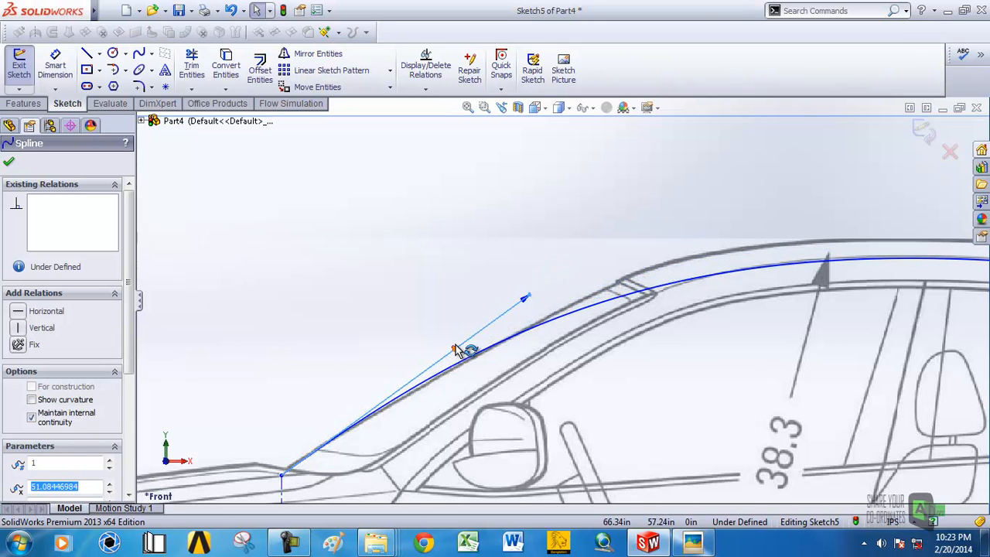
left_click_drag(456, 356, 400, 401)
Fine-tune the roofline spline's rear tangent handle to match the blueprint's sloping rear roof, and exit Sketch5.
scroll(558, 301, "up", 7)
left_click_drag(694, 276, 666, 266)
scroll(723, 325, "up", 3)
scroll(587, 300, "down", 8)
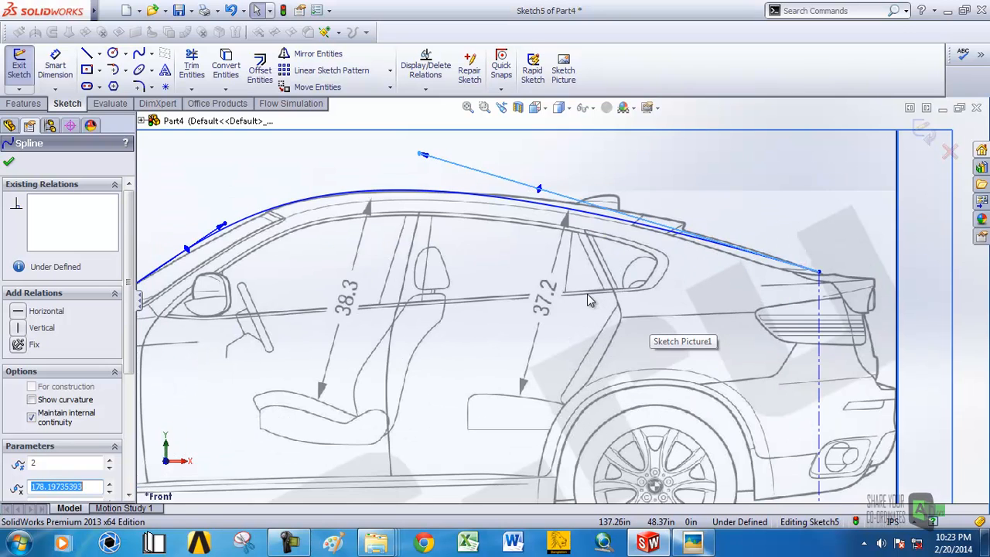
left_click_drag(422, 154, 455, 151)
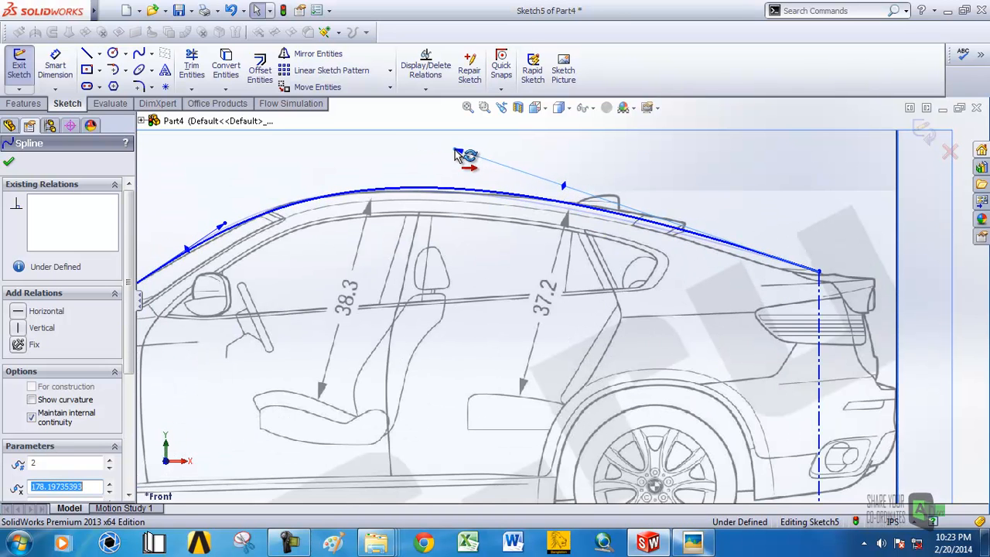
scroll(503, 270, "up", 3)
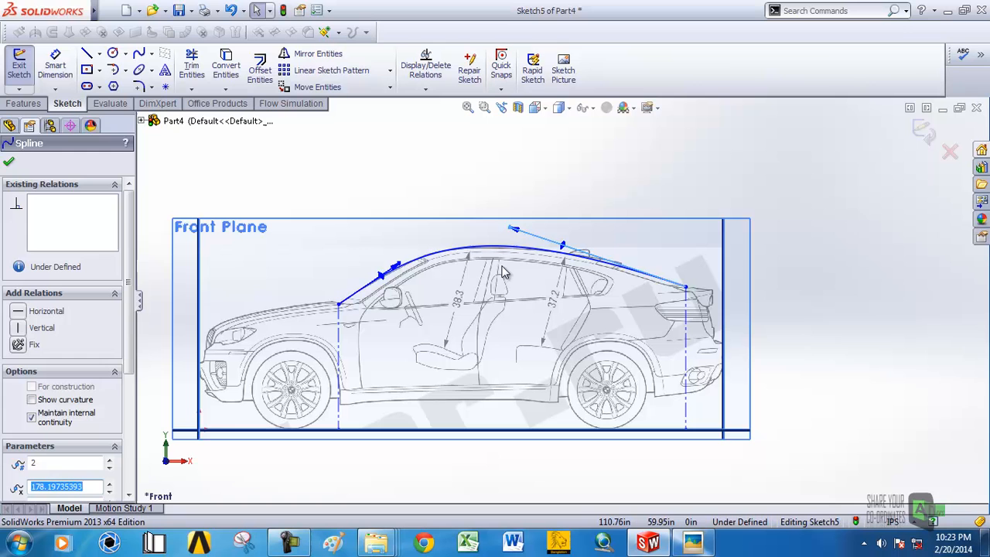
left_click(922, 131)
Start a new sketch on the Front Plane and view the side blueprint from the front.
middle_click_drag(477, 305, 460, 395)
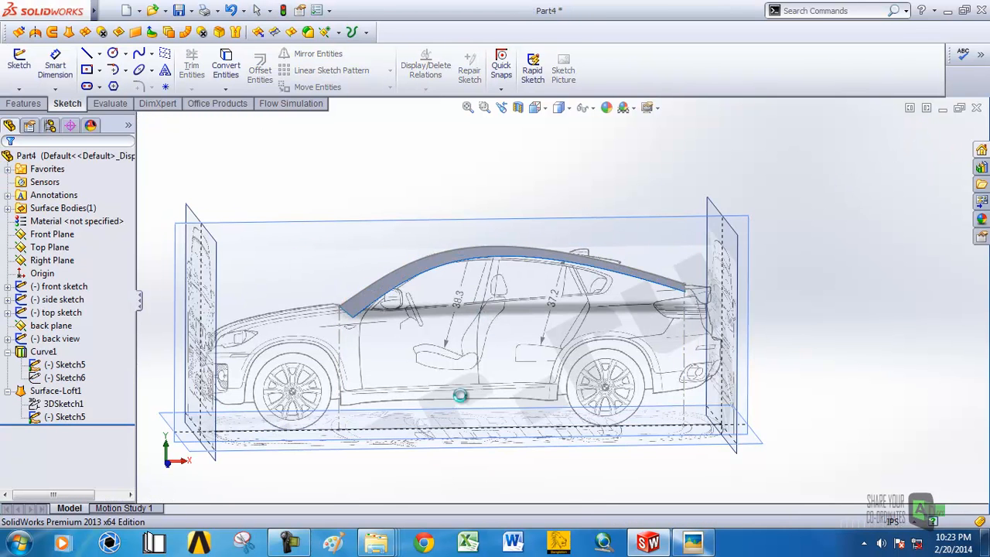
middle_click_drag(569, 421, 414, 293)
scroll(484, 298, "down", 3)
middle_click_drag(484, 298, 519, 317)
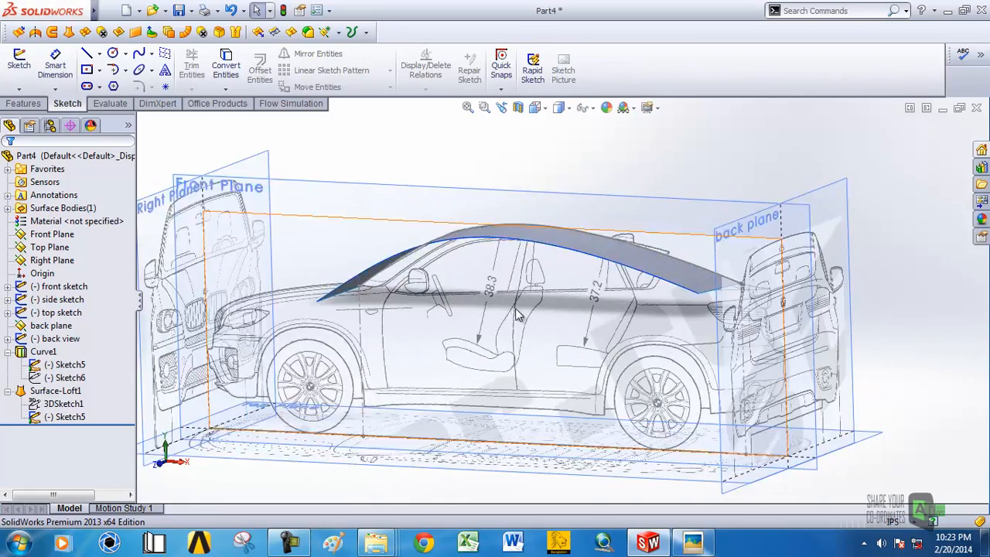
scroll(516, 310, "up", 3)
left_click(479, 242)
left_click(539, 190)
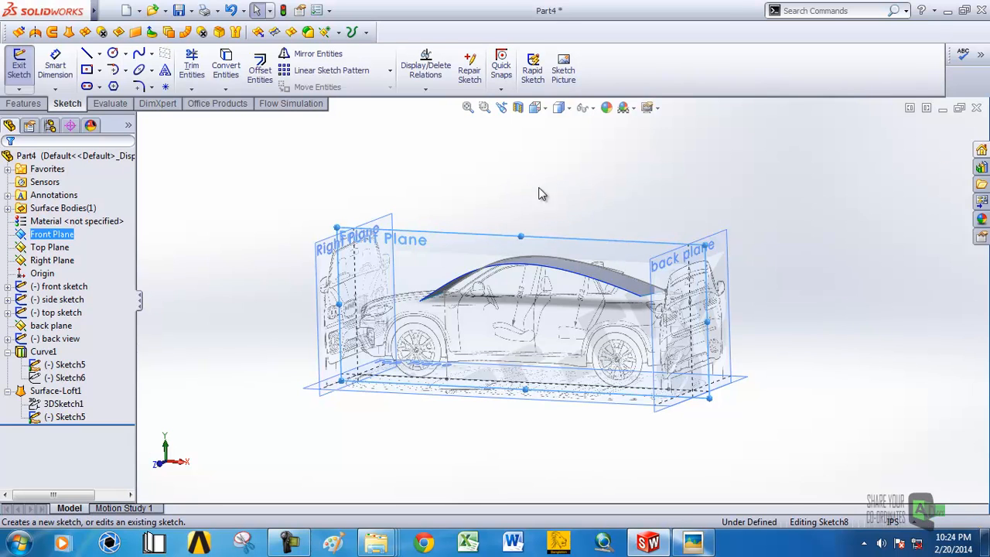
left_click(535, 107)
left_click(534, 108)
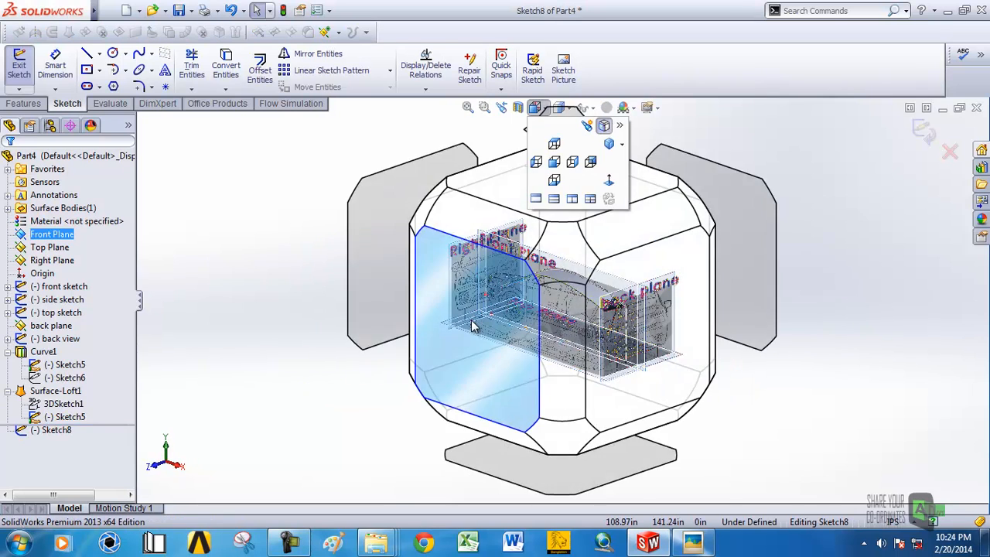
left_click(598, 124)
scroll(488, 292, "down", 2)
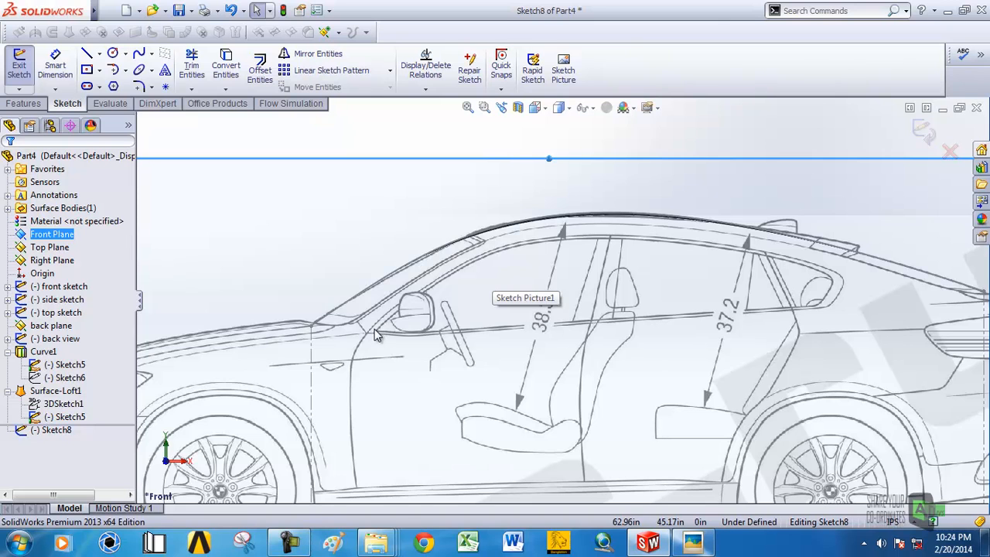
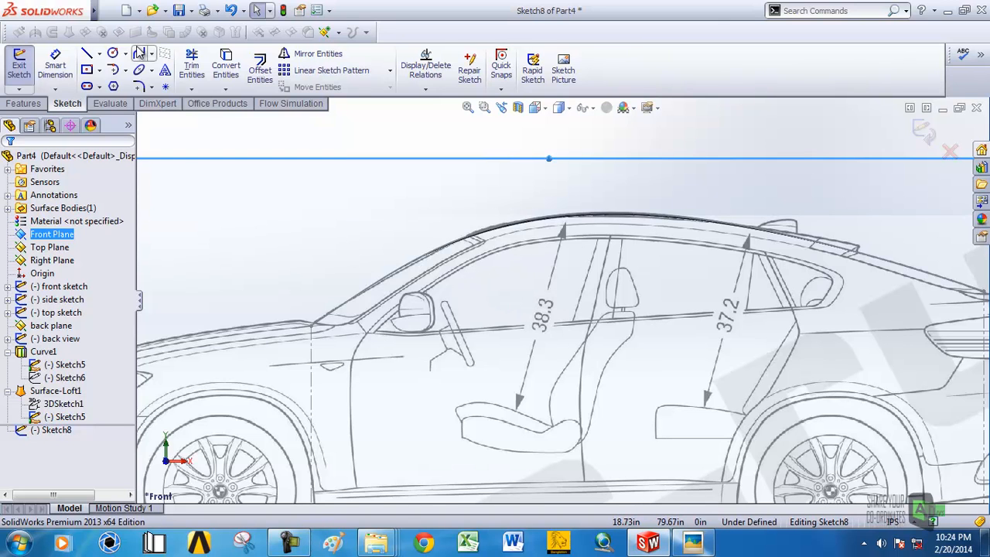
Draw a two-point spline from the side window's lower front corner to its rear tip on the side blueprint.
left_click(374, 331)
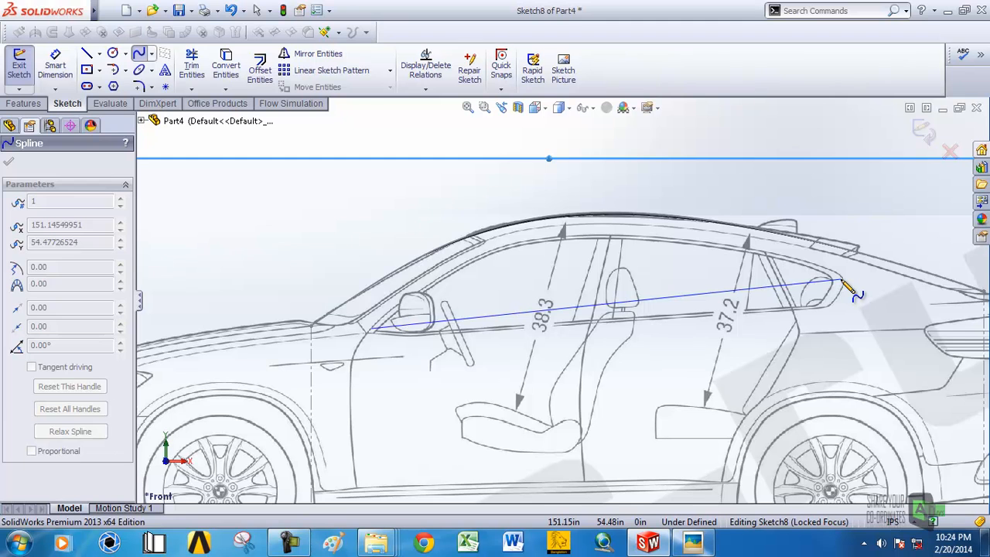
left_click(843, 282)
right_click(843, 283)
left_click(850, 190)
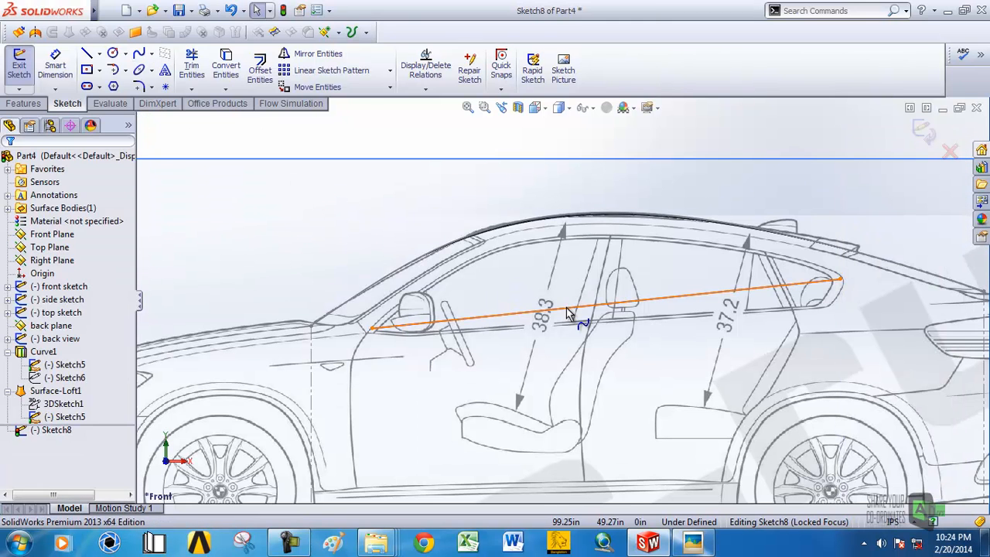
Bend the window spline with its front and rear tangent handles to follow the upper edge of the side windows.
left_click(572, 313)
left_click_drag(562, 309, 511, 211)
scroll(511, 212, "down", 3)
scroll(622, 231, "up", 5)
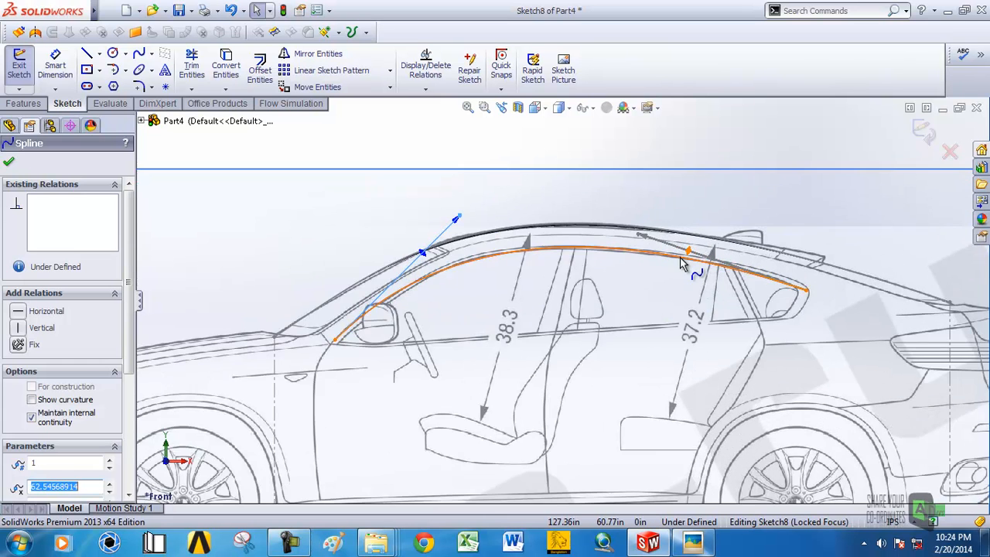
scroll(623, 230, "up", 2)
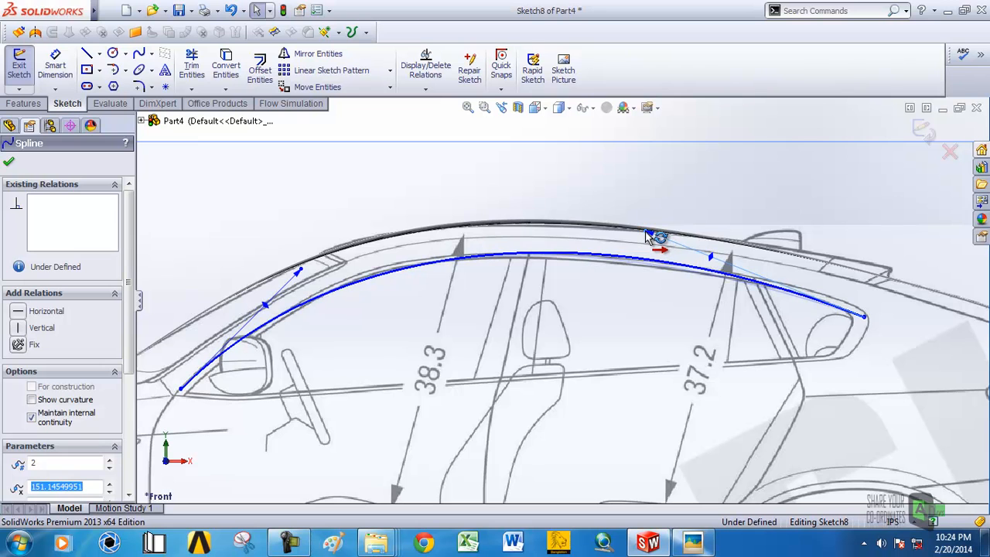
scroll(481, 299, "down", 3)
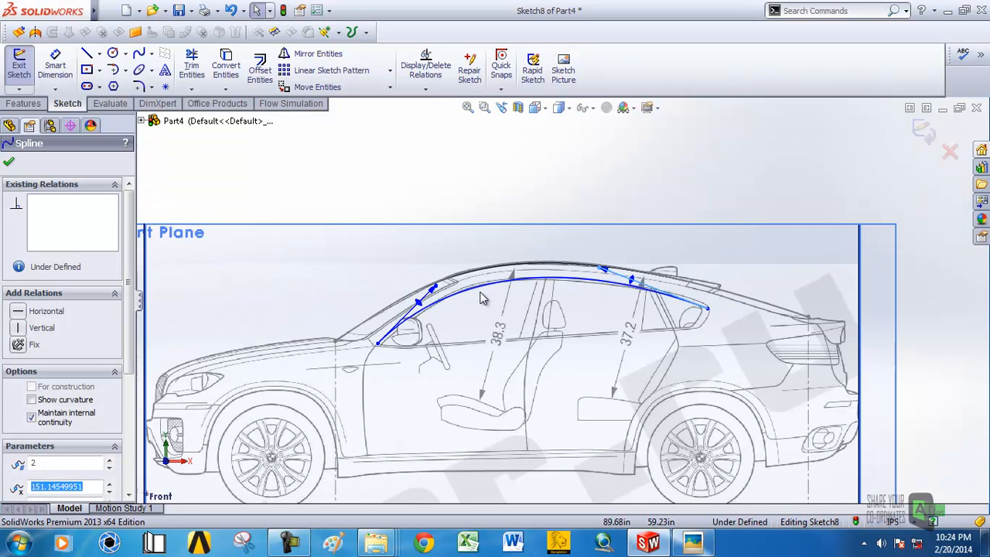
scroll(456, 300, "down", 3)
scroll(498, 295, "up", 3)
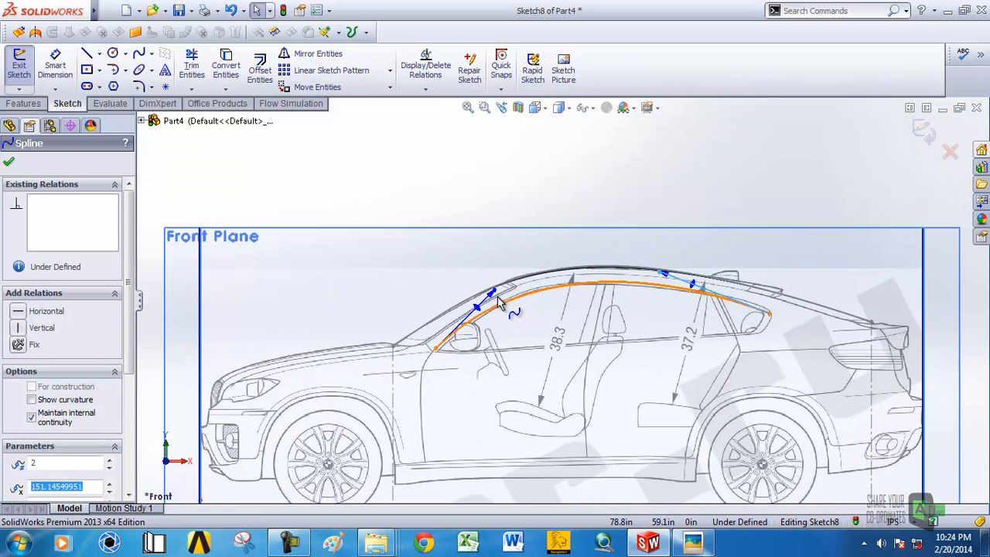
scroll(519, 301, "down", 2)
scroll(556, 308, "up", 5)
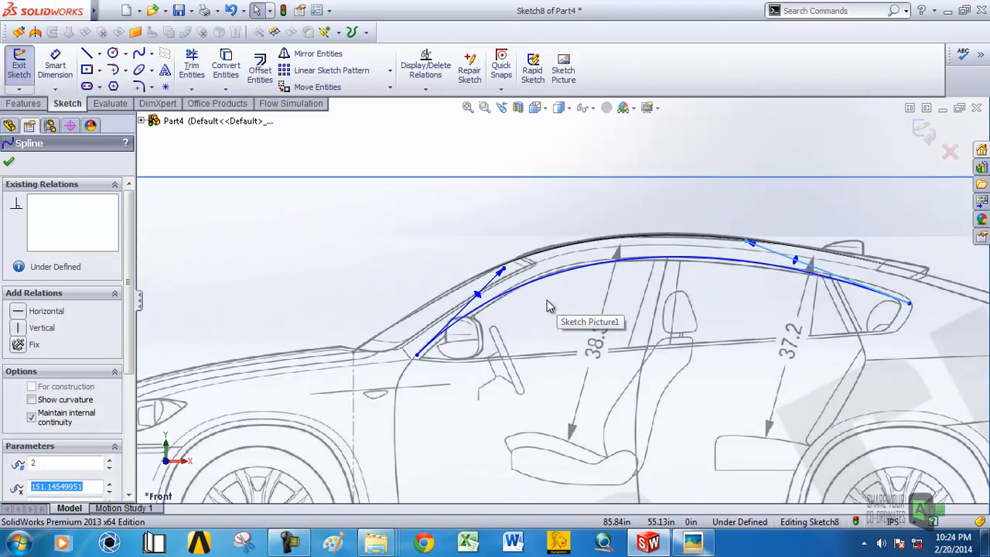
scroll(585, 305, "down", 5)
key("Escape")
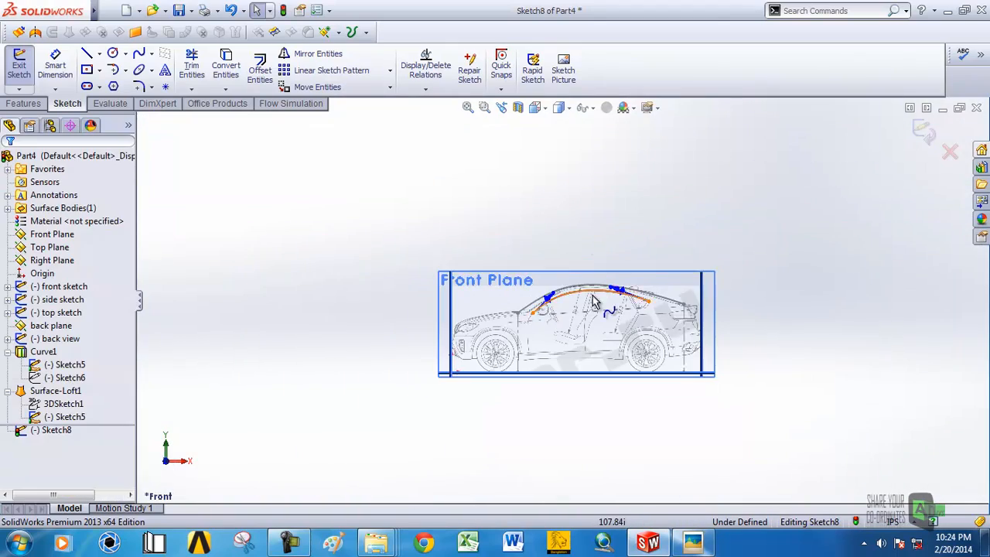
Adjust the window spline's rear tangent handle to fit the curve to the blueprint's upper window line.
scroll(599, 297, "up", 5)
scroll(603, 292, "down", 5)
scroll(581, 308, "up", 4)
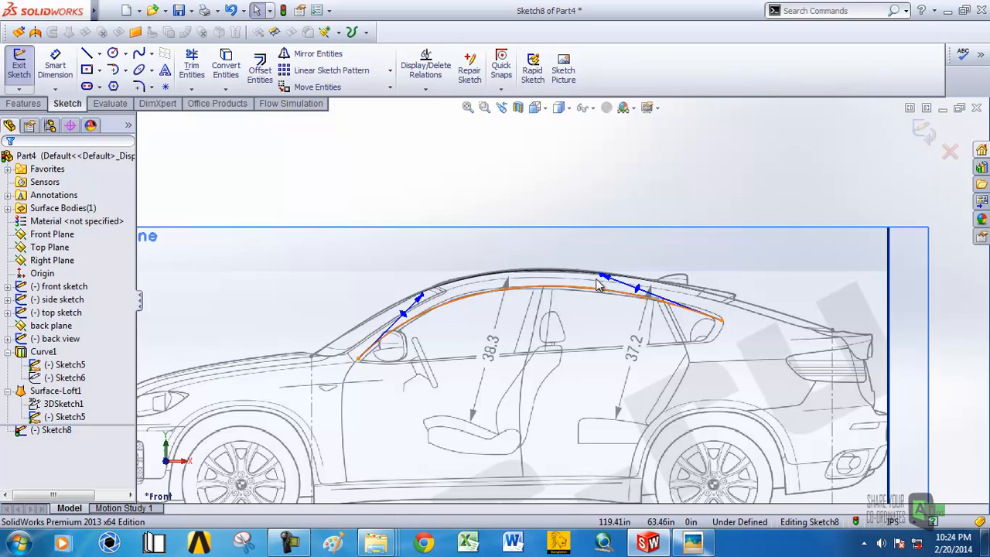
left_click_drag(601, 278, 585, 275)
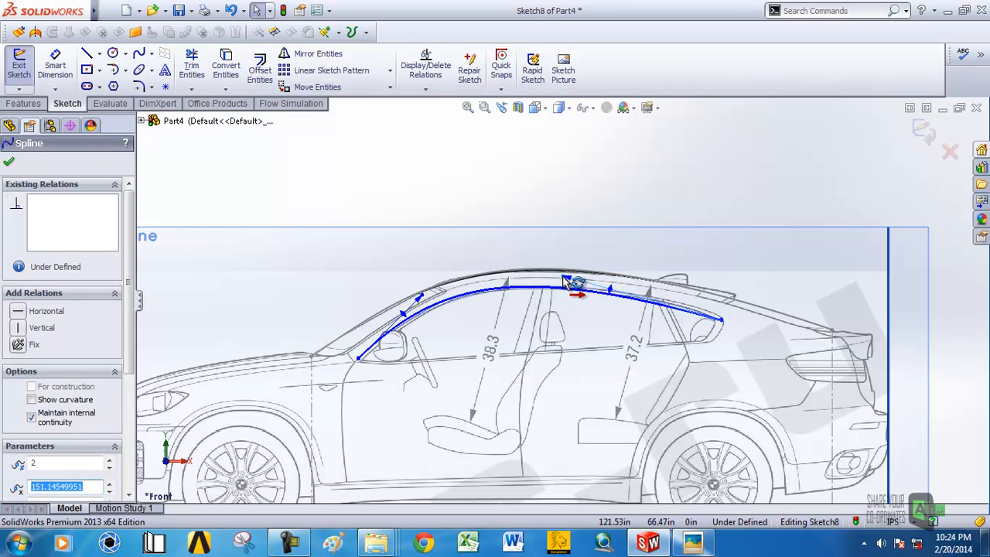
key("Escape")
scroll(596, 242, "down", 5)
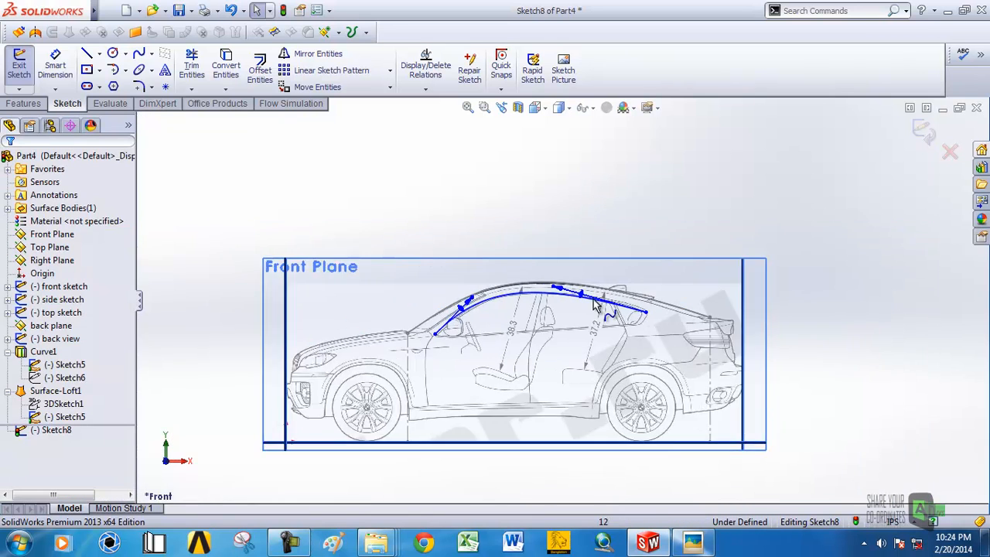
scroll(521, 289, "up", 6)
left_click_drag(533, 275, 585, 267)
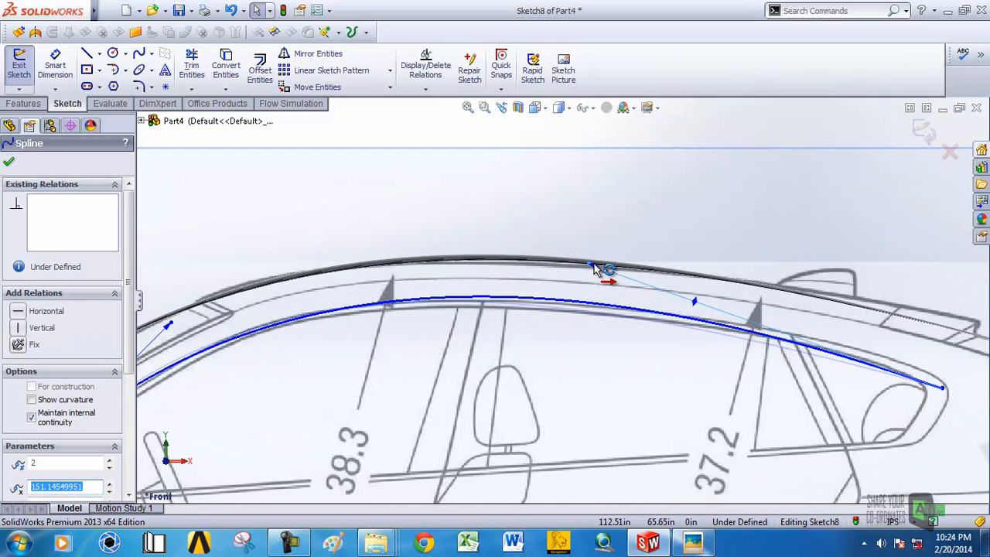
Refine the window spline's front and rear tangent handles against the side blueprint, and exit the sketch.
scroll(346, 354, "down", 2)
left_click_drag(373, 312, 357, 306)
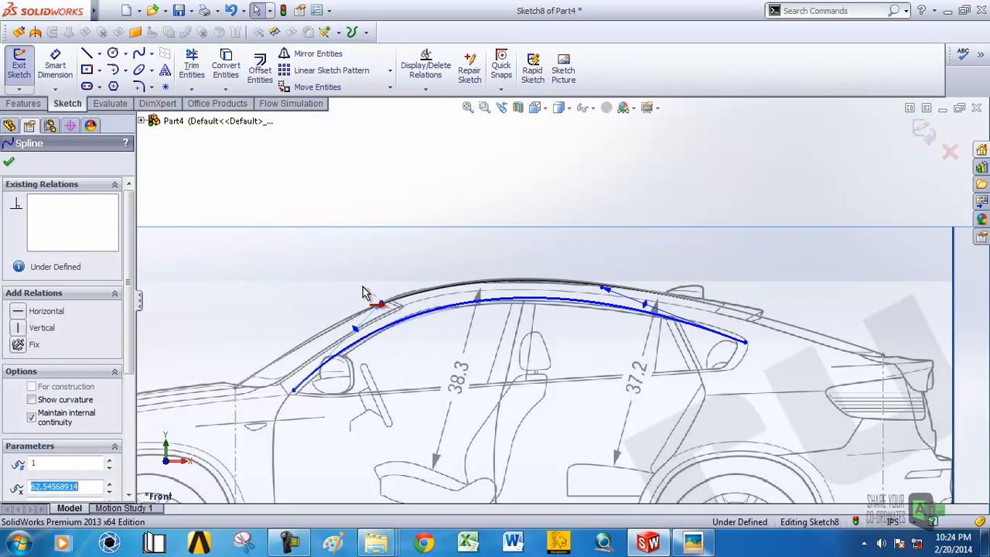
scroll(664, 367, "up", 4)
scroll(642, 331, "down", 5)
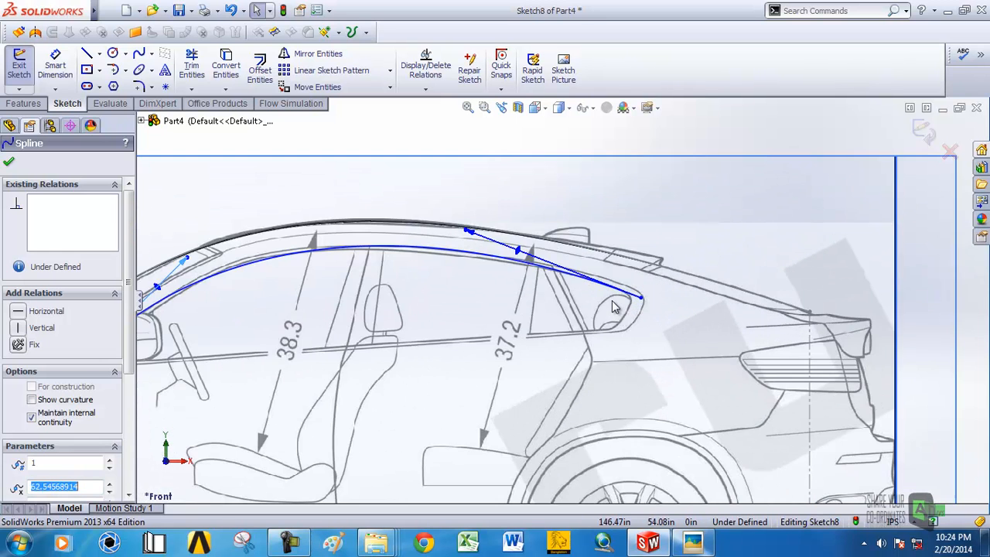
left_click(469, 233)
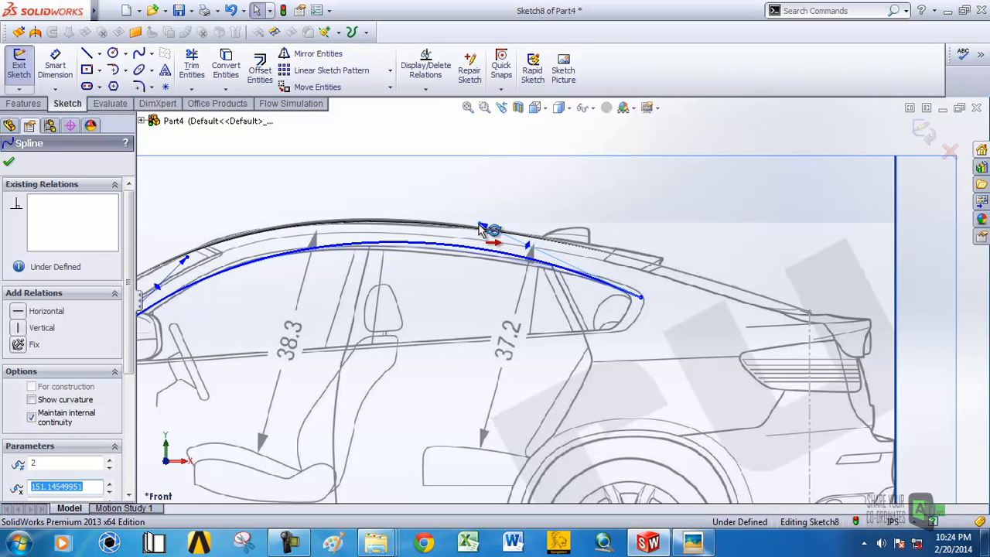
scroll(526, 309, "up", 6)
scroll(485, 293, "down", 2)
mouse_move(484, 294)
middle_mouse_down()
mouse_move(493, 296)
mouse_move(482, 295)
middle_mouse_up()
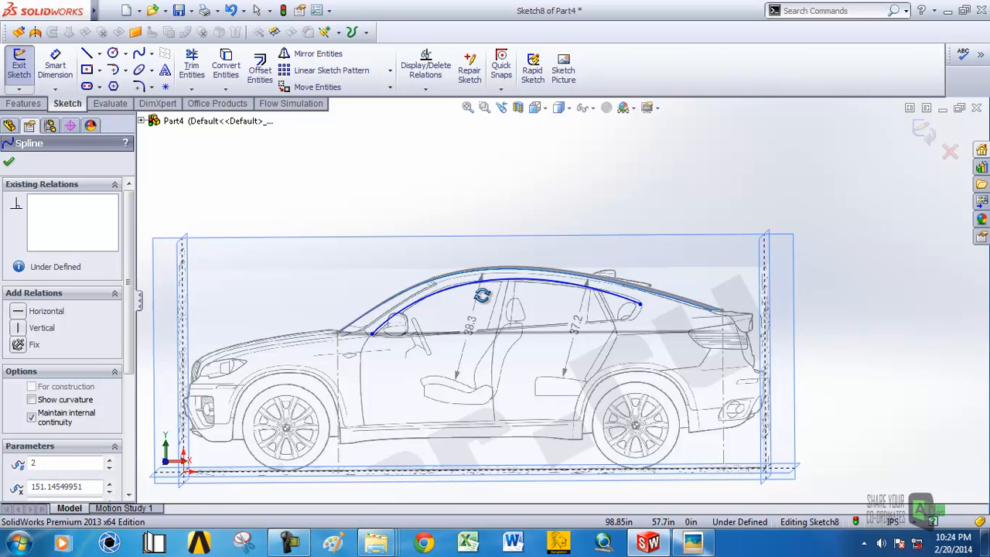
scroll(552, 323, "up", 1)
middle_click_drag(552, 325, 563, 328)
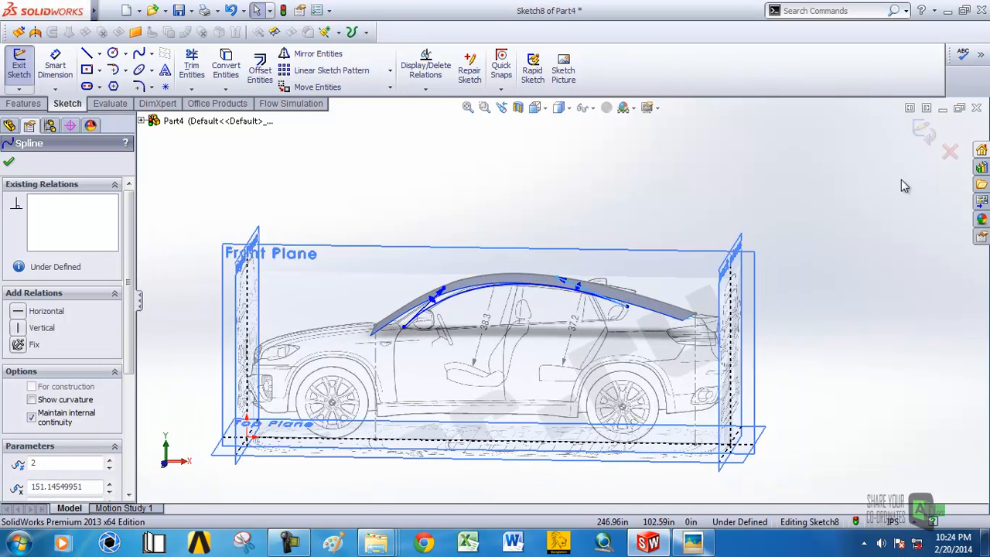
left_click(921, 133)
Start a new sketch on the Top Plane and view the side window area of the top blueprint from above.
scroll(524, 324, "up", 5)
left_click(541, 214)
middle_click_drag(541, 214, 544, 394)
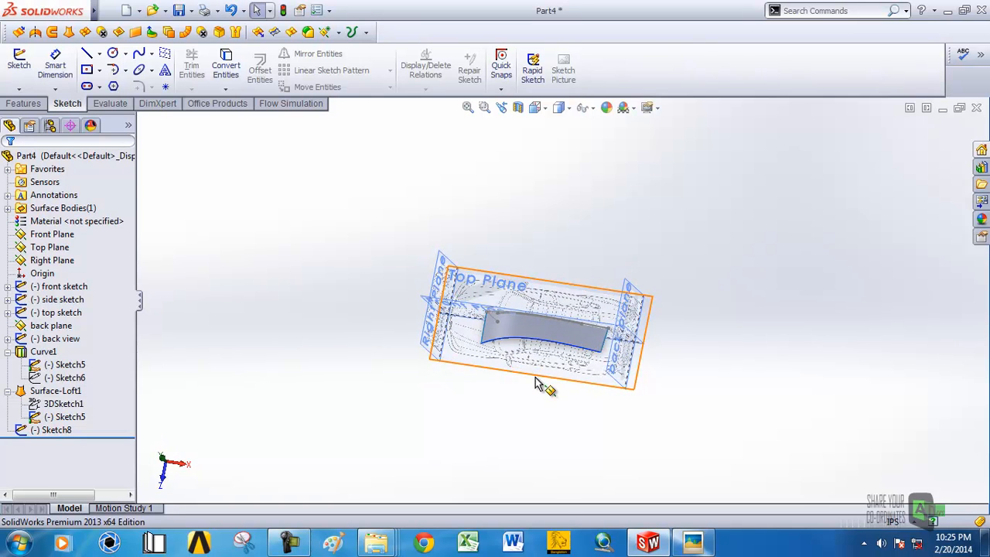
left_click(538, 377)
left_click(574, 336)
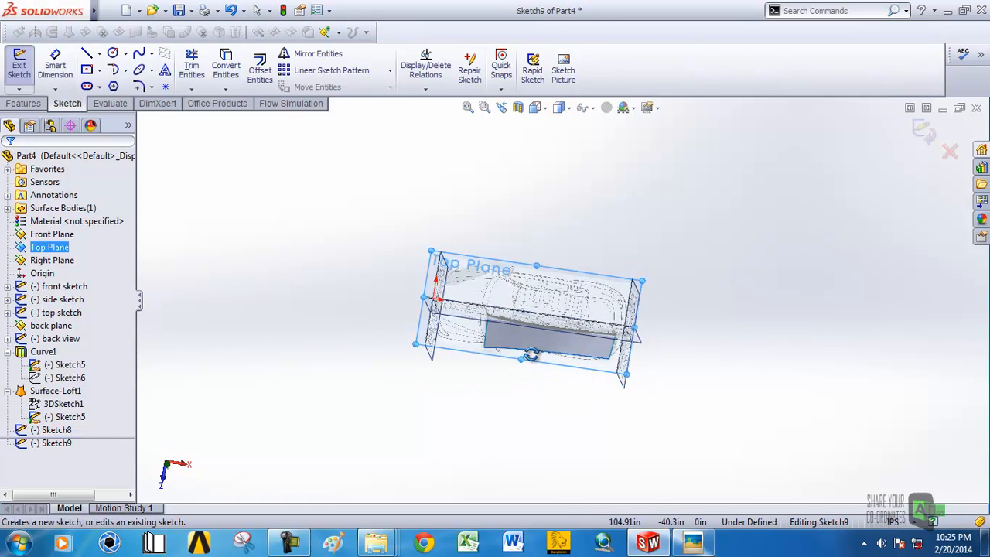
left_click(535, 108)
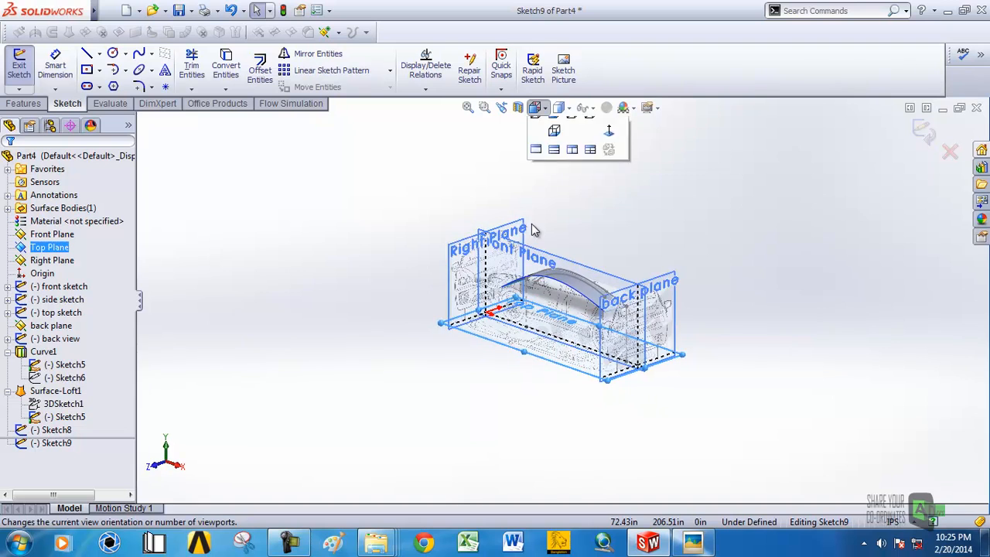
left_click(515, 198)
scroll(560, 357, "down", 6)
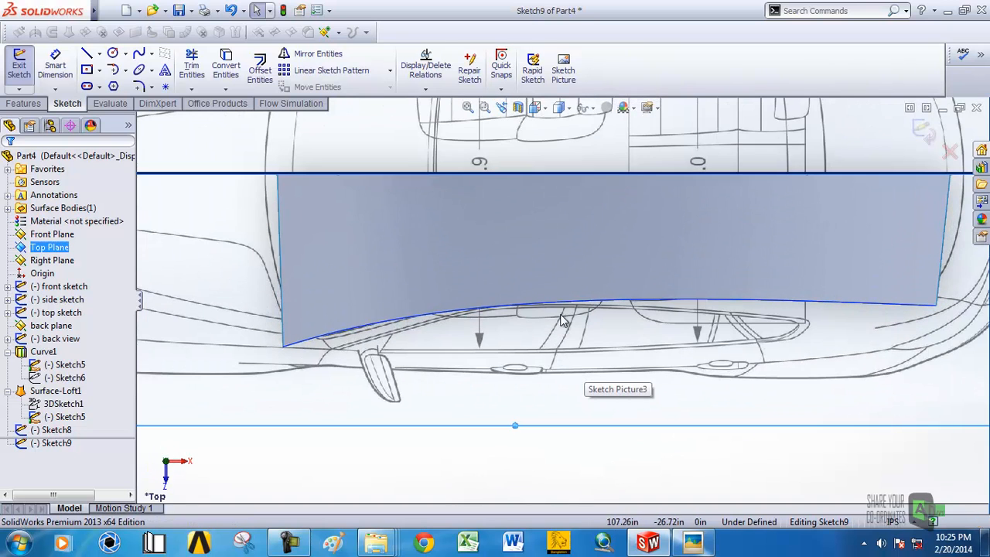
scroll(553, 317, "down", 2)
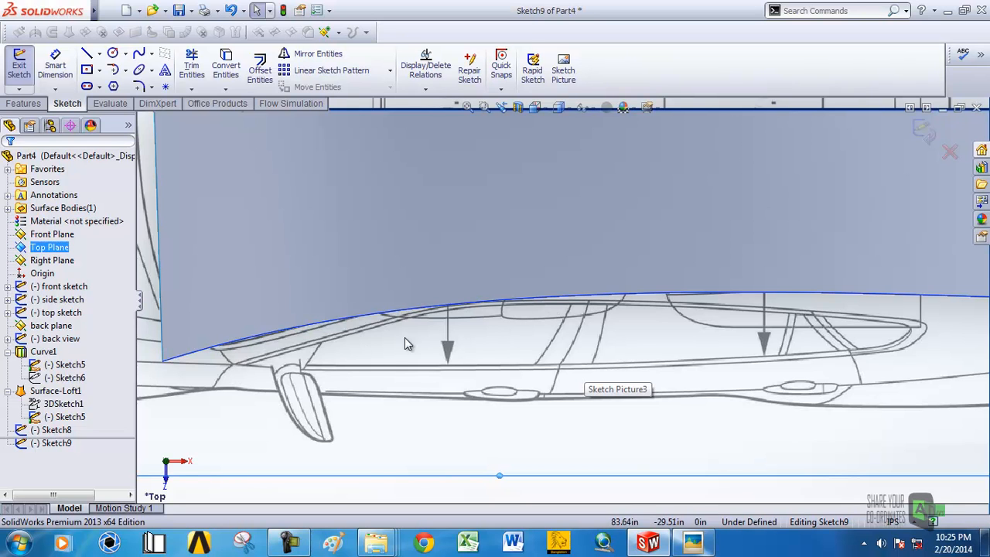
scroll(623, 354, "up", 5)
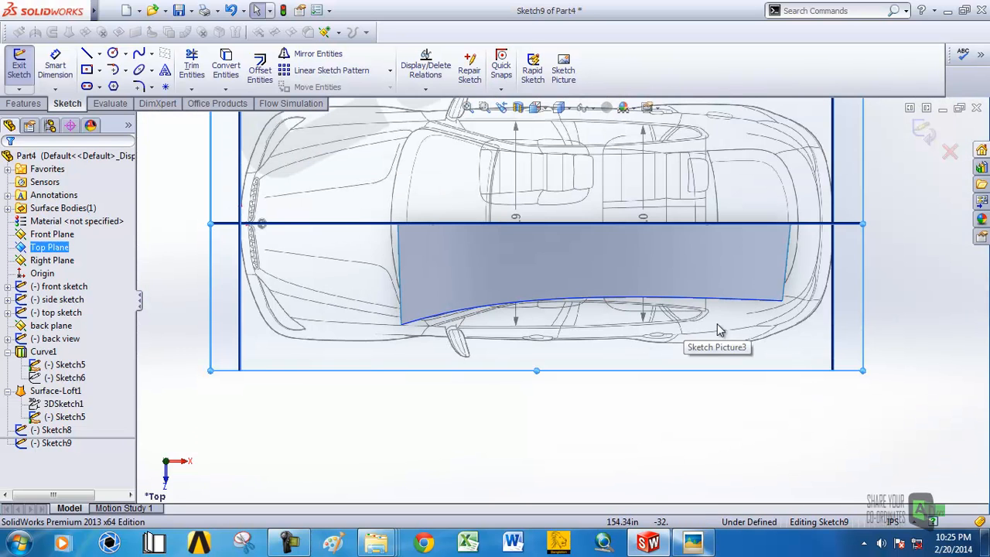
Draw a two-point spline from the front corner to the rear tip of the side windows on the top blueprint.
left_click(140, 54)
scroll(464, 340, "down", 4)
left_click(427, 303)
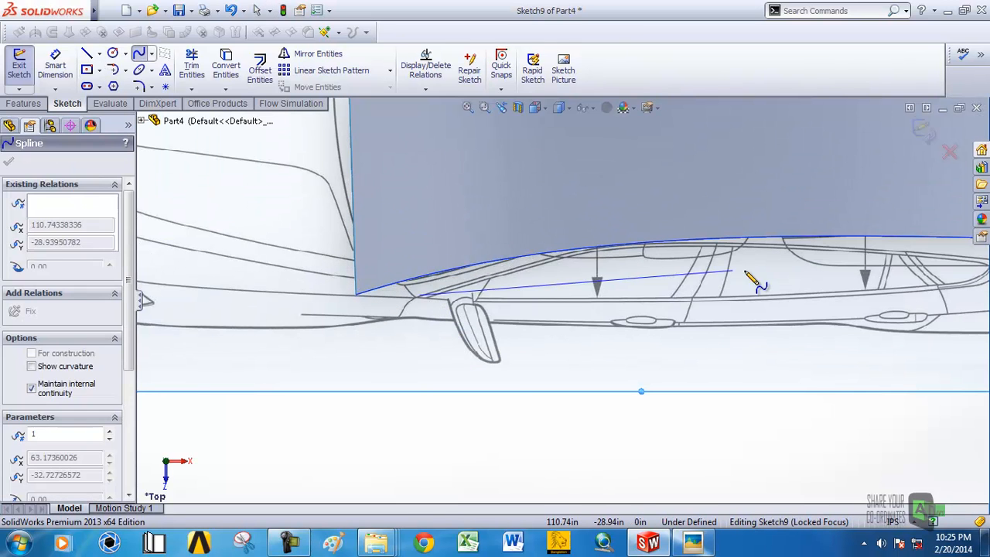
scroll(882, 285, "up", 1)
left_click(864, 276)
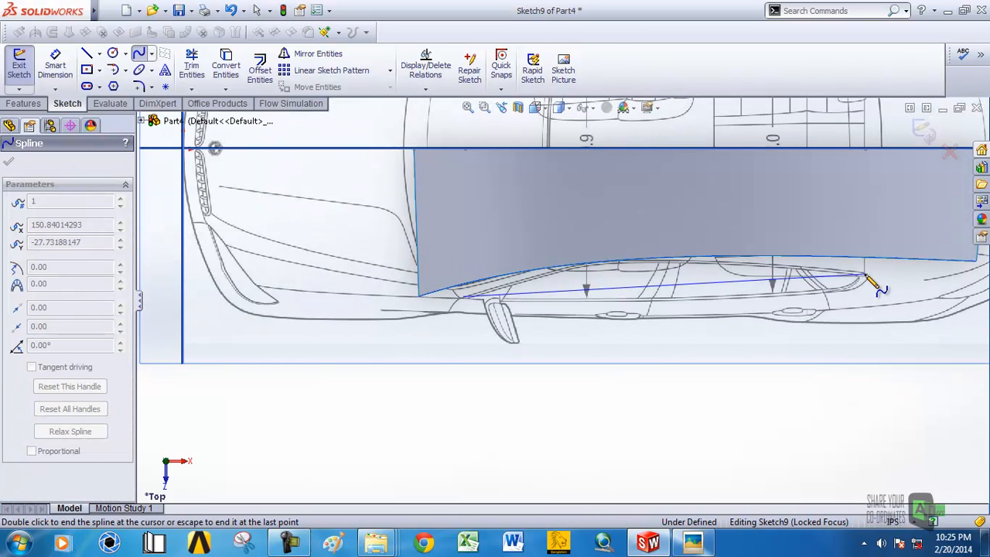
right_click(870, 276)
left_click(897, 193)
Bend the top-view spline with its front tangent handle to follow the upper window edge, and exit the sketch.
left_click(618, 290)
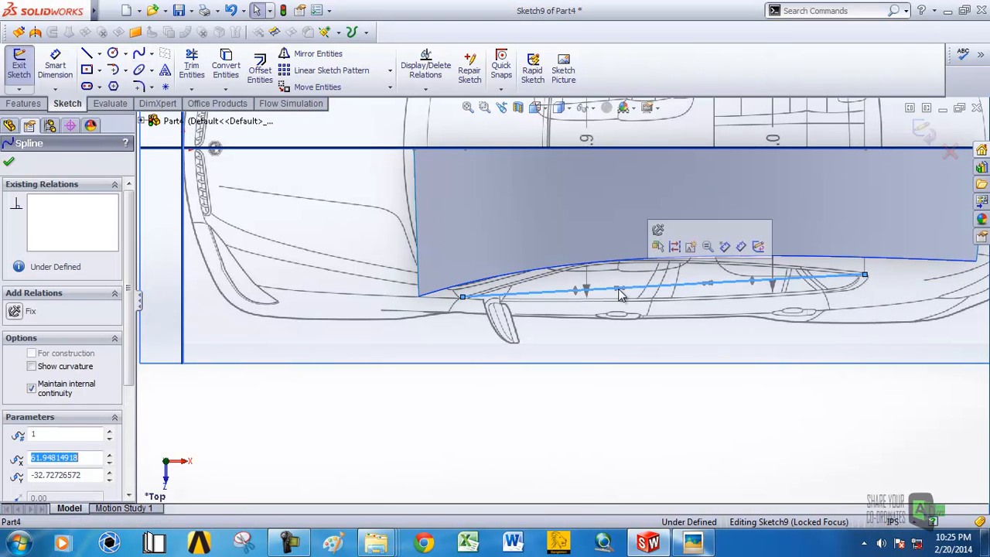
left_click_drag(616, 287, 594, 263)
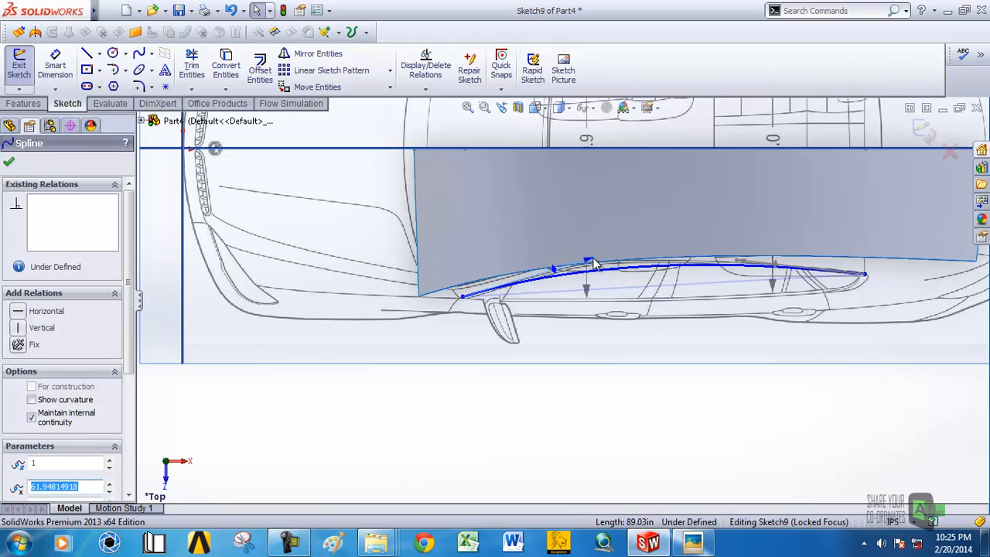
scroll(773, 369, "up", 2)
left_click(748, 404)
mouse_move(747, 407)
middle_mouse_down()
mouse_move(719, 313)
mouse_move(688, 377)
middle_mouse_up()
scroll(742, 317, "up", 3)
left_click(923, 132)
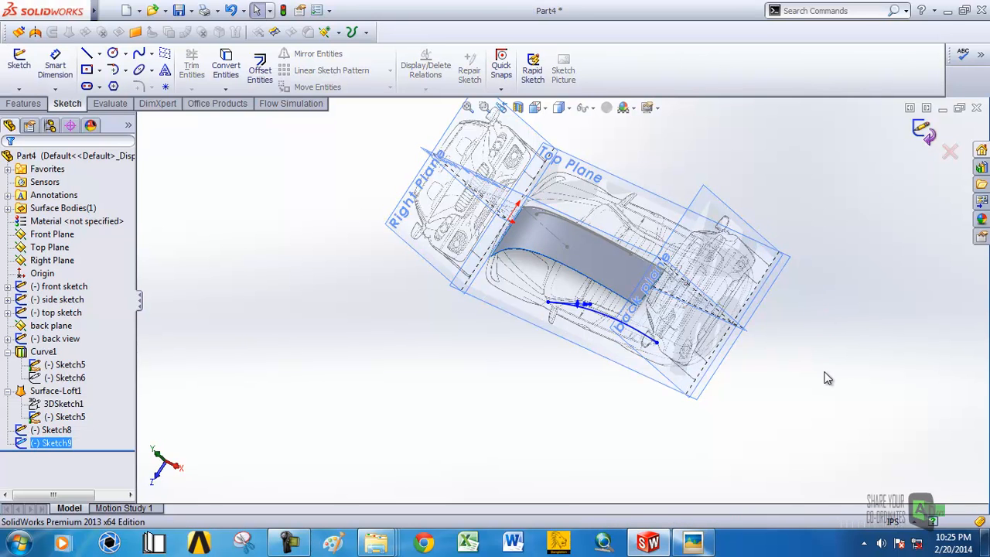
Create a projected curve from the side-view and top-view window sketches, using the Sketch on sketch projection type.
middle_click_drag(806, 397, 592, 395)
left_click(57, 442)
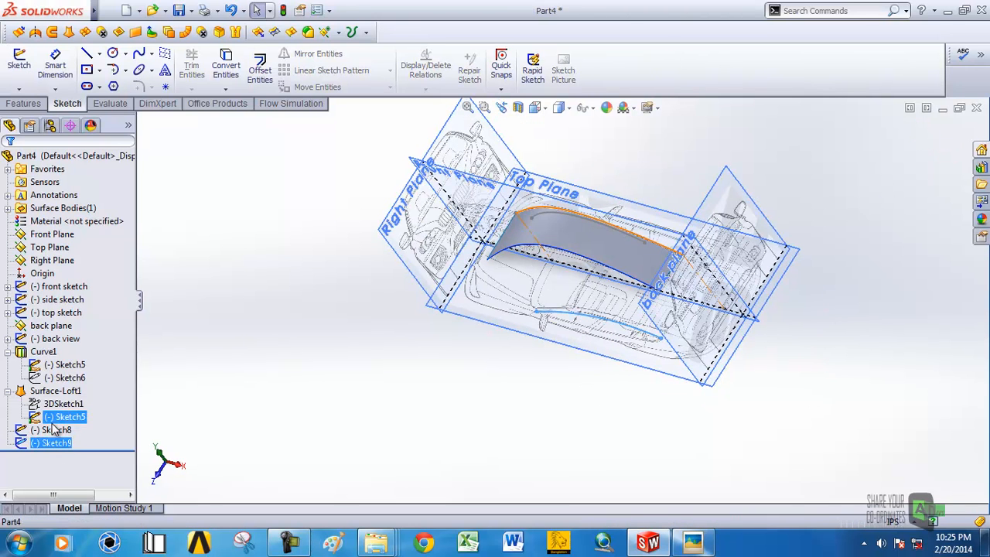
key("ctrl+7")
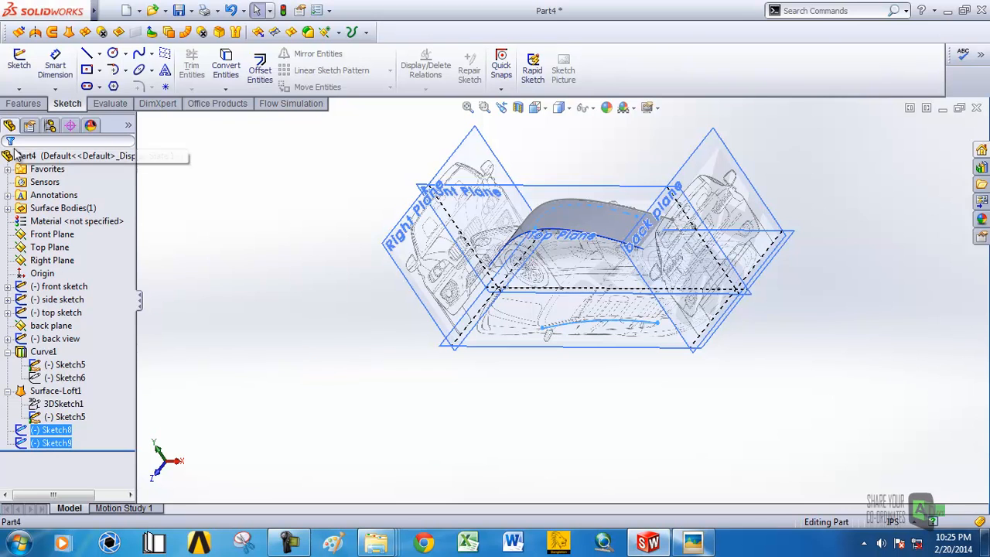
left_click(22, 104)
left_click(554, 90)
left_click(617, 89)
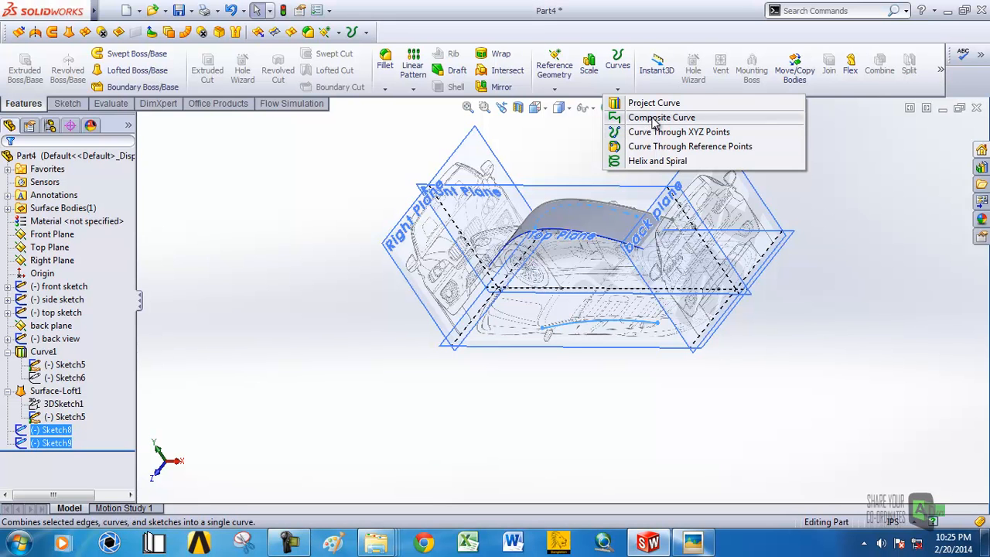
left_click(649, 103)
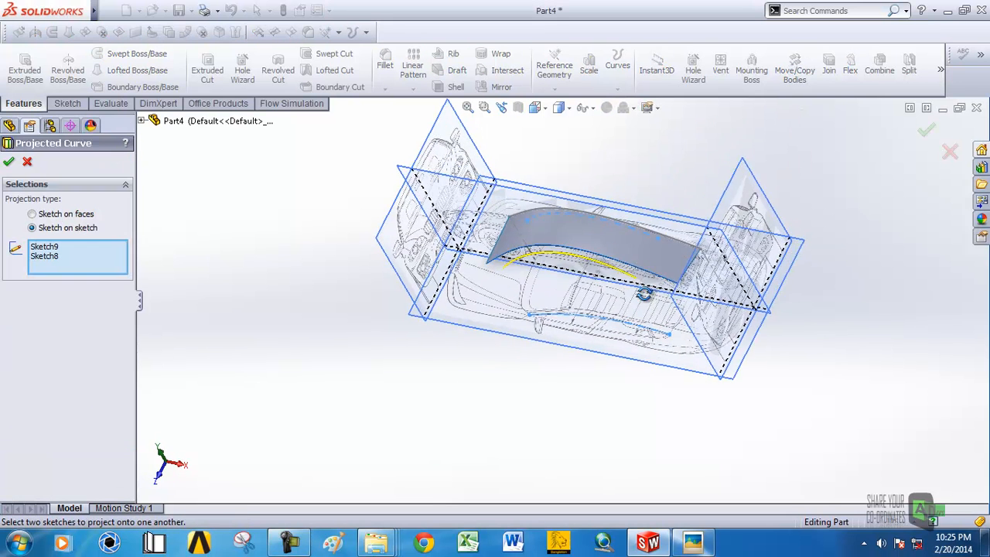
left_click(9, 162)
middle_click_drag(479, 232, 619, 199)
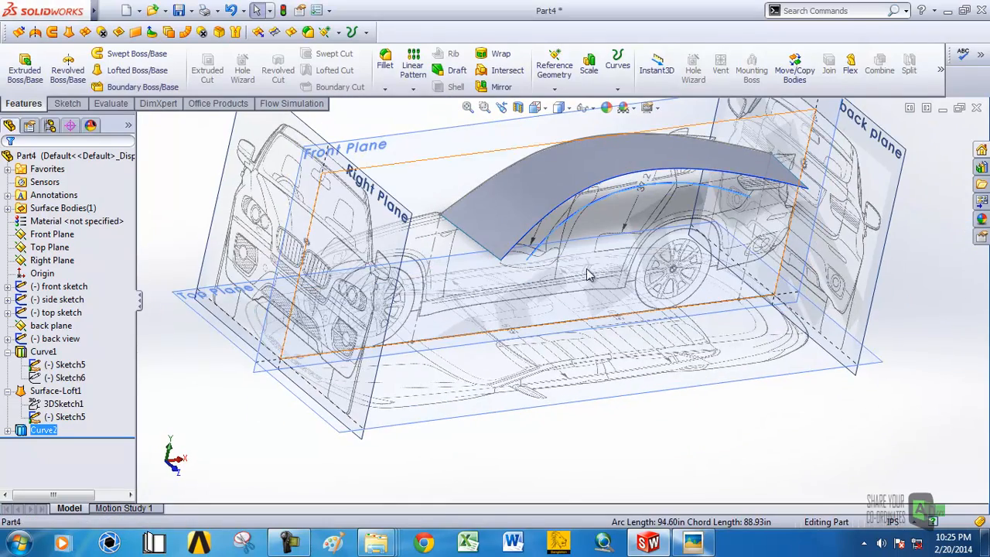
middle_click_drag(817, 420, 430, 214)
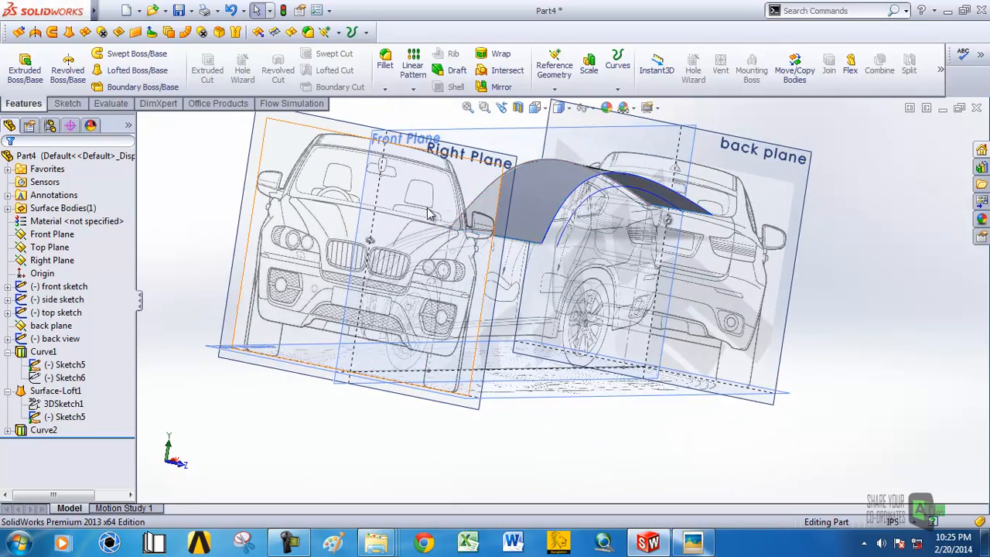
key("f")
Start a 3D sketch, convert the projected window curve into it with Convert Entities, and exit the sketch.
left_click(67, 103)
left_click(20, 103)
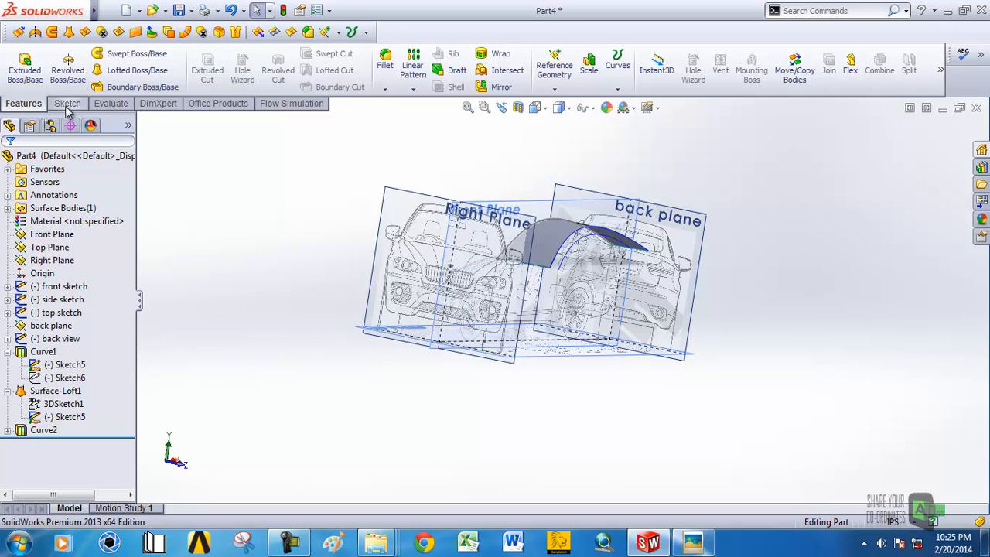
left_click(67, 104)
left_click(18, 89)
left_click(43, 117)
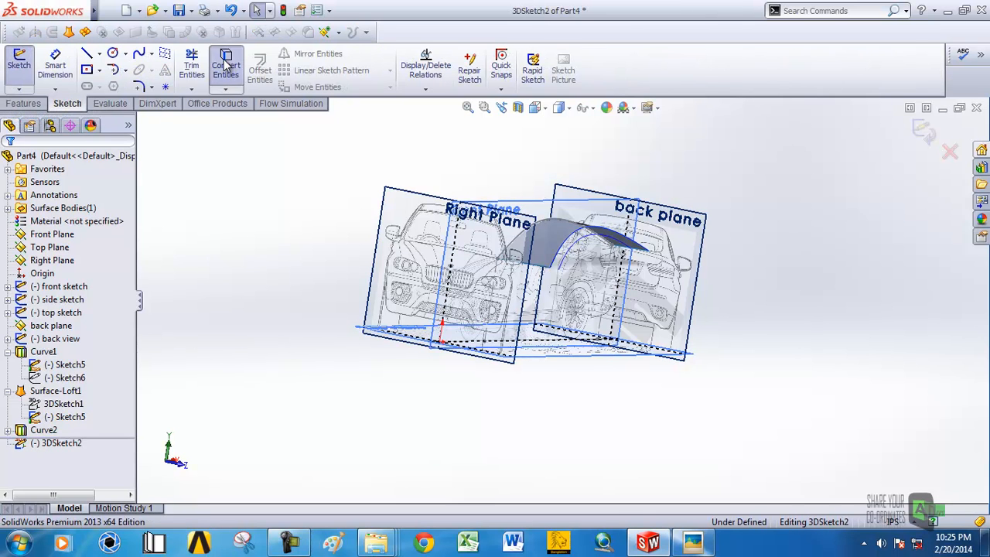
left_click(226, 65)
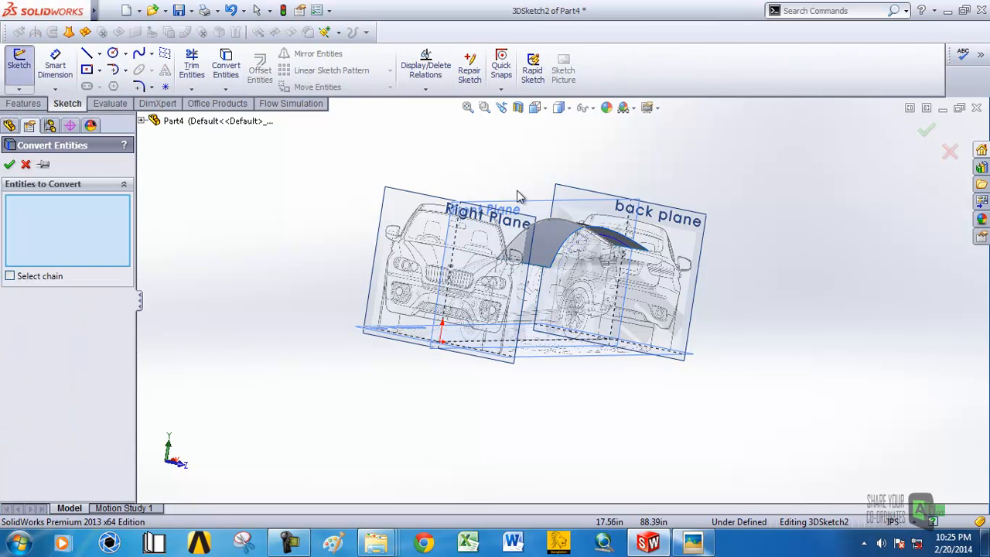
left_click(613, 246)
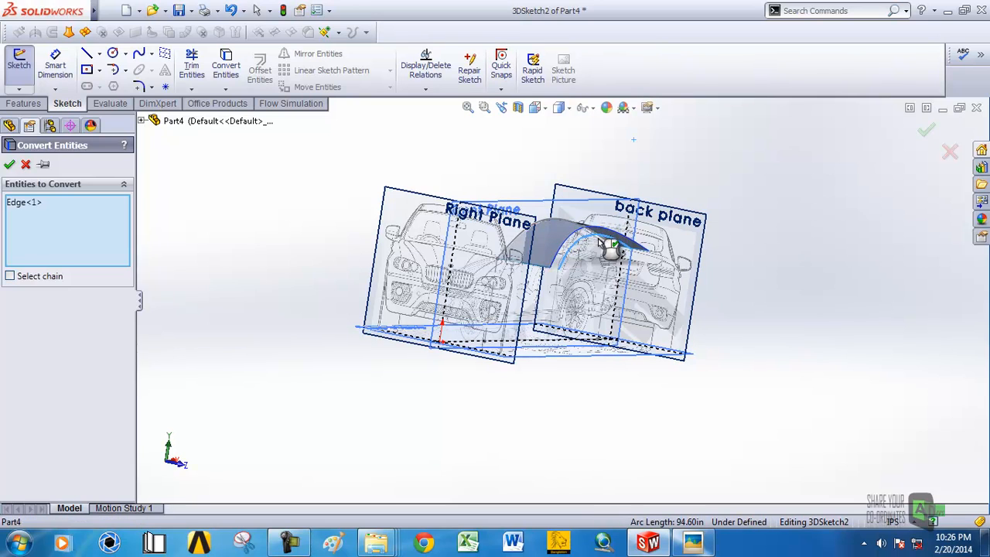
left_click(9, 166)
middle_click_drag(296, 238, 267, 302)
scroll(630, 263, "down", 3)
scroll(630, 263, "down", 3)
middle_click_drag(630, 263, 495, 309)
scroll(560, 240, "up", 3)
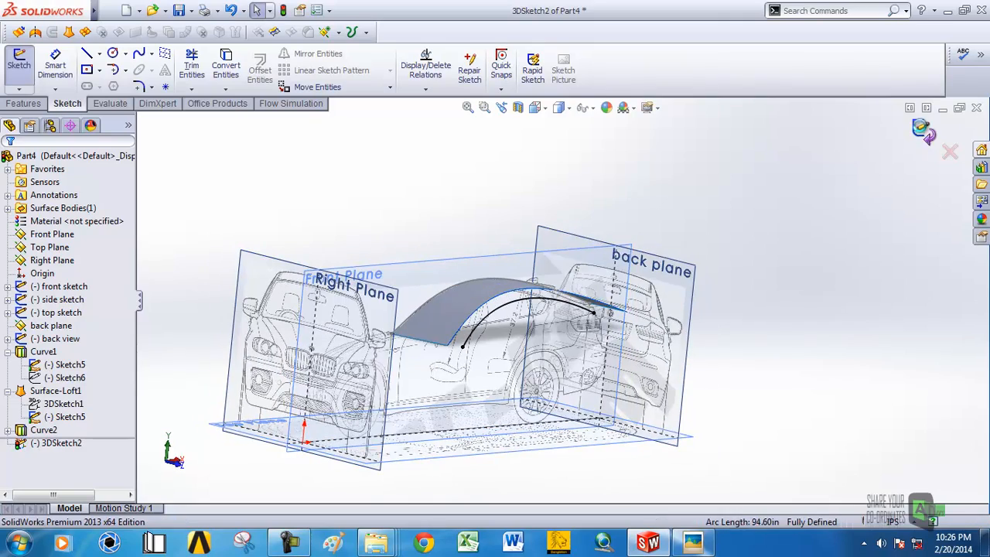
left_click(920, 131)
Examine the roof surface and the converted window curve against the side blueprint from close up and several angles.
scroll(406, 347, "down", 5)
middle_click_drag(558, 315, 561, 300)
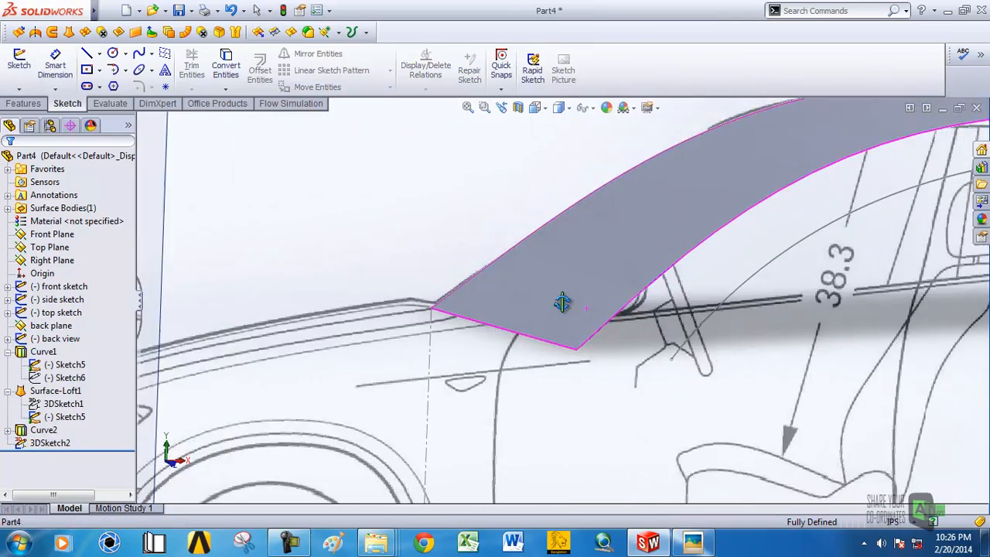
scroll(562, 300, "up", 4)
middle_click_drag(686, 318, 624, 384)
scroll(662, 345, "up", 2)
scroll(625, 385, "down", 3)
scroll(610, 377, "up", 5)
middle_click_drag(596, 249, 594, 230)
key("ctrl+1")
Start a new sketch on the Front Plane with the Spline tool, facing the side blueprint.
left_click(537, 189)
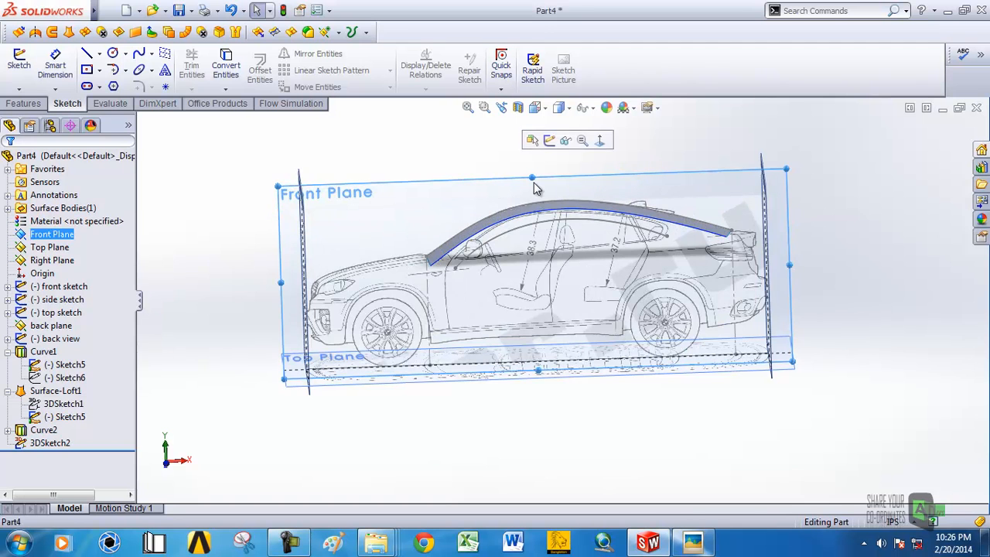
left_click(549, 141)
left_click(138, 52)
left_click(535, 108)
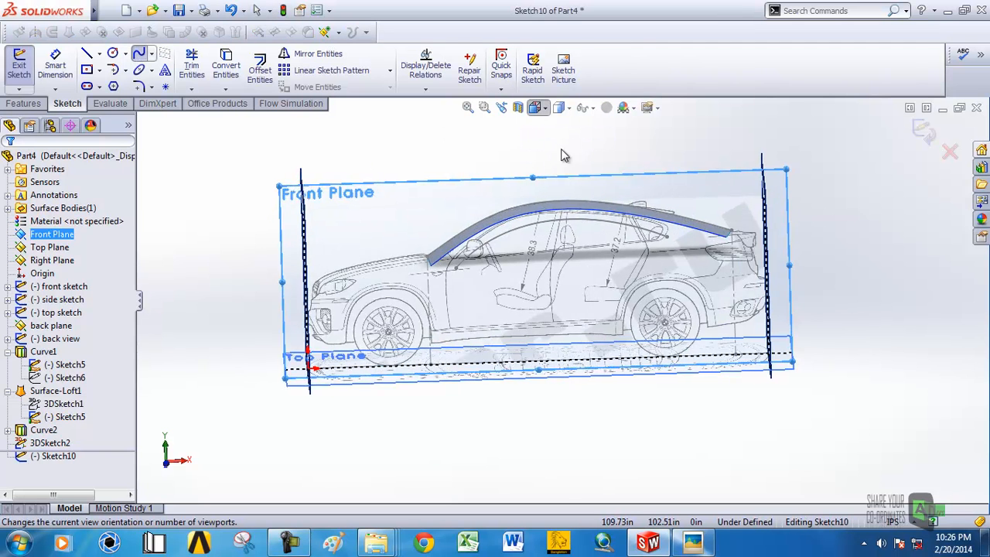
left_click(508, 309)
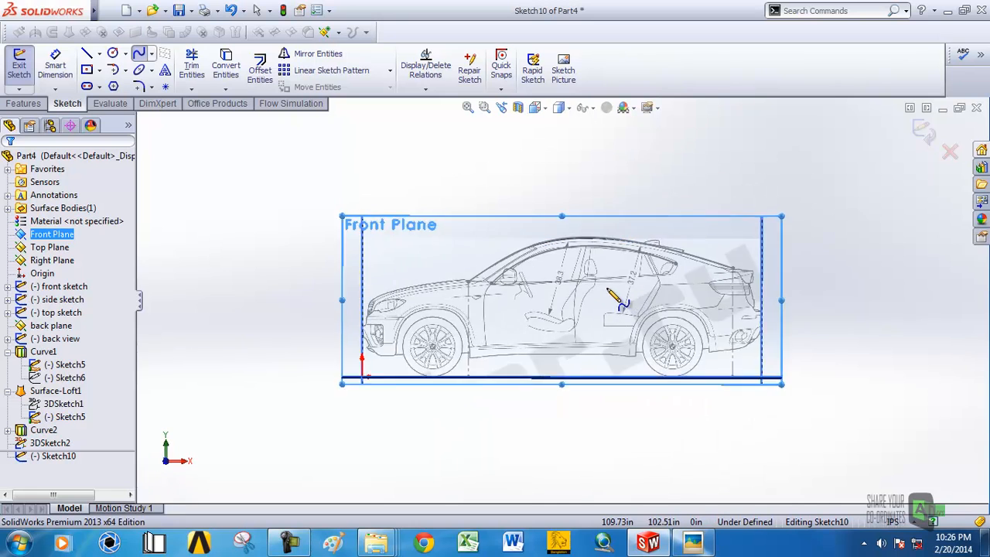
Draw a two-point spline from the front corner to the rear tip of the side windows on the side blueprint.
scroll(554, 283, "down", 2)
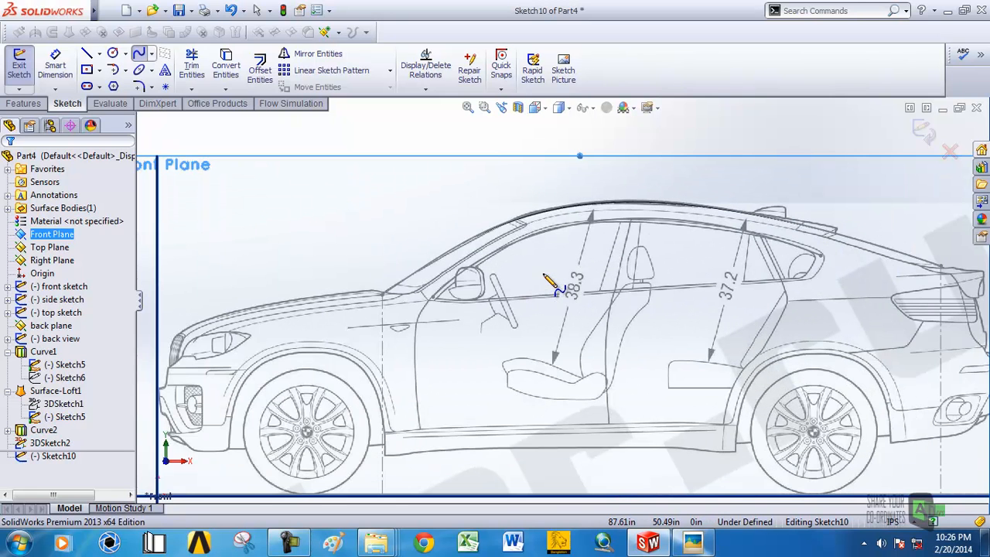
left_click(432, 297)
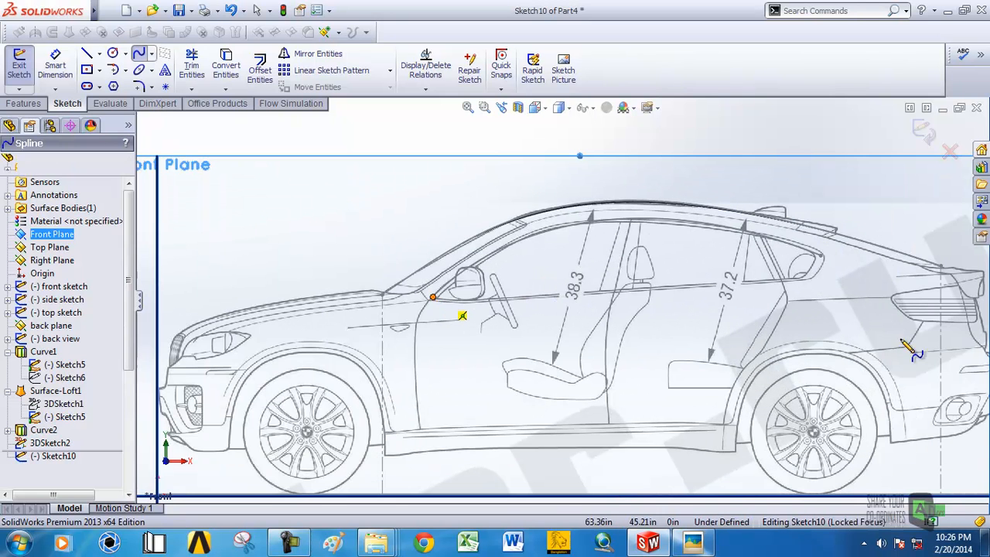
right_click(819, 257)
left_click(835, 189)
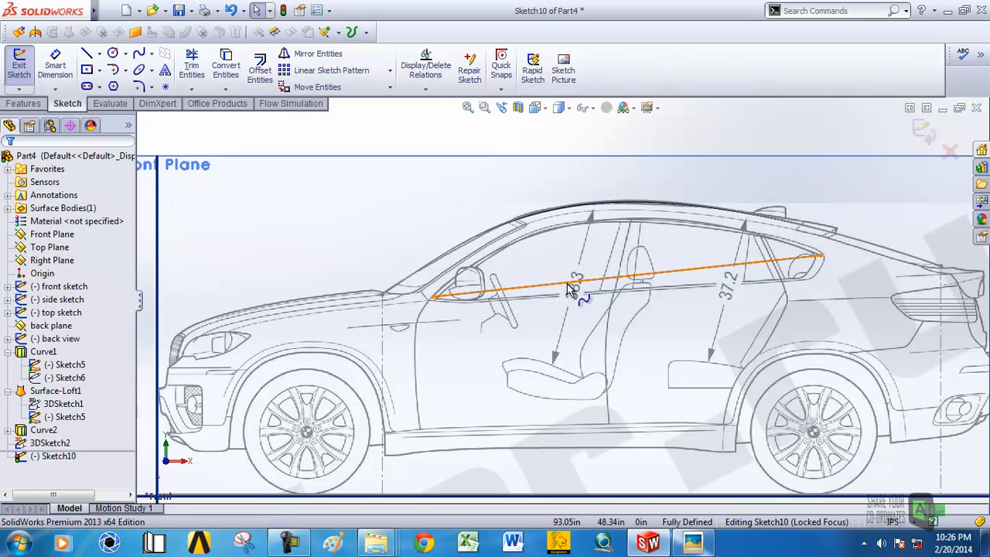
Bend the spline downward with its front tangent handle to follow the lower window edge.
left_click(569, 284)
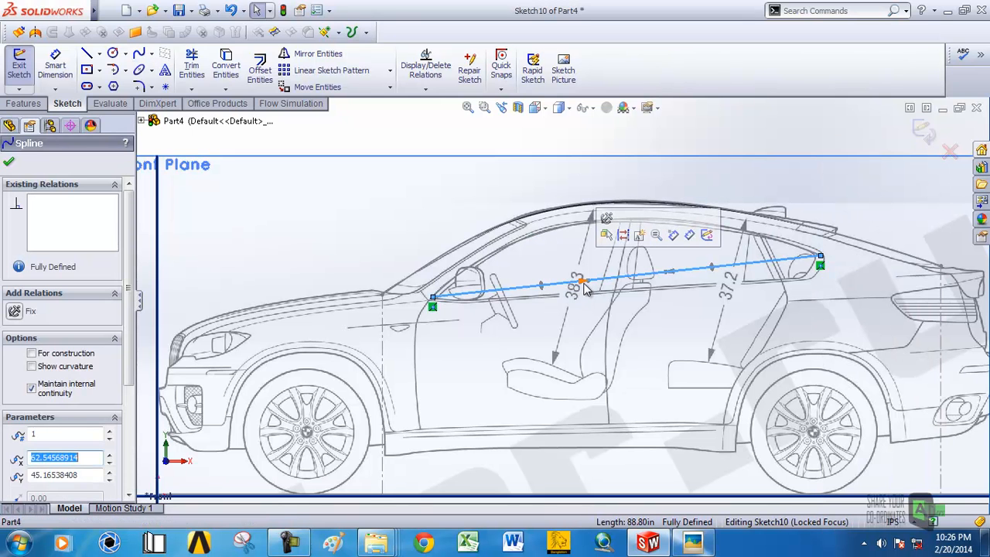
left_click_drag(586, 289, 595, 308)
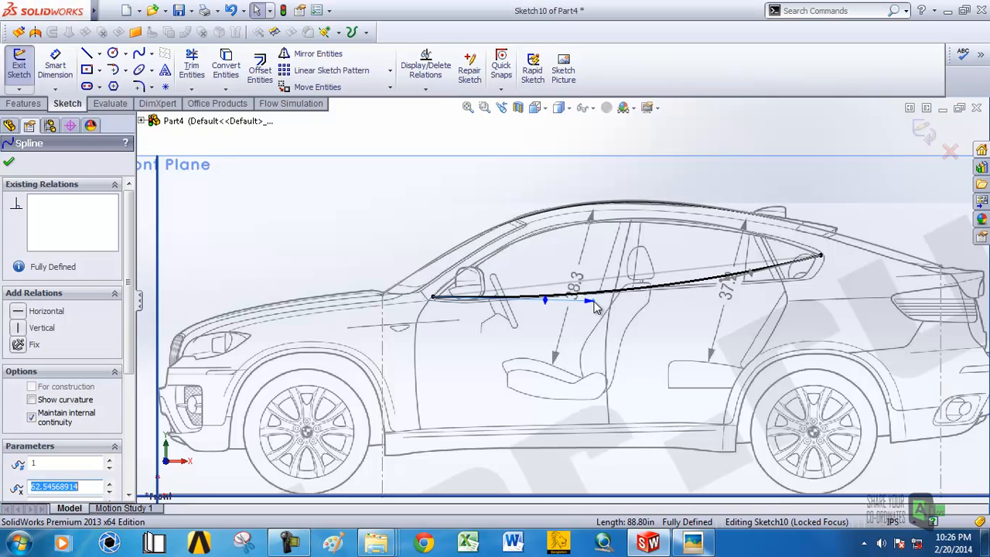
scroll(765, 277, "up", 4)
left_click(714, 167)
scroll(560, 313, "down", 4)
scroll(763, 257, "down", 3)
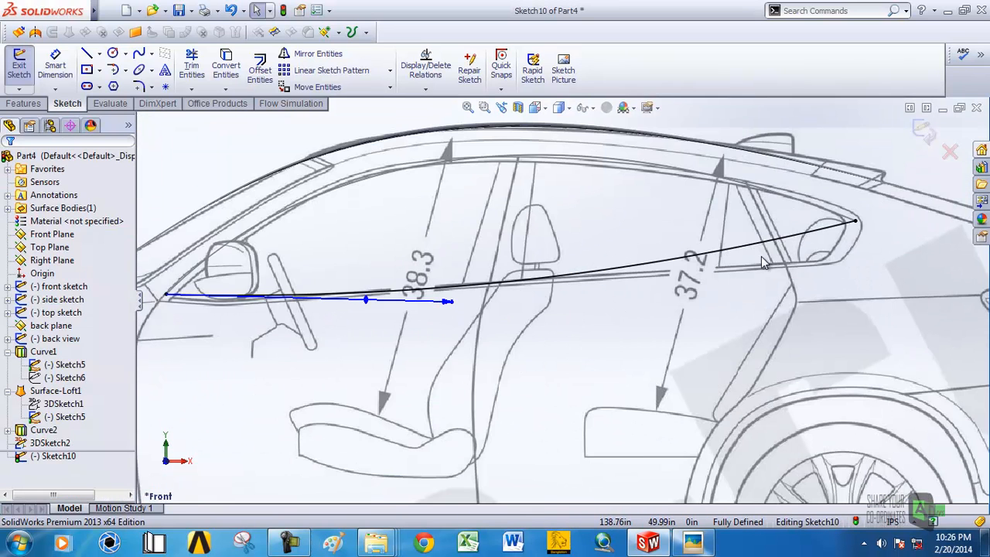
Adjust the spline's rear tangent handle to match the lower window edge near the rear tip.
left_click(764, 248)
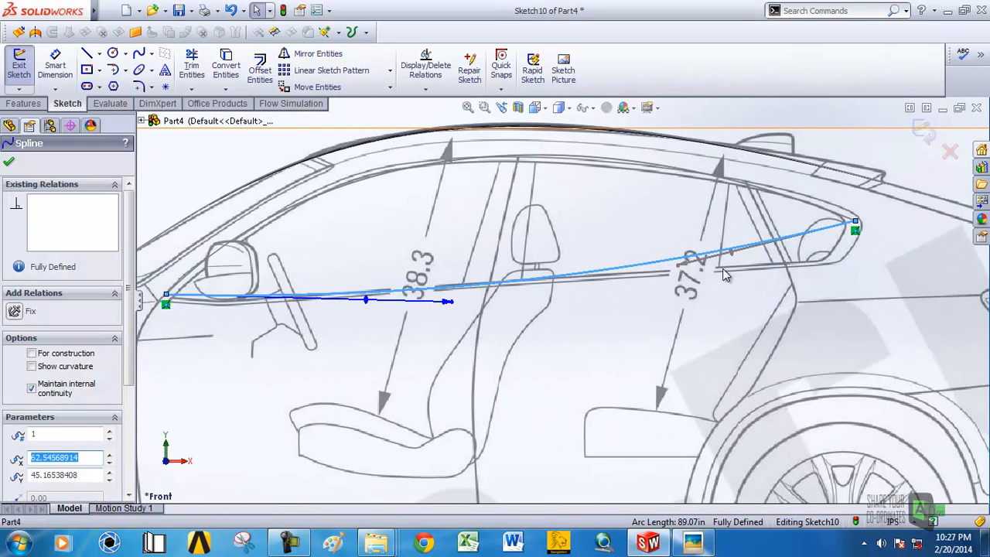
left_click_drag(678, 267, 715, 279)
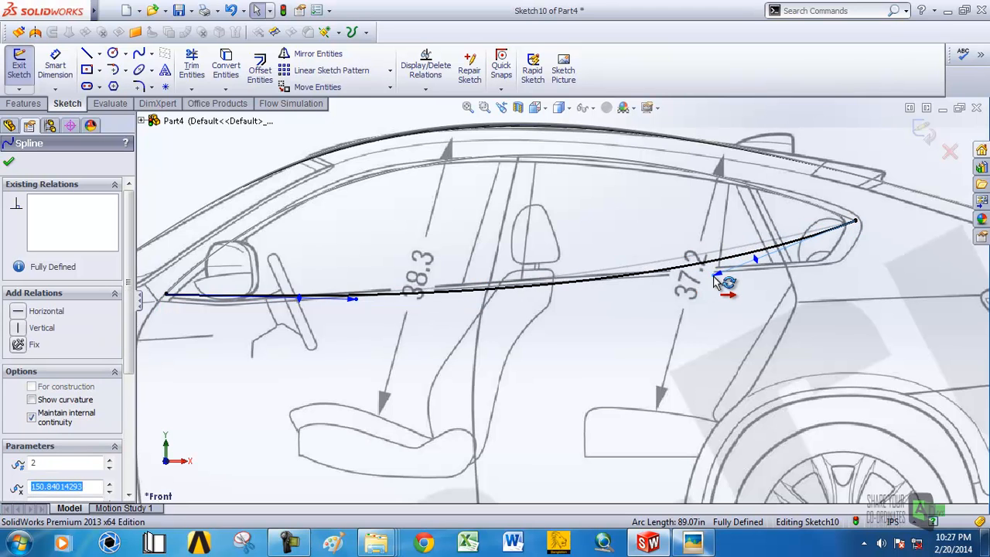
scroll(746, 229, "up", 3)
left_click(730, 146)
scroll(671, 282, "down", 3)
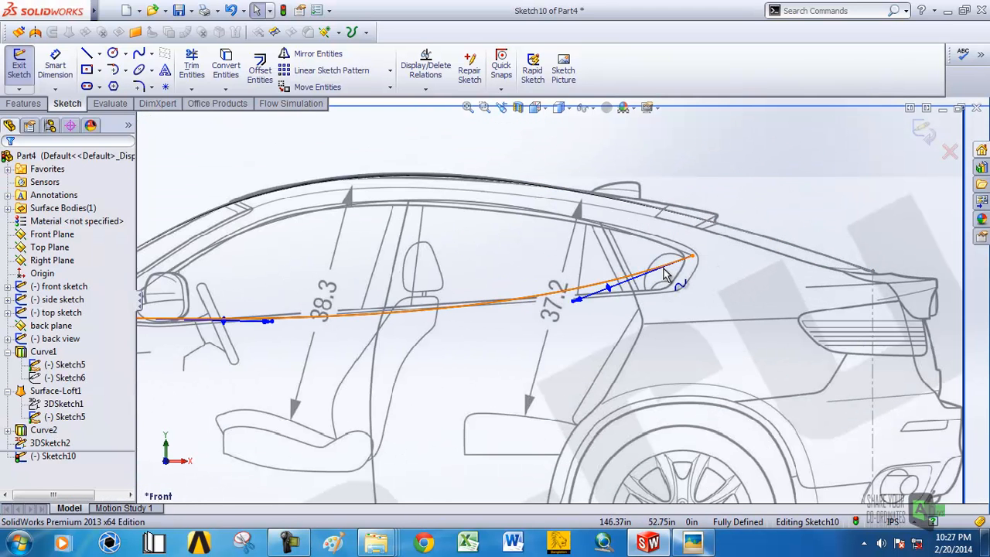
Try to make the lower spline tangent to the upper window curve, and reshape it with the front handle.
left_click(663, 269)
left_click(662, 249, "ctrl")
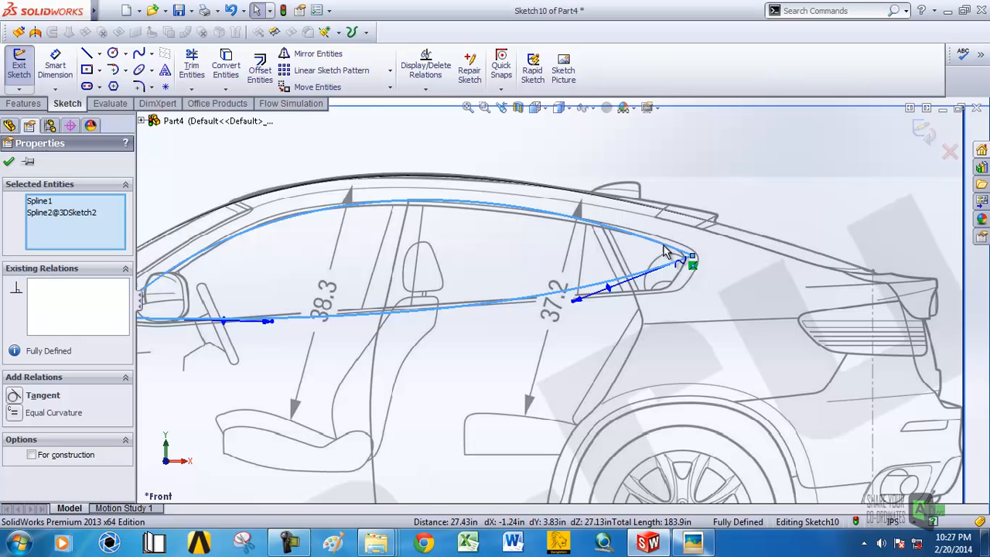
left_click(14, 397)
scroll(452, 369, "up", 3)
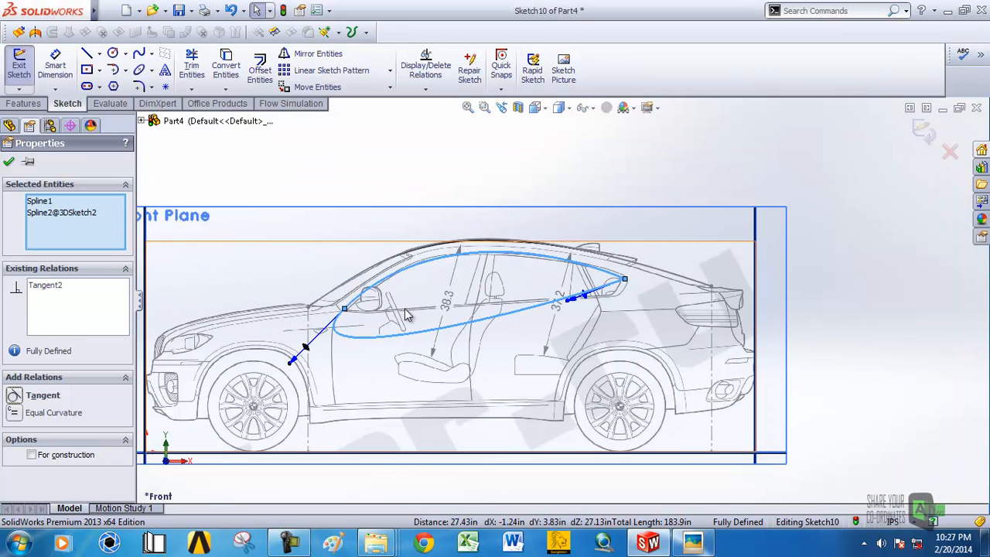
left_click_drag(288, 363, 367, 345)
scroll(634, 221, "up", 4)
left_click(662, 185)
Undo the tangent relation and the handle adjustments until the spline is straight again.
key("ctrl+z")
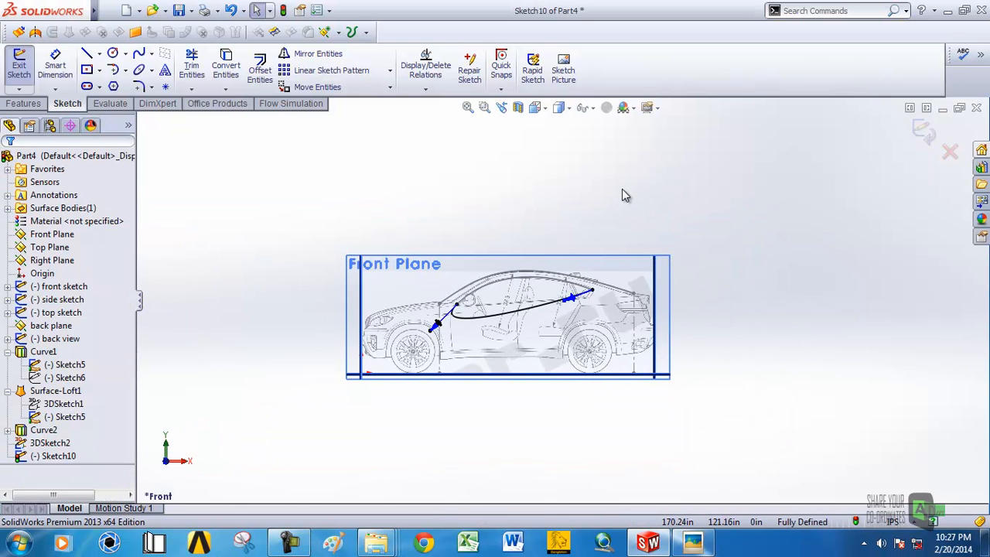
key("ctrl+z")
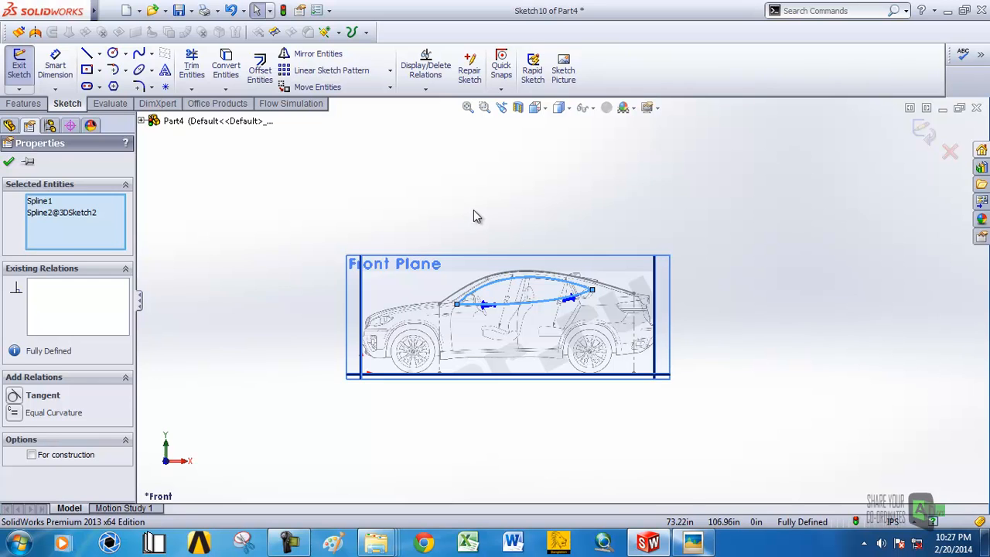
left_click(473, 217)
scroll(549, 294, "down", 6)
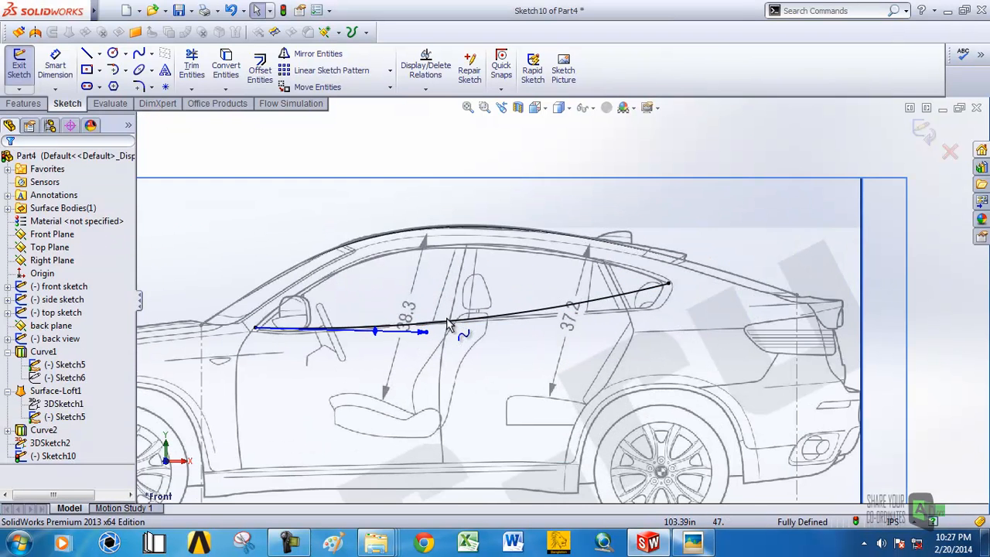
key("ctrl+z")
scroll(562, 297, "up", 1)
scroll(651, 279, "down", 2)
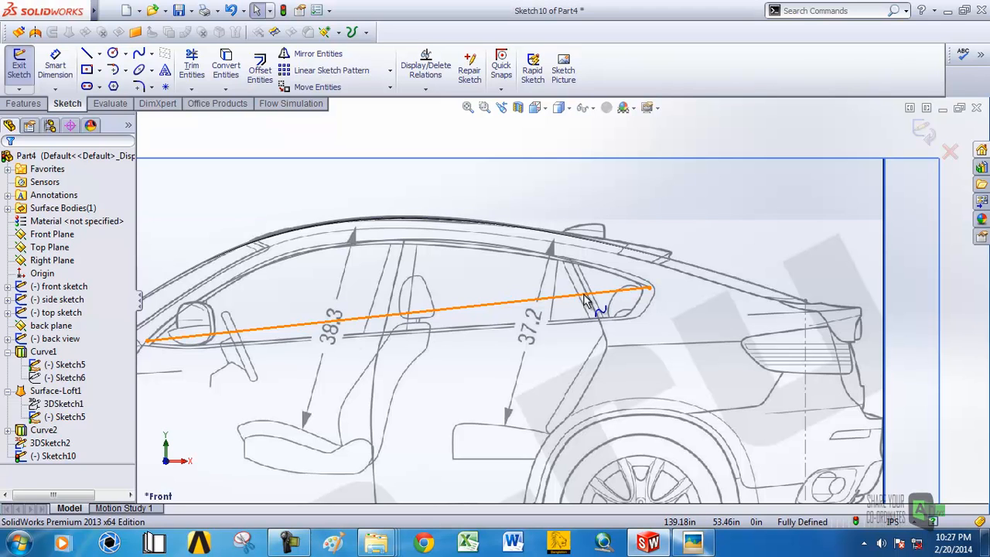
Try a Tangent relation between the straight spline and the upper window curve, and shorten the front tangent handle.
left_click(584, 302)
left_click(579, 282, "ctrl")
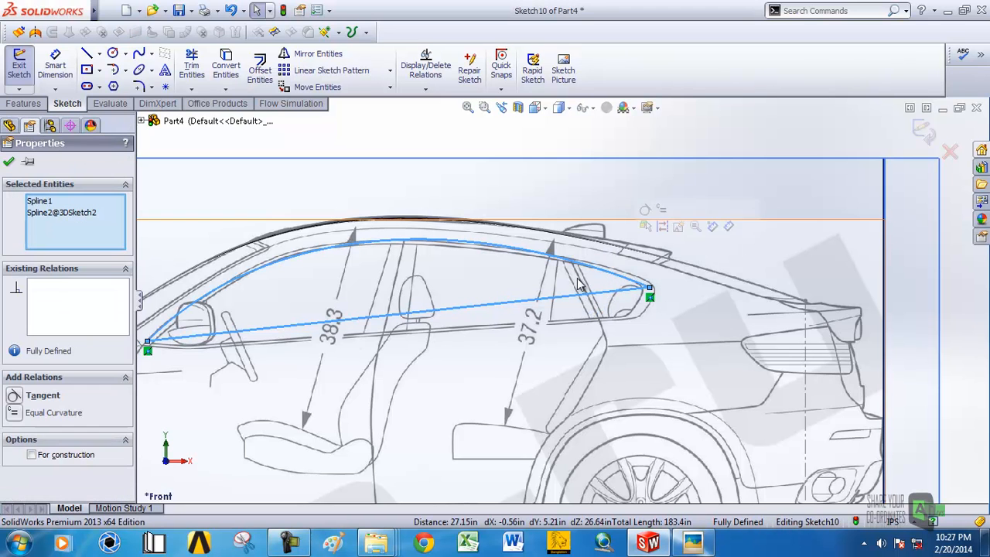
left_click(15, 397)
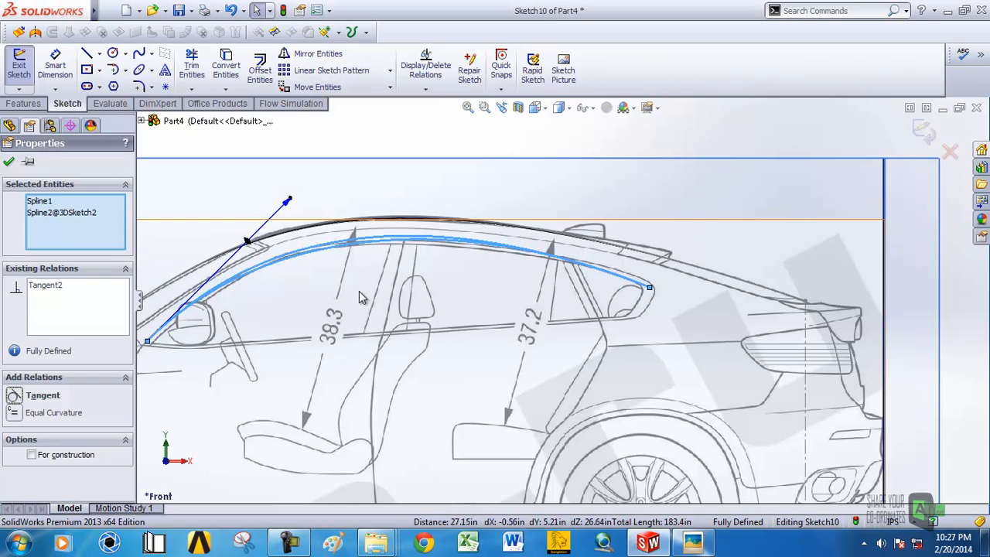
left_click_drag(290, 199, 224, 284)
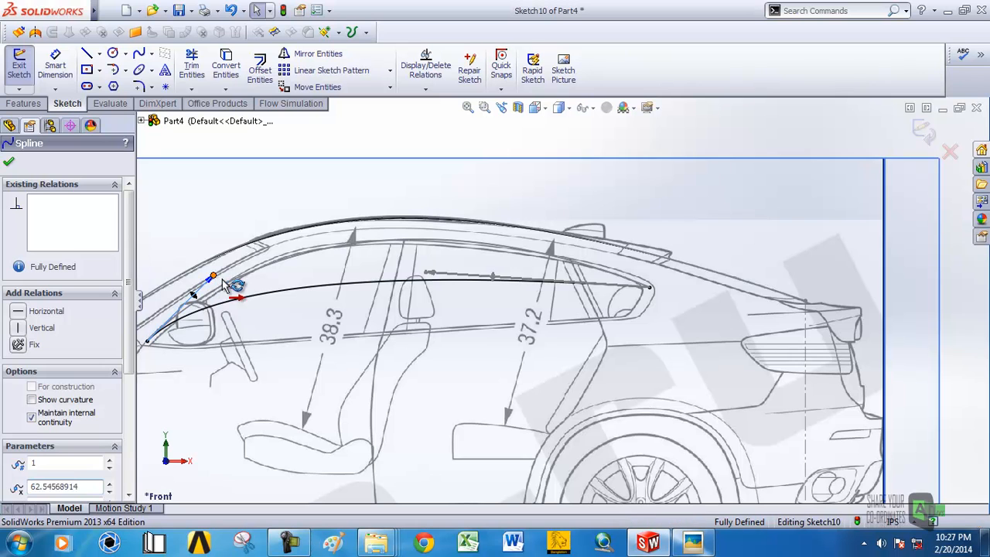
left_click(224, 364)
Undo the front handle change, the tangent relation and the lower window spline itself.
key("ctrl+z")
key("ctrl+z")
key("ctrl+z")
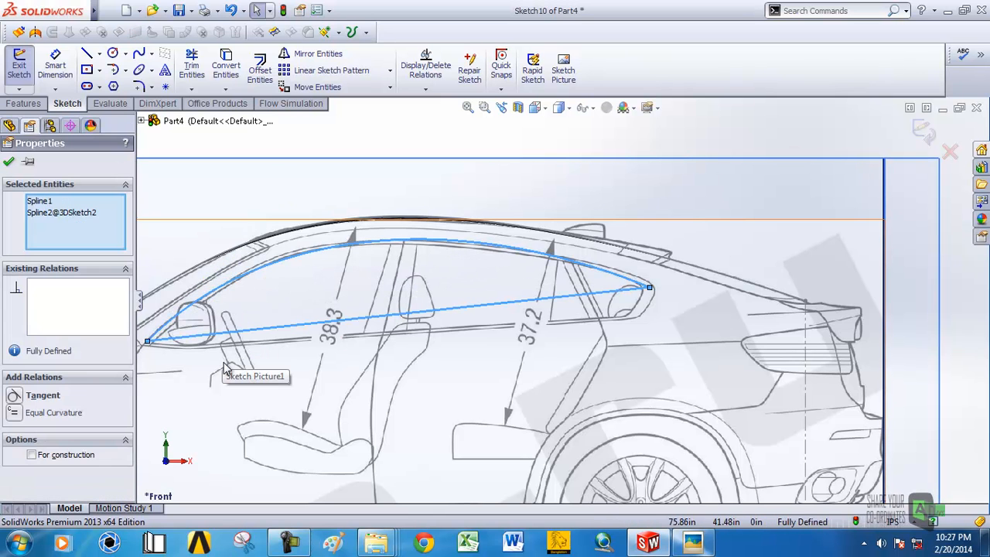
key("ctrl+z")
scroll(411, 167, "up", 4)
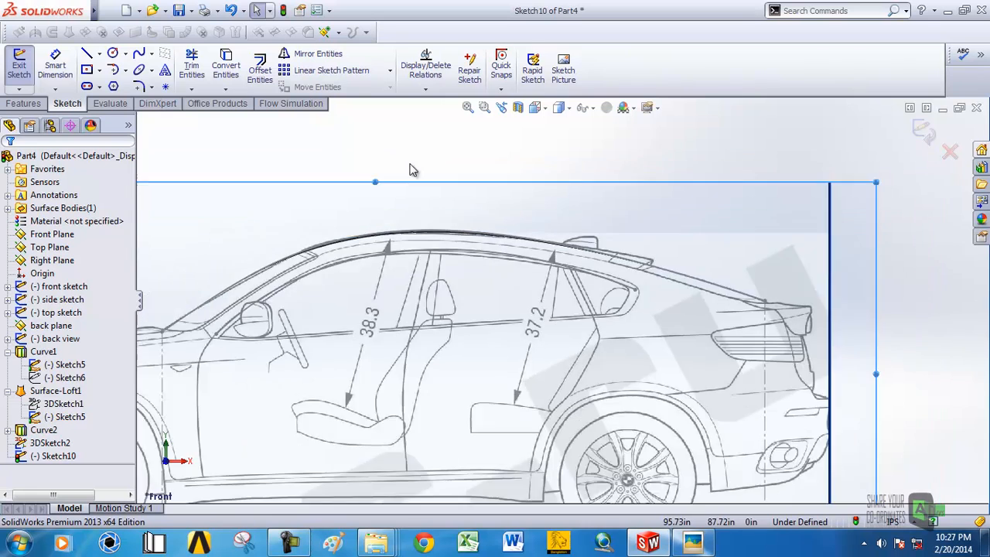
Sketch a straight line along the lower edge of the side windows, from the front window corner to the rear quarter window.
scroll(422, 300, "down", 3)
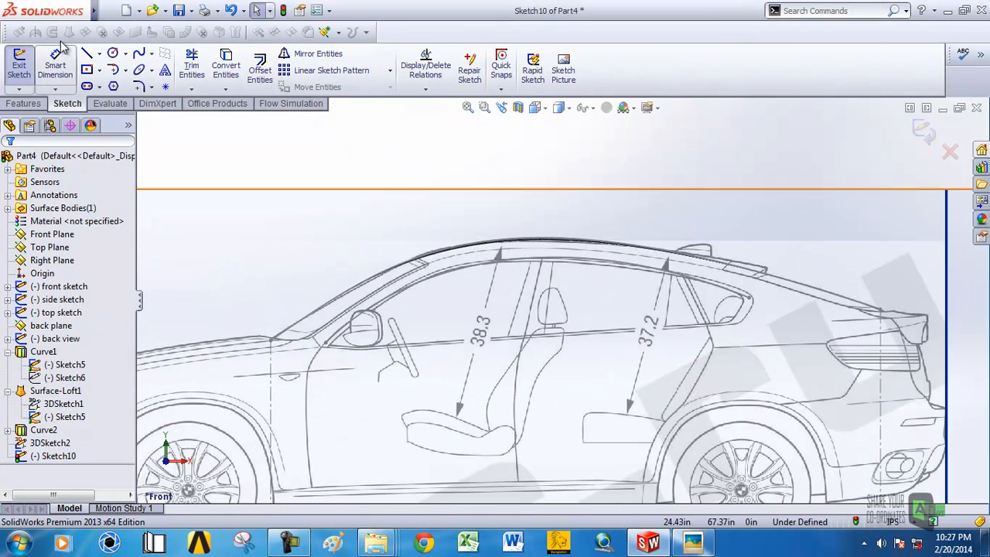
left_click(88, 55)
scroll(352, 363, "down", 3)
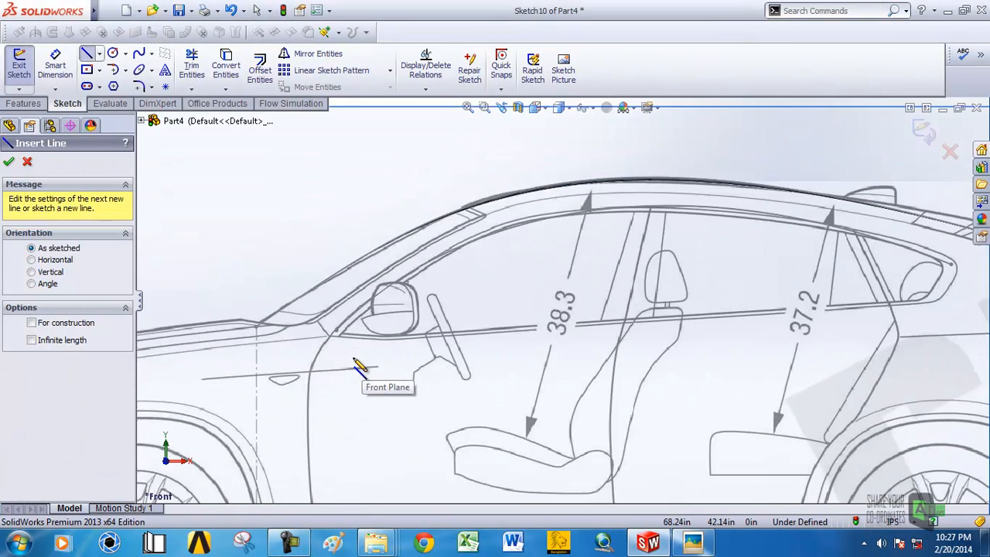
left_click(345, 324)
scroll(916, 313, "up", 3)
left_click(795, 294)
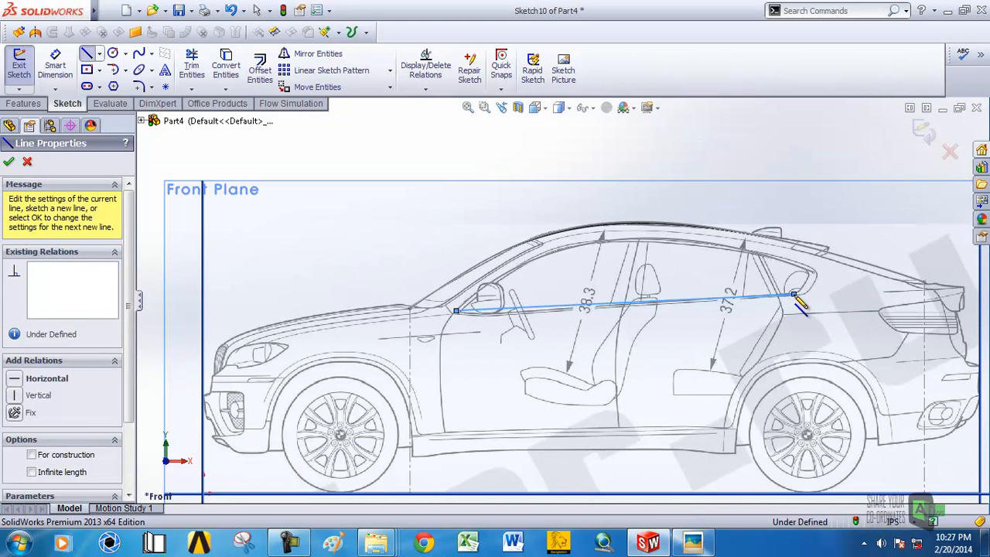
right_click(795, 295)
left_click(812, 130)
Draw a two-point spline about 7.4 in long from the line's rear end up to the rear end of the upper window curve.
left_click(139, 54)
scroll(804, 290, "down", 3)
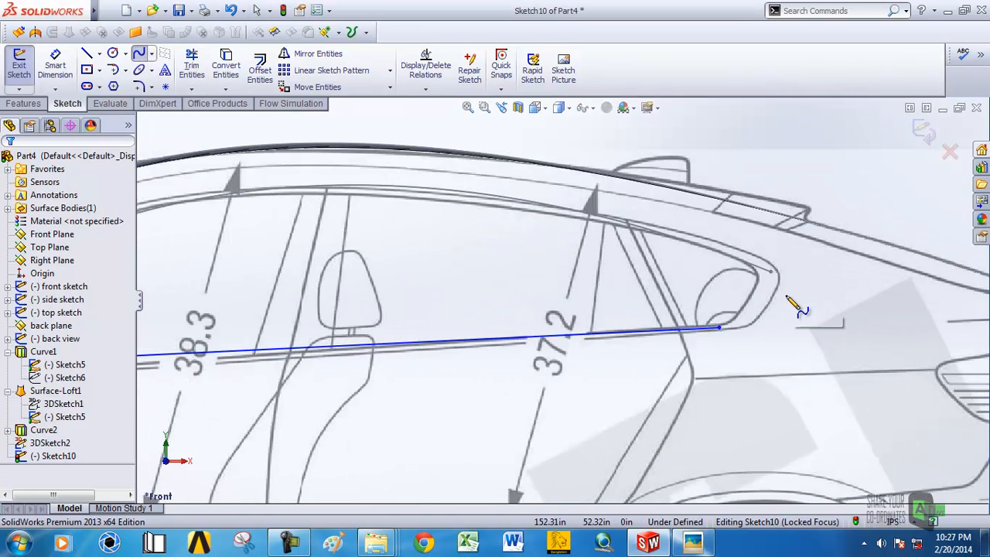
left_click(719, 328)
left_click(771, 272)
right_click(770, 272)
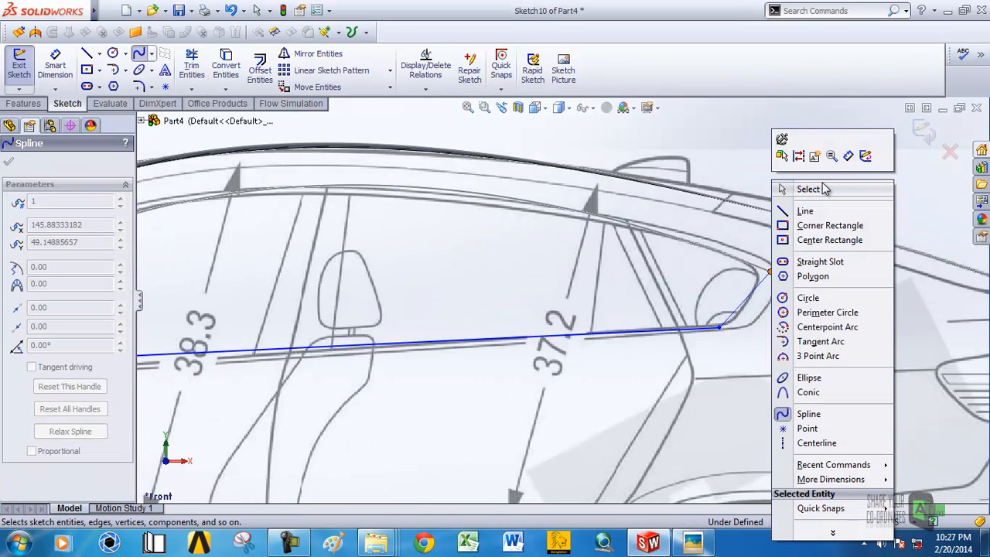
left_click(792, 190)
scroll(731, 307, "up", 3)
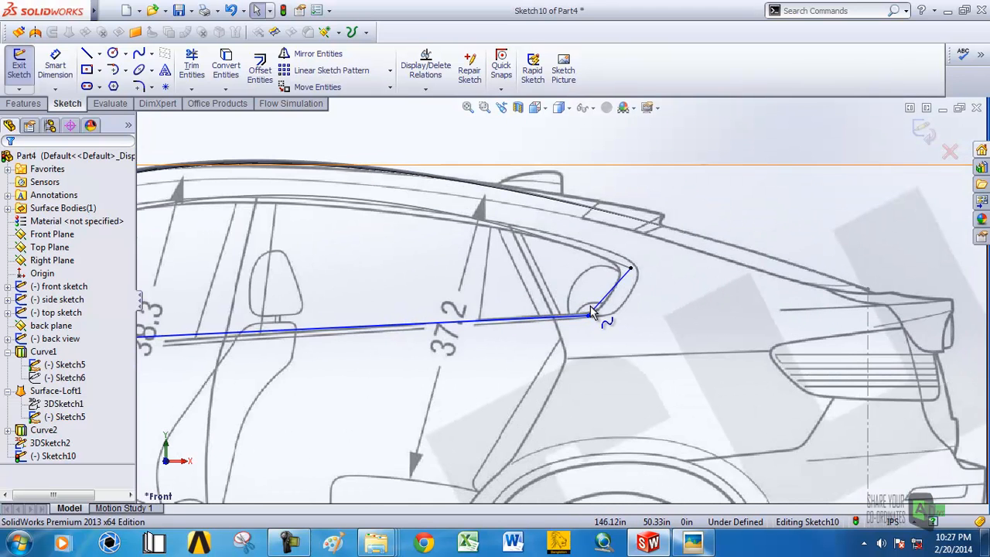
Add a Tangent relation between the lower window line and the rear corner spline.
left_click(597, 311)
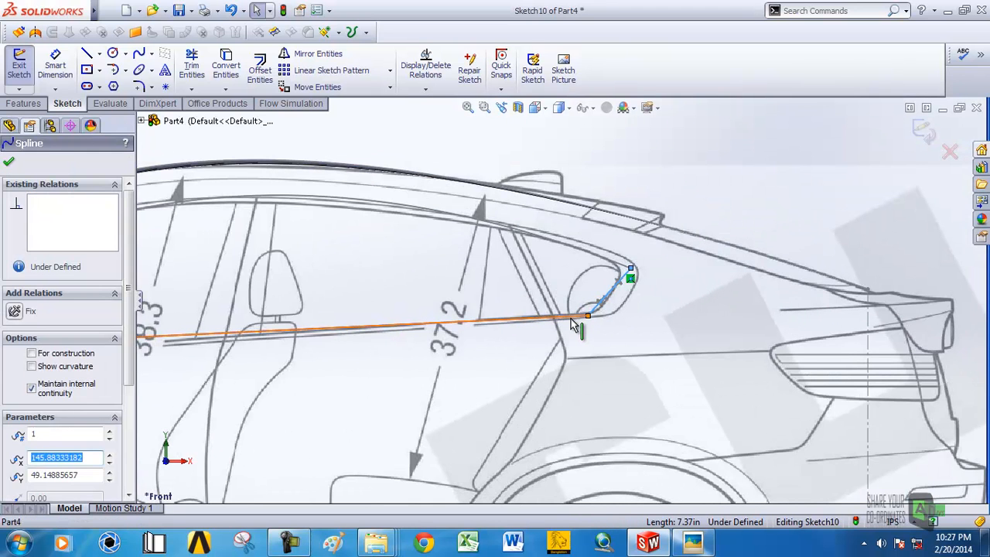
left_click(572, 324, "ctrl")
scroll(650, 317, "up", 1)
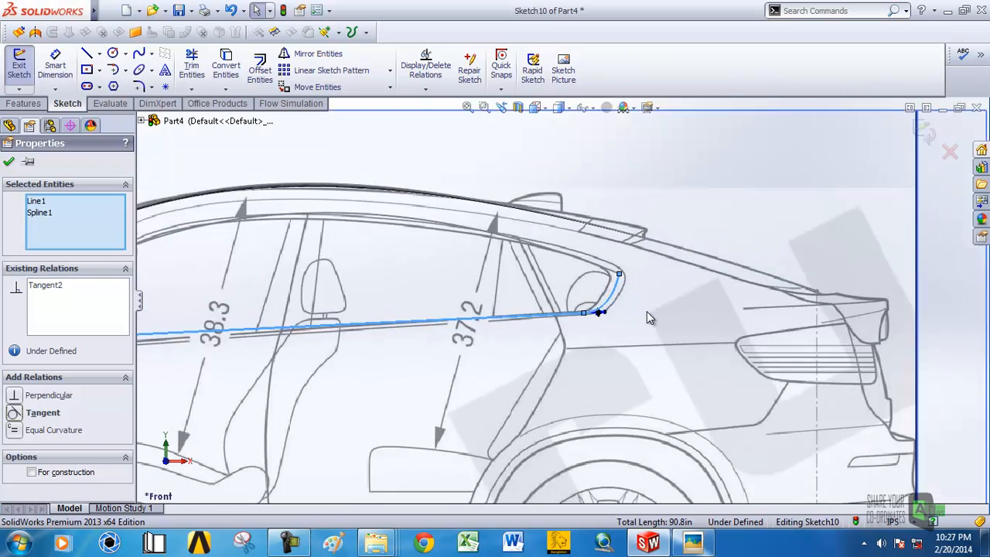
scroll(595, 298, "down", 2)
scroll(658, 232, "up", 6)
left_click(665, 165)
scroll(571, 303, "down", 5)
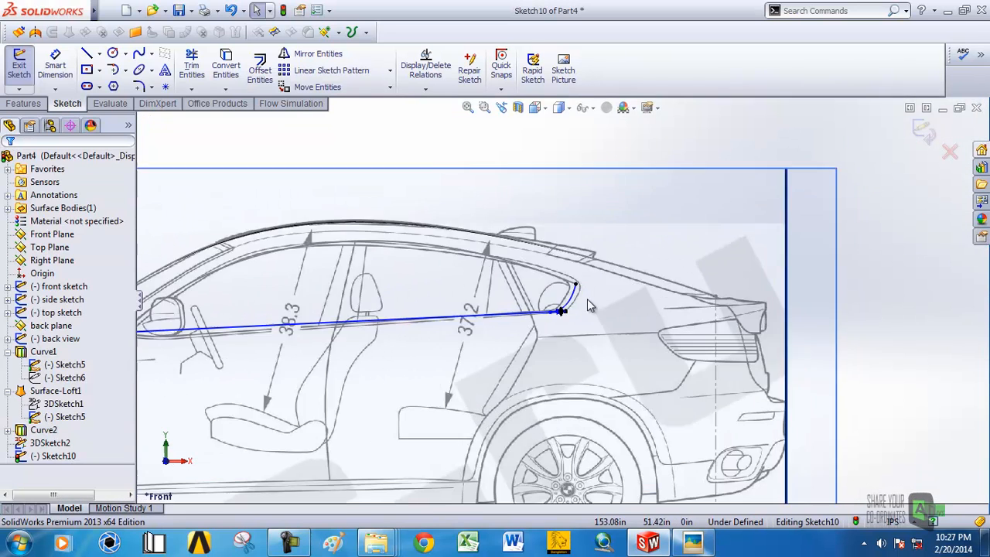
Add a Tangent relation between the rear corner spline and the upper window curve.
left_click(556, 290)
left_click(551, 275, "ctrl")
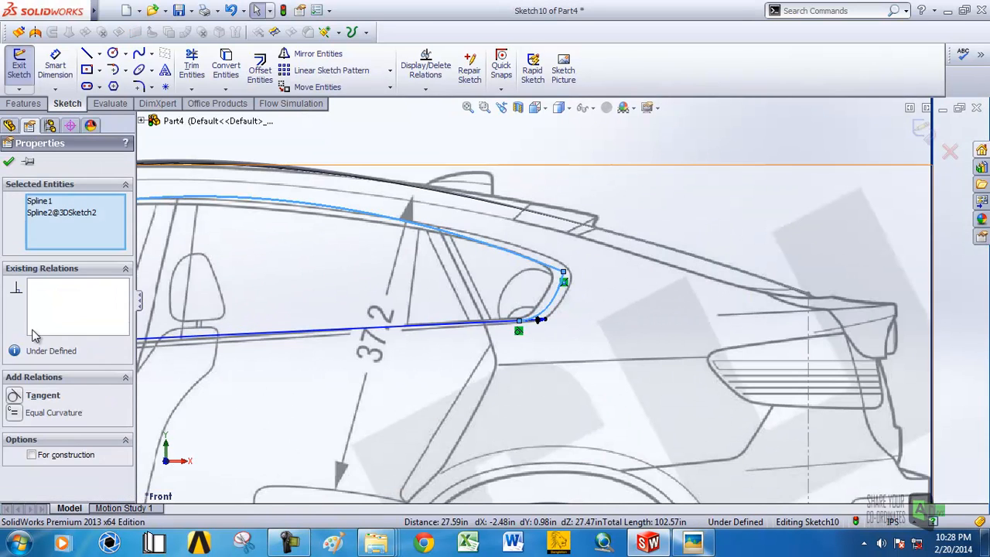
scroll(371, 347, "up", 6)
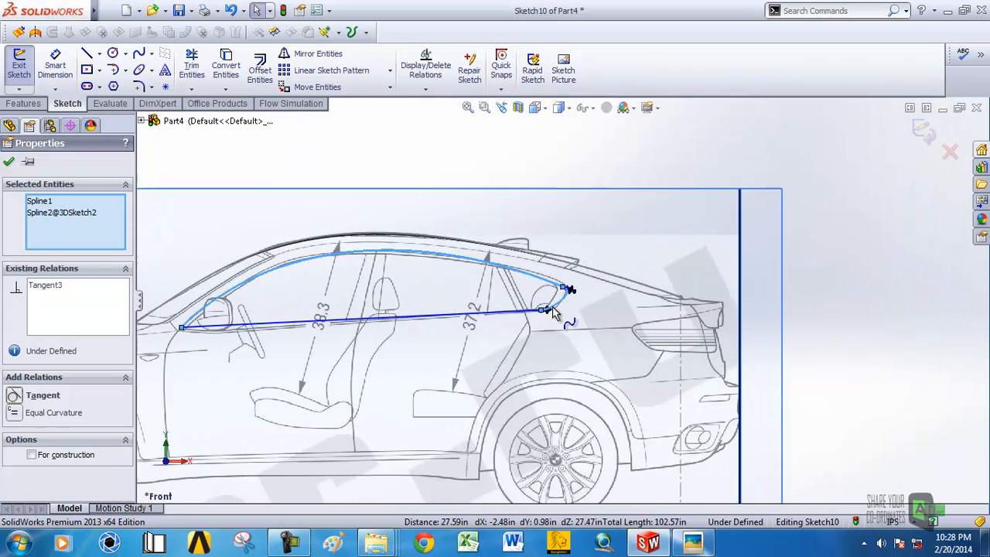
left_click(423, 207)
scroll(570, 286, "down", 5)
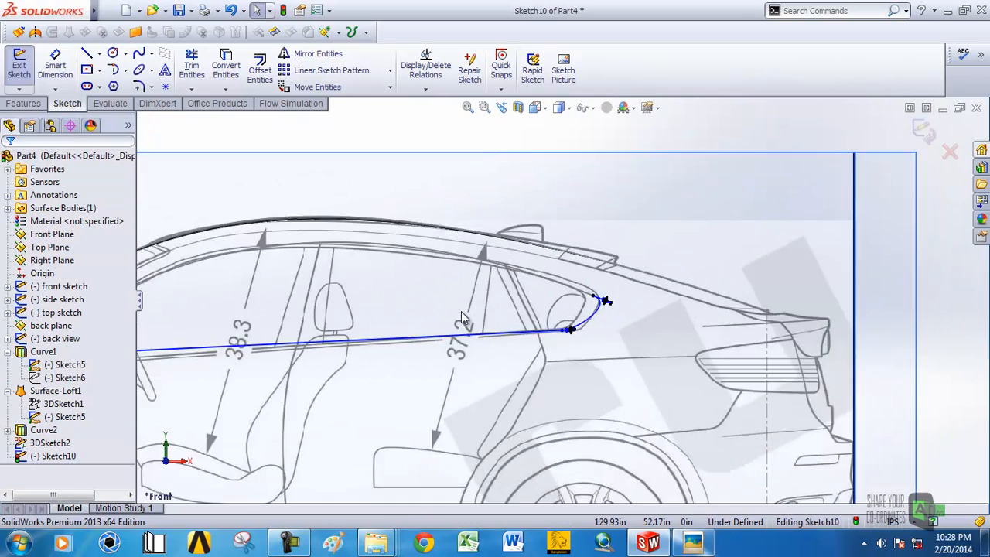
Check the window outline against the roof surface in 3D, and close the side-view sketch.
scroll(441, 320, "up", 5)
middle_click_drag(442, 321, 455, 338)
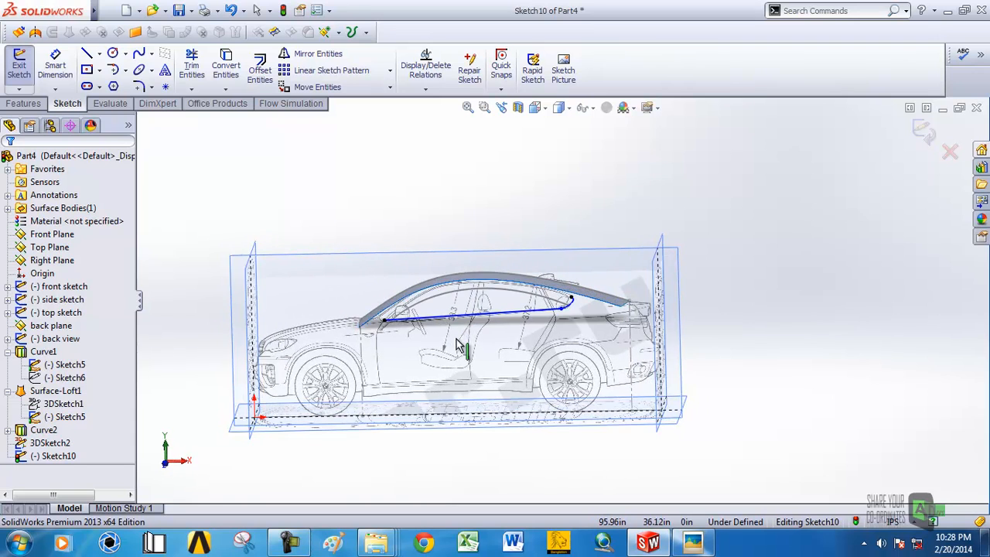
scroll(571, 306, "up", 4)
middle_click_drag(580, 333, 584, 350)
left_click(923, 131)
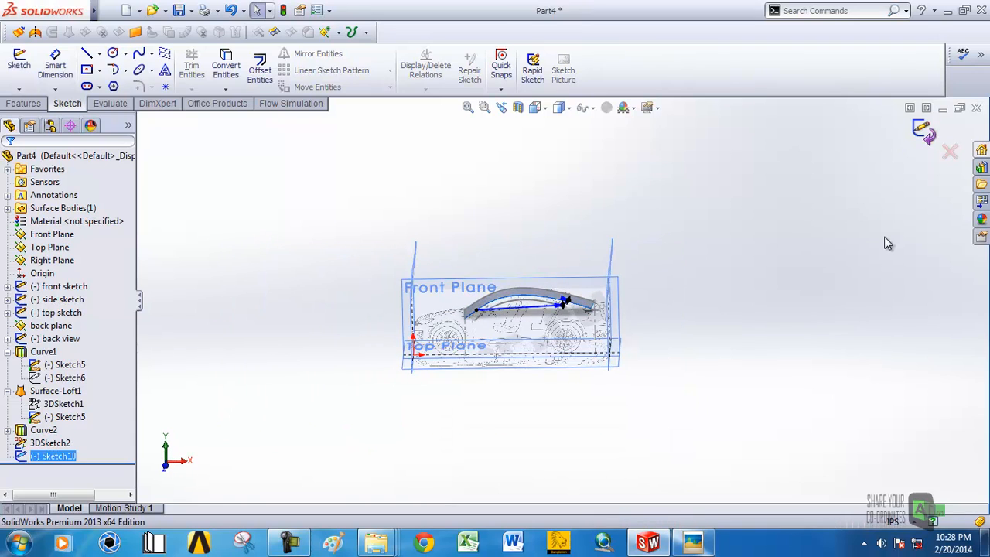
Start a new sketch on the Top Plane and orient the view to Top, framing the side windows.
middle_click_drag(756, 322, 735, 415)
scroll(541, 362, "down", 4)
left_click(547, 374)
left_click(601, 330)
middle_click_drag(537, 325, 502, 378)
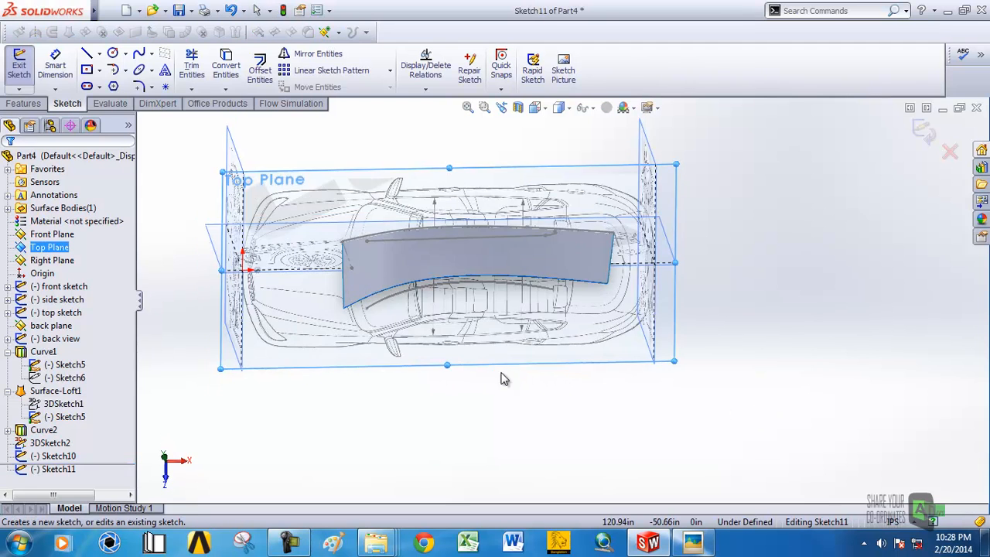
left_click(543, 109)
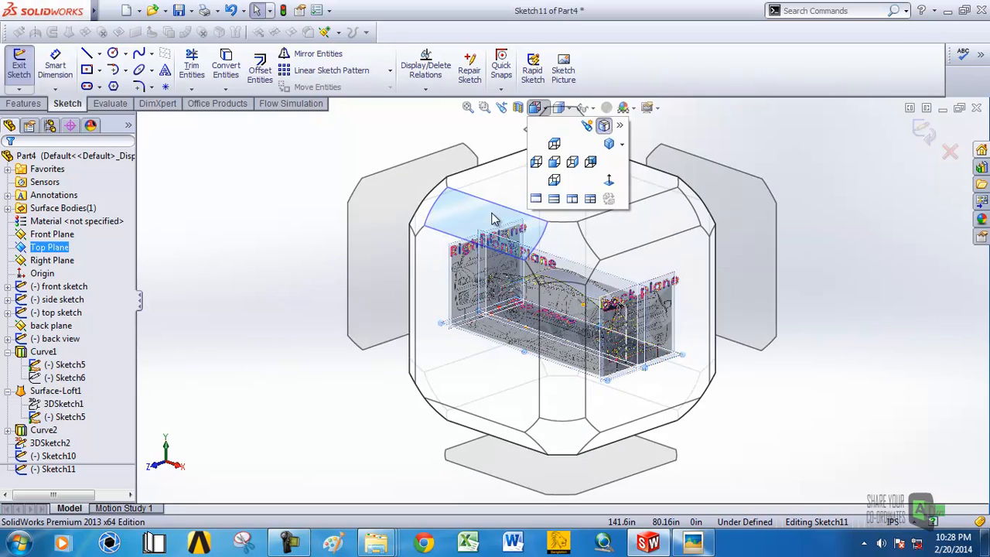
left_click(572, 147)
scroll(620, 371, "down", 5)
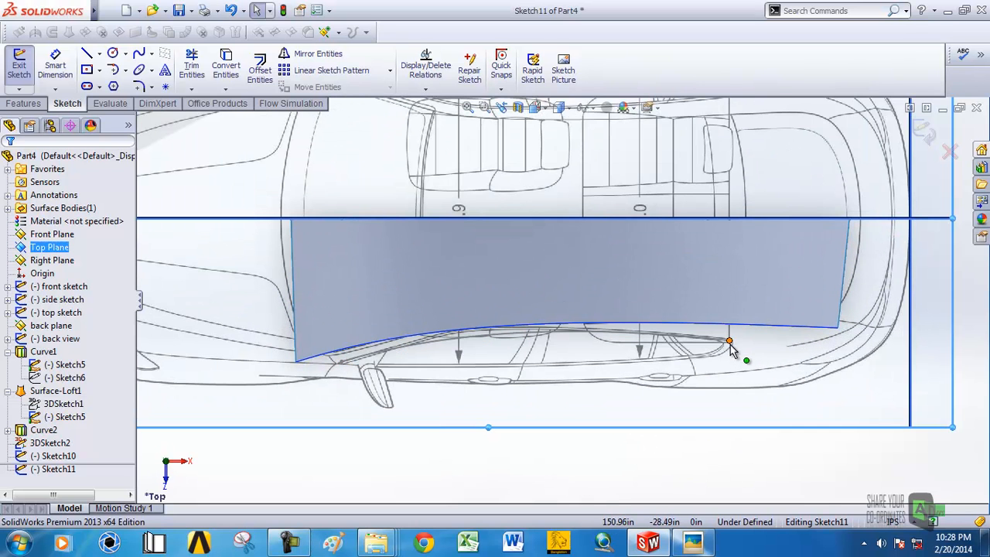
left_click(87, 53)
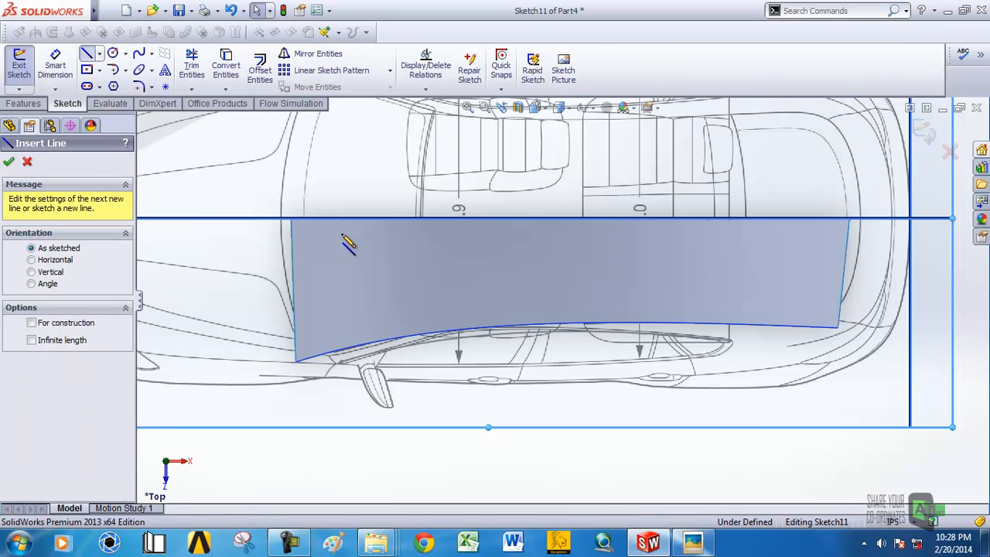
scroll(348, 310, "down", 3)
left_click(354, 400)
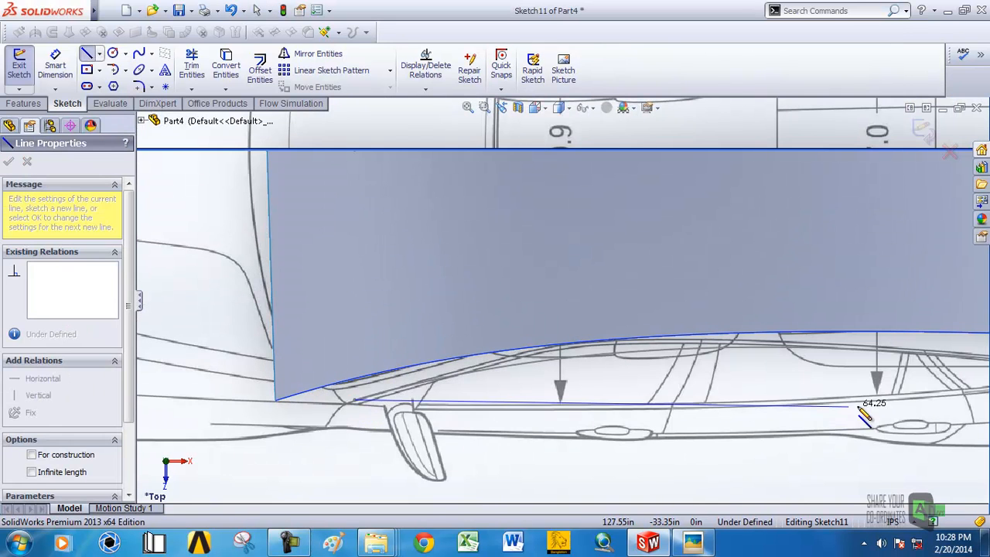
scroll(866, 406, "up", 3)
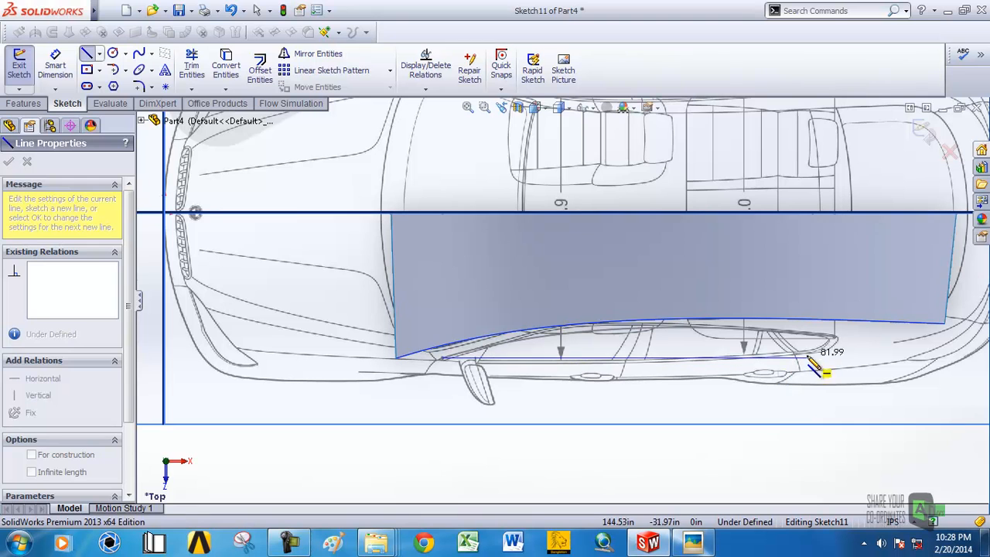
key("Escape")
Draw a two-point spline along the lower side-window edge in the top view, from the front window corner to the rear quarter window.
left_click(139, 53)
left_click(442, 358)
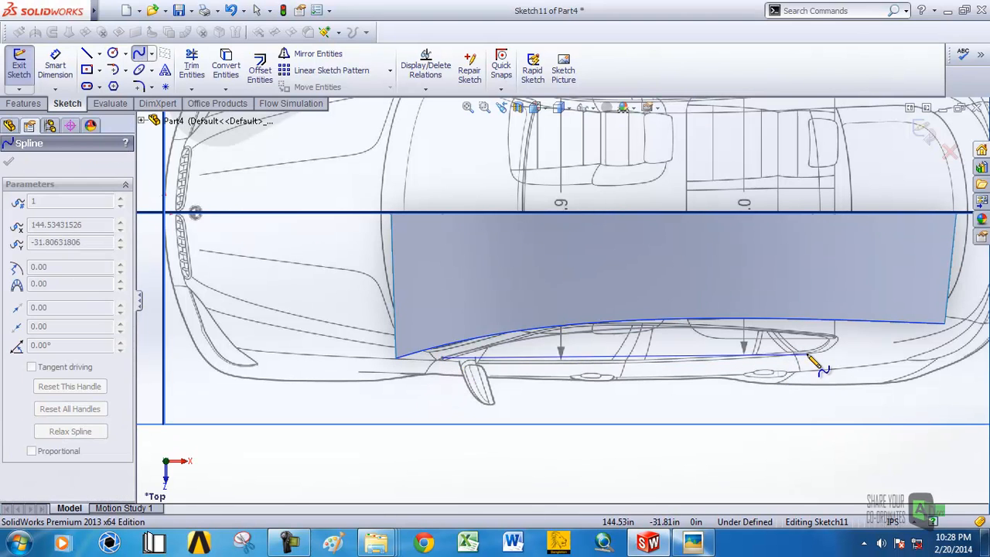
right_click(815, 353)
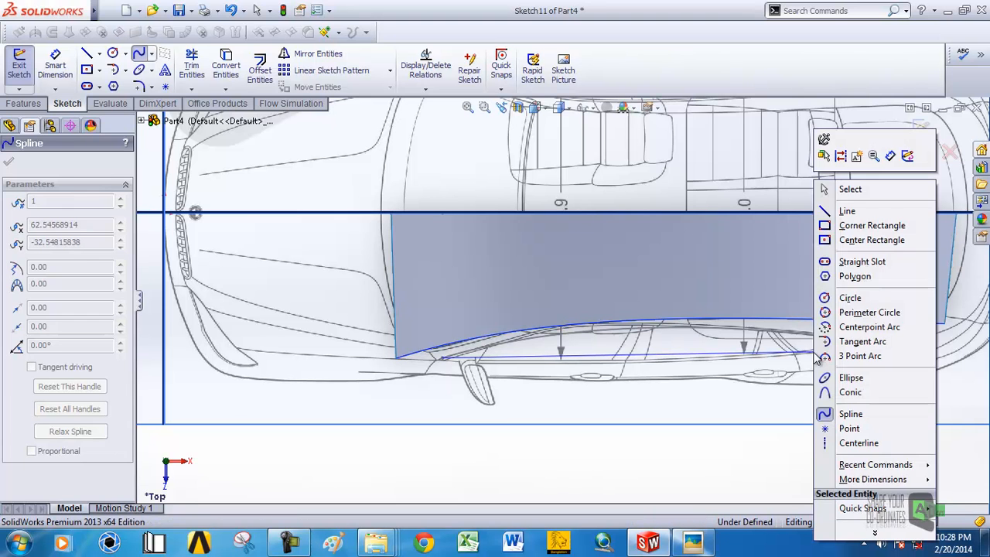
left_click(839, 188)
Bend the spline outward with its front tangent handle to follow the lower window edge on the top blueprint.
left_click(642, 357)
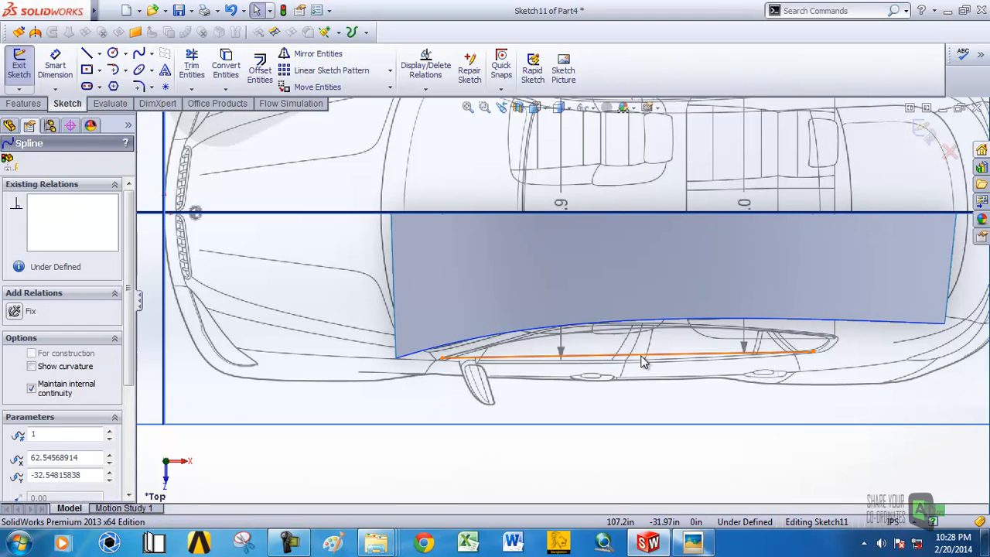
left_click(592, 358)
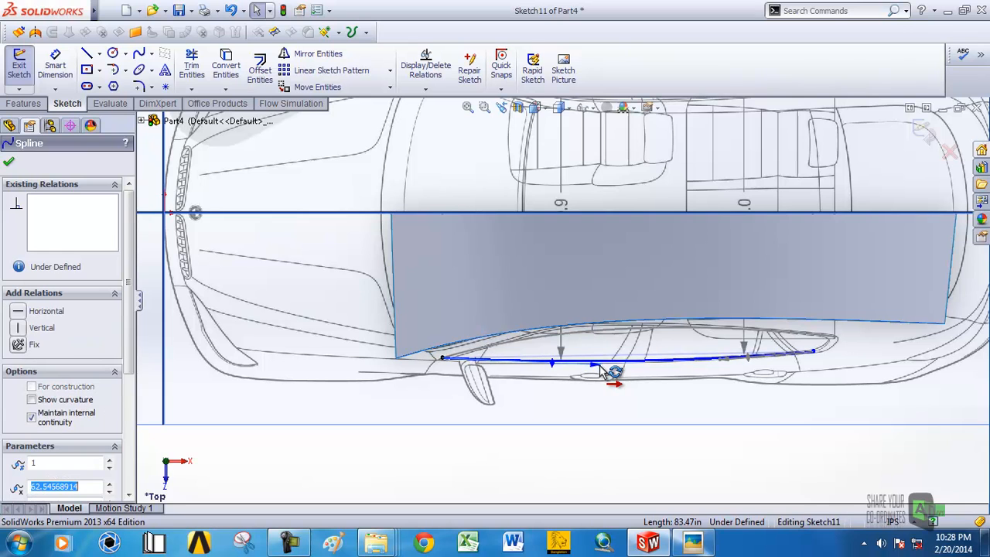
left_click(691, 451)
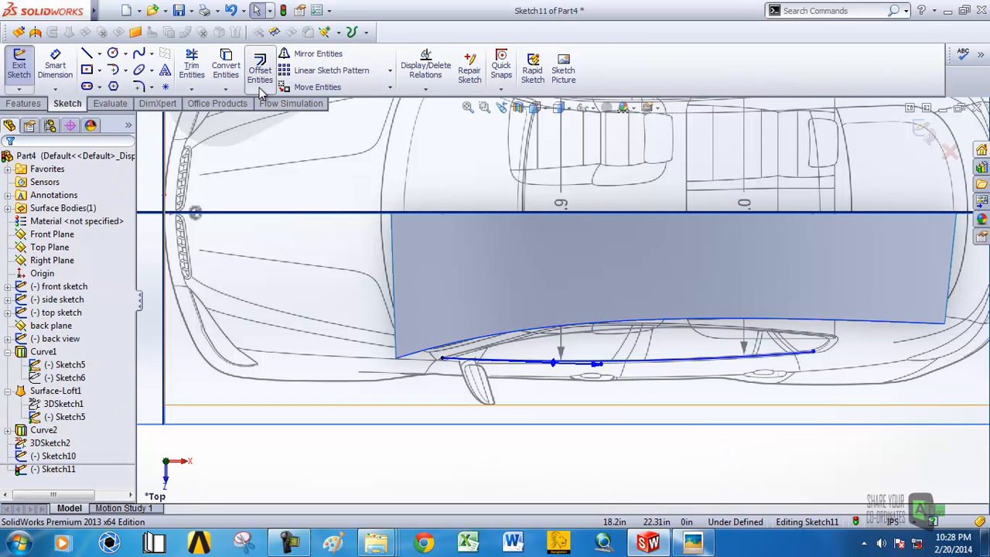
Start another spline at the rear end of the lower window curve to trace the rear window corner.
left_click(140, 54)
scroll(828, 338, "down", 2)
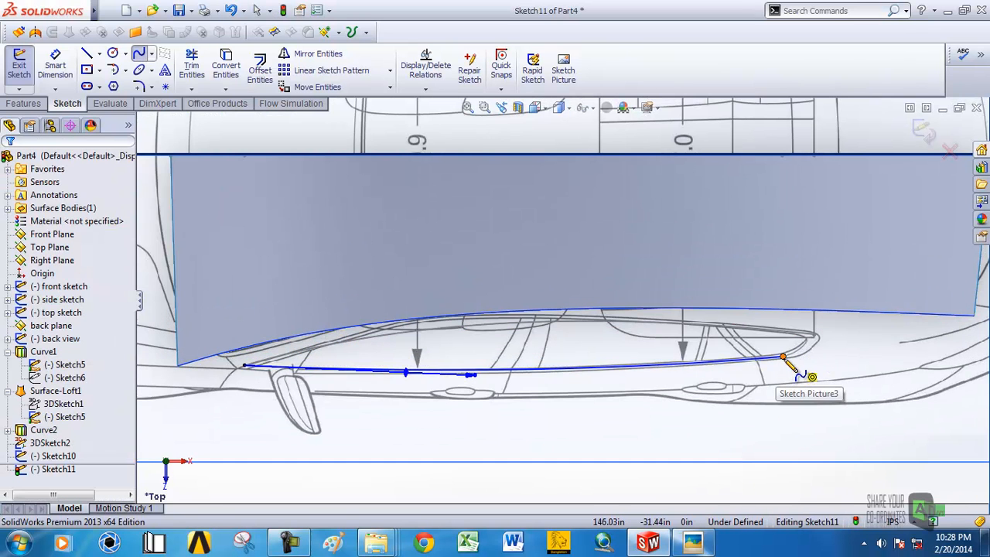
Draw a two-point spline about 5.93 in long from the beltline spline's rear end to the side window's rear corner.
left_click(783, 358)
right_click(816, 344)
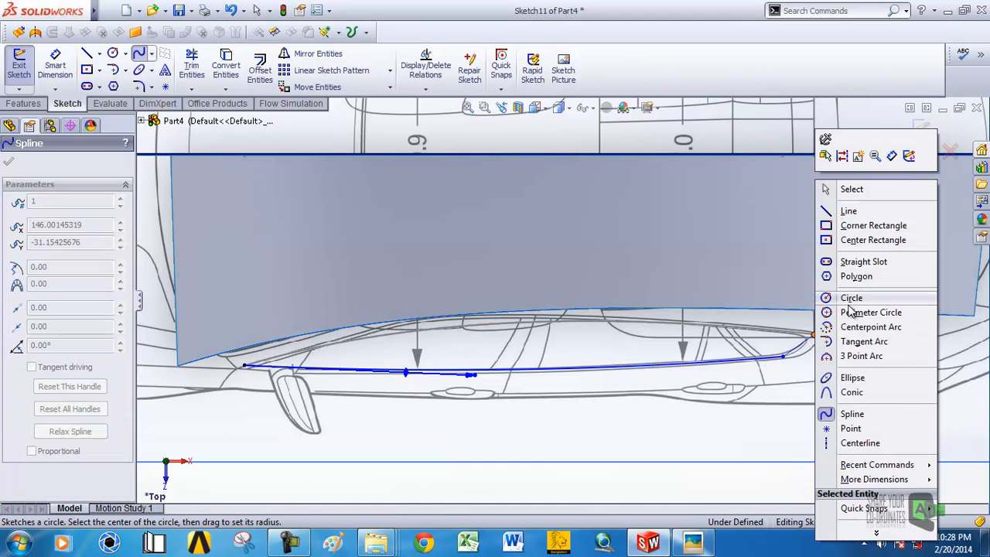
left_click(848, 188)
Try to make the short rear spline tangent to the long beltline spline, and undo the relation.
left_click(797, 348)
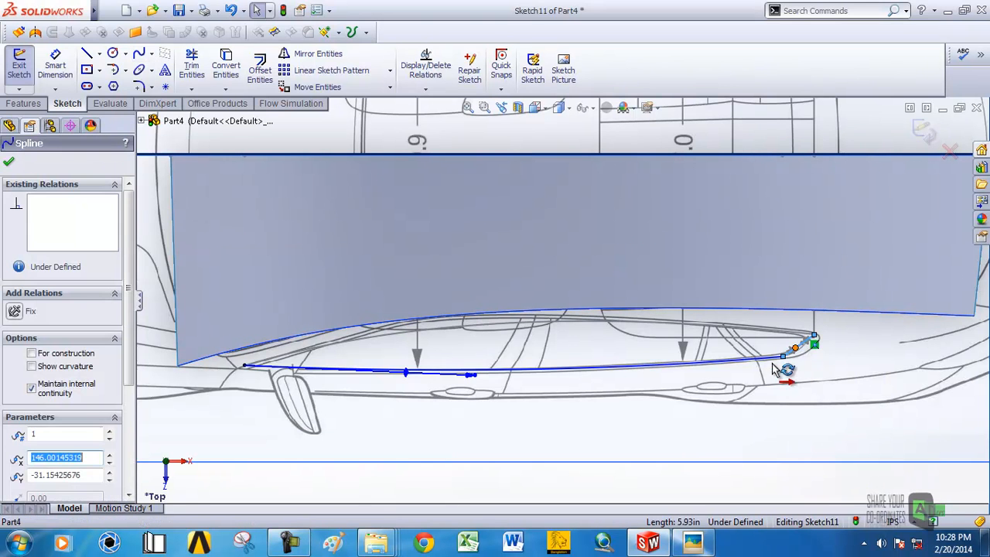
left_click(765, 363, "ctrl")
left_click(21, 397)
scroll(785, 329, "up", 2)
scroll(599, 335, "down", 1)
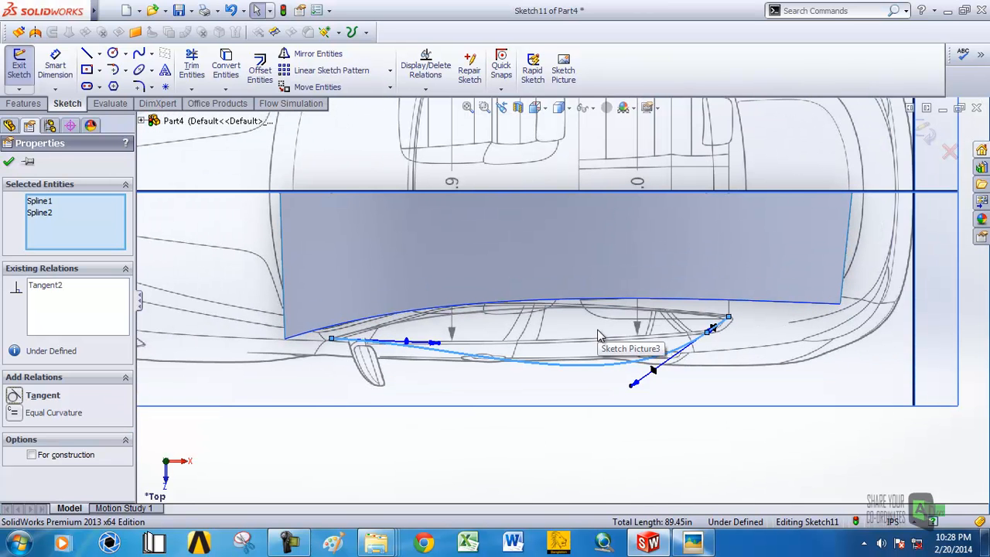
key("ctrl+z")
left_click(787, 445)
Bend the short rear spline with its handle so it follows the window's rounded rear corner.
scroll(744, 342, "down", 6)
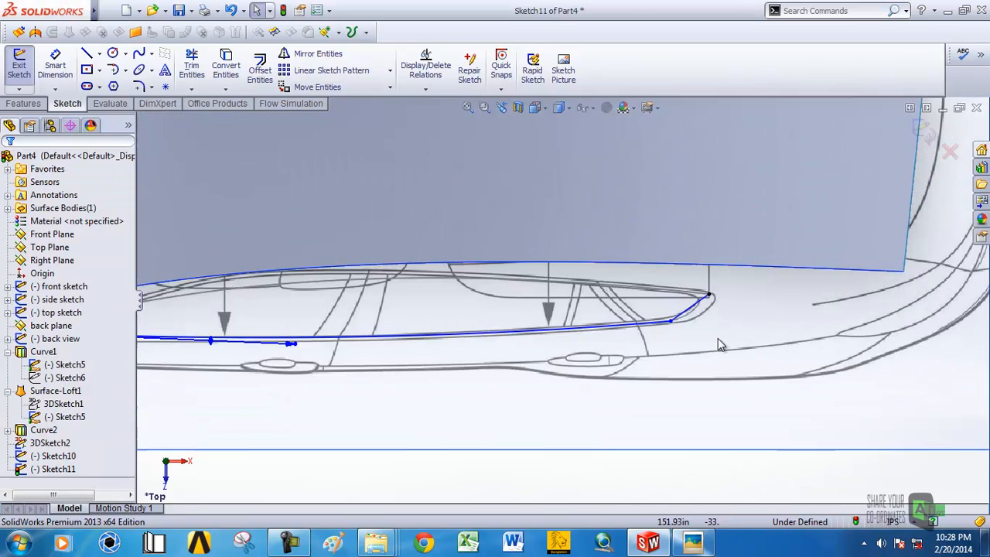
left_click(639, 295)
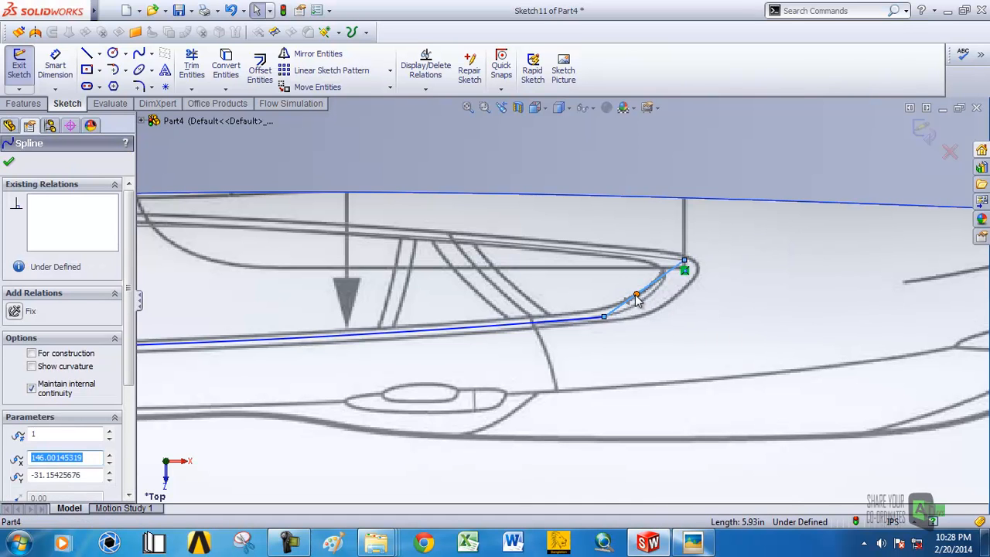
scroll(650, 303, "up", 3)
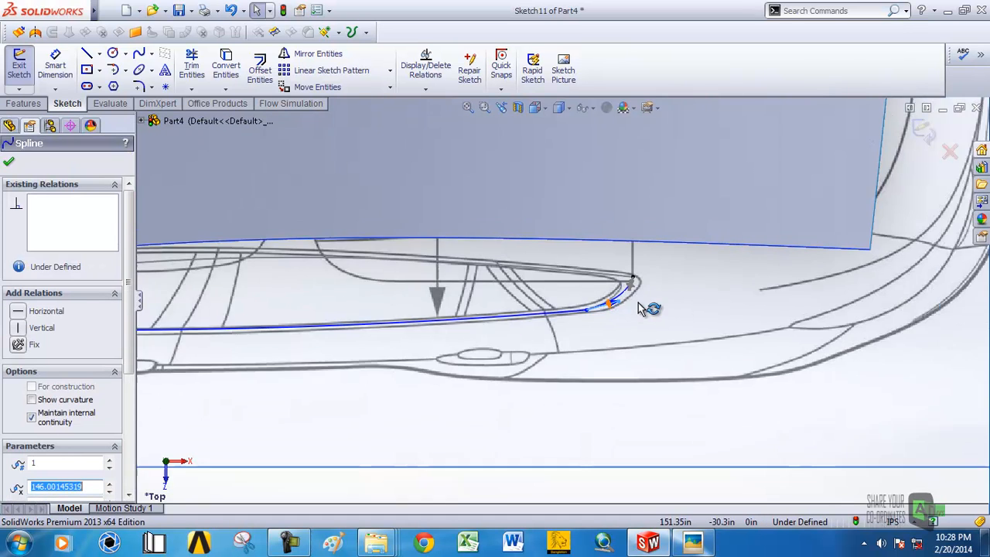
scroll(601, 313, "down", 2)
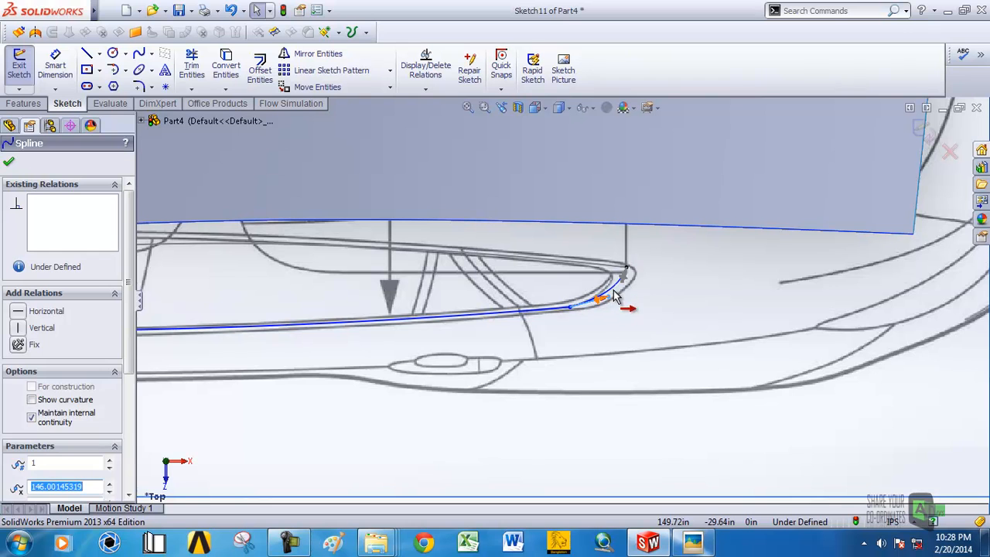
Make the short and long splines tangent, and pull the long spline's rear handle back towards the window line.
left_click(558, 309, "ctrl")
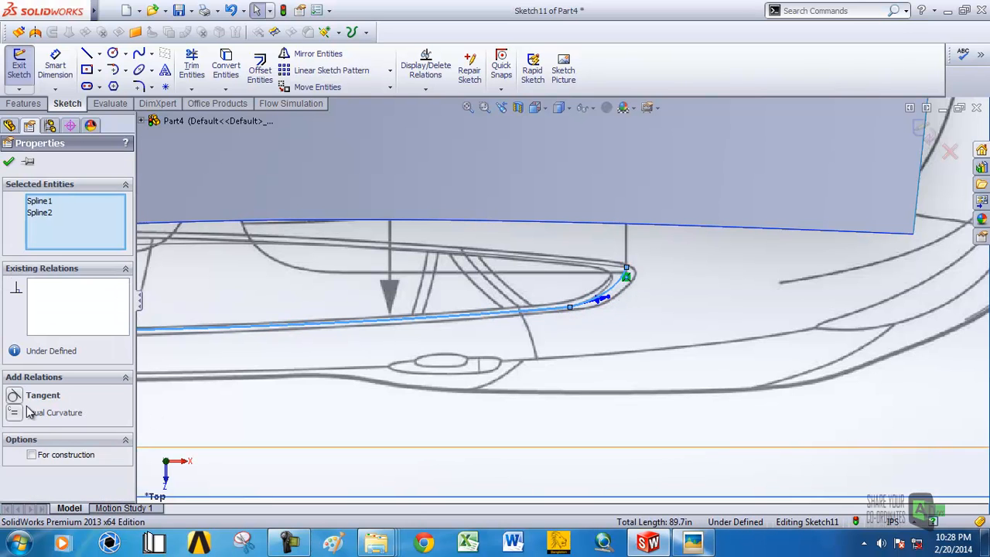
left_click(14, 395)
scroll(542, 301, "up", 2)
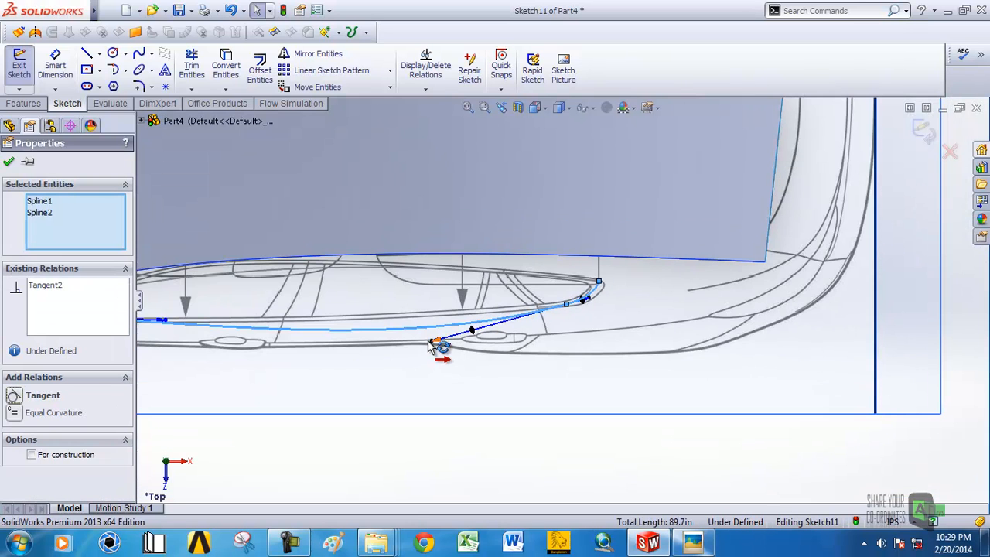
left_click(410, 328)
left_click_drag(422, 331, 490, 309)
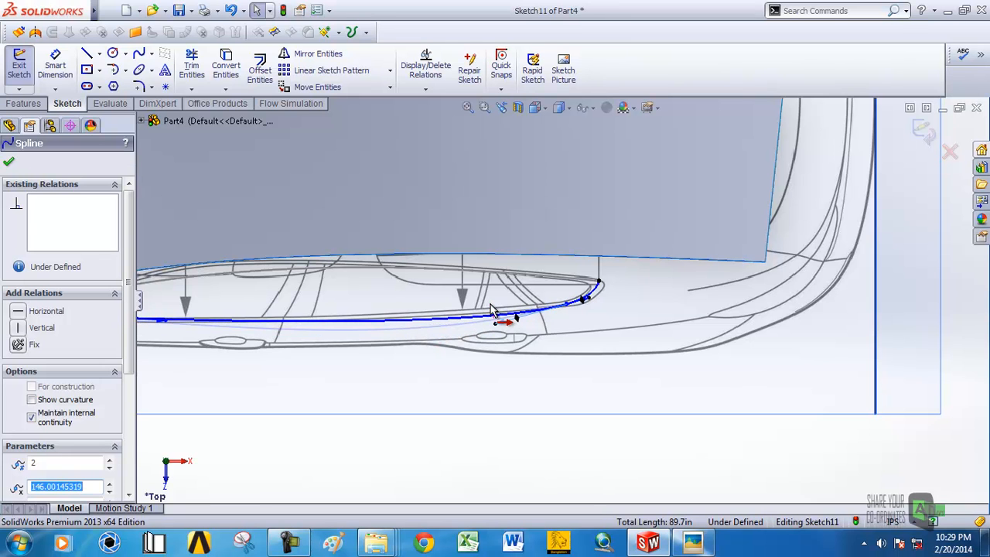
Finish and exit the top-view window line sketch.
scroll(545, 317, "up", 4)
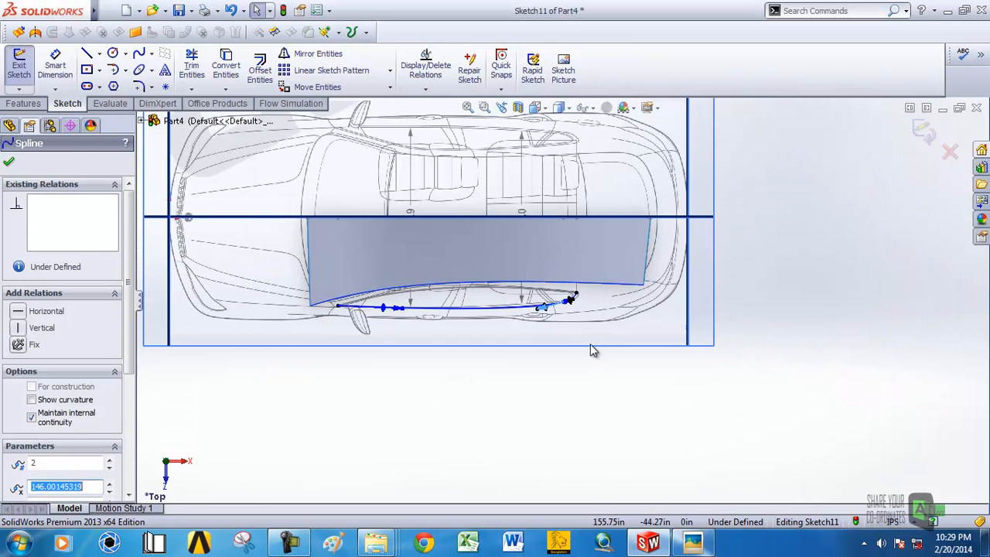
left_click(592, 349)
scroll(554, 325, "down", 4)
middle_click_drag(568, 294, 576, 159)
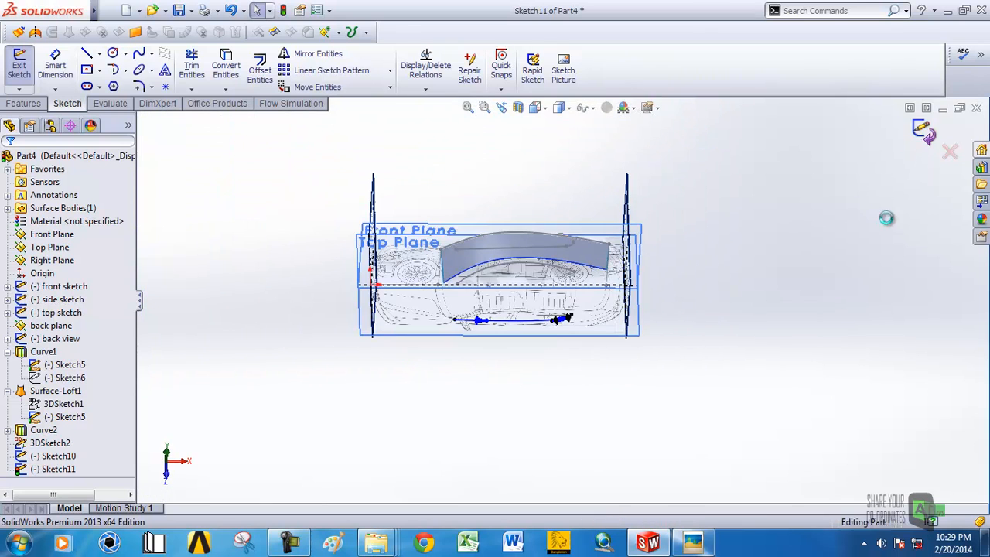
middle_click_drag(631, 318, 616, 285)
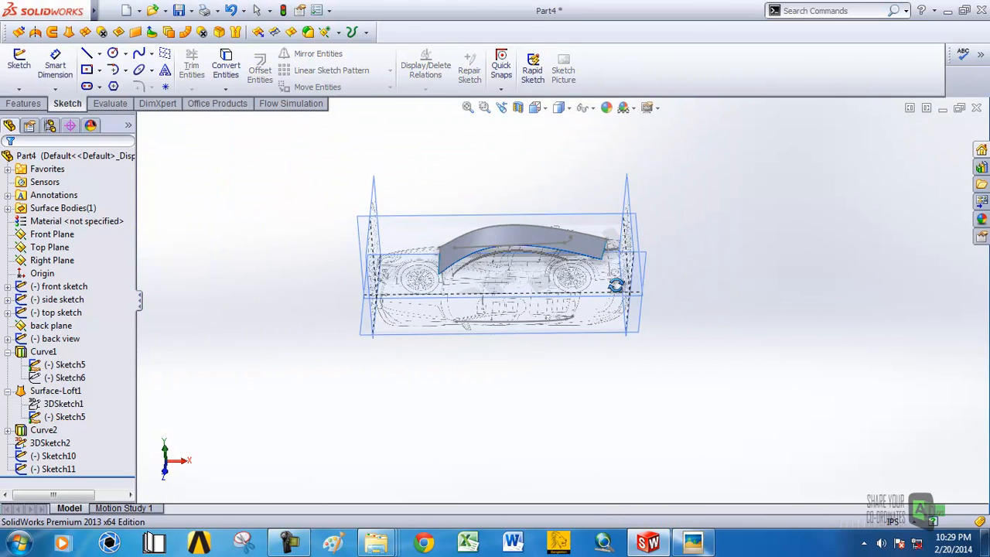
Create a projected curve from Sketch10 and Sketch11 with the sketch on sketch projection type.
left_click(521, 321)
scroll(521, 263, "down", 5)
middle_click_drag(518, 242, 462, 246)
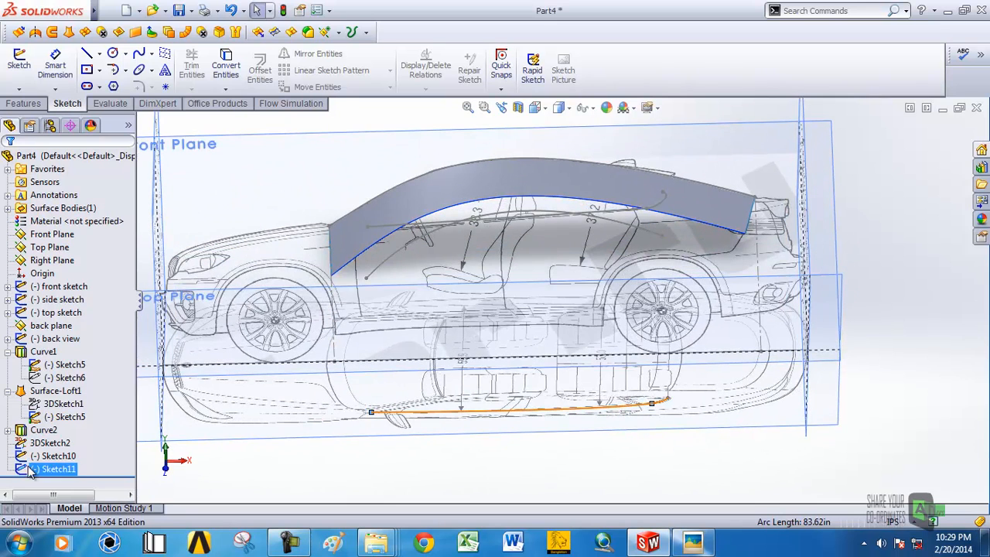
left_click(56, 458)
left_click(47, 431, "ctrl")
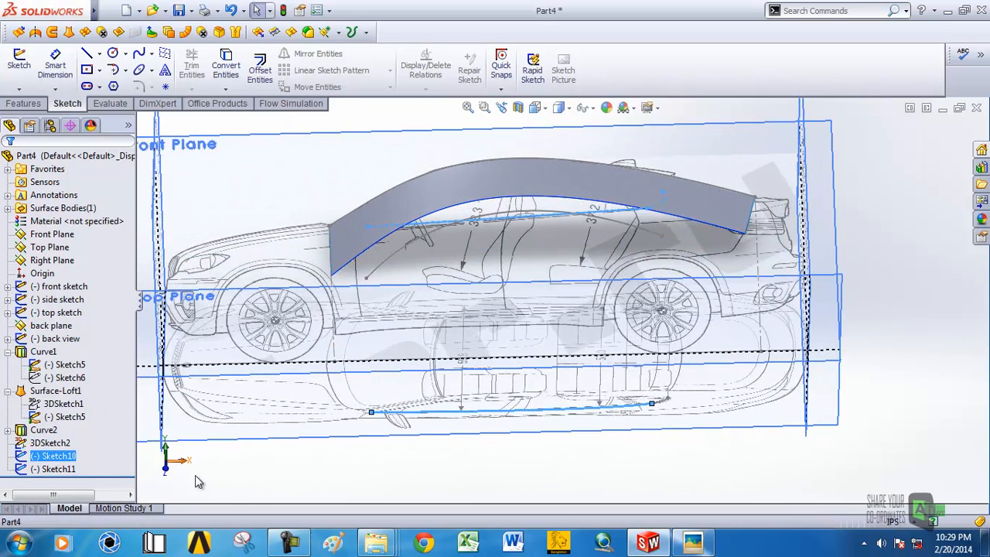
left_click(103, 473)
left_click(53, 457, "ctrl")
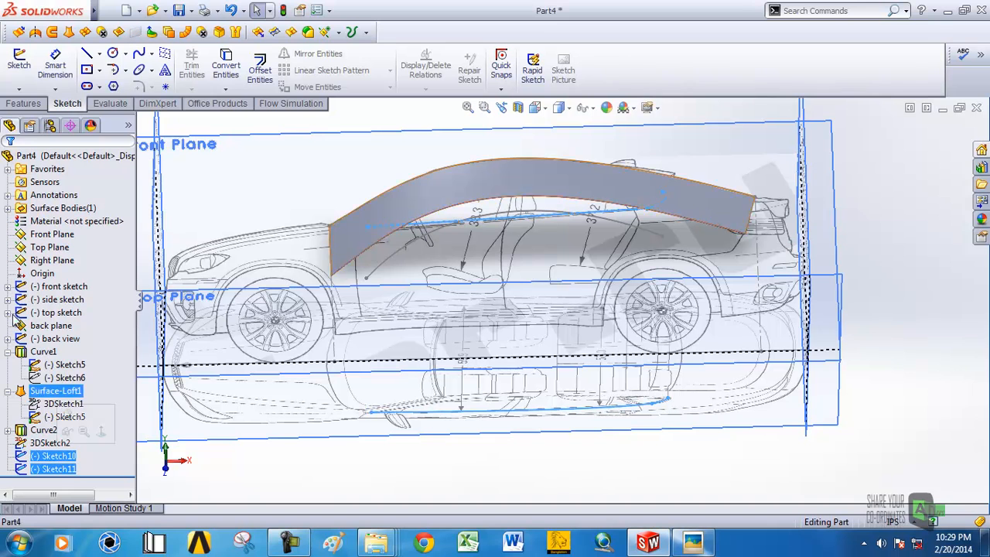
left_click(25, 104)
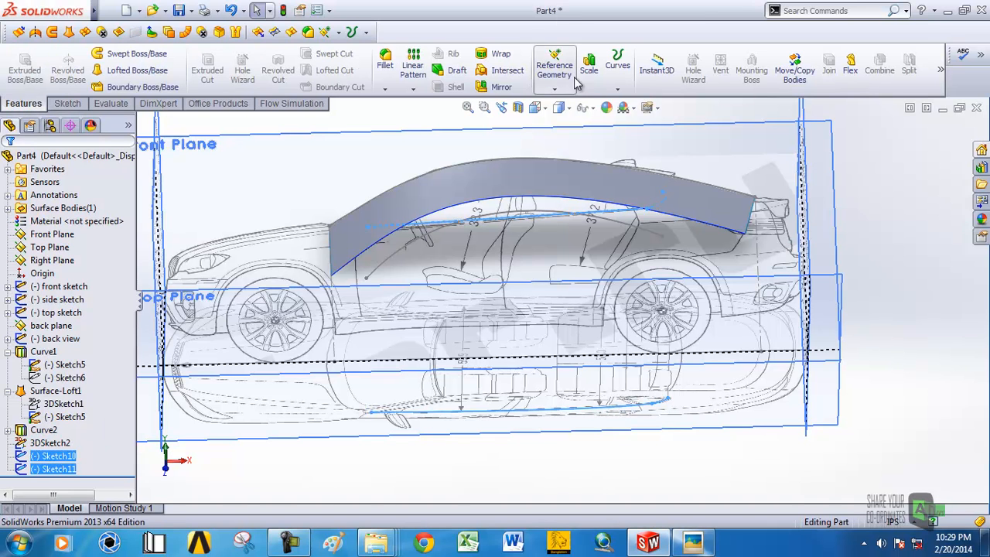
left_click(617, 64)
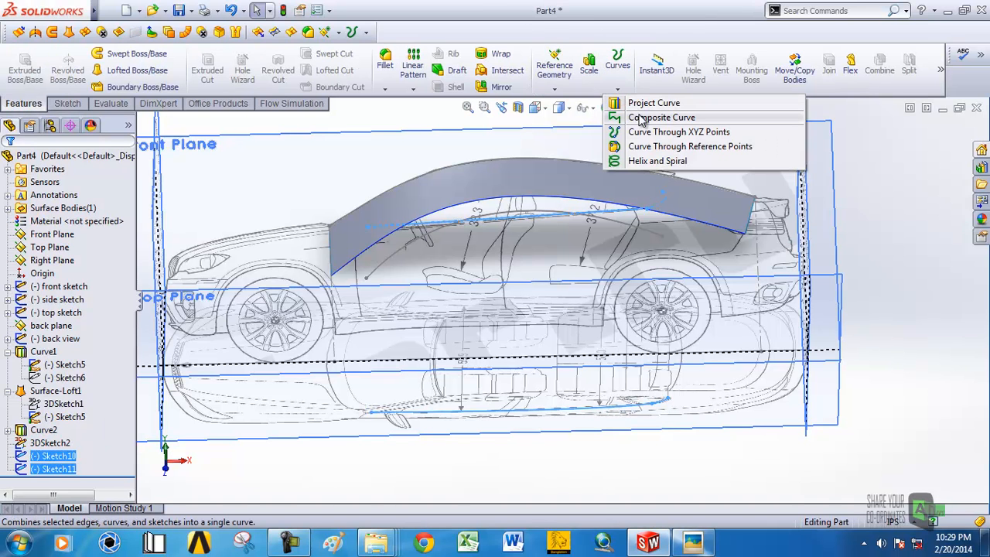
left_click(649, 103)
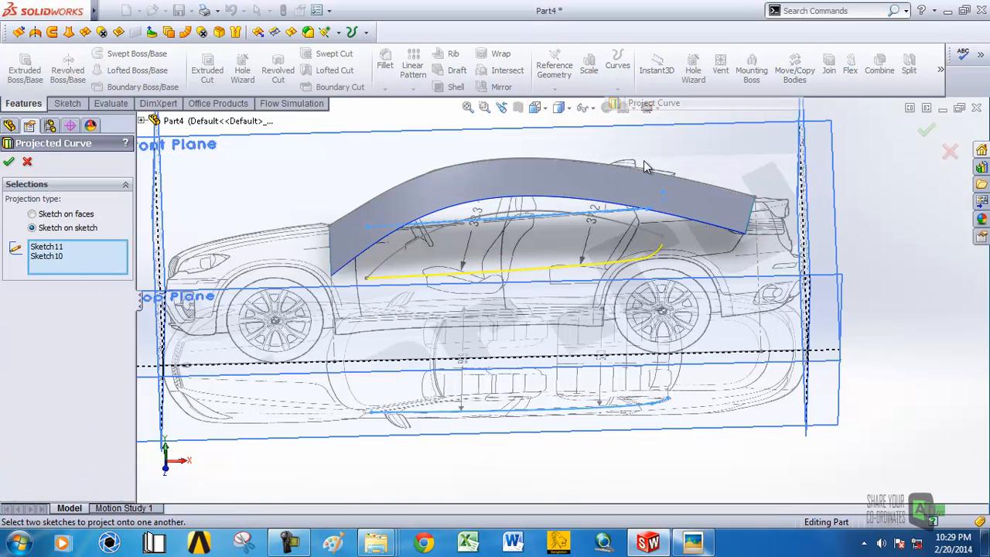
left_click(9, 162)
Start a 3D sketch and convert the new projected window curve into sketch entities.
key("f")
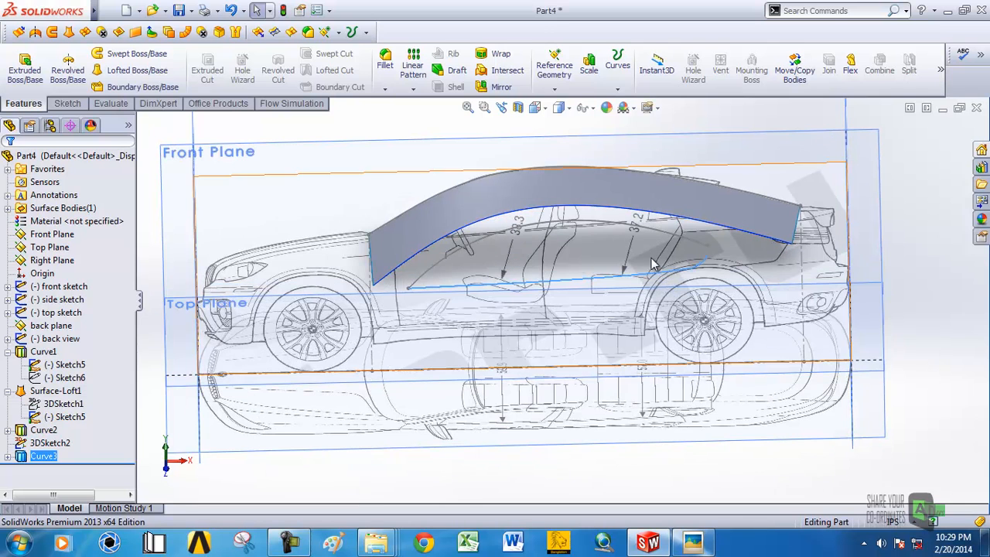
left_click(641, 282)
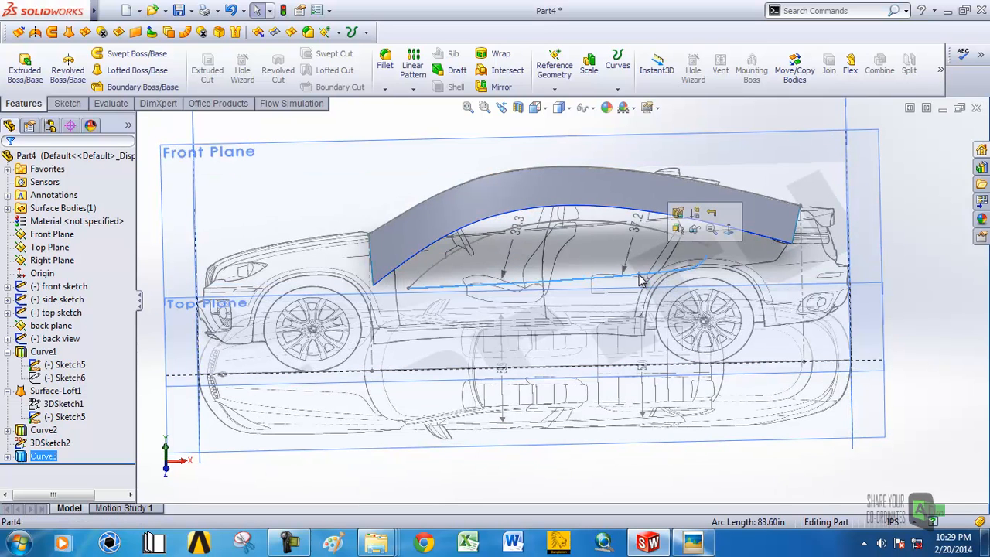
left_click(68, 105)
left_click(19, 90)
left_click(45, 113)
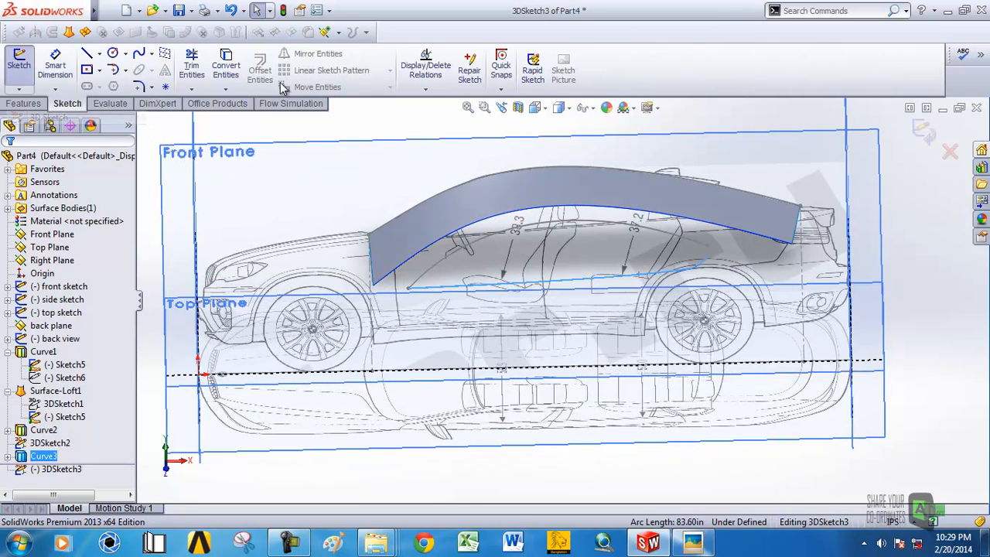
left_click(226, 68)
scroll(611, 248, "up", 3)
scroll(617, 243, "down", 4)
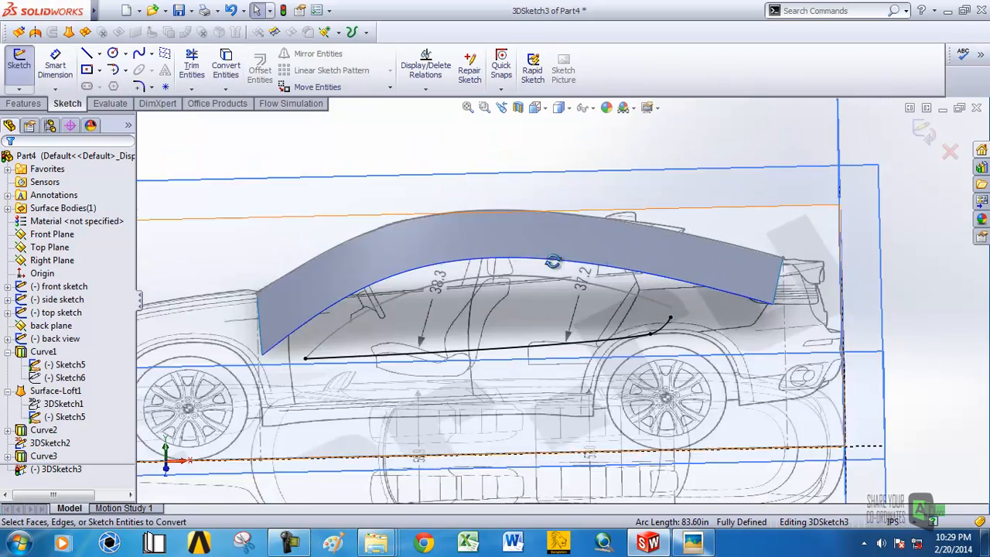
Delete the short converted spline at the rear end of the window line in the 3D sketch.
middle_click_drag(554, 260, 617, 280)
scroll(711, 340, "down", 5)
middle_click_drag(663, 325, 650, 295)
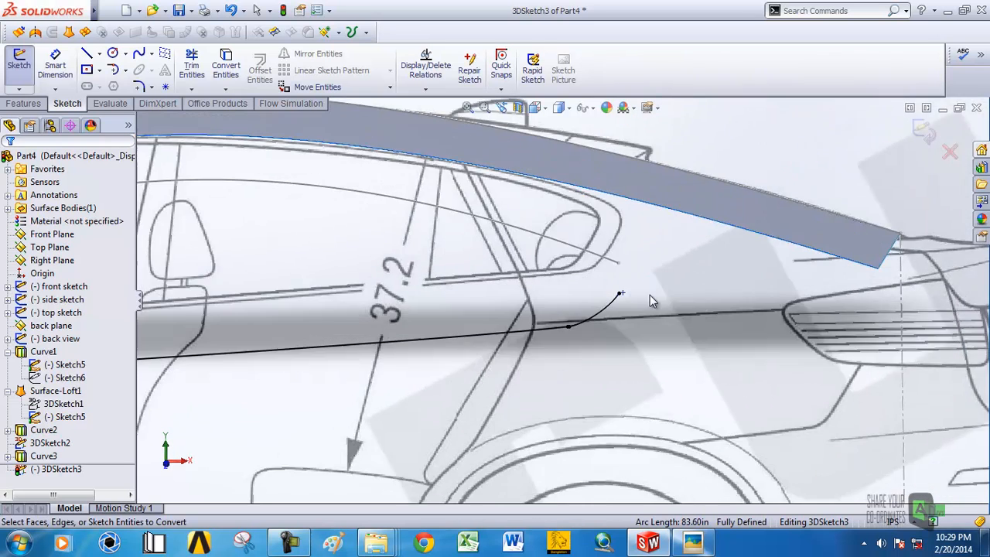
scroll(642, 300, "up", 2)
left_click(585, 309)
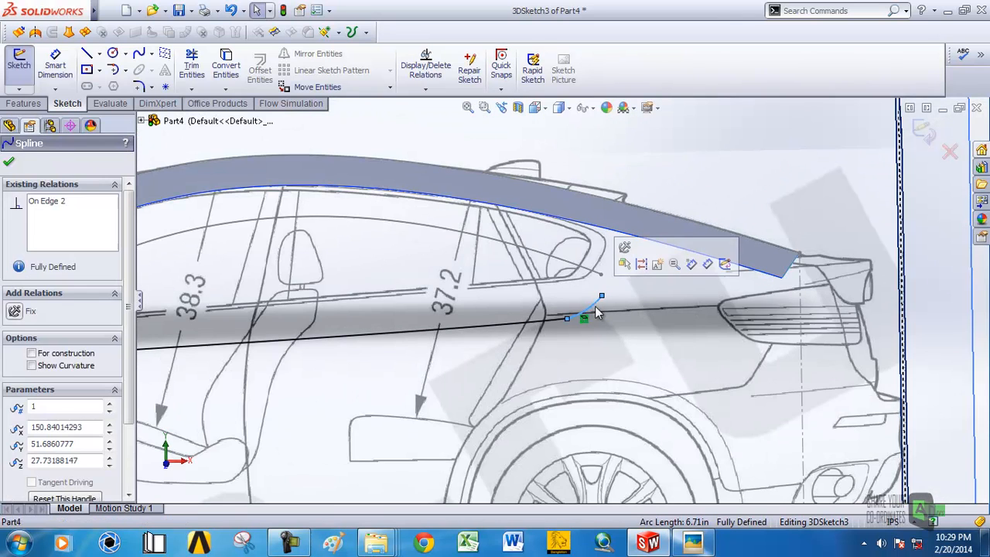
key("Delete")
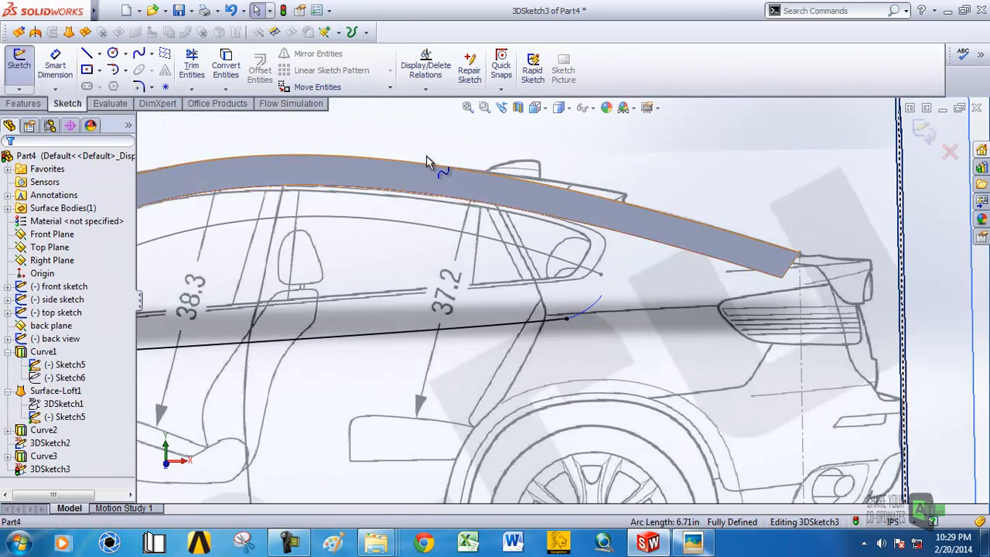
Draw a 3D spline about 8.05 in long from the window line's rear end to the upper window curve's rear endpoint.
scroll(586, 304, "up", 5)
scroll(621, 331, "down", 1)
scroll(572, 291, "down", 3)
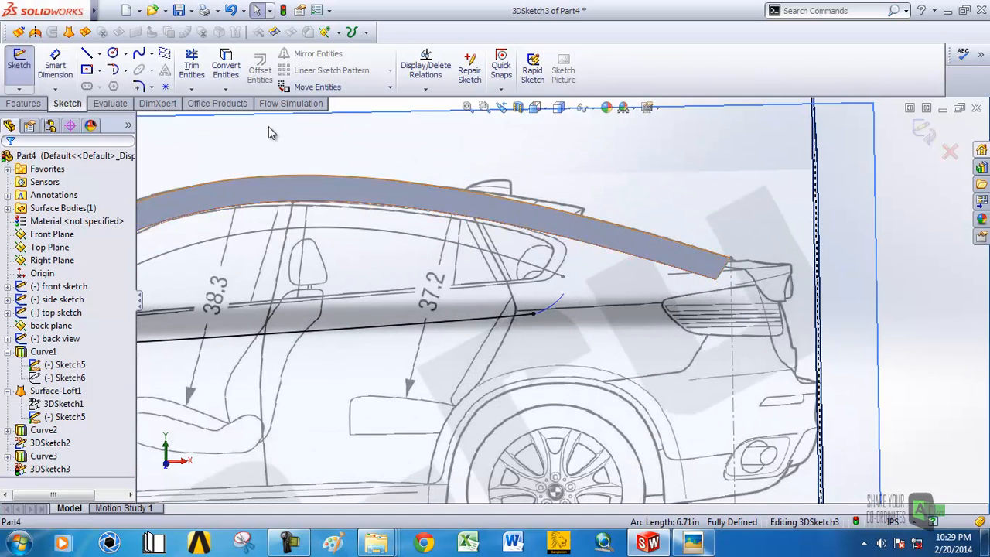
left_click(142, 54)
left_click(533, 313)
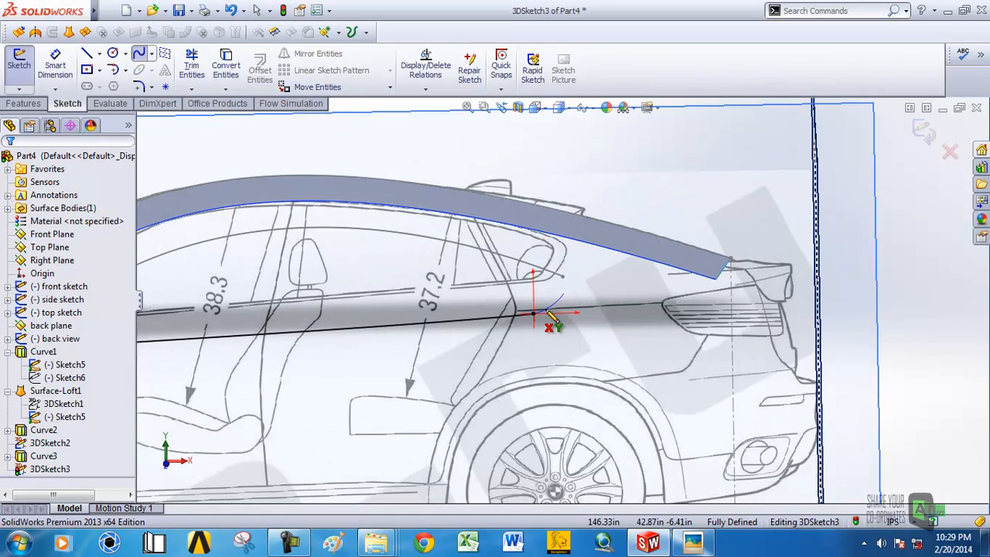
right_click(562, 277)
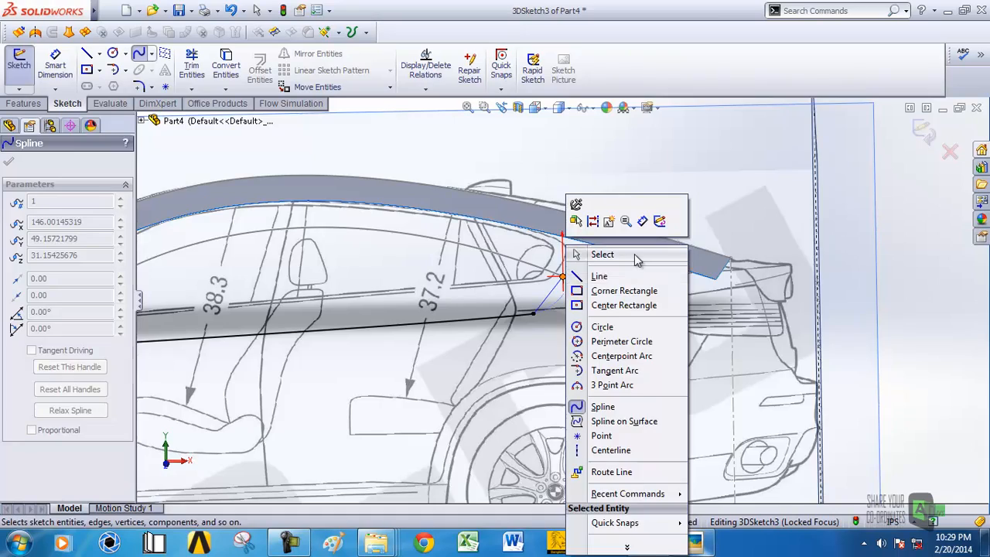
left_click(601, 255)
Examine the new rear spline's fit against the window line and the blueprints from several angles, including the right view.
scroll(565, 294, "up", 1)
middle_click_drag(581, 261, 617, 344)
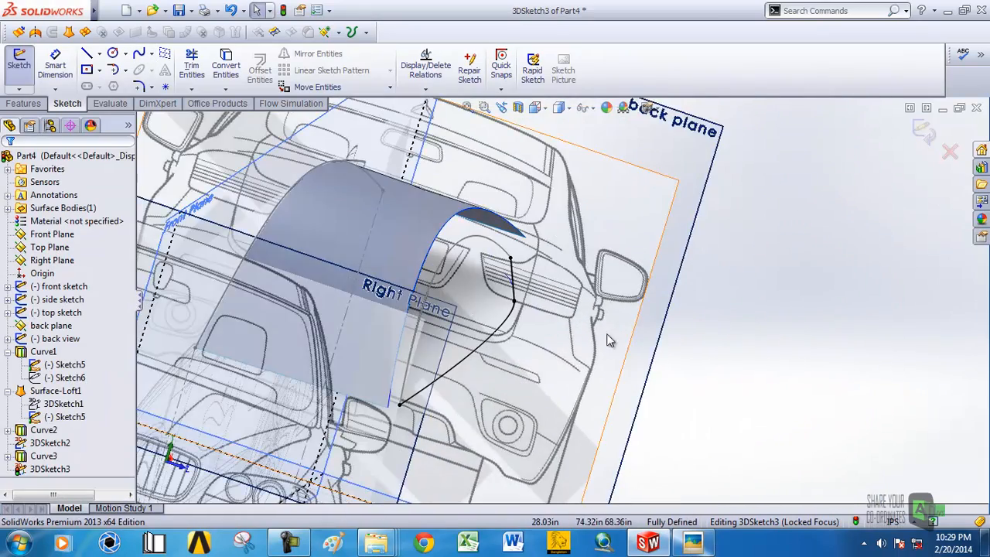
left_click(513, 276)
scroll(558, 289, "up", 3)
middle_click_drag(558, 289, 484, 298)
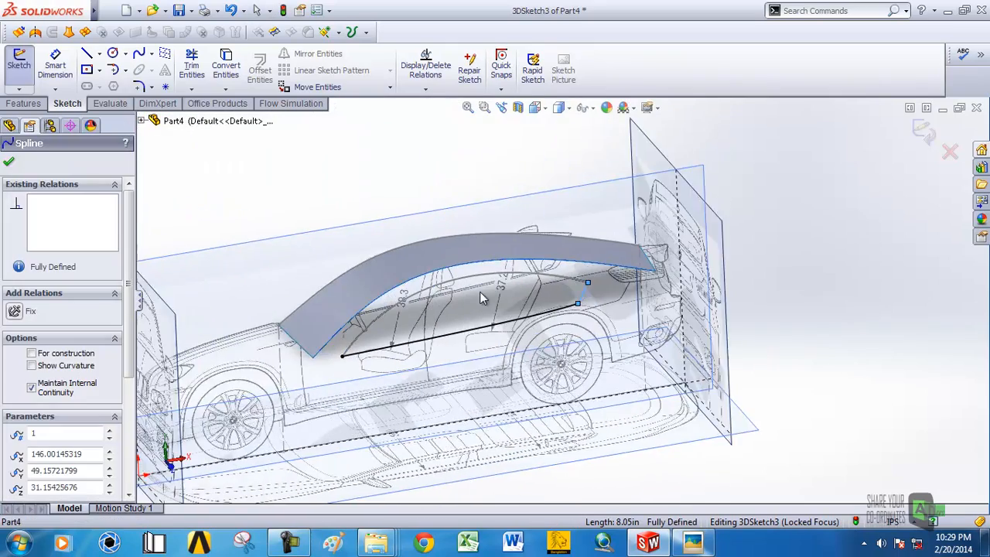
scroll(601, 290, "down", 5)
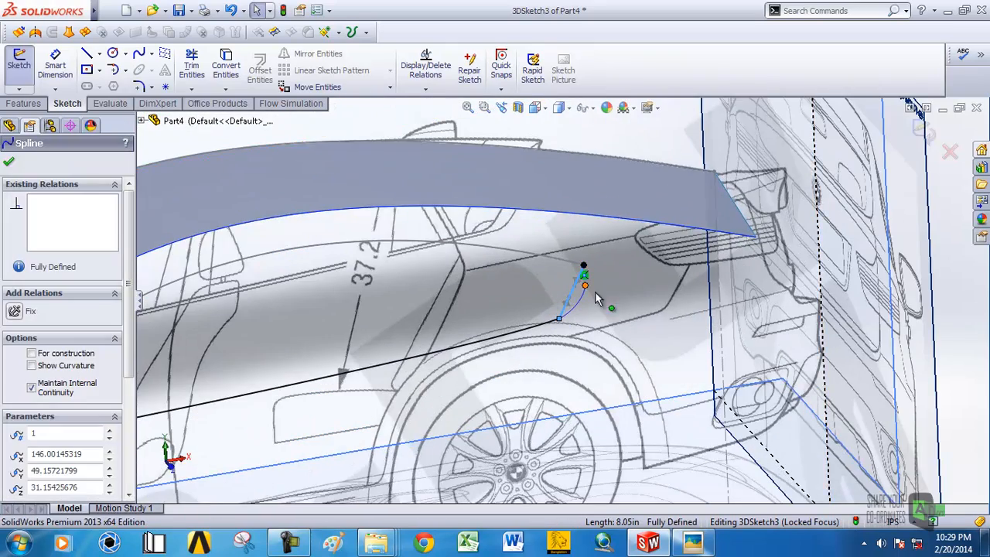
middle_click_drag(582, 300, 541, 335)
left_click(537, 109)
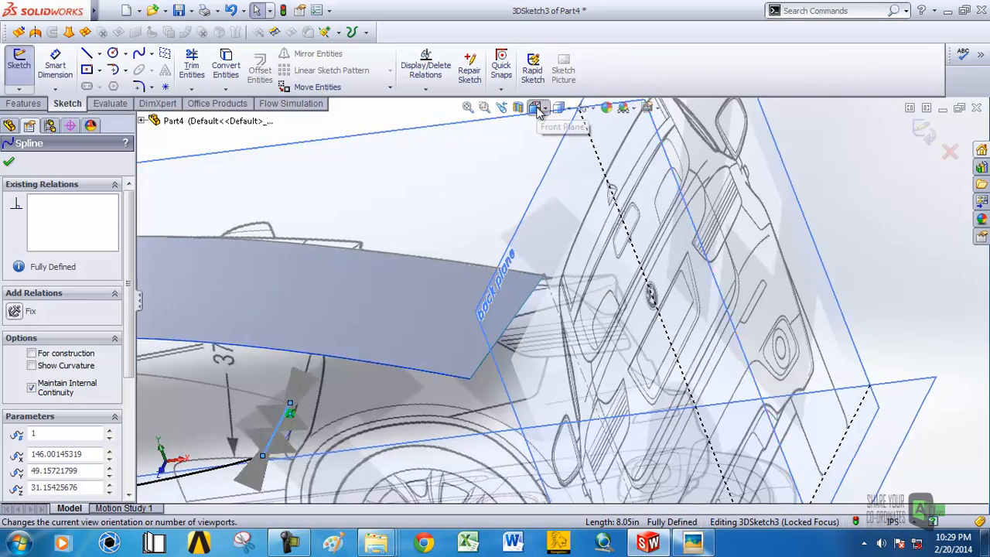
left_click(654, 304)
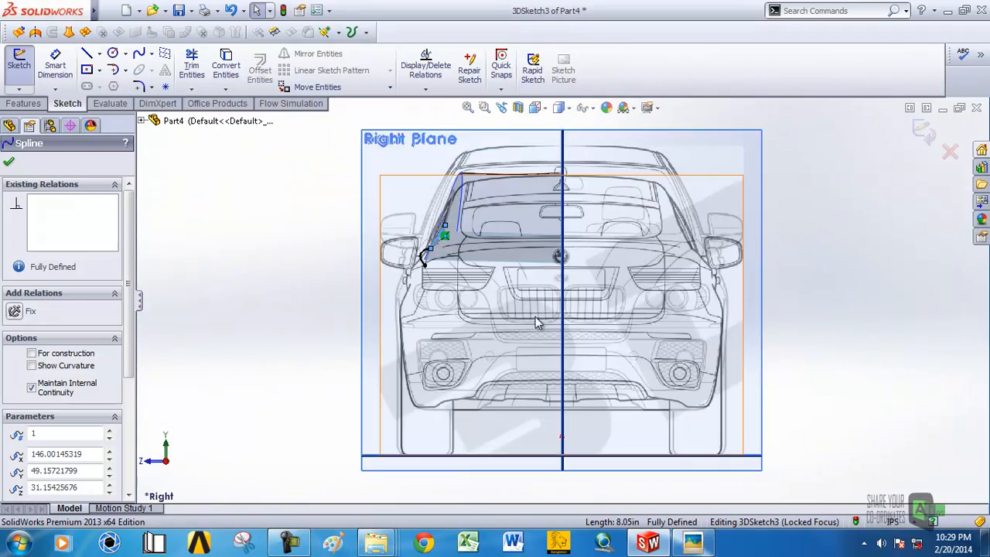
scroll(449, 284, "down", 4)
scroll(464, 251, "down", 2)
middle_click_drag(502, 256, 593, 303)
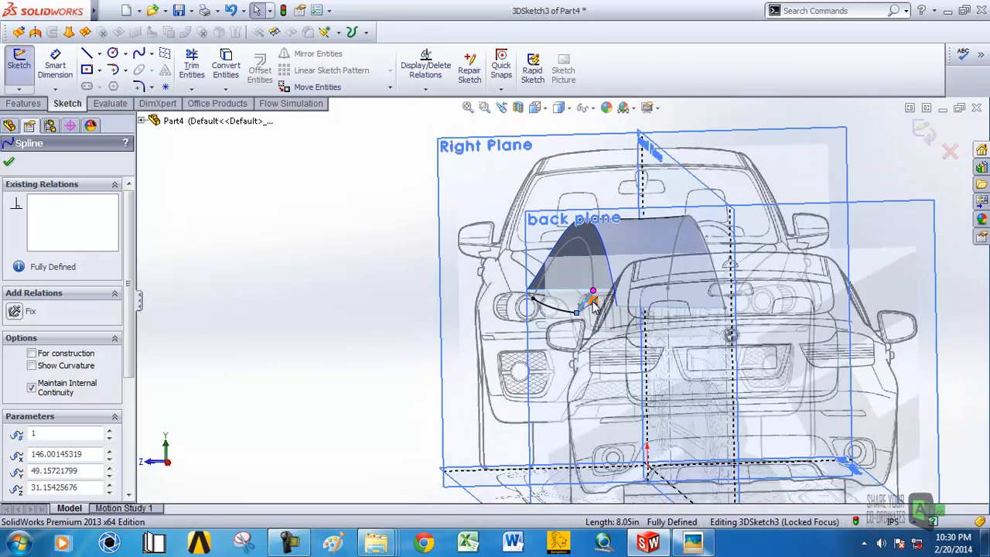
Bend the spline at the window's rear end into a curve by pulling its tangent handles, and exit the 3D sketch.
scroll(607, 307, "up", 4)
middle_click_drag(656, 303, 702, 350)
scroll(677, 347, "down", 9)
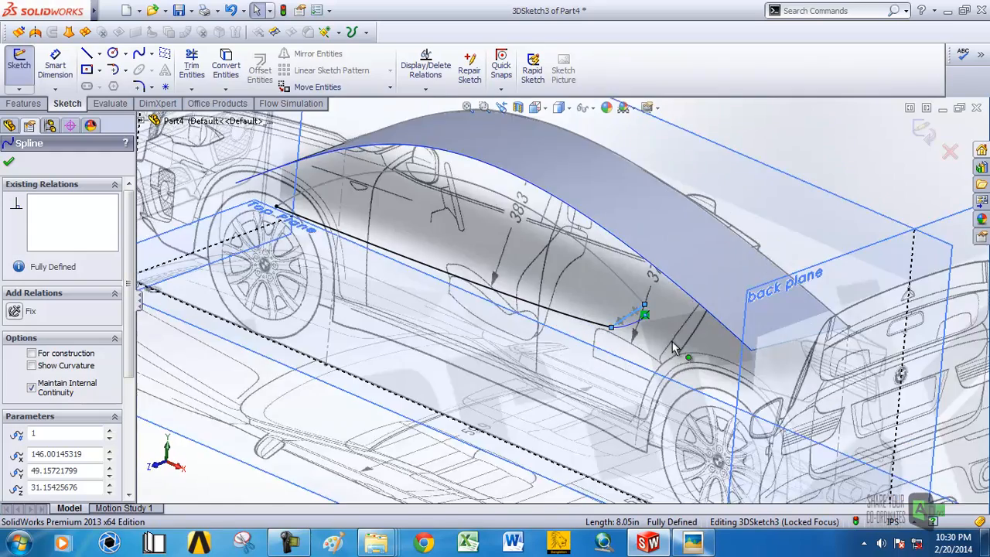
middle_click_drag(606, 314, 585, 290)
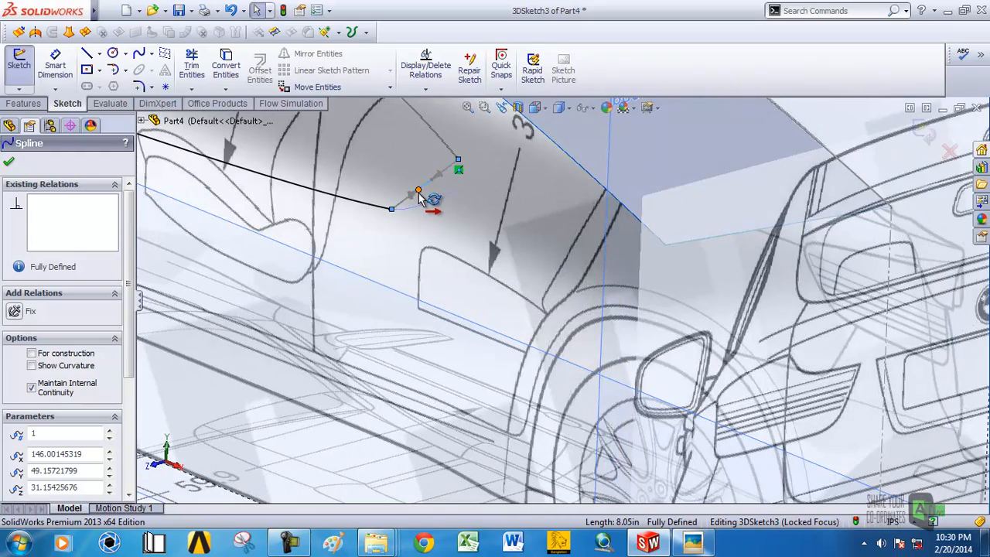
left_click(418, 197)
scroll(539, 216, "up", 5)
middle_click_drag(536, 215, 513, 190)
left_click(538, 109)
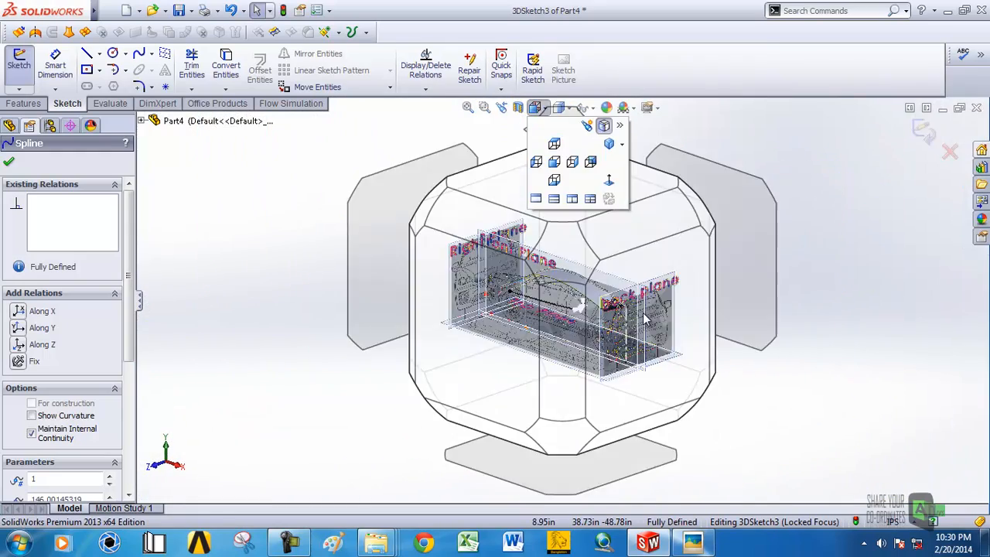
left_click(646, 318)
scroll(433, 250, "down", 4)
scroll(435, 253, "down", 3)
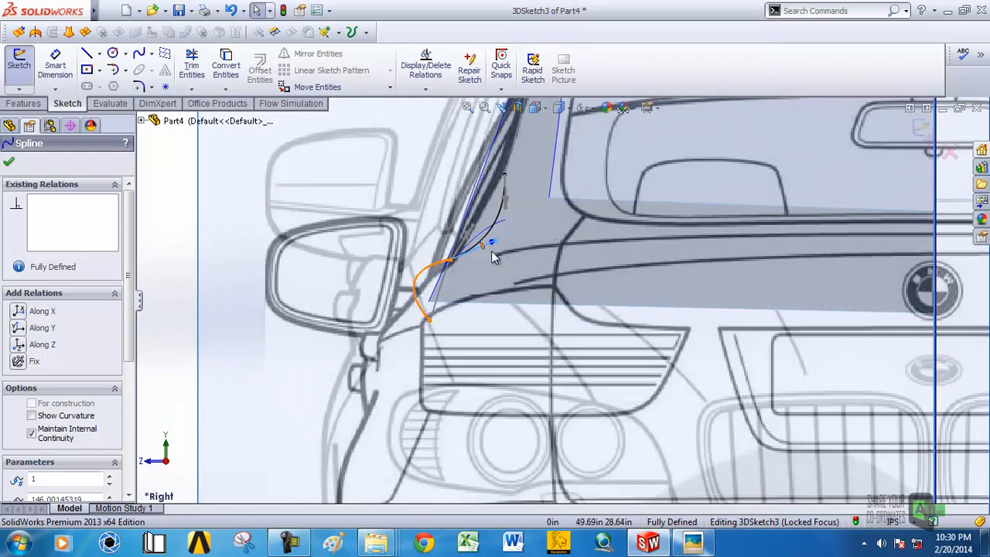
scroll(503, 252, "up", 2)
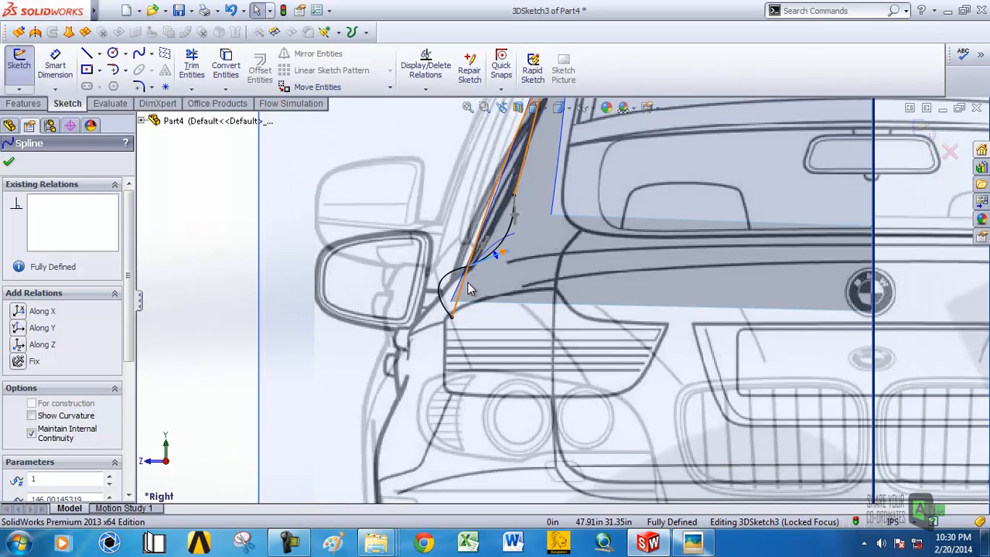
scroll(533, 263, "up", 5)
middle_click_drag(569, 242, 831, 318)
scroll(747, 277, "up", 5)
left_click(926, 137)
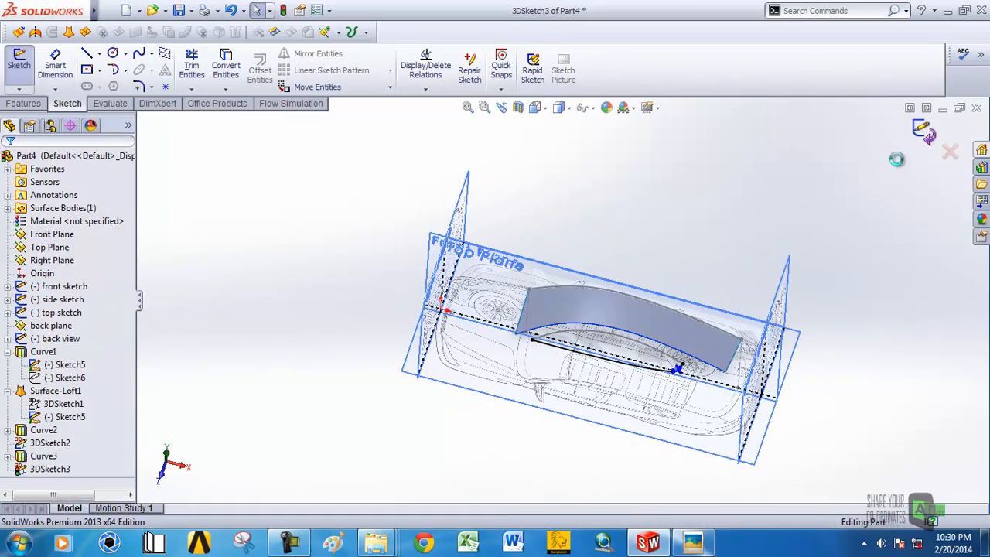
scroll(666, 351, "down", 4)
middle_click_drag(607, 318, 622, 232)
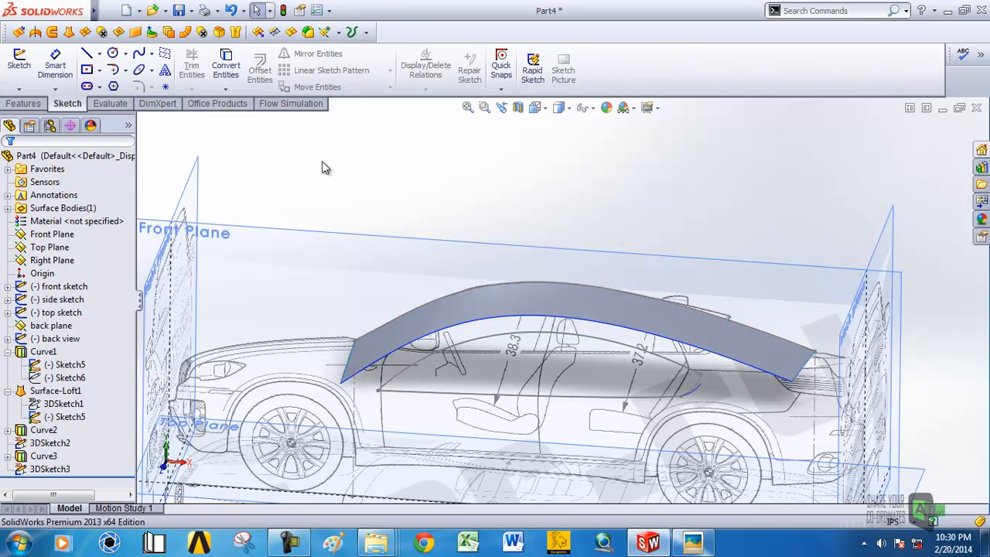
key("f")
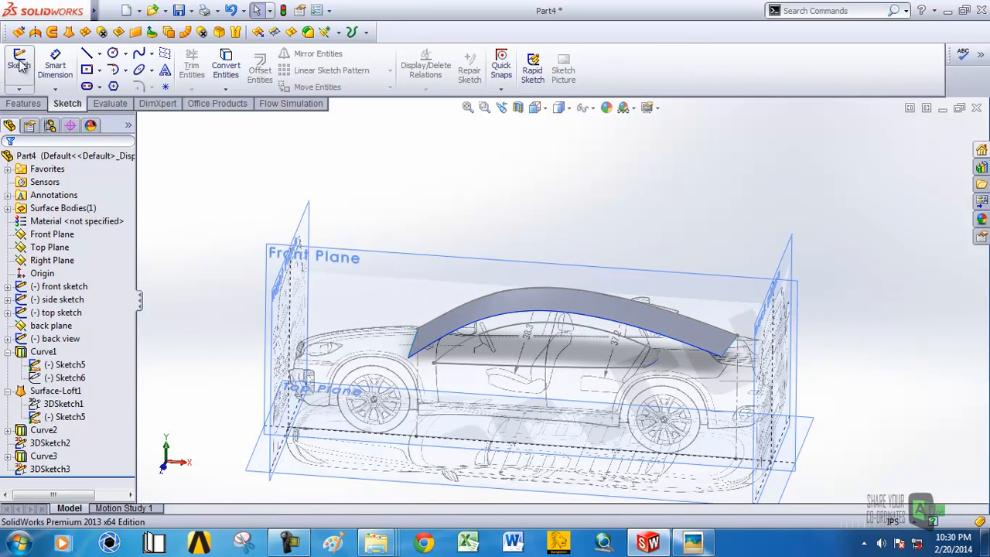
left_click(85, 32)
scroll(520, 370, "down", 3)
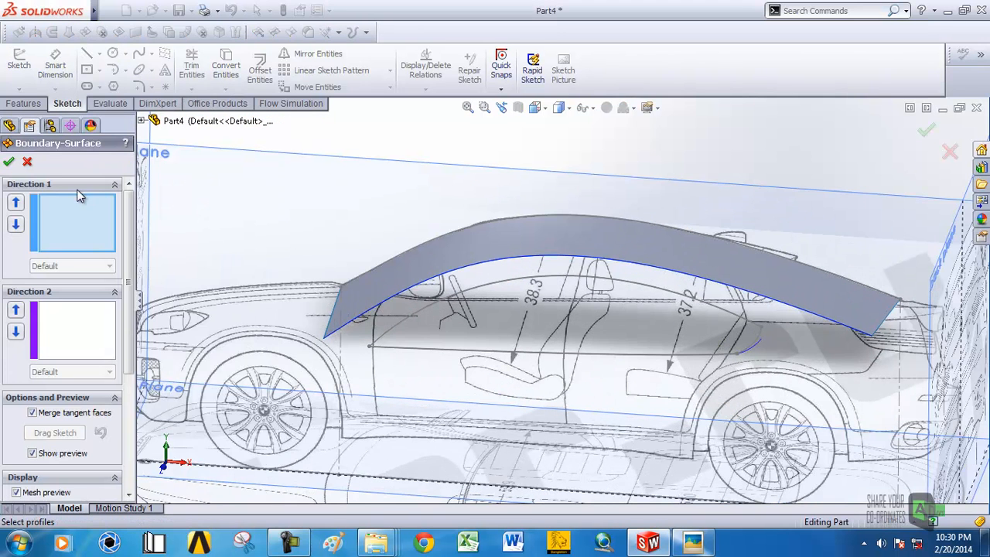
left_click(580, 358)
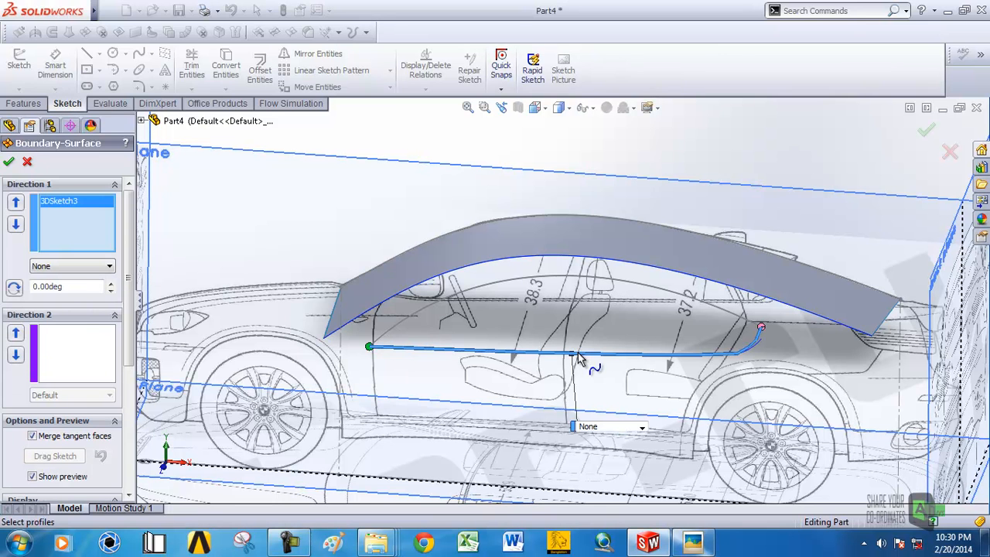
left_click(579, 277)
scroll(578, 293, "up", 2)
scroll(578, 314, "down", 3)
scroll(551, 317, "down", 4)
middle_click_drag(551, 317, 616, 294)
scroll(475, 290, "up", 4)
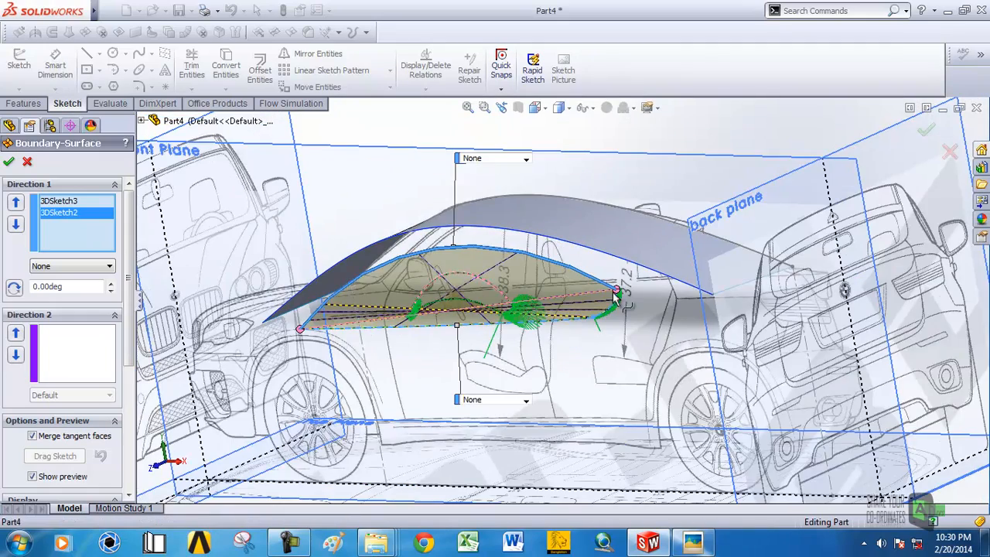
left_click(26, 163)
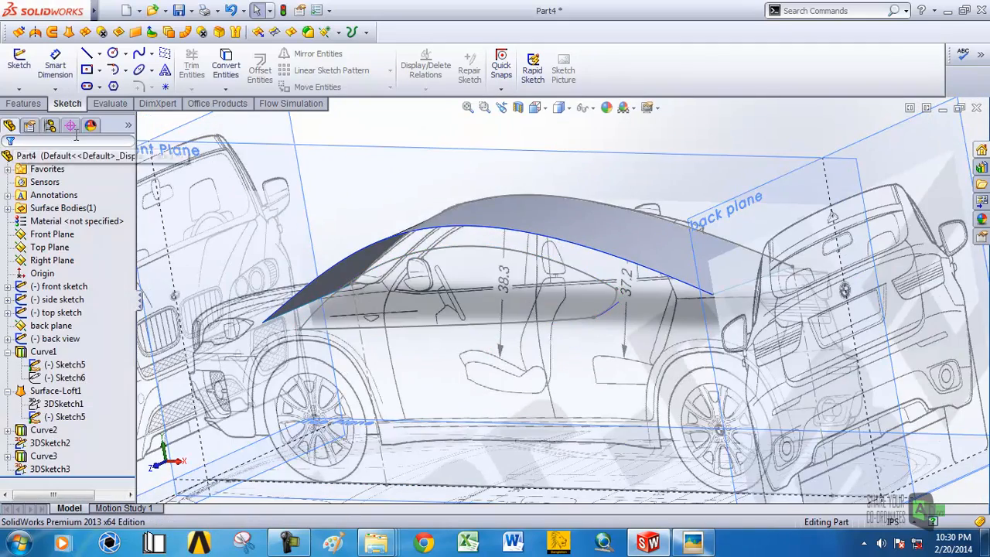
Create a lofted surface for the side window using 3DSketch2 and 3DSketch3 as profiles.
left_click(67, 32)
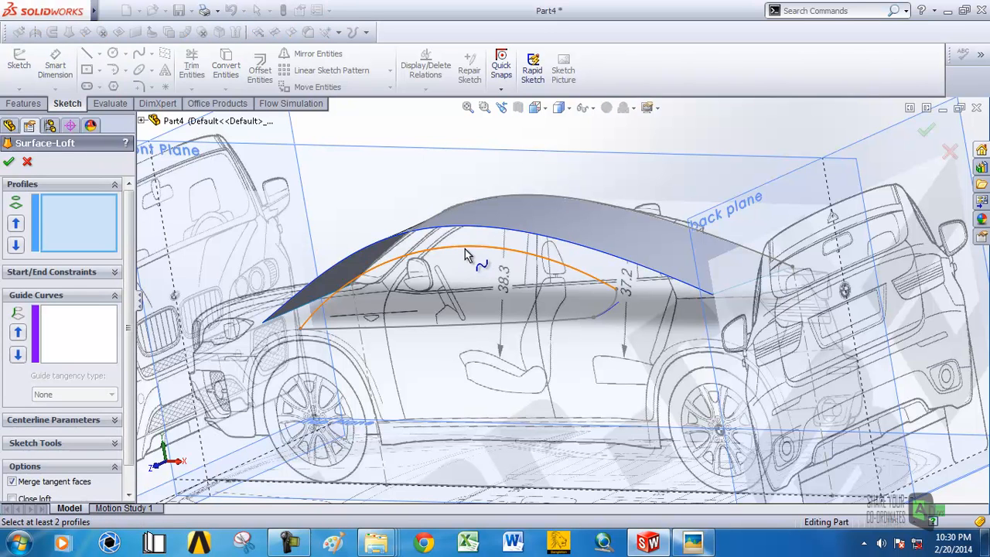
left_click(465, 250)
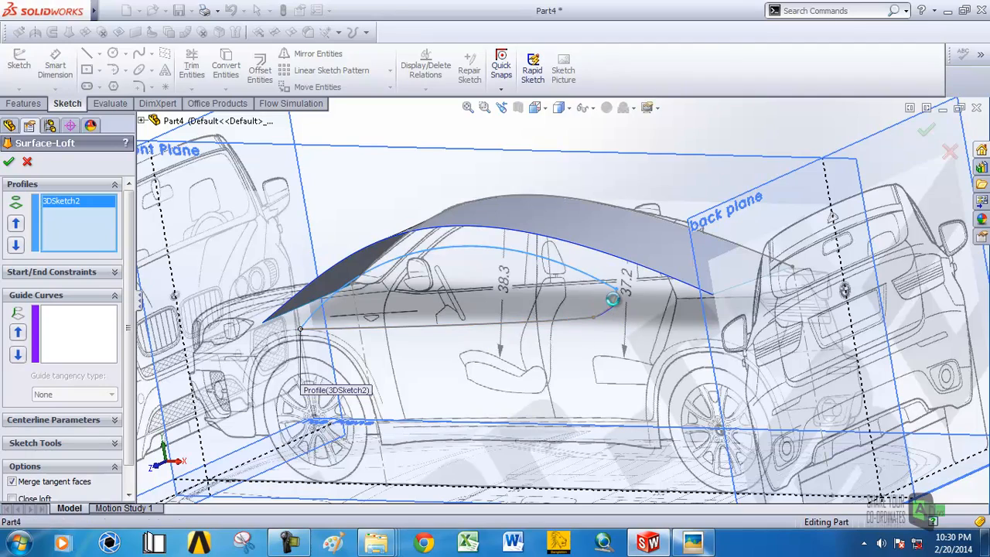
left_click(611, 299)
middle_click_drag(477, 317, 553, 311)
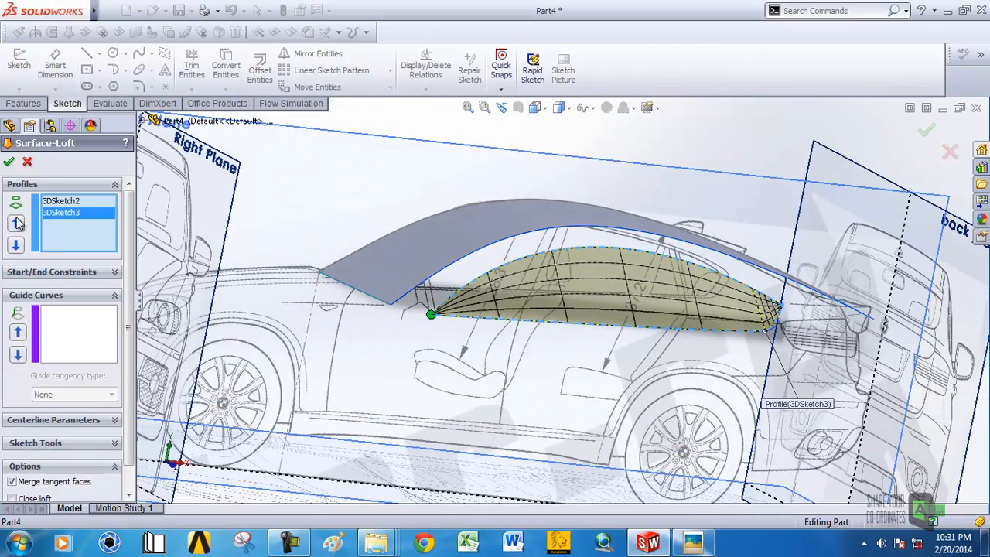
left_click(11, 160)
Inspect the lofted side window surface against the blueprints from several angles and from the top view.
scroll(615, 269, "up", 6)
mouse_move(614, 265)
middle_mouse_down()
mouse_move(580, 300)
mouse_move(564, 283)
mouse_move(611, 256)
mouse_move(656, 269)
mouse_move(678, 263)
mouse_move(651, 272)
middle_mouse_up()
scroll(571, 289, "down", 6)
scroll(570, 293, "down", 5)
scroll(590, 294, "up", 8)
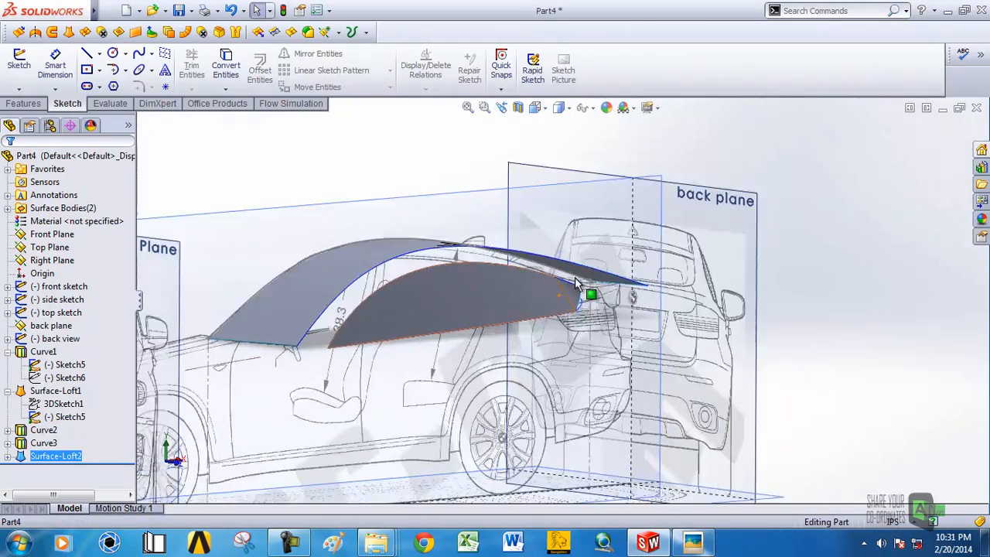
mouse_move(554, 290)
middle_mouse_down()
mouse_move(562, 375)
mouse_move(521, 335)
mouse_move(530, 332)
mouse_move(470, 327)
mouse_move(454, 359)
middle_mouse_up()
scroll(455, 359, "down", 3)
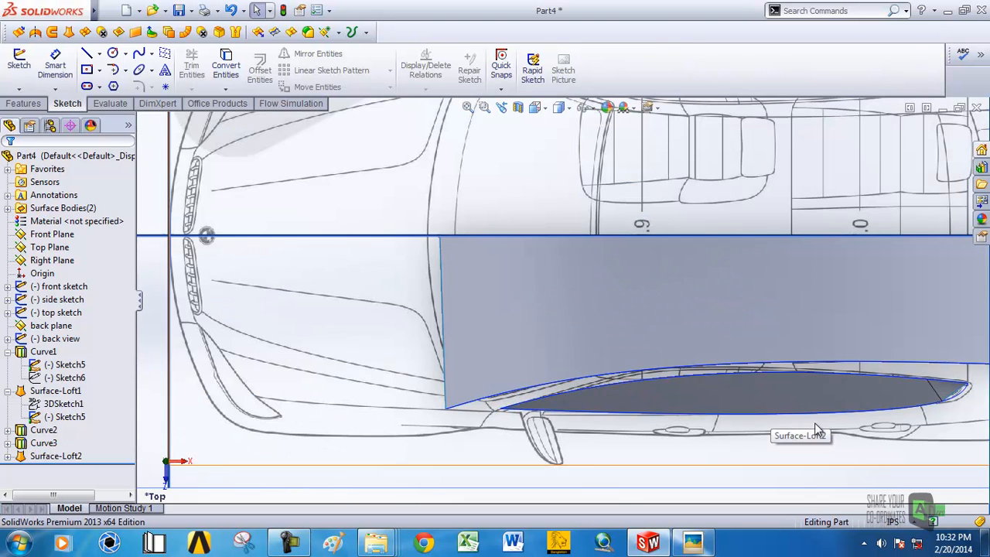
scroll(632, 396, "up", 5)
scroll(587, 273, "down", 3)
scroll(599, 278, "up", 5)
scroll(468, 263, "down", 4)
Sketch a two-point spline on the Top Plane from the side window's front tip to the car's centreline at about X 54 in.
left_click(546, 248)
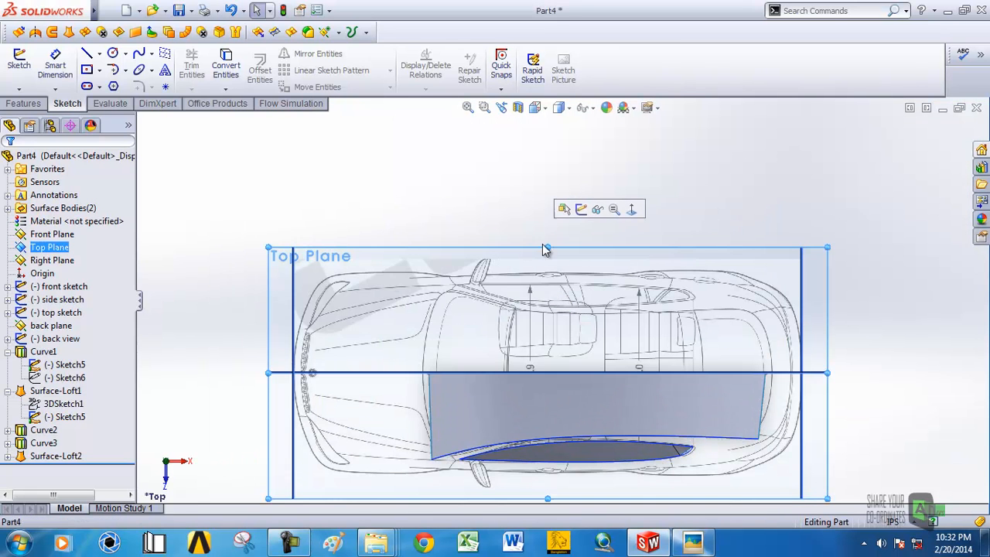
left_click(579, 207)
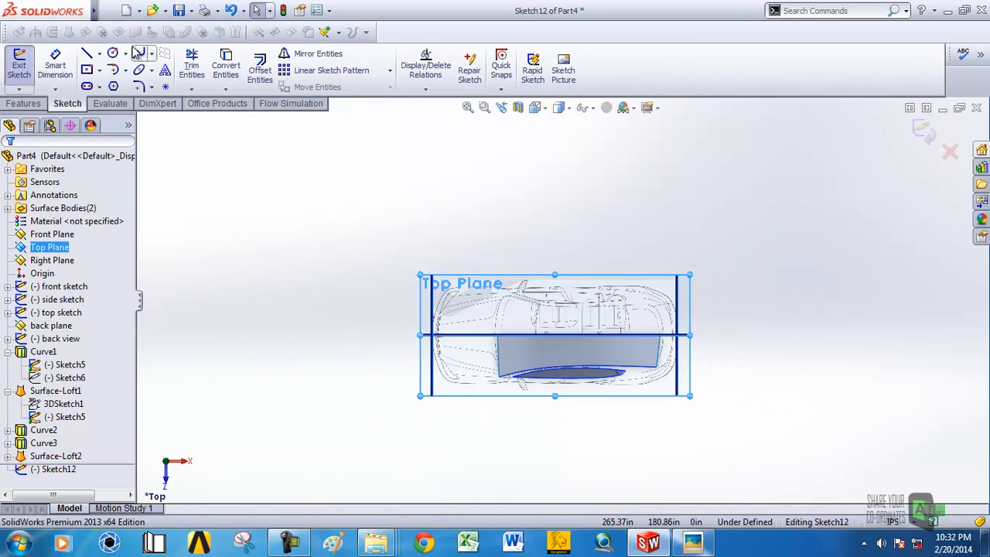
scroll(534, 375, "down", 5)
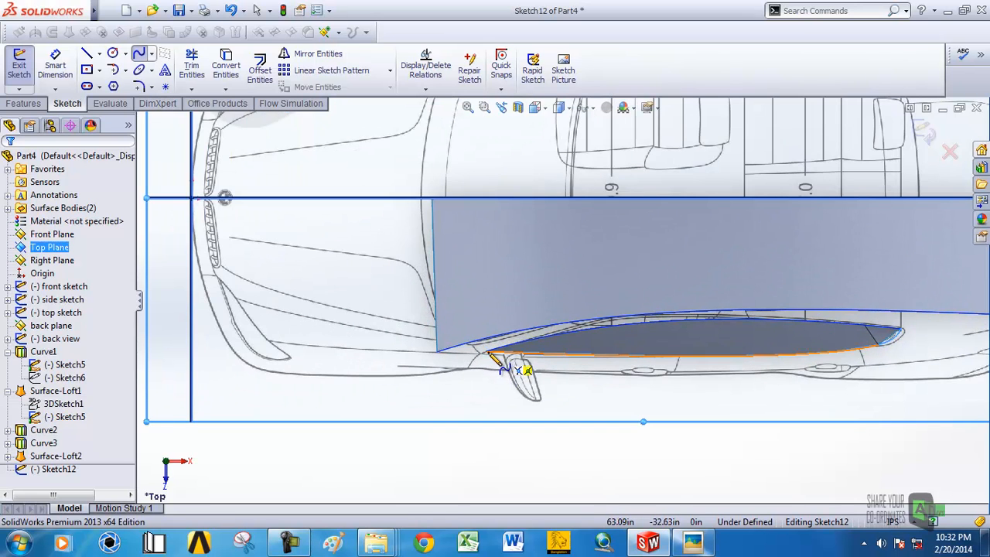
left_click(486, 352)
double_click(446, 201)
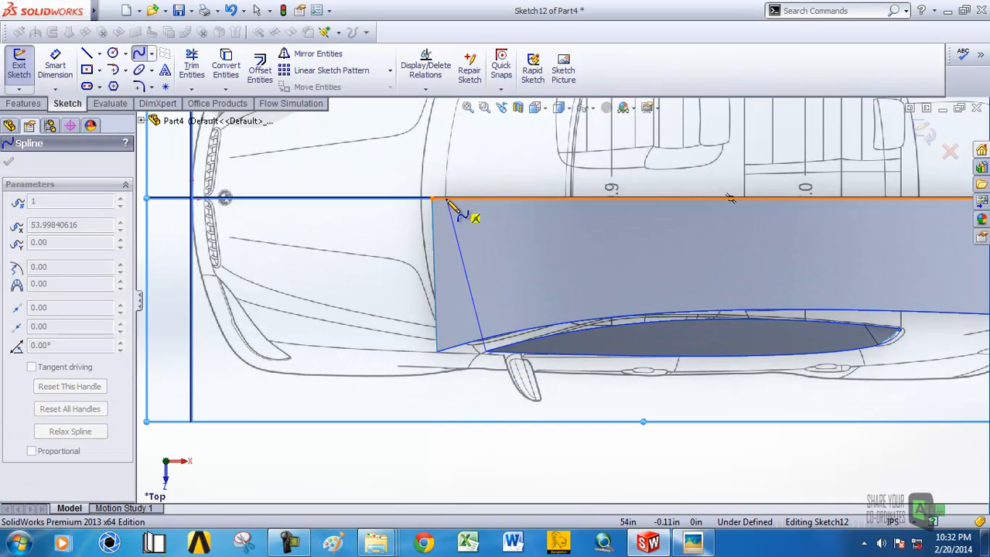
right_click(447, 200)
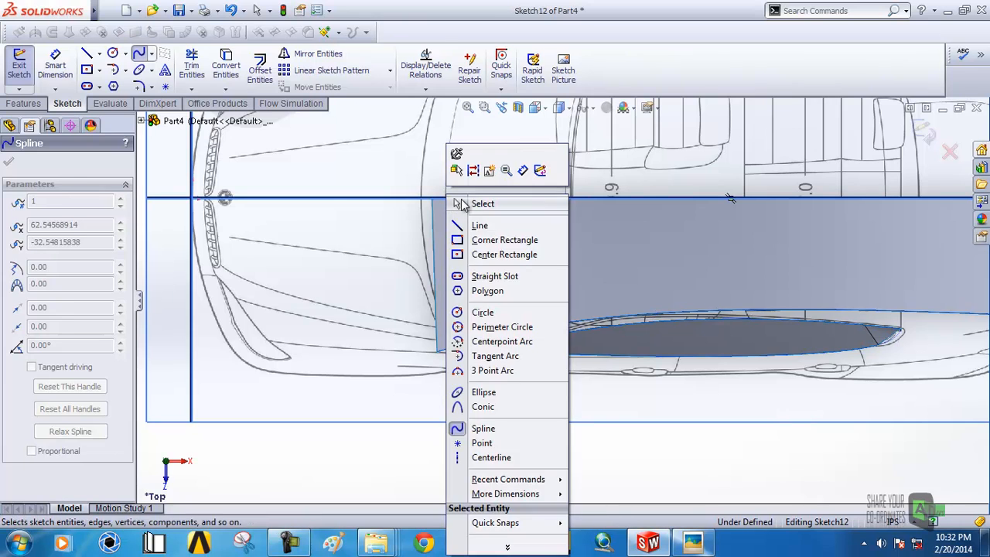
left_click(477, 204)
Add a coincident relation between the spline's centreline endpoint and the Front Plane.
middle_click_drag(454, 229, 453, 290)
left_click(451, 293)
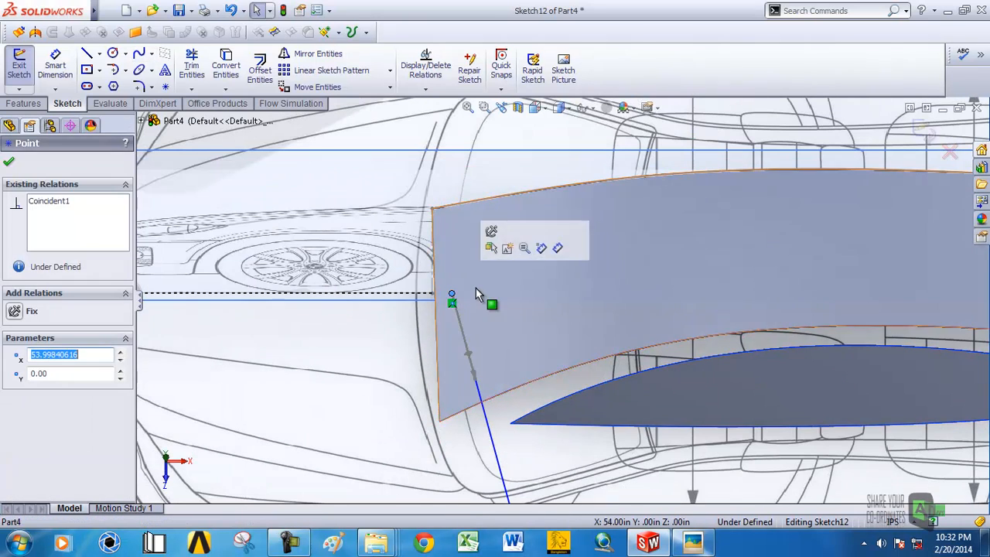
left_click(466, 244)
middle_click_drag(467, 239, 444, 148)
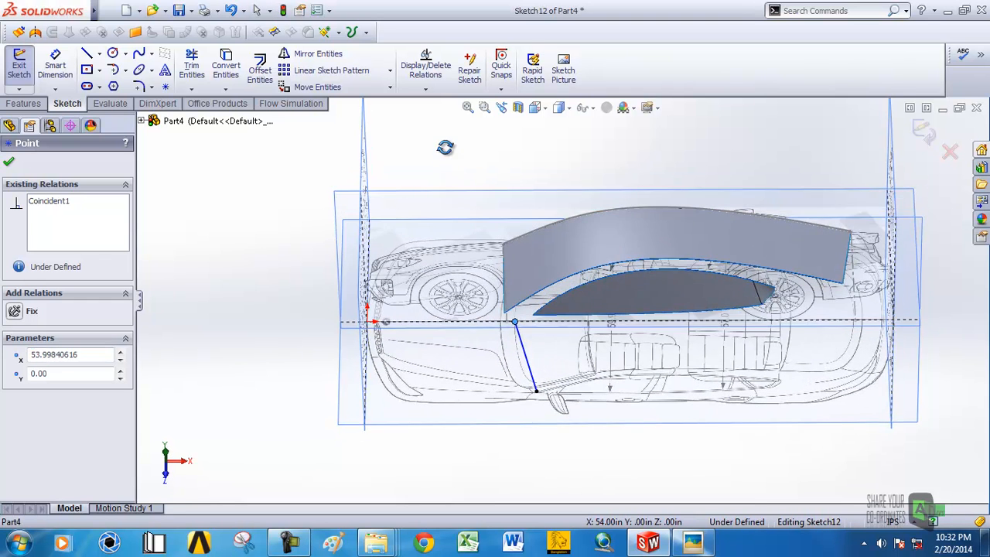
left_click(437, 193, "ctrl")
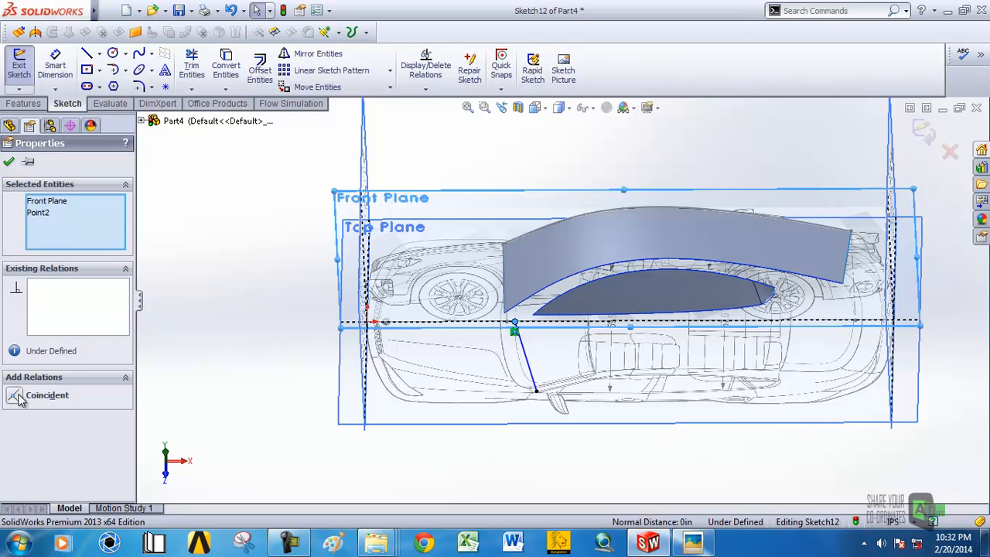
left_click(8, 162)
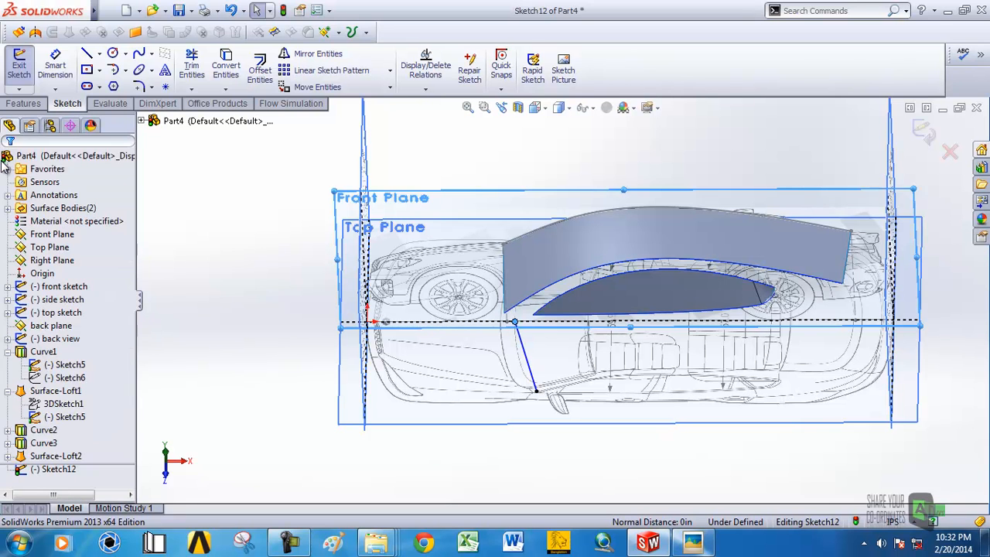
Check the existing relations between the spline's centreline endpoint and the Front Plane, and clear the selection.
left_click(515, 321)
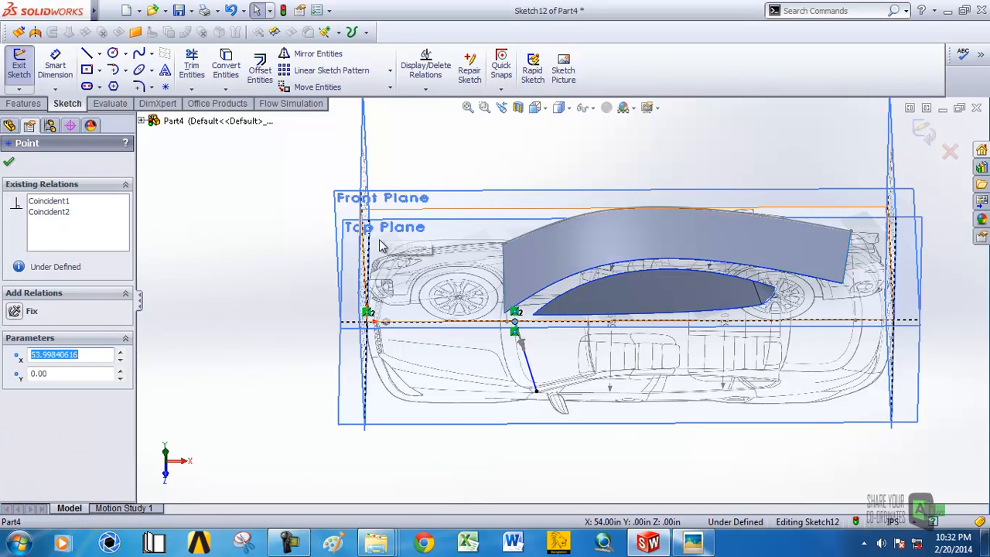
left_click(403, 193, "ctrl")
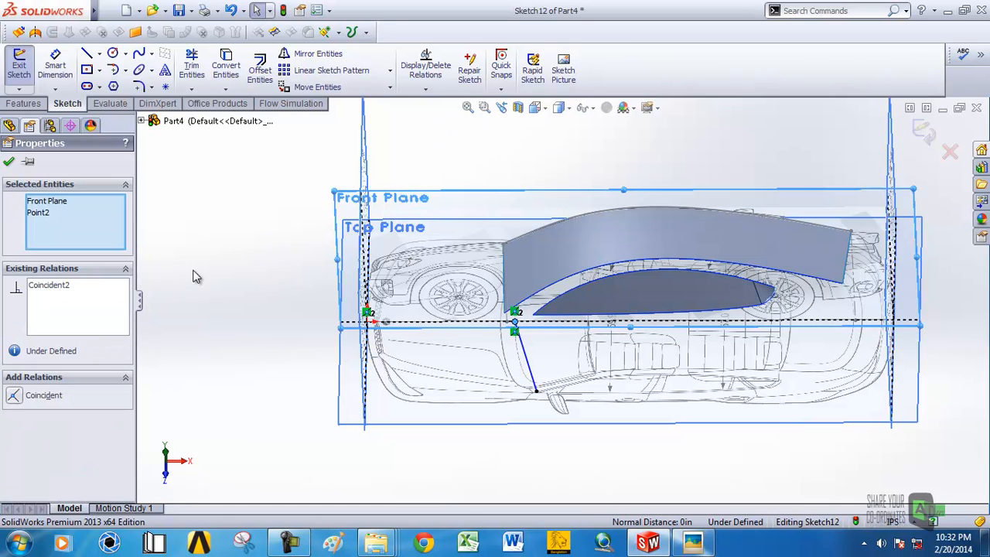
left_click(215, 348)
middle_click_drag(259, 329, 268, 235)
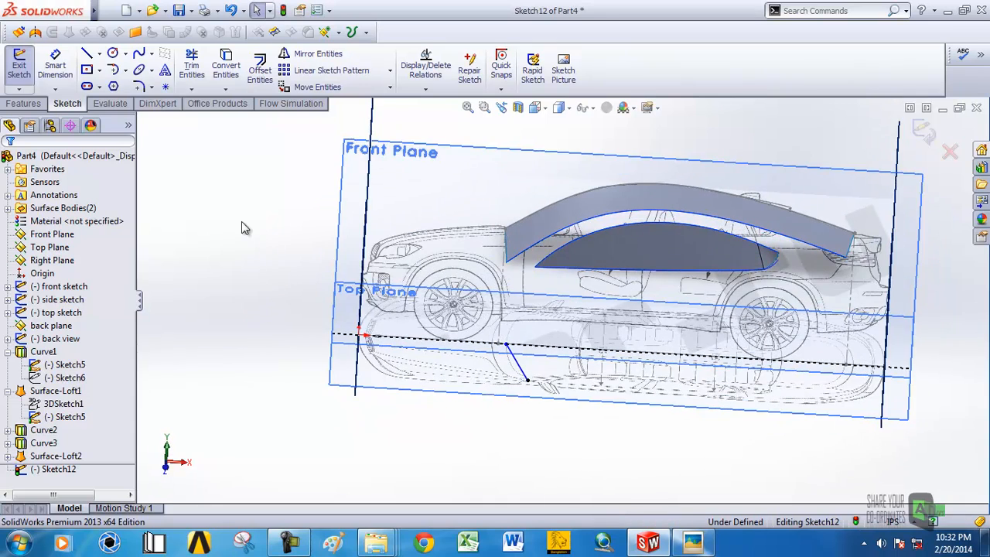
Bend the windshield base spline forward using its handle near the side window's front tip, following the top-view blueprint.
scroll(533, 332, "up", 4)
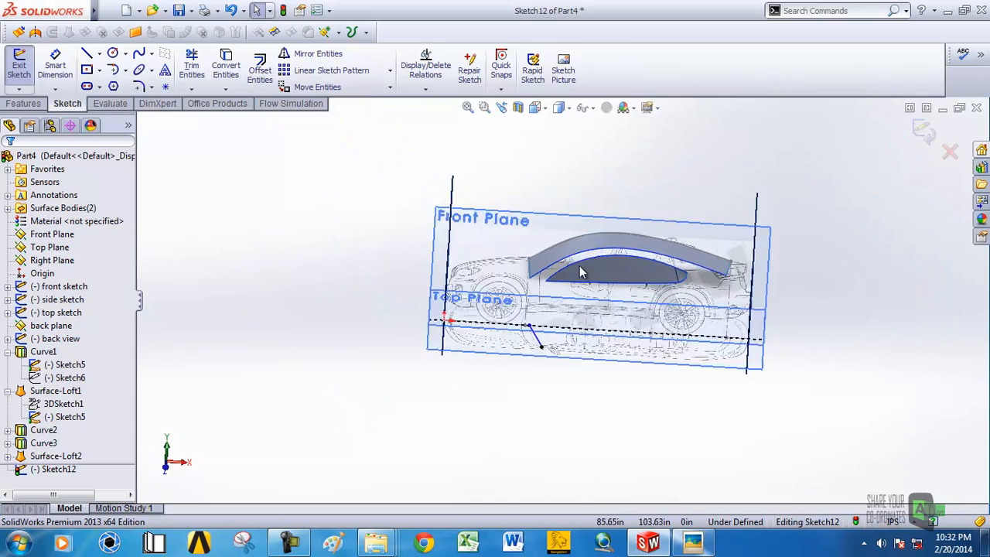
left_click(531, 112)
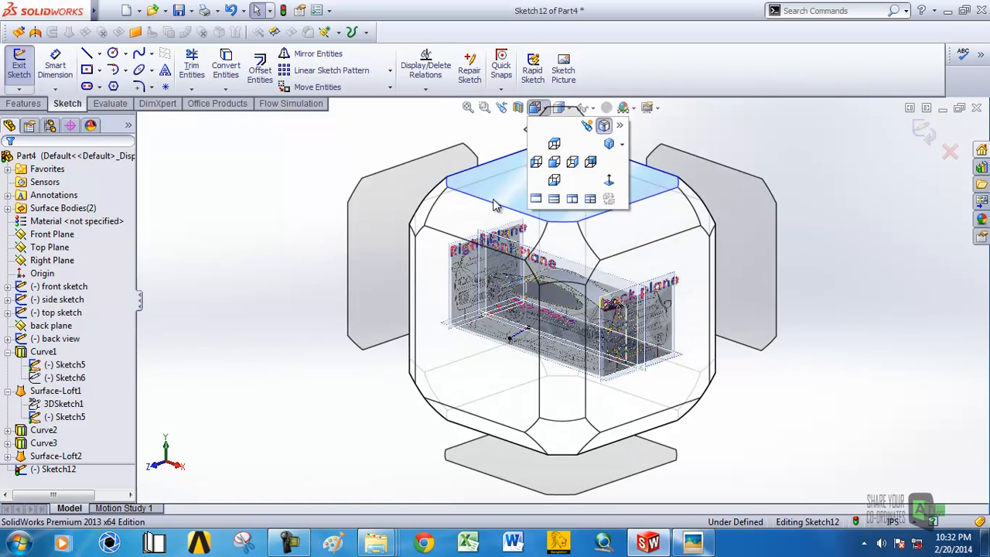
left_click(492, 217)
scroll(523, 369, "down", 5)
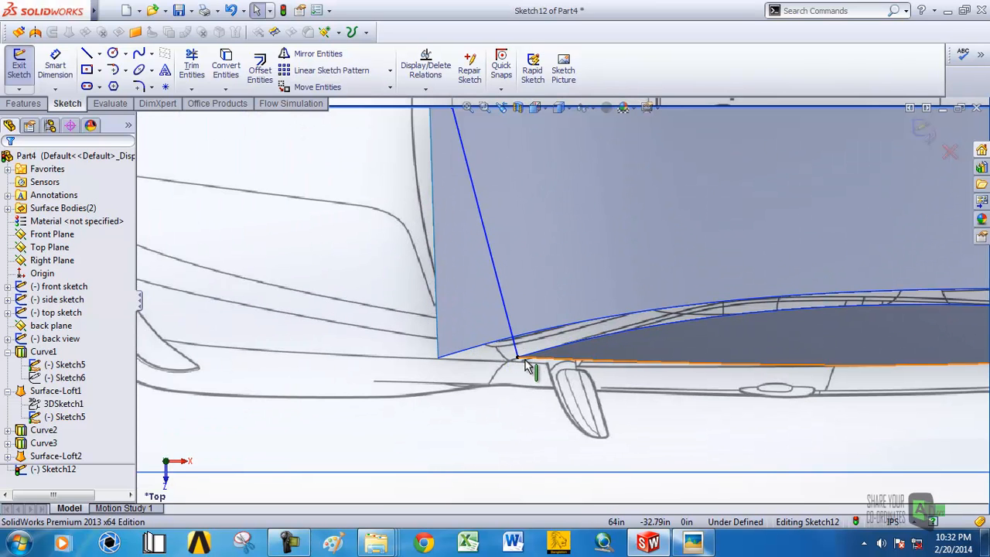
double_click(515, 347)
left_click_drag(492, 259, 453, 281)
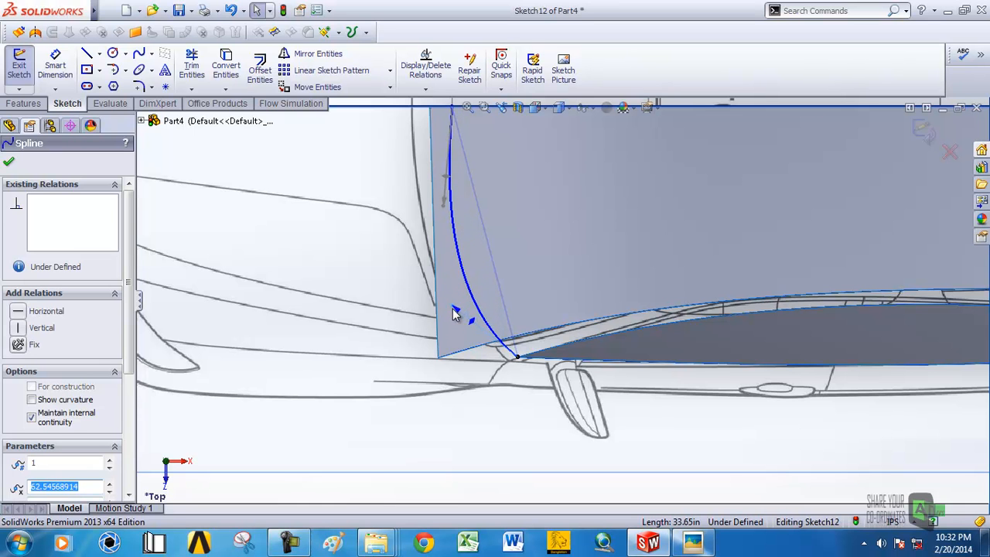
scroll(526, 220, "up", 3)
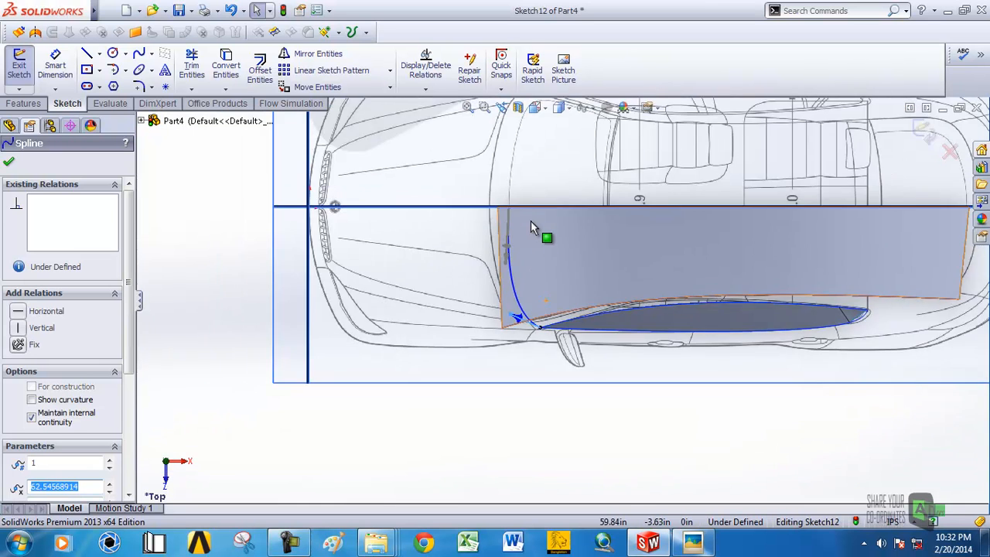
Add a perpendicular relation between the windshield base spline and the Front Plane.
scroll(515, 229, "down", 5)
scroll(549, 272, "up", 3)
scroll(556, 280, "up", 5)
middle_click_drag(567, 274, 576, 205)
scroll(555, 351, "down", 5)
mouse_move(563, 320)
middle_mouse_down()
mouse_move(567, 261)
mouse_move(550, 223)
middle_mouse_up()
left_click(569, 308)
scroll(565, 292, "up", 5)
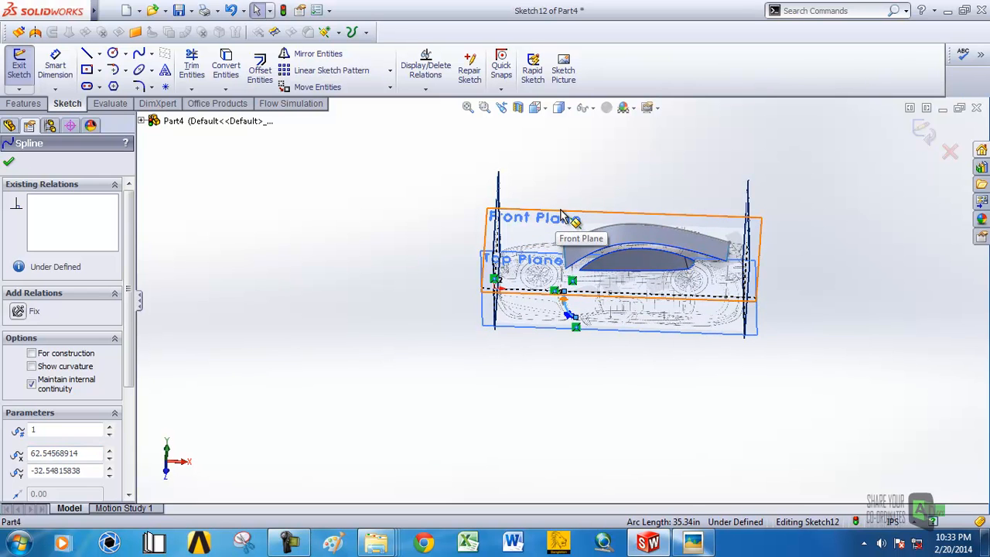
left_click(562, 214, "ctrl")
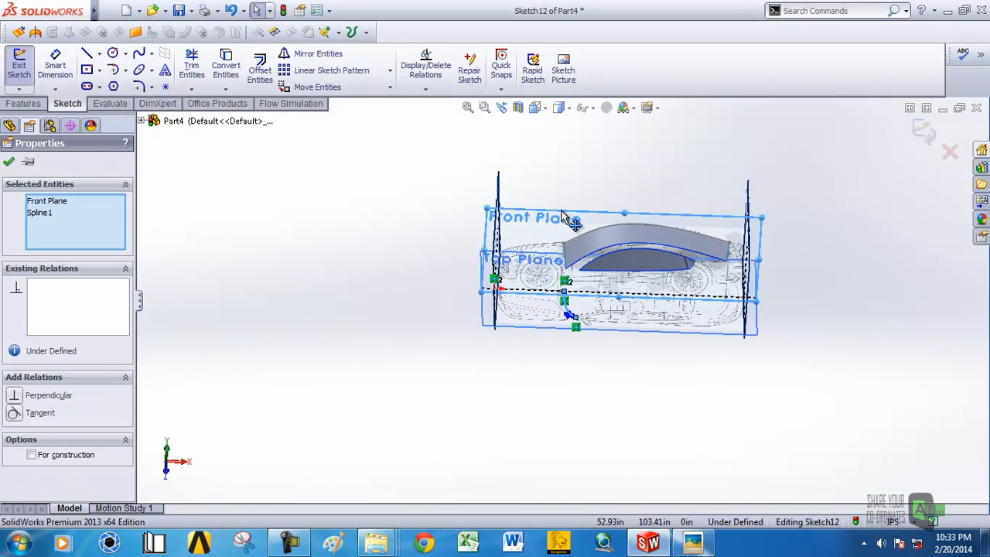
left_click(17, 396)
scroll(438, 347, "up", 2)
mouse_move(437, 347)
middle_mouse_down()
mouse_move(523, 348)
mouse_move(521, 371)
middle_mouse_up()
left_click(9, 165)
Examine the windshield base spline against the top-view blueprint and check the relations on its centreline endpoint.
scroll(592, 294, "up", 3)
middle_click_drag(592, 294, 563, 203)
left_click(534, 107)
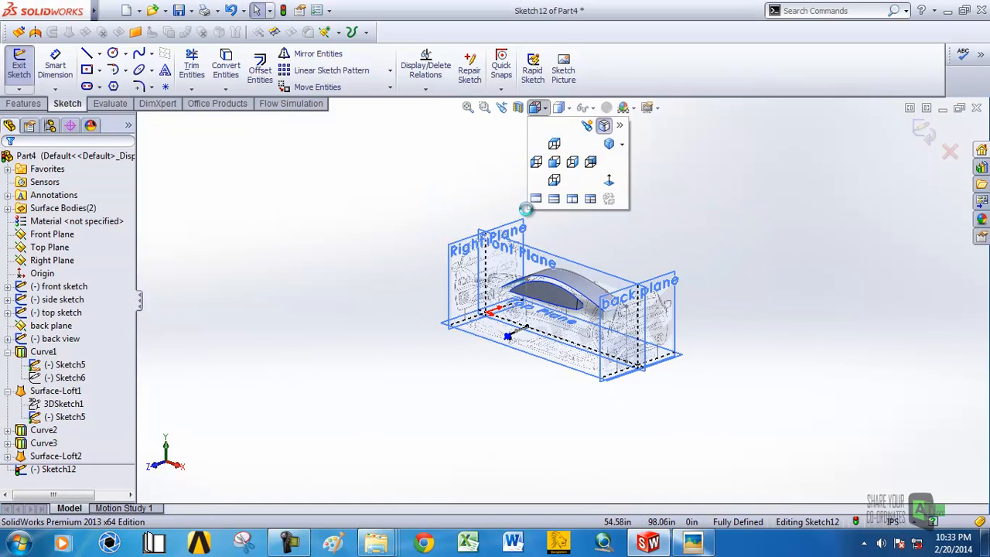
left_click(506, 208)
scroll(464, 311, "down", 4)
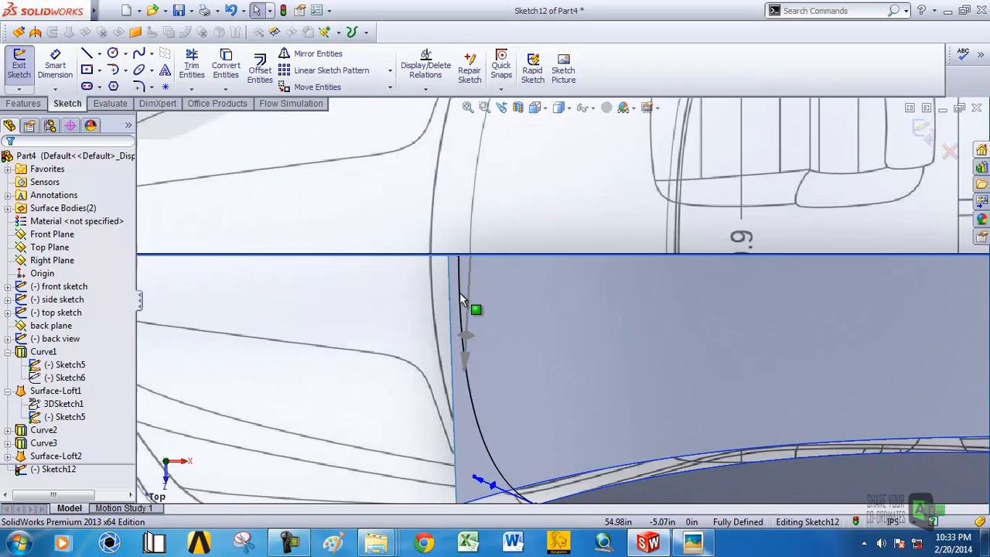
scroll(551, 370, "up", 2)
scroll(555, 387, "down", 2)
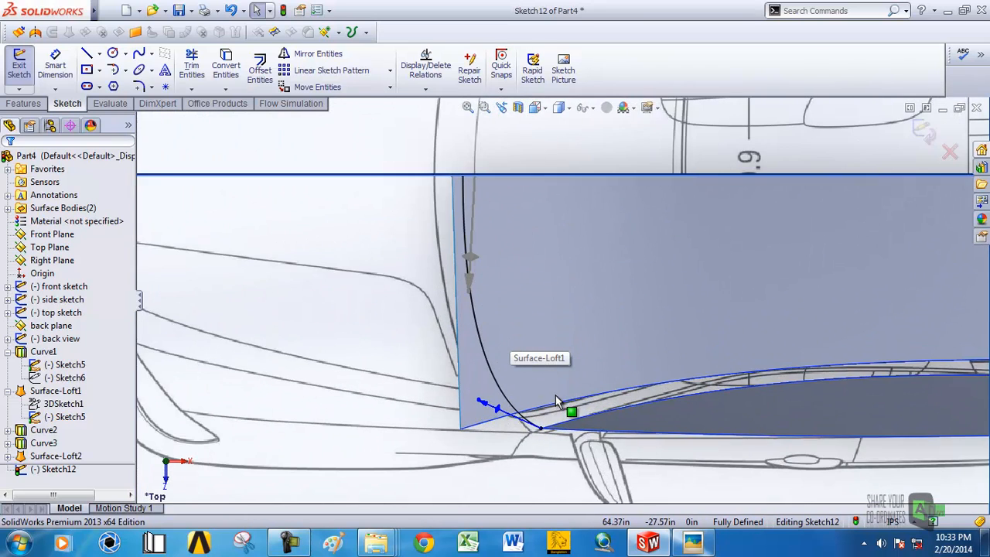
scroll(549, 399, "down", 1)
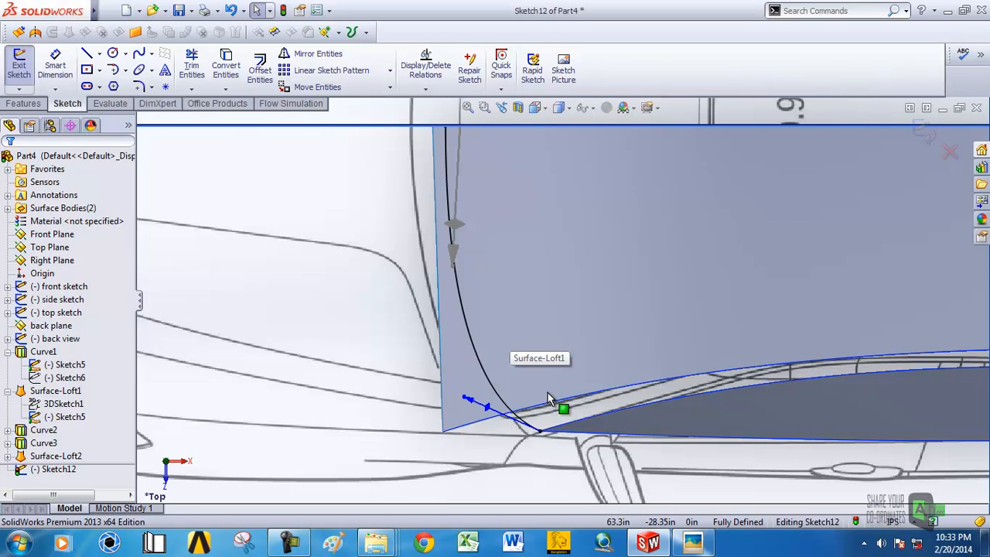
scroll(547, 398, "up", 3)
scroll(537, 269, "down", 5)
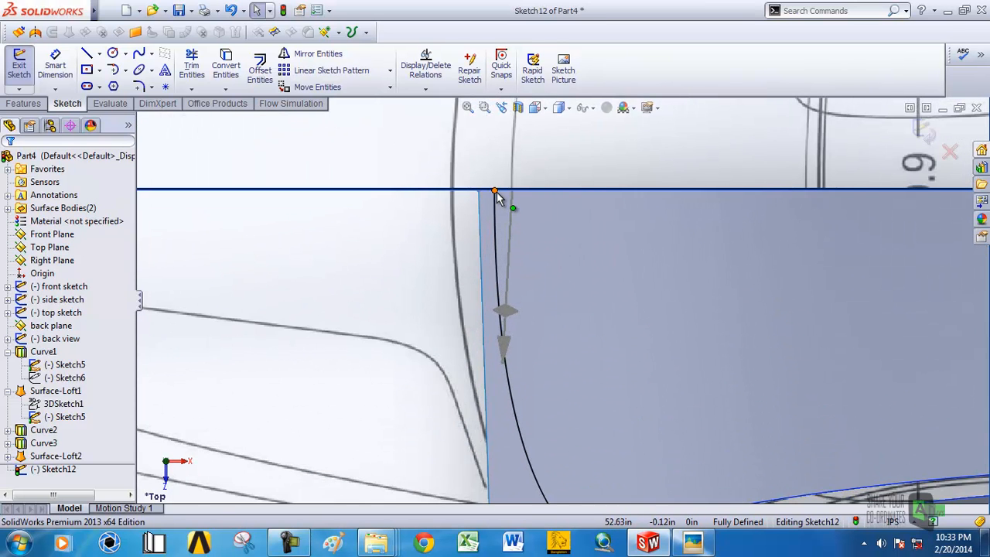
left_click(496, 191)
scroll(668, 322, "up", 3)
scroll(668, 321, "up", 4)
middle_click_drag(668, 321, 801, 246)
Trim the roof surface with the windshield base sketch, removing the narrow section ahead of the curve.
left_click(535, 108)
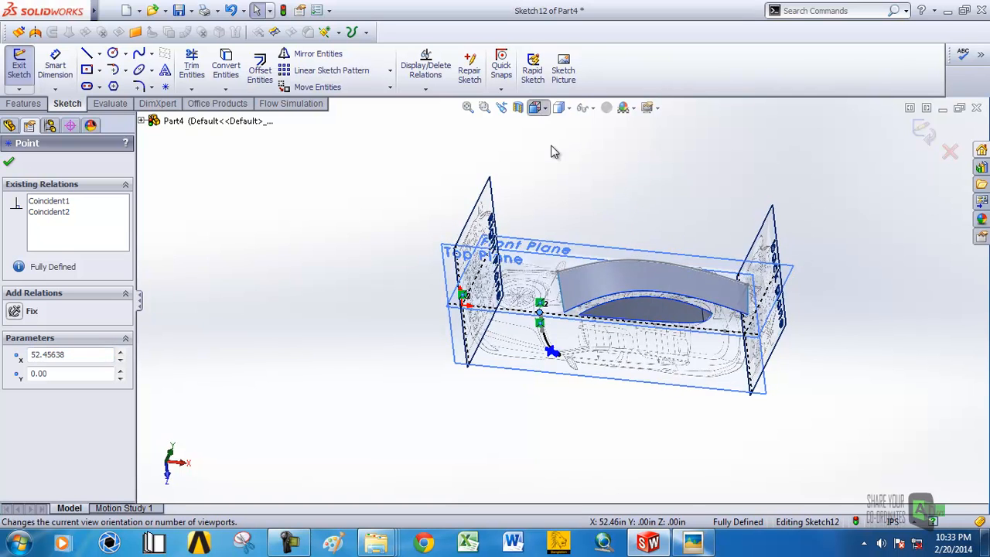
left_click(508, 201)
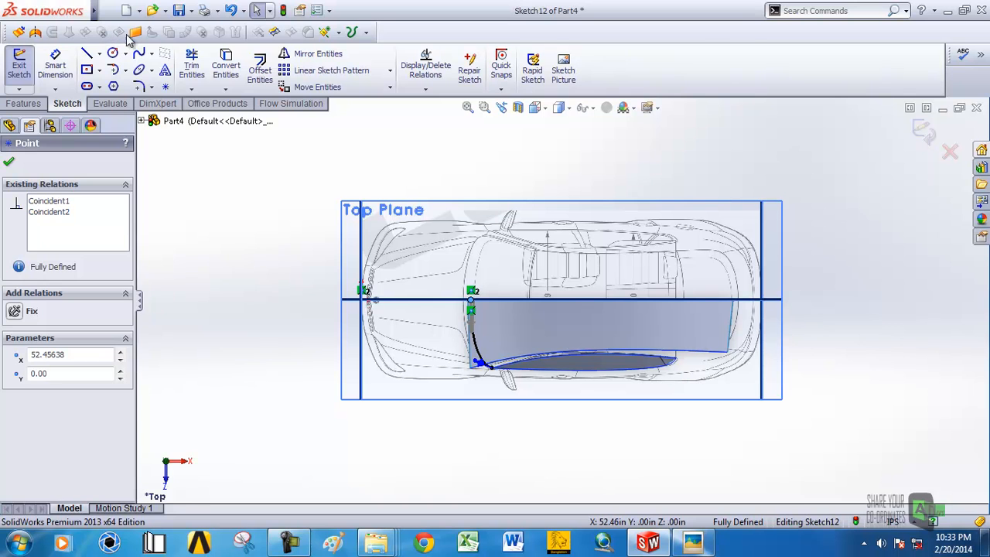
left_click(277, 36)
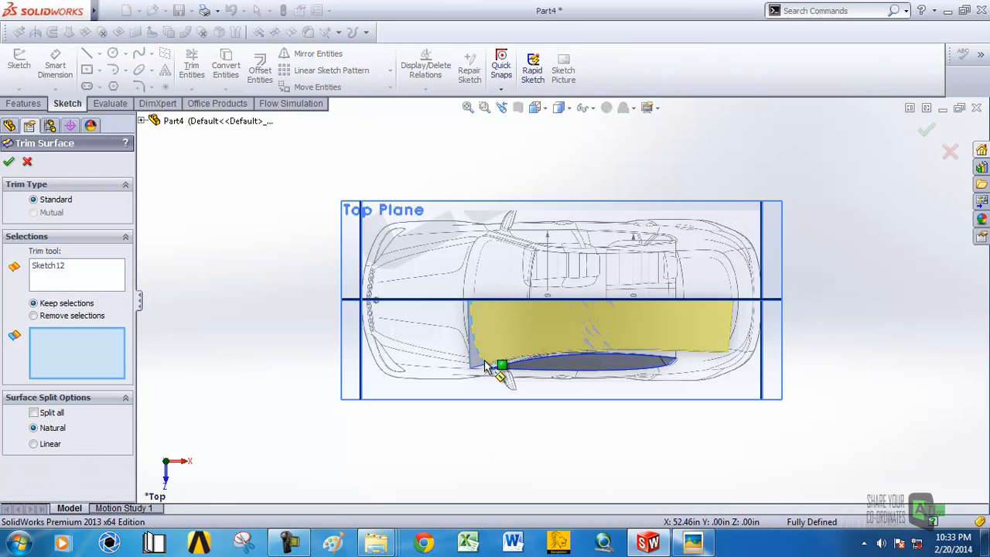
scroll(487, 352, "down", 3)
scroll(479, 344, "down", 3)
left_click(533, 352)
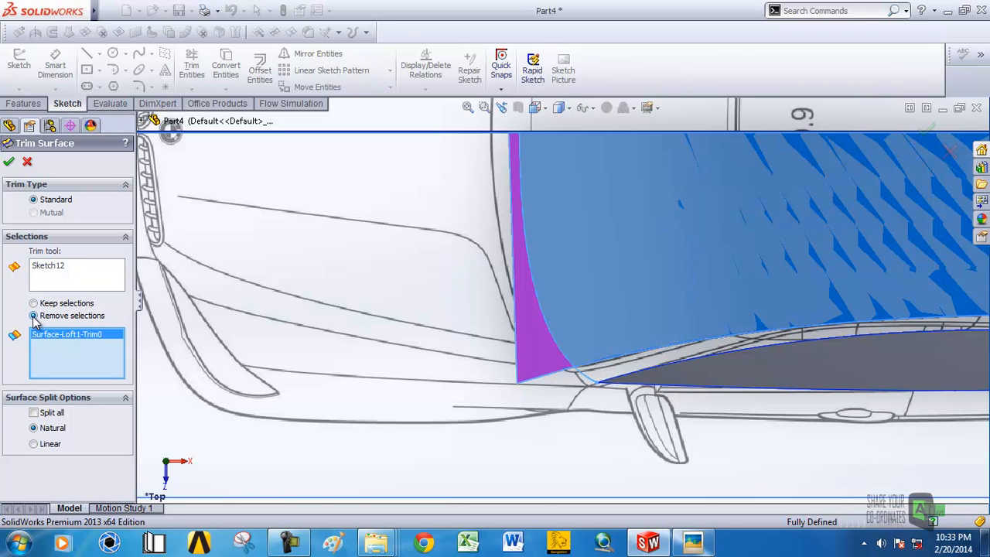
left_click(535, 344)
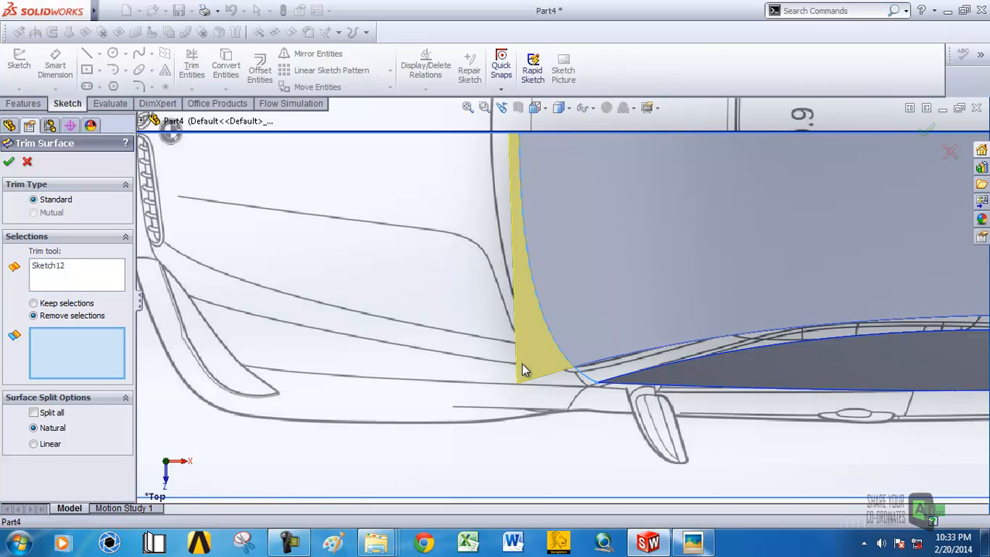
left_click(525, 365)
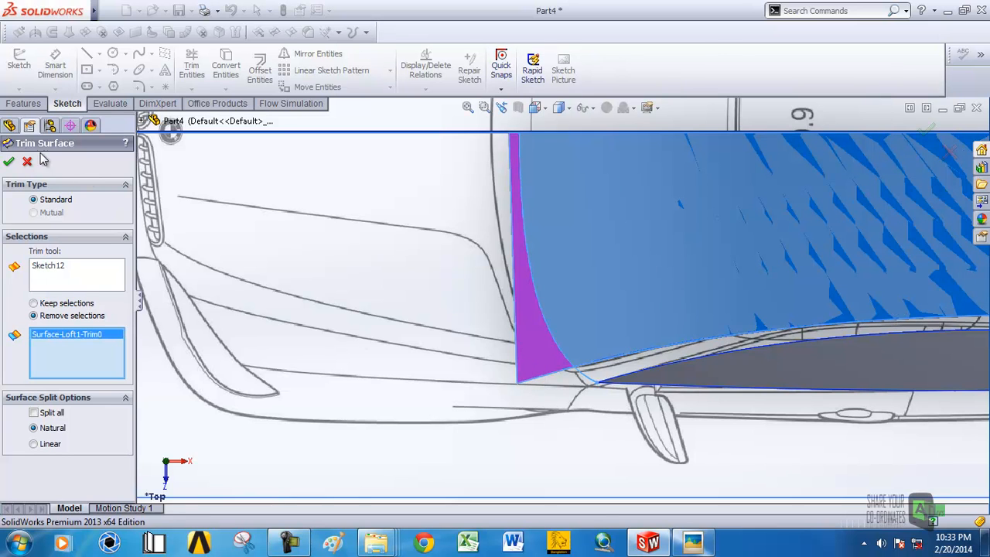
left_click(8, 161)
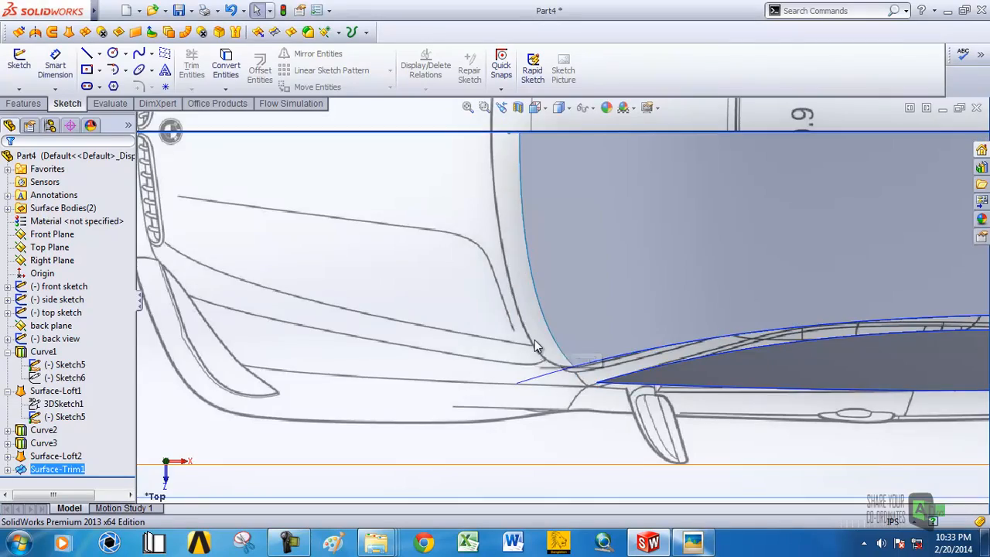
Inspect the trimmed front edge of the roof surface against the blueprints from several angles.
scroll(534, 339, "up", 5)
middle_click_drag(591, 361, 613, 223)
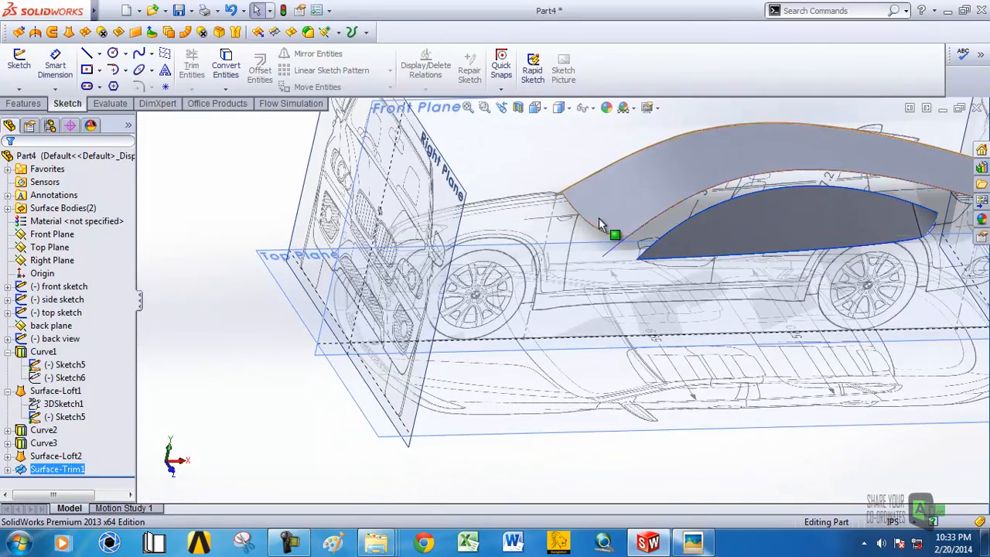
scroll(588, 221, "down", 4)
scroll(553, 284, "up", 5)
middle_click_drag(655, 272, 627, 292)
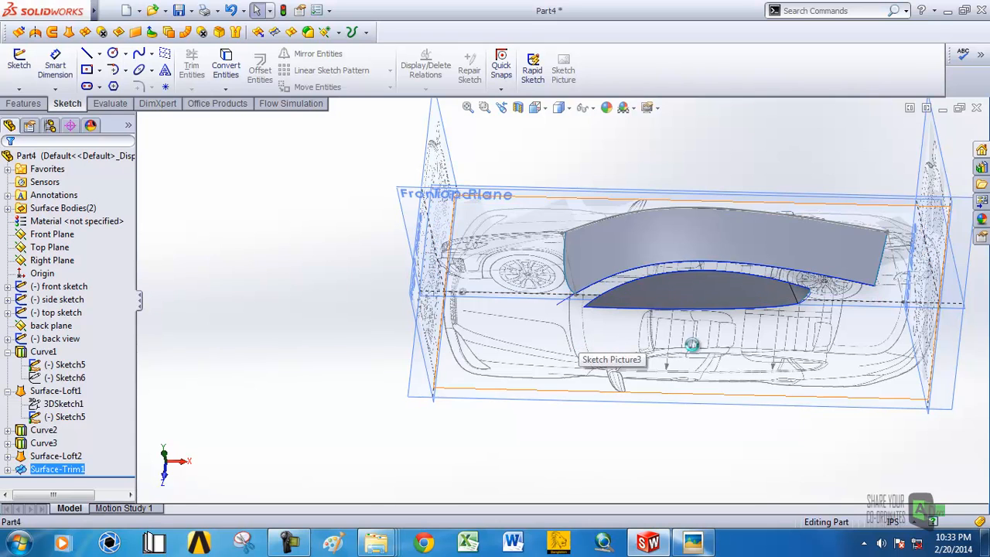
middle_click_drag(688, 337, 685, 403)
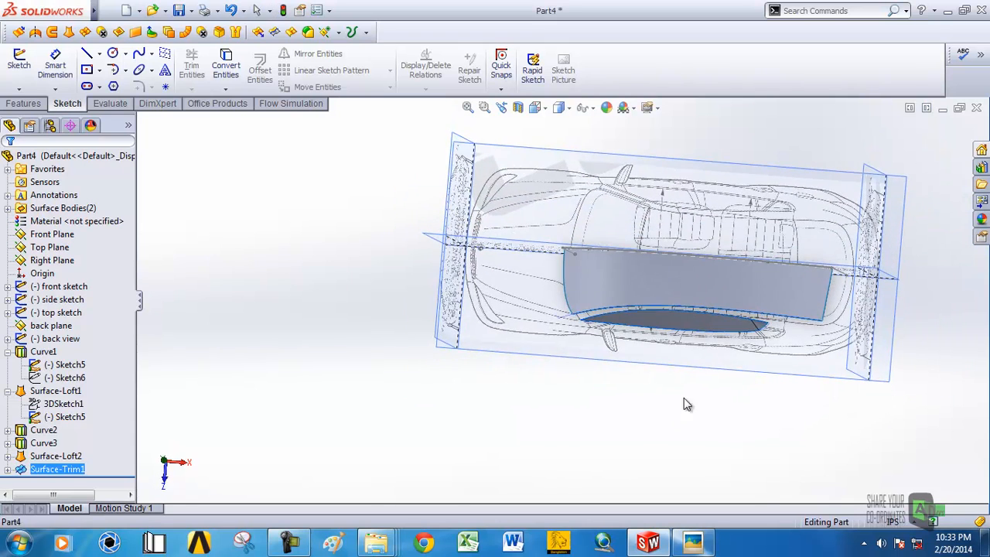
Sketch a two-point spline on the Top Plane from the side window's rear tip to the roof surface's rear end on the centreline, at about X 178 in.
left_click(533, 115)
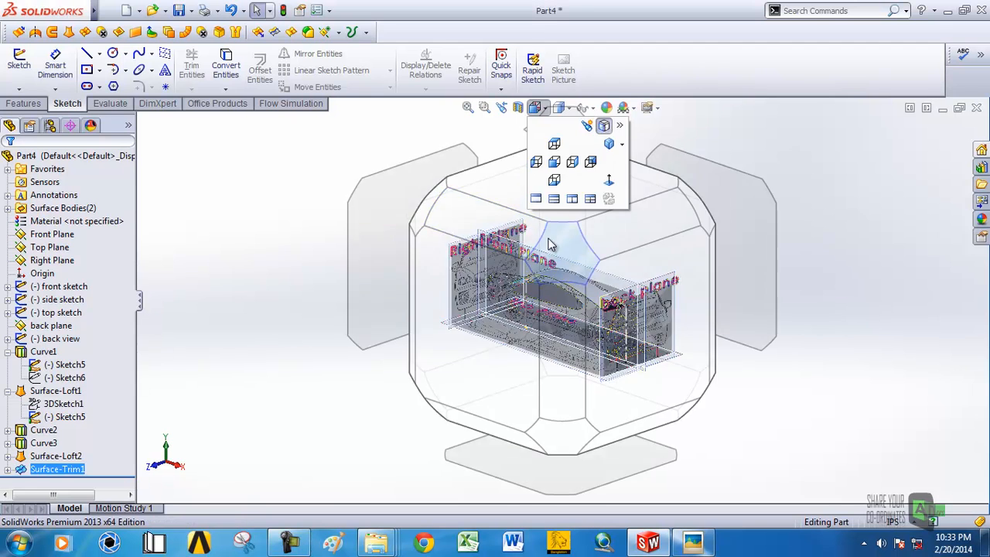
left_click(489, 196)
scroll(697, 318, "down", 3)
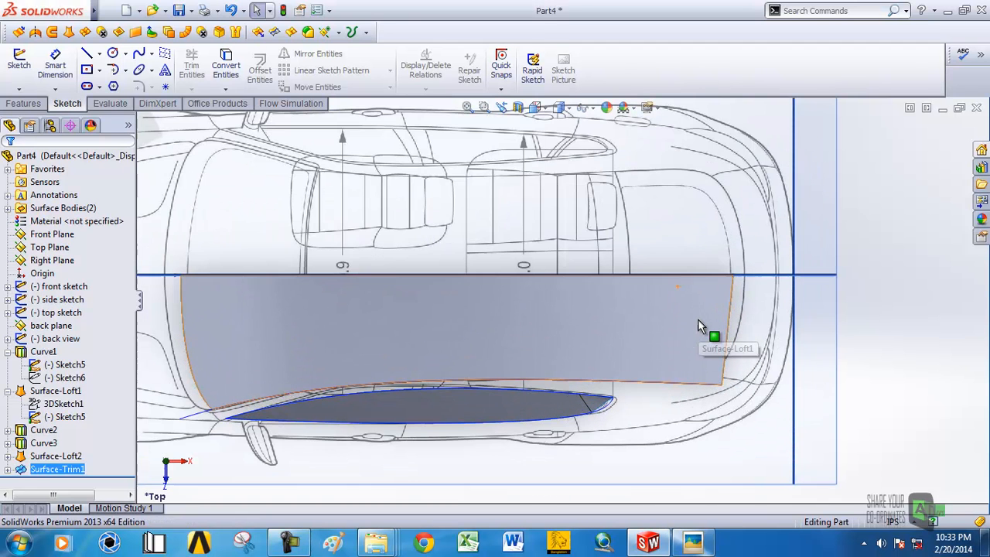
scroll(692, 315, "down", 2)
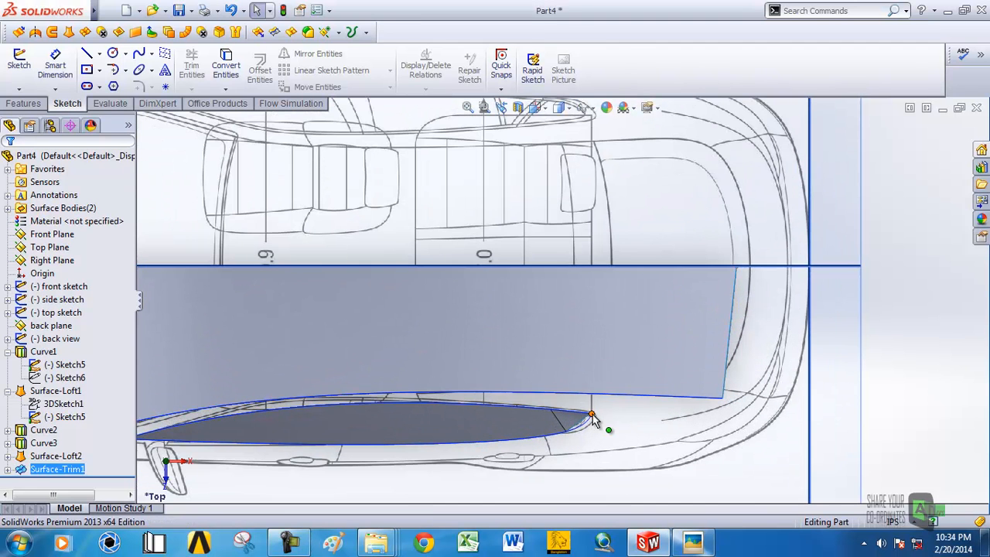
left_click(87, 56)
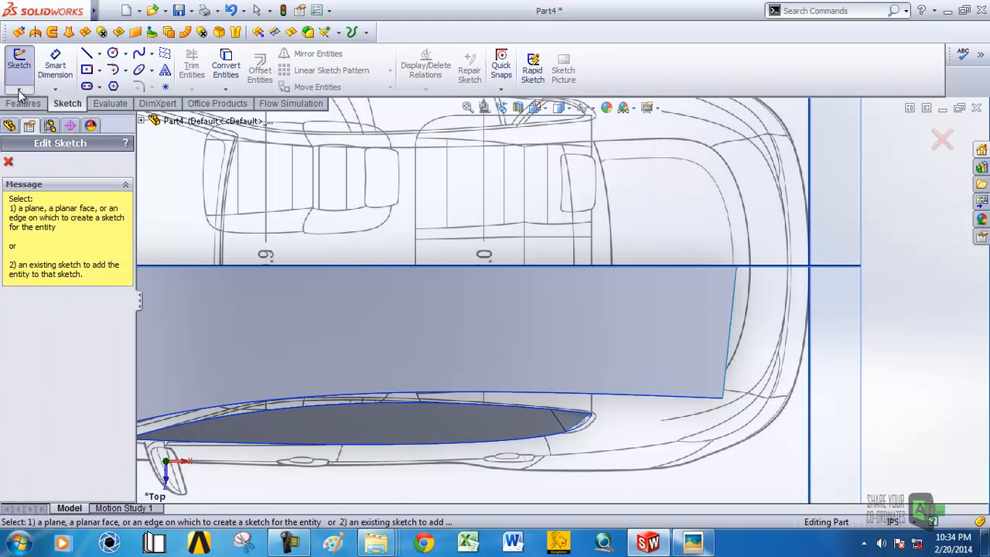
left_click(19, 90)
left_click(801, 213)
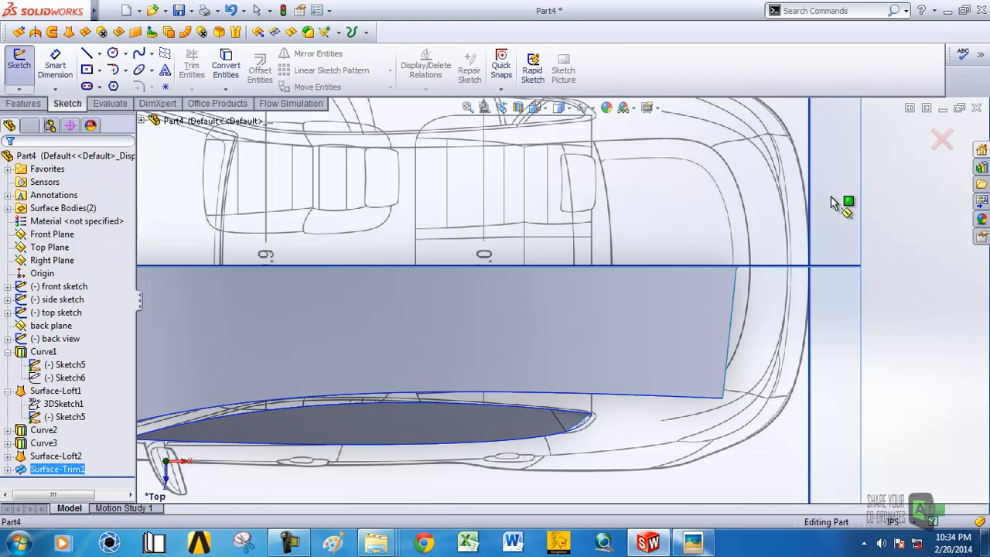
left_click(592, 415)
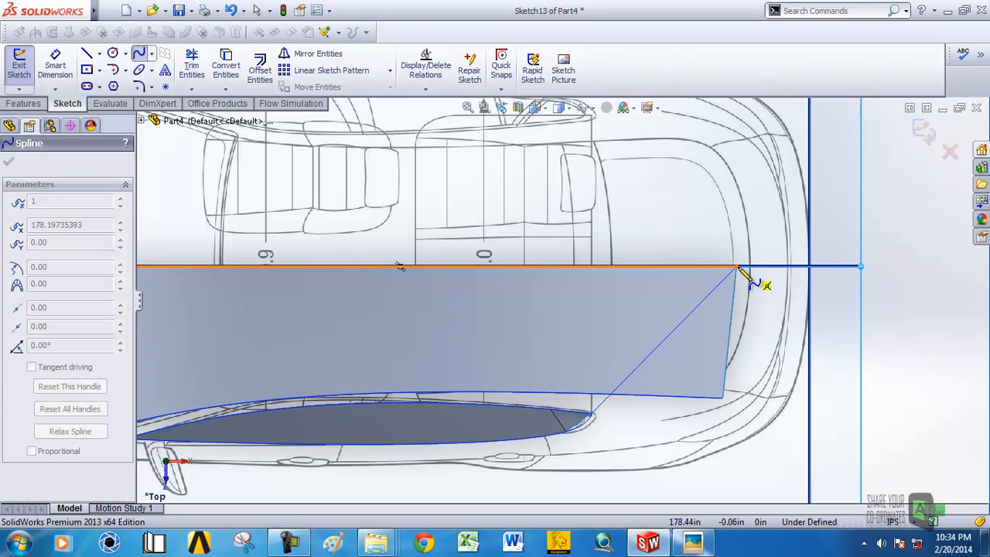
left_click(737, 268)
right_click(737, 267)
left_click(764, 190)
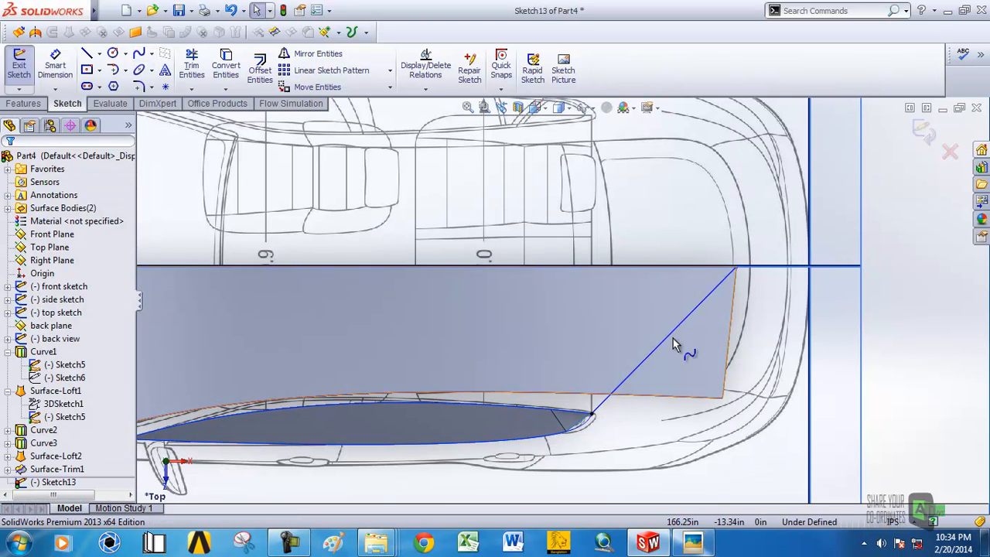
Bend the rear spline outward using its handle at the centreline endpoint, giving it a rounded curve, and clear the selection.
left_click(670, 335)
left_click_drag(678, 327, 735, 379)
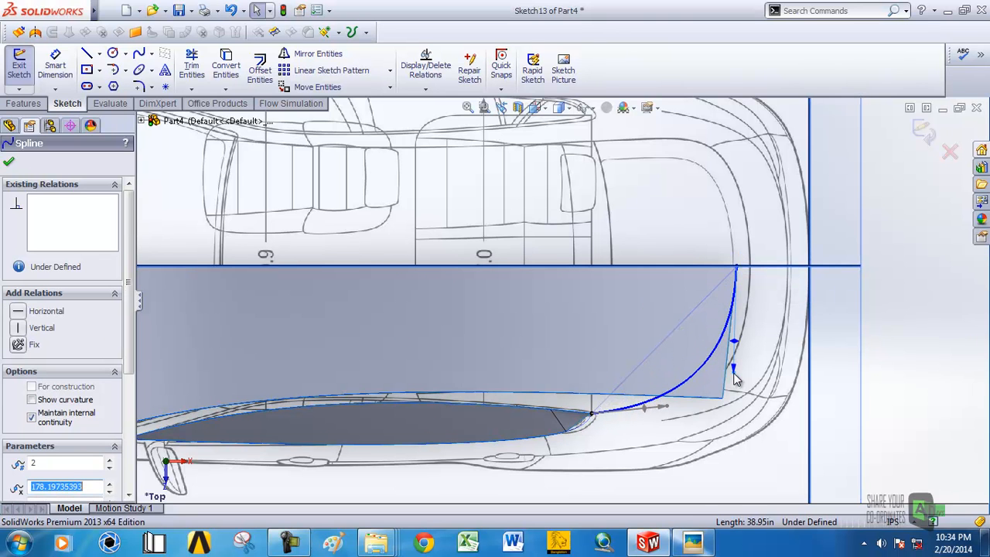
scroll(818, 377, "up", 5)
left_click(840, 365)
Check the existing relations between the rear spline's centreline endpoint and the Front Plane.
scroll(616, 321, "down", 4)
middle_click_drag(608, 284, 626, 302)
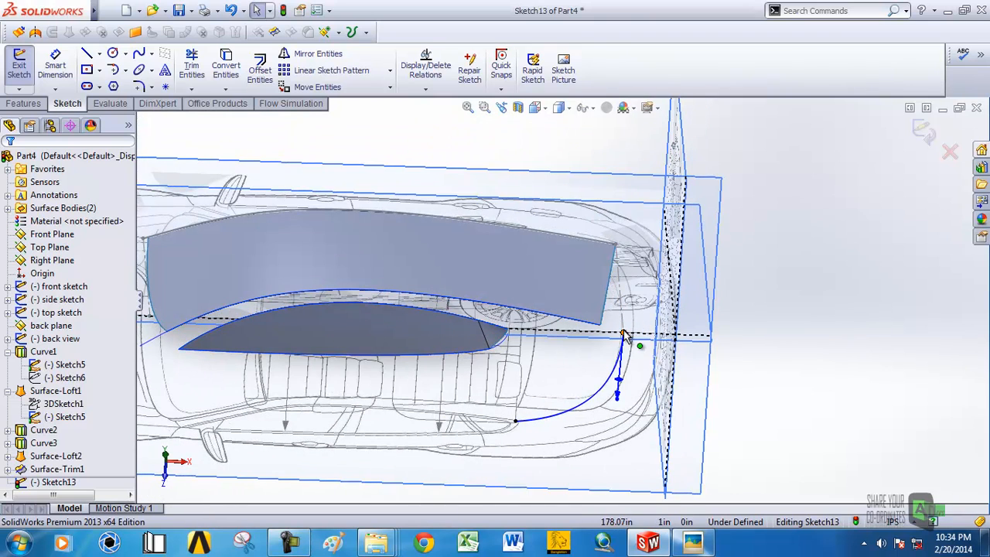
left_click(623, 333)
scroll(786, 344, "up", 4)
middle_click_drag(786, 345, 780, 303)
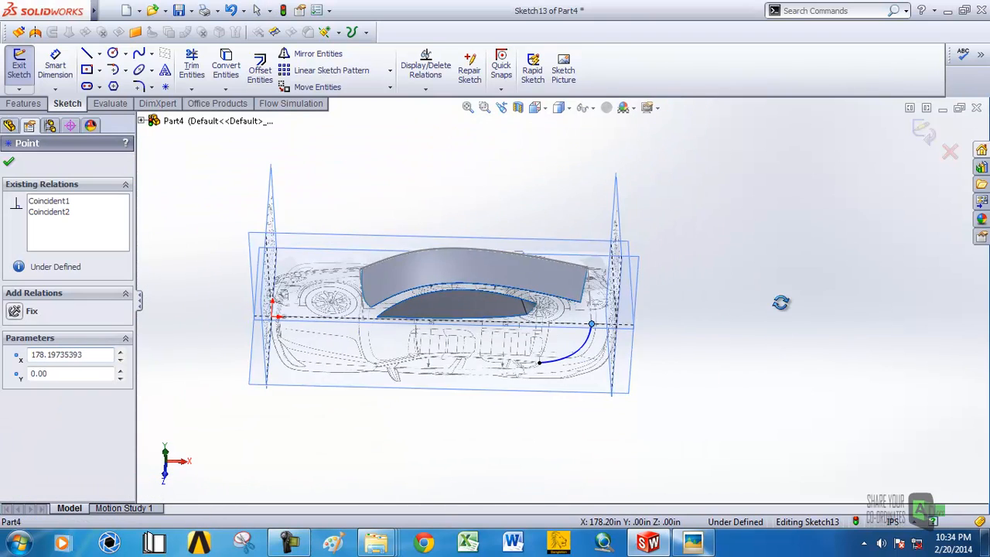
left_click(599, 252, "ctrl")
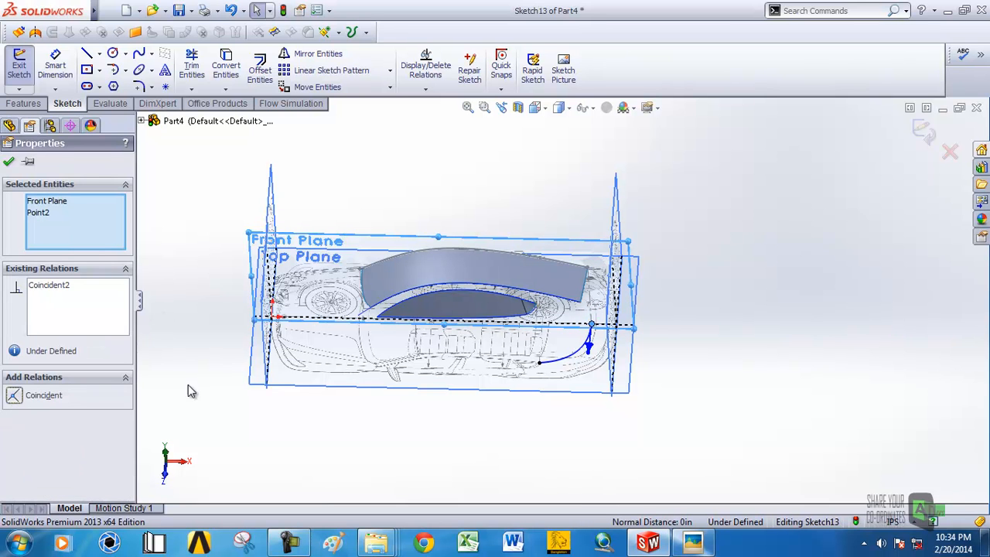
left_click(9, 163)
Try to make the rear spline perpendicular to the Front Plane, and undo the relation.
scroll(559, 302, "up", 3)
scroll(598, 308, "down", 3)
middle_click_drag(598, 307, 572, 335)
left_click(567, 313)
left_click(622, 345)
left_click(554, 345)
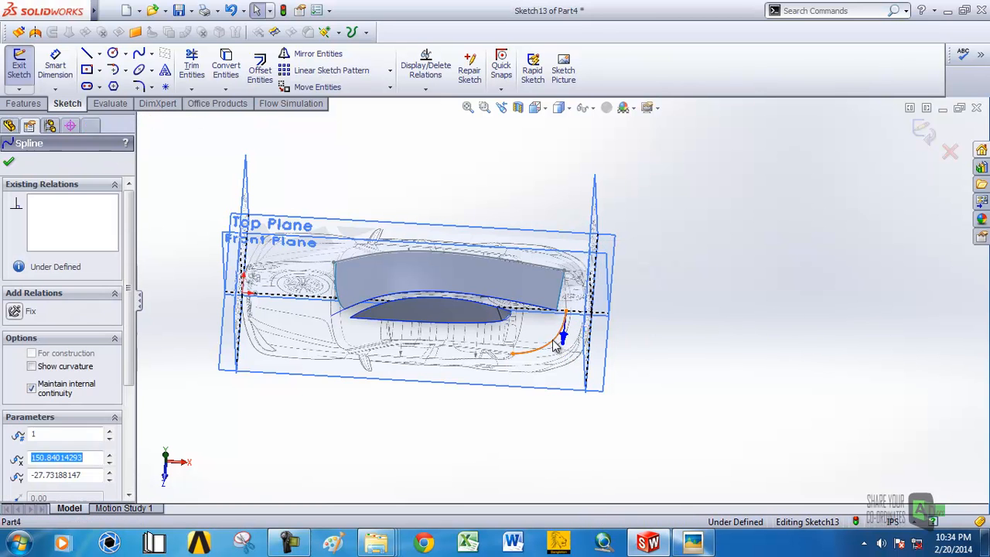
left_click(571, 255, "ctrl")
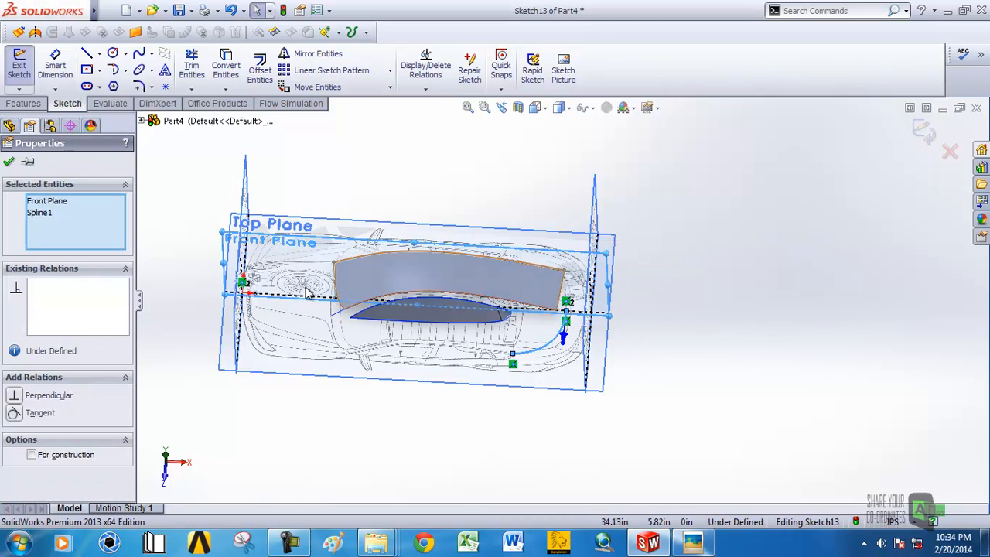
left_click(16, 396)
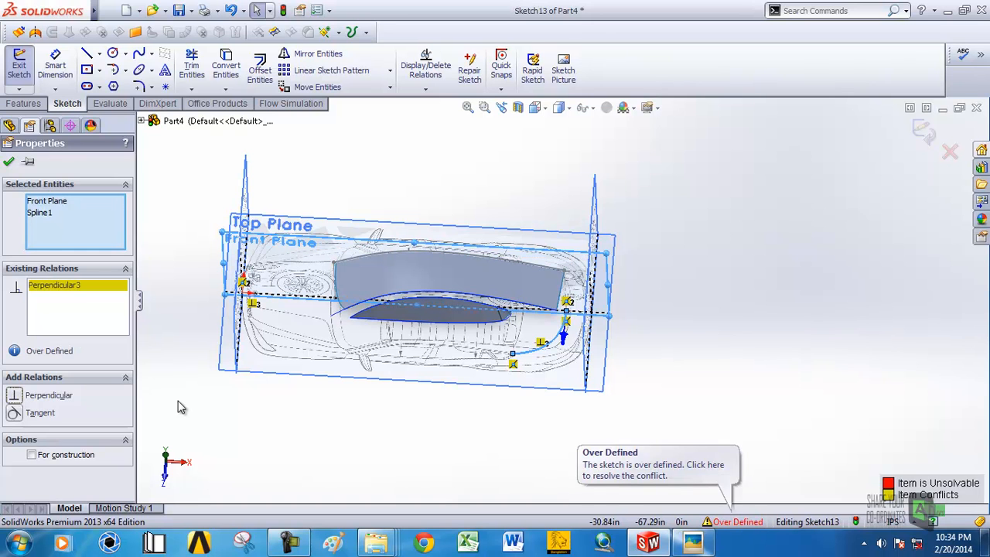
key("ctrl+z")
mouse_move(668, 416)
middle_mouse_down()
mouse_move(562, 360)
mouse_move(564, 370)
middle_mouse_up()
left_click(773, 316)
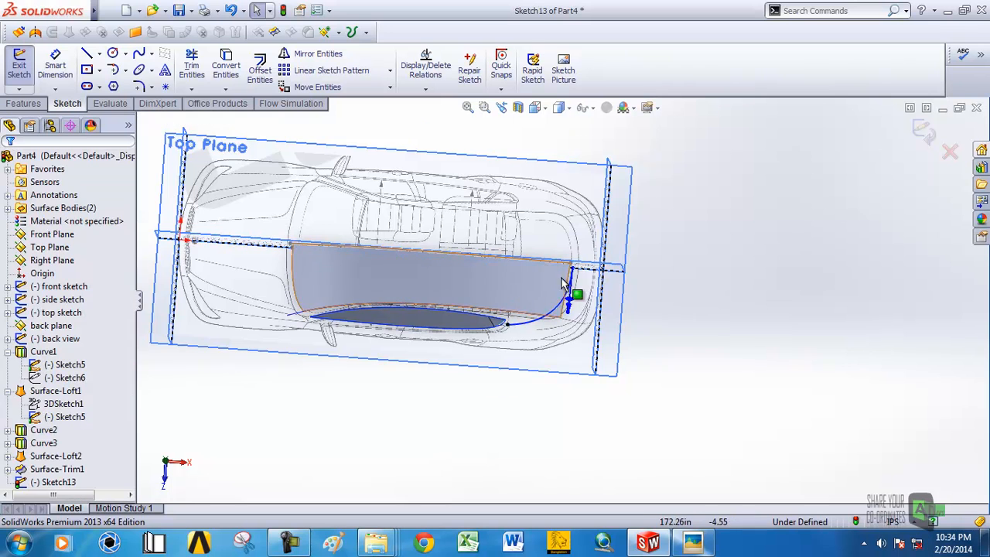
Swing the rear spline's handle at the centreline endpoint outward toward the rear of the car.
scroll(557, 282, "down", 4)
left_click(585, 349)
left_click_drag(592, 354, 619, 348)
left_click(860, 354)
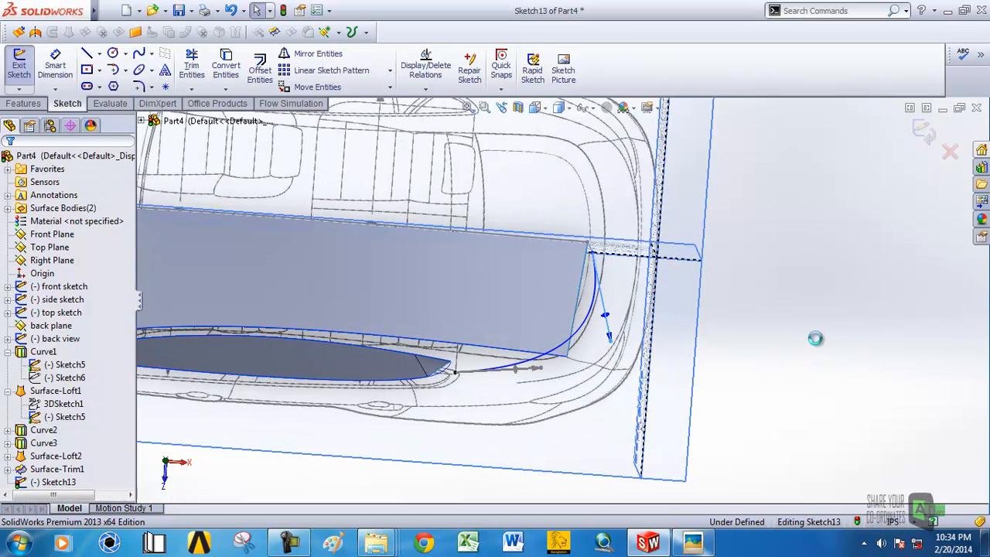
Retry the perpendicular relation between the reshaped rear spline and the Front Plane, and undo it together with the handle adjustment.
left_click(590, 318)
middle_click_drag(753, 330, 751, 281)
left_click(628, 192, "ctrl")
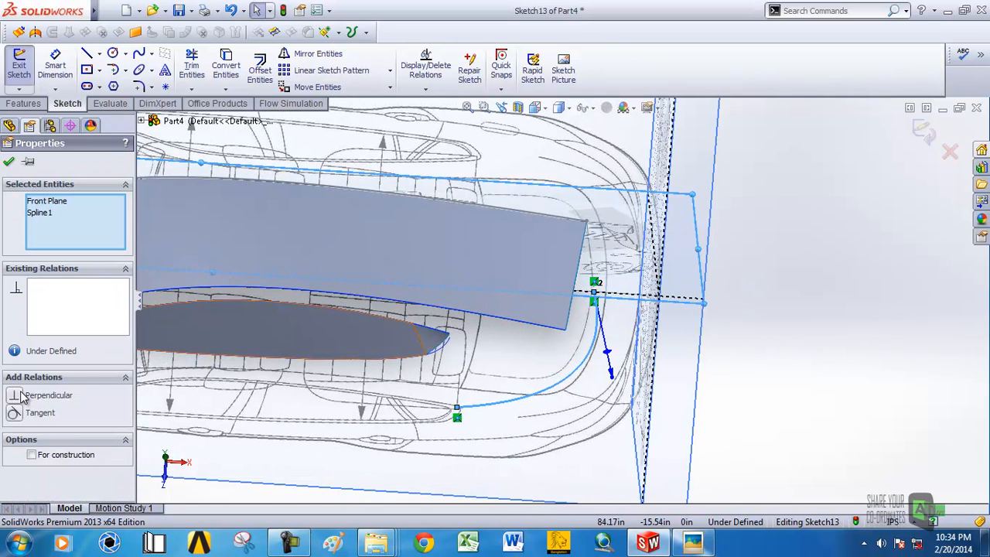
left_click(23, 397)
key("ctrl+z")
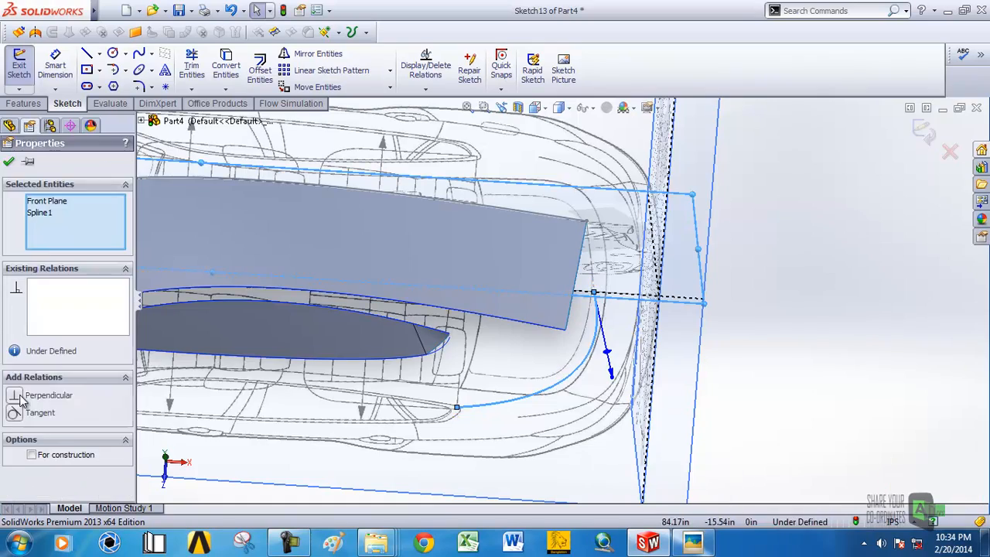
key("ctrl+z")
Examine the rear spline against the roof surface and blueprints from several angles and in the Top view.
scroll(578, 422, "up", 4)
middle_click_drag(578, 421, 584, 443)
middle_click_drag(572, 316, 581, 233)
scroll(544, 324, "down", 3)
middle_click_drag(515, 303, 473, 294)
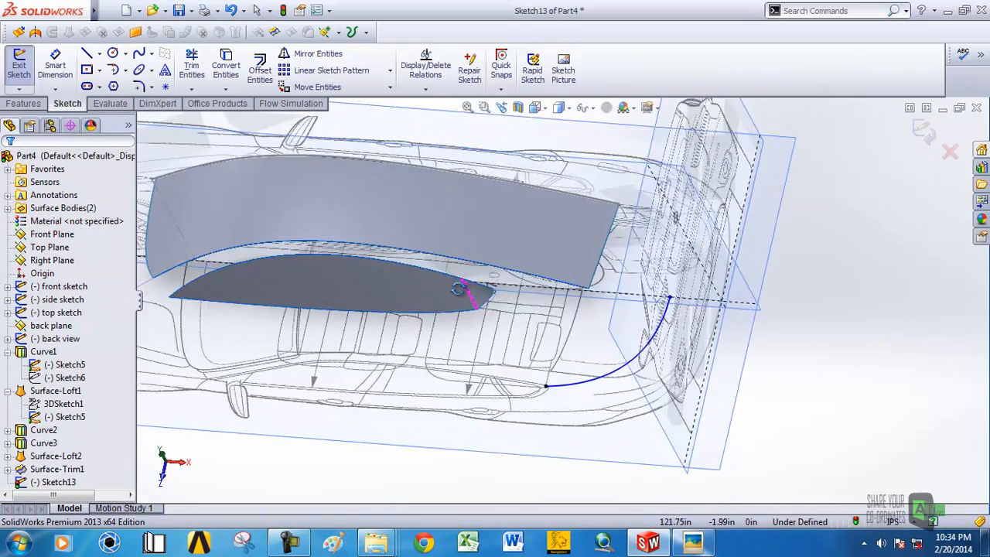
scroll(556, 294, "up", 4)
middle_click_drag(612, 301, 560, 159)
left_click(538, 114)
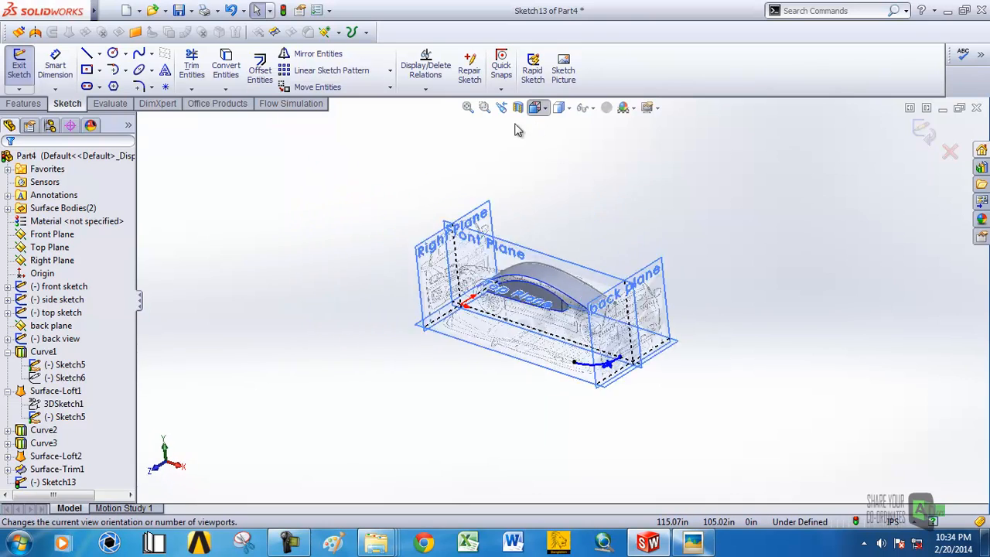
left_click(502, 183)
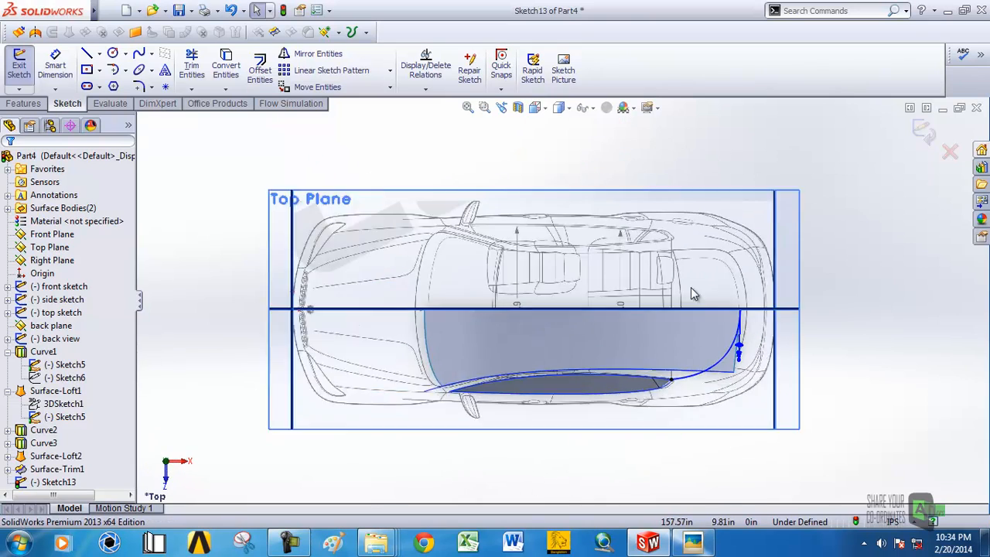
scroll(691, 289, "down", 5)
Trim the roof surface with the rear spline sketch as the trim tool, removing the rear outer corner.
left_click(113, 10)
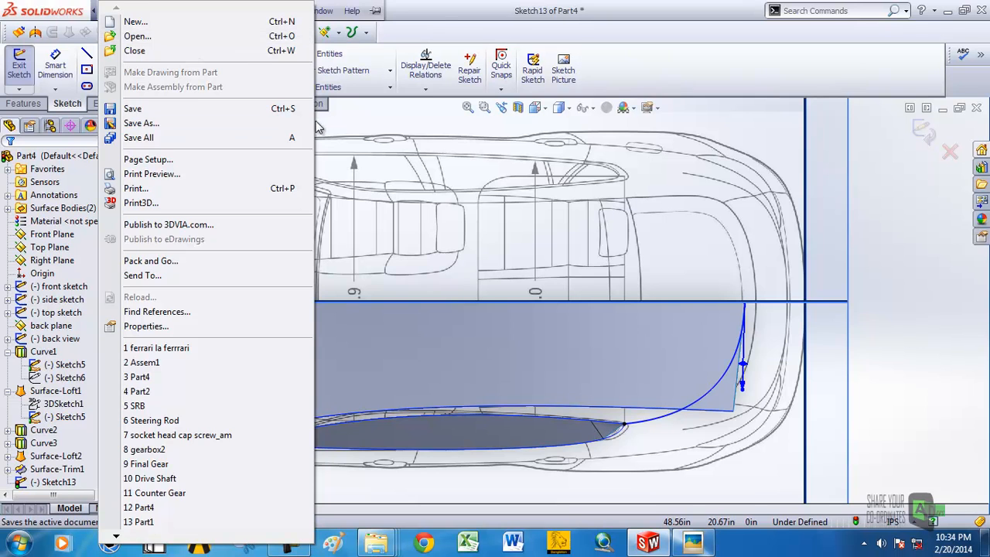
left_click(444, 23)
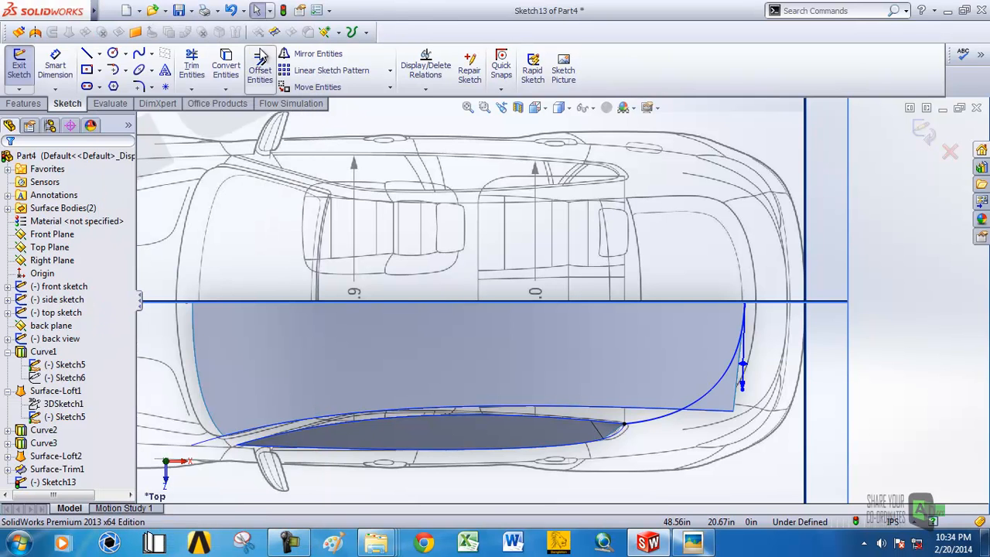
left_click(277, 32)
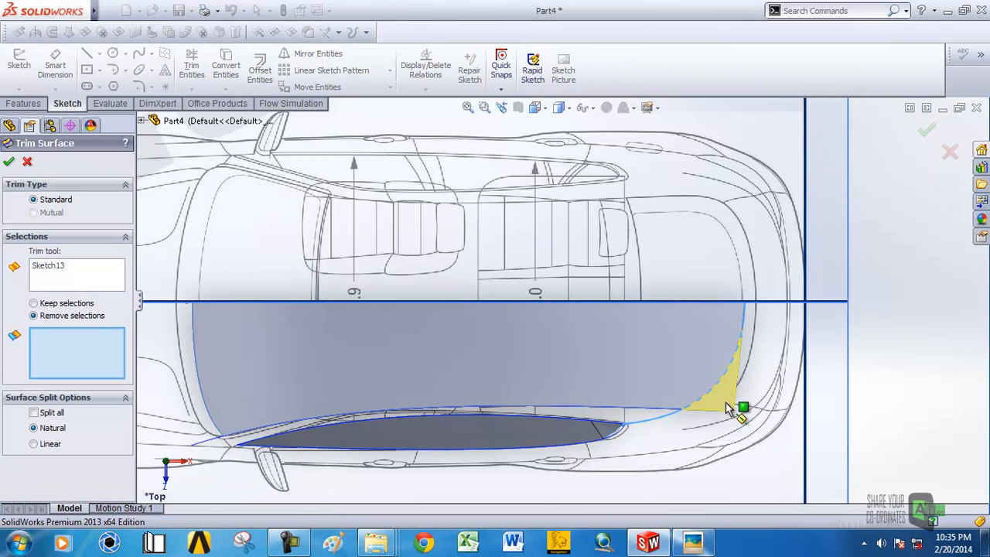
left_click(728, 403)
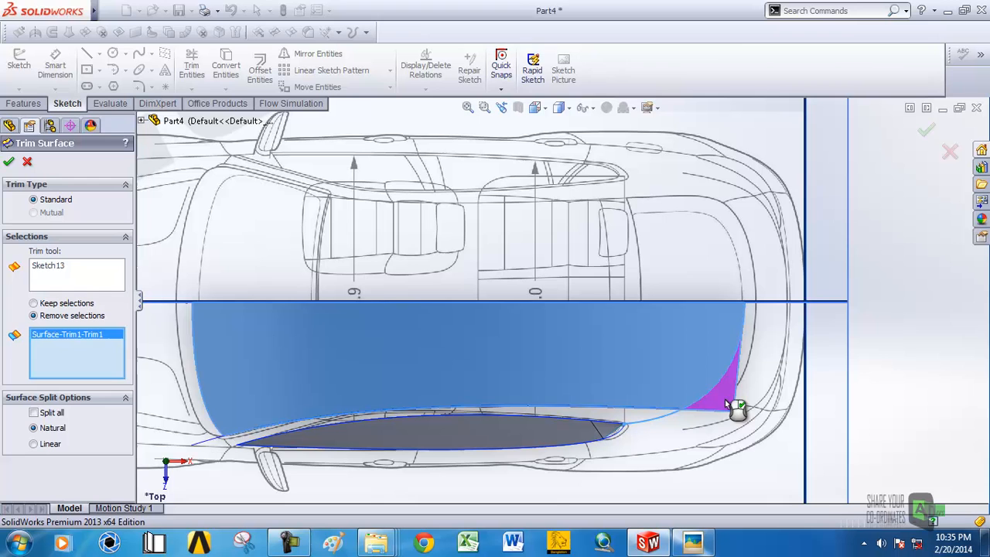
left_click(9, 164)
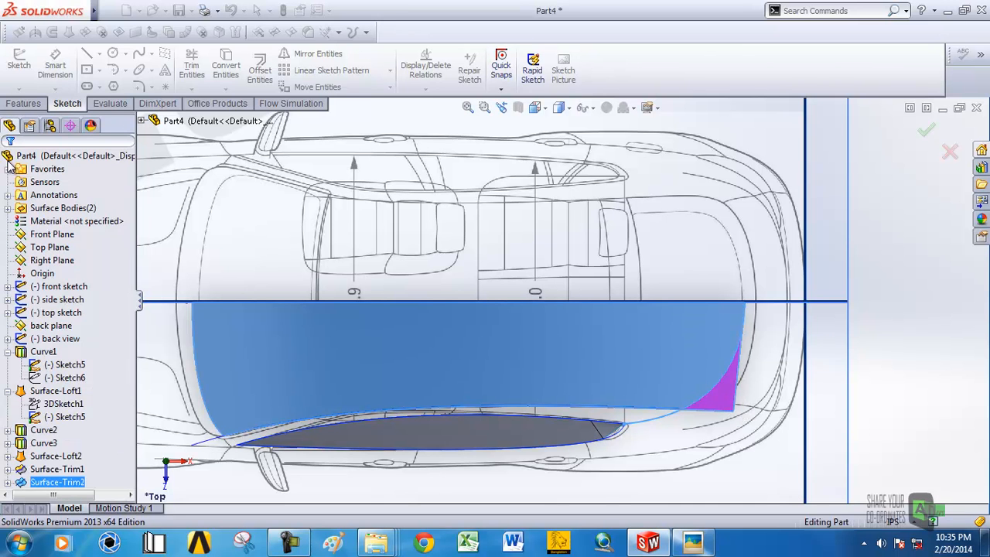
Start a new 3D sketch for connecting the side window surface to the trimmed roof's rear corner.
scroll(776, 367, "up", 3)
middle_click_drag(776, 369, 470, 347)
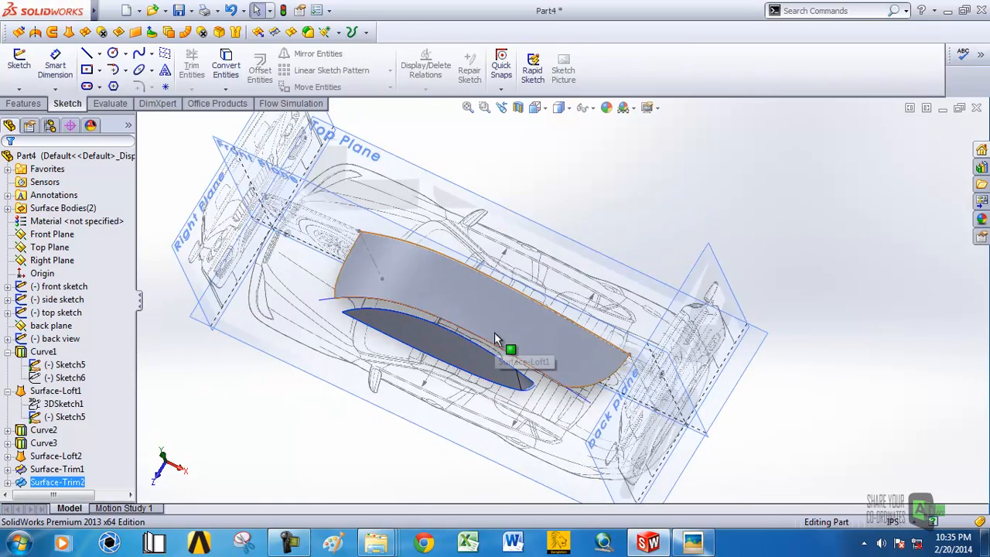
key("ctrl+7")
scroll(554, 345, "down", 6)
middle_click_drag(561, 347, 541, 302)
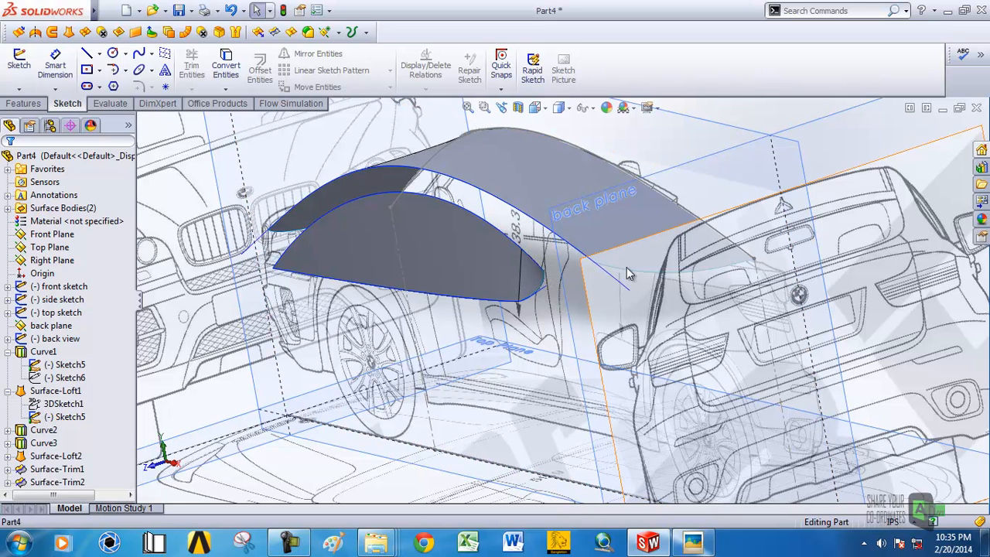
left_click(593, 265)
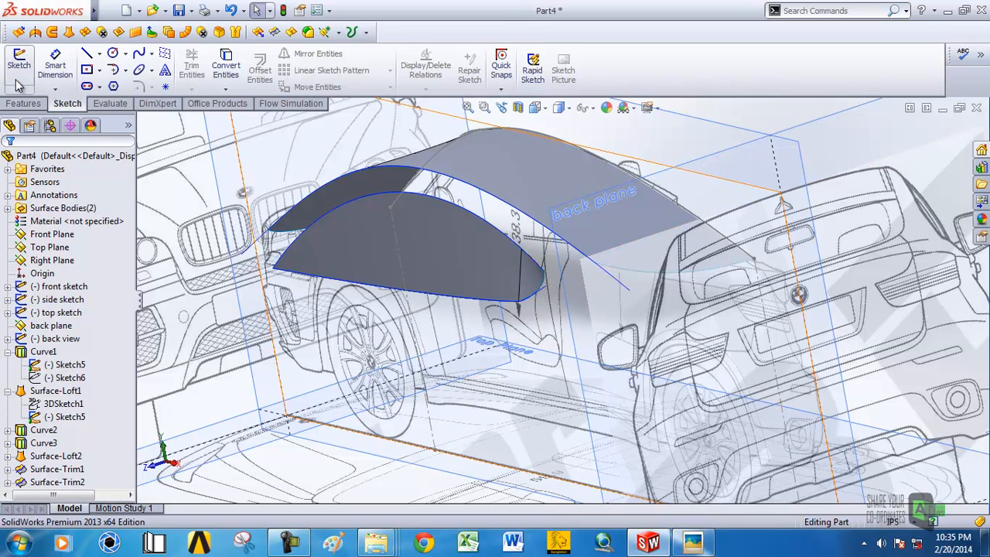
left_click(19, 88)
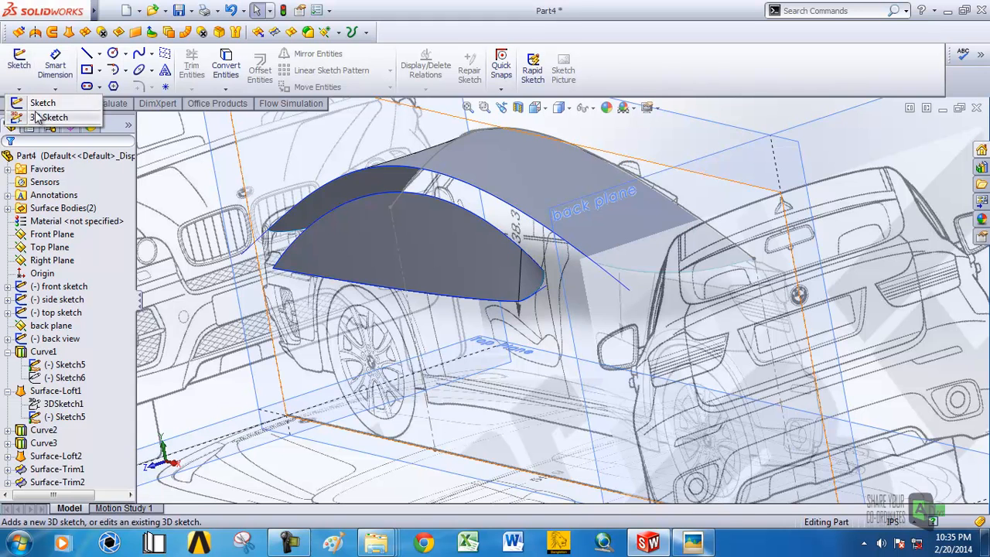
left_click(31, 117)
Try a two-point 3D spline from the side window's upper rear tip to the roof's rear outer corner, and delete it.
left_click(144, 52)
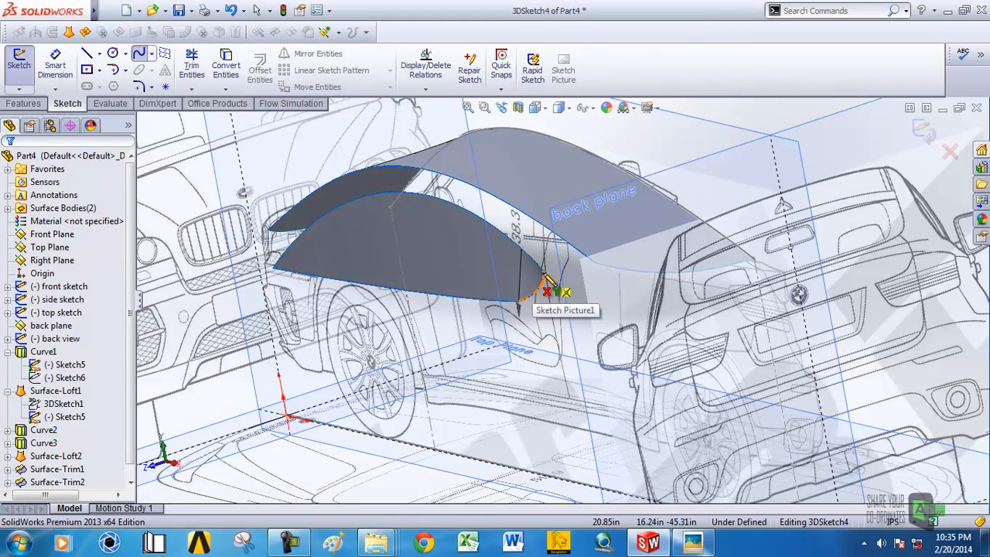
left_click(544, 272)
right_click(593, 256)
left_click(624, 255)
middle_click_drag(596, 261, 647, 260)
scroll(564, 301, "down", 5)
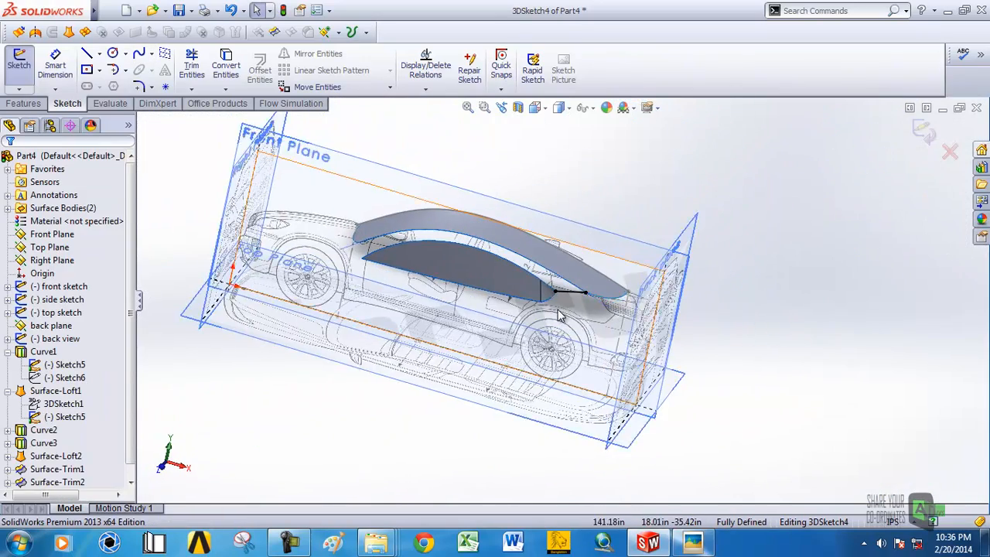
left_click(569, 280)
key("Delete")
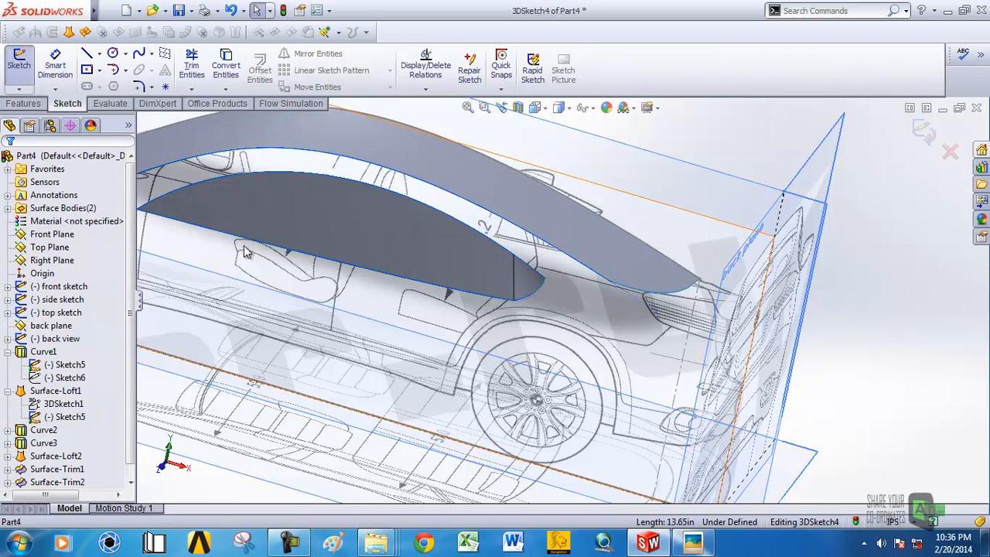
Sketch a two-point 3D spline from the side window surface's lower rear corner to the roof's rear outer corner.
left_click(139, 54)
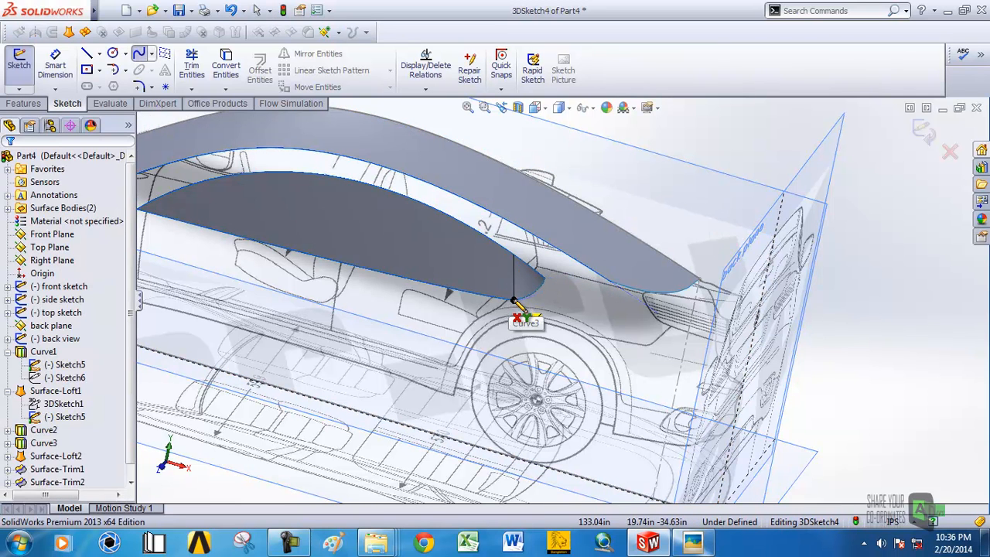
left_click(512, 299)
right_click(609, 281)
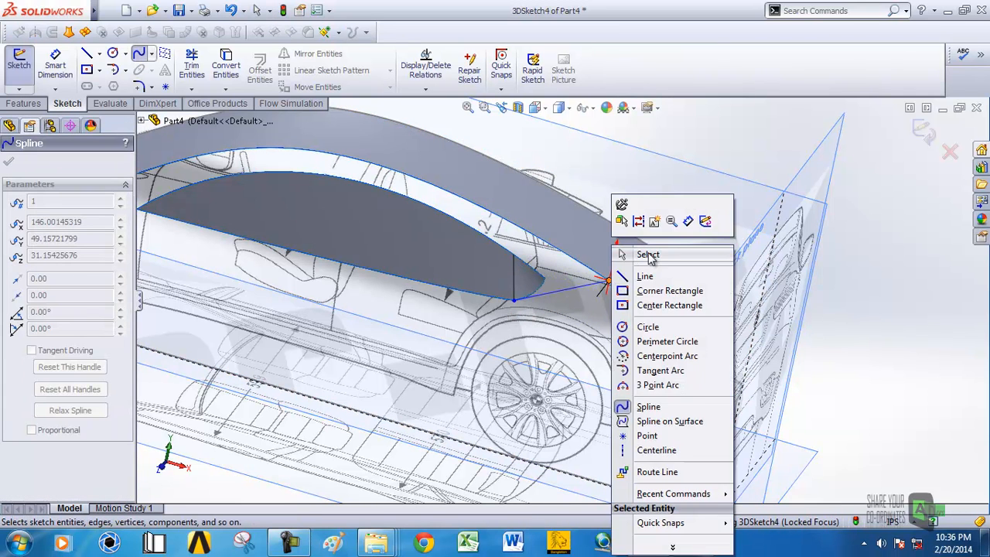
left_click(648, 256)
Bend the 3D spline outward in the Right view using its handle at the roof corner, and clear the selection.
scroll(623, 309, "up", 4)
middle_click_drag(619, 311, 535, 327)
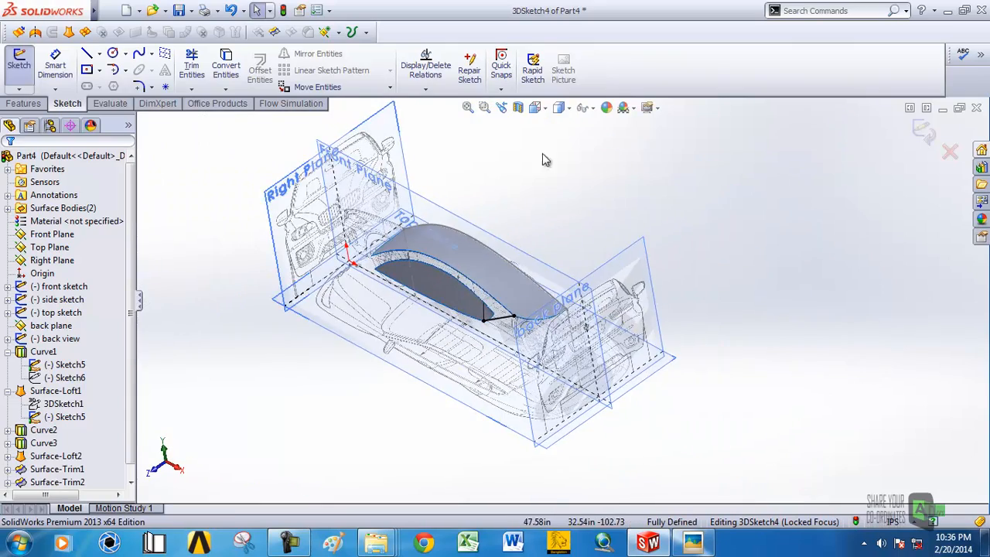
left_click(539, 110)
left_click(629, 313)
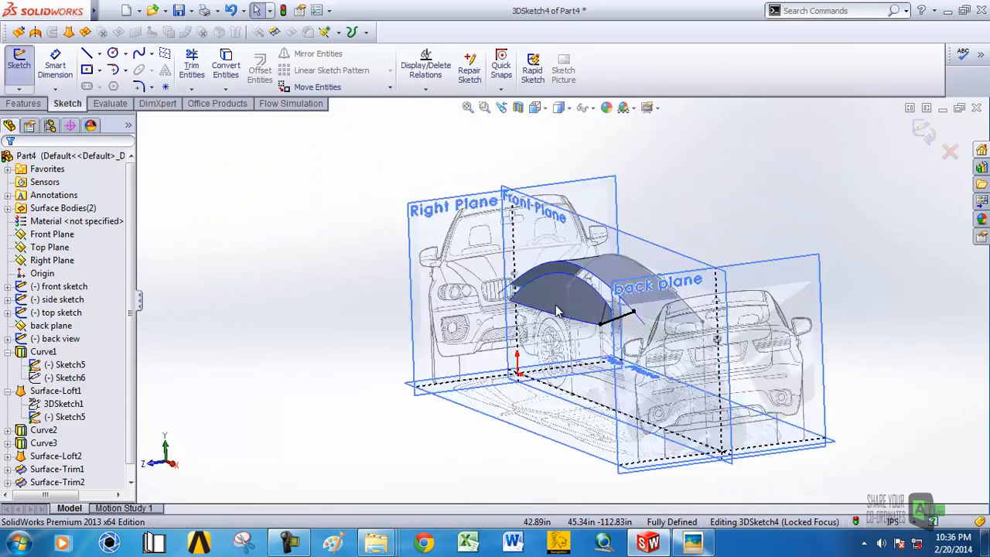
scroll(446, 240, "down", 5)
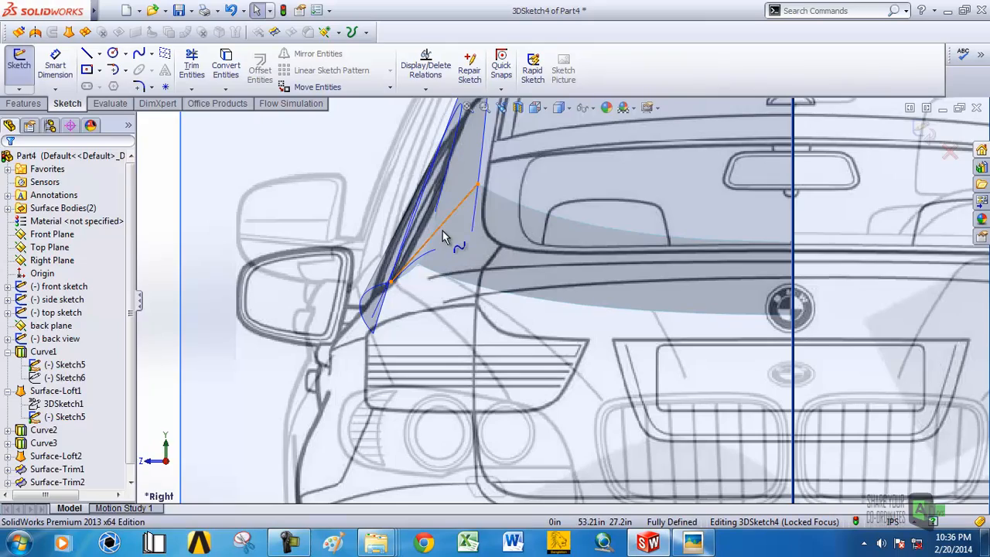
left_click(442, 230)
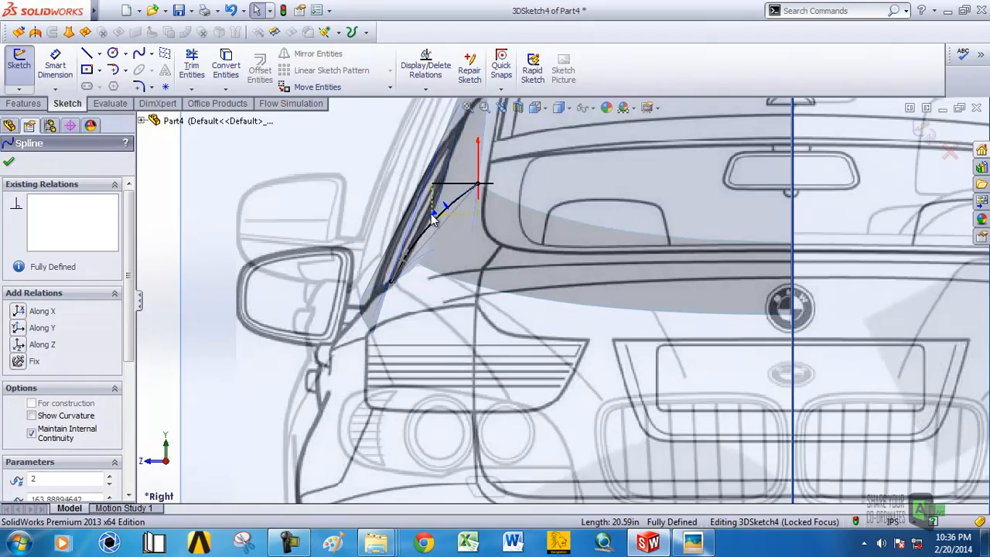
scroll(568, 248, "up", 5)
middle_click_drag(567, 250, 648, 340)
scroll(528, 297, "down", 4)
middle_click_drag(500, 286, 540, 323)
scroll(549, 324, "up", 5)
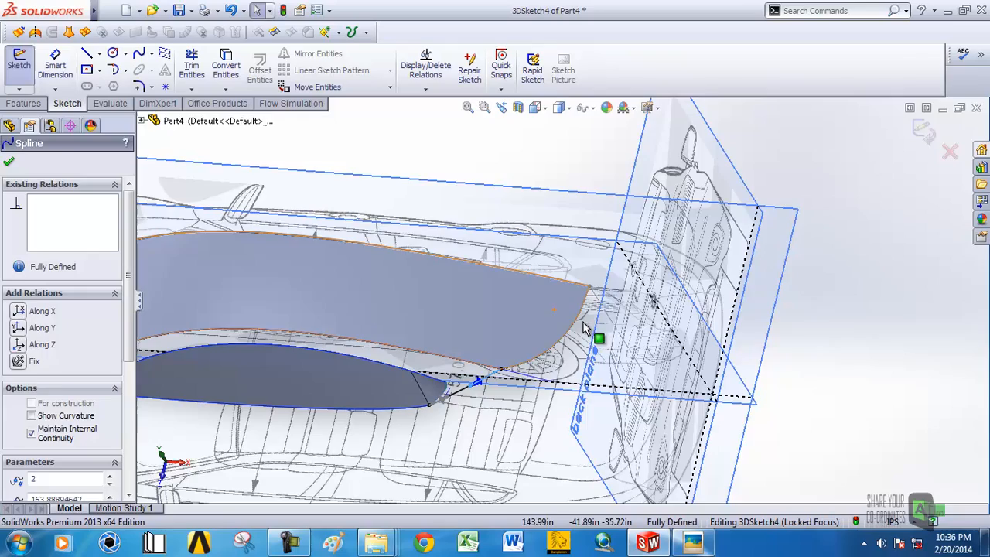
left_click(929, 294)
Make the 3D spline tangent to the curved rear edge of the side window surface.
scroll(469, 394, "down", 5)
middle_click_drag(469, 401, 490, 344)
left_click(489, 344)
scroll(479, 367, "down", 5)
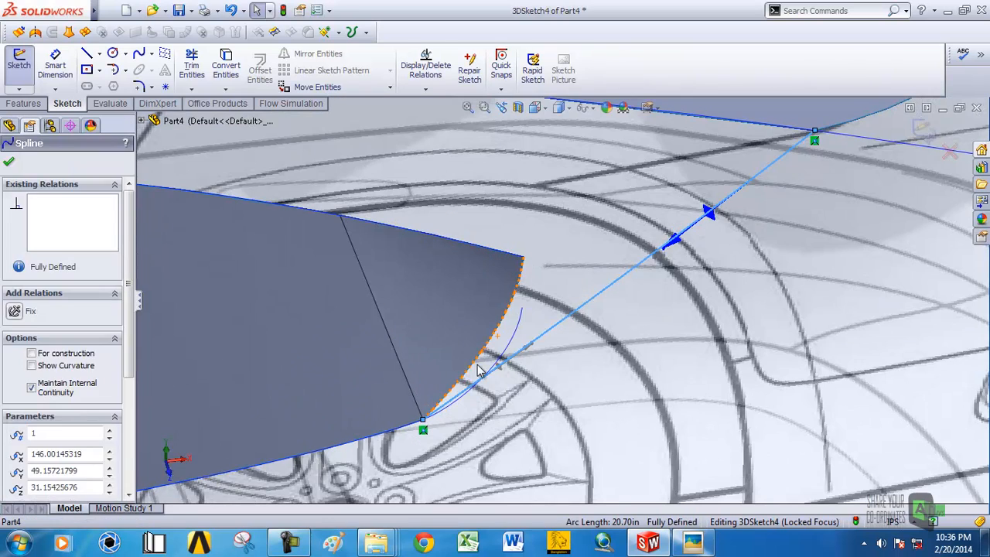
left_click(406, 381, "ctrl")
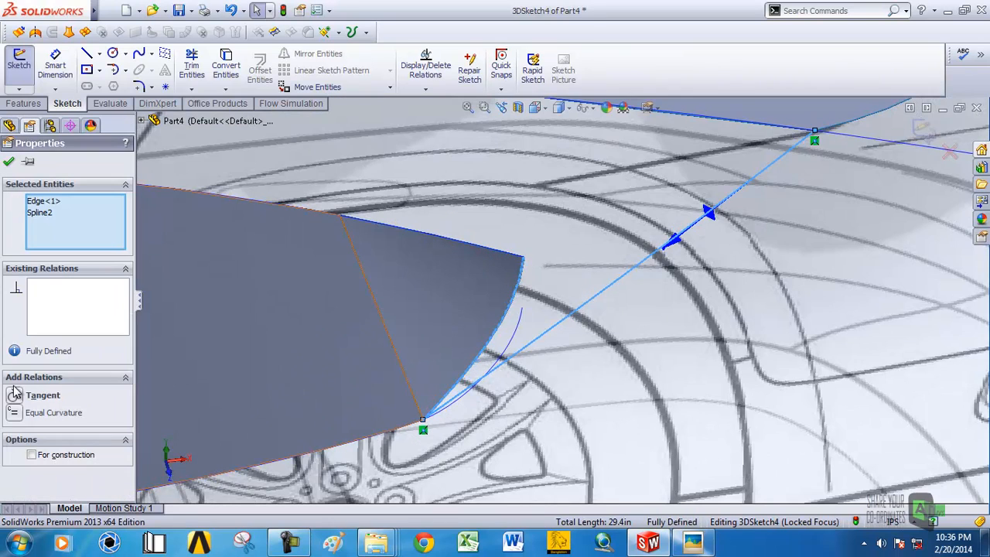
scroll(577, 327, "up", 10)
left_click(819, 290)
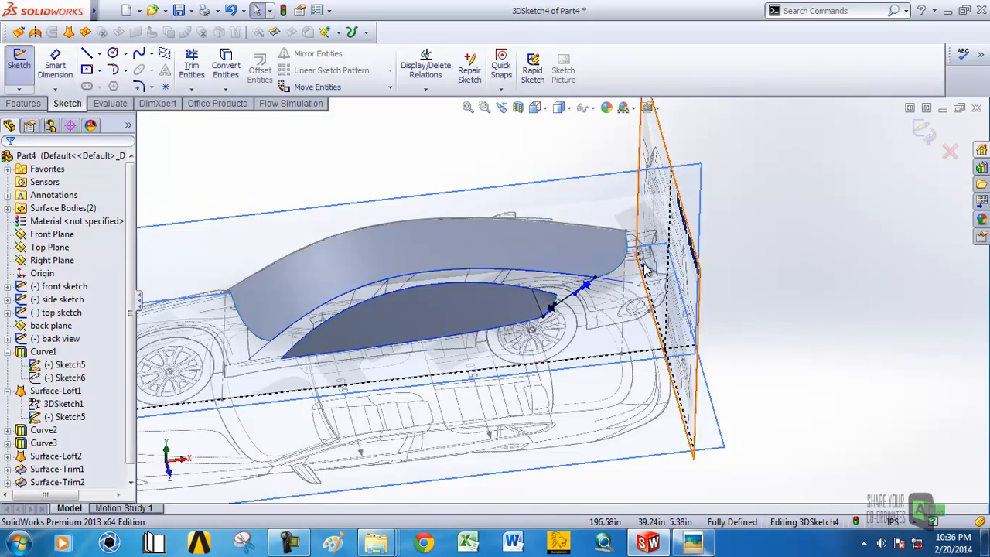
Make the 3D spline tangent to the trimmed rear edge of the roof surface.
scroll(597, 272, "down", 6)
scroll(565, 331, "down", 3)
left_click(513, 336)
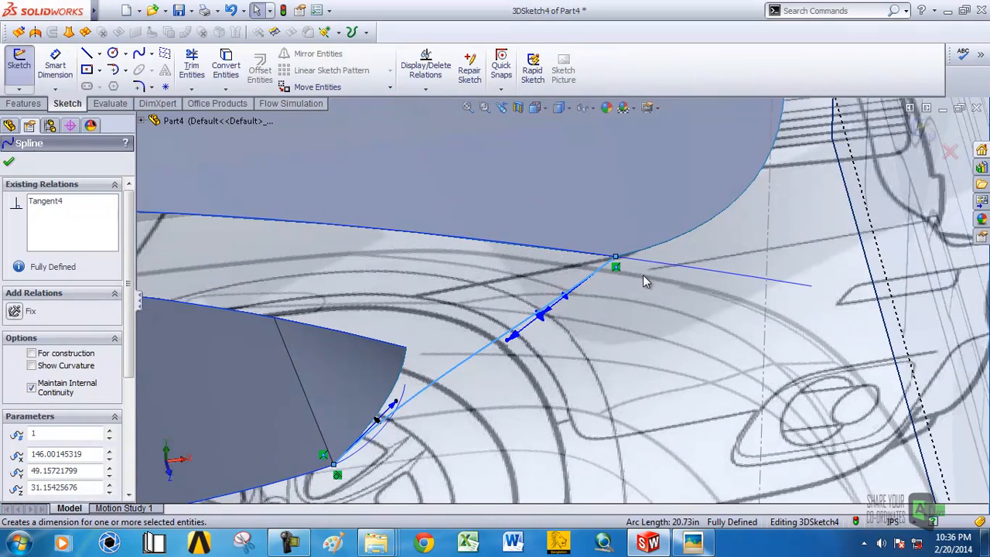
left_click(649, 251, "ctrl")
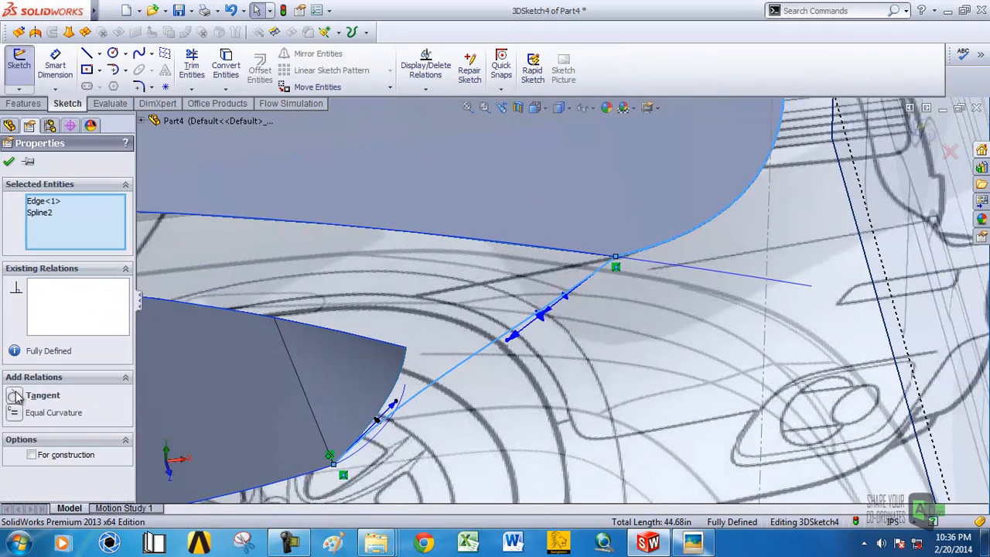
mouse_move(495, 348)
middle_mouse_down()
mouse_move(407, 230)
mouse_move(390, 237)
mouse_move(402, 255)
mouse_move(393, 278)
mouse_move(470, 281)
mouse_move(460, 311)
mouse_move(473, 255)
mouse_move(501, 356)
mouse_move(511, 342)
mouse_move(490, 344)
mouse_move(455, 284)
mouse_move(462, 298)
middle_mouse_up()
scroll(531, 348, "up", 5)
left_click(10, 162)
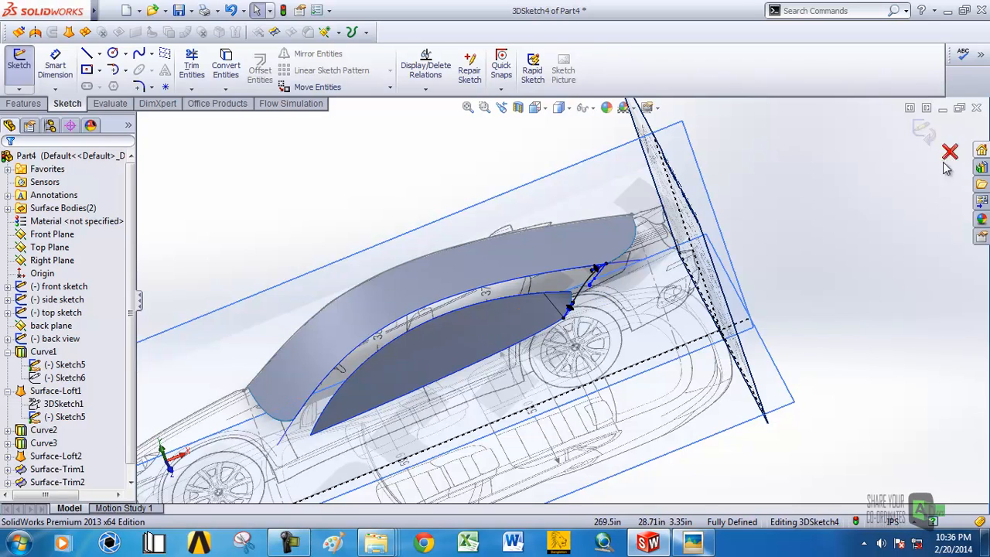
Exit the 3D sketch containing the rear spline between the side window and the roof.
left_click(859, 238)
middle_click_drag(499, 311, 570, 306)
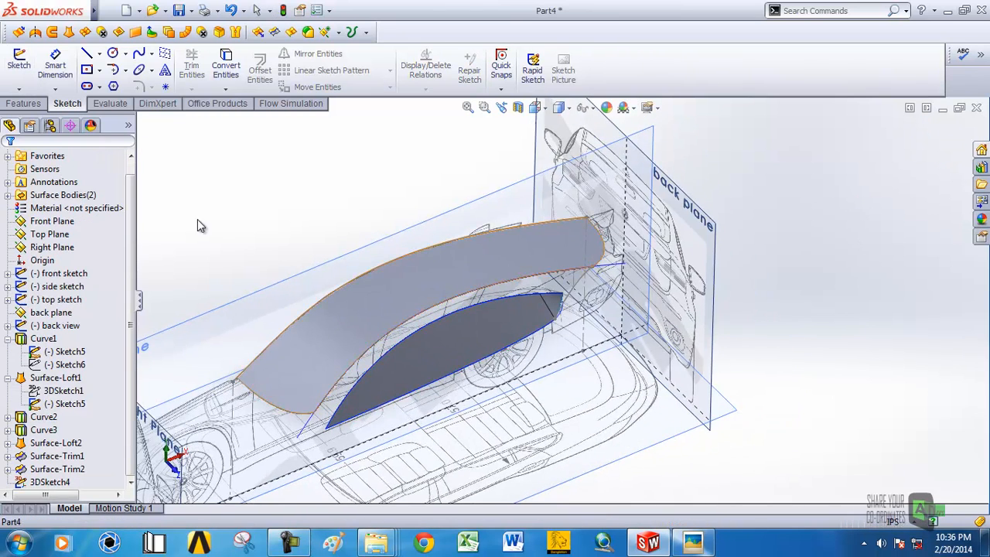
Loft a surface between the roof's outer side curve (Curve1) and the side window's upper curve (Curve2) without guide curves.
left_click(69, 32)
scroll(412, 280, "down", 3)
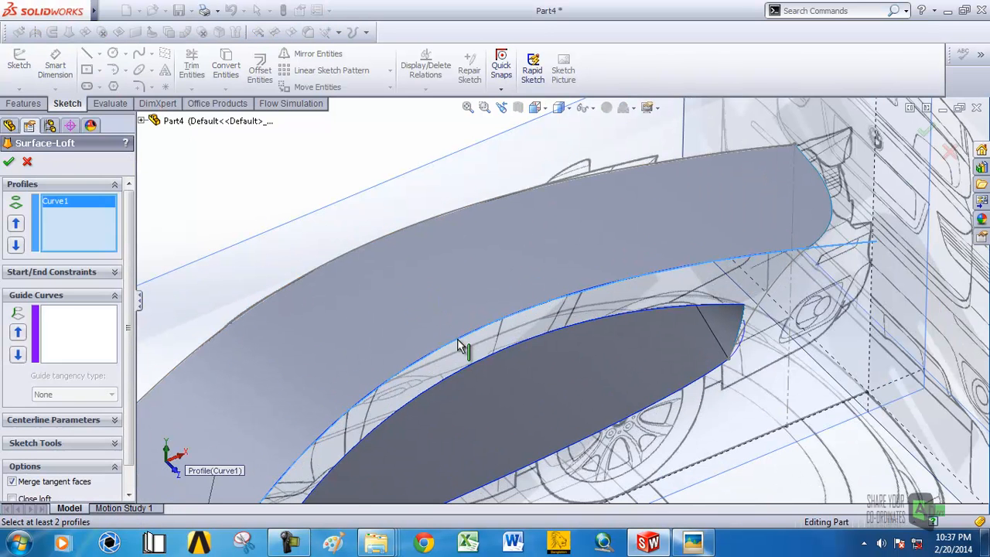
scroll(581, 338, "up", 4)
middle_click_drag(572, 334, 610, 283)
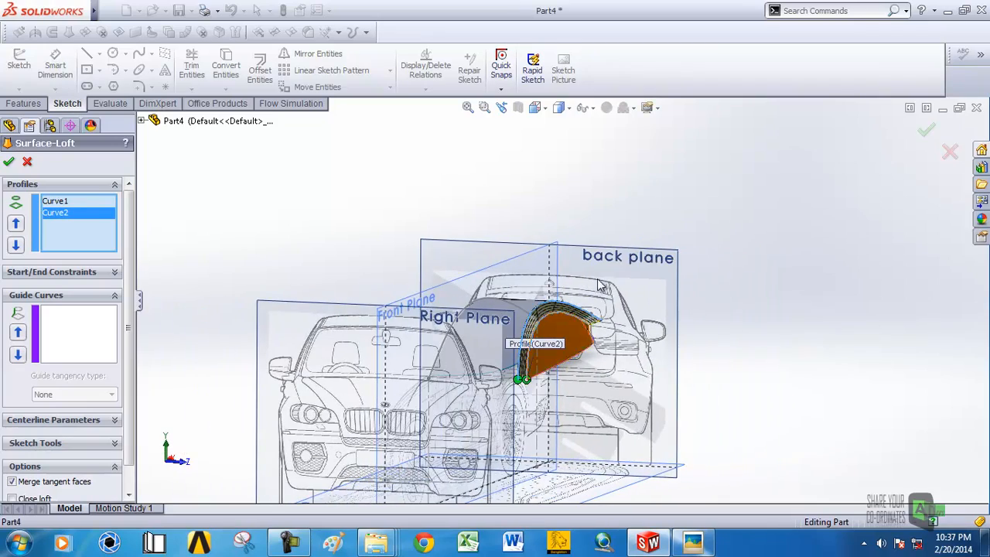
scroll(533, 354, "down", 4)
middle_click_drag(525, 351, 592, 314)
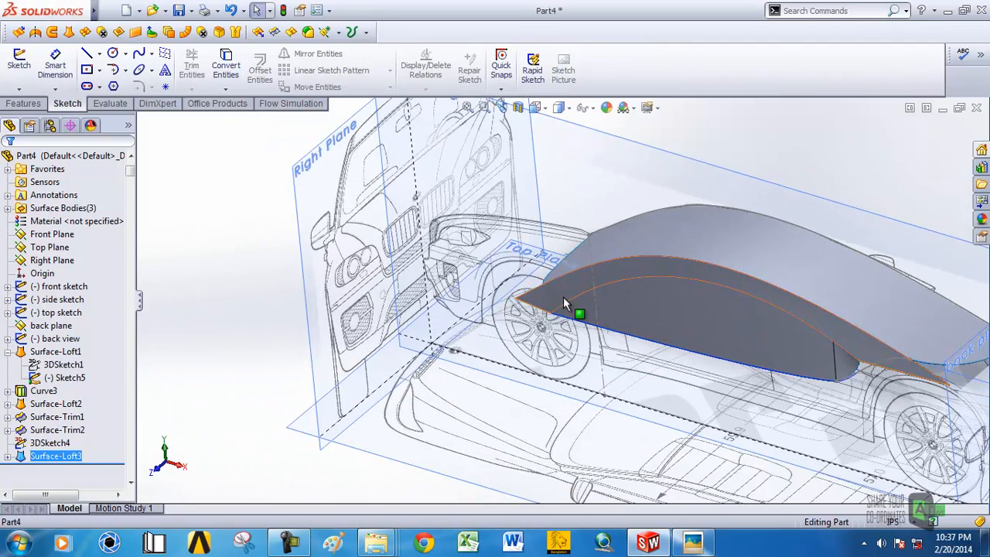
Delete the lofted surface between the roof and the side window.
right_click(49, 462)
left_click(78, 383)
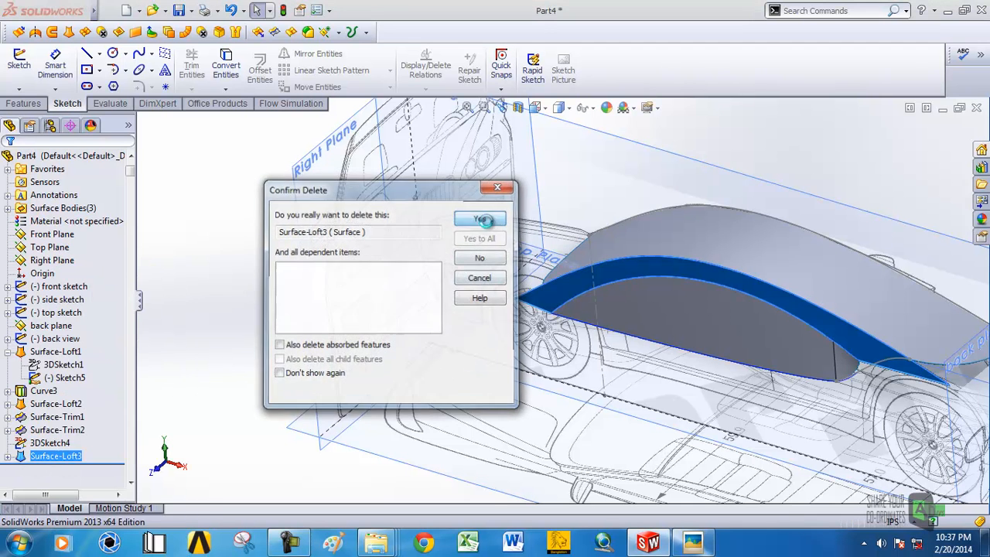
left_click(485, 221)
Sketch a two-point 3D spline from the roof's front outer corner to the side window surface's front corner.
middle_click_drag(570, 277, 593, 250)
scroll(463, 232, "up", 3)
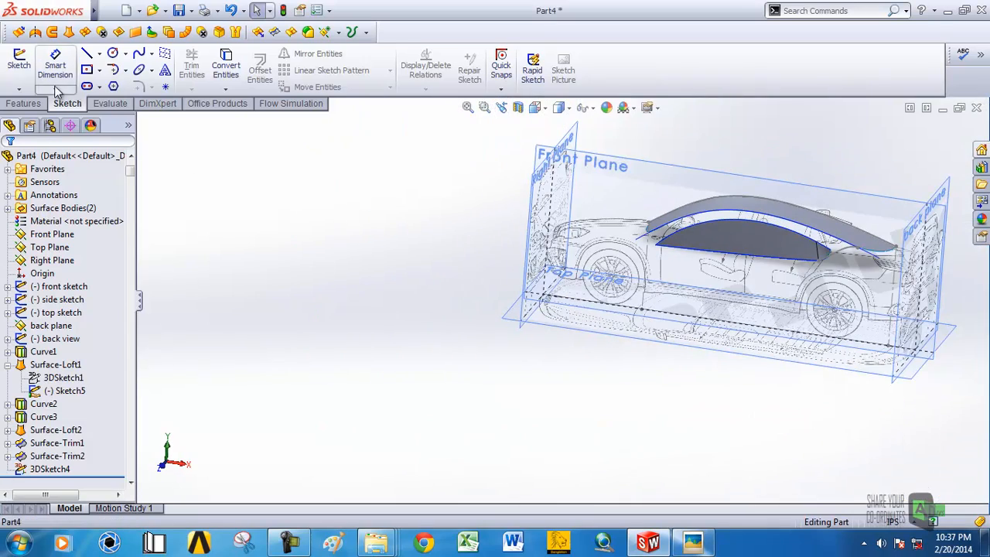
left_click(18, 88)
left_click(42, 115)
mouse_move(695, 232)
middle_mouse_down()
mouse_move(759, 219)
mouse_move(727, 256)
middle_mouse_up()
scroll(727, 240, "down", 3)
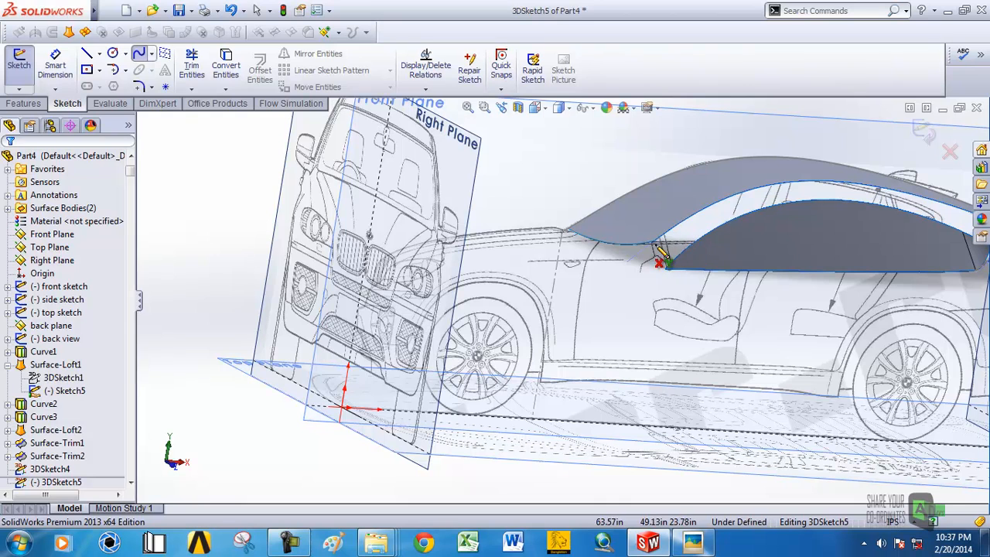
left_click(653, 241)
left_click(664, 269)
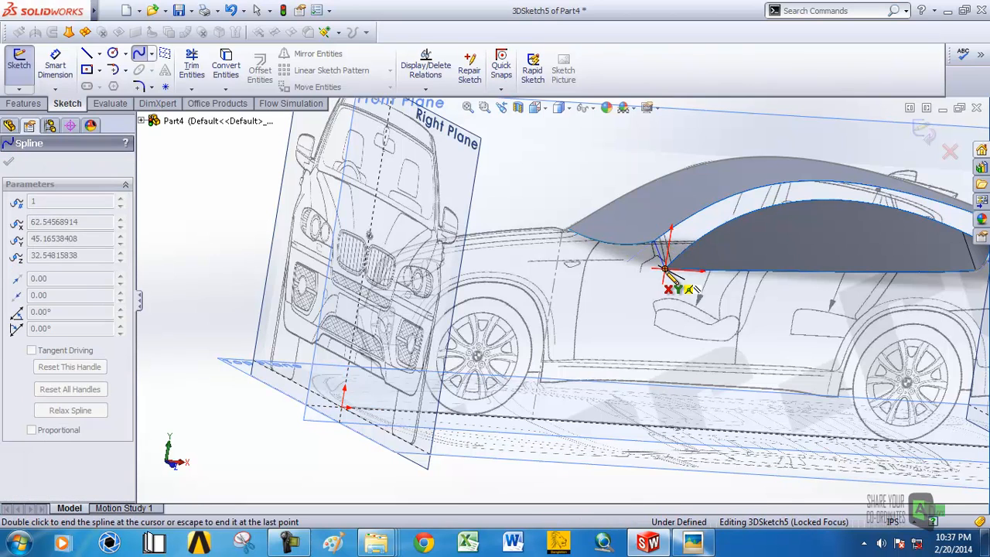
right_click(664, 269)
left_click(680, 254)
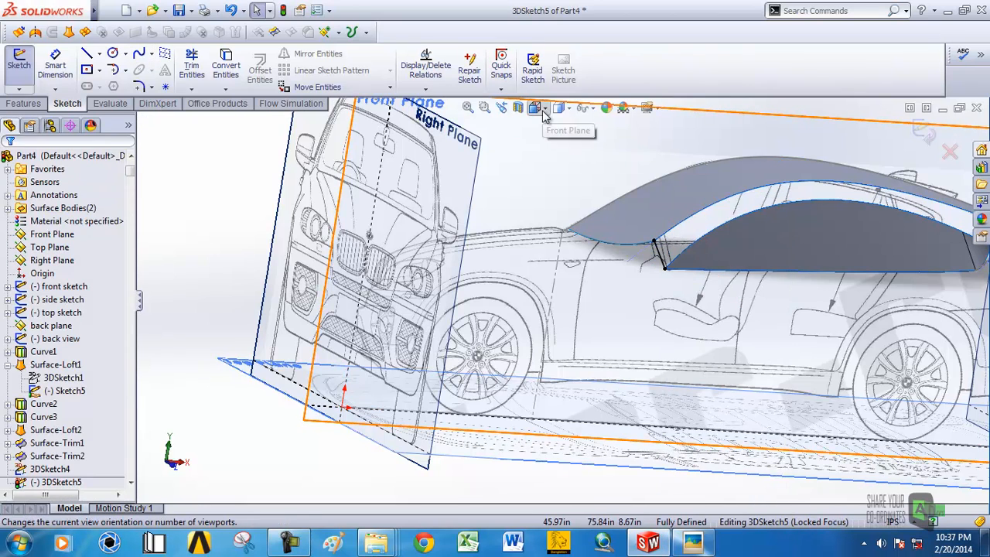
Bend the front 3D spline outward in the Left view using its handle, and exit the 3D sketch.
left_click(543, 111)
left_click(384, 242)
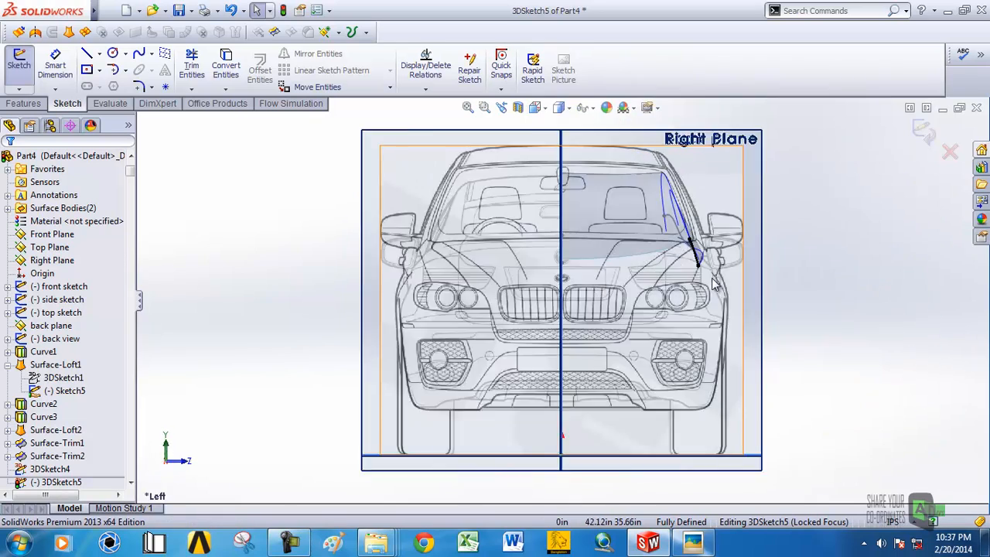
scroll(708, 262, "down", 5)
left_click(639, 228)
left_click_drag(630, 204, 652, 202)
scroll(685, 226, "up", 10)
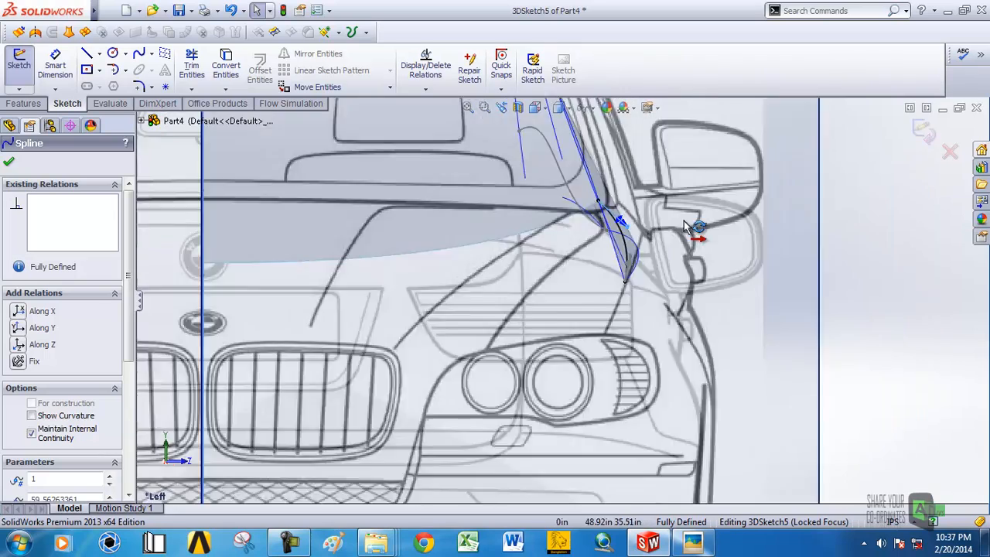
mouse_move(684, 242)
middle_mouse_down()
mouse_move(608, 255)
mouse_move(611, 281)
mouse_move(634, 270)
middle_mouse_up()
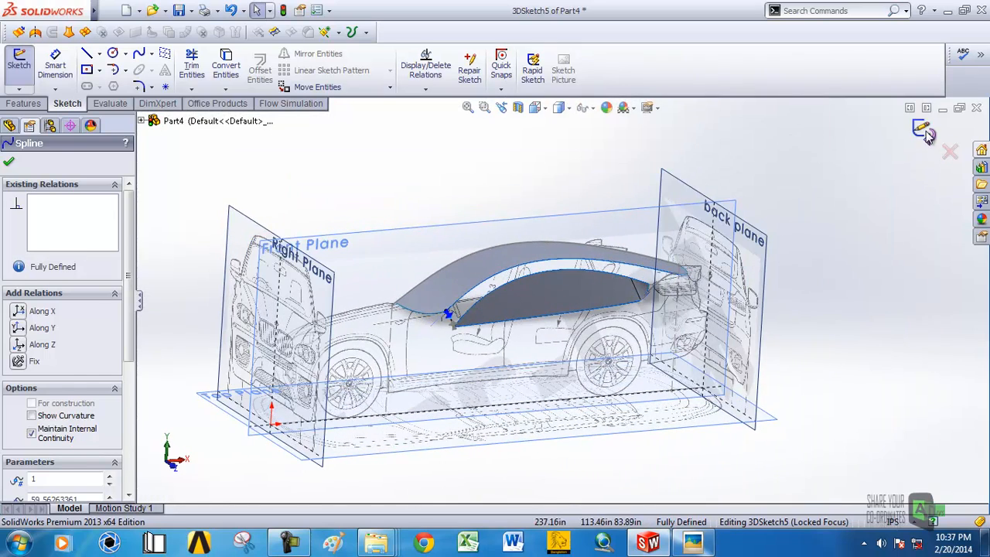
left_click(922, 131)
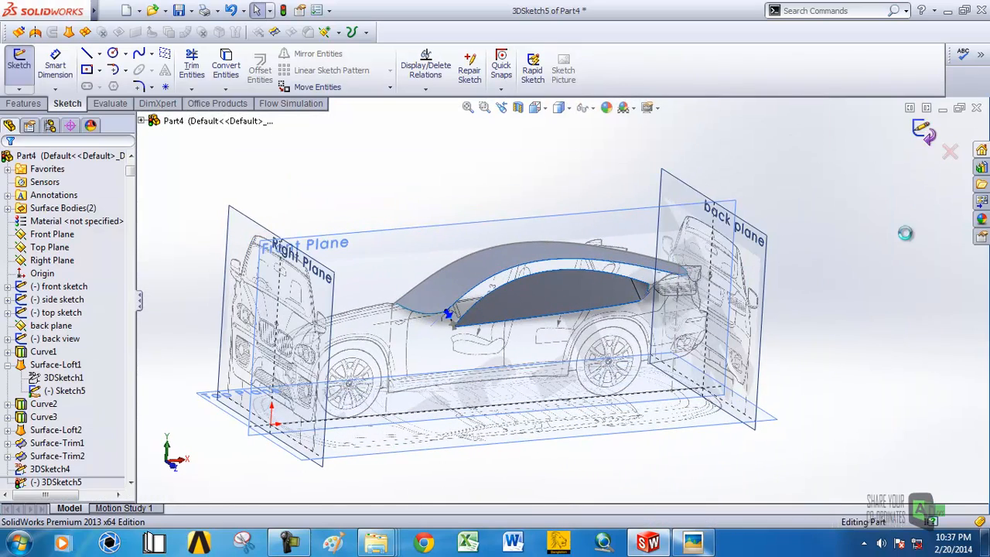
Try to loft a surface between Curve1 and Curve2 with the front spline 3DSketch5 as the guide curve.
left_click(68, 32)
scroll(434, 295, "down", 4)
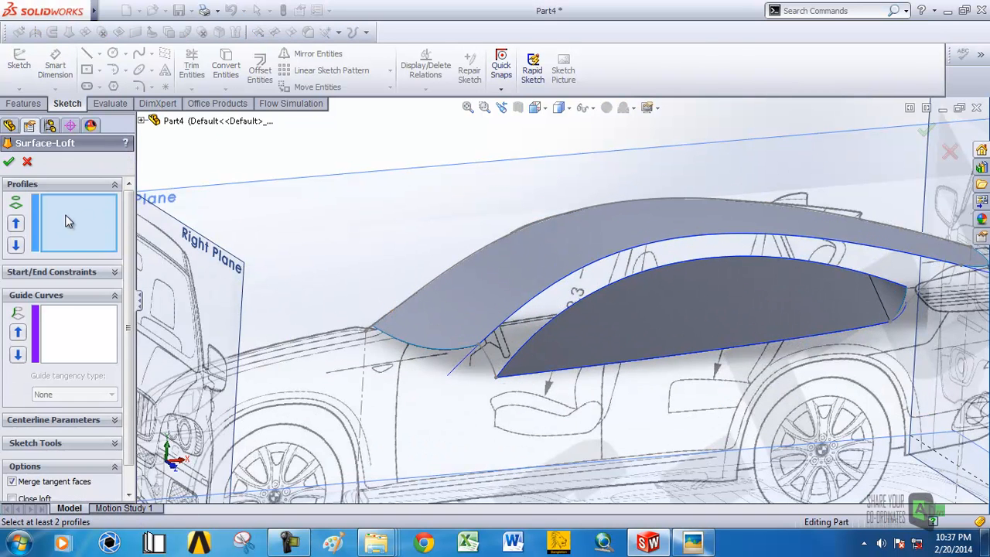
left_click(580, 278)
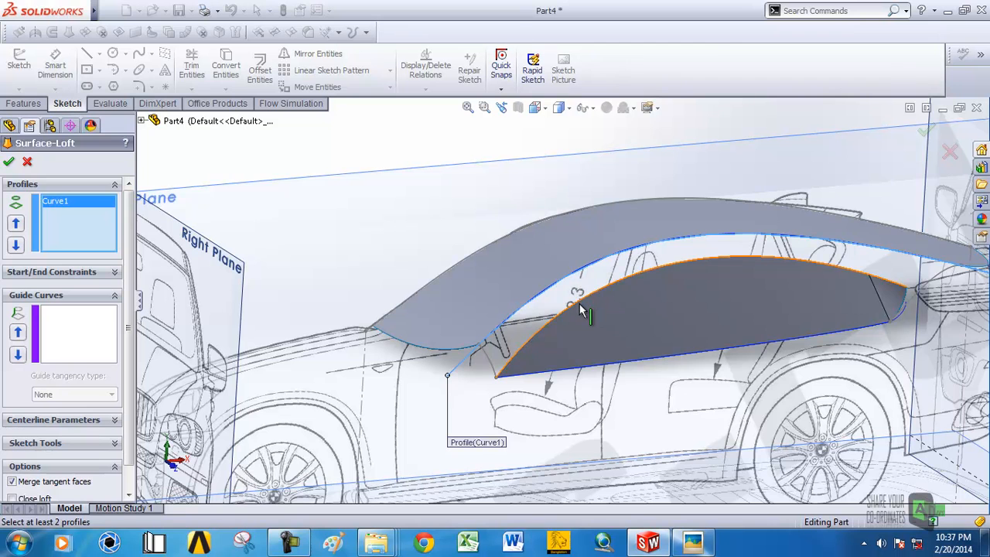
left_click(582, 309)
left_click(79, 358)
scroll(487, 330, "up", 2)
left_click(490, 360)
scroll(503, 357, "up", 3)
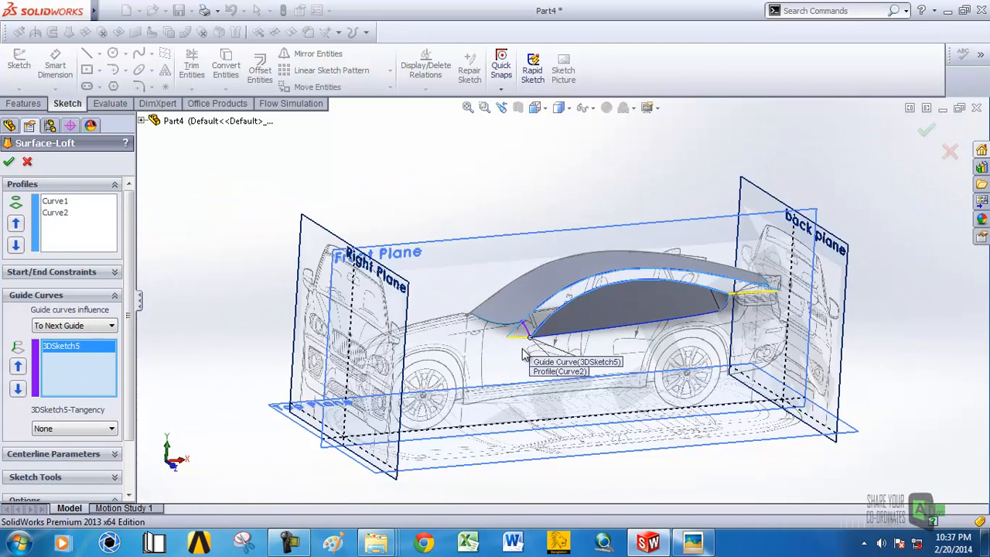
scroll(524, 354, "up", 2)
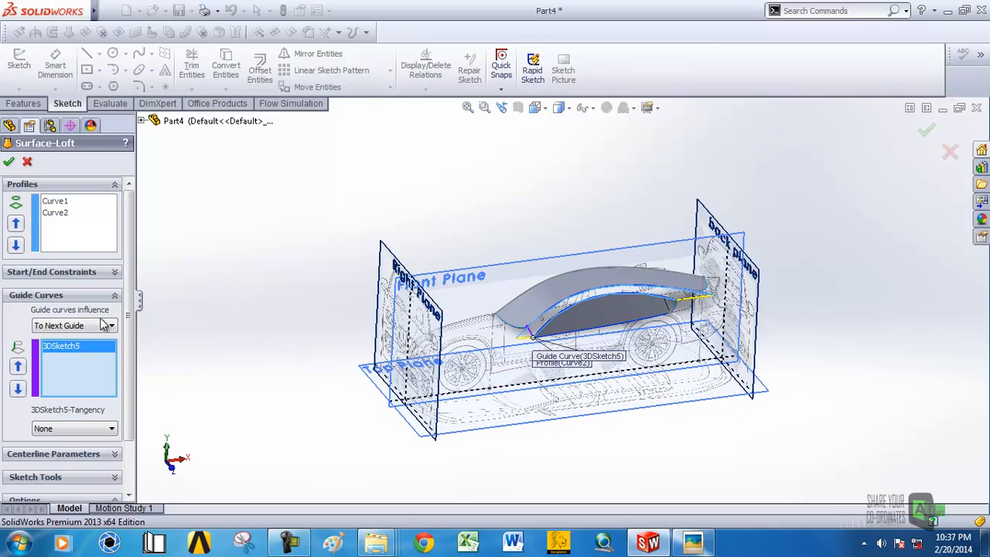
Remove the guide curve from the loft, inspect the preview's front end, and cancel the loft.
right_click(80, 346)
left_click(115, 369)
scroll(574, 323, "down", 3)
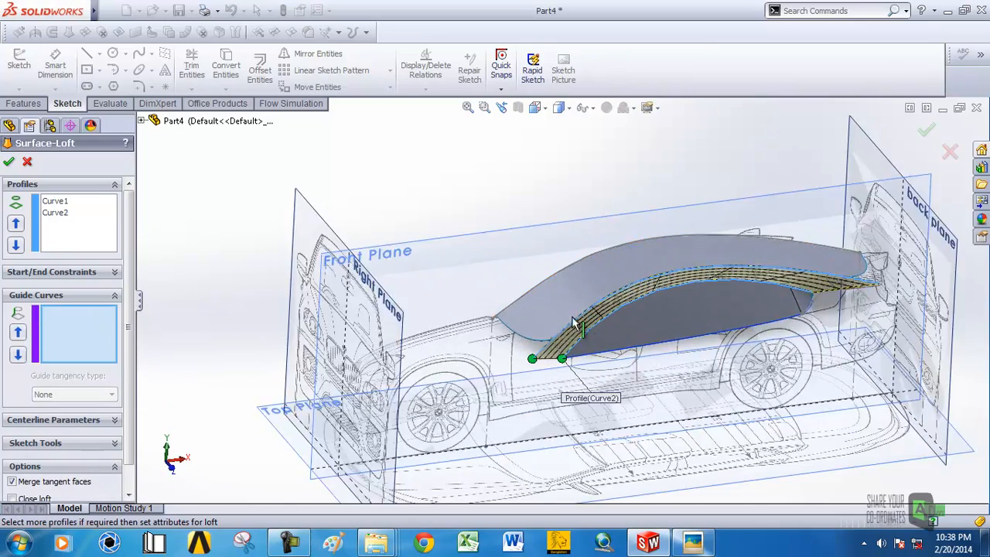
scroll(574, 323, "down", 5)
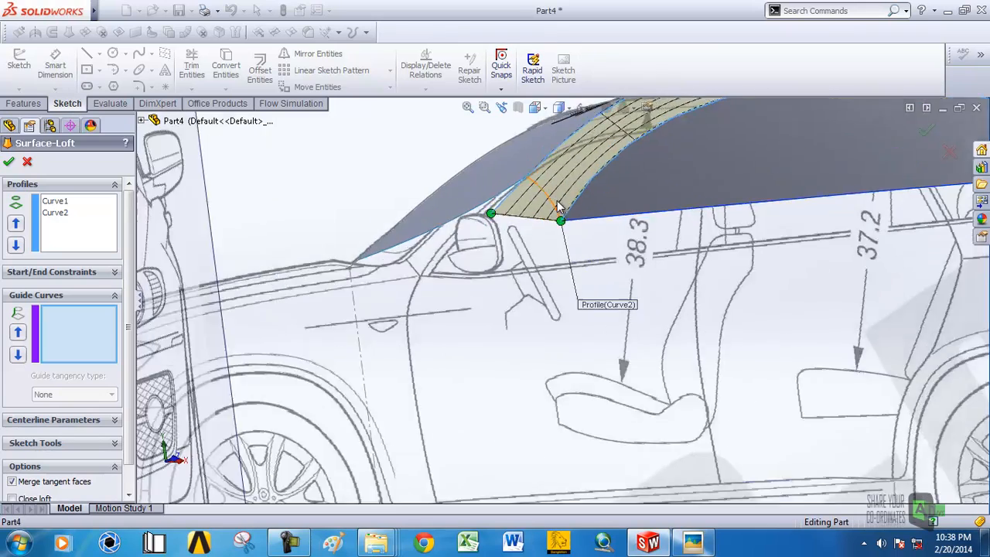
scroll(558, 205, "down", 2)
scroll(534, 228, "up", 6)
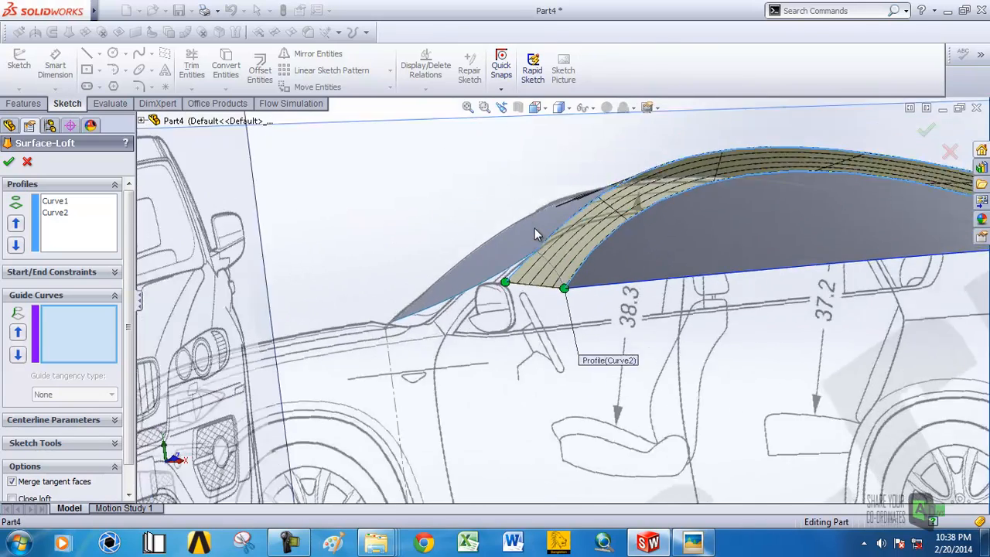
left_click(28, 165)
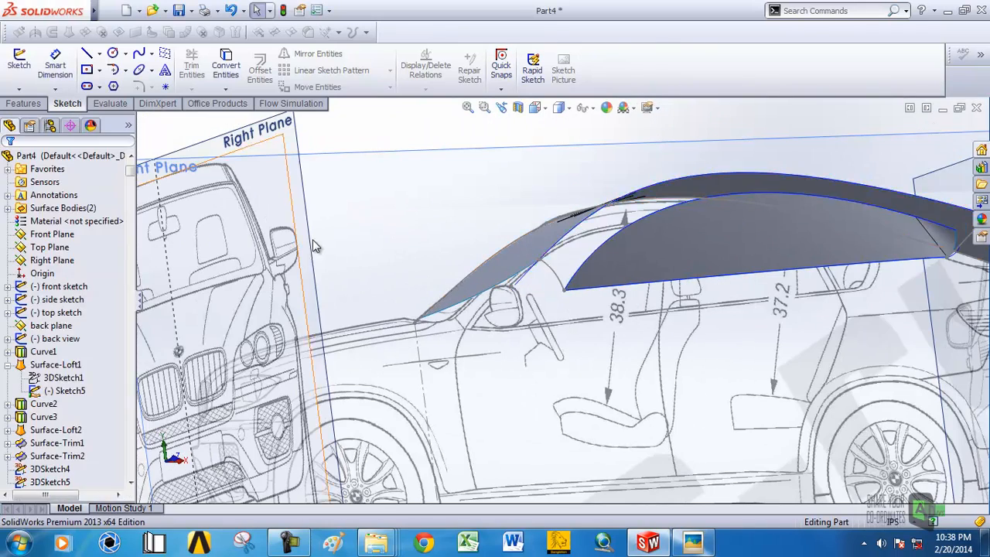
Convert the roof's outer side curve and the front connecting spline into a new 3D sketch.
scroll(590, 267, "up", 5)
middle_click_drag(589, 267, 590, 320)
scroll(590, 319, "down", 4)
scroll(590, 325, "down", 1)
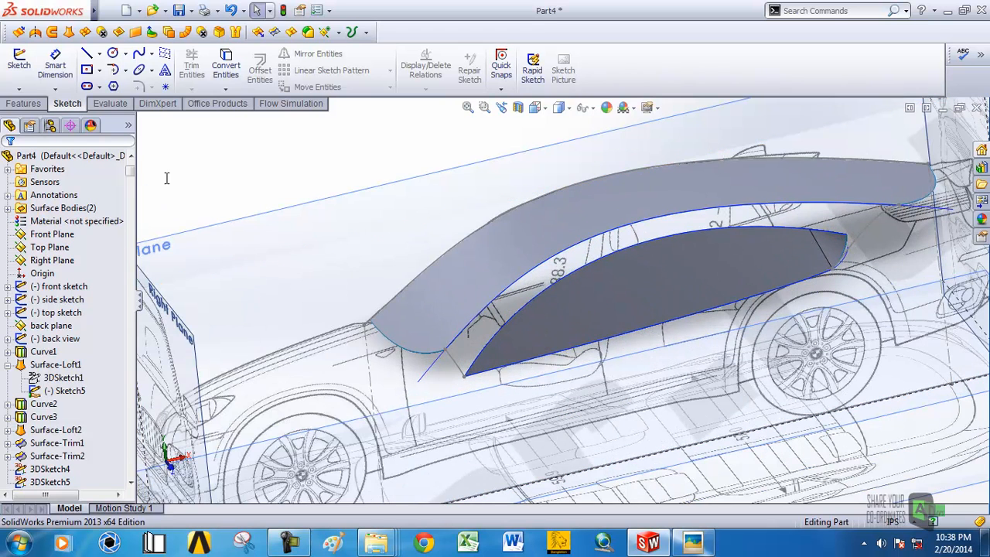
left_click(18, 89)
left_click(46, 116)
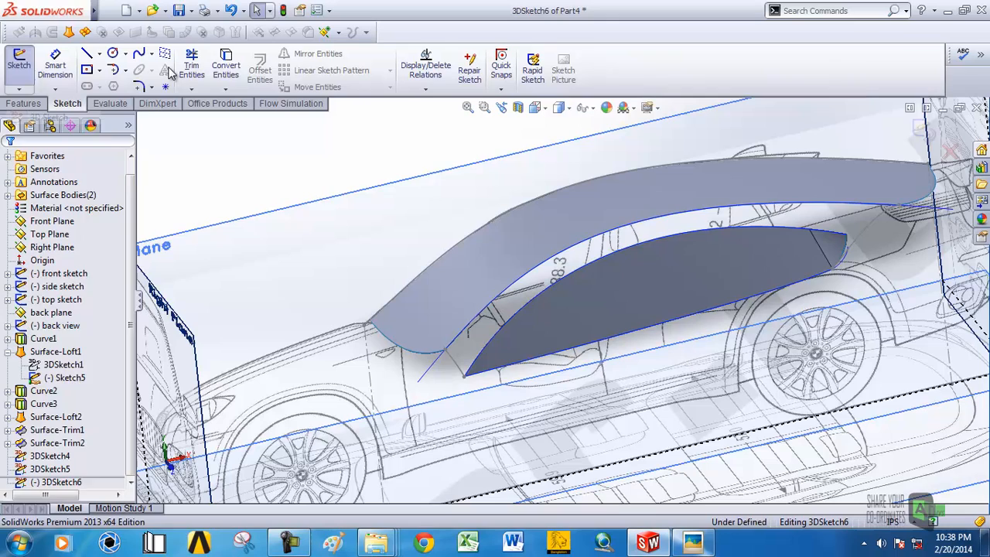
left_click(226, 63)
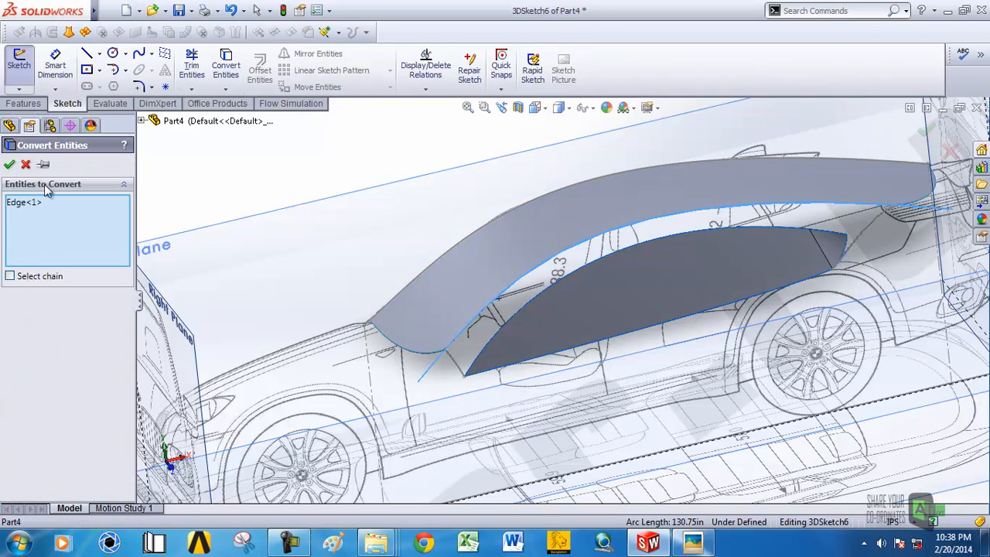
left_click(10, 165)
scroll(501, 302, "down", 2)
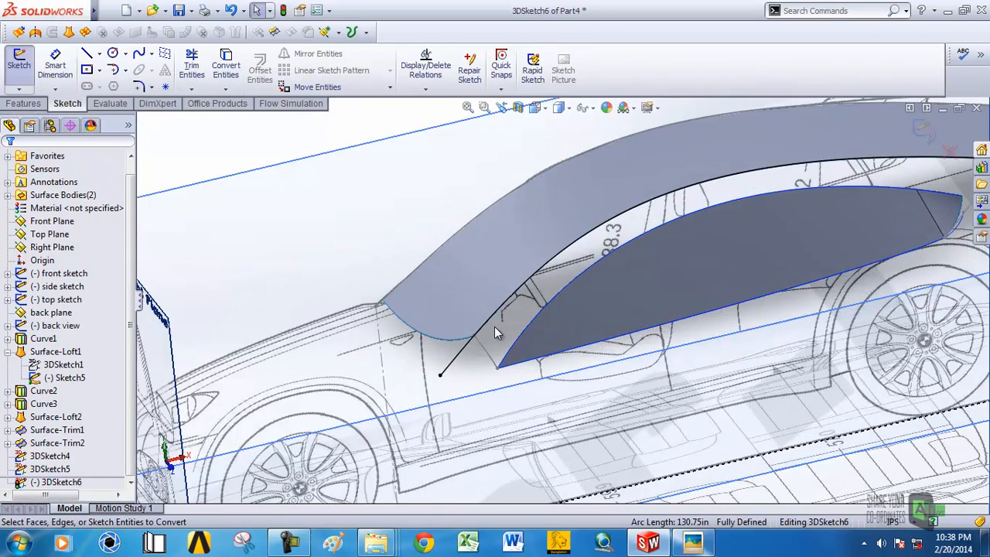
left_click(482, 354)
left_click(224, 63)
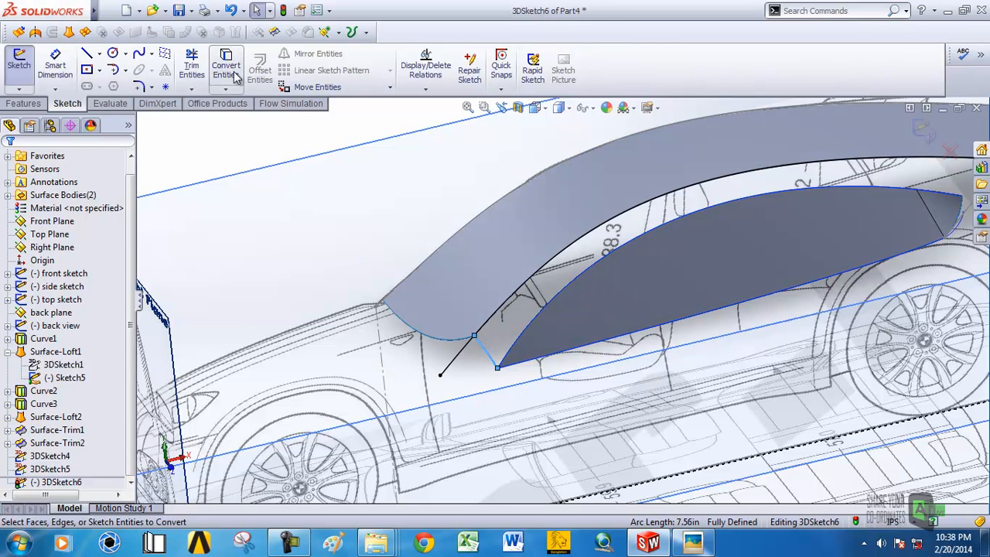
Trim away the converted side curve's front overhang and the converted front spline, and exit the 3D sketch.
left_click(191, 64)
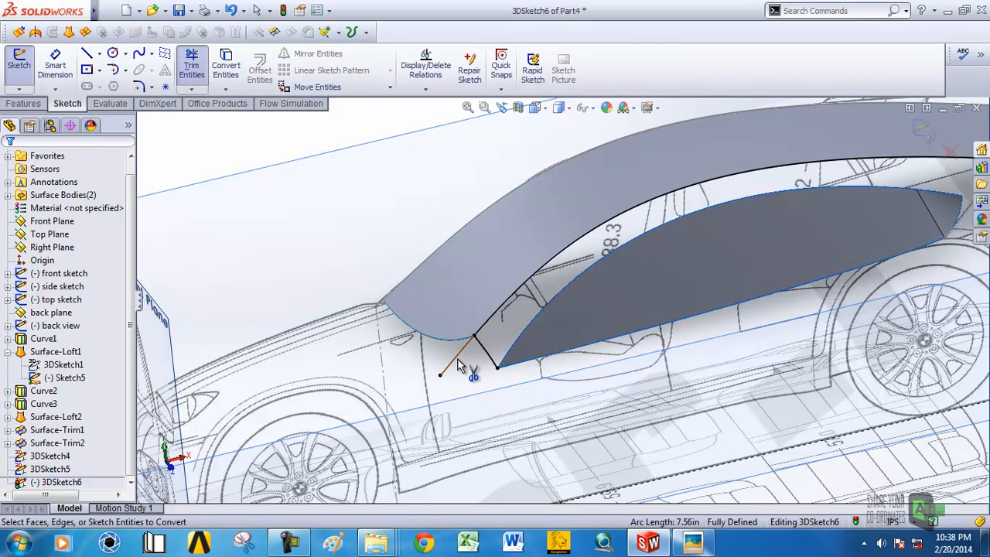
left_click(458, 359)
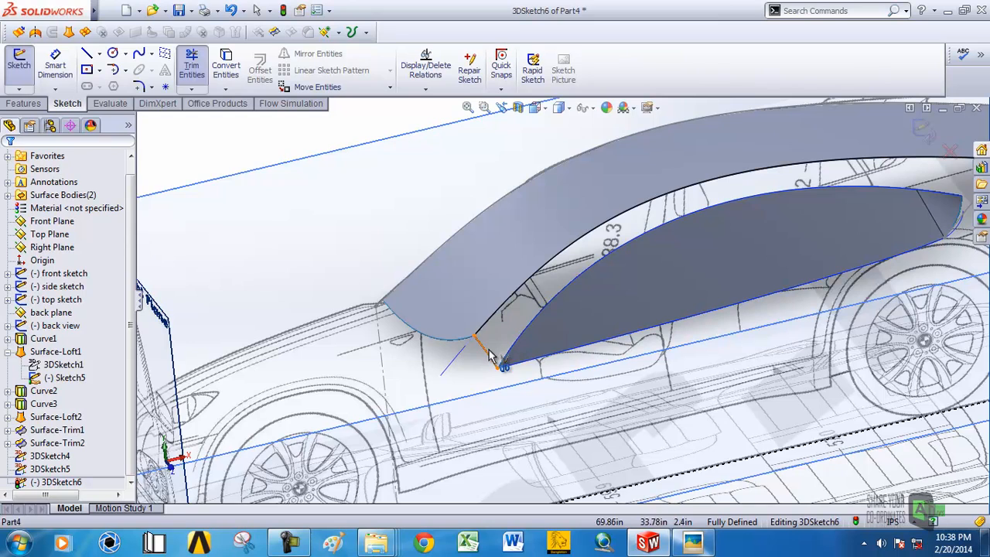
key("f")
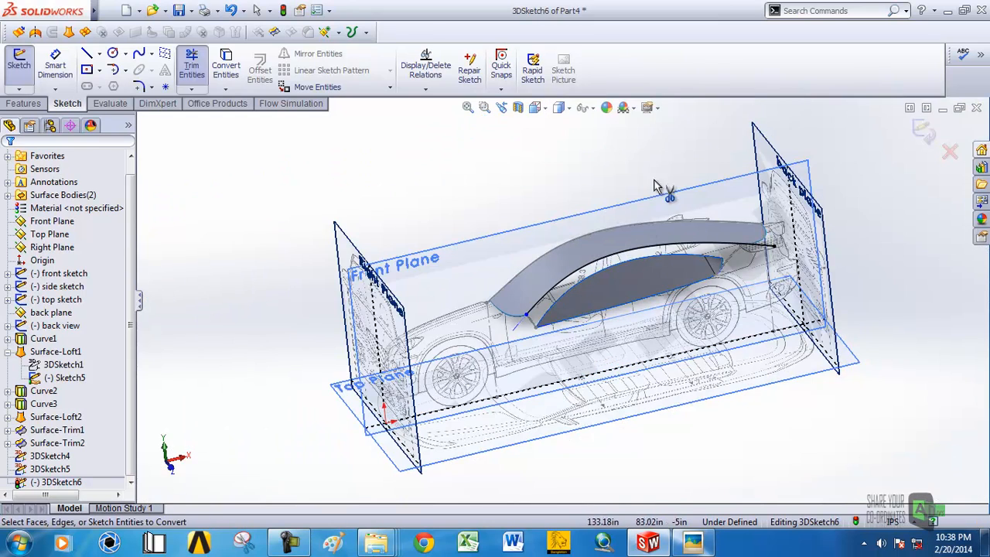
scroll(542, 315, "down", 4)
left_click(17, 88)
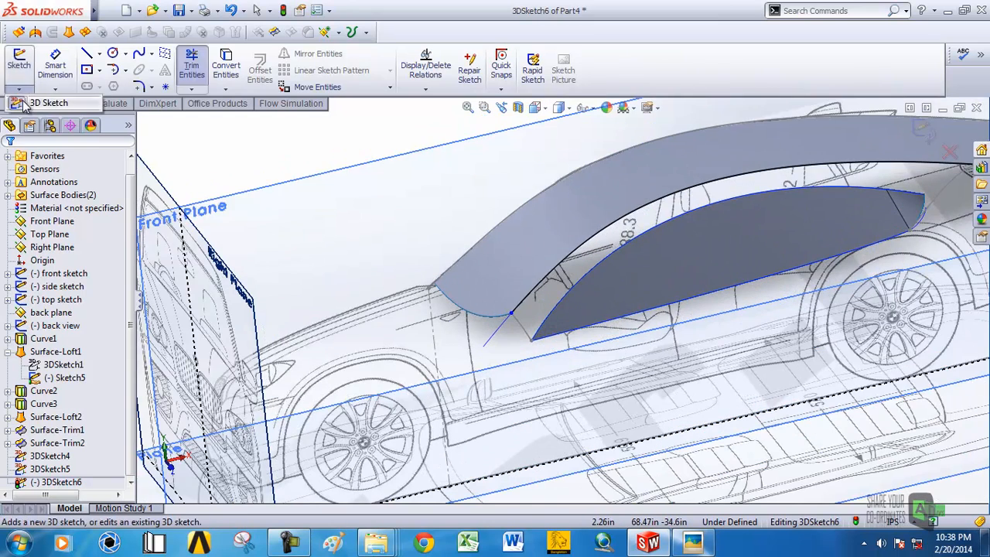
left_click(25, 102)
Loft a surface between 3DSketch6 and Curve2, using the front spline 3DSketch5 as the guide curve.
scroll(640, 262, "up", 5)
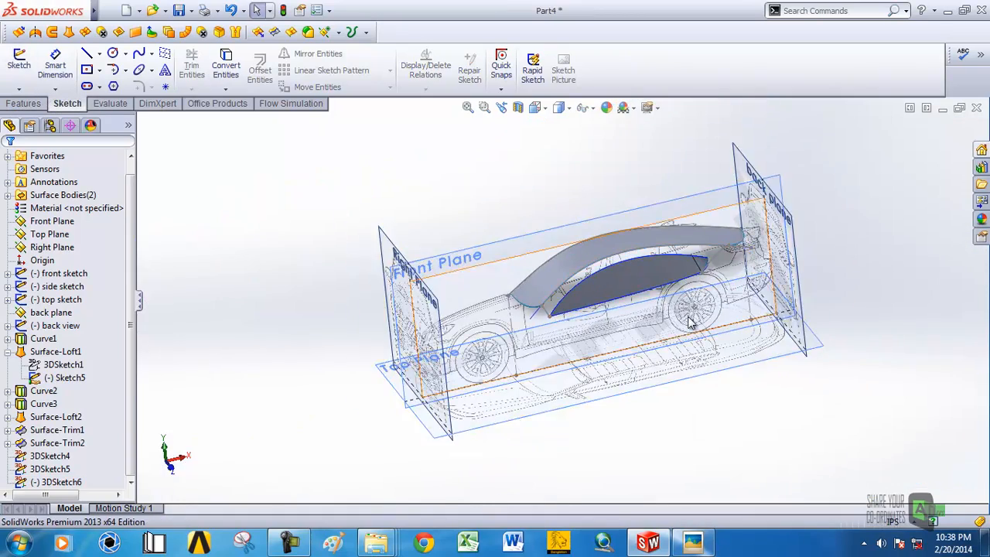
scroll(567, 245, "down", 4)
middle_click_drag(567, 245, 583, 230)
left_click(68, 32)
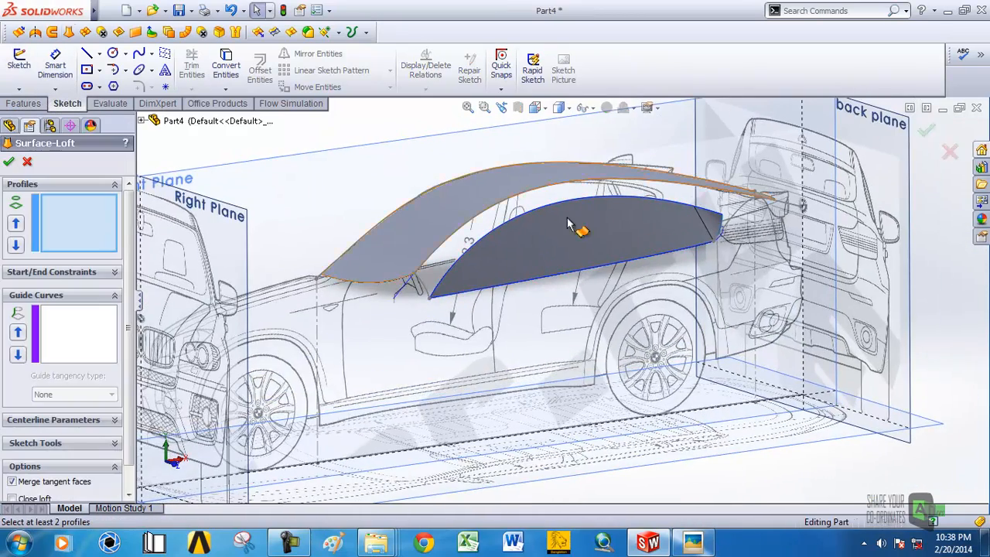
scroll(493, 243, "down", 3)
left_click(353, 280)
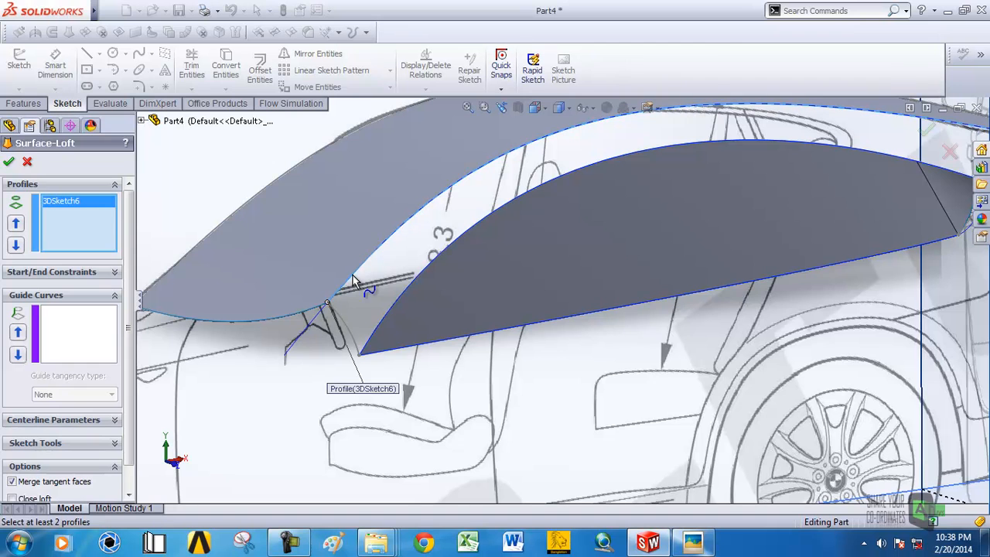
left_click(409, 304)
left_click(99, 338)
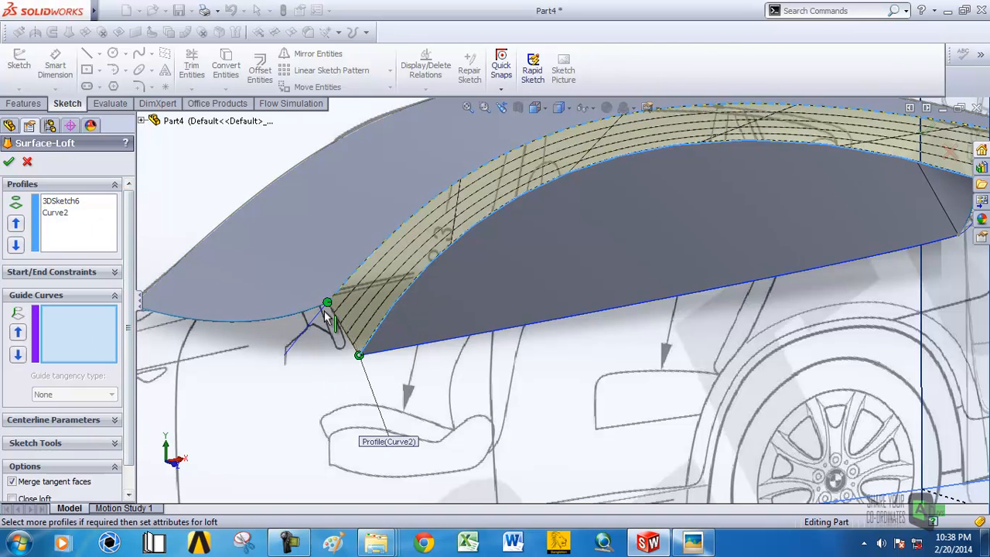
left_click(340, 321)
middle_click_drag(342, 330, 624, 257)
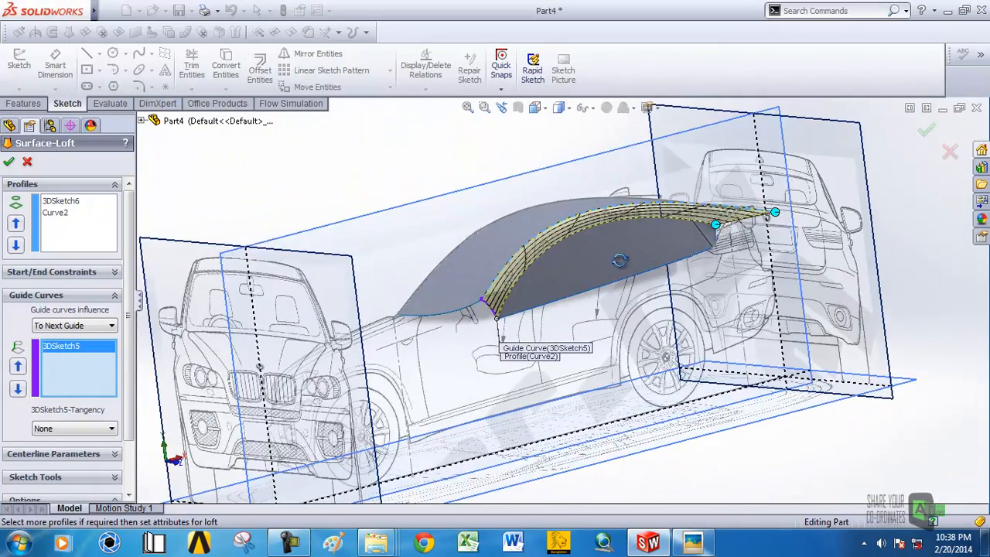
left_click(9, 163)
Examine the new lofted surface between roof and side window from several sides, including its rear end.
scroll(521, 287, "down", 5)
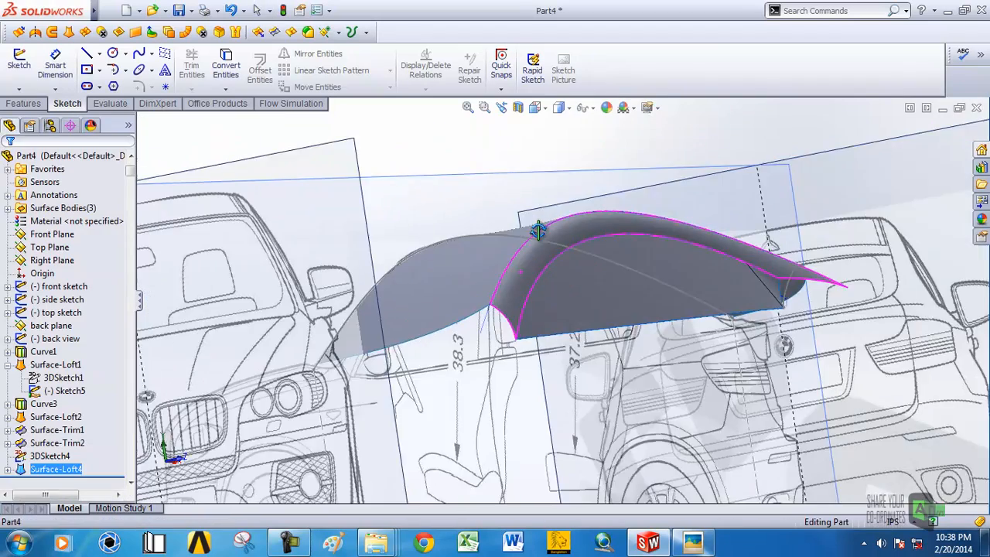
middle_click_drag(539, 230, 495, 250)
scroll(574, 241, "up", 6)
scroll(913, 238, "down", 5)
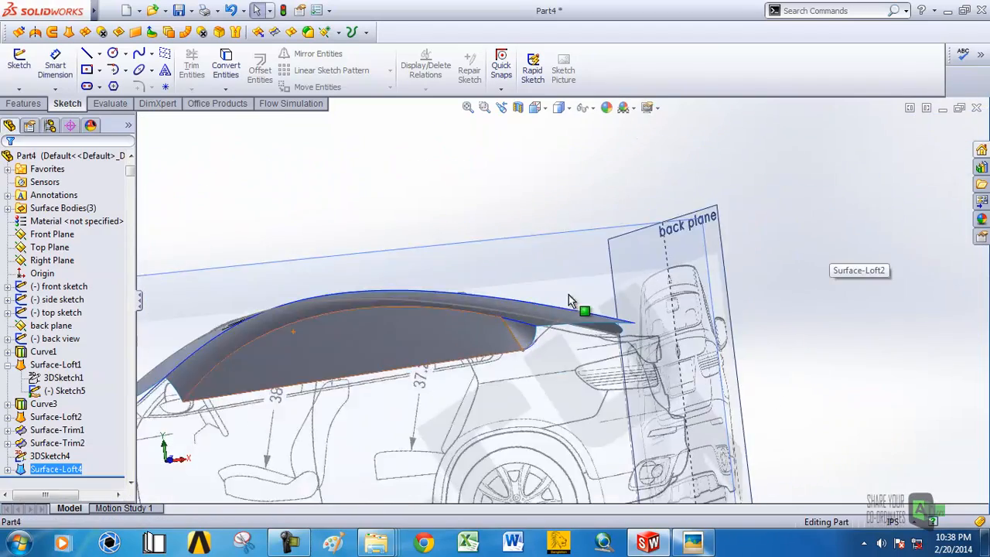
scroll(568, 300, "down", 4)
scroll(541, 397, "up", 6)
middle_click_drag(570, 405, 555, 447)
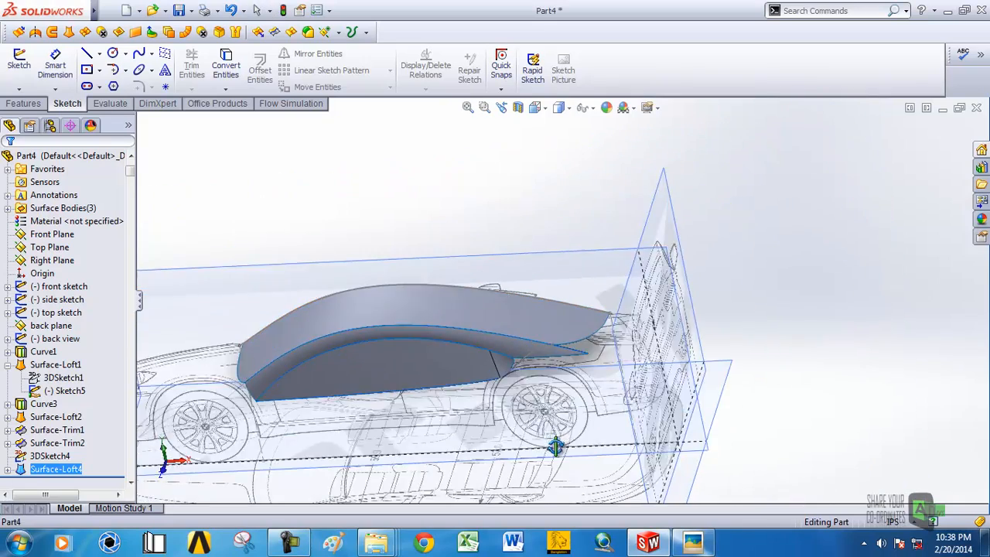
scroll(534, 369, "down", 8)
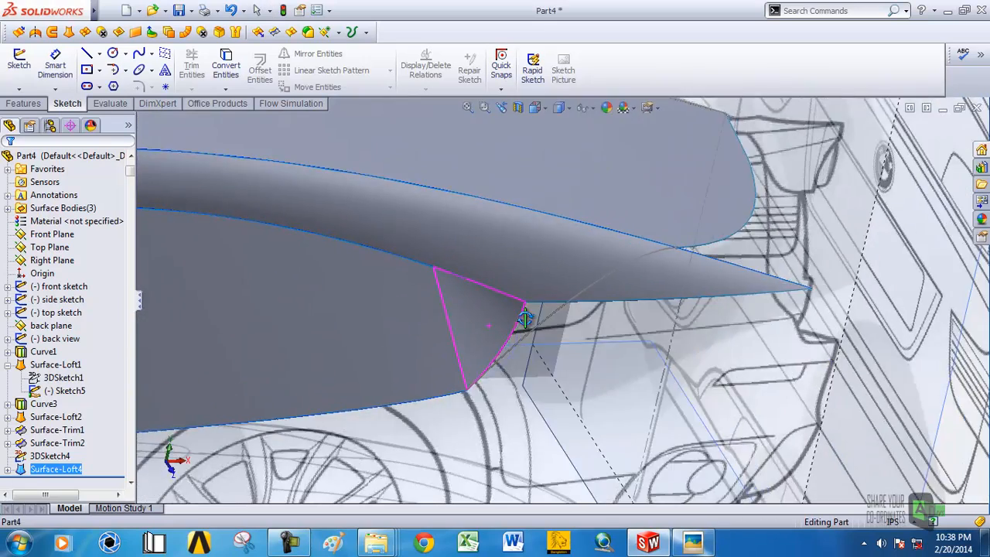
middle_click_drag(525, 318, 529, 303)
scroll(572, 311, "up", 5)
middle_click_drag(594, 315, 609, 366)
scroll(569, 306, "up", 5)
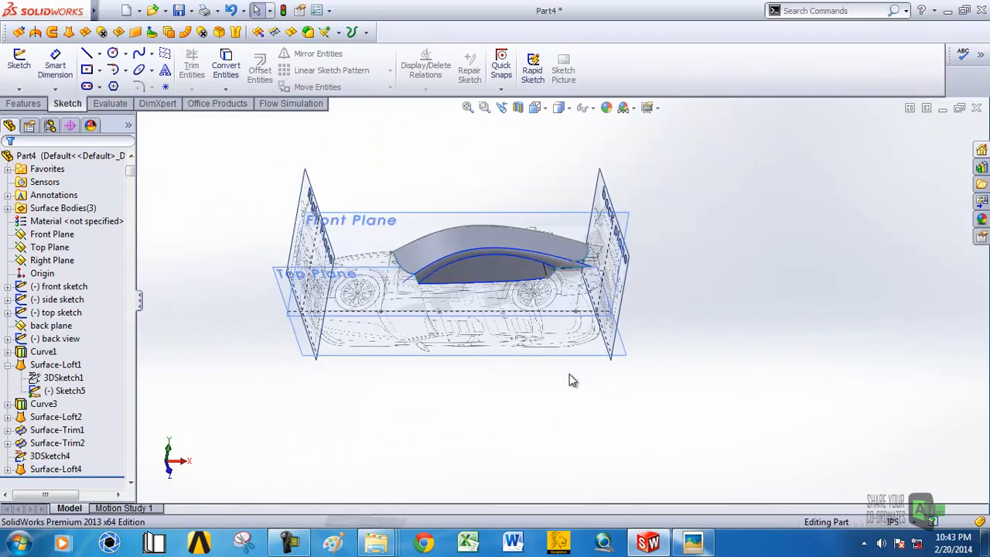
Start a sketch on the Right Plane and orient the view to face the car's front blueprint.
middle_click_drag(567, 380, 616, 393)
scroll(278, 247, "down", 3)
middle_click_drag(470, 249, 410, 245)
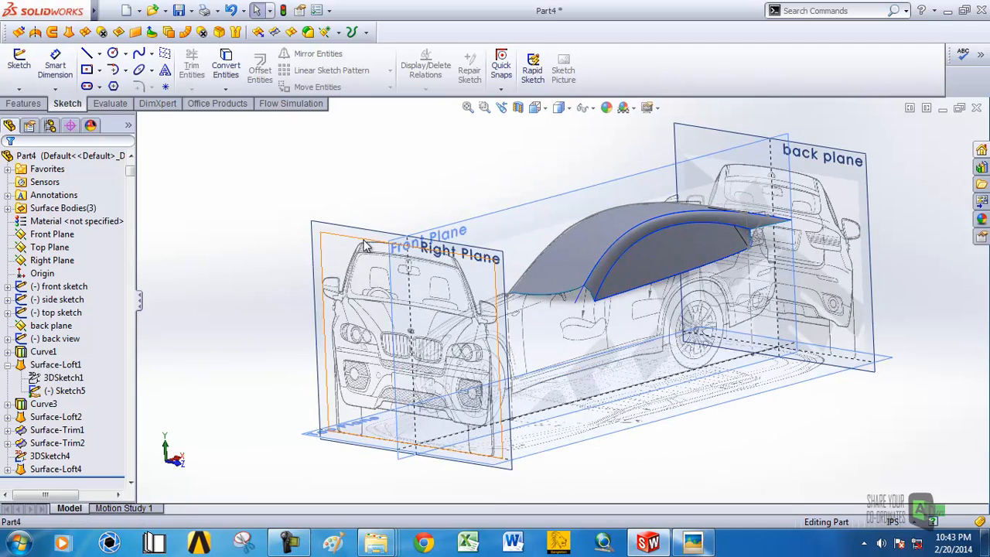
left_click(370, 236)
left_click(422, 189)
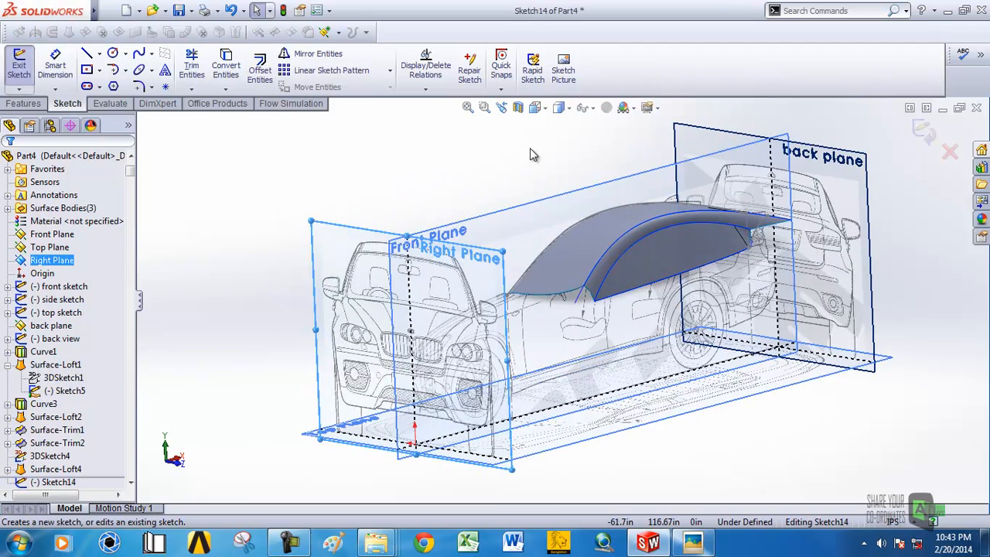
left_click(534, 107)
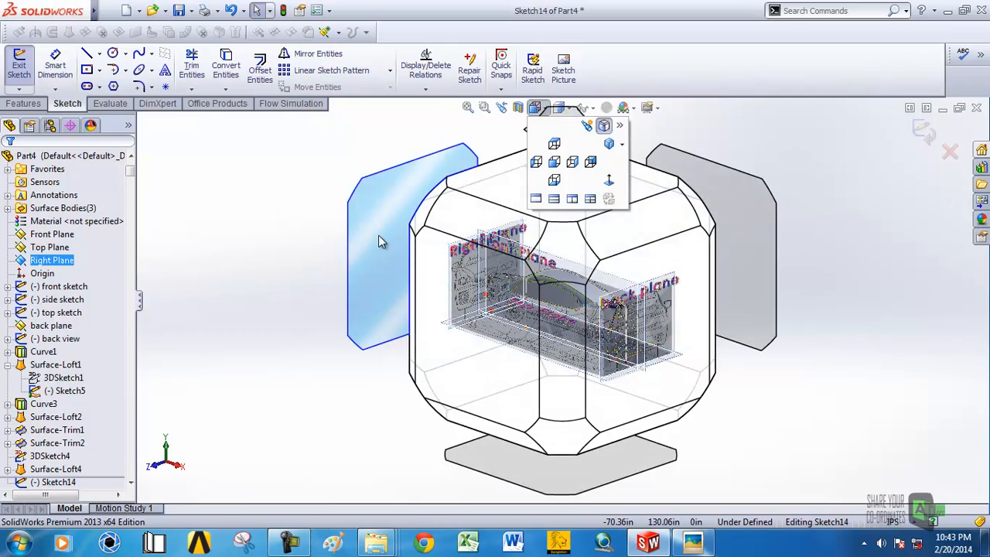
left_click(618, 296)
scroll(684, 318, "down", 3)
scroll(700, 355, "up", 4)
scroll(694, 402, "down", 3)
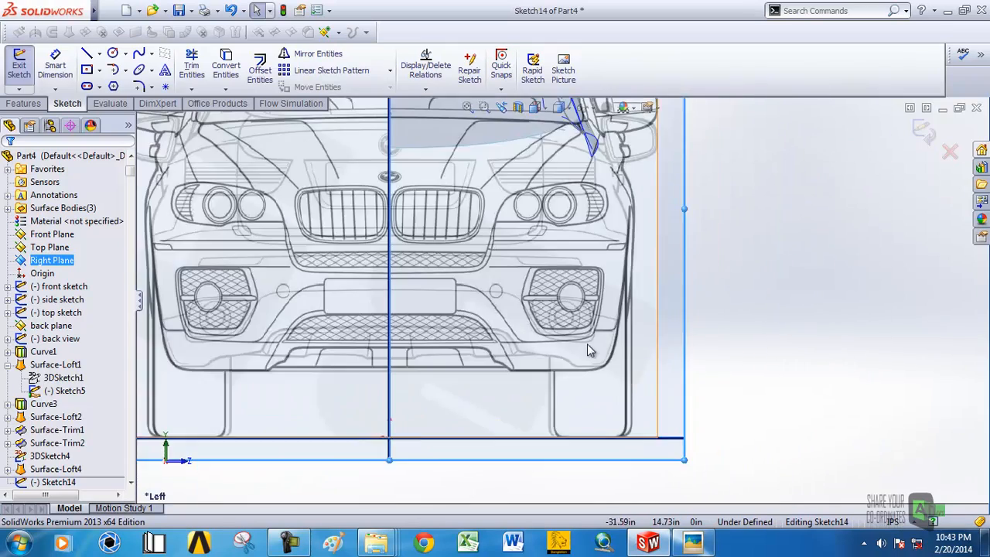
scroll(588, 349, "up", 5)
scroll(568, 252, "down", 4)
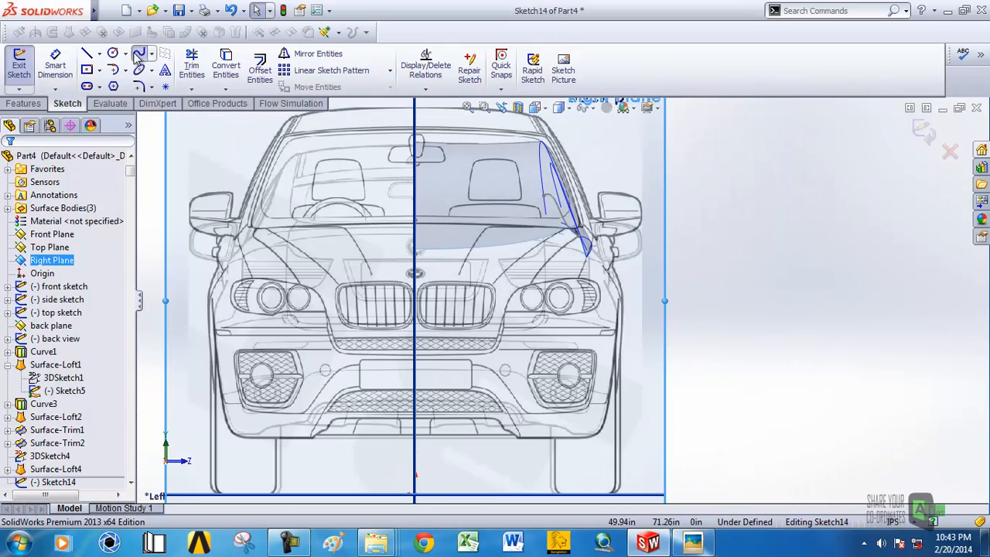
Draw a two-point spline from the front bumper's bottom edge up to the fender shoulder below the mirror.
scroll(588, 371, "down", 3)
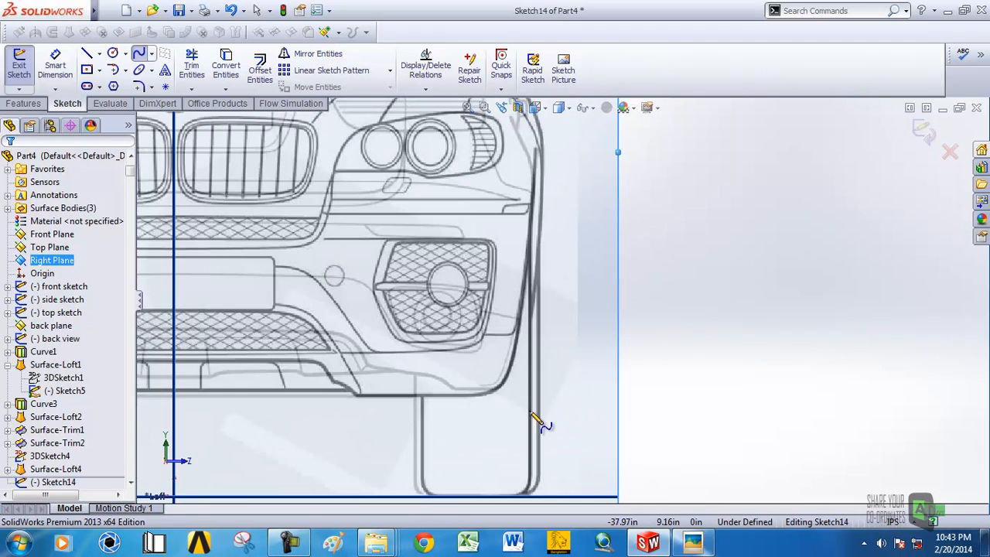
left_click(467, 400)
scroll(563, 232, "down", 2)
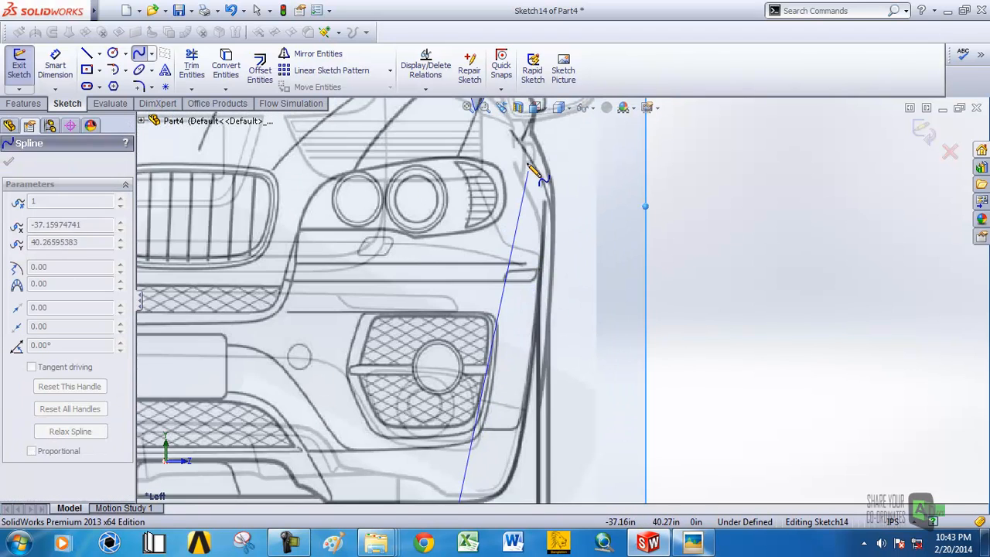
right_click(524, 152)
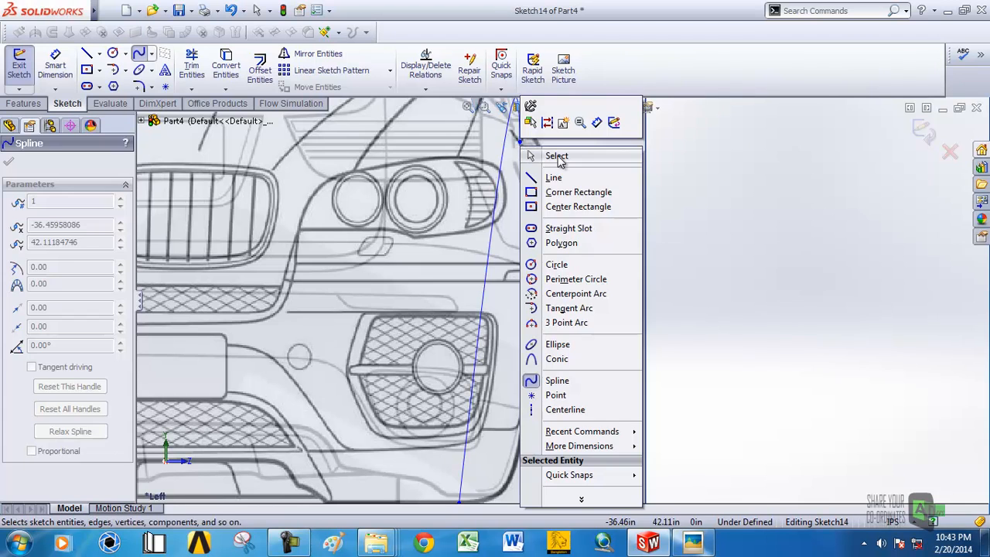
left_click(557, 156)
Bend the spline with the tangent handles at both ends to follow the outer body side and bumper corner.
left_click(502, 277)
mouse_move(497, 287)
left_mouse_down()
mouse_move(543, 314)
mouse_move(565, 354)
mouse_move(575, 384)
mouse_move(568, 419)
left_mouse_up()
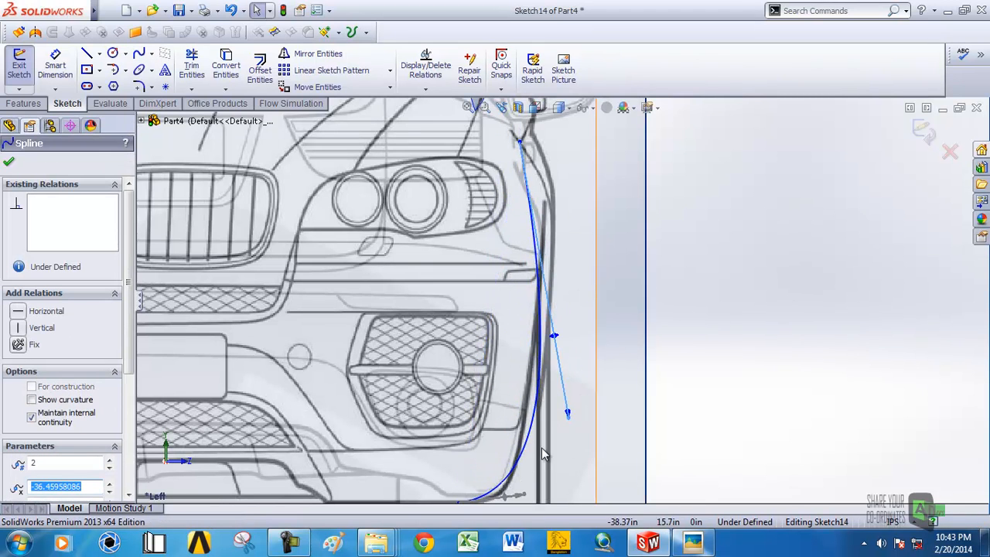
scroll(541, 443, "up", 5)
scroll(541, 367, "down", 4)
left_click_drag(568, 343, 573, 357)
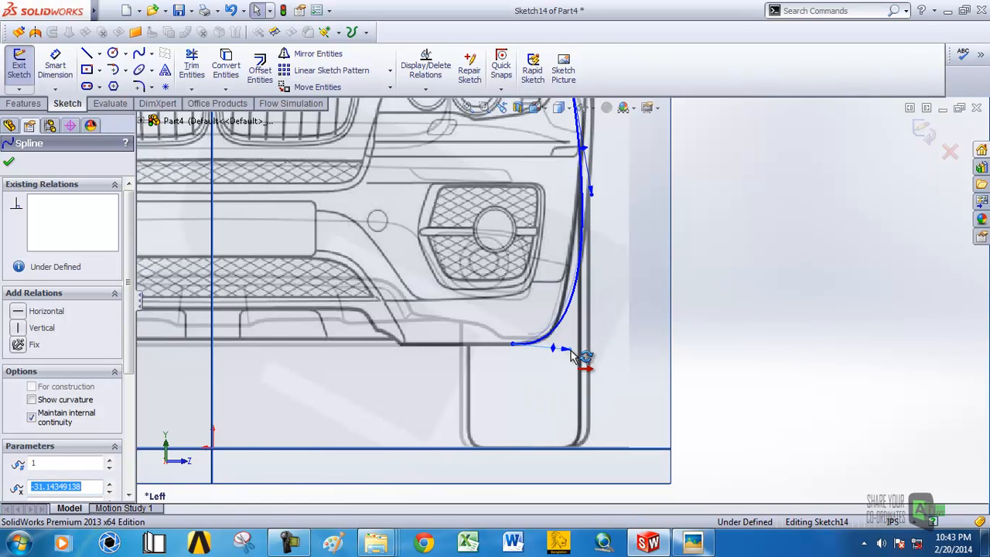
scroll(572, 355, "up", 4)
scroll(596, 227, "down", 6)
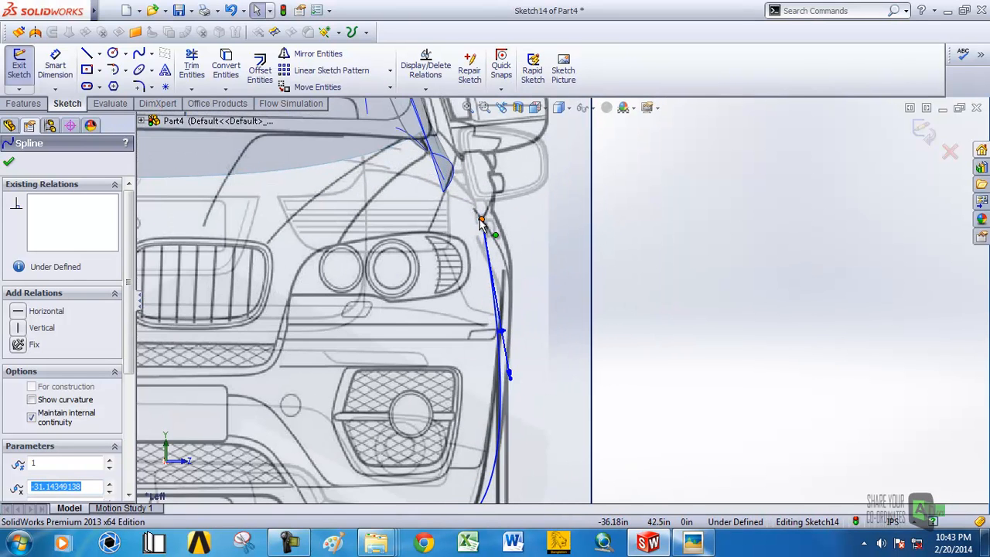
Raise the spline's upper end to mirror height, about Y 50.65 in and Z 37.72 in, and readjust both end tangents.
left_click_drag(481, 222, 483, 139)
left_click_drag(512, 299, 496, 371)
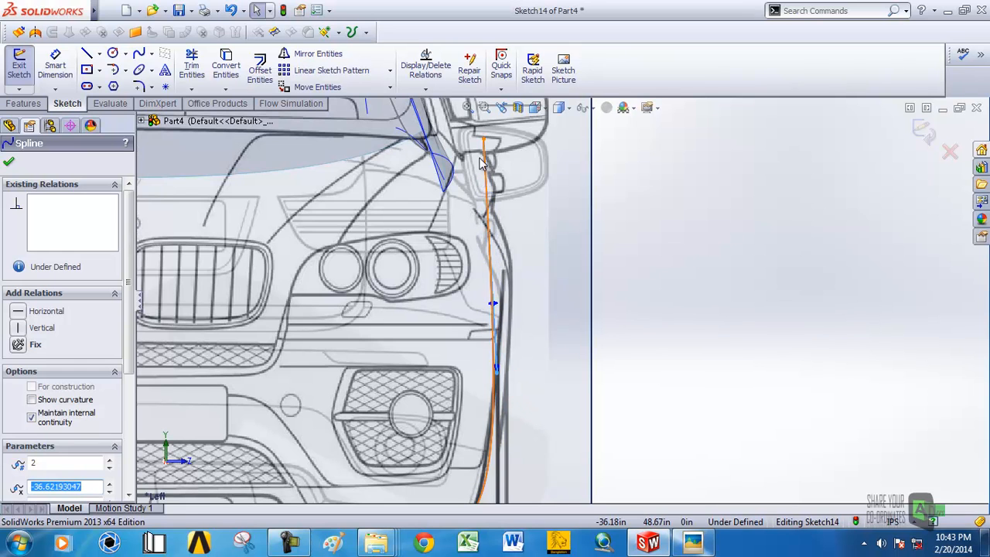
mouse_move(483, 141)
left_mouse_down()
mouse_move(523, 153)
mouse_move(495, 140)
left_mouse_up()
left_click_drag(507, 374, 501, 377)
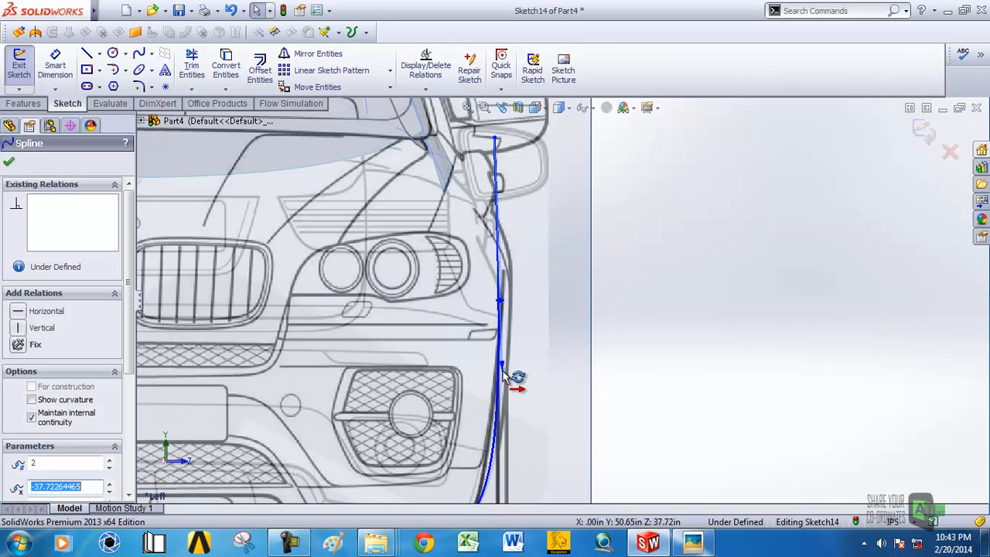
scroll(511, 402, "up", 3)
left_click_drag(539, 398, 535, 395)
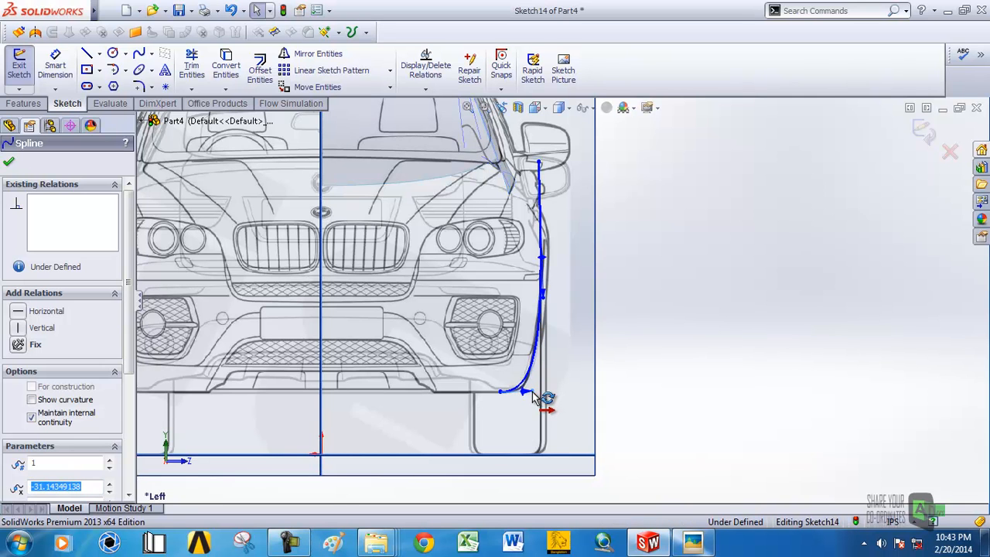
Extrude the body-side spline as a surface along the car's length, blind to a depth of 198.69 in.
scroll(562, 300, "up", 4)
middle_click_drag(552, 308, 559, 343)
scroll(559, 343, "up", 4)
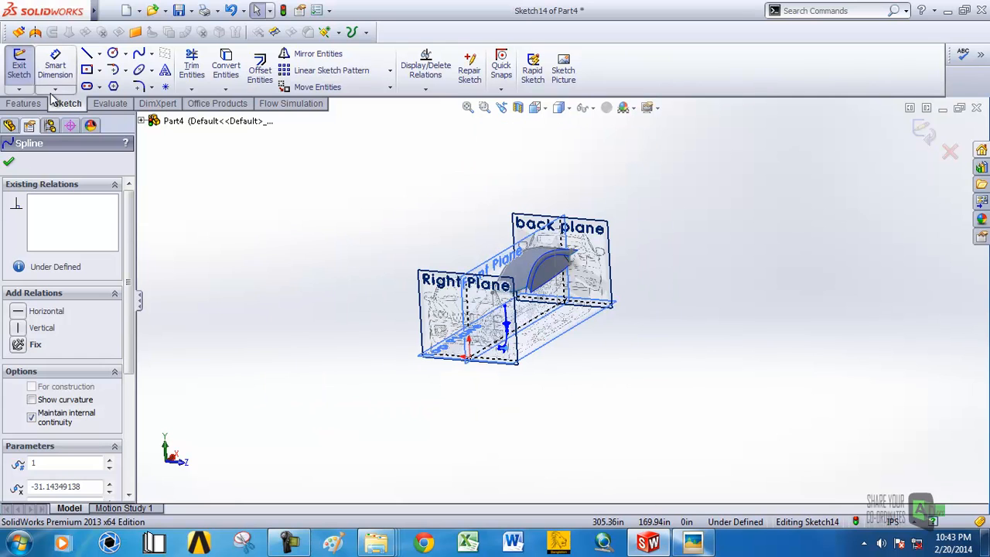
left_click(18, 32)
scroll(526, 328, "down", 3)
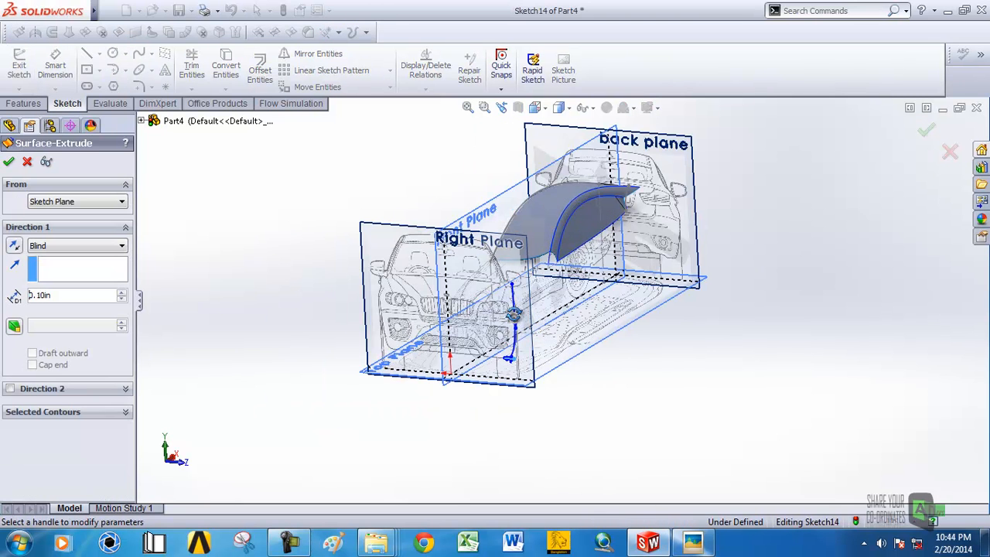
middle_click_drag(514, 313, 477, 348)
left_click_drag(423, 346, 742, 186)
middle_click_drag(742, 185, 696, 336)
left_click(10, 162)
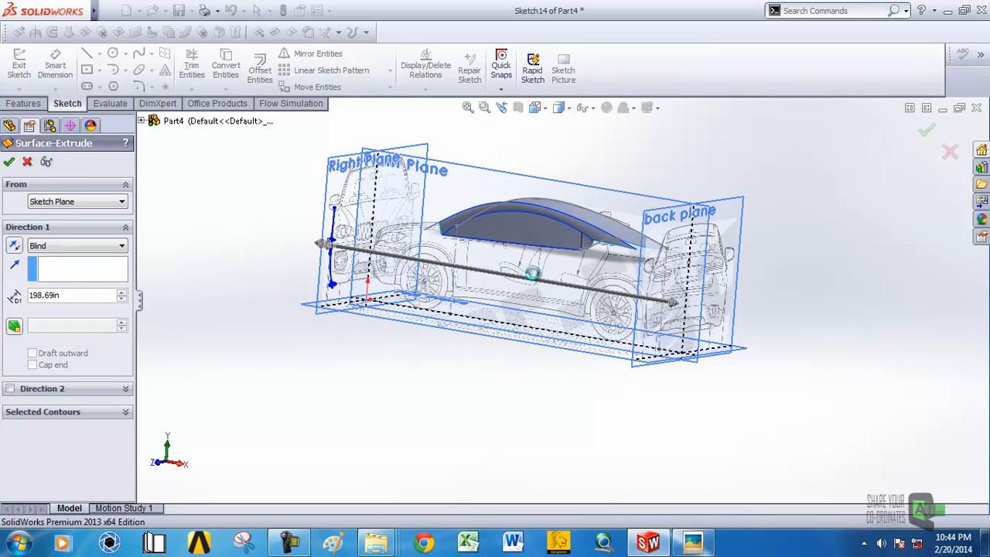
Hide the extruded body-side surface.
middle_click_drag(546, 283, 428, 310)
left_click(295, 278)
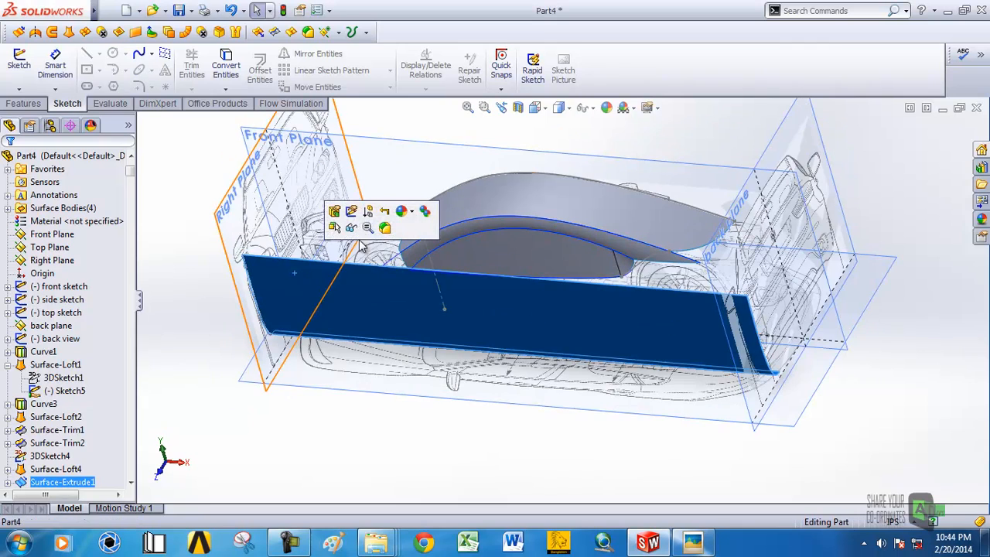
left_click(366, 217)
Orient the model to the front view and start a sketch on the Front Plane.
left_click(536, 113)
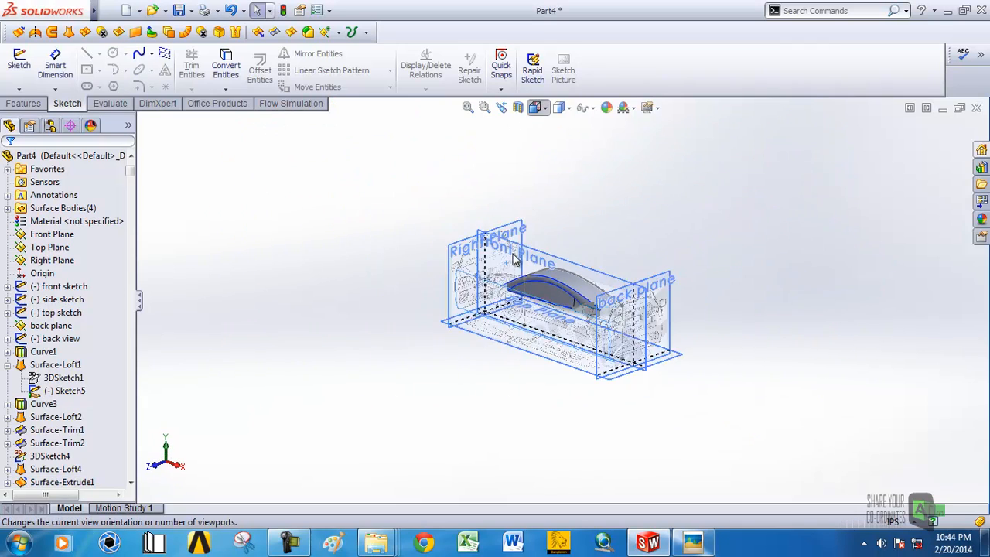
left_click(443, 291)
scroll(450, 294, "down", 5)
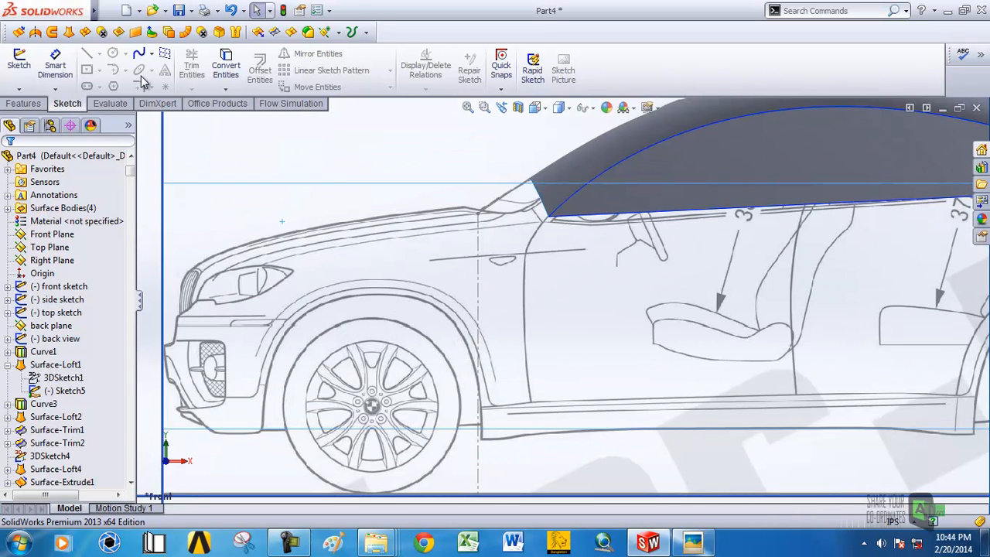
mouse_move(95, 11)
left_click(138, 10)
left_click(449, 190)
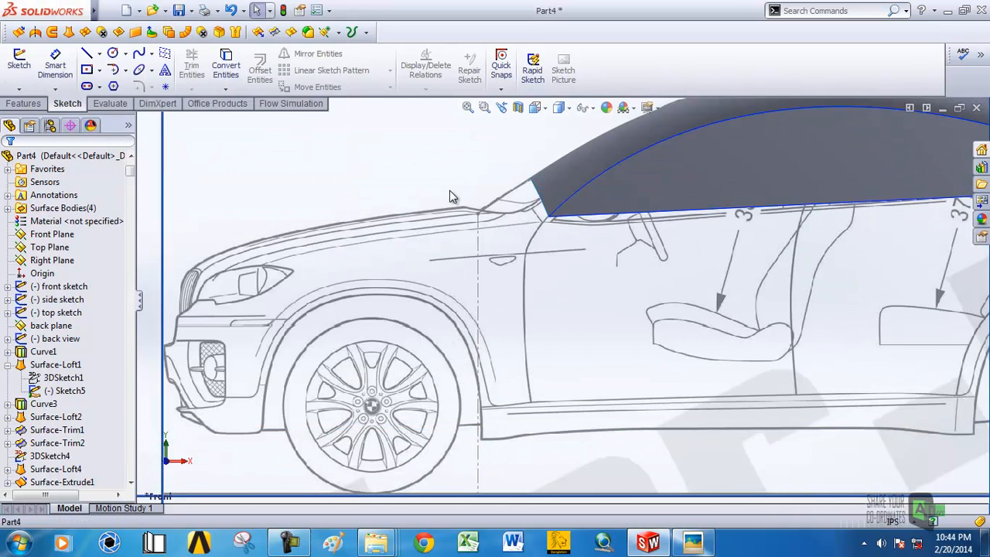
scroll(453, 200, "up", 3)
left_click(403, 156)
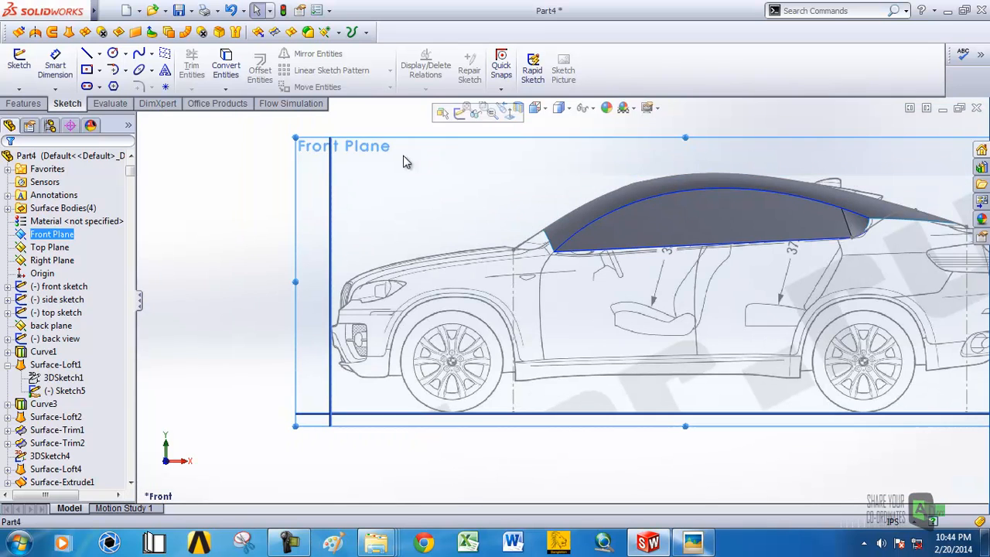
left_click(460, 114)
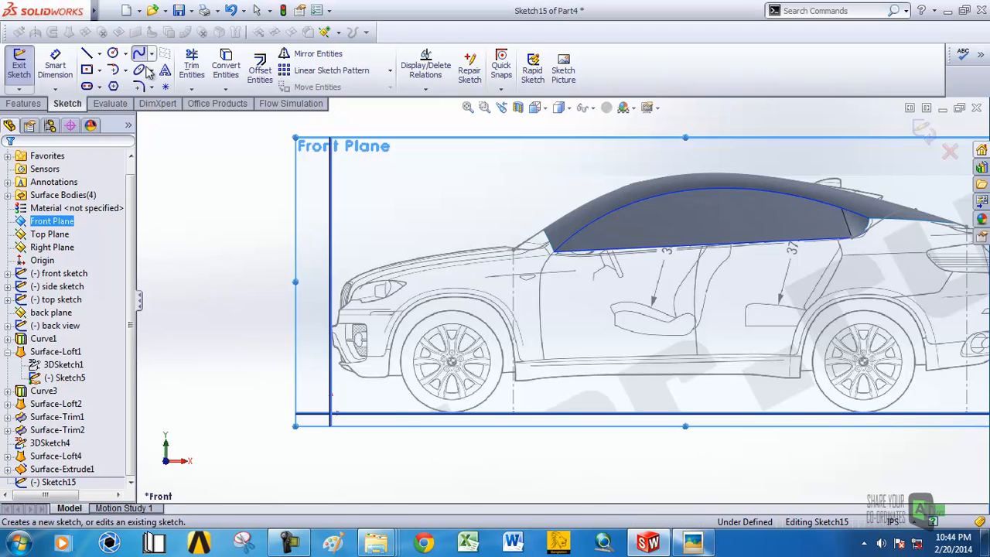
Sketch a two-point spline across the front wheel opening, from the bumper's lower rear corner to the sill at about X 51.84 in, Y 11.60 in.
scroll(467, 397, "down", 3)
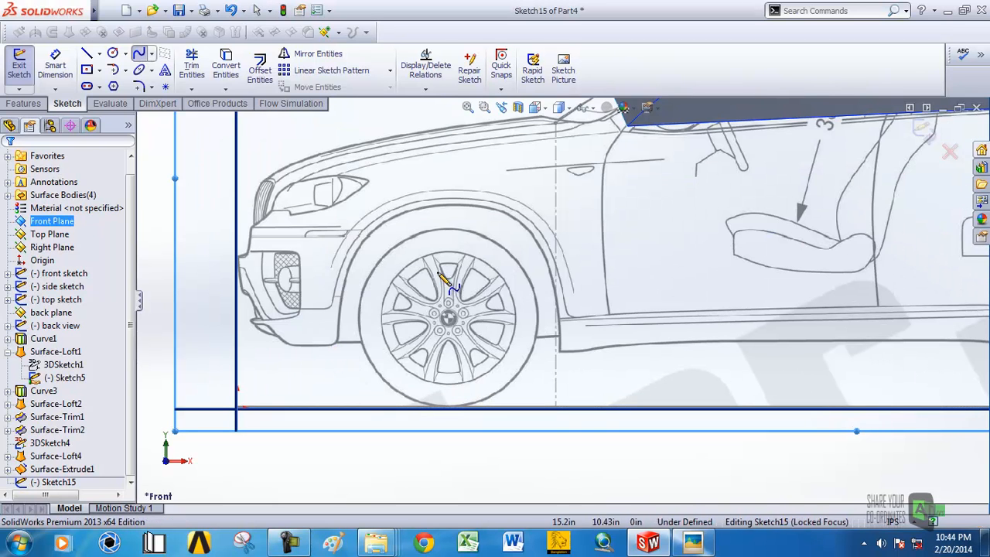
left_click(333, 345)
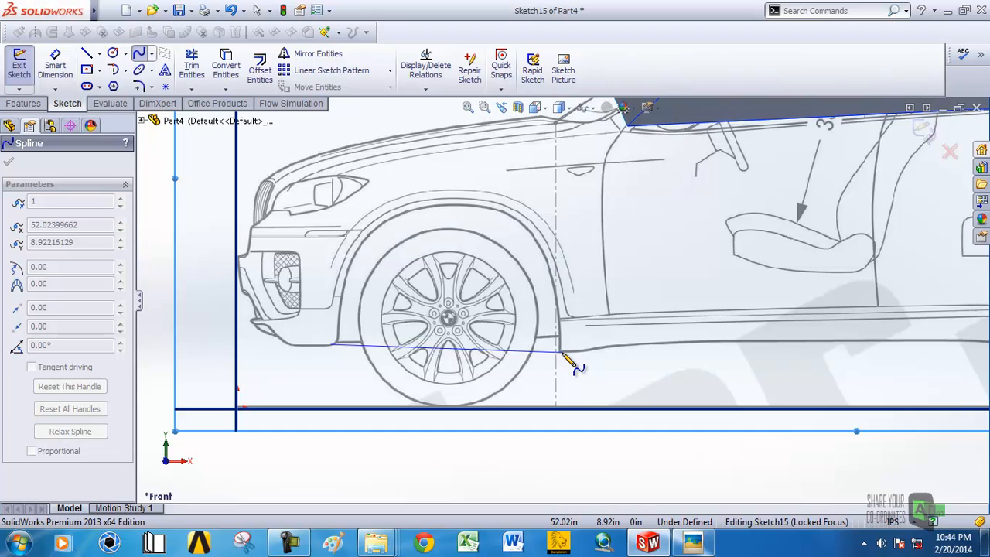
scroll(568, 344, "down", 3)
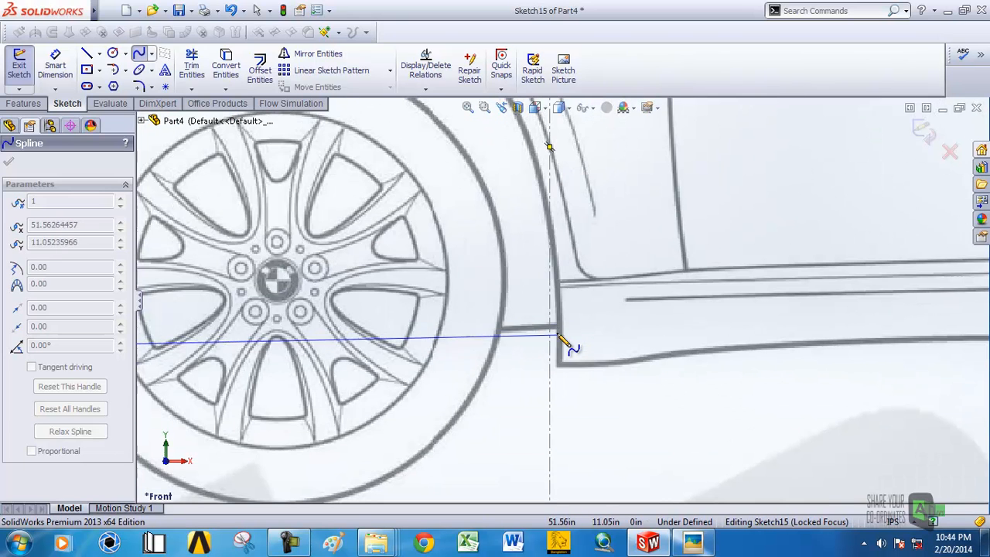
left_click(561, 327)
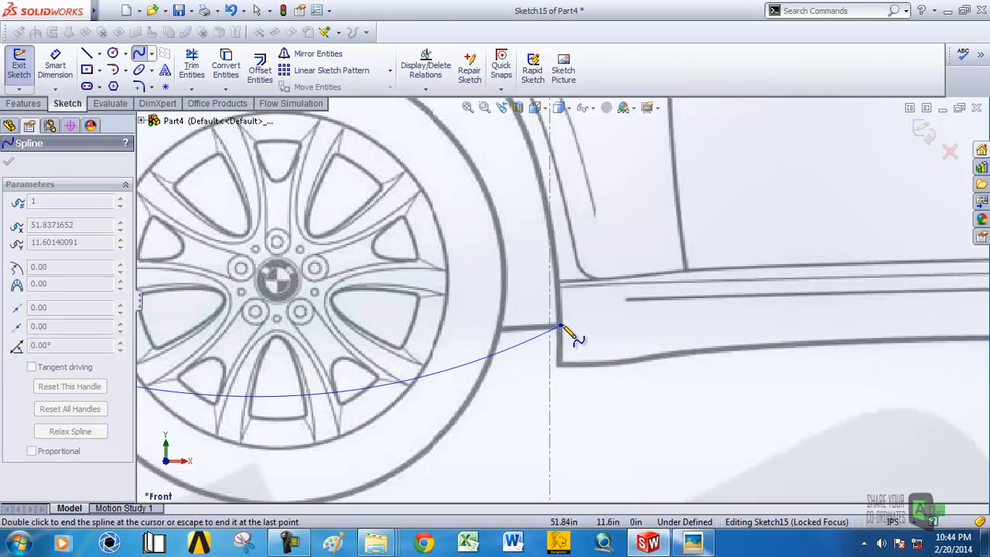
right_click(565, 331)
left_click(613, 189)
key("z")
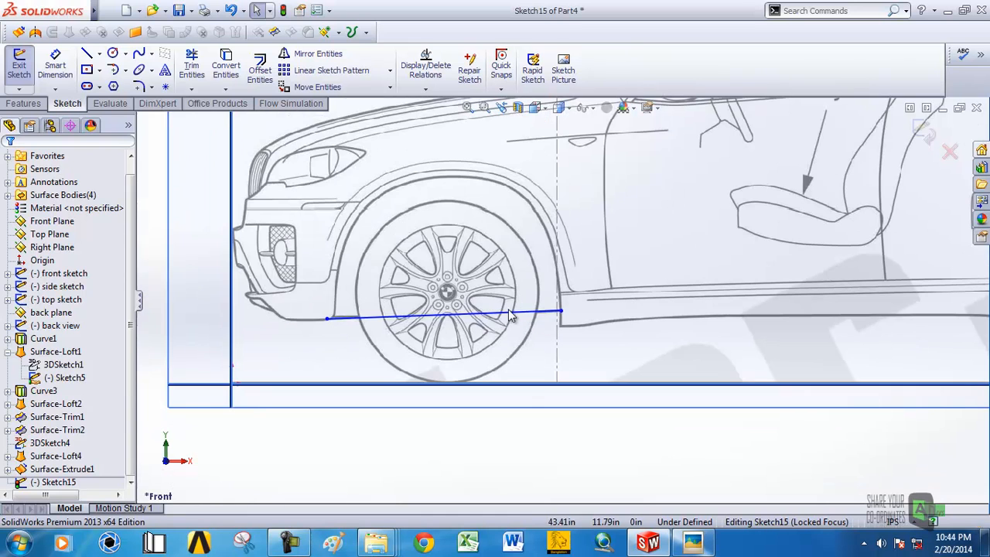
Stretch the spline's front end tangent upward and move its front endpoint to about X 15.97 in, Y 10.65 in.
left_click(462, 317)
left_click_drag(418, 316, 384, 102)
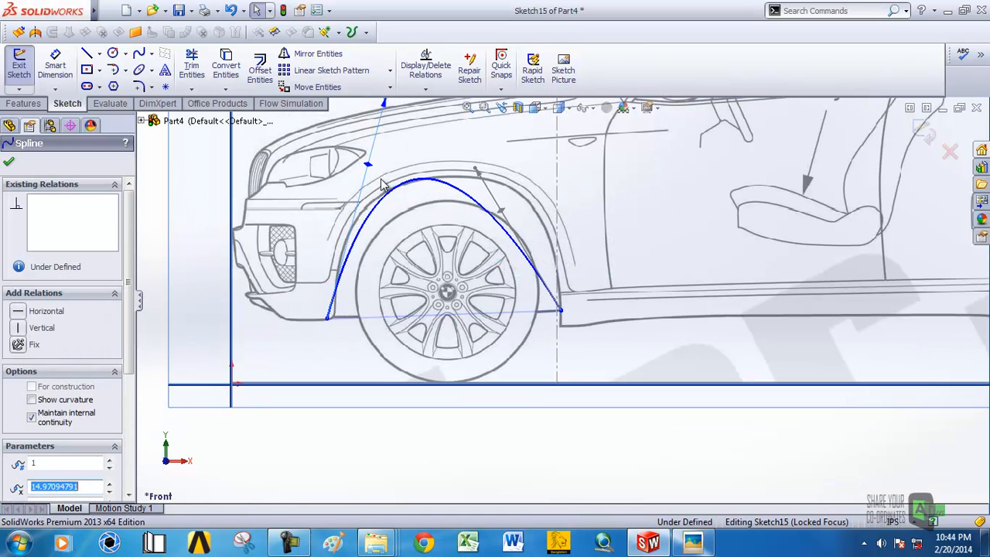
mouse_move(326, 318)
left_mouse_down()
mouse_move(356, 311)
mouse_move(333, 316)
left_mouse_up()
scroll(557, 280, "up", 5)
scroll(529, 263, "down", 4)
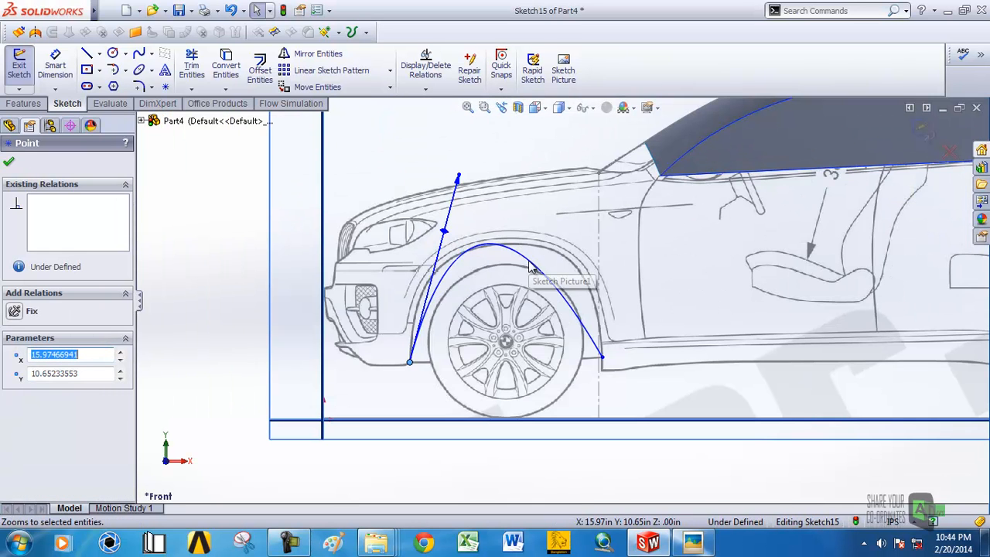
Adjust the tangents at both ends of the spline so the curve follows the front wheel arch in the blueprint.
left_click(529, 260)
left_click_drag(592, 215, 611, 245)
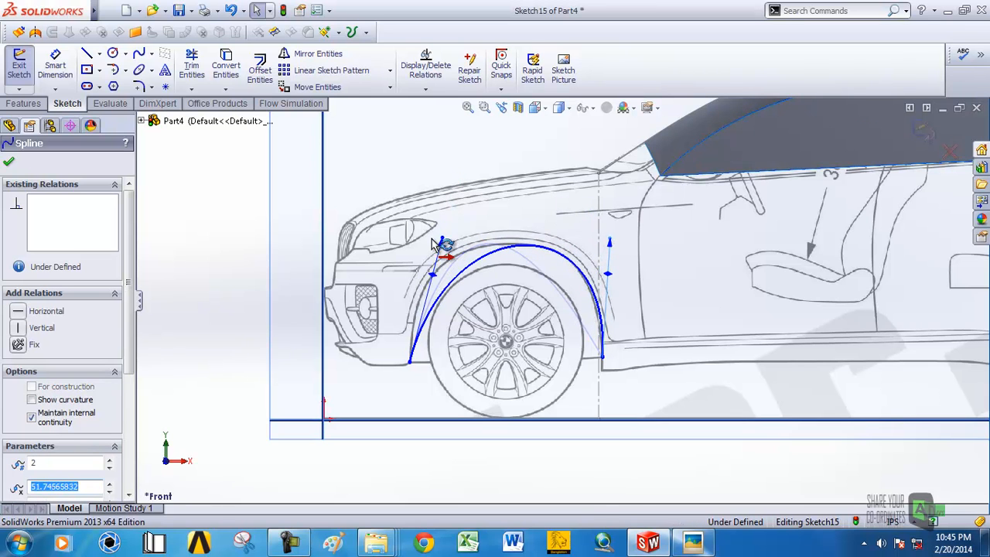
left_click_drag(441, 247, 410, 228)
left_click_drag(609, 241, 623, 235)
left_click_drag(410, 227, 402, 233)
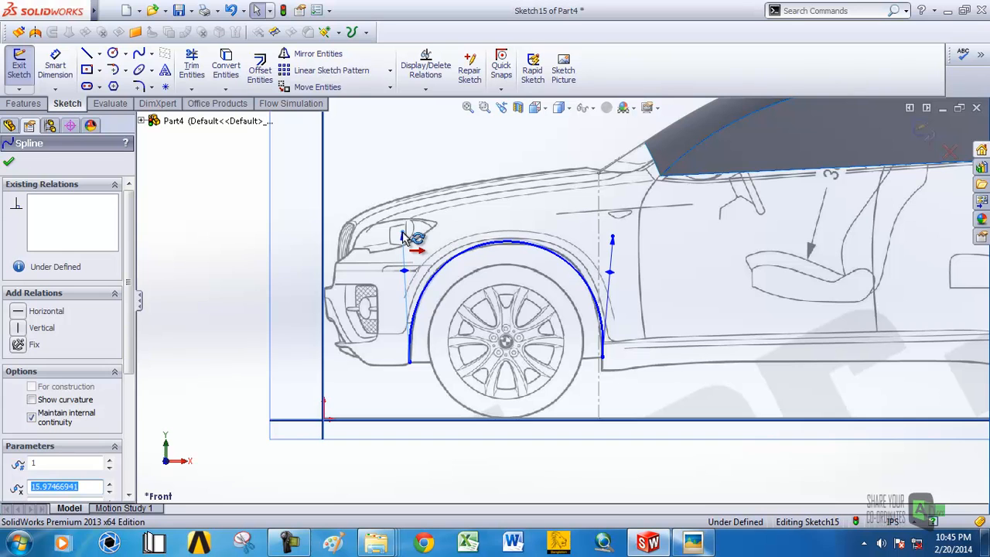
Try an offset of the front wheel-arch spline and undo it.
scroll(396, 230, "up", 2)
left_click(260, 70)
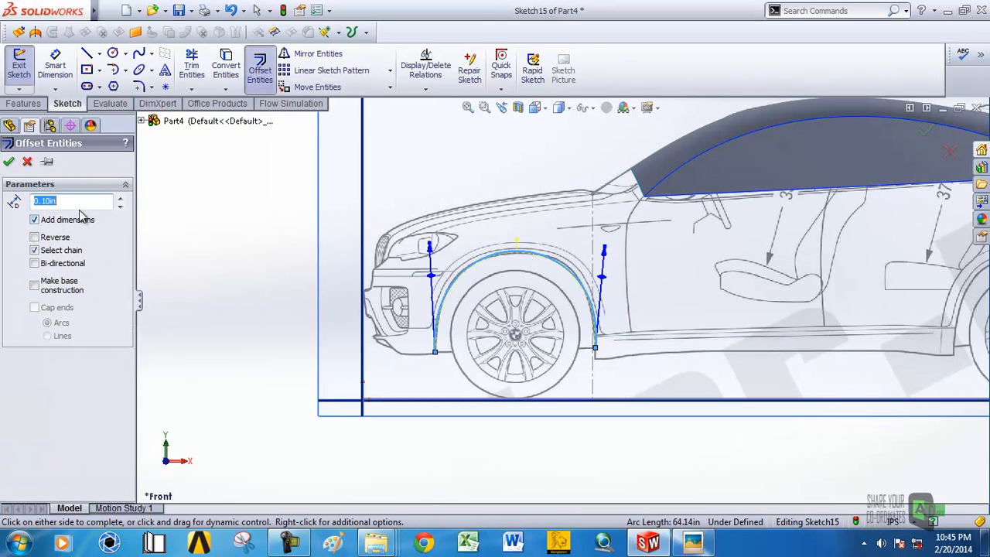
left_click(259, 263)
key("ctrl+z")
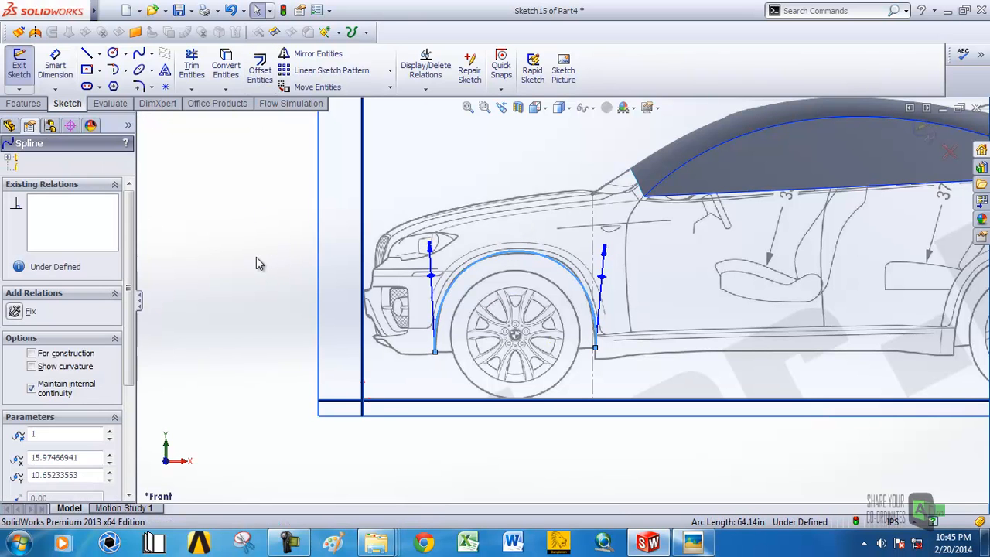
Try to offset the front wheel-arch spline inward by 4.50 in with an added dimension.
left_click(260, 68)
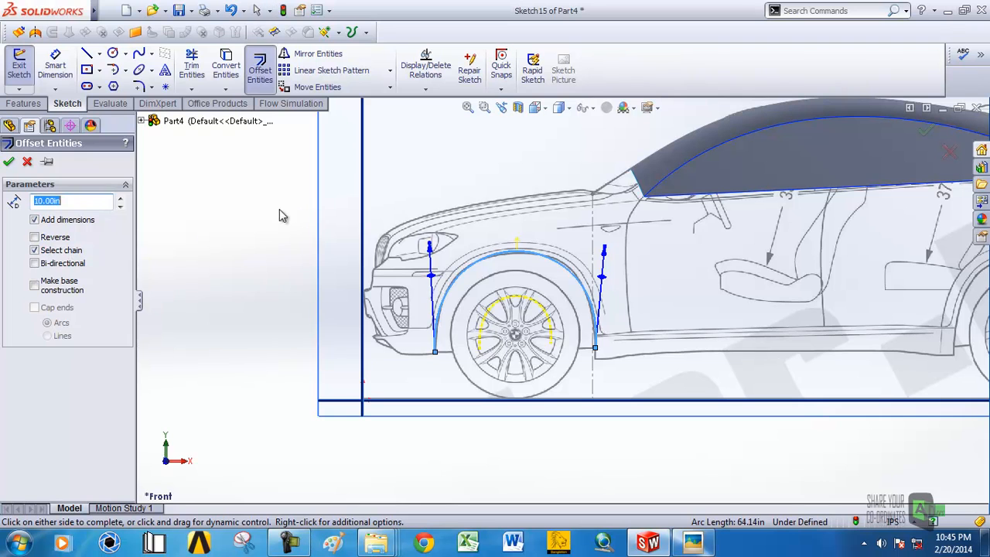
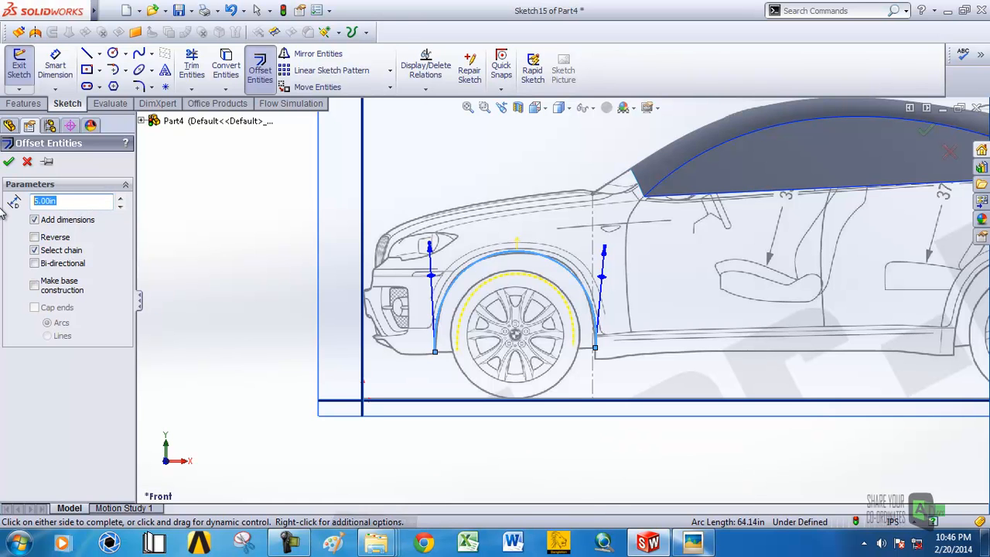
middle_click_drag(543, 297, 537, 289)
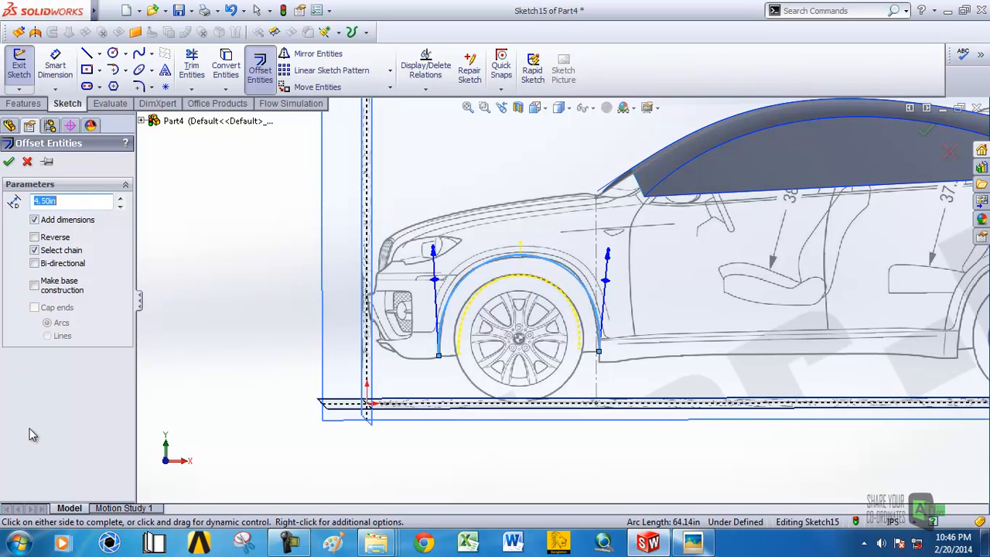
scroll(560, 269, "up", 3)
left_click(535, 112)
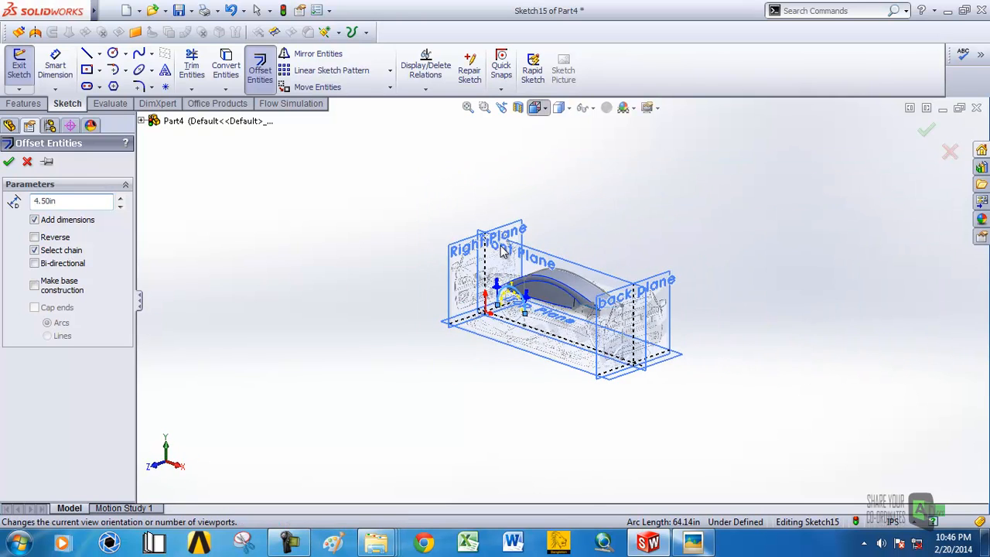
left_click(506, 288)
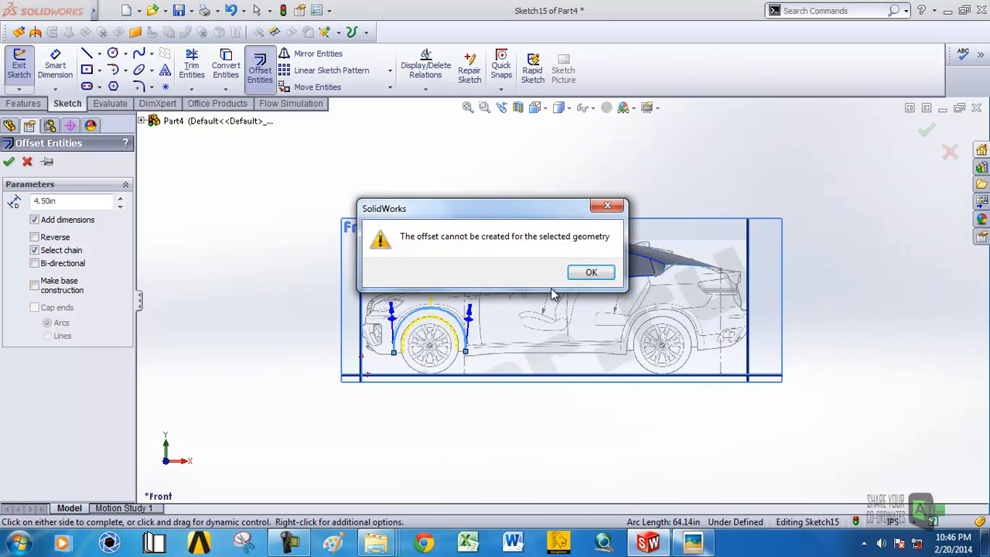
left_click(589, 273)
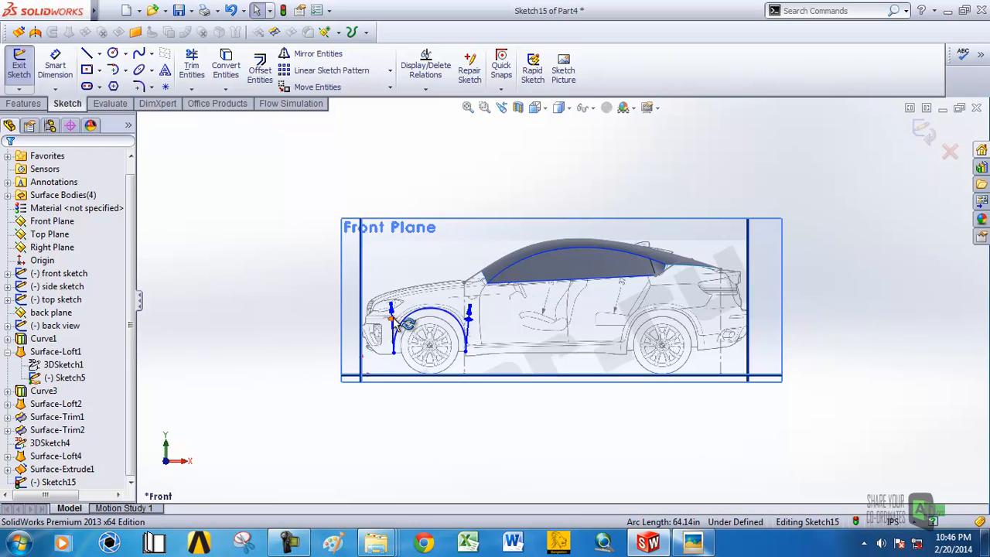
Offset the front wheel-arch spline inward by 4.50 in, with Add dimensions and Select chain enabled.
scroll(452, 307, "down", 2)
left_click(456, 306)
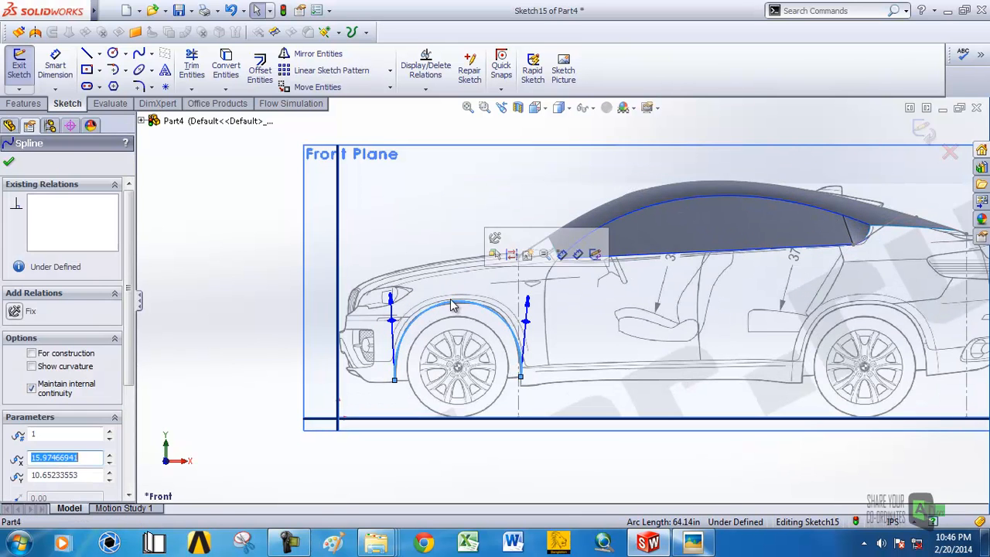
left_click(260, 68)
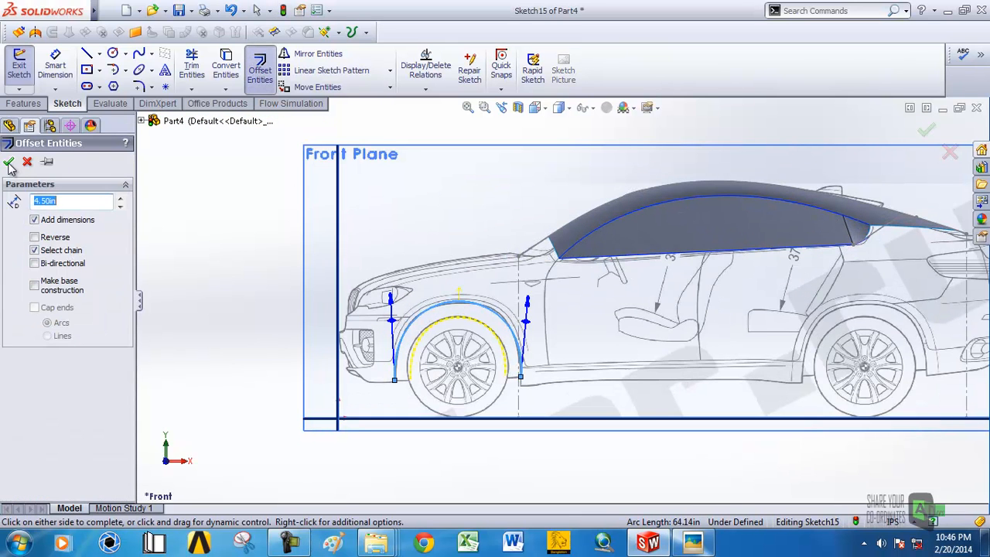
left_click(9, 162)
Close the front wheel-arch profile with two short lines joining the lower ends of the outer and inner splines.
scroll(699, 327, "up", 3)
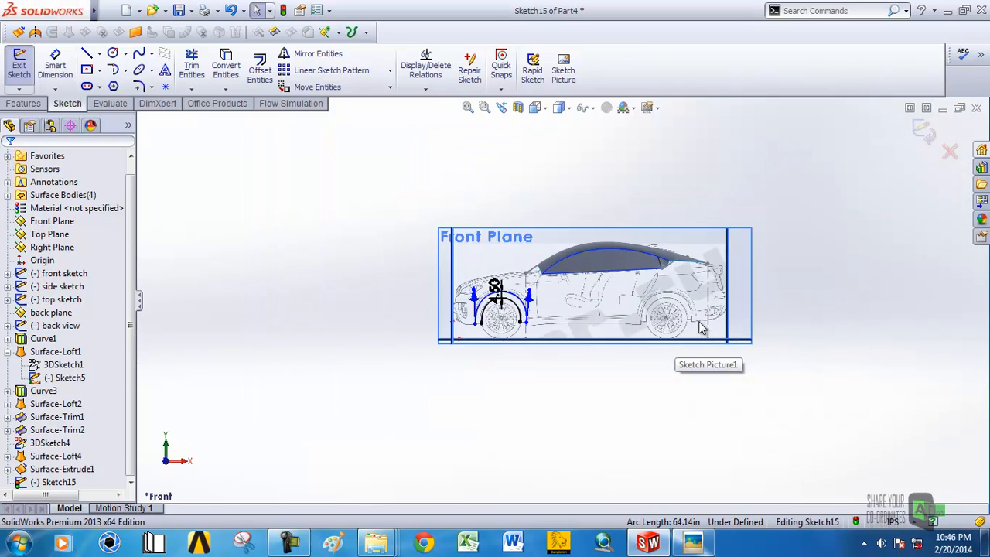
scroll(518, 329, "down", 4)
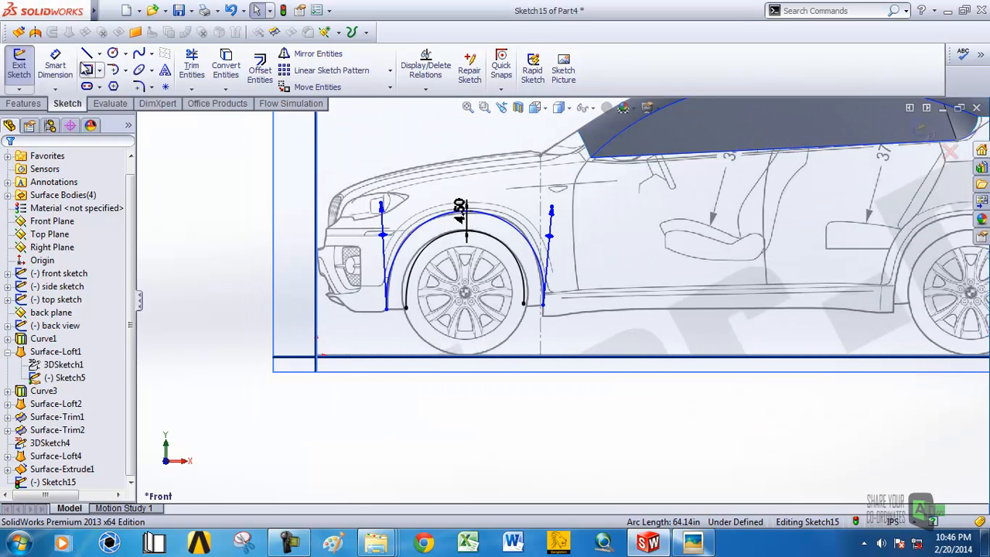
scroll(406, 298, "down", 3)
left_click(348, 292)
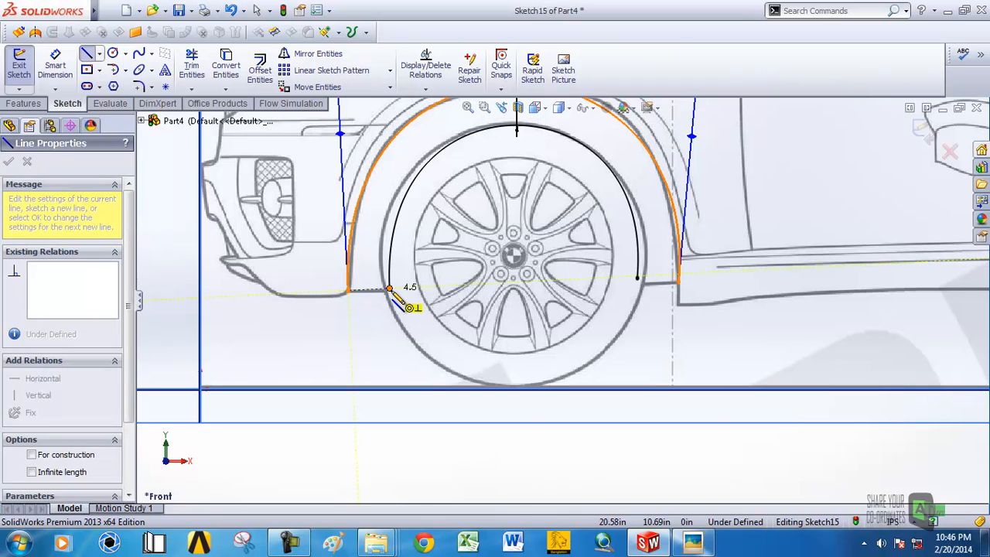
left_click(390, 288)
right_click(392, 174)
left_click(434, 186)
left_click(89, 55)
left_click(638, 279)
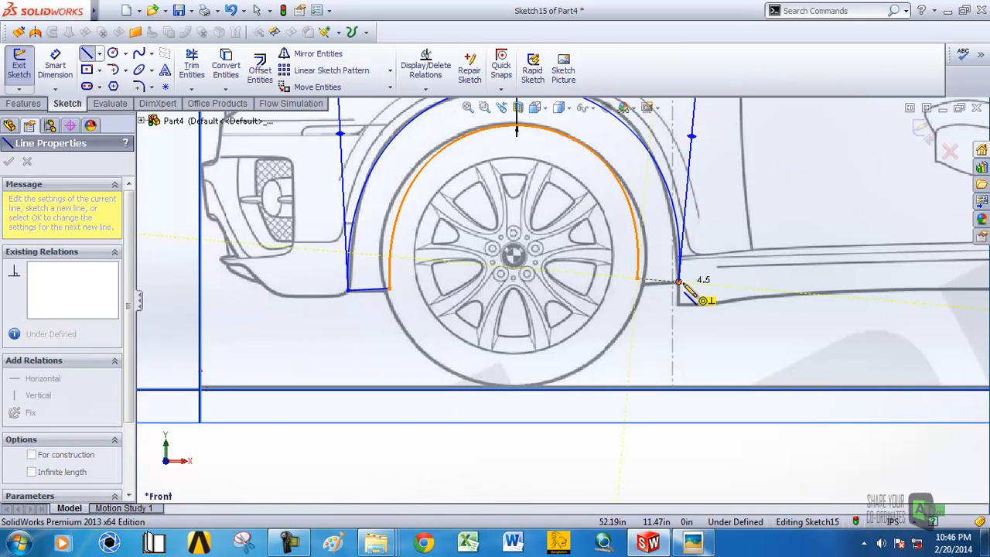
left_click(678, 281)
right_click(684, 276)
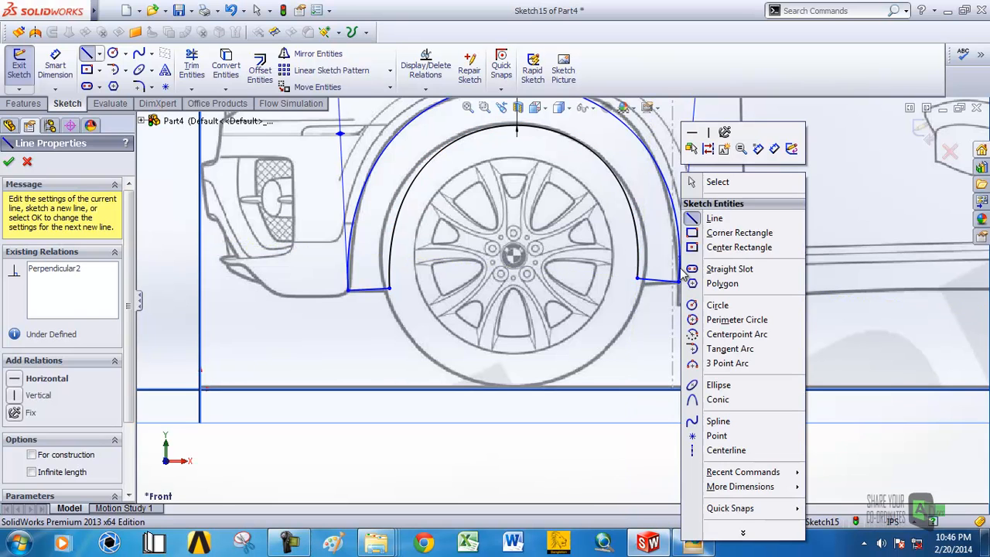
left_click(712, 183)
Copy the closed front wheel-arch profile, keeping relations, from its inner spline's rear end onto the rear wheel arch.
scroll(860, 264, "up", 5)
scroll(858, 259, "up", 3)
scroll(634, 282, "down", 7)
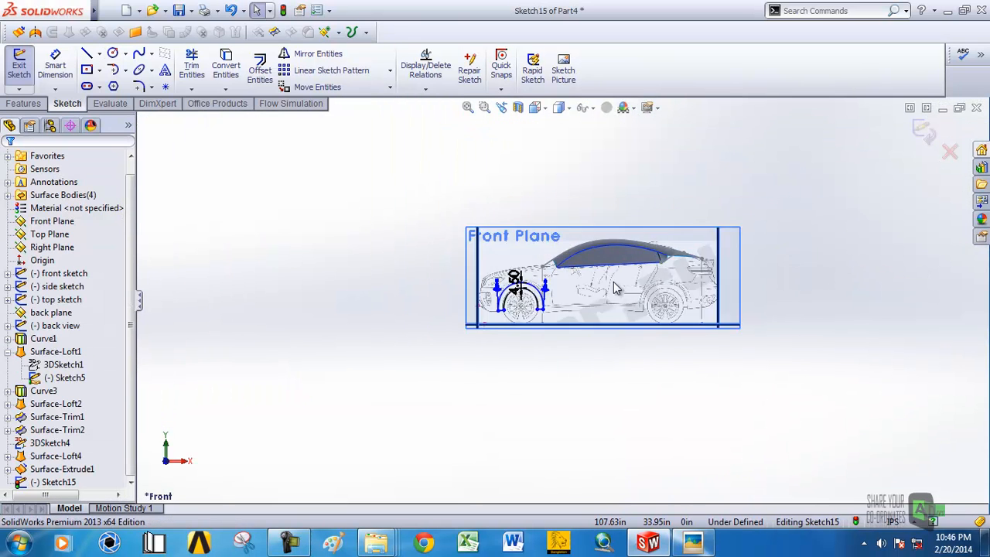
scroll(495, 314, "up", 4)
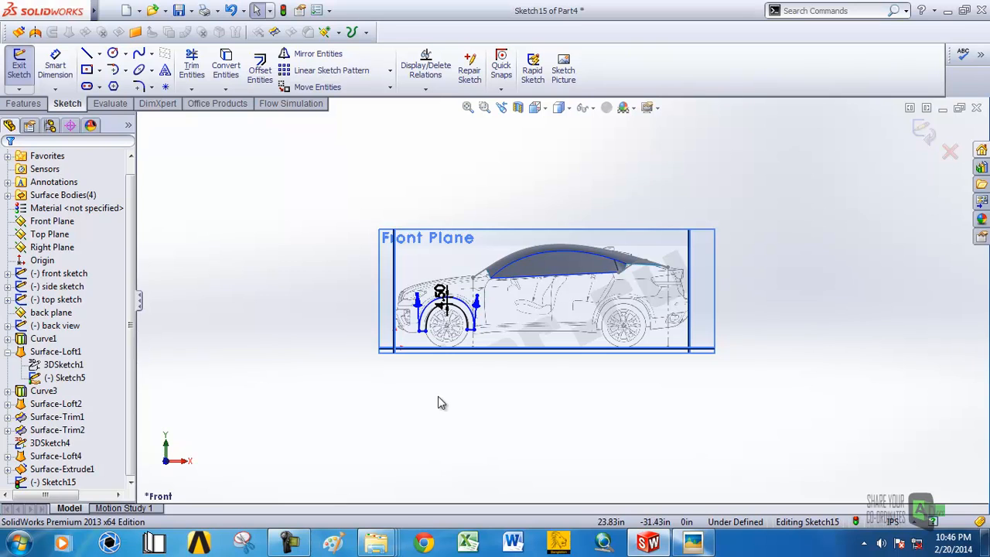
mouse_move(335, 402)
left_mouse_down()
mouse_move(516, 232)
mouse_move(513, 240)
left_mouse_up()
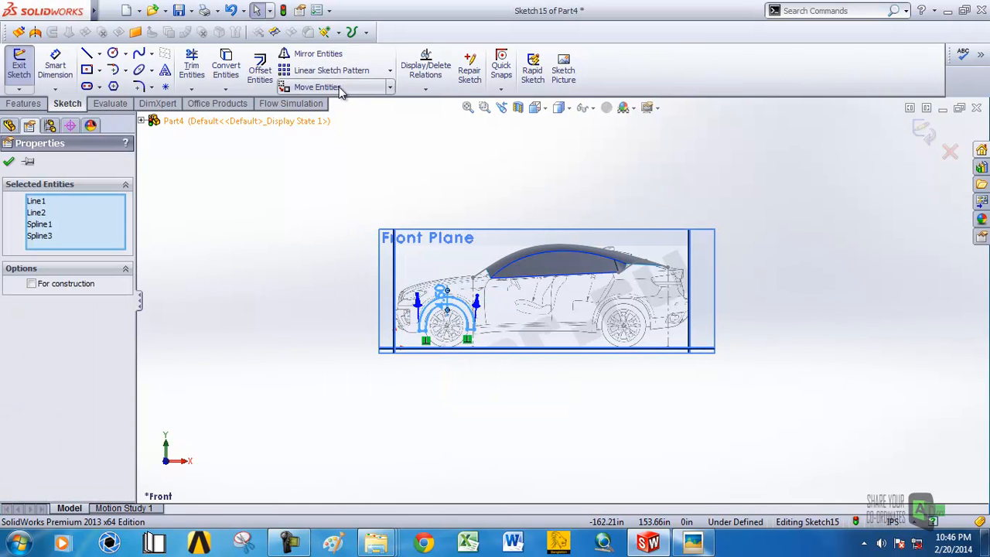
left_click(389, 87)
left_click(311, 117)
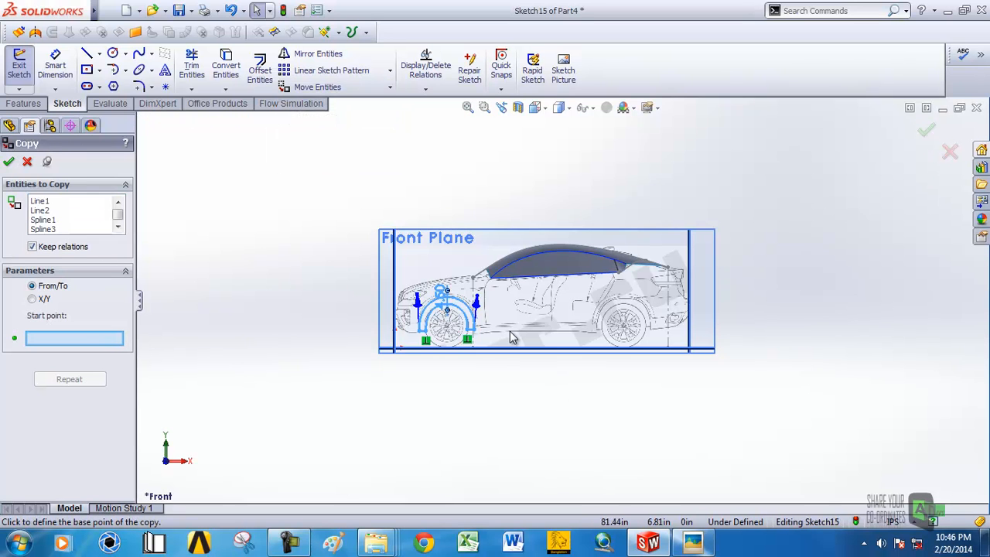
scroll(524, 308, "down", 3)
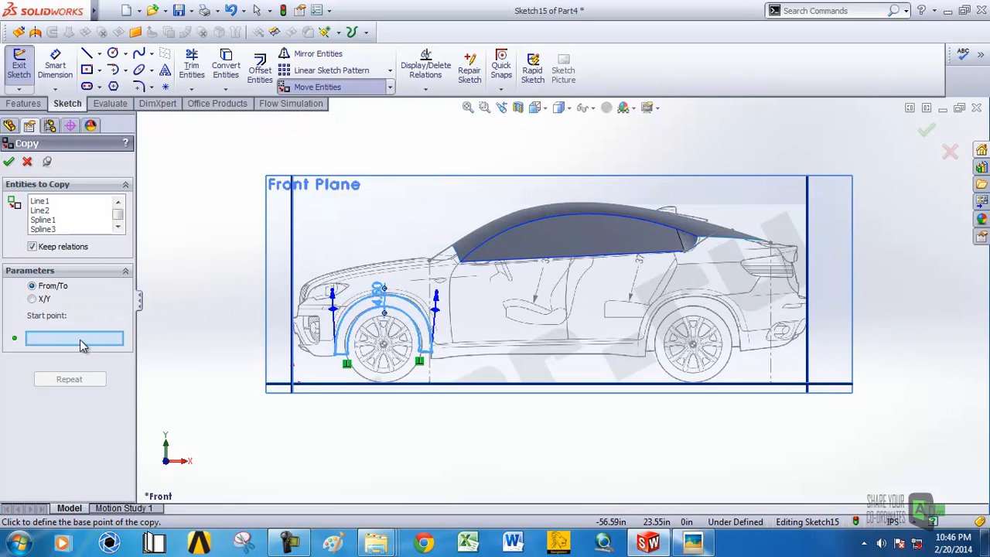
left_click(419, 355)
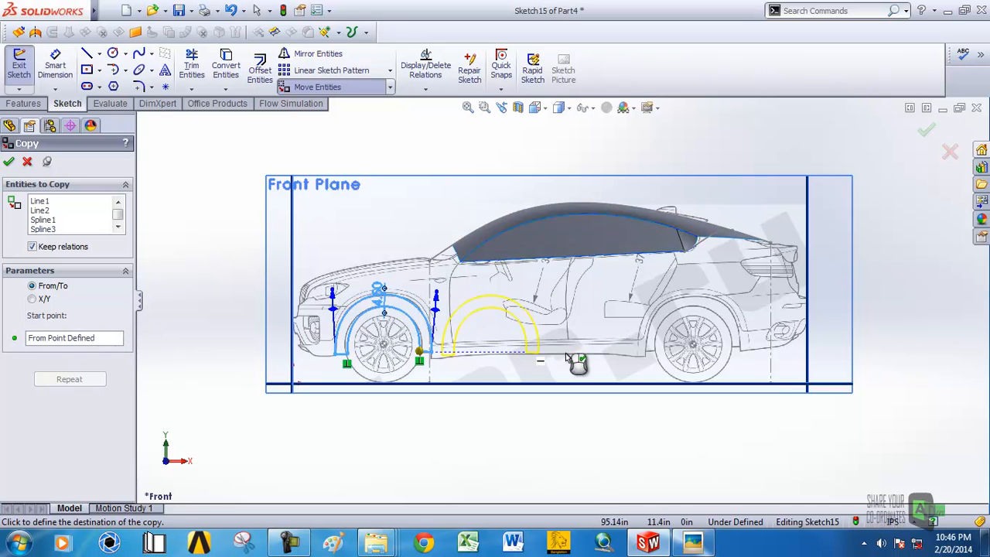
scroll(769, 363, "down", 2)
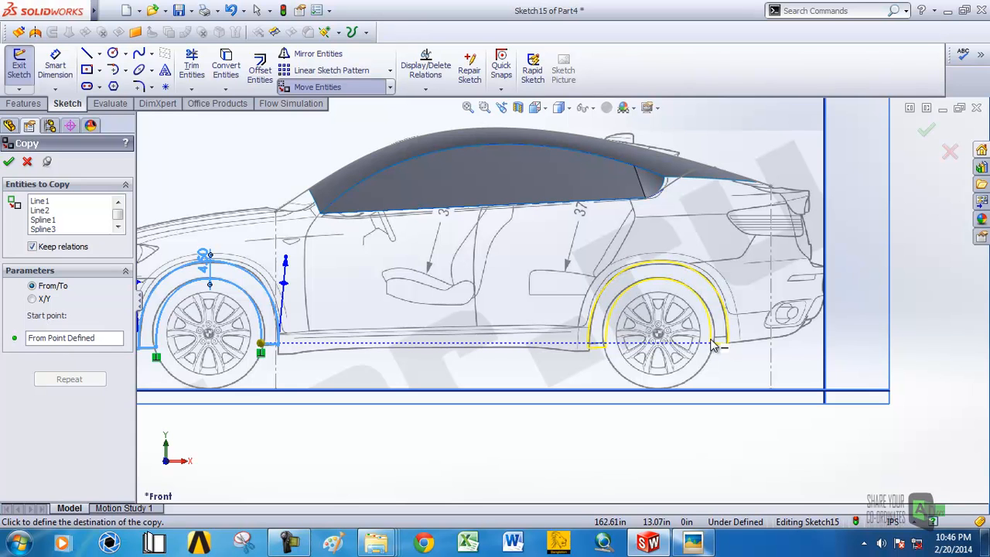
left_click(715, 346)
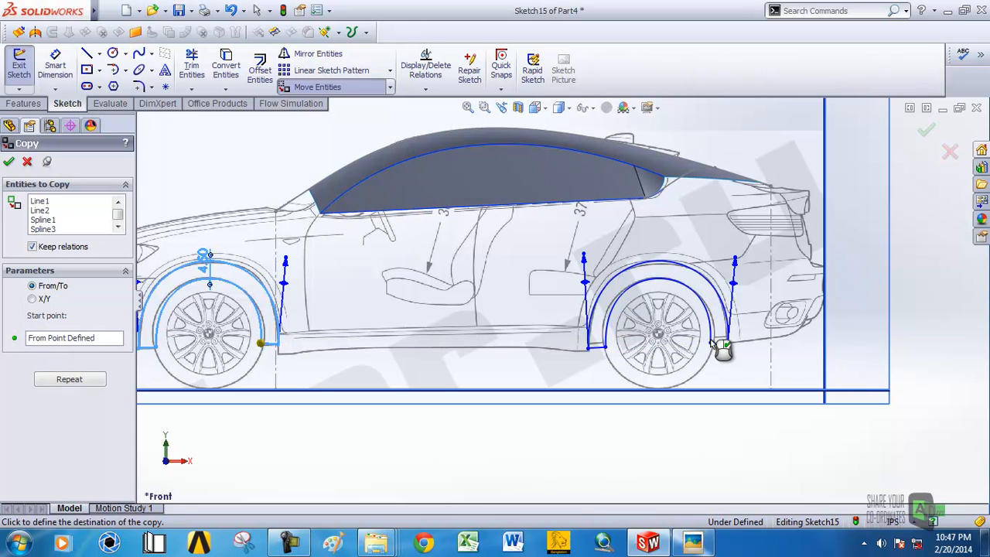
left_click(9, 161)
Show the hidden extruded body-side surface and view it together with the two wheel-arch profiles.
scroll(555, 227, "up", 3)
middle_click_drag(555, 227, 527, 259)
scroll(527, 258, "up", 5)
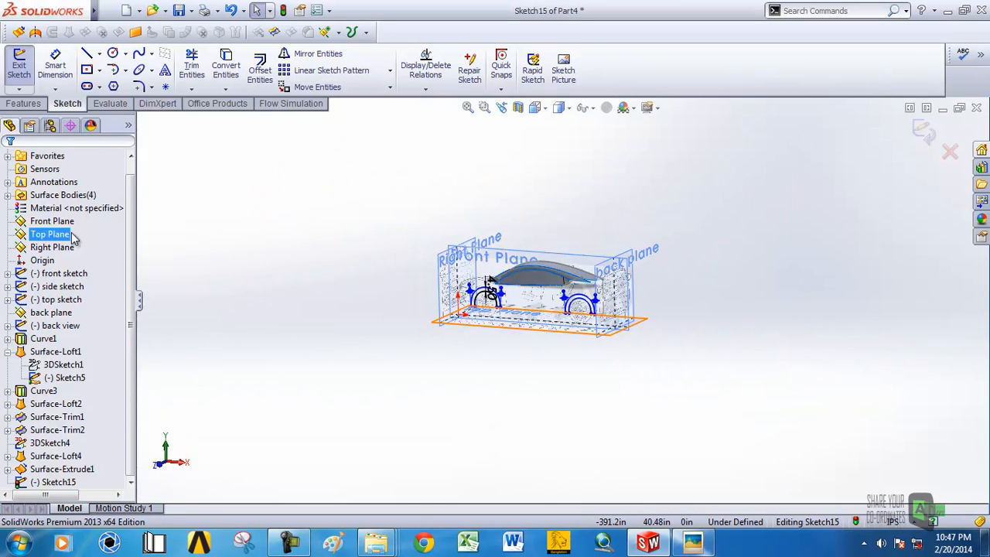
scroll(121, 207, "up", 1)
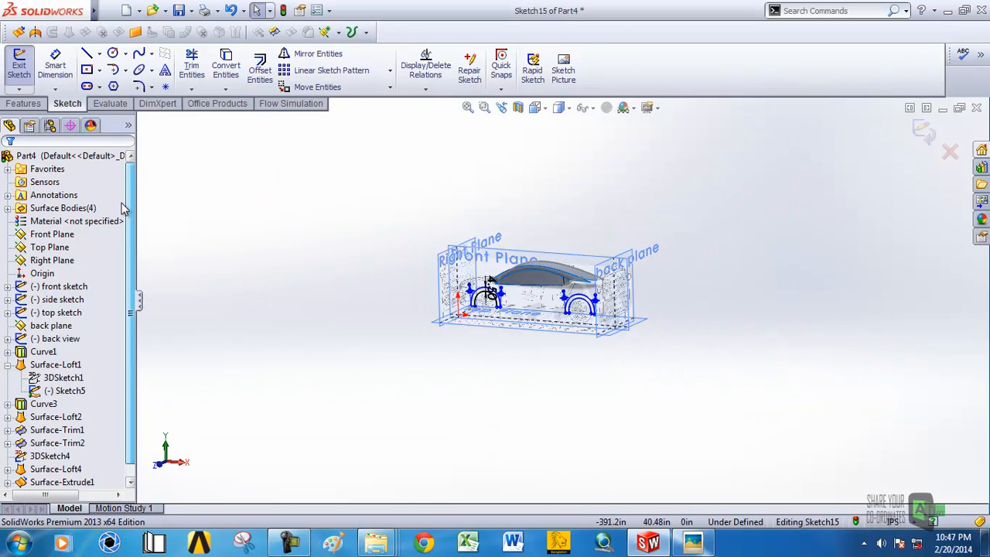
left_click(9, 209)
left_click(76, 260)
left_click(84, 242)
scroll(505, 254, "down", 4)
middle_click_drag(507, 255, 530, 221)
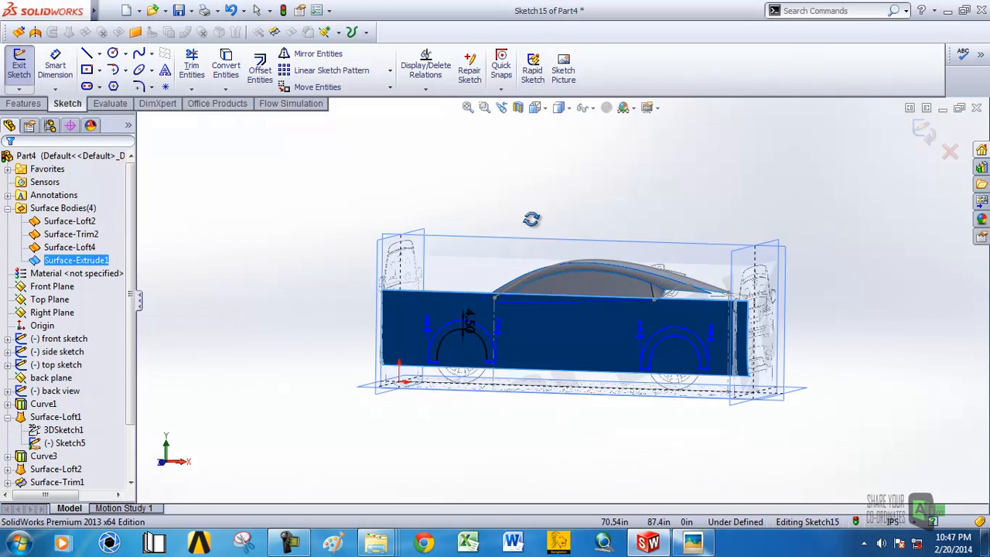
Trim the extruded body side with the wheel-arch sketch, using Keep selections to retain only the front and rear arch bands.
left_click(308, 189)
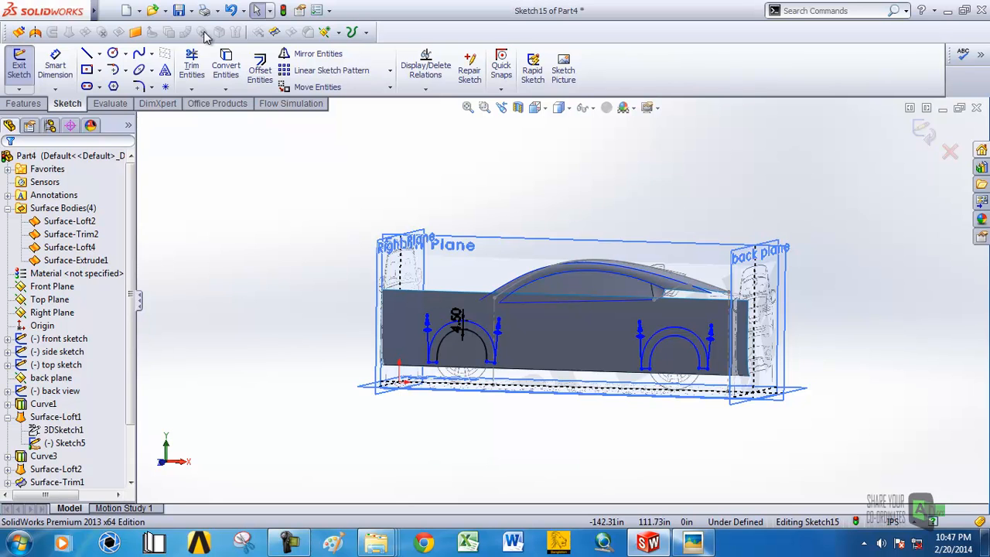
left_click(272, 31)
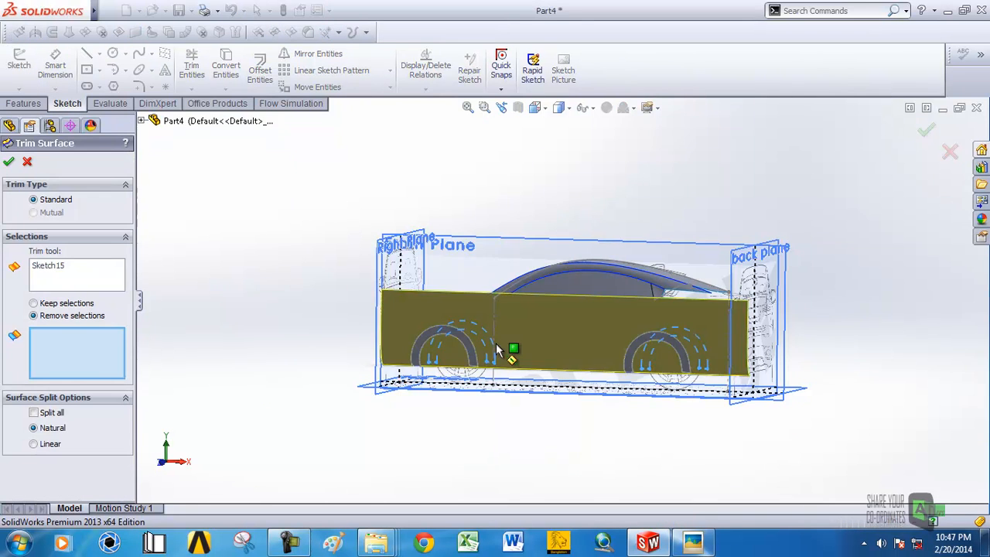
scroll(509, 347, "down", 3)
middle_click_drag(502, 324, 209, 336)
left_click(34, 303)
scroll(435, 313, "down", 5)
left_click(430, 307)
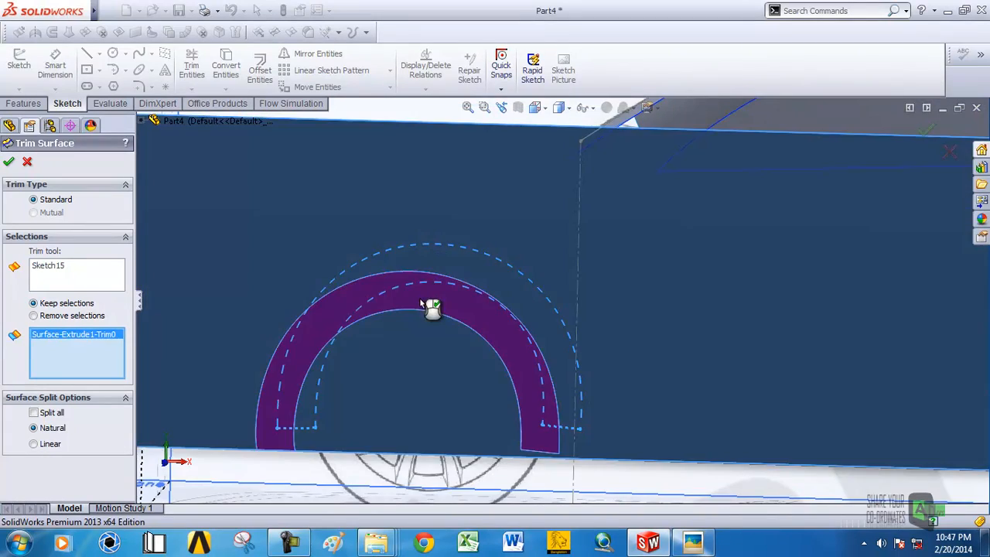
scroll(773, 333, "up", 5)
scroll(745, 309, "down", 5)
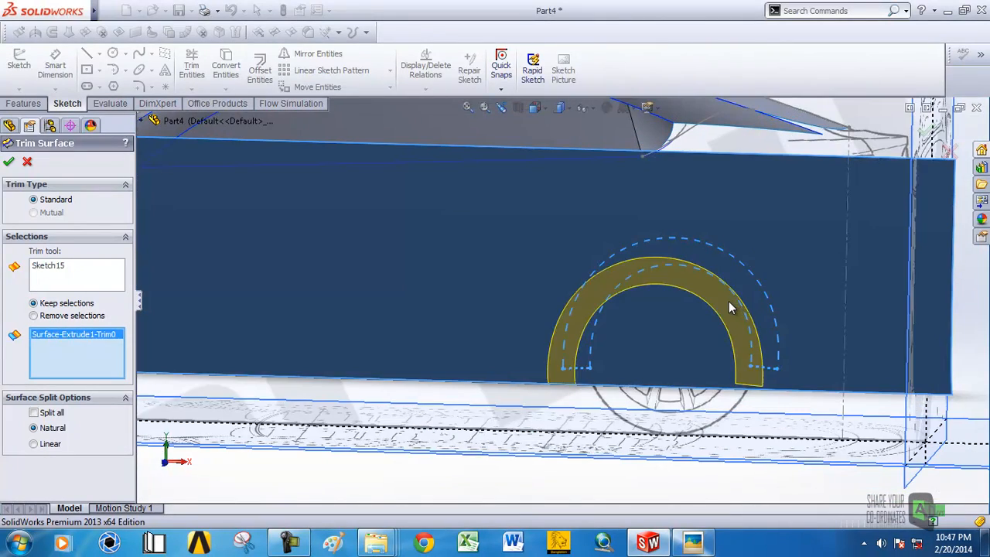
left_click(728, 308)
scroll(534, 311, "up", 4)
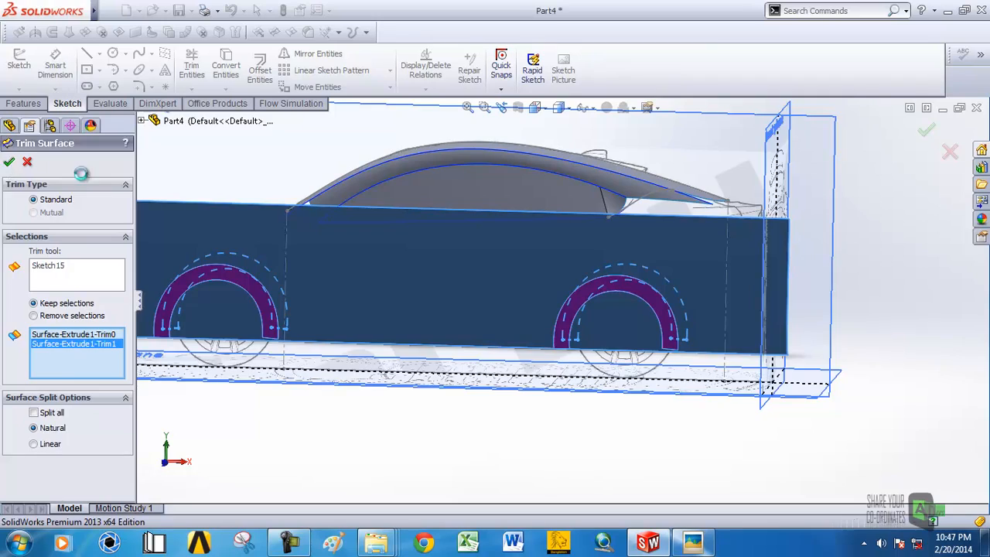
Open a new sketch on the Front Plane and show it in the Front view.
scroll(579, 327, "up", 4)
middle_click_drag(596, 349, 408, 325)
scroll(430, 305, "down", 5)
scroll(671, 294, "up", 5)
middle_click_drag(618, 288, 644, 276)
left_click(579, 212)
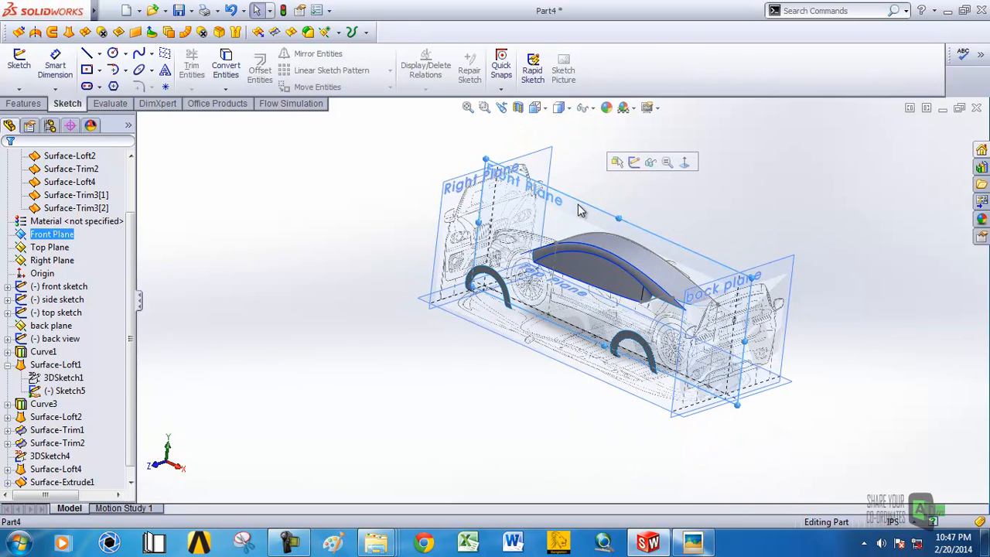
left_click(683, 162)
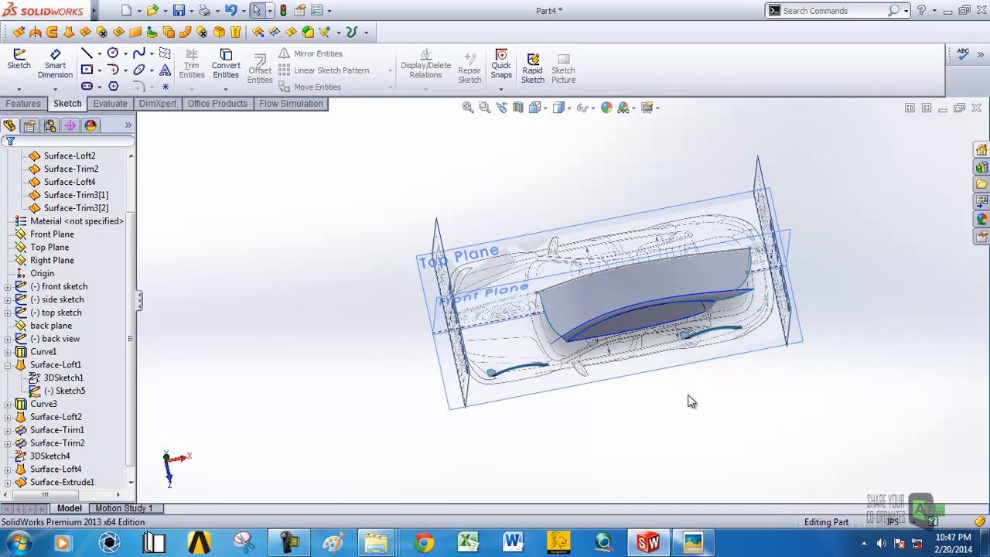
left_click(597, 272)
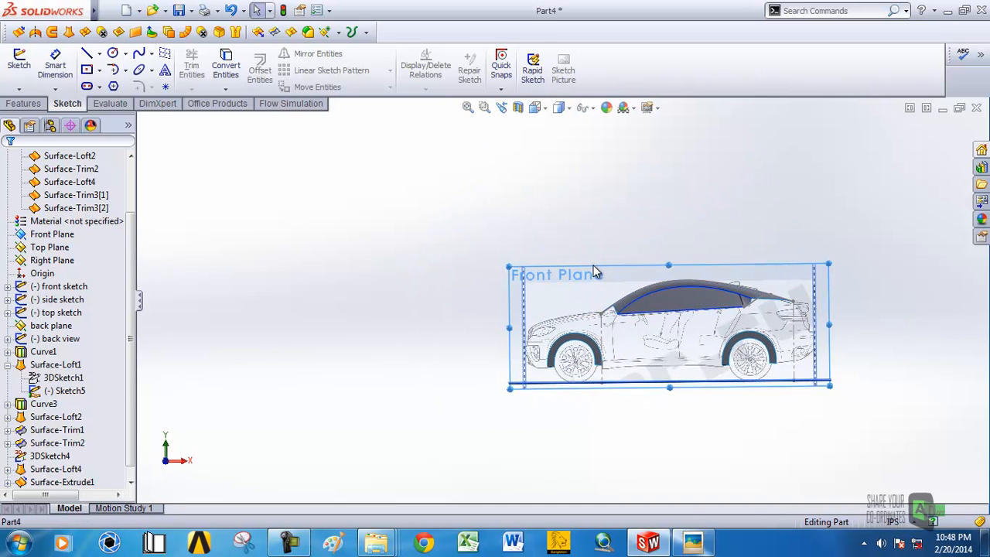
left_click(632, 222)
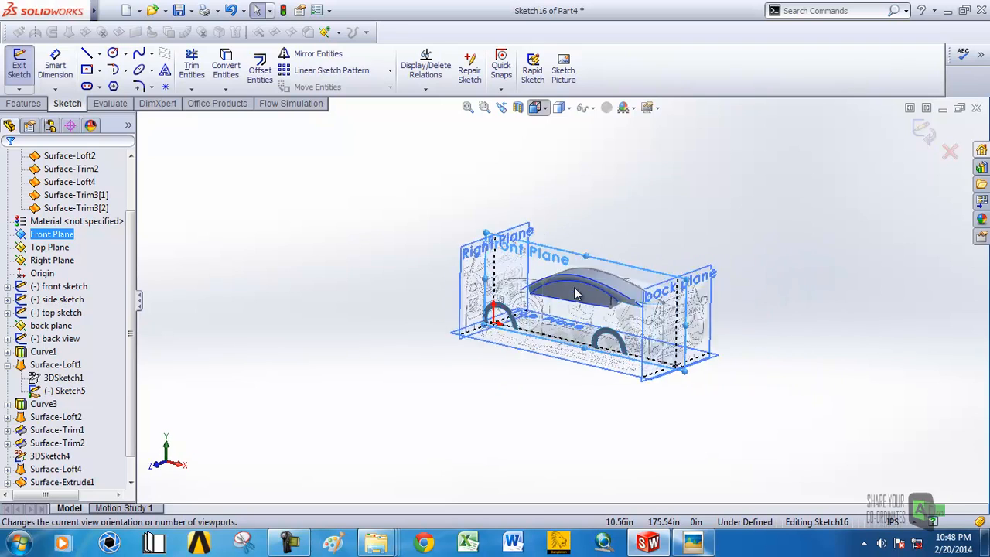
left_click(534, 108)
left_click(539, 199)
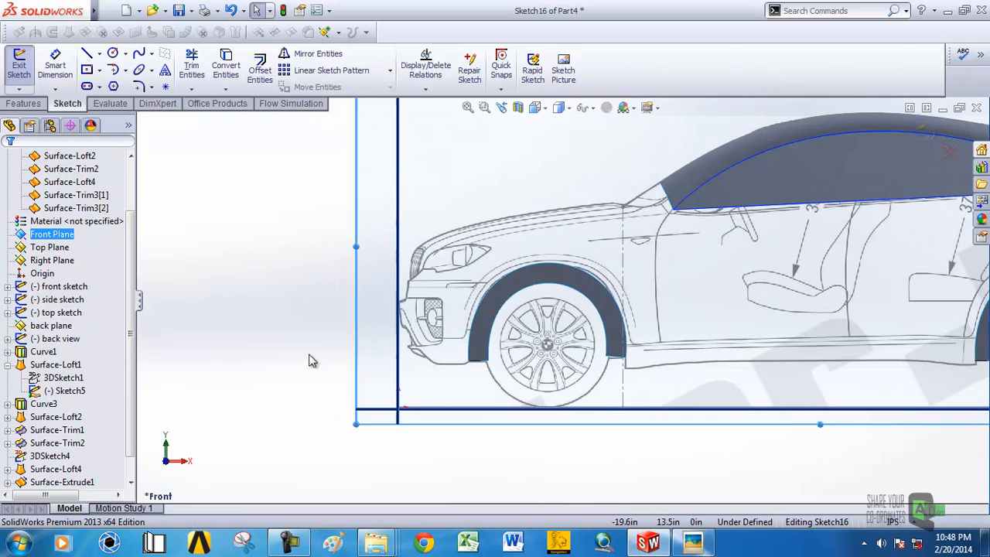
Sketch a two-point spline from the base of the windshield to the lower edge of the front bumper.
left_click(138, 53)
scroll(480, 356, "down", 3)
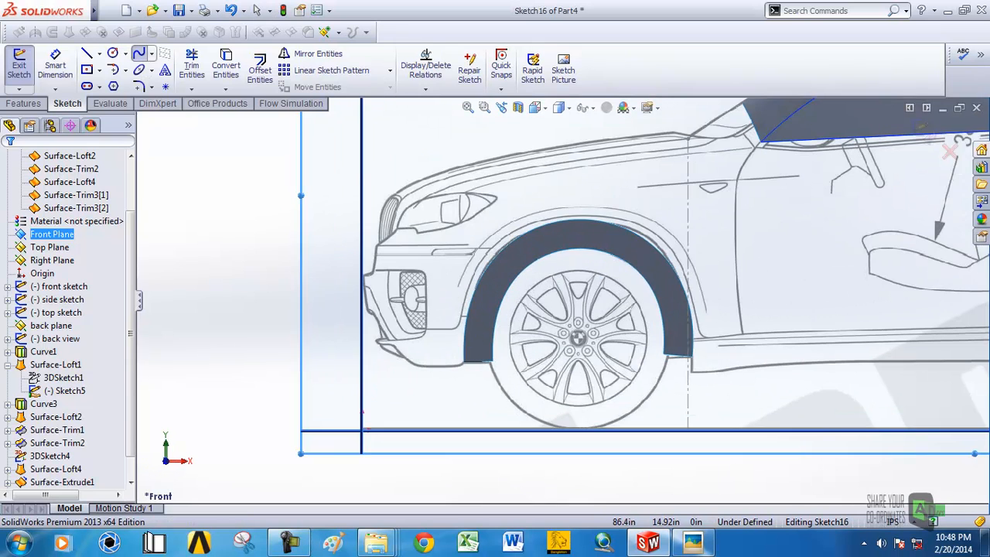
scroll(811, 204, "up", 3)
scroll(642, 203, "down", 3)
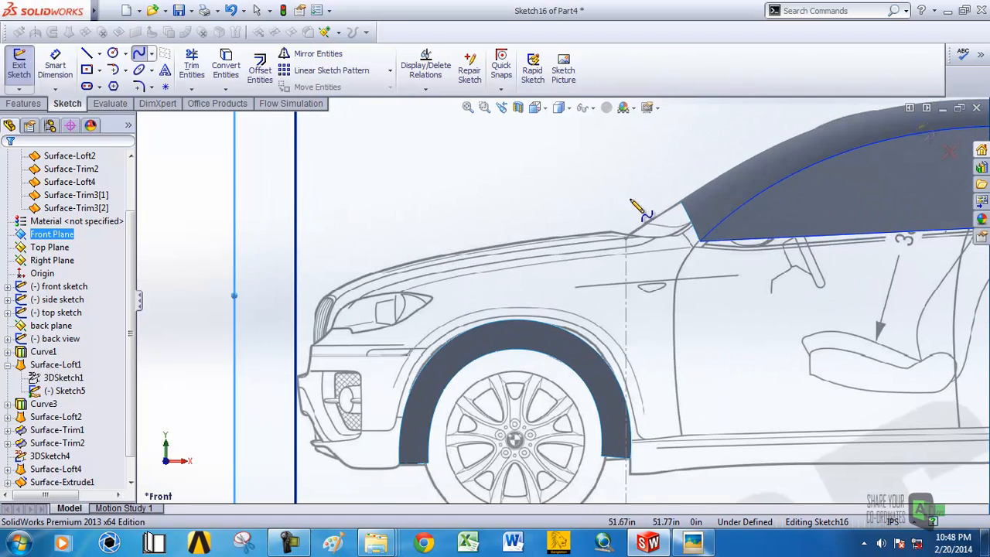
left_click(653, 231)
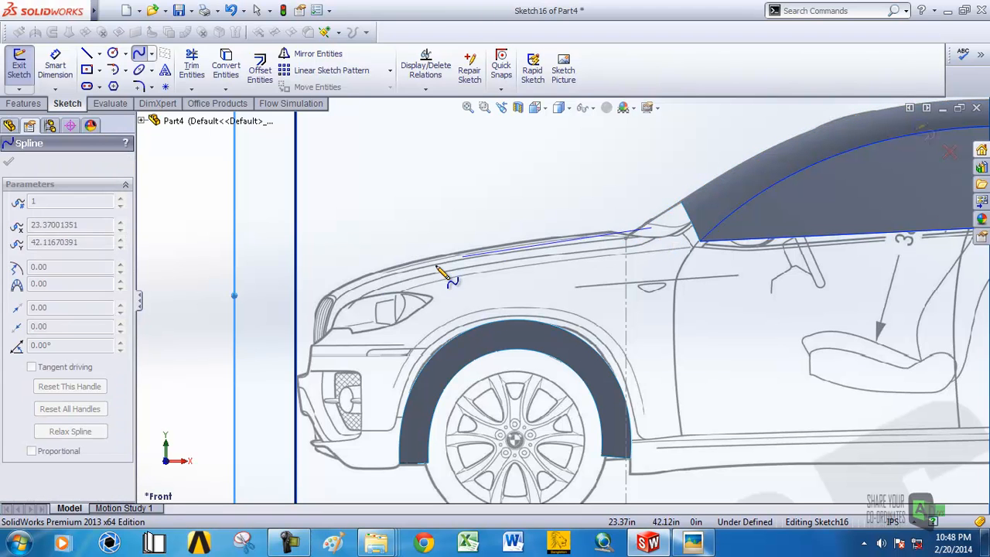
left_click(316, 447)
right_click(315, 447)
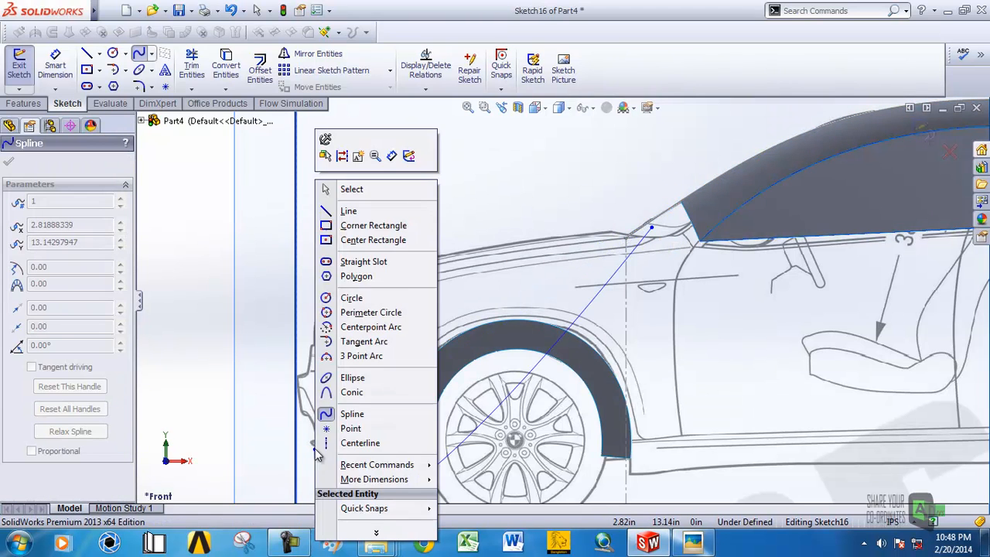
left_click(340, 188)
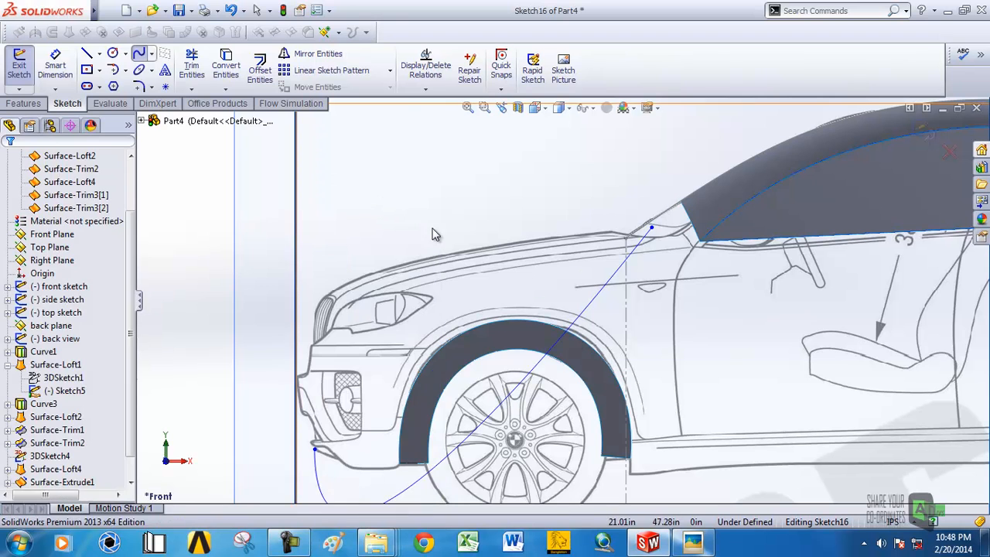
Stretch the spline's windshield-end tangent handle forward so the curve arches over the hood and front grille.
left_click(497, 334)
left_click_drag(517, 322, 322, 243)
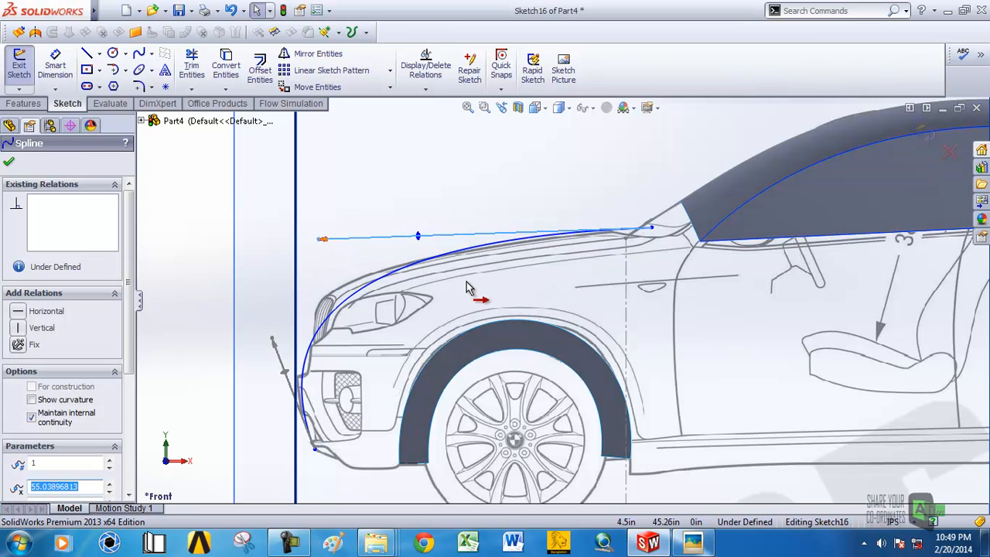
scroll(542, 288, "up", 6)
scroll(322, 251, "down", 4)
scroll(844, 327, "up", 5)
scroll(843, 325, "down", 4)
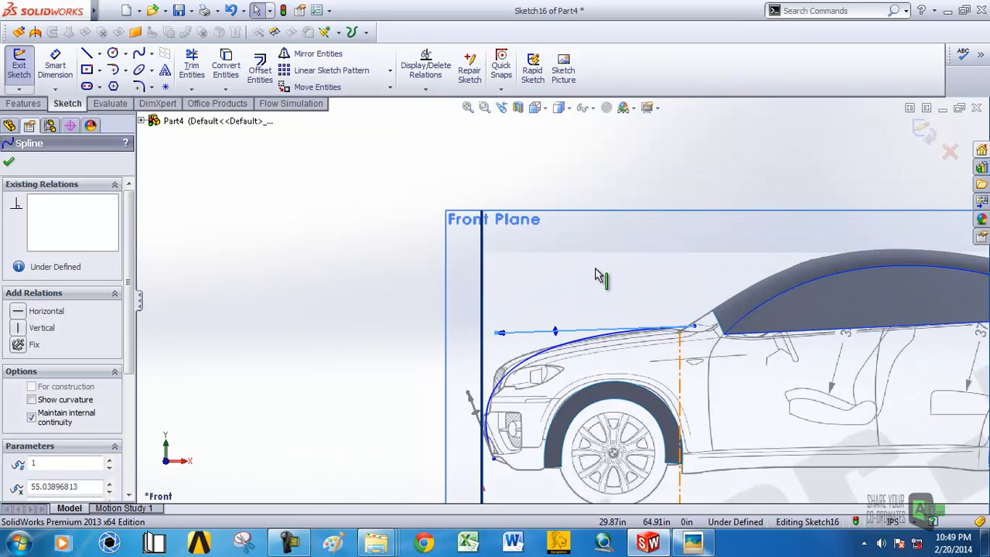
scroll(599, 282, "down", 5)
scroll(608, 342, "up", 8)
scroll(608, 346, "down", 5)
left_click(436, 291)
mouse_move(436, 292)
left_mouse_down()
mouse_move(441, 273)
mouse_move(425, 287)
left_mouse_up()
Fine-tune the tangent handles at both spline ends so the curve follows the blueprint's hood and nose outline.
scroll(403, 343, "down", 4)
scroll(556, 337, "up", 6)
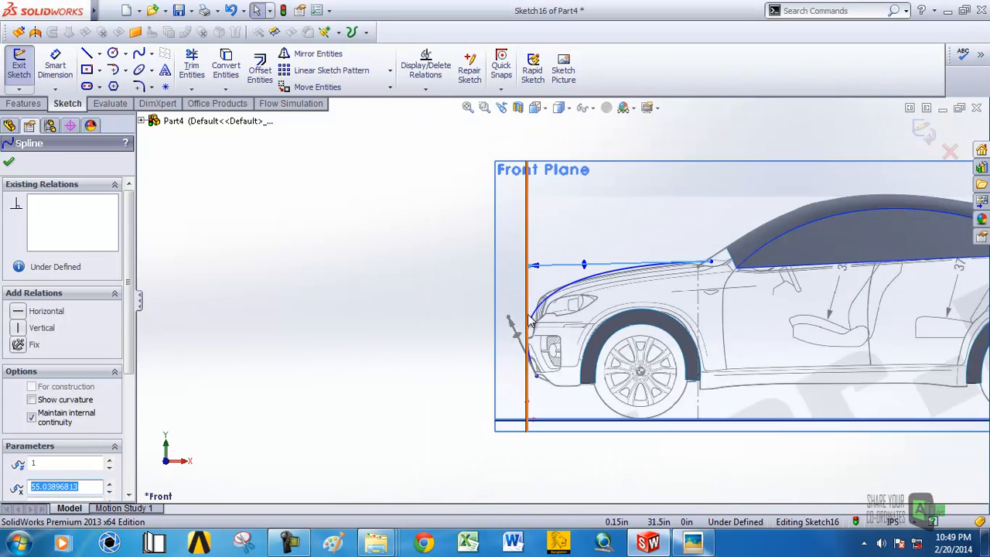
scroll(531, 319, "down", 3)
scroll(714, 258, "up", 5)
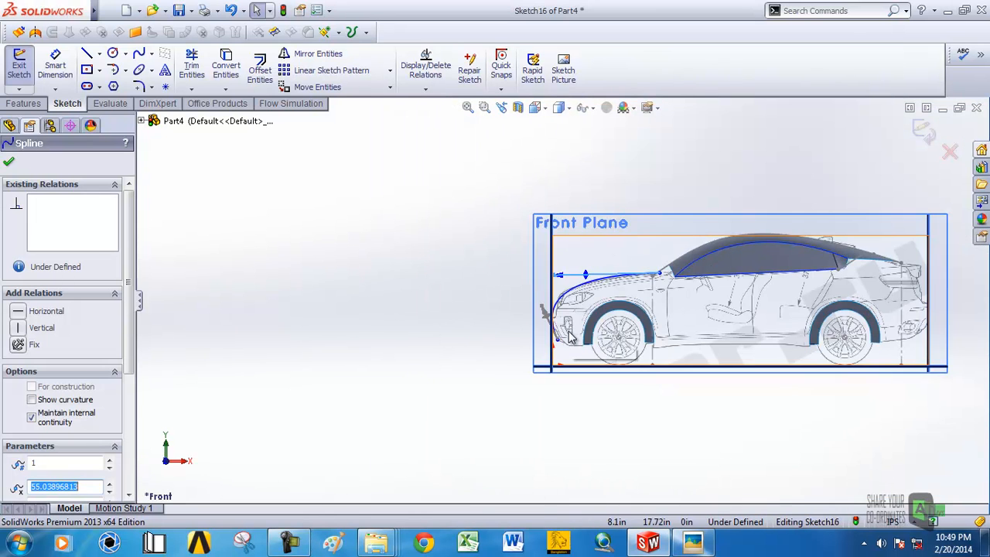
scroll(574, 329, "down", 4)
scroll(572, 313, "up", 3)
scroll(451, 242, "down", 4)
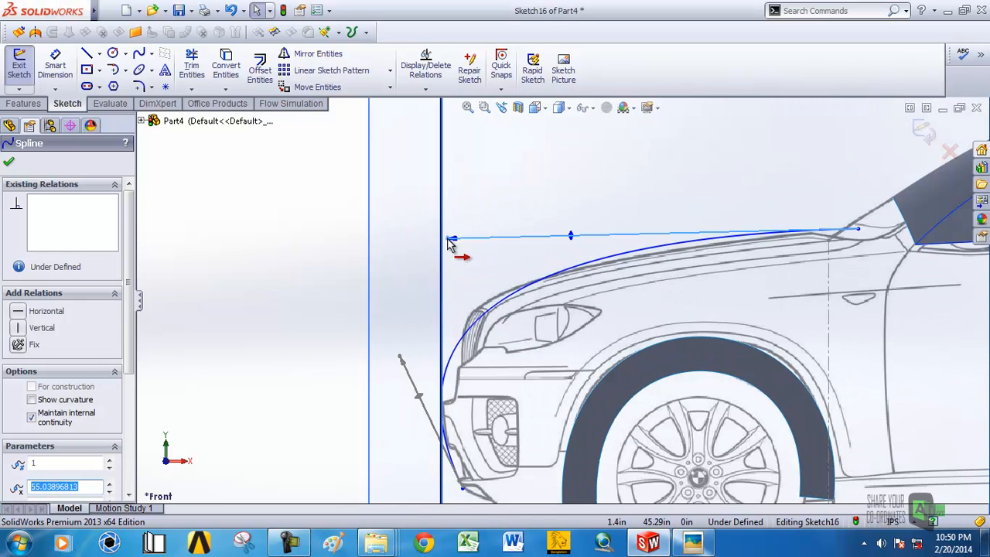
mouse_move(448, 239)
left_mouse_down()
mouse_move(466, 227)
mouse_move(477, 194)
mouse_move(494, 193)
mouse_move(465, 248)
mouse_move(450, 253)
left_mouse_up()
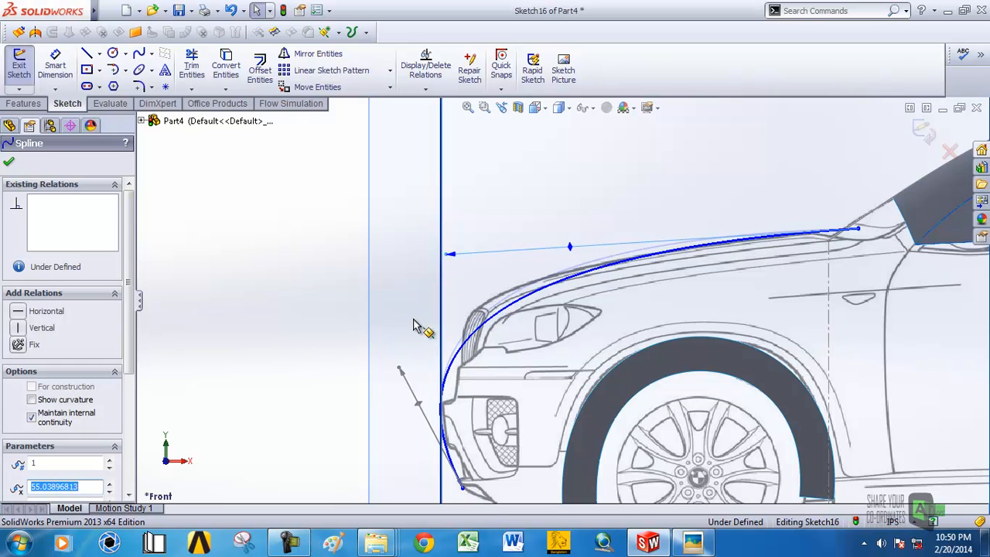
left_click_drag(397, 368, 438, 340)
left_click_drag(585, 248, 544, 253)
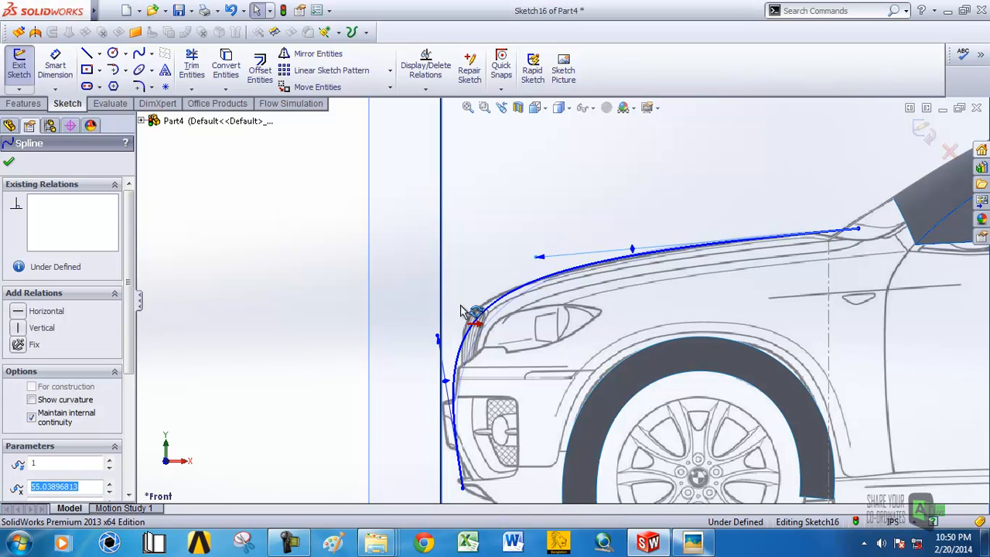
left_click(438, 340)
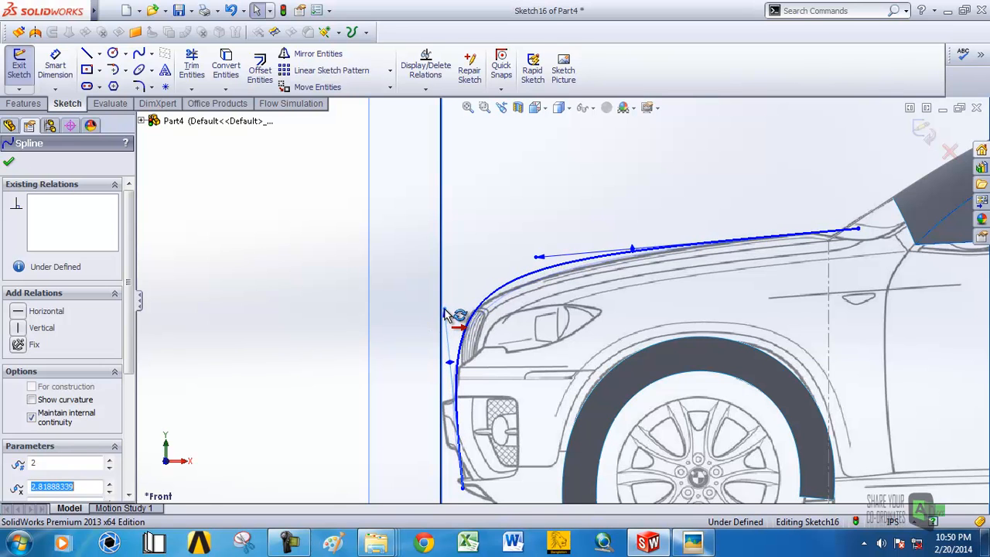
left_click_drag(539, 261, 530, 278)
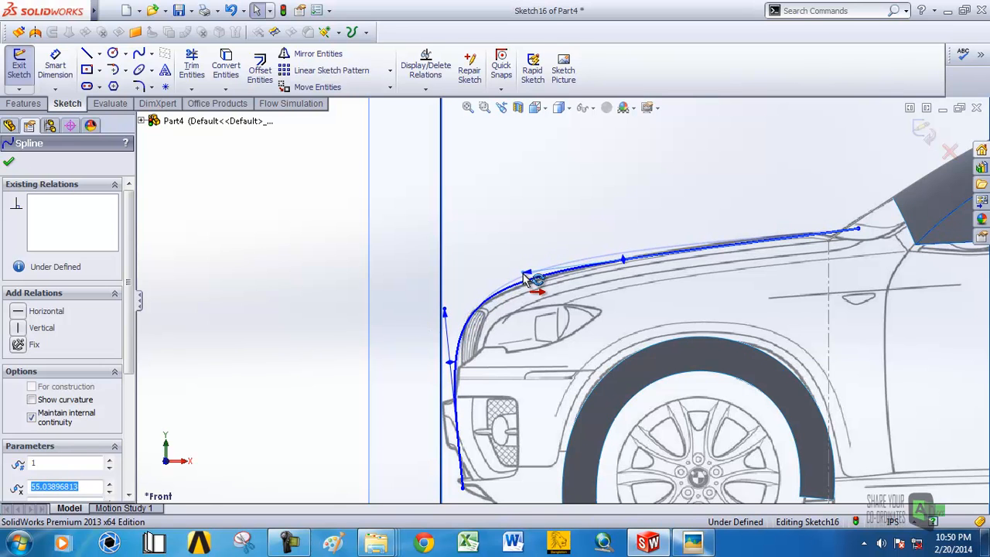
Surface-extrude the hood spline with a Blind depth of 39.59 in, matching it to the car's half width in the front blueprint.
scroll(627, 300, "up", 4)
middle_click_drag(668, 288, 712, 427)
middle_click_drag(722, 455, 641, 245)
left_click(22, 103)
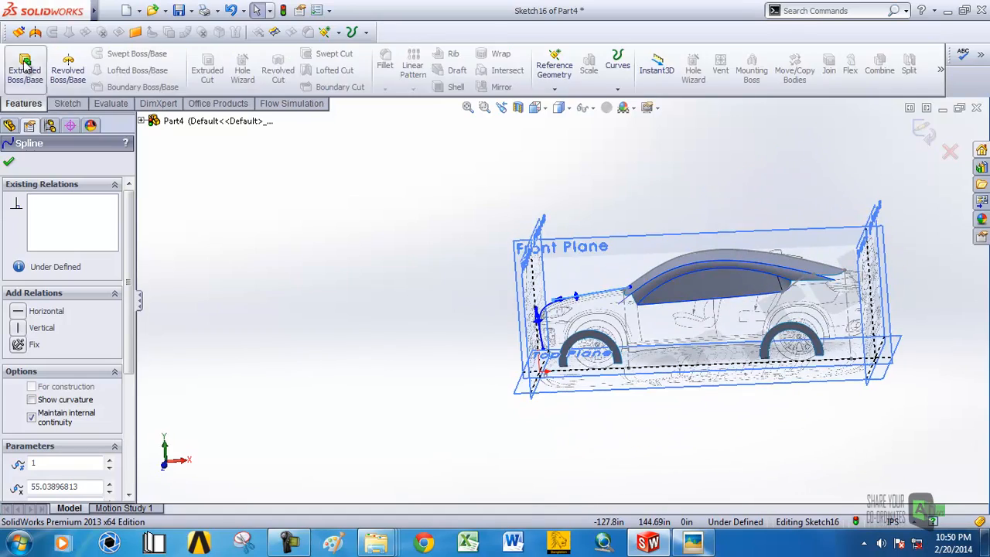
left_click(18, 34)
scroll(567, 353, "down", 2)
middle_click_drag(567, 353, 638, 373)
scroll(657, 378, "up", 5)
middle_click_drag(697, 386, 712, 329)
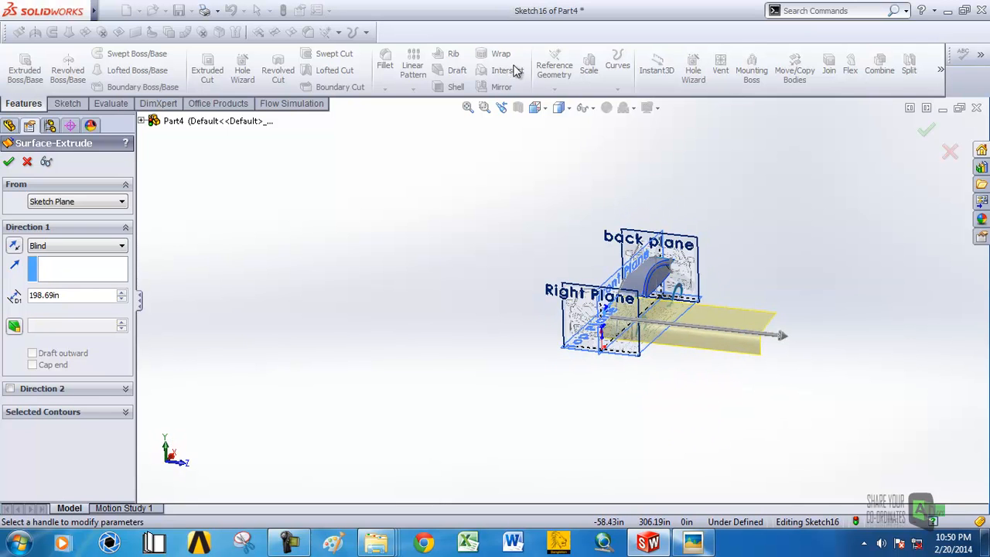
left_click(535, 108)
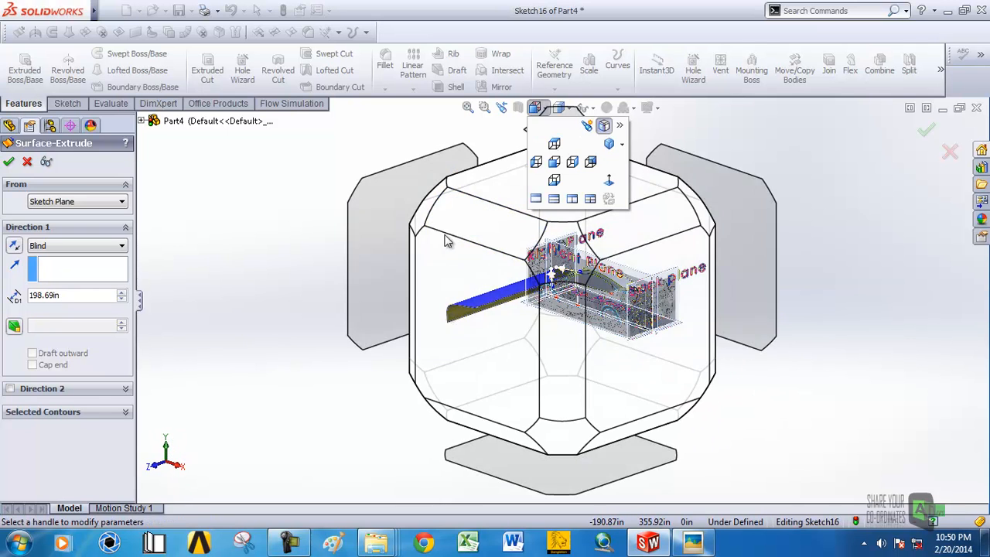
left_click(396, 228)
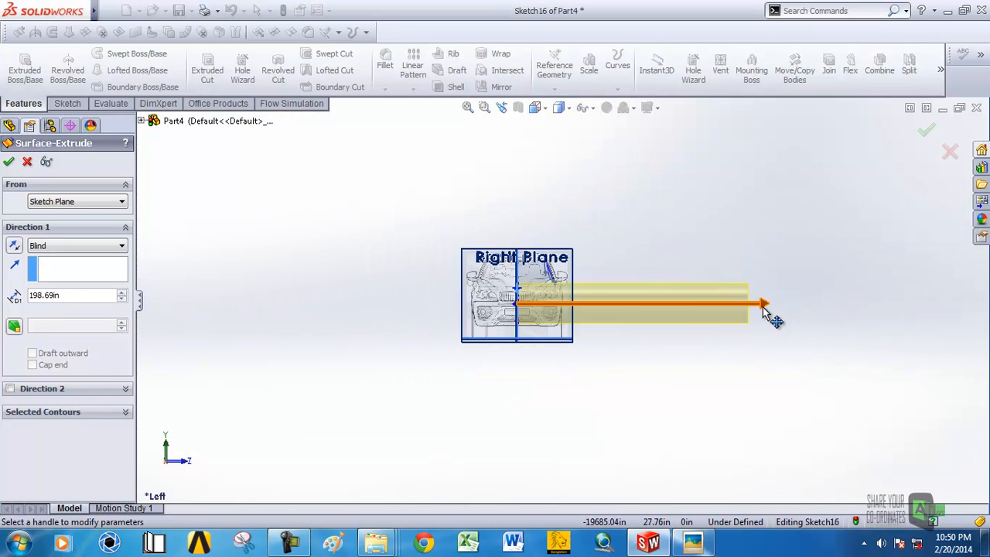
left_click_drag(763, 305, 569, 315)
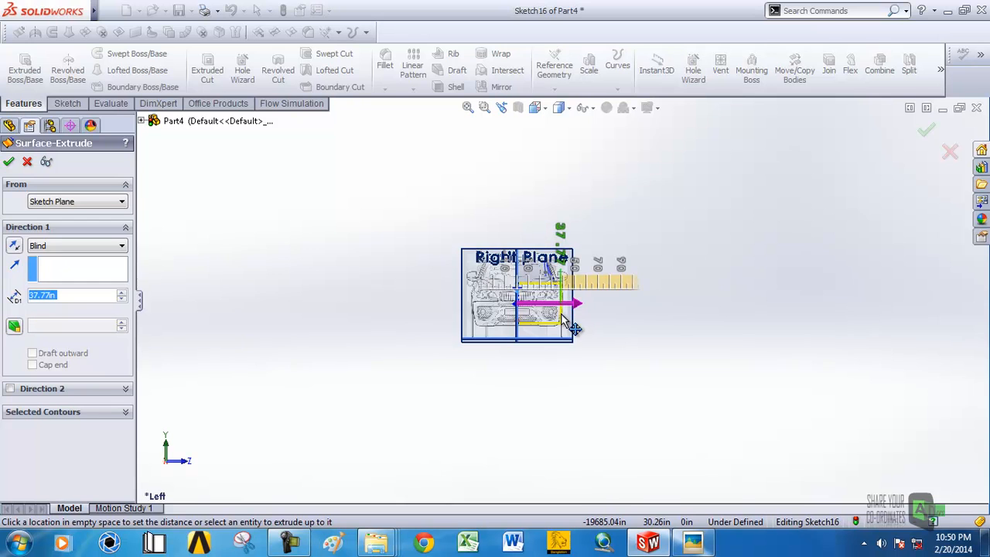
scroll(571, 307, "down", 5)
left_click_drag(573, 334, 582, 335)
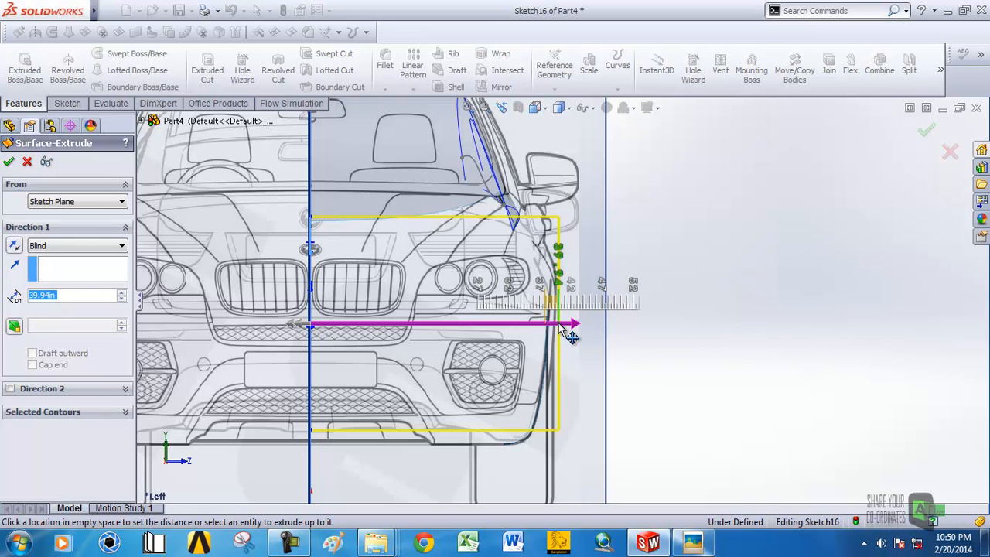
left_click_drag(562, 327, 562, 327)
scroll(623, 326, "up", 5)
middle_click_drag(627, 326, 519, 363)
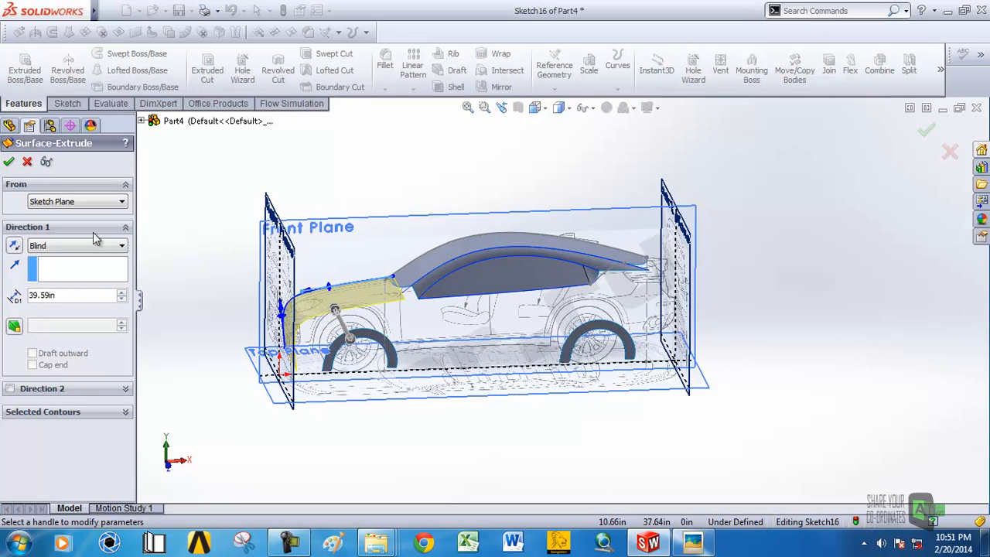
left_click(8, 161)
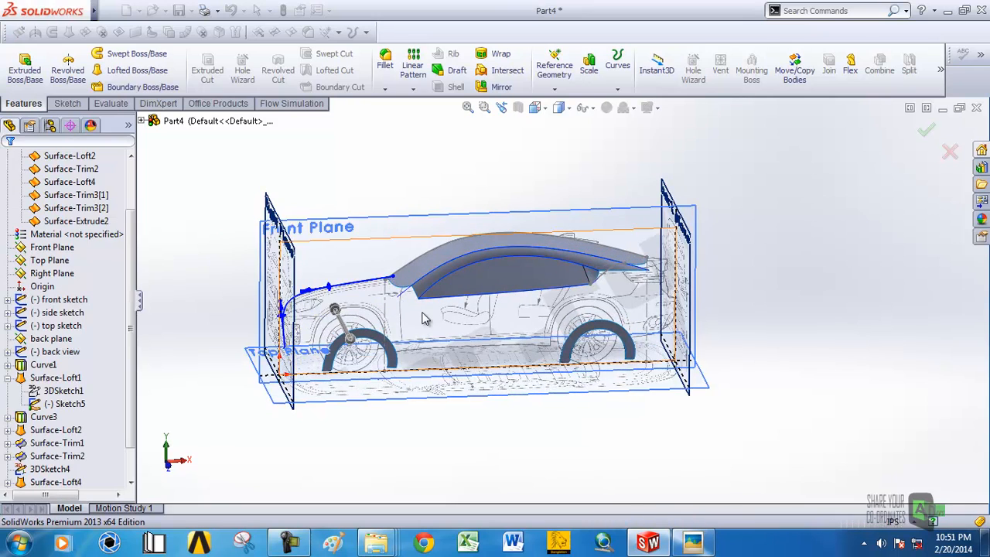
Examine the extruded hood surface from several angles against the roof, wheel arches and blueprints, and select it.
scroll(420, 317, "down", 5)
scroll(407, 303, "down", 5)
middle_click_drag(442, 278, 467, 294)
scroll(551, 297, "up", 5)
middle_click_drag(576, 302, 546, 313)
scroll(640, 337, "up", 3)
middle_click_drag(630, 394, 654, 294)
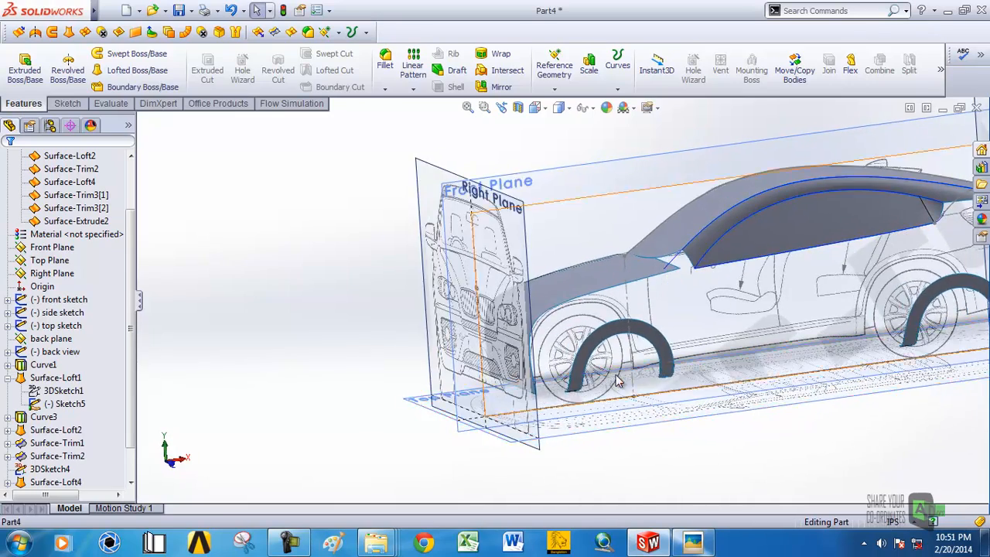
scroll(611, 379, "down", 5)
middle_click_drag(590, 372, 610, 379)
scroll(603, 367, "up", 5)
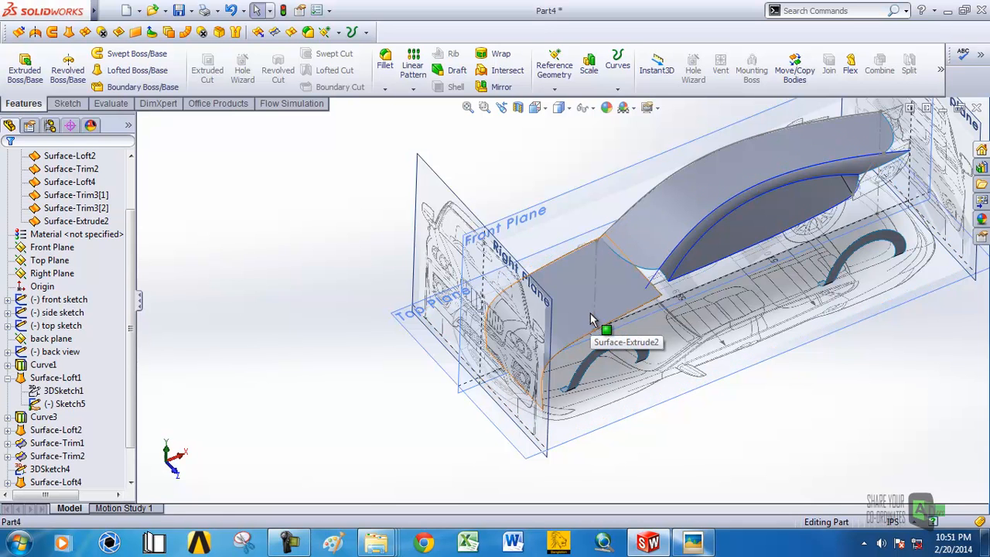
middle_click_drag(590, 320, 560, 331)
left_click(559, 331)
left_click(612, 282)
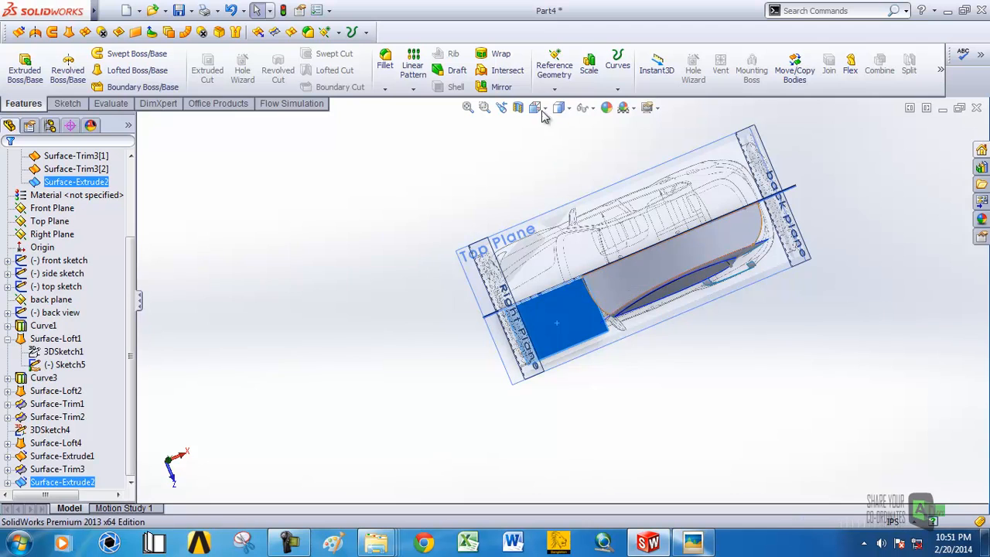
Hide the extruded hood surface and start a sketch on the Top Plane in the top view.
left_click(534, 108)
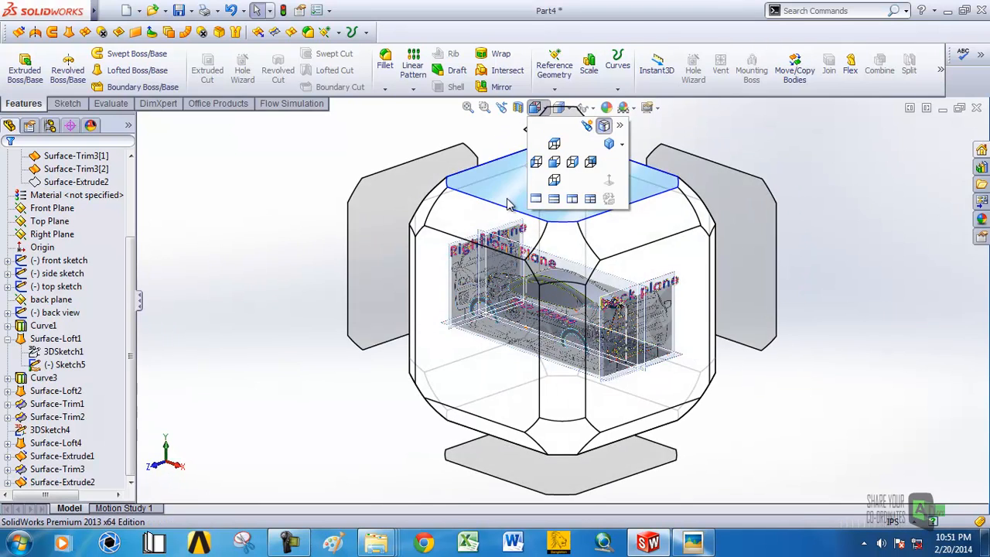
left_click(510, 158)
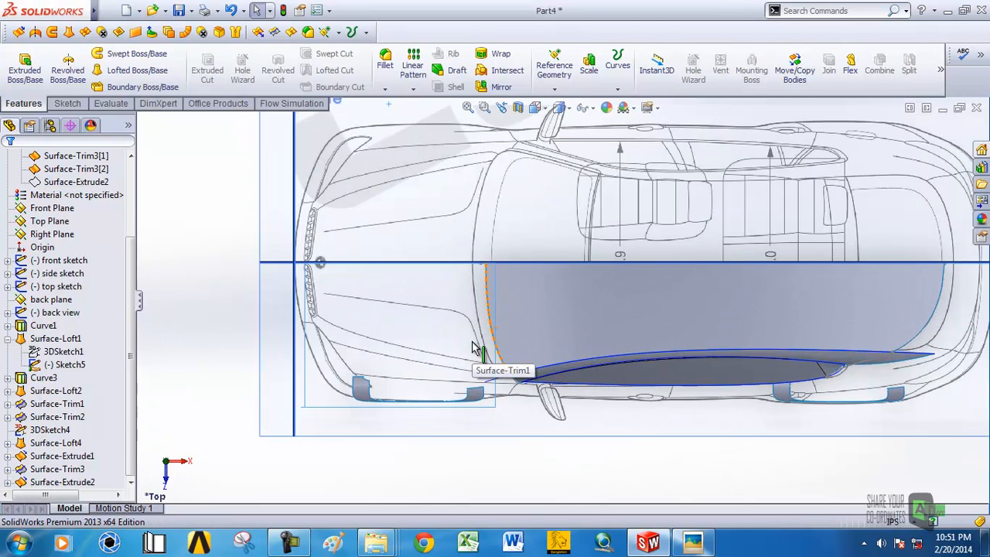
key("f")
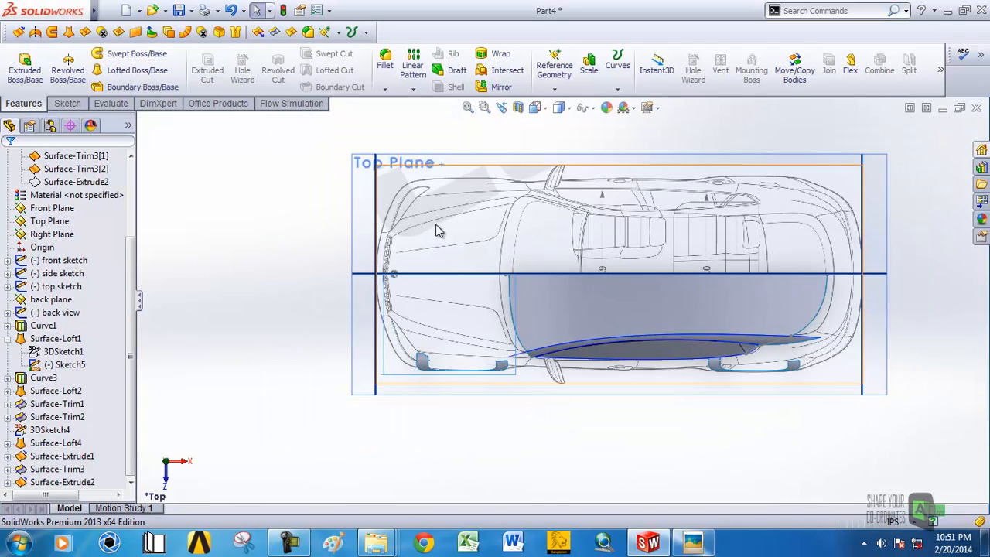
scroll(410, 208, "down", 2)
left_click(69, 103)
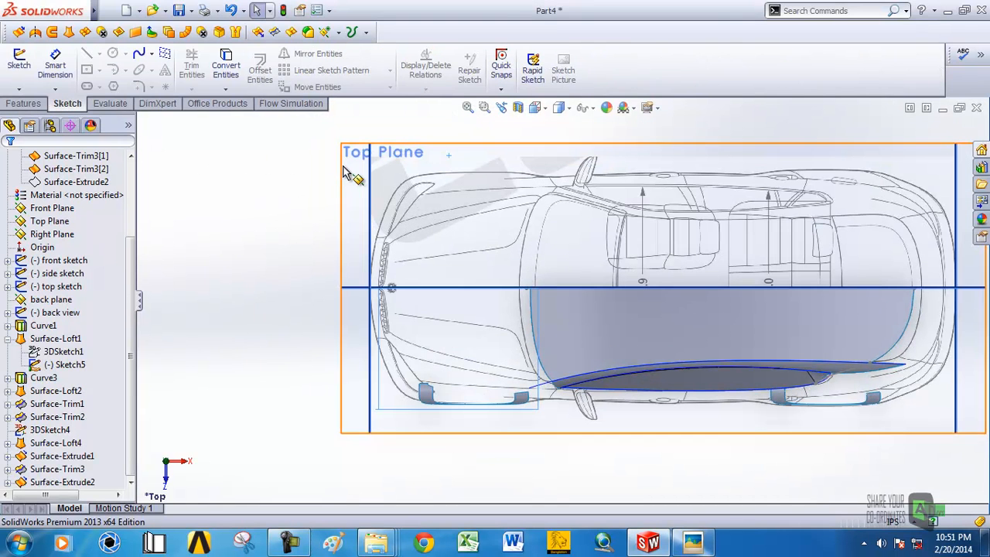
left_click(375, 153)
left_click(399, 124)
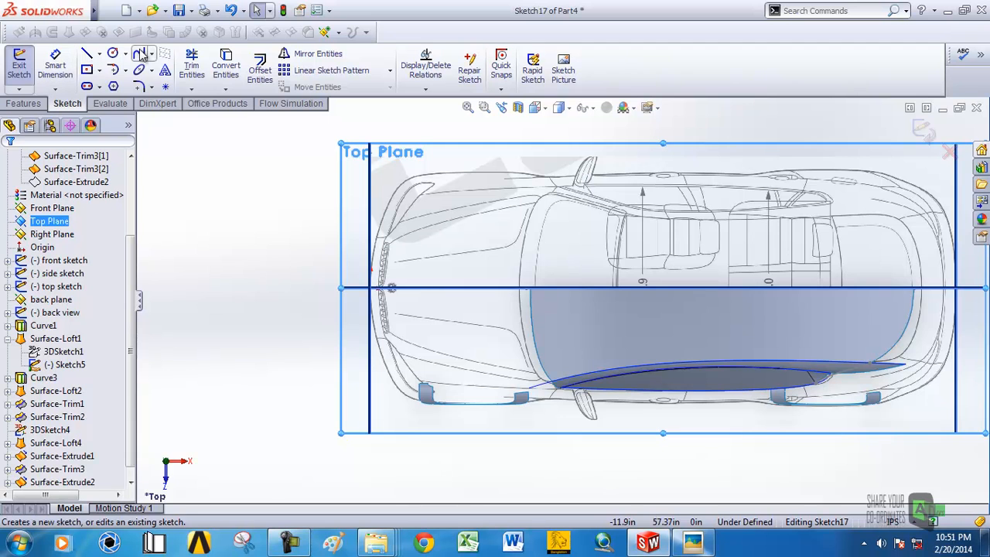
Sketch a spline from the origin to the front wheel arch at about X 16.16, Y -36.6 in, shaping its front handle along the blueprint's nose outline.
scroll(349, 284, "down", 5)
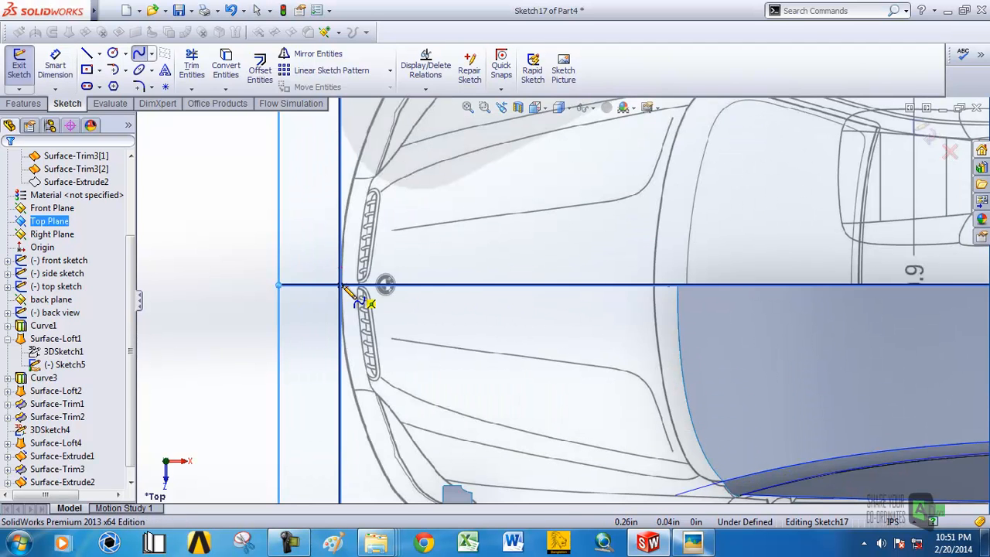
left_click(345, 288)
scroll(549, 356, "up", 5)
scroll(507, 389, "down", 6)
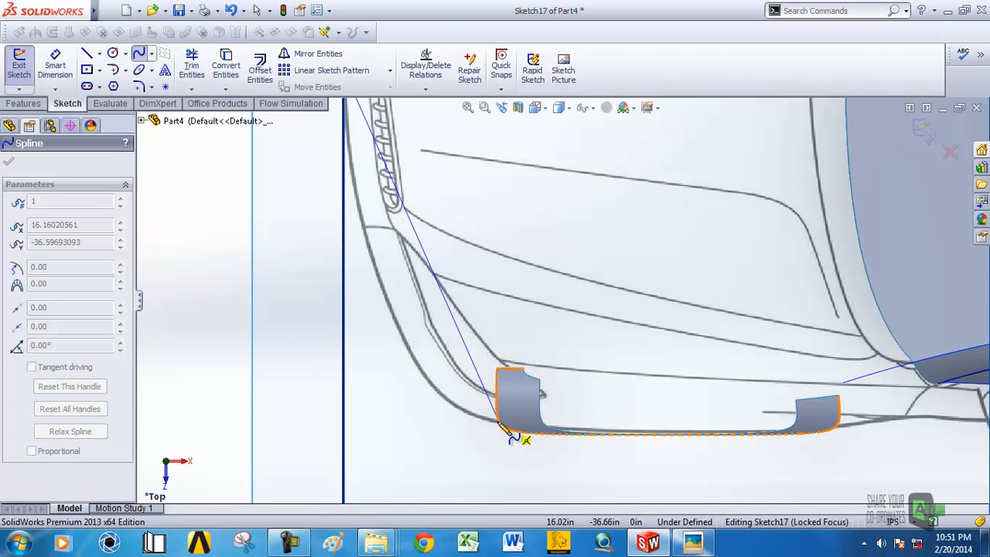
right_click(500, 425)
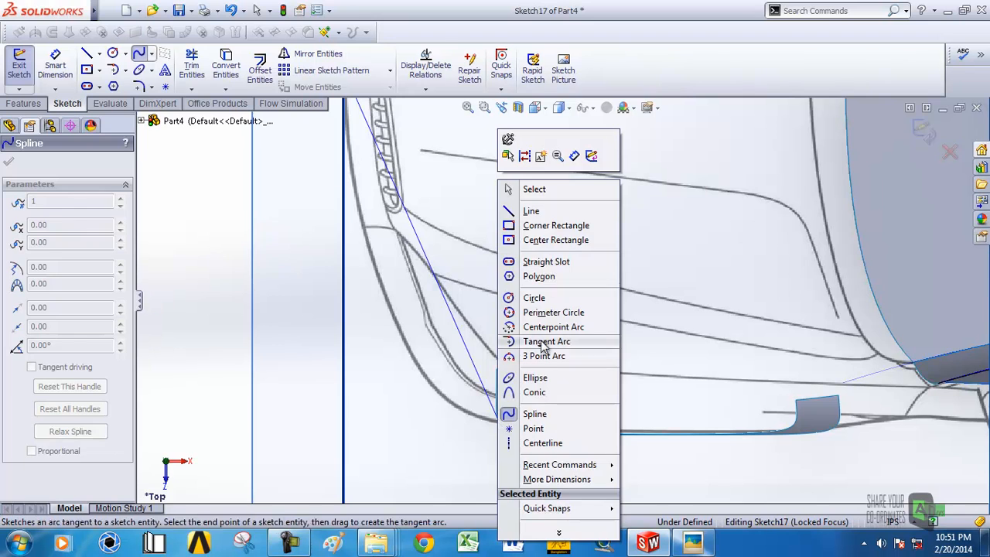
left_click(534, 194)
left_click(415, 238)
left_click_drag(402, 209, 369, 331)
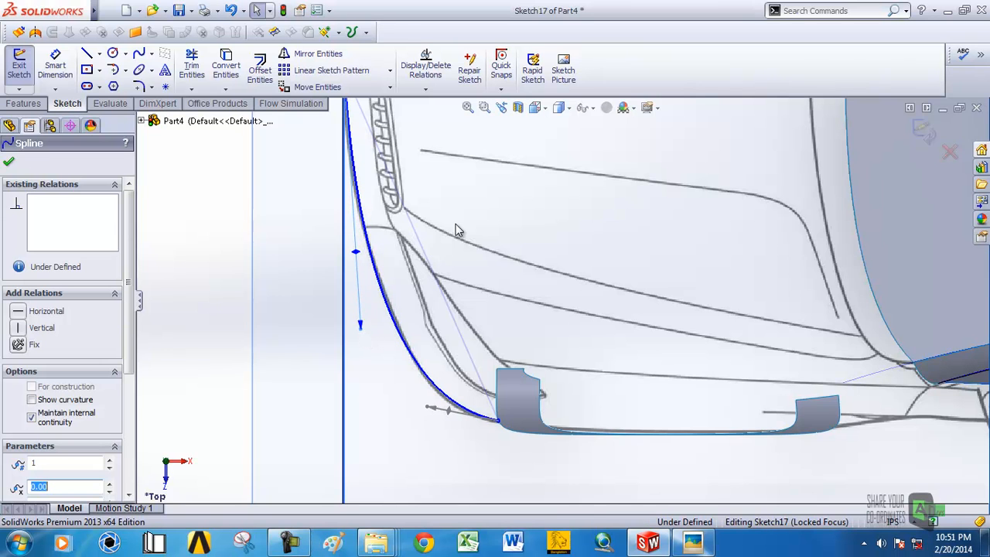
Try a Perpendicular relation between the nose spline and the Front Plane, and undo it.
scroll(441, 263, "up", 5)
scroll(487, 216, "down", 3)
middle_click_drag(491, 220, 486, 185)
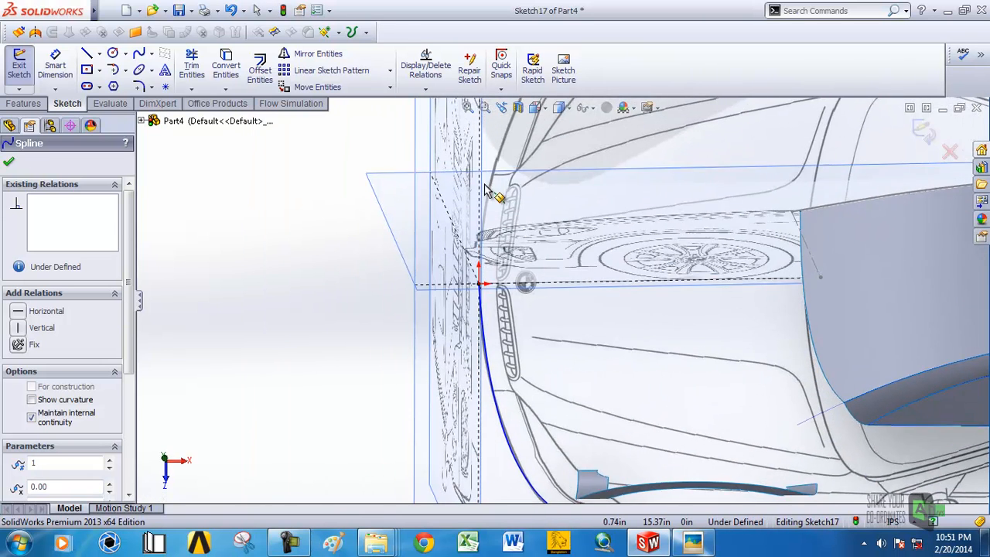
left_click(479, 286)
left_click(387, 189, "ctrl")
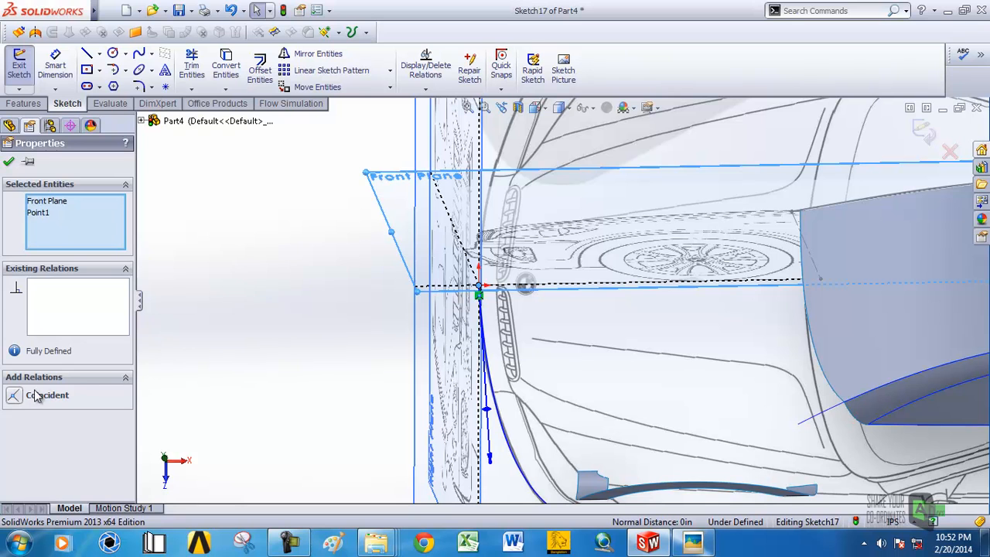
left_click(311, 317)
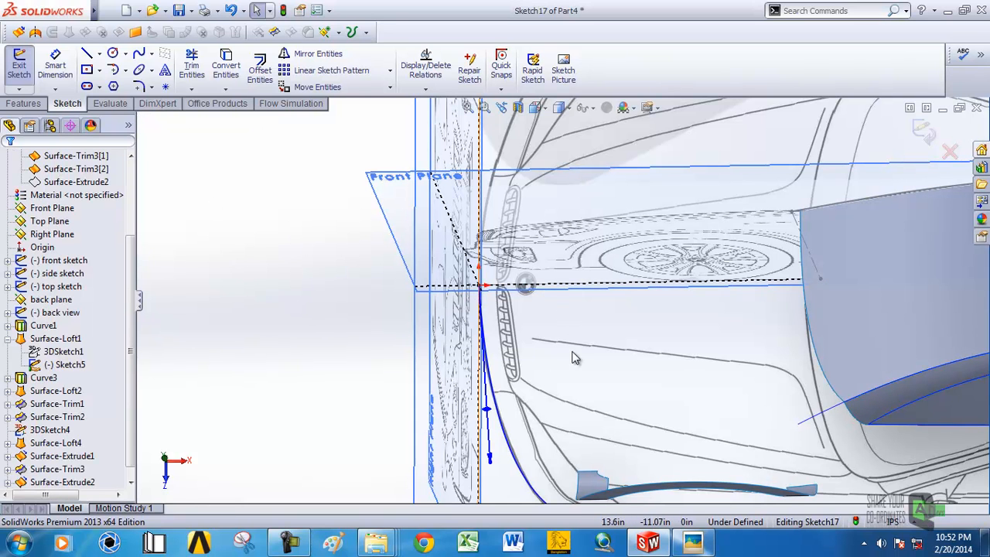
left_click(496, 400)
left_click(392, 198, "ctrl")
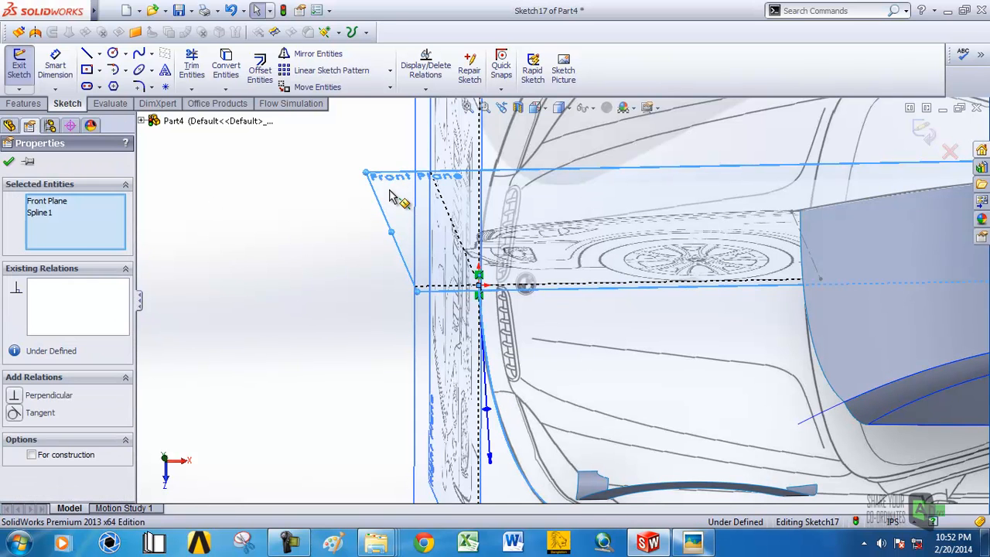
left_click(15, 395)
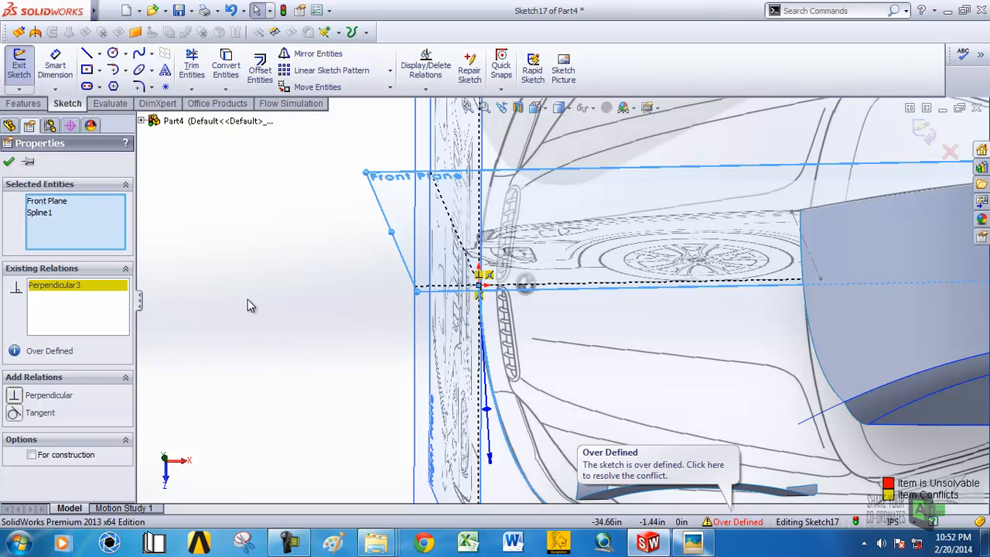
left_click(8, 160)
scroll(437, 292, "up", 4)
middle_click_drag(451, 337, 487, 375)
key("ctrl+z")
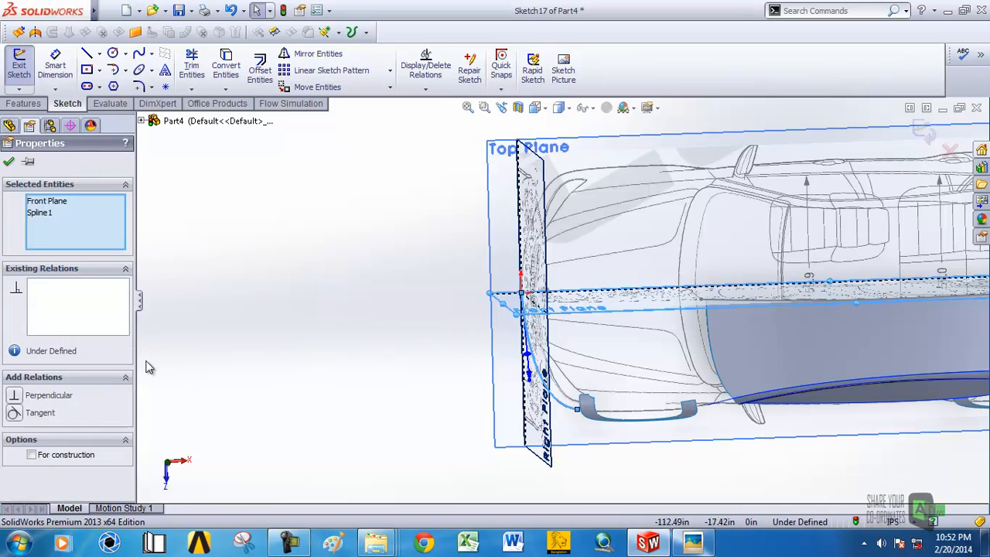
left_click(317, 259)
Show the extruded hood surface again and return to the top view.
middle_click_drag(621, 287, 647, 214)
middle_click_drag(598, 383, 747, 268)
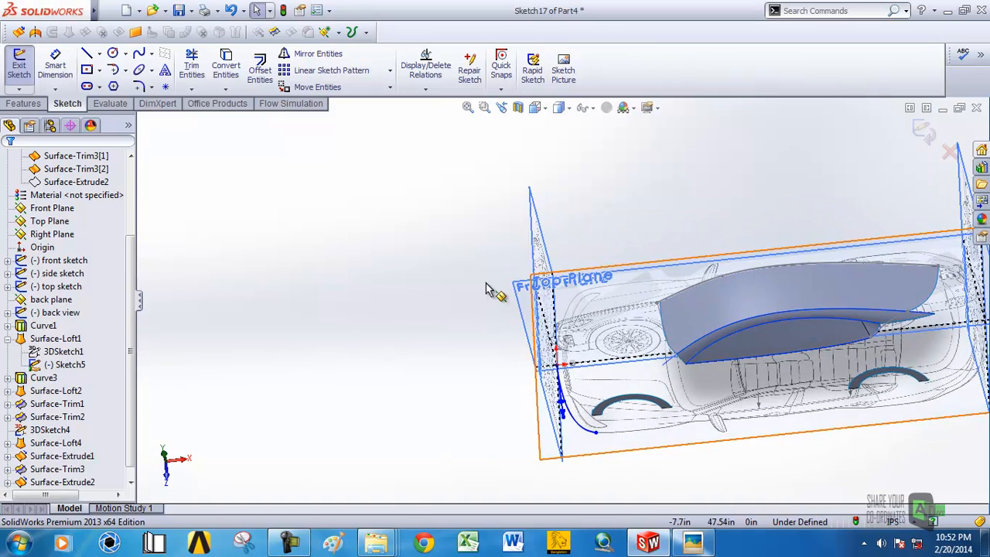
left_click(62, 182)
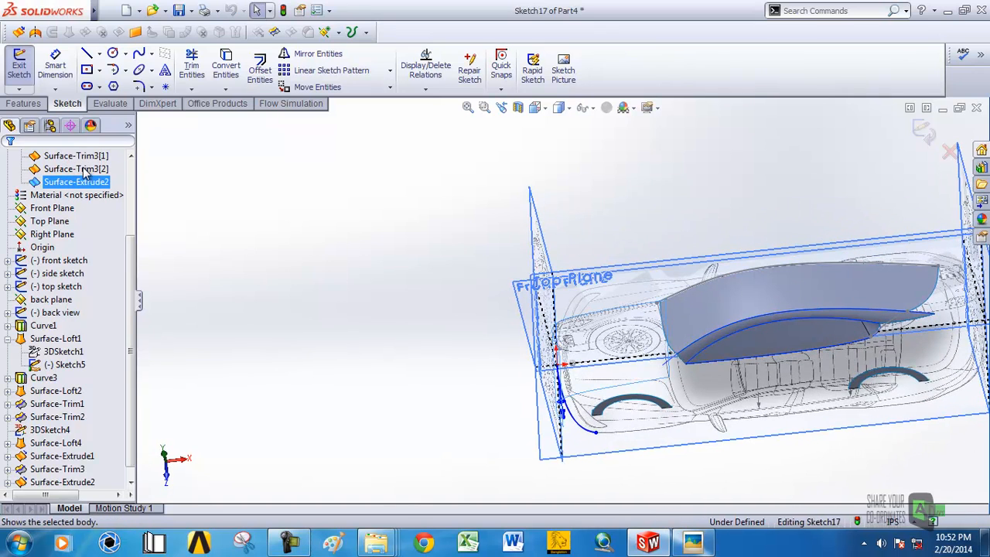
left_click(69, 166)
middle_click_drag(505, 299, 508, 340)
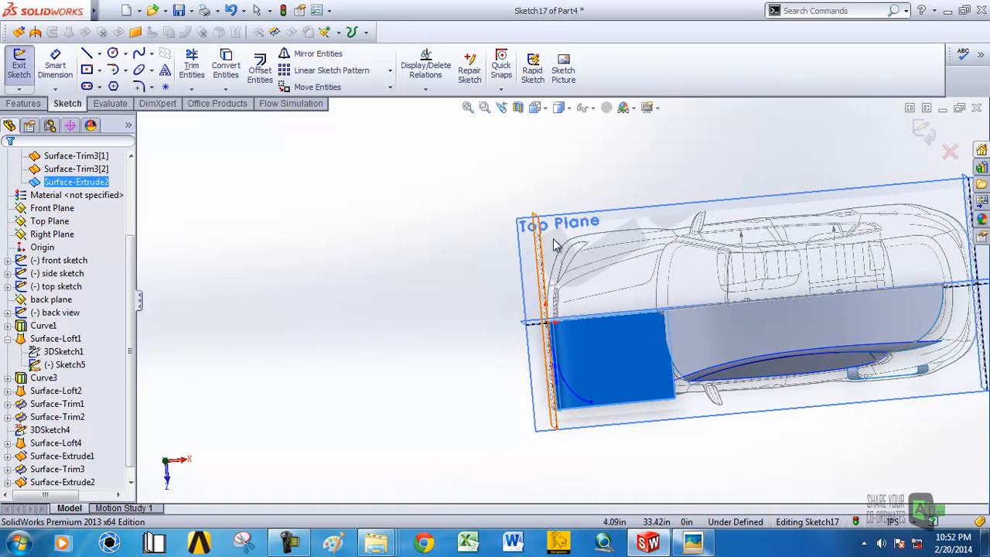
left_click(537, 111)
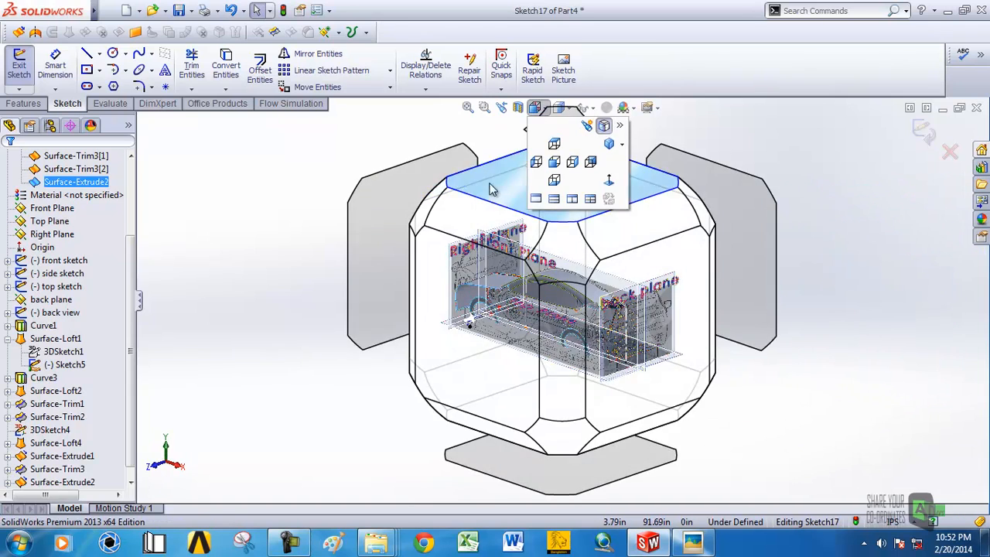
left_click(493, 195)
scroll(433, 329, "down", 2)
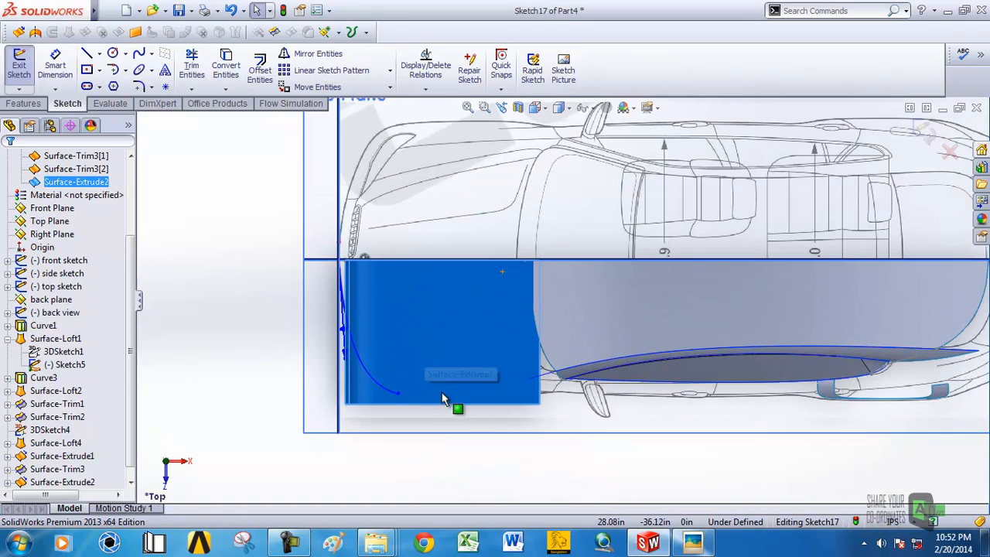
scroll(423, 344, "down", 2)
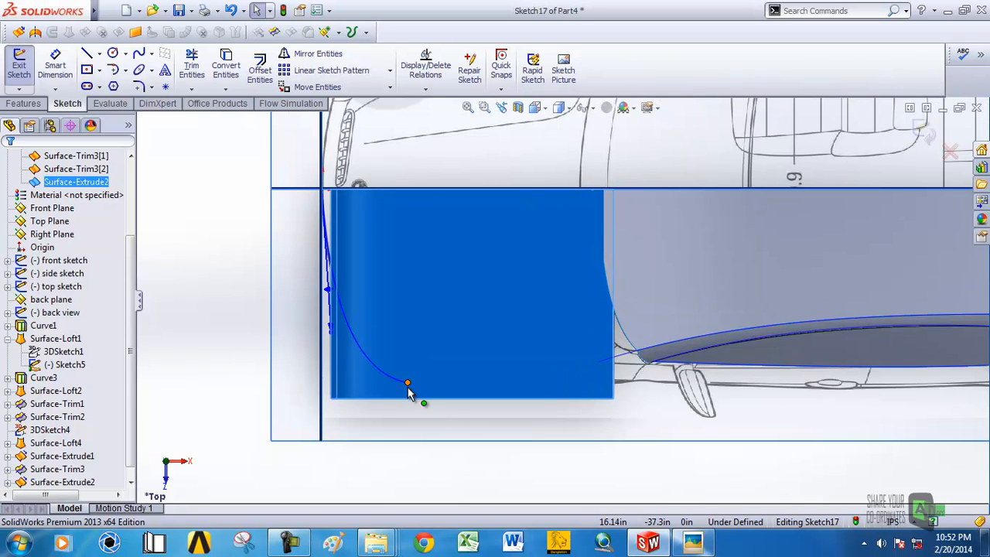
left_click(203, 193)
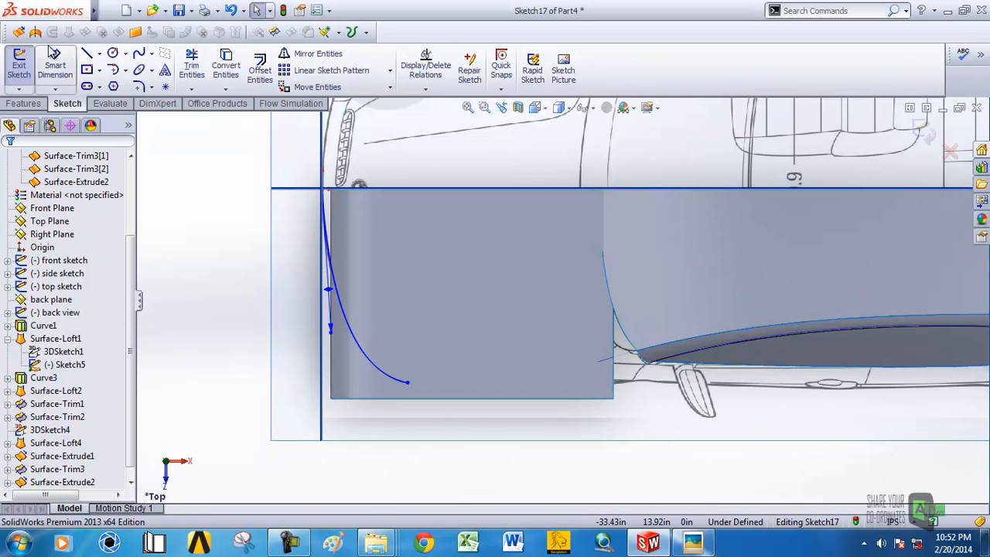
Trim the hood surface with the nose spline sketch, removing the front corner outside the curve.
left_click(274, 31)
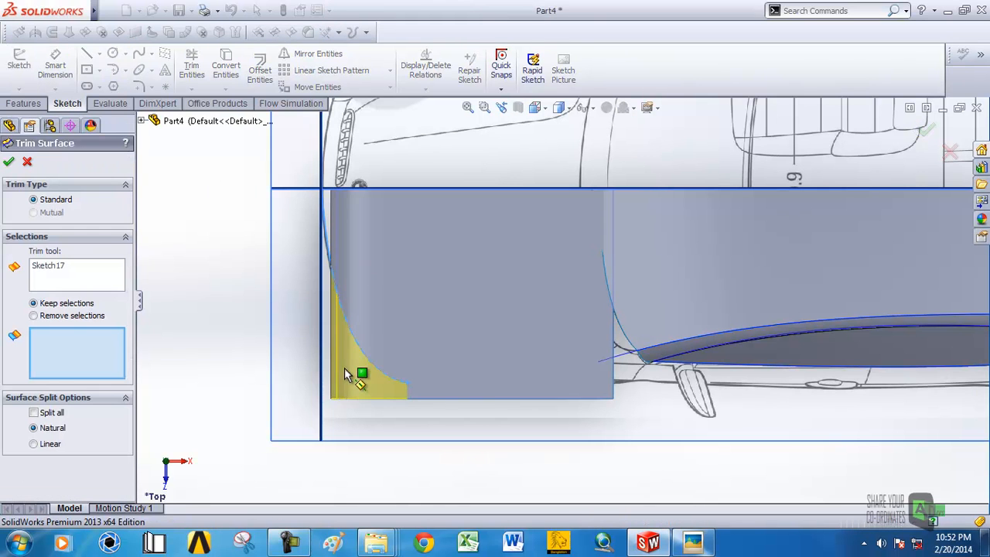
left_click(347, 375)
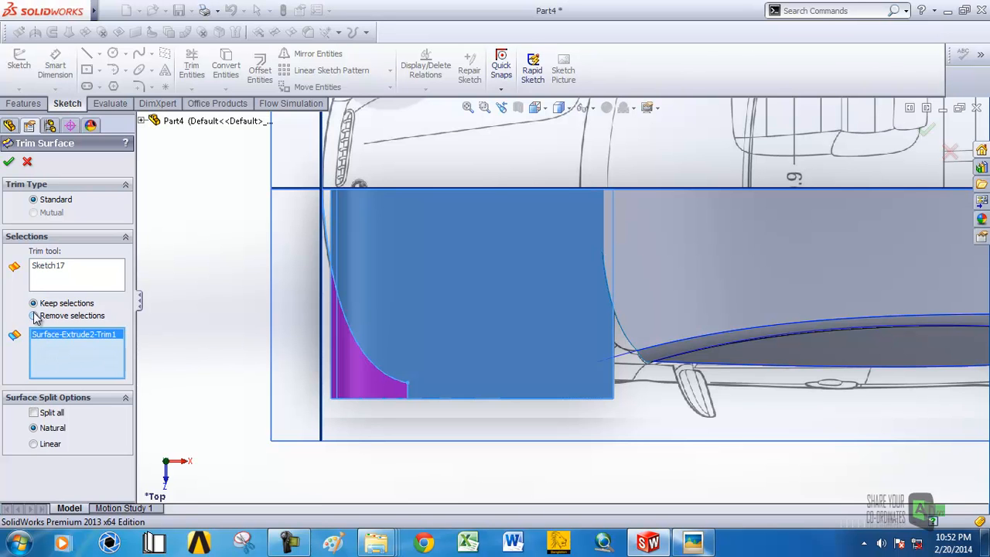
left_click(8, 162)
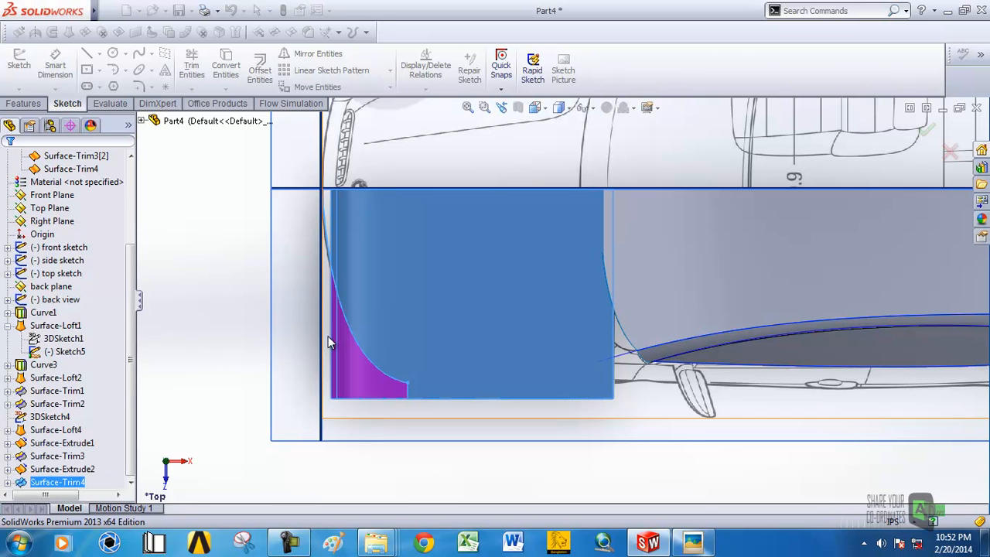
scroll(465, 354, "up", 3)
middle_click_drag(466, 300, 470, 341)
scroll(472, 341, "up", 5)
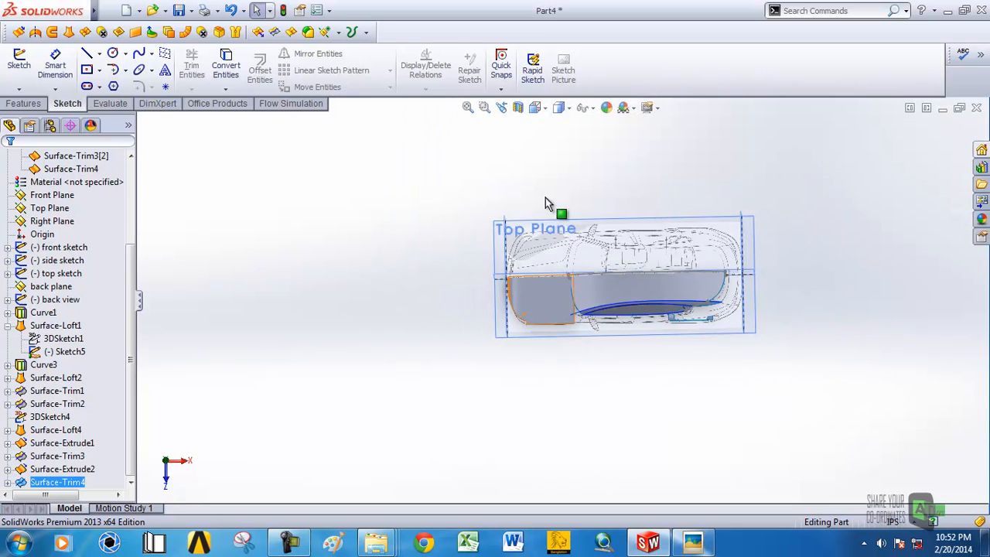
Edit the hood trim's sketch and add a spline from the nose curve's end along the body side, past the hood surface's rear edge.
left_click(534, 108)
left_click(489, 219)
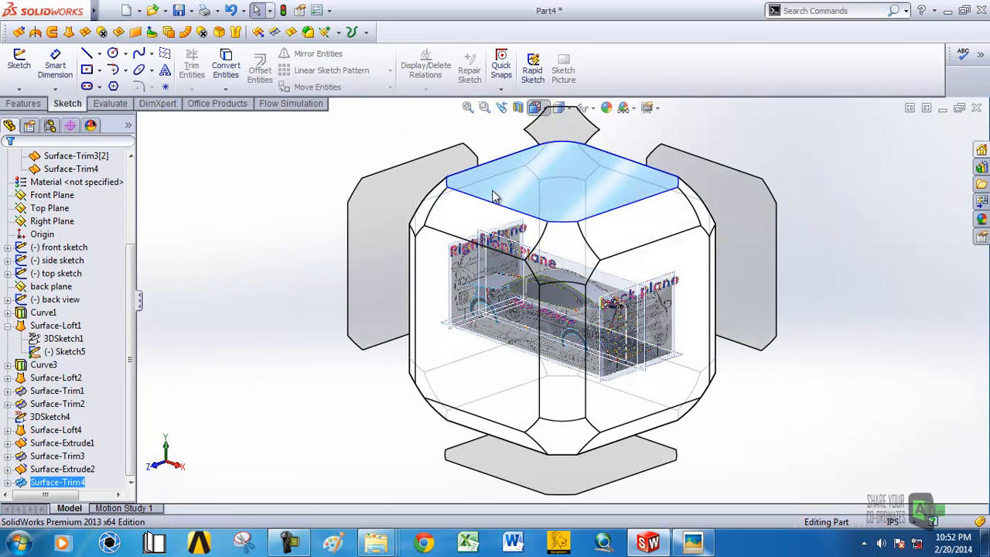
left_click(7, 481)
left_click(62, 481)
left_click(39, 443)
scroll(410, 375, "down", 5)
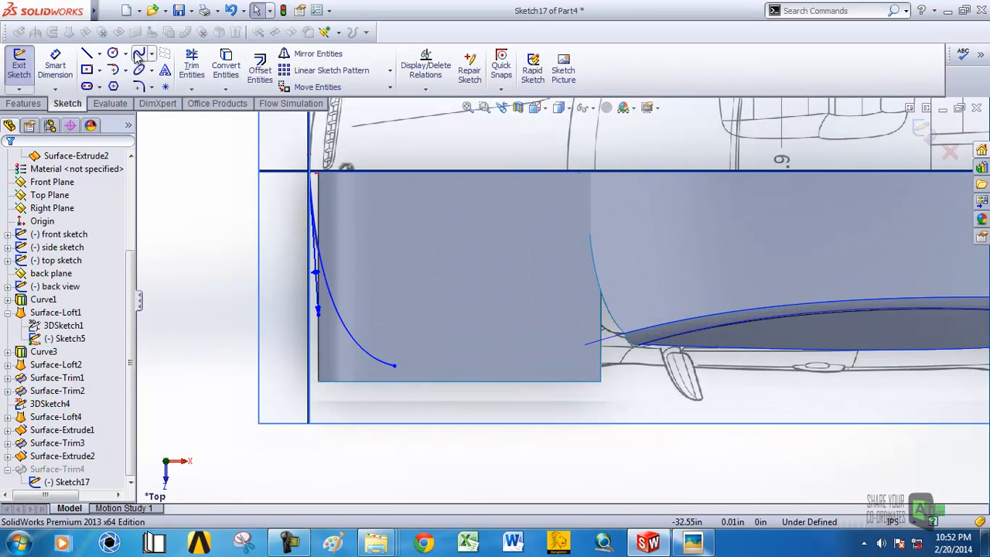
left_click_drag(396, 369, 529, 385)
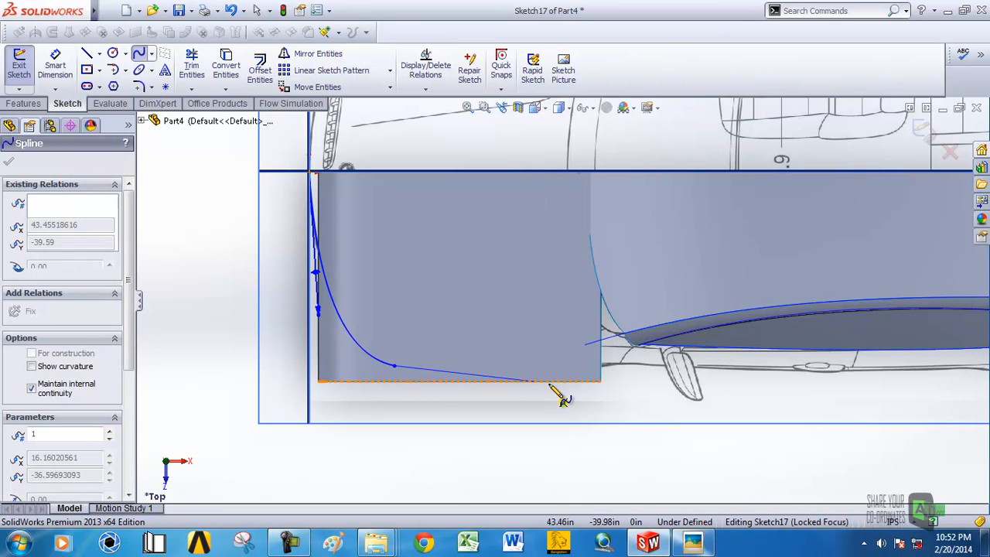
left_click_drag(596, 393, 602, 387)
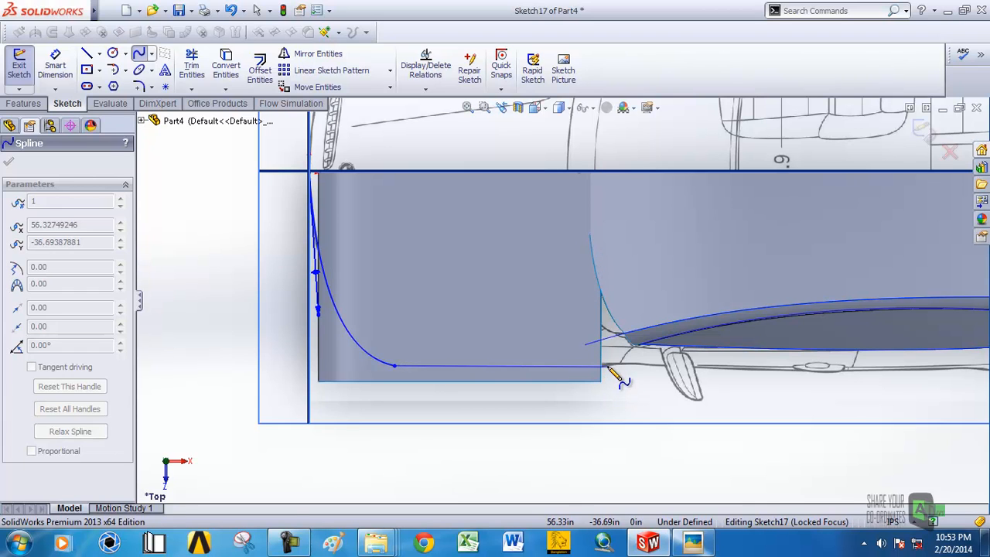
right_click(615, 372)
left_click(659, 185)
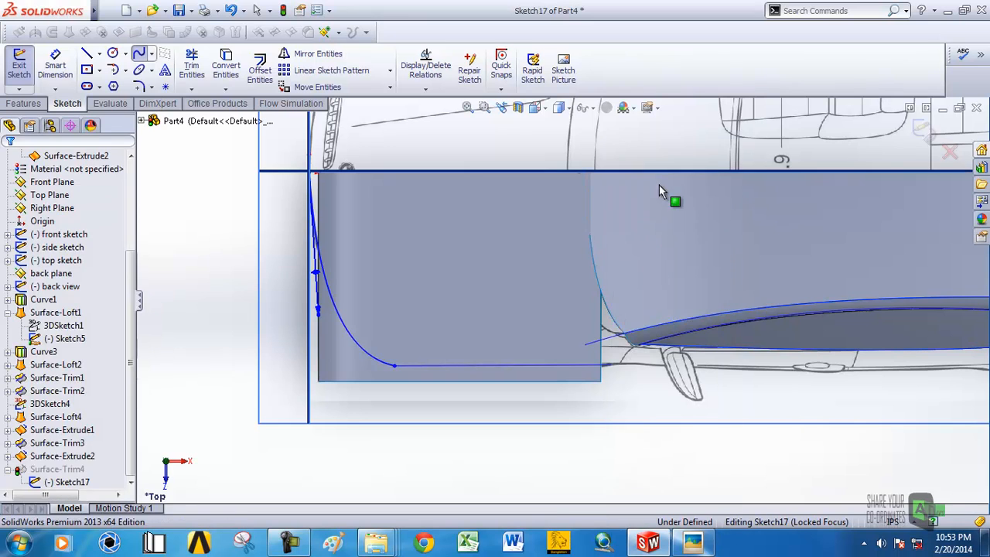
Make the nose and side splines tangent and exit the sketch to rebuild the hood trim.
left_click(412, 365)
left_click(382, 363, "ctrl")
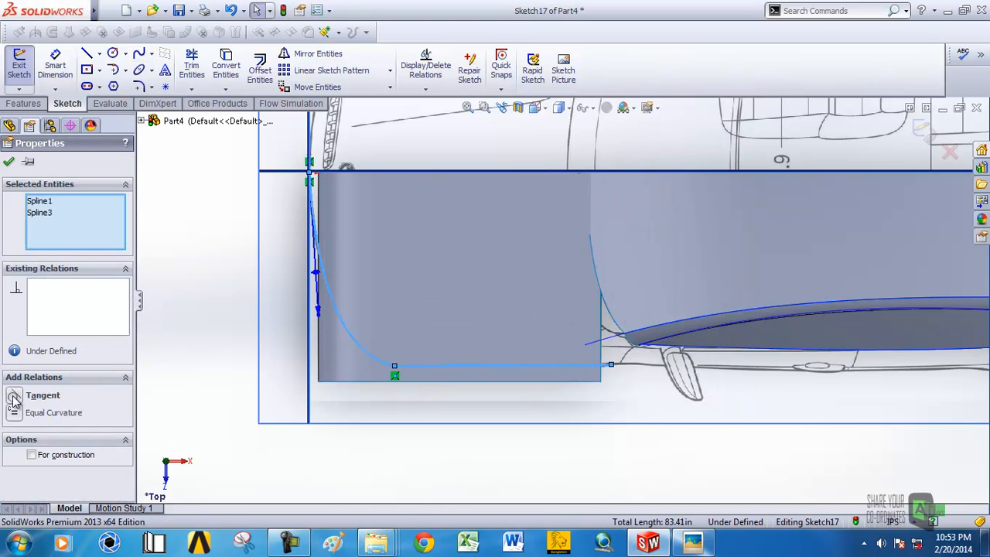
left_click(10, 162)
left_click(920, 127)
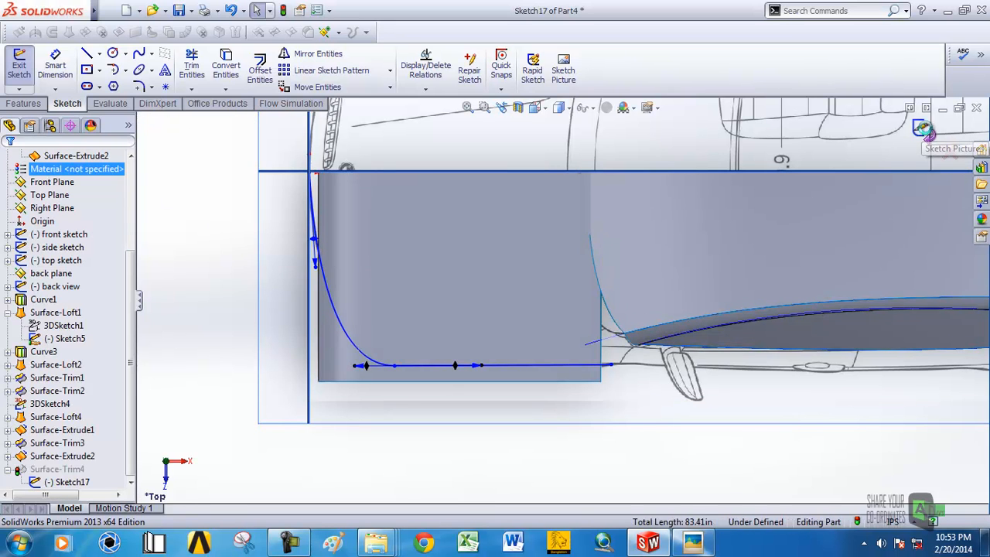
Examine the trimmed hood surface and front wheel-arch band from several angles against the side and front blueprints.
scroll(578, 283, "up", 4)
scroll(549, 296, "down", 3)
middle_click_drag(547, 294, 639, 85)
scroll(533, 313, "down", 4)
middle_click_drag(533, 313, 605, 347)
scroll(570, 331, "up", 4)
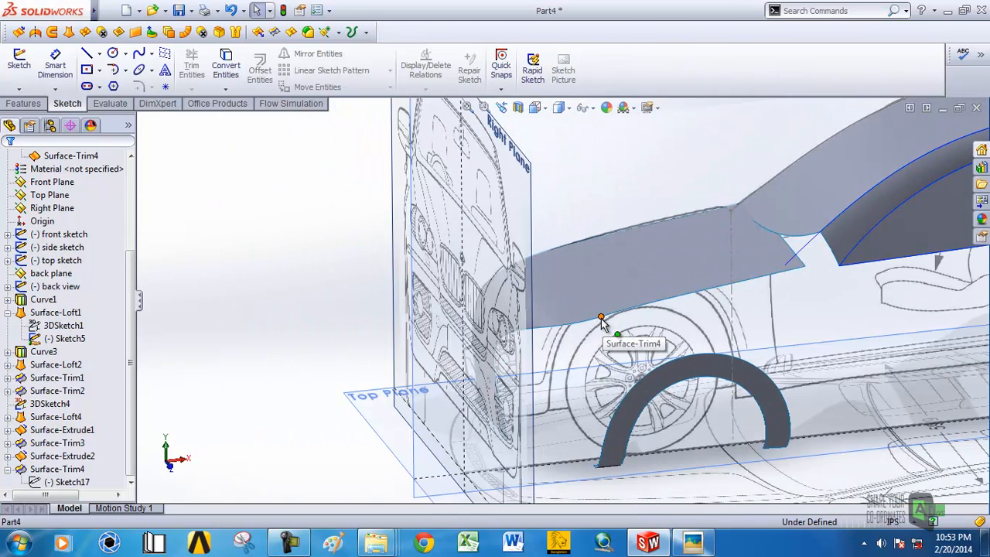
middle_click_drag(682, 423, 688, 411)
scroll(619, 444, "down", 3)
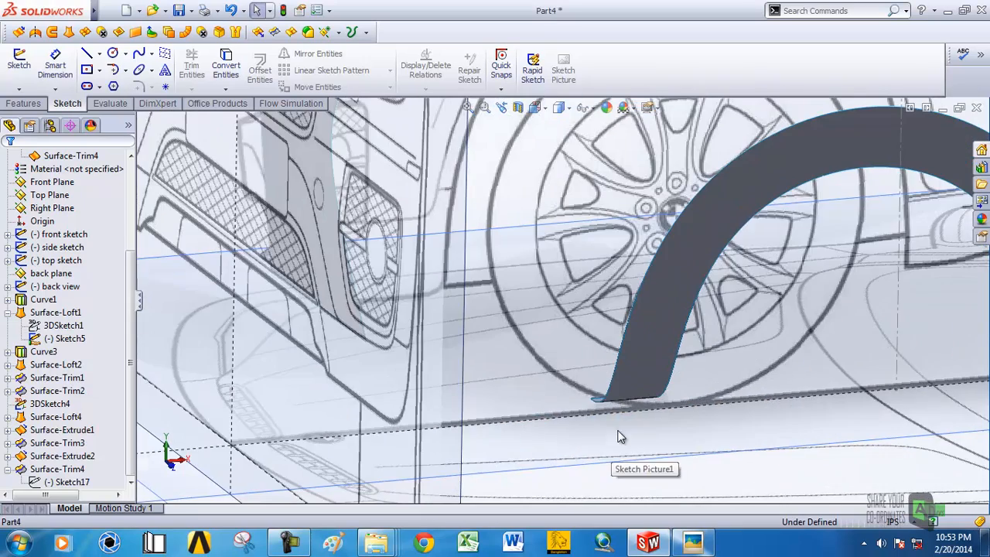
Create a 3D sketch and draw a spline from the front wheel-arch band's lower front corner up to the junction of the hood's nose and side edges.
scroll(610, 398, "up", 3)
mouse_move(616, 395)
middle_mouse_down()
mouse_move(588, 389)
mouse_move(610, 393)
middle_mouse_up()
scroll(572, 380, "down", 4)
mouse_move(561, 369)
middle_mouse_down()
mouse_move(581, 378)
mouse_move(542, 370)
middle_mouse_up()
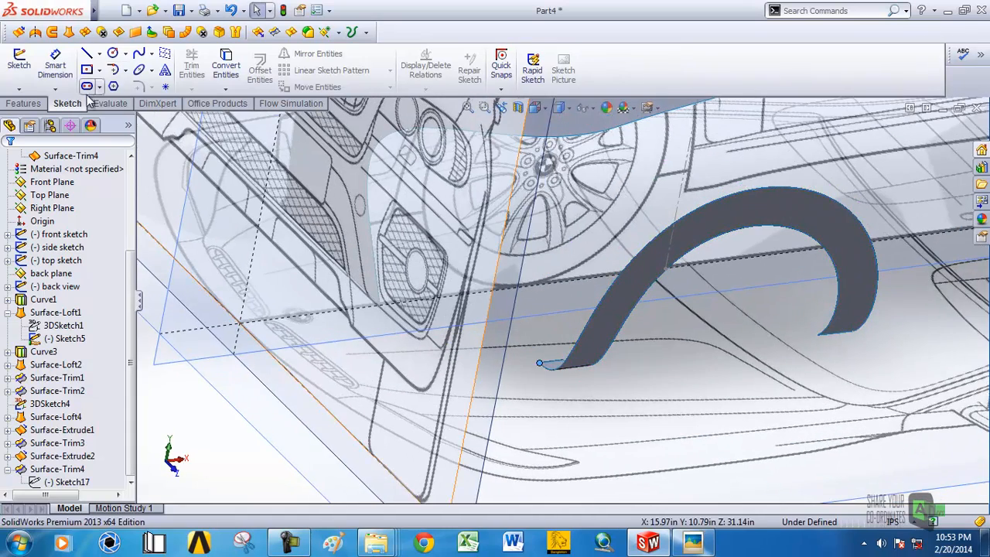
left_click(135, 57)
left_click(19, 89)
left_click(39, 116)
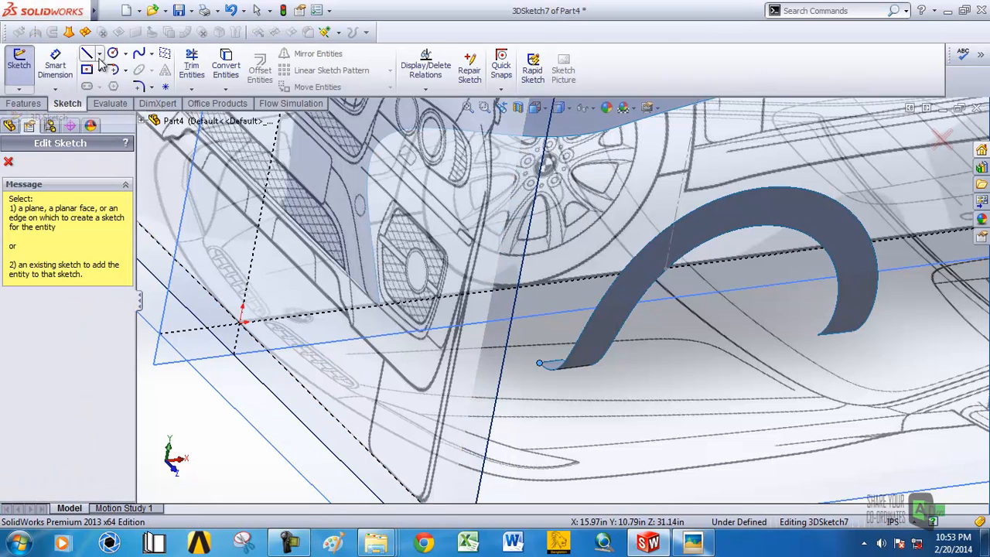
left_click(138, 55)
left_click(545, 371)
middle_click_drag(545, 371, 588, 240)
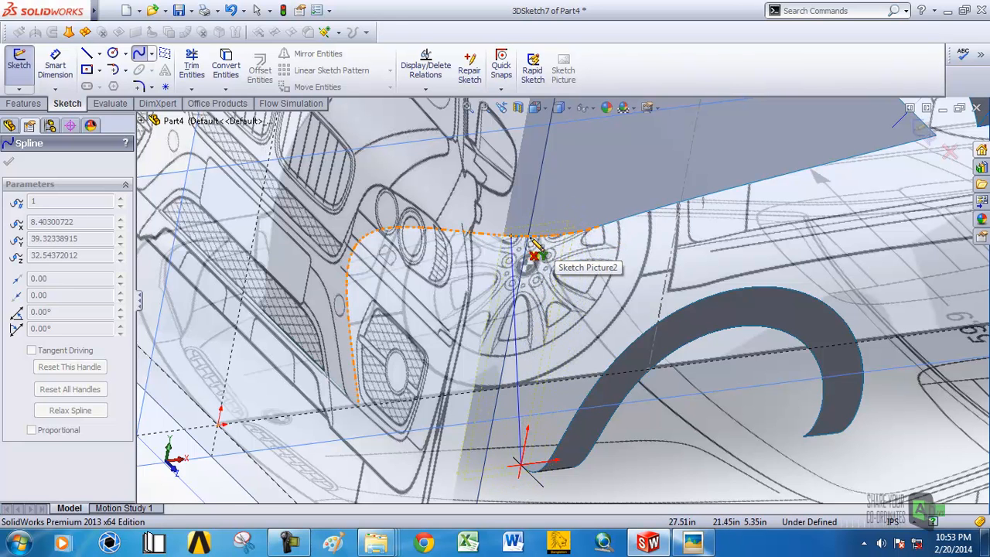
left_click(599, 227)
right_click(600, 227)
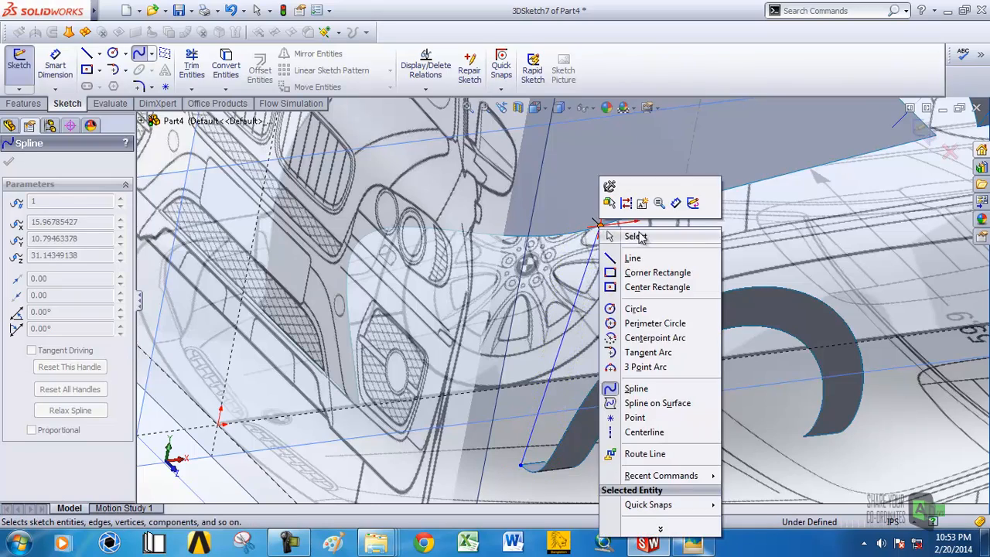
left_click(635, 236)
scroll(640, 241, "up", 4)
middle_click_drag(603, 240, 657, 158)
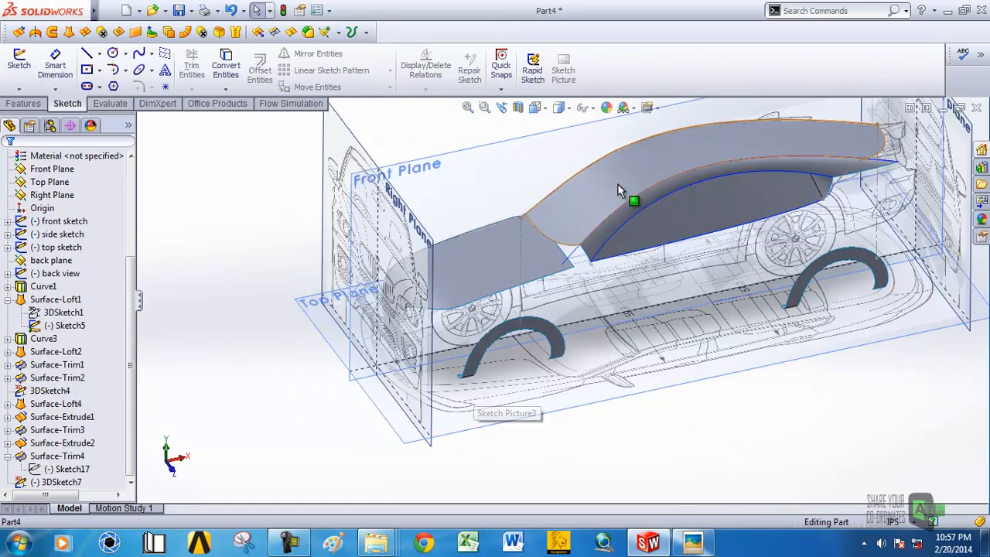
scroll(594, 231, "down", 3)
scroll(550, 293, "up", 4)
middle_click_drag(495, 299, 461, 293)
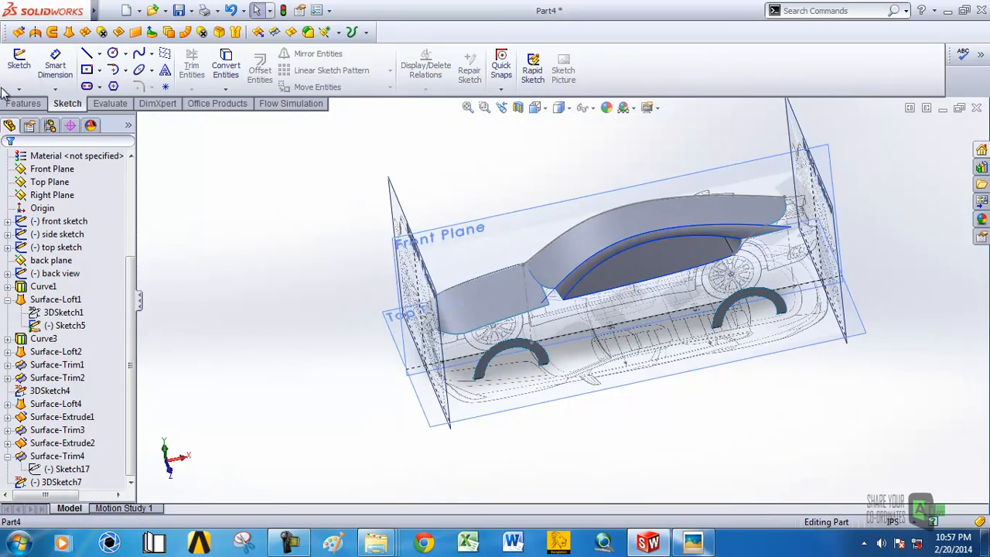
left_click(71, 33)
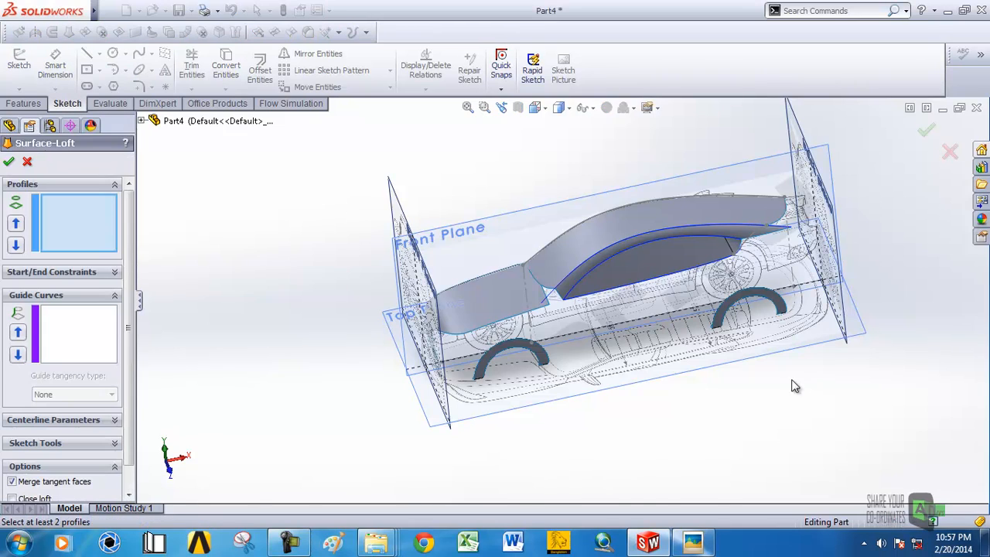
scroll(530, 348, "down", 5)
left_click(430, 349)
scroll(430, 344, "up", 5)
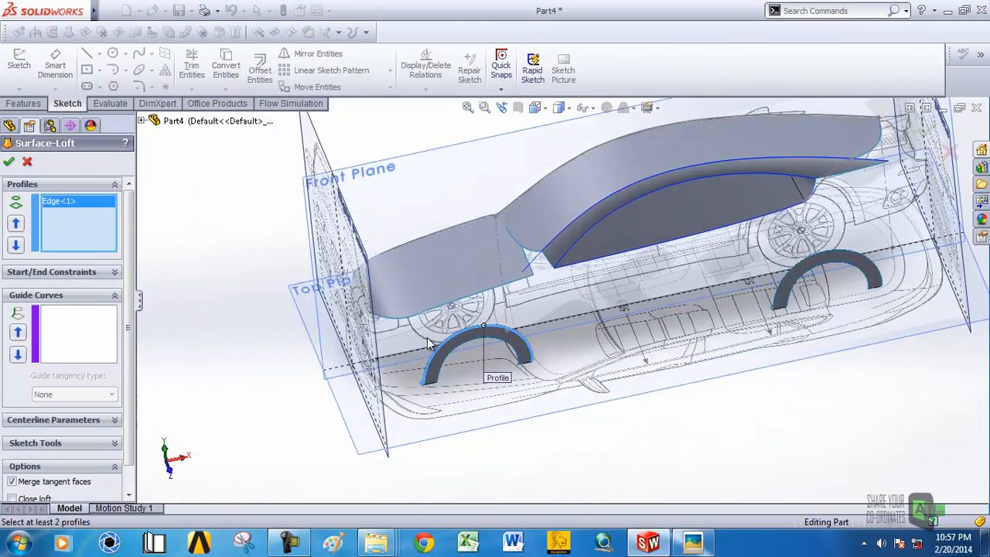
left_click(528, 230)
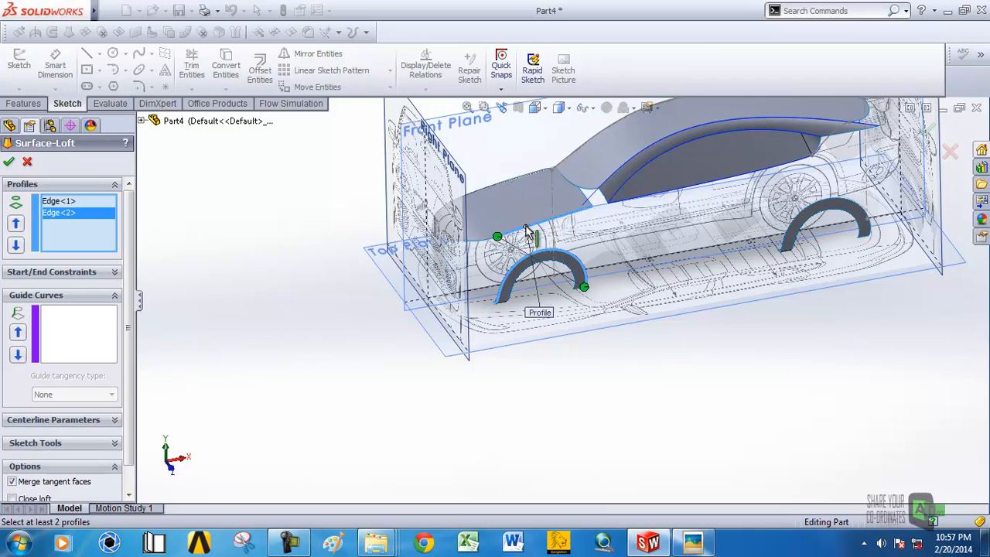
right_click(81, 217)
left_click(116, 236)
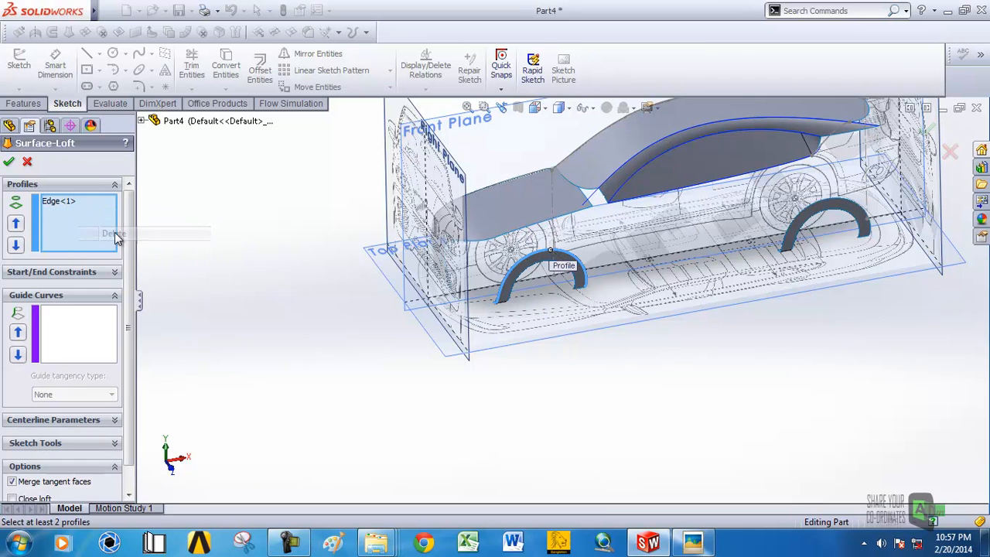
left_click(540, 223)
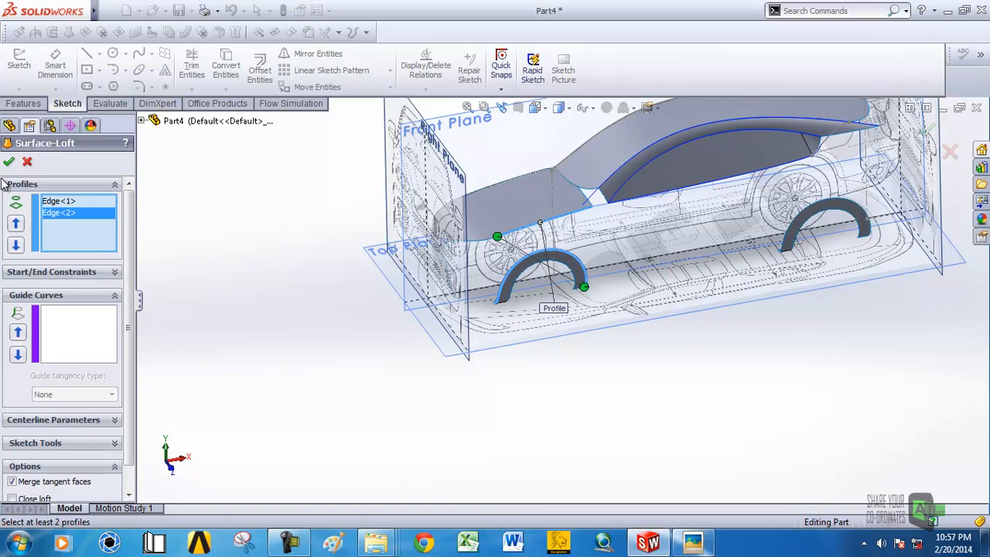
left_click(27, 162)
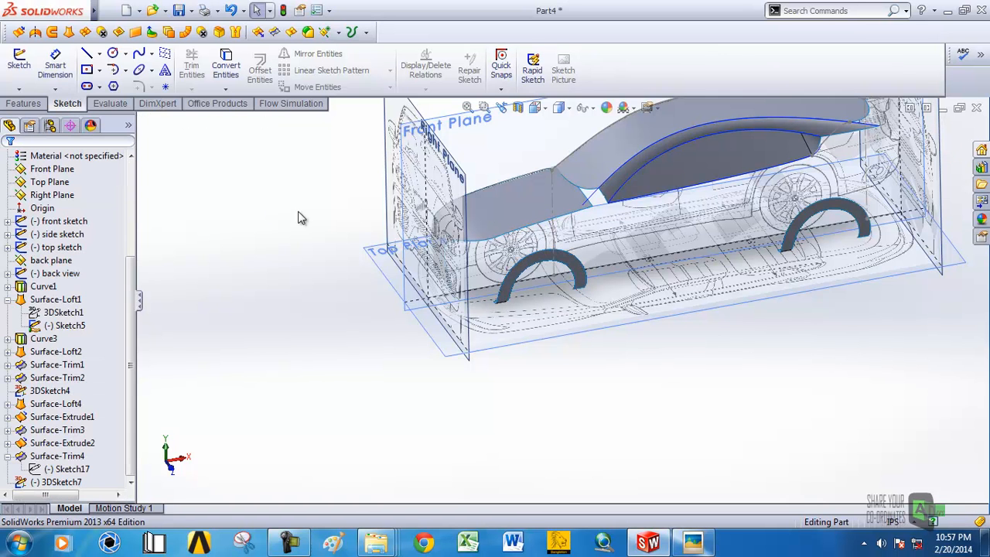
left_click(567, 262)
scroll(545, 241, "down", 4)
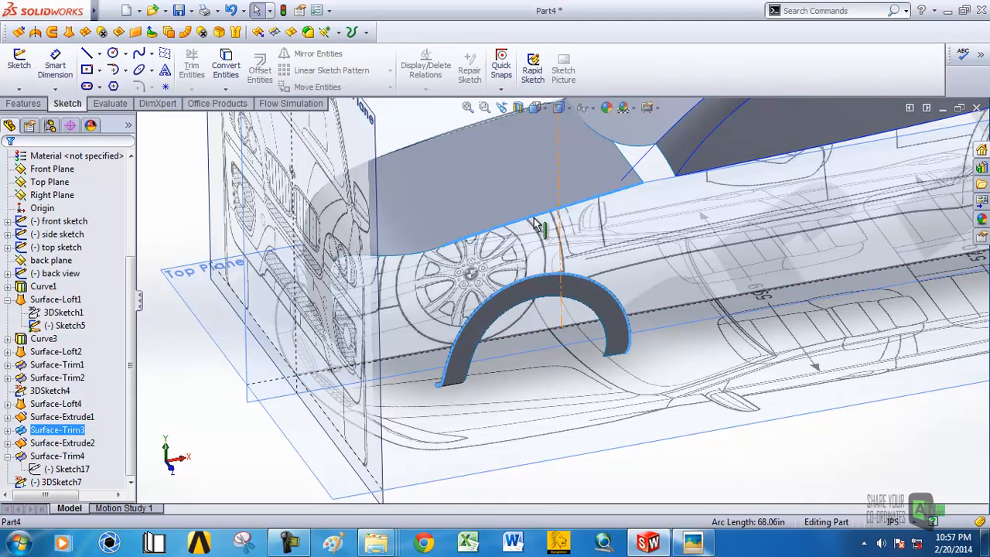
left_click(534, 217, "ctrl")
left_click(69, 32)
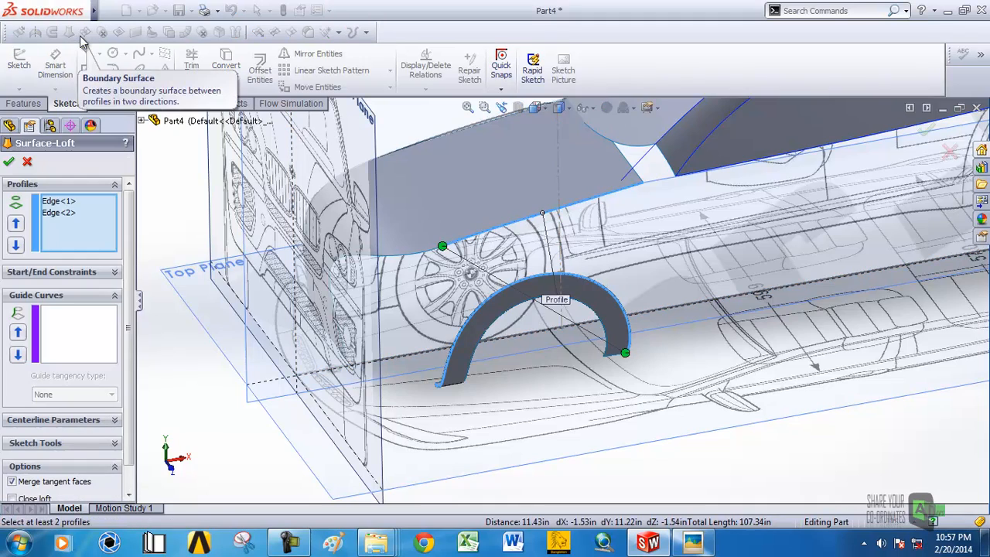
middle_click_drag(549, 260, 568, 274)
scroll(568, 274, "up", 4)
scroll(695, 279, "down", 2)
left_click(641, 277)
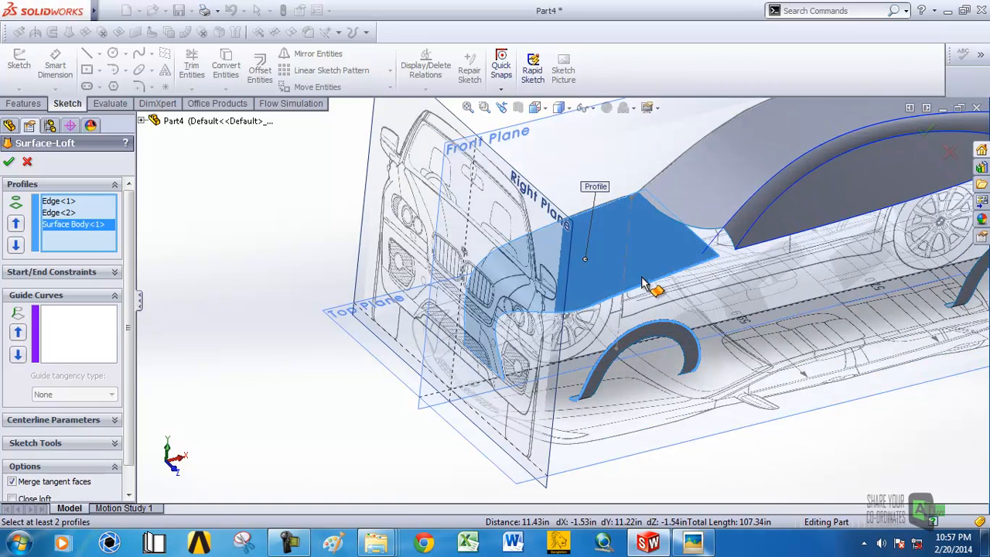
right_click(77, 226)
left_click(115, 245)
left_click(27, 160)
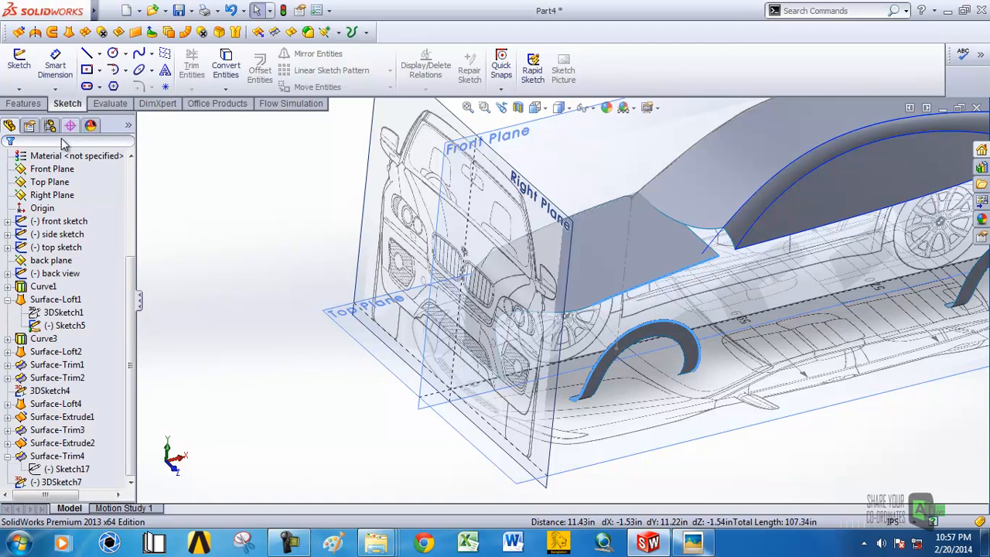
Create a boundary surface between the hood's straight side edge and the front wheel-arch band's outer edge, both with no tangency constraint.
left_click(78, 30)
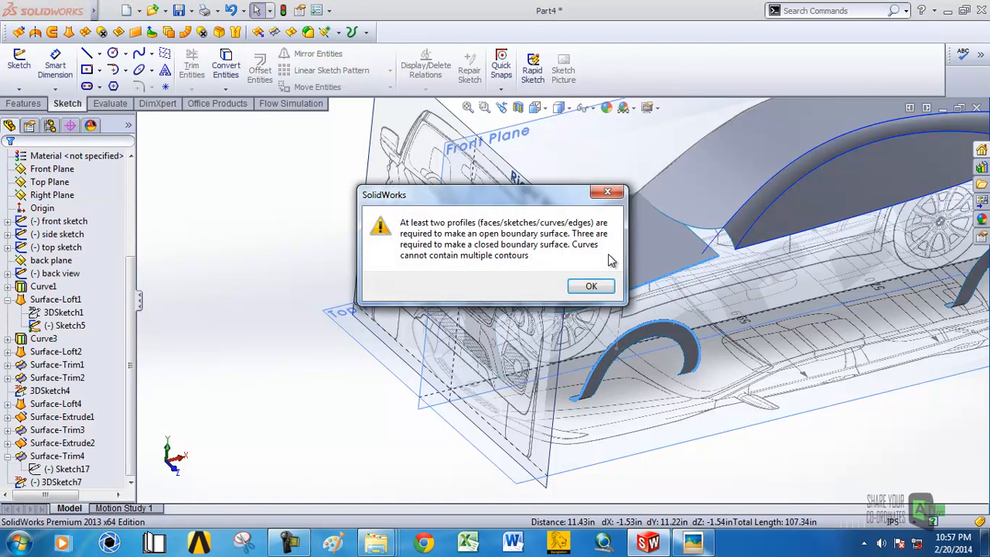
left_click(592, 284)
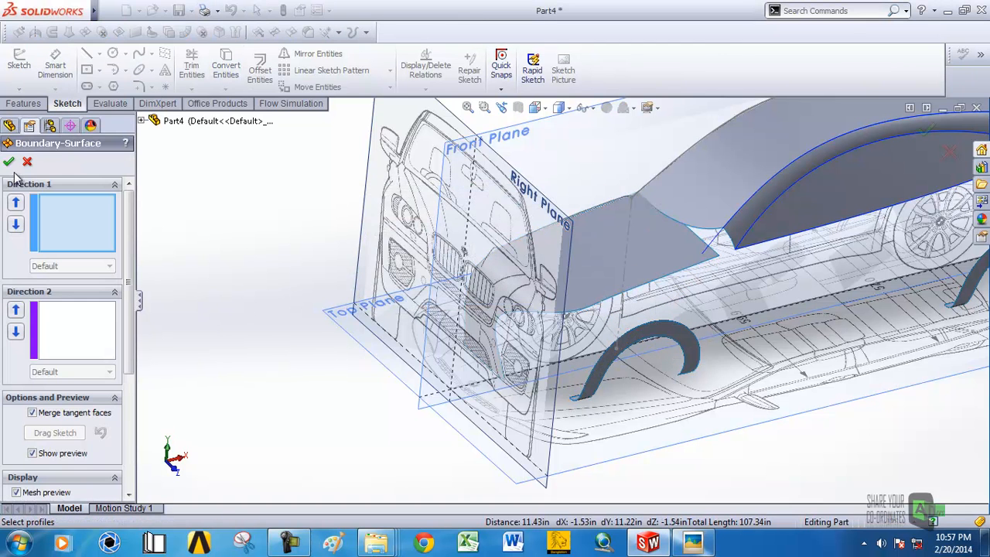
scroll(700, 350, "up", 3)
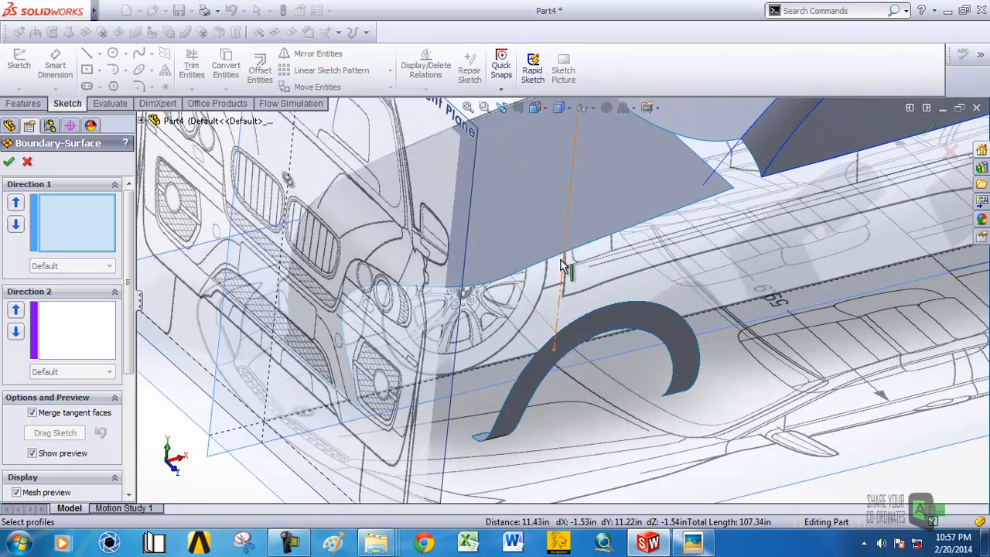
left_click(487, 289)
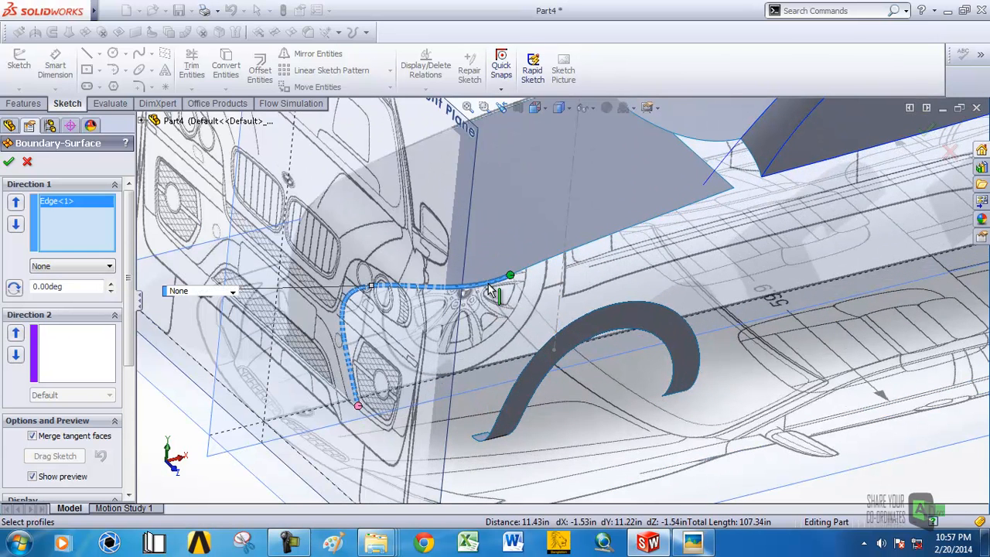
right_click(70, 205)
left_click(97, 221)
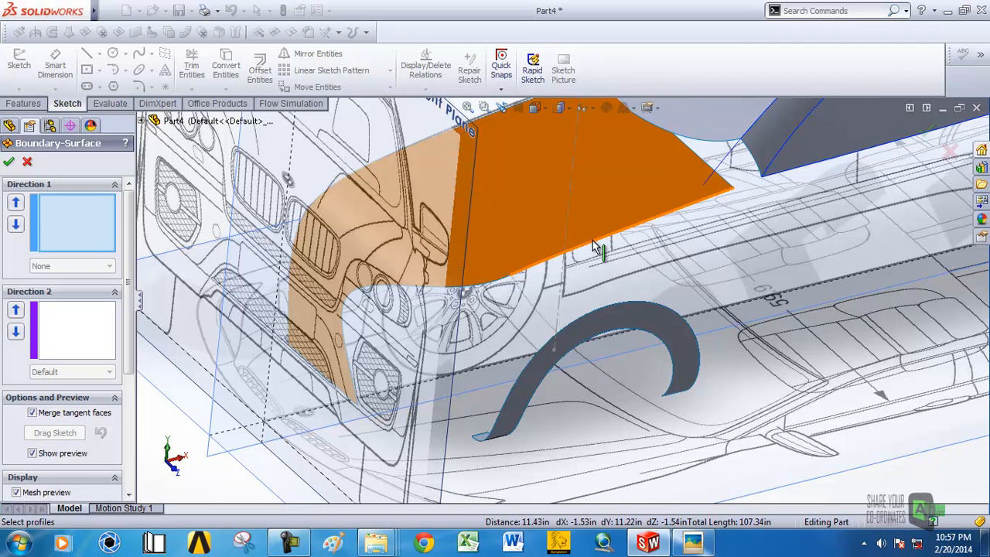
left_click(595, 246)
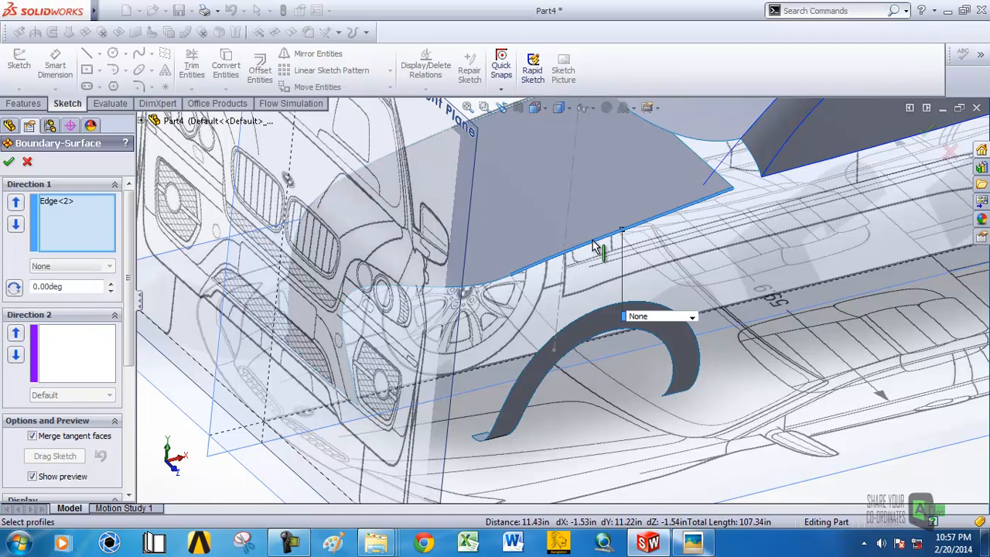
left_click(599, 315)
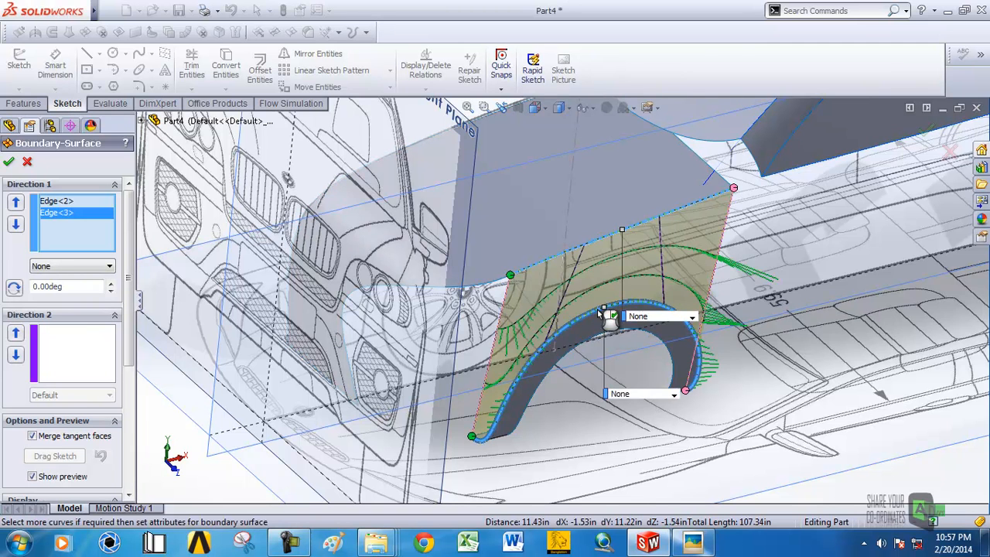
middle_click_drag(599, 315, 570, 318)
scroll(570, 317, "up", 3)
middle_click_drag(508, 283, 439, 308)
scroll(440, 308, "up", 2)
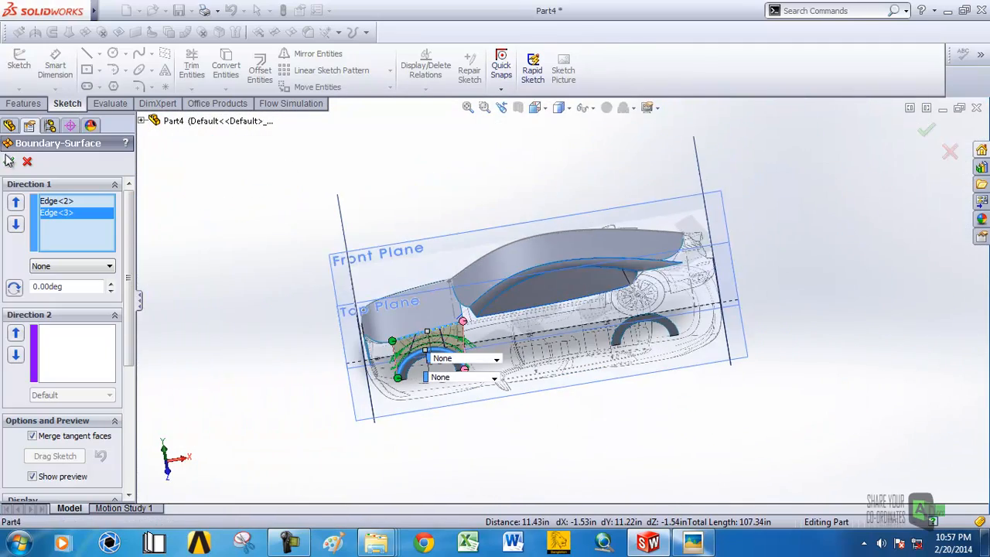
left_click(9, 161)
scroll(439, 336, "down", 4)
middle_click_drag(440, 335, 446, 297)
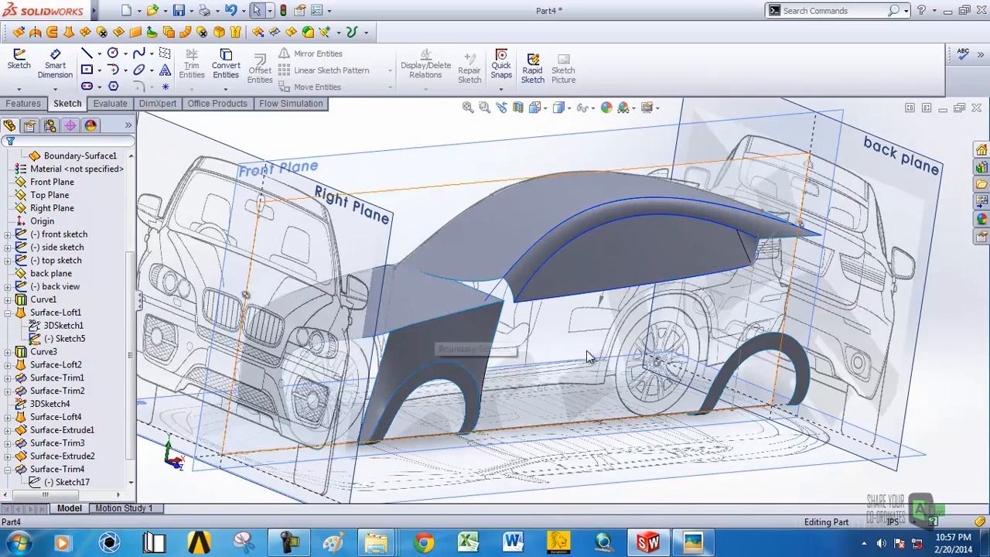
scroll(453, 342, "up", 5)
middle_click_drag(564, 353, 461, 355)
scroll(462, 355, "down", 3)
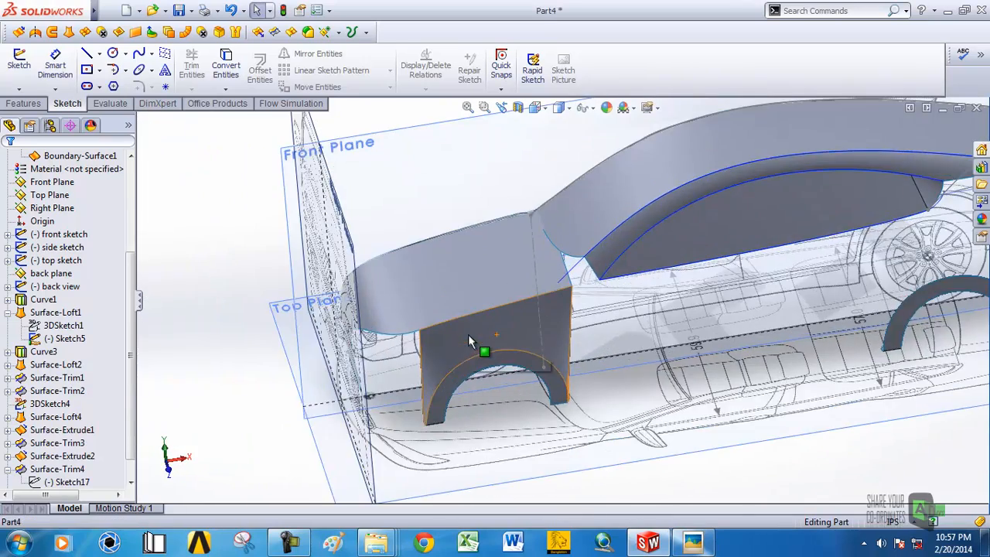
Knit the hood surface and the front fender surface together.
left_click(469, 334)
left_click(444, 289, "ctrl")
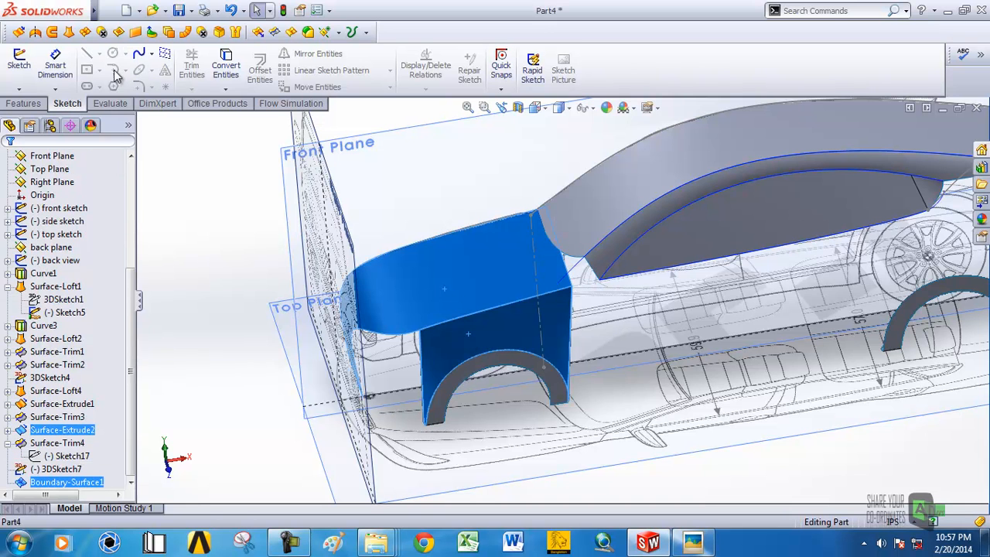
left_click(236, 34)
left_click(8, 161)
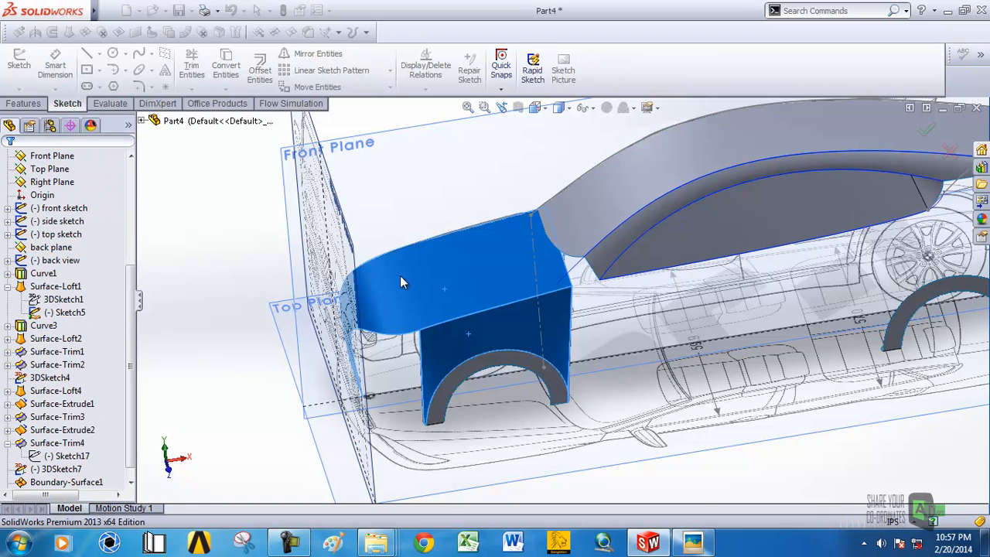
Try to fillet the edge between the hood and the front fender with a 5 in radius and tangent propagation.
left_click(492, 313)
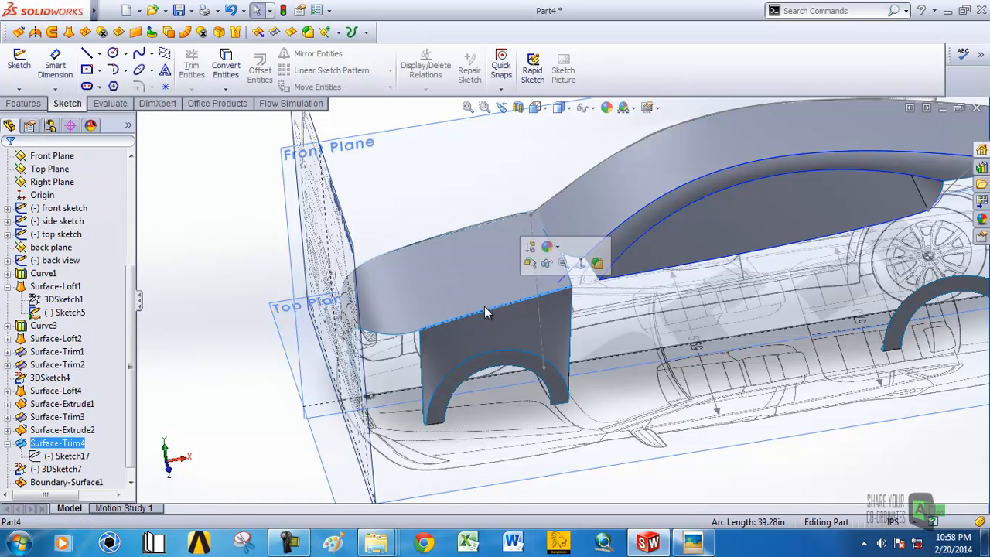
left_click(307, 32)
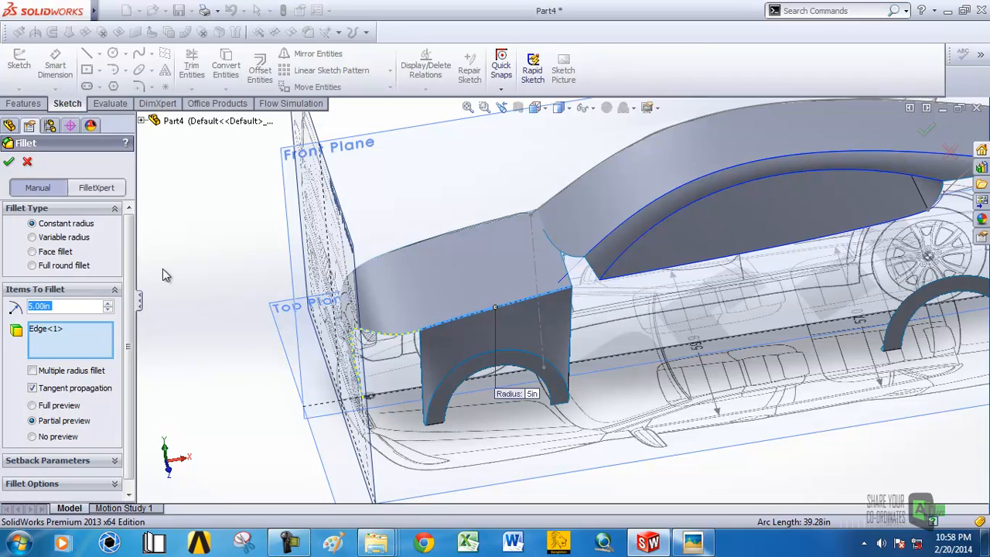
scroll(448, 285, "down", 5)
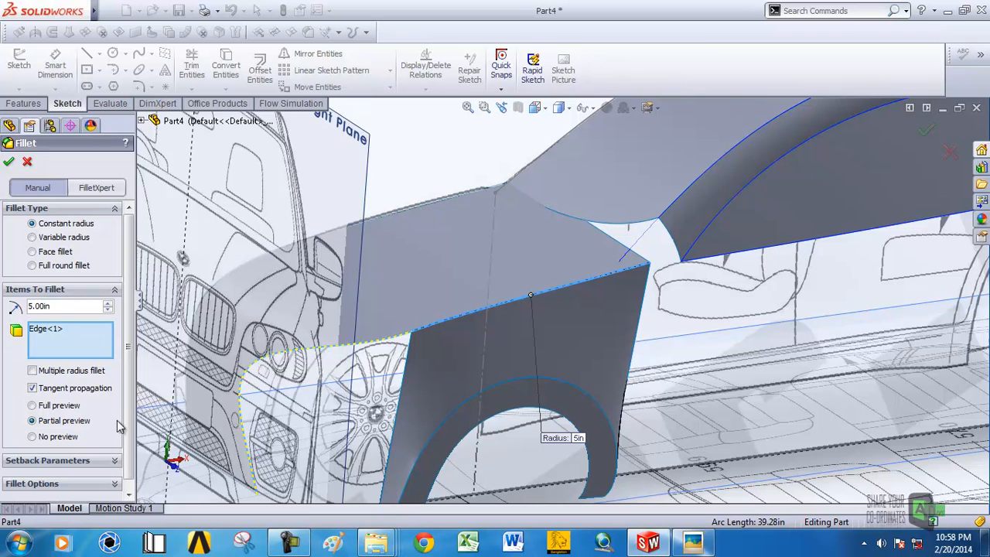
left_click(9, 164)
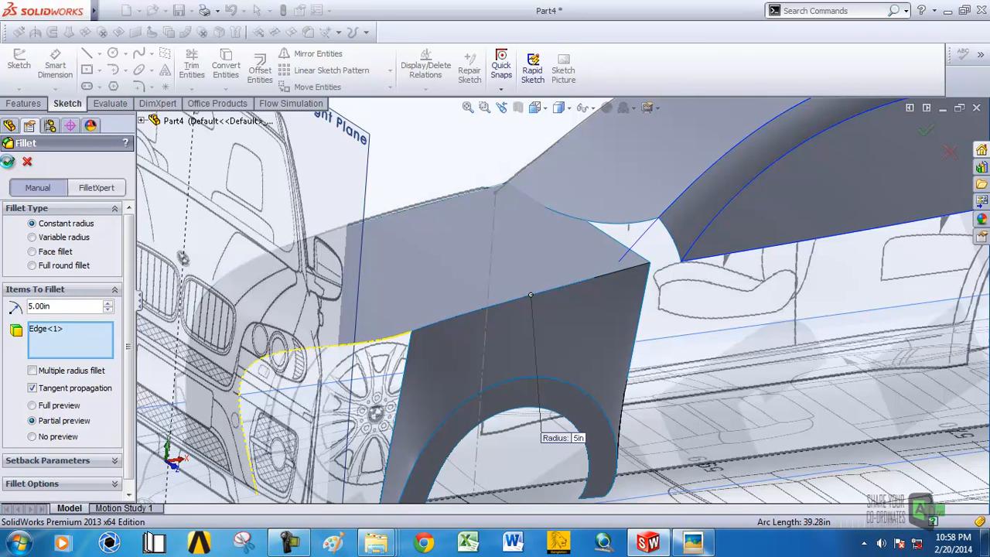
left_click(27, 163)
scroll(477, 298, "up", 5)
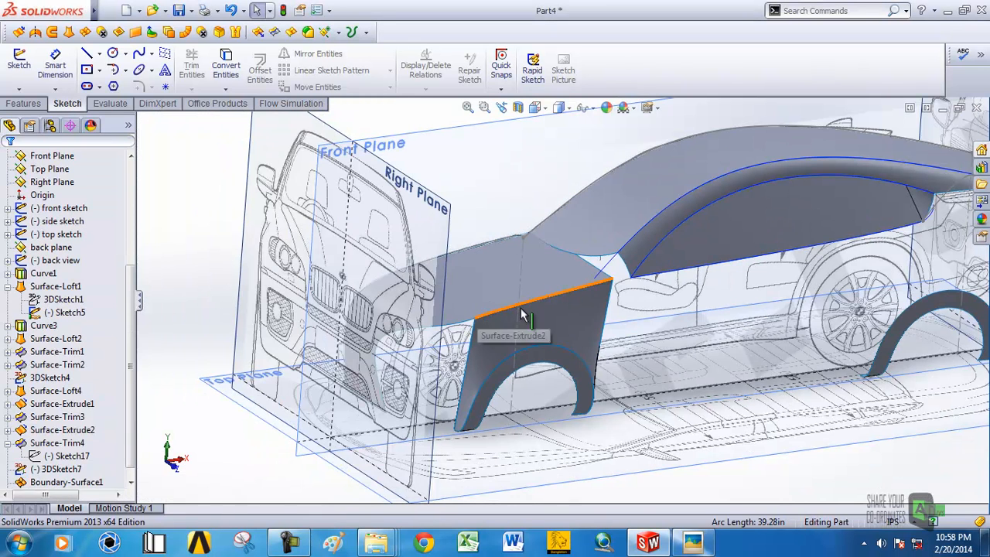
left_click(539, 317)
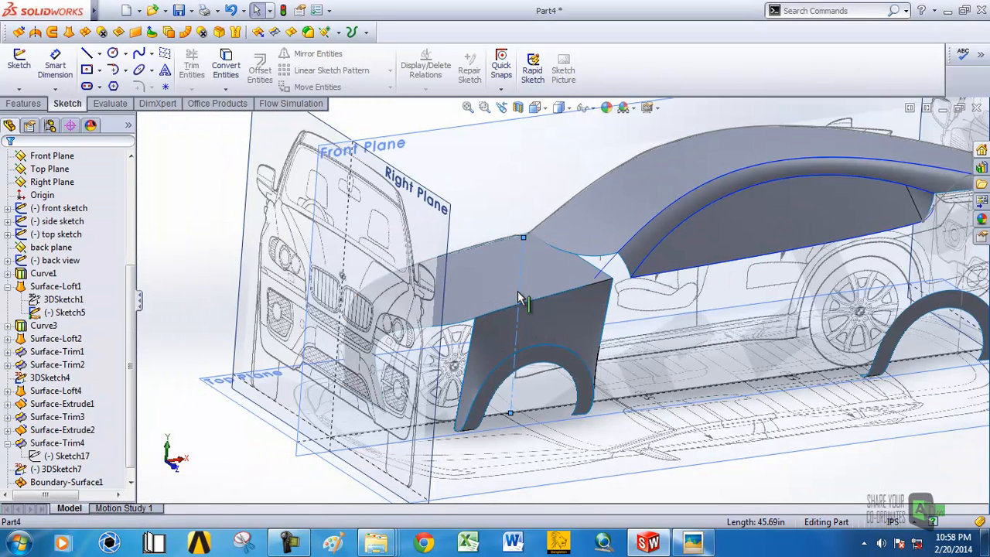
left_click(512, 295)
left_click(200, 266)
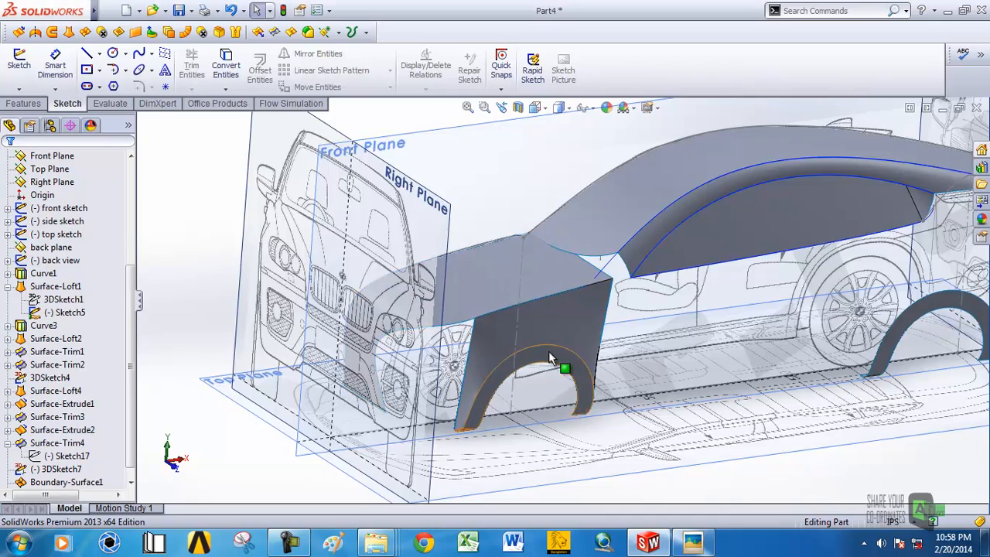
scroll(541, 355, "down", 5)
scroll(509, 323, "up", 5)
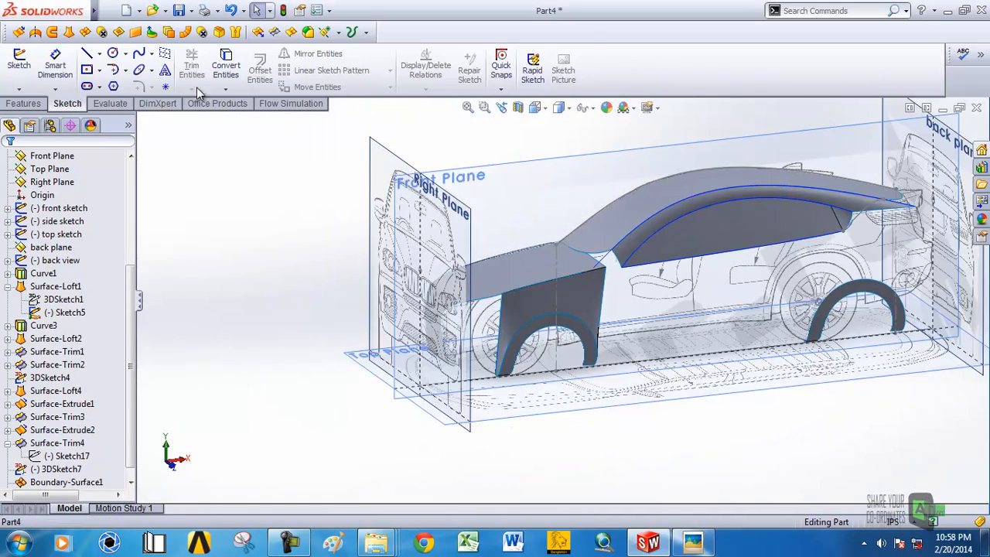
Try to apply a 4 in fillet to the edge where the hood meets the front fender.
left_click(307, 32)
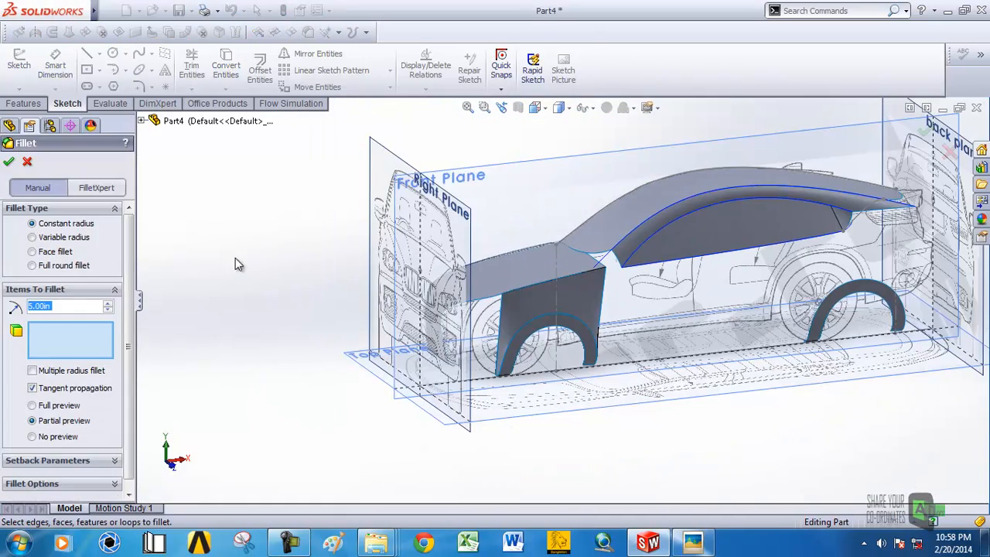
type("4")
key("Return")
left_click(539, 291)
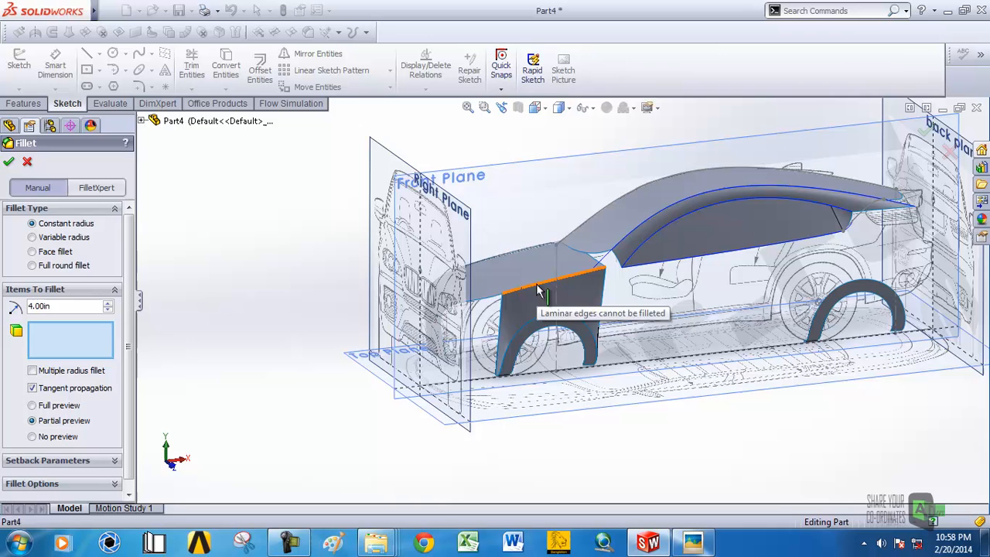
left_click(32, 237)
left_click(27, 163)
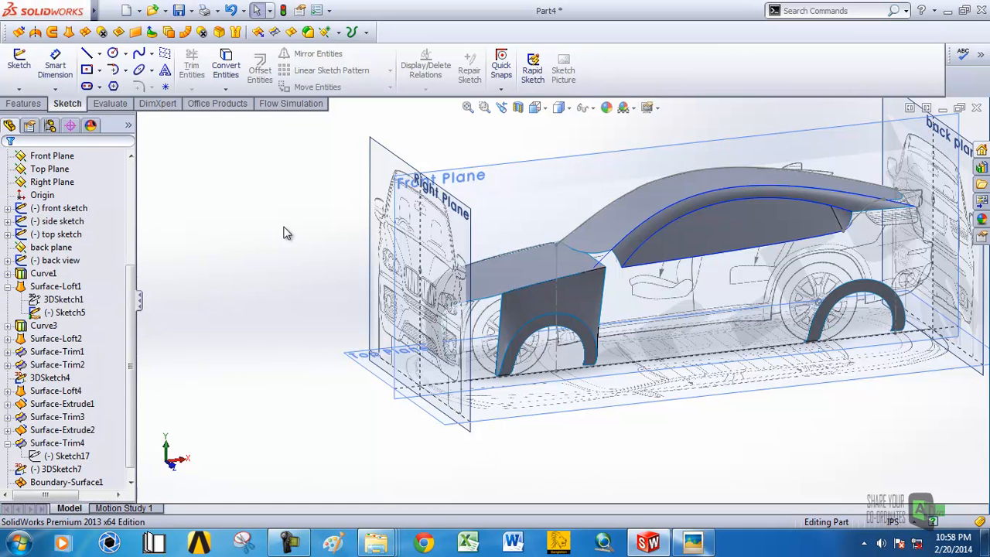
Start a constant-radius fillet on the hood-to-fender edge with tangent propagation turned off.
scroll(231, 247, "up", 5)
scroll(665, 258, "down", 10)
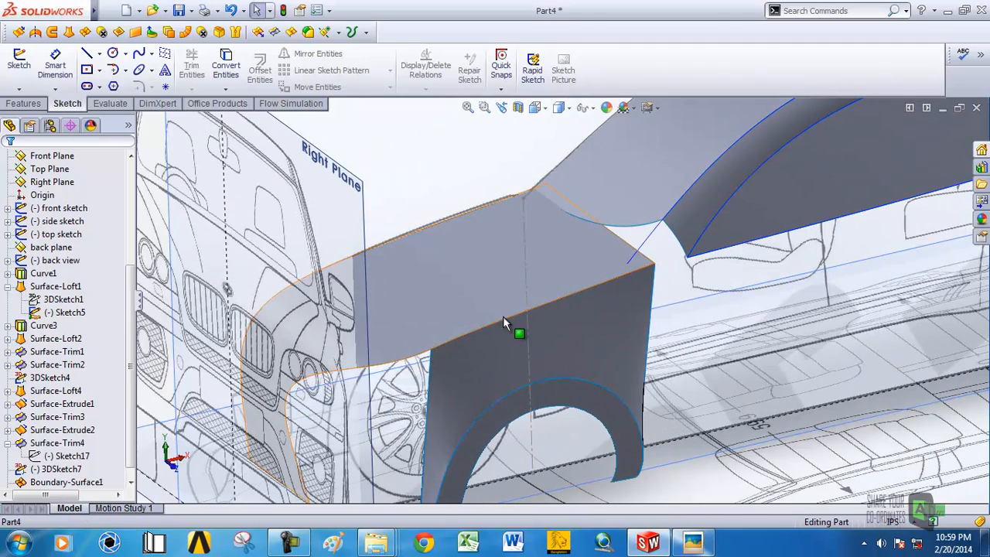
left_click(309, 33)
key("f")
left_click(537, 308)
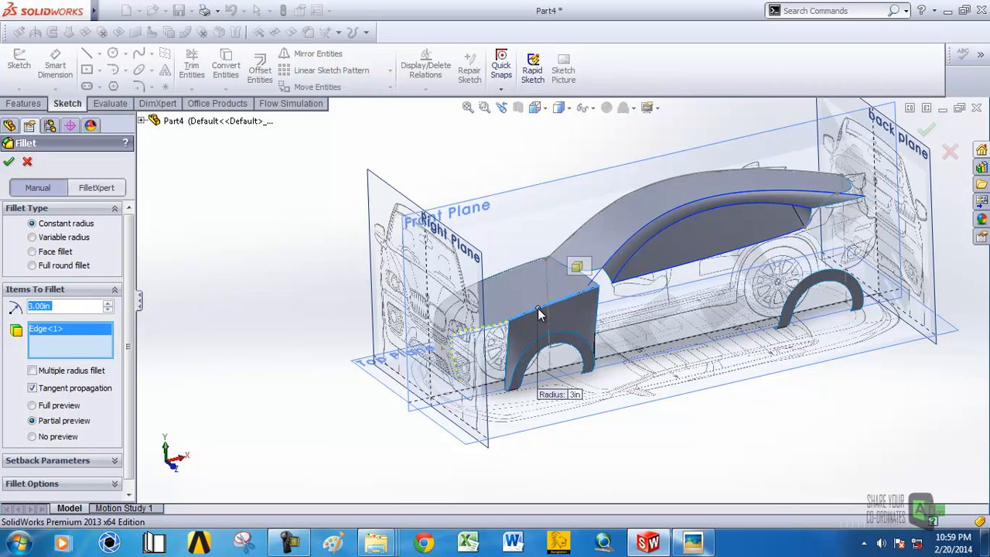
left_click(31, 387)
scroll(557, 318, "down", 5)
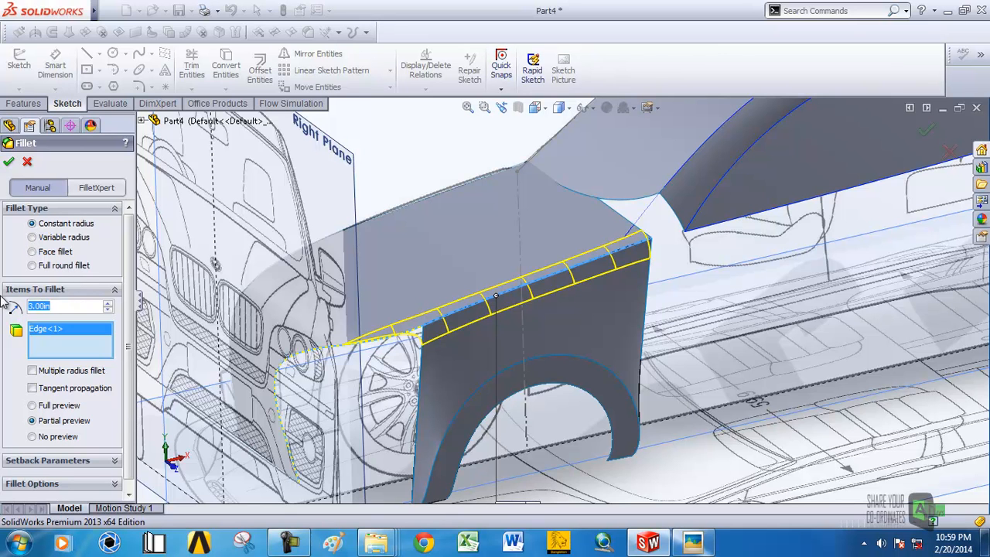
Try fillet radii of 8, 5 and 6 in on the hood-to-fender edge.
type("8")
scroll(544, 222, "up", 5)
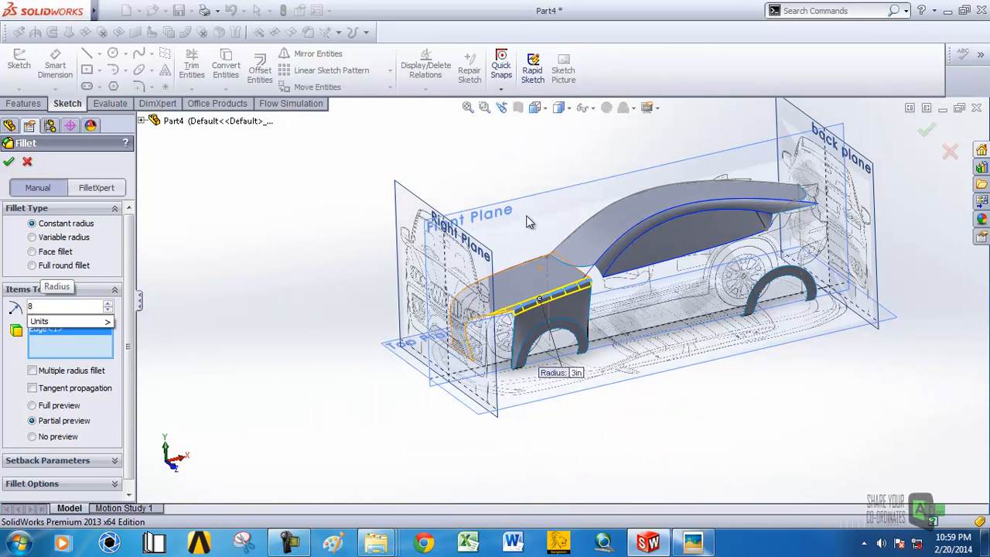
key("Return")
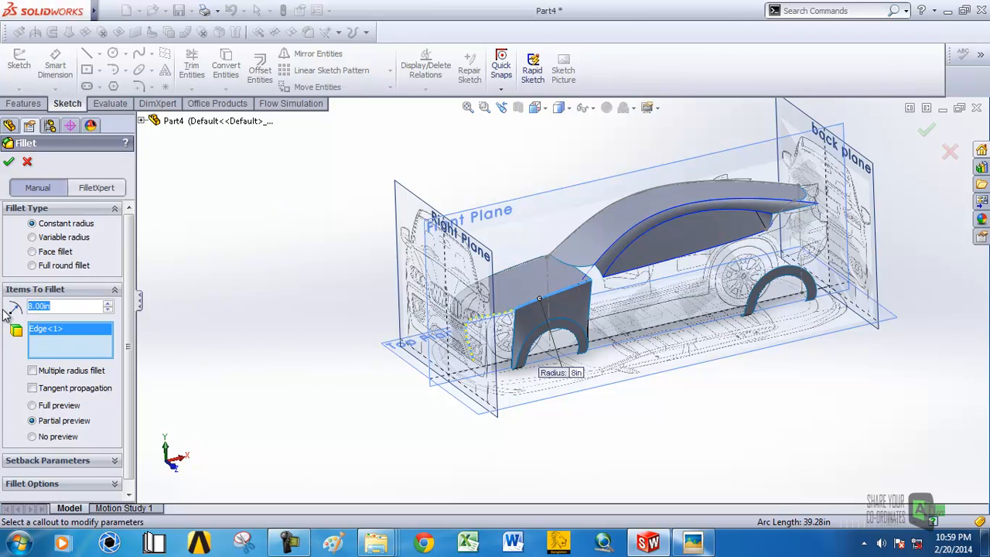
type("5")
key("Return")
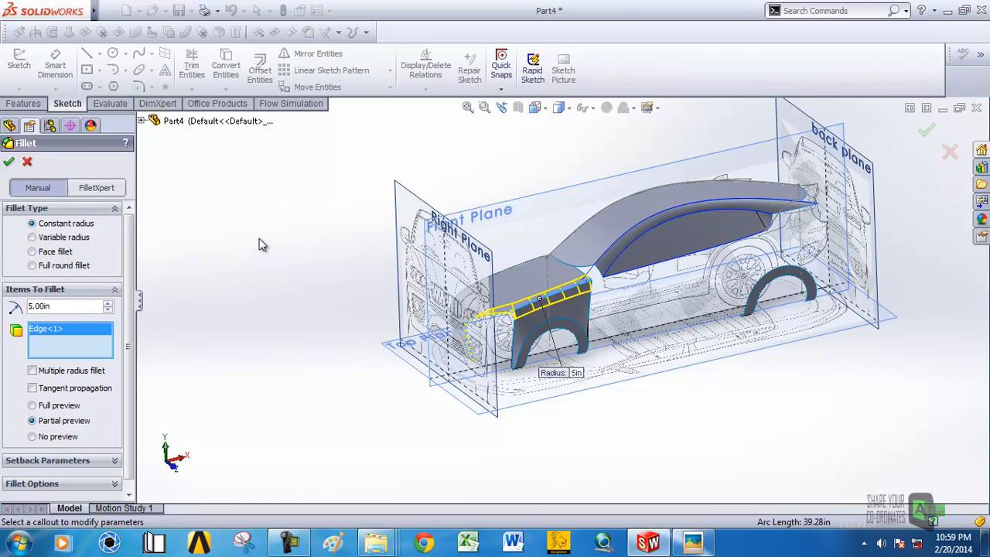
type("6")
key("Return")
middle_click_drag(542, 317, 558, 238)
left_click(8, 162)
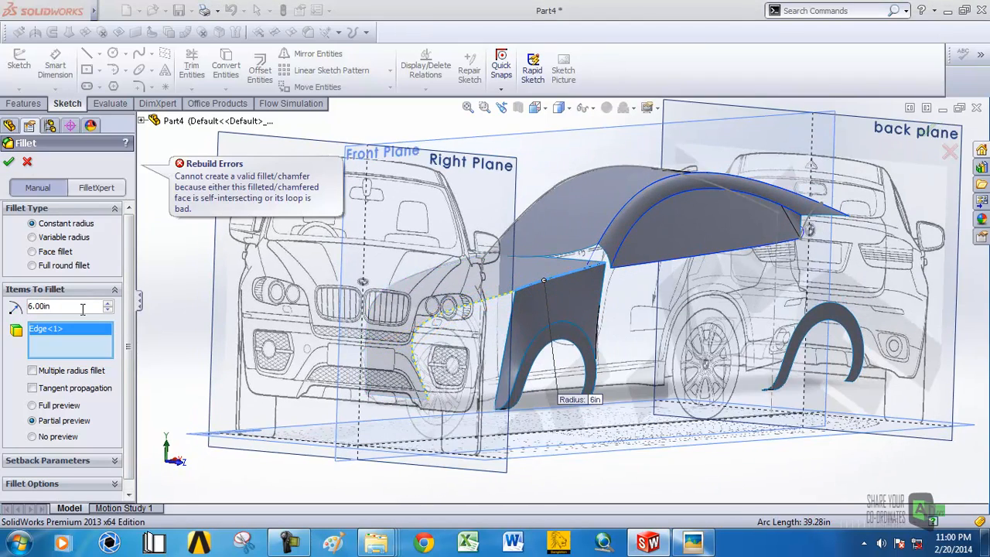
Set the hood-to-fender fillet radius to 5 in and create the fillet.
double_click(82, 307)
type("5")
key("Return")
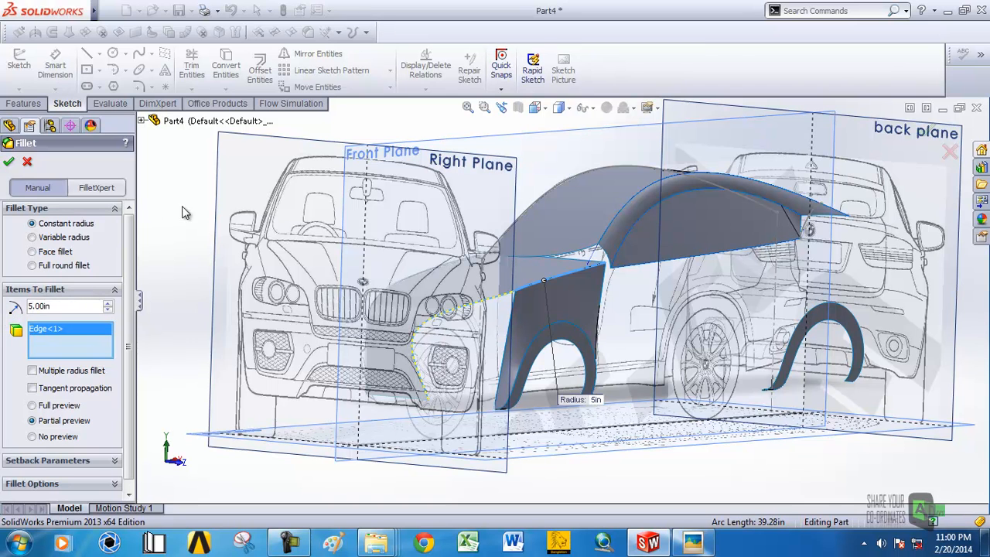
left_click(8, 164)
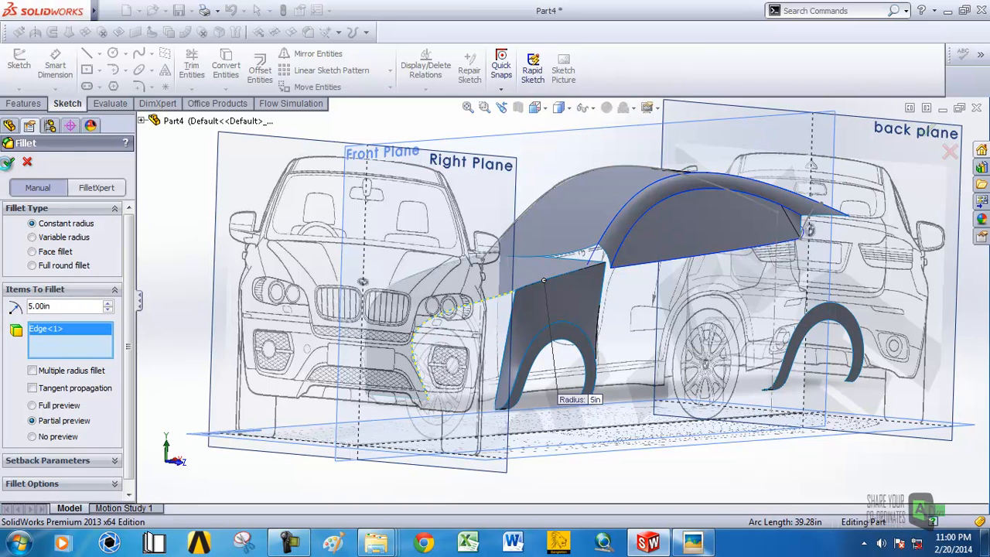
Hide the sharp-cornered fender surface that overlaps the filleted hood and fender.
scroll(559, 290, "down", 4)
mouse_move(559, 289)
middle_mouse_down()
mouse_move(519, 295)
mouse_move(511, 500)
mouse_move(526, 256)
mouse_move(449, 228)
mouse_move(360, 371)
mouse_move(410, 296)
mouse_move(502, 255)
middle_mouse_up()
left_click(522, 247)
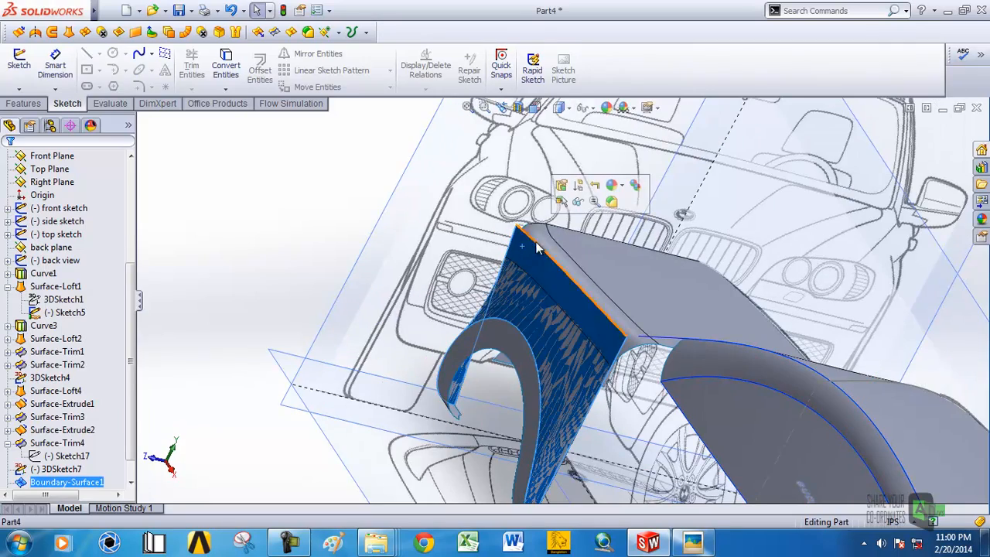
left_click(579, 207)
Examine the filleted hood, front fender and neighbouring side window surfaces from several angles.
mouse_move(553, 223)
middle_mouse_down()
mouse_move(508, 291)
mouse_move(559, 260)
mouse_move(619, 270)
mouse_move(653, 316)
mouse_move(570, 302)
mouse_move(530, 364)
mouse_move(569, 335)
mouse_move(573, 368)
mouse_move(563, 322)
mouse_move(541, 333)
mouse_move(597, 340)
mouse_move(595, 296)
mouse_move(572, 349)
mouse_move(582, 345)
mouse_move(569, 261)
mouse_move(557, 280)
mouse_move(580, 260)
mouse_move(572, 224)
mouse_move(588, 217)
mouse_move(575, 210)
mouse_move(575, 242)
mouse_move(592, 283)
mouse_move(583, 261)
mouse_move(603, 281)
mouse_move(564, 312)
mouse_move(559, 285)
mouse_move(567, 283)
mouse_move(565, 294)
mouse_move(546, 299)
mouse_move(554, 338)
mouse_move(515, 353)
mouse_move(503, 347)
mouse_move(509, 375)
mouse_move(555, 380)
mouse_move(562, 454)
middle_mouse_up()
scroll(594, 296, "up", 4)
scroll(537, 352, "down", 3)
scroll(537, 351, "up", 3)
scroll(526, 367, "up", 5)
scroll(541, 336, "down", 8)
scroll(506, 334, "up", 3)
middle_click_drag(506, 334, 568, 337)
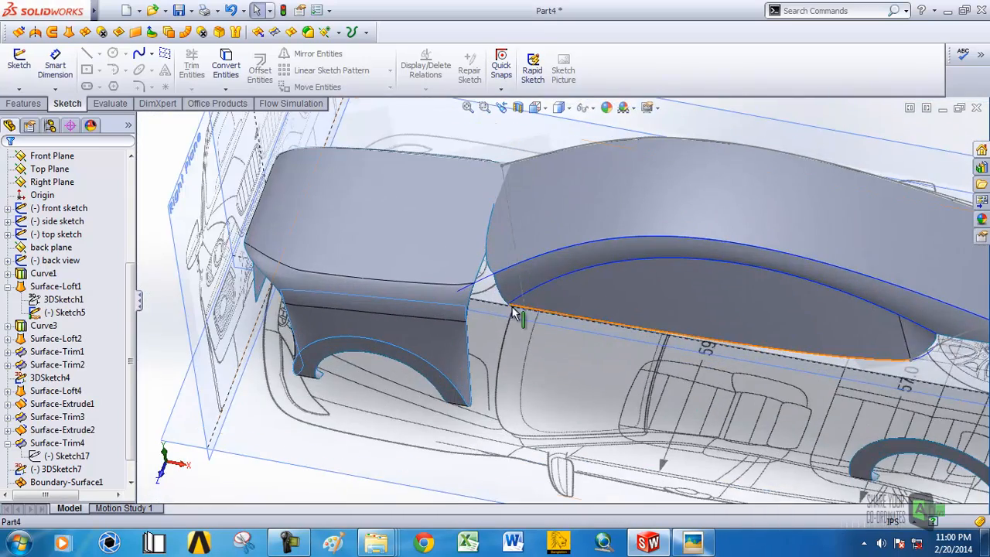
scroll(509, 305, "down", 3)
mouse_move(520, 291)
middle_mouse_down()
mouse_move(557, 232)
mouse_move(593, 214)
mouse_move(550, 247)
mouse_move(525, 160)
mouse_move(532, 136)
mouse_move(542, 202)
middle_mouse_up()
scroll(366, 141, "up", 4)
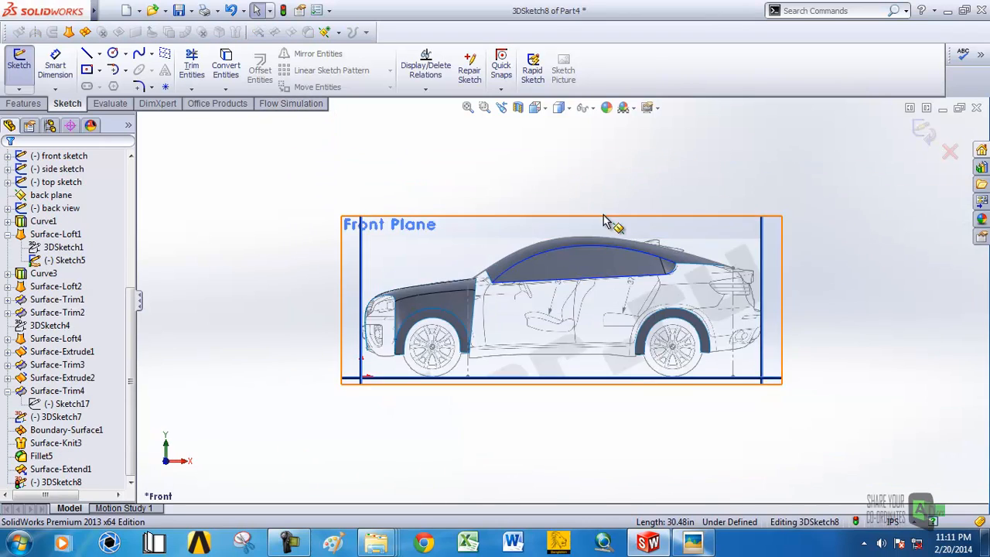
Sketch a 3D spline from the side window's lower rear corner to the rear tip of the curved roof-side surface.
scroll(637, 290, "down", 5)
middle_click_drag(637, 289, 520, 302)
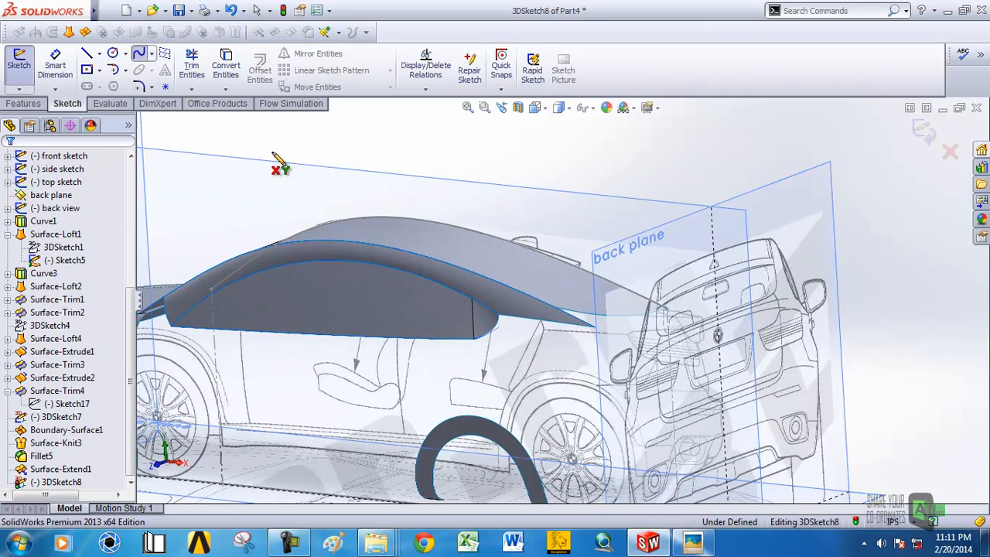
left_click(139, 54)
scroll(499, 344, "up", 3)
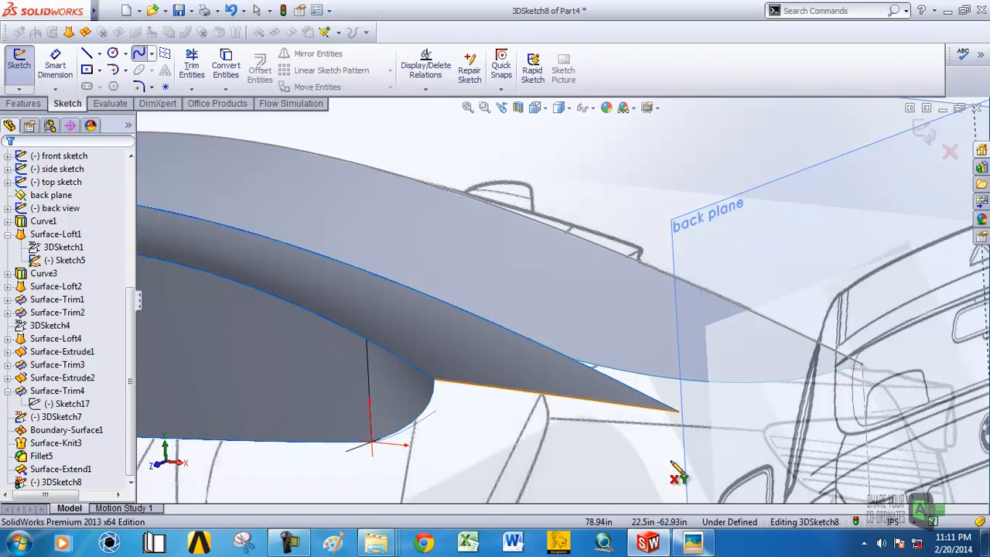
left_click(679, 411)
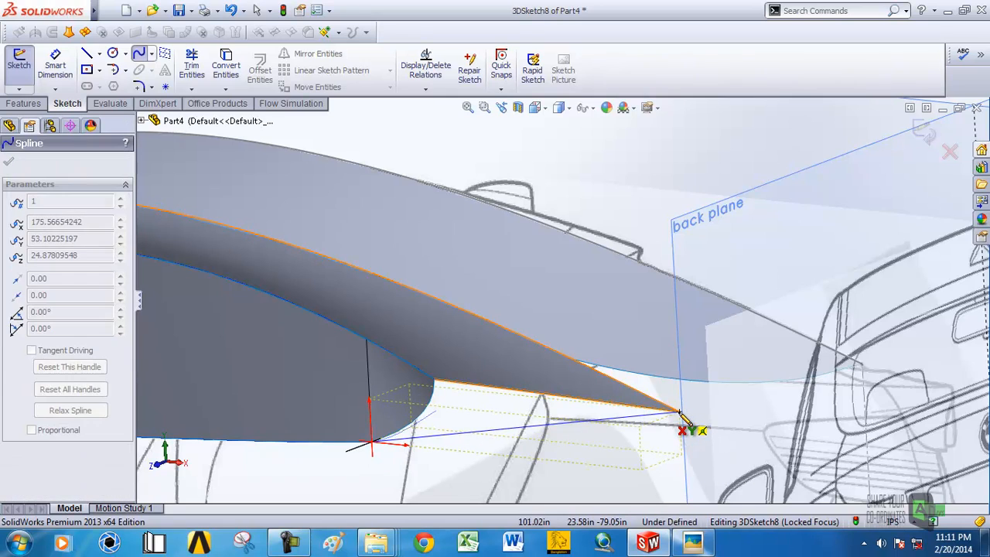
scroll(681, 412, "up", 4)
middle_click_drag(681, 414, 719, 442)
scroll(621, 357, "down", 8)
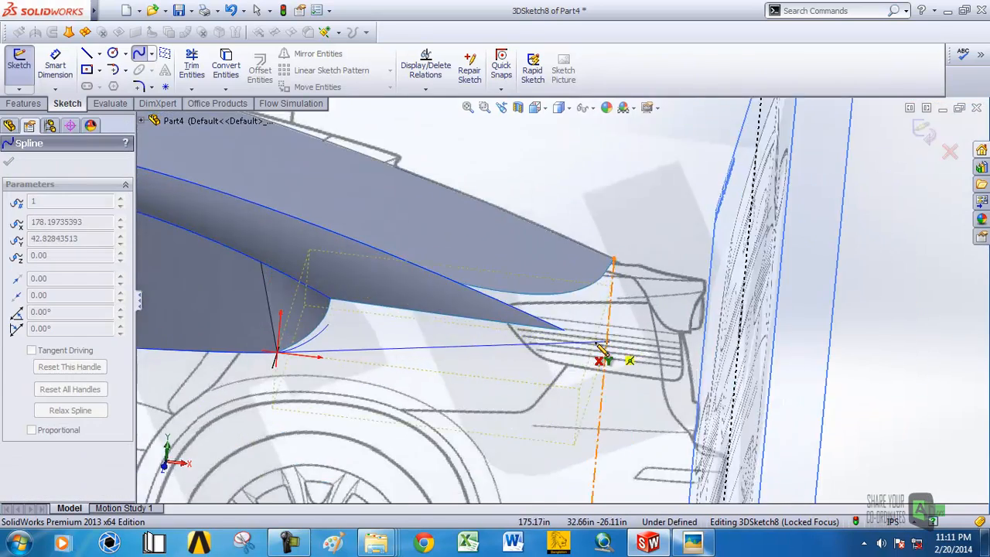
right_click(562, 324)
left_click(607, 242)
Examine the new spline's course below the rear end of the roof-side surface from several angles.
scroll(442, 286, "up", 3)
scroll(445, 309, "down", 5)
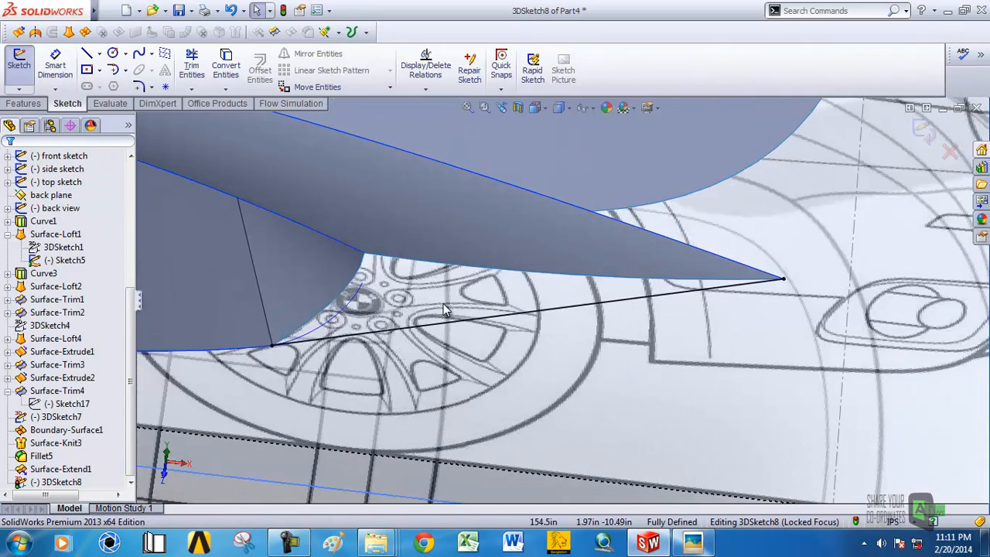
left_click(442, 324)
middle_click_drag(470, 322, 498, 336)
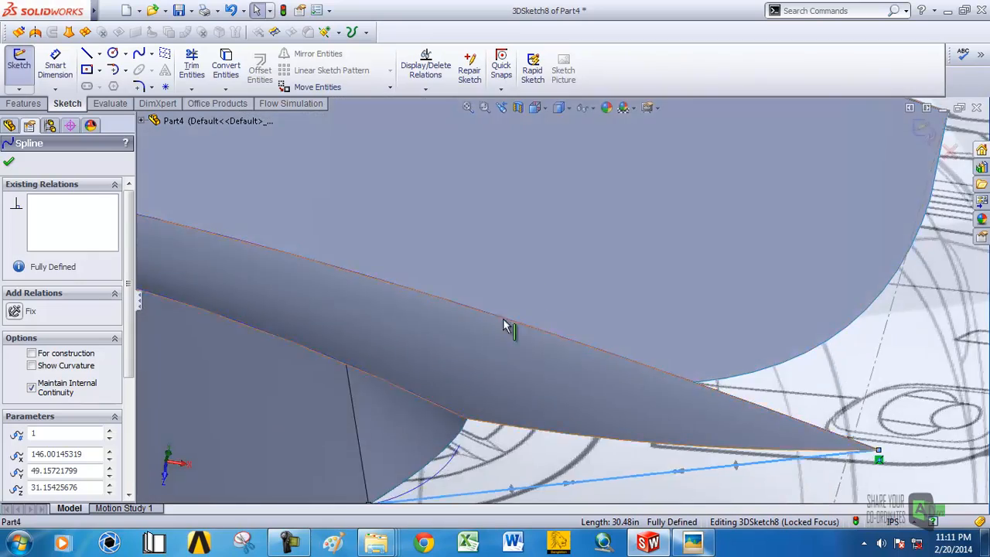
scroll(499, 334, "up", 5)
left_click(535, 108)
left_click(625, 304)
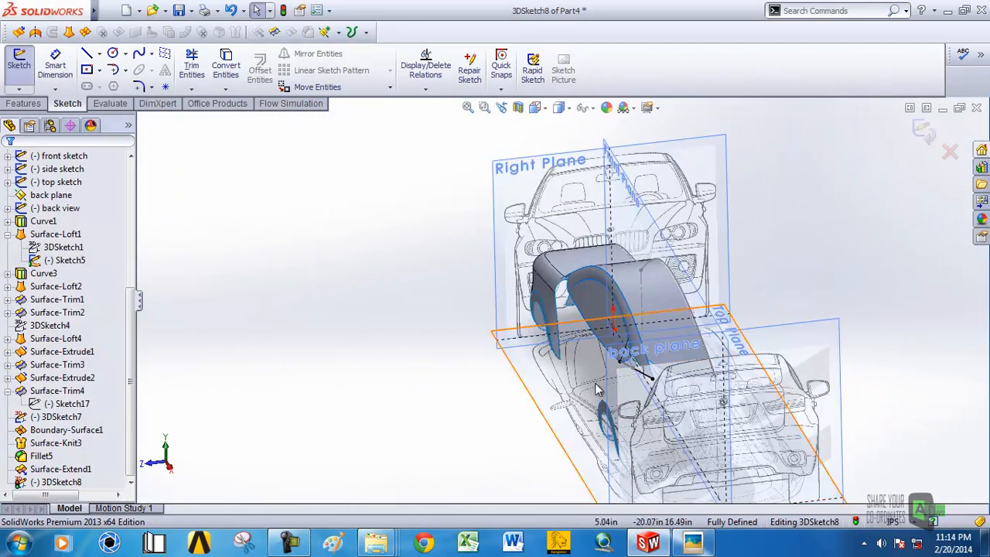
Try to bend the 3D spline below the rear end of the roof-side surface by moving its middle.
scroll(479, 358, "down", 5)
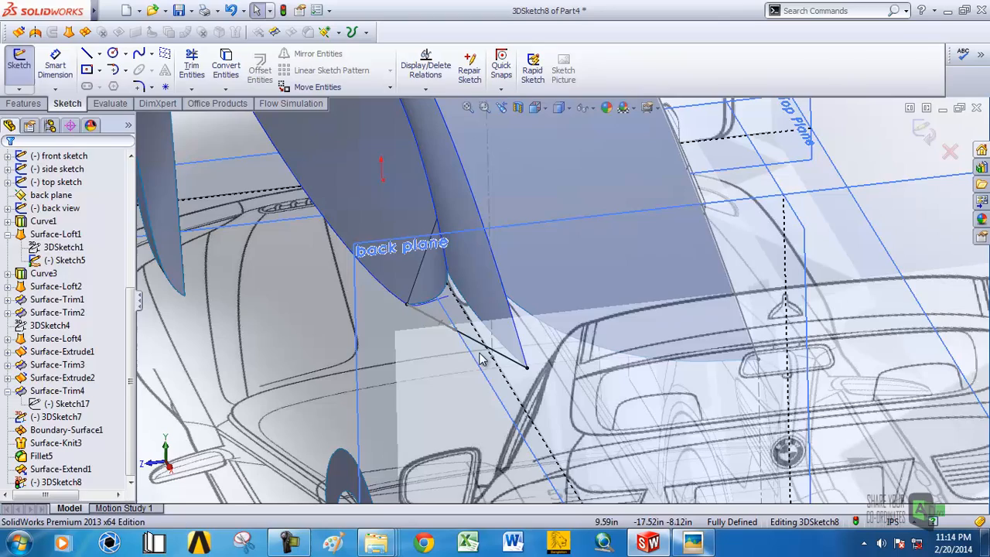
left_click(482, 345)
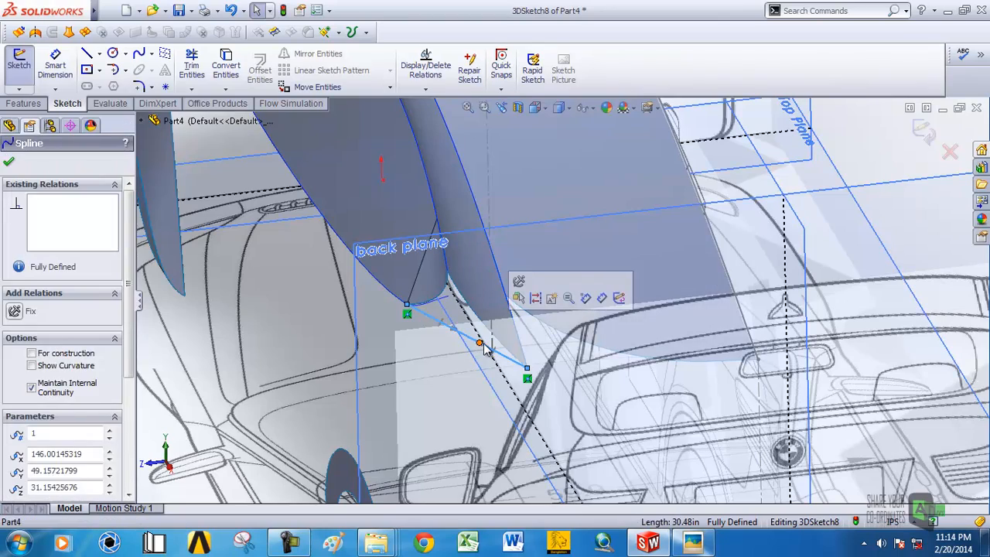
left_click_drag(481, 343, 489, 342)
scroll(506, 342, "up", 3)
middle_click_drag(508, 342, 623, 317)
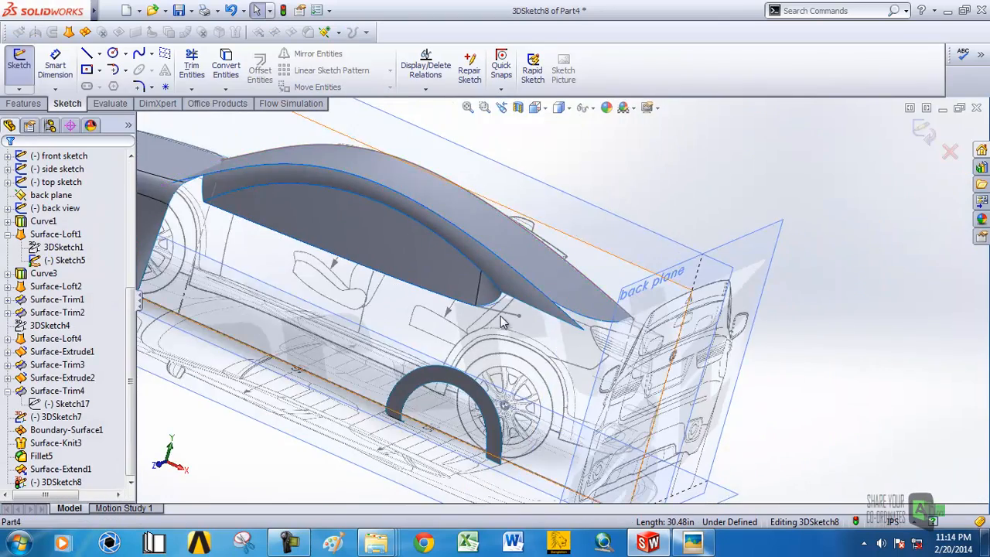
scroll(497, 323, "down", 5)
scroll(503, 291, "up", 2)
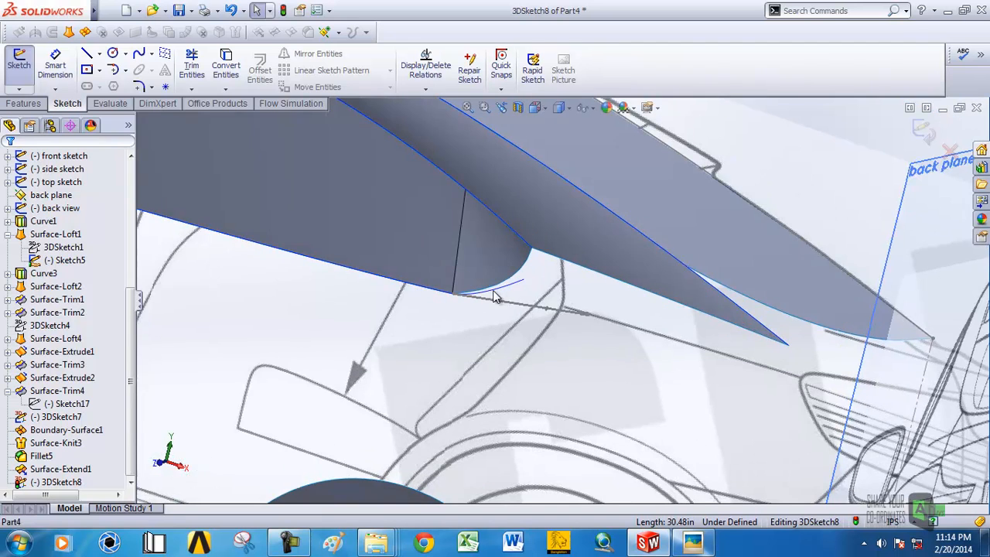
Redraw the 3D spline from the side window's lower rear corner to the rear tip of the curved roof-side surface.
left_click(108, 10)
left_click(694, 82)
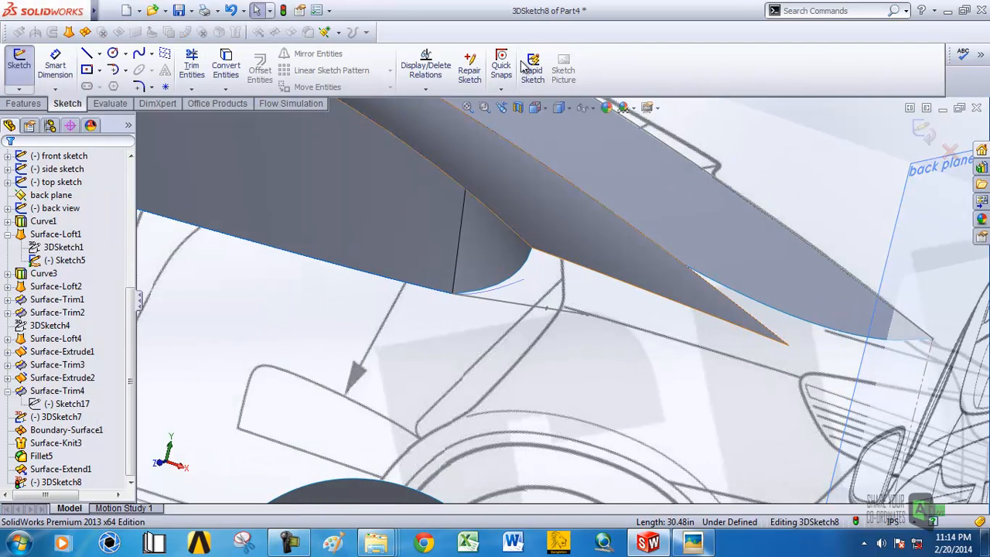
left_click(143, 54)
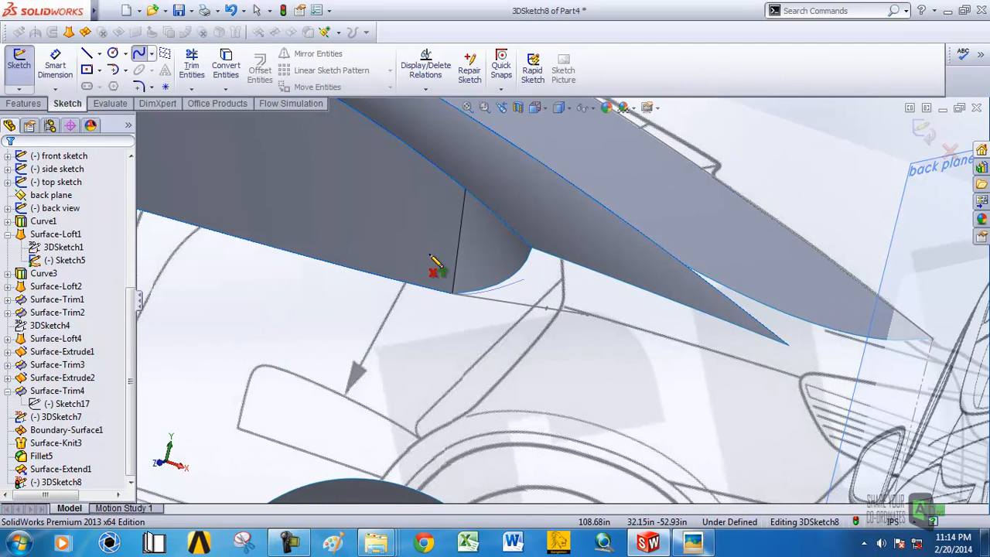
left_click(453, 295)
left_click(789, 345)
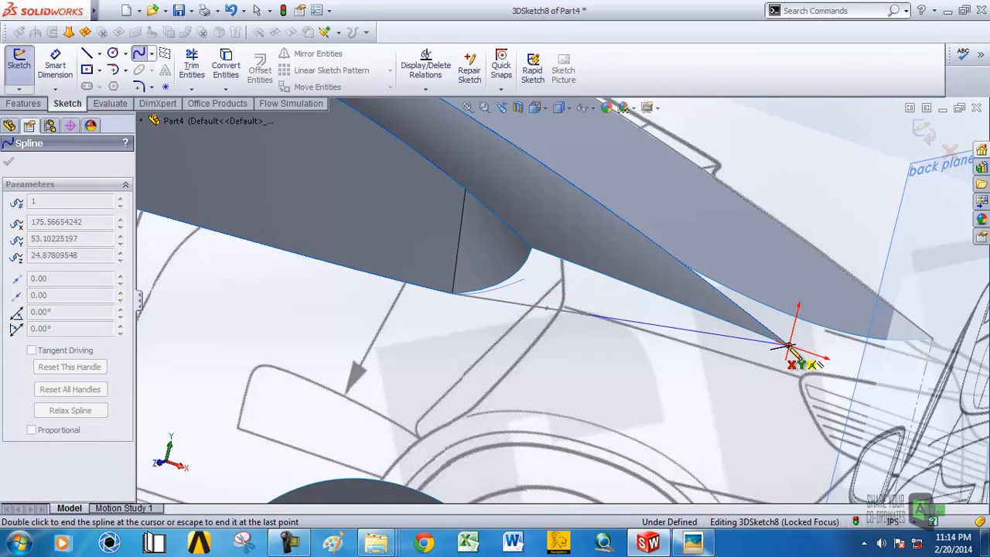
right_click(788, 346)
left_click(812, 238)
Reshape the spline in the right view with its tangent handle at the side window's corner so it bows downward.
middle_click_drag(657, 272, 559, 330)
scroll(560, 301, "up", 5)
left_click(537, 107)
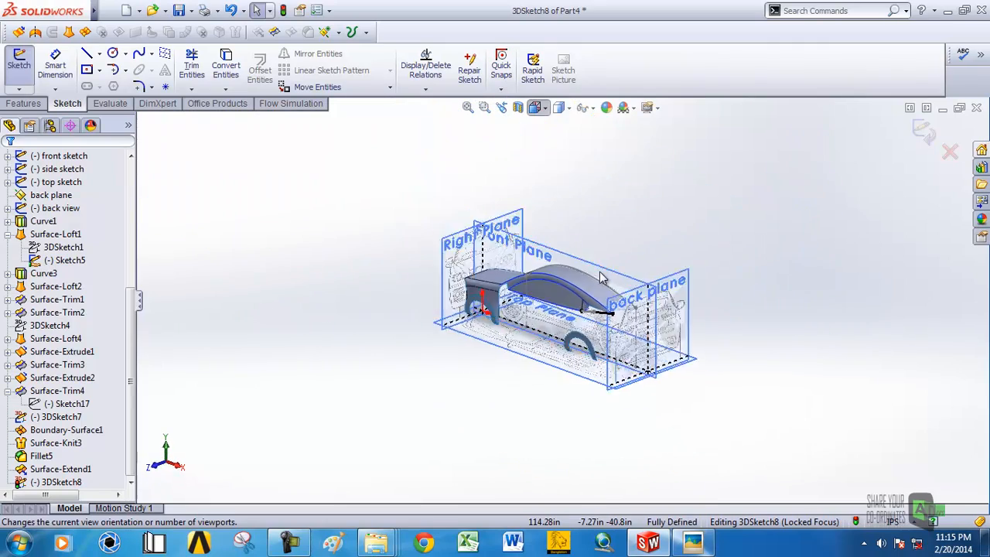
left_click(598, 126)
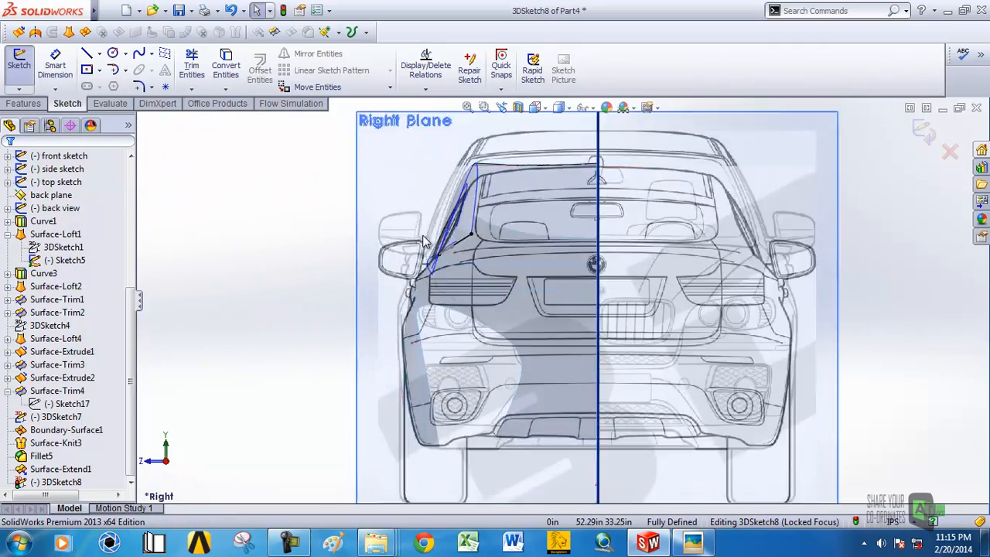
scroll(423, 242, "down", 6)
left_click(492, 259)
left_click_drag(460, 279, 454, 269)
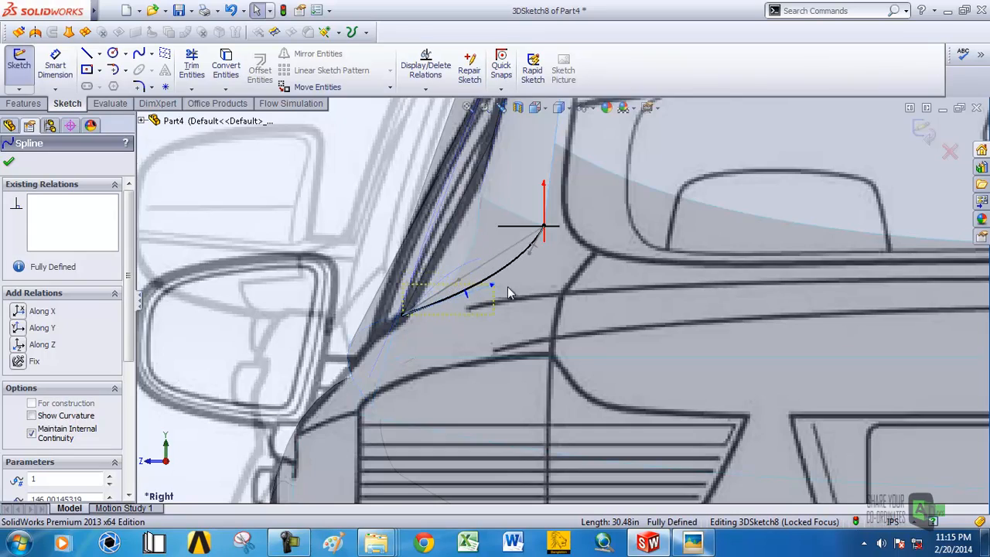
scroll(586, 277, "up", 6)
middle_click_drag(598, 261, 770, 318)
scroll(780, 344, "up", 4)
scroll(785, 354, "down", 6)
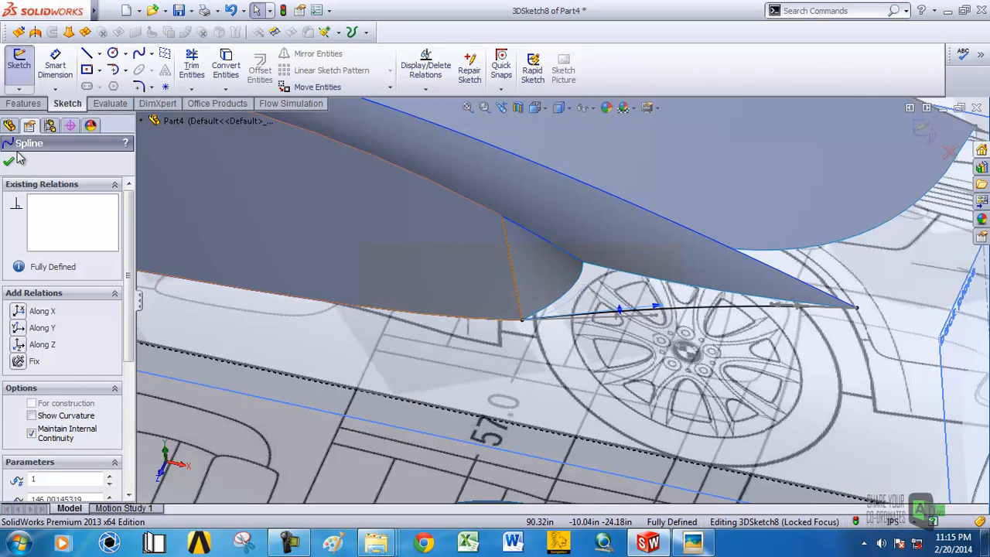
left_click(14, 160)
Loft a surface from the roof-side surface's lower rear edge to the 3D spline, using the side window's curved rear edge as guide curve.
left_click(19, 89)
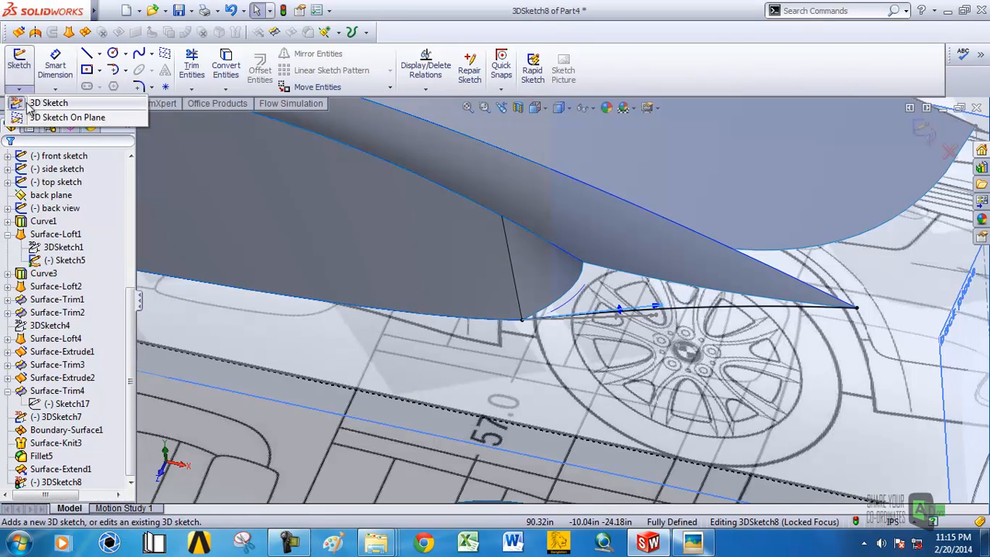
left_click(39, 102)
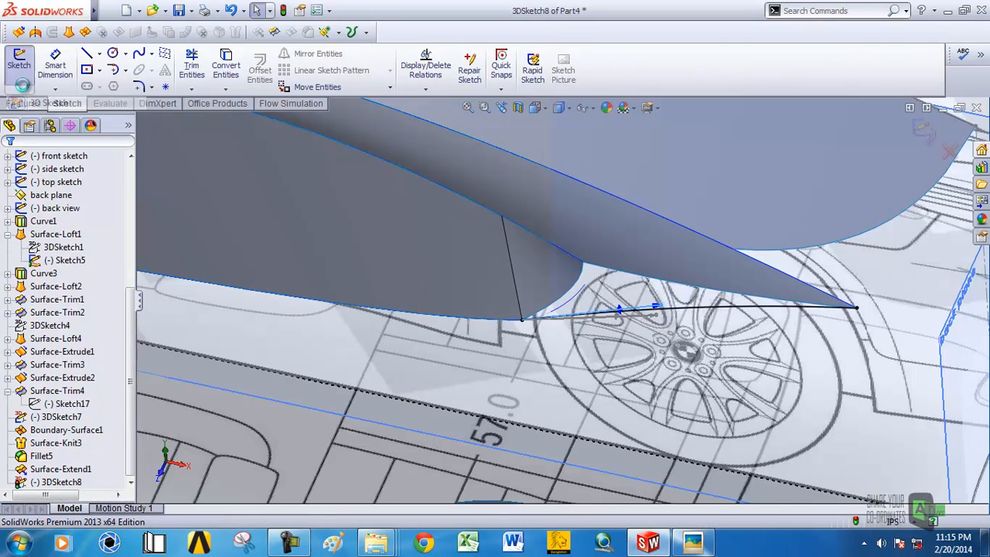
left_click(68, 33)
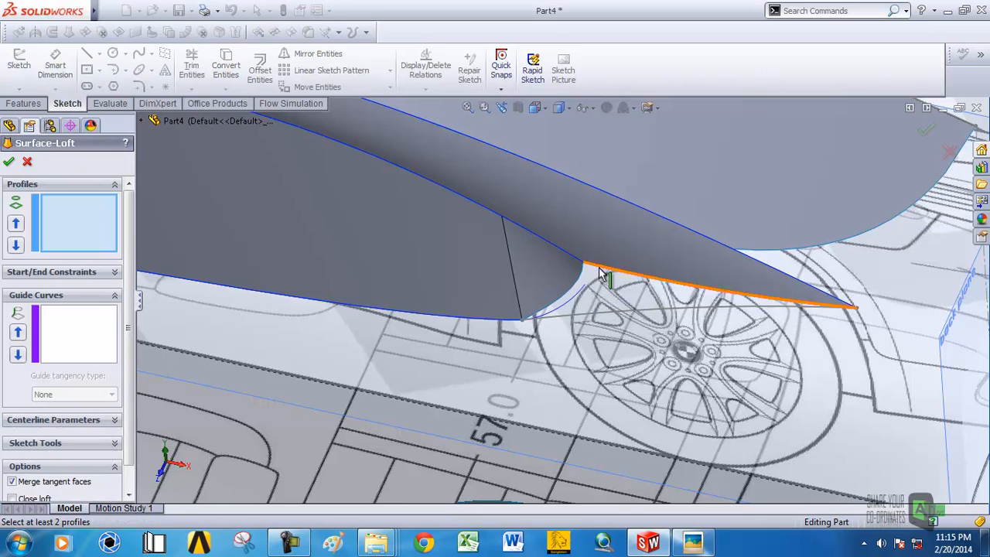
left_click(635, 281)
left_click(555, 301)
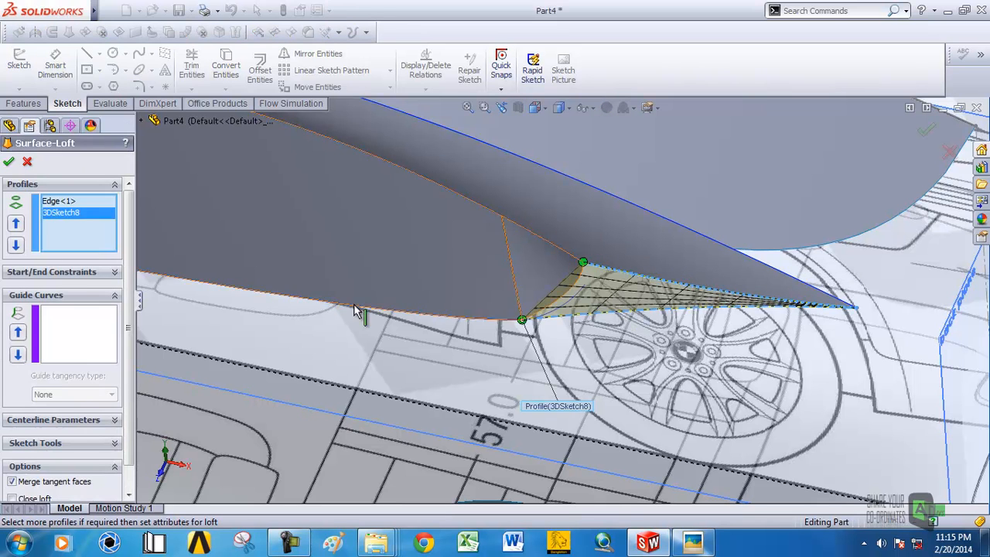
left_click(71, 352)
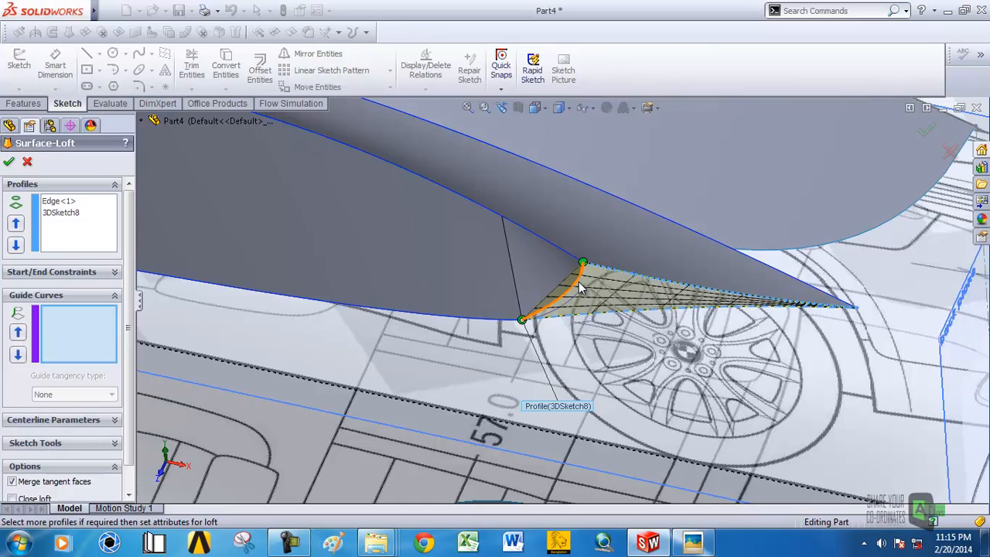
left_click(582, 288)
left_click(8, 161)
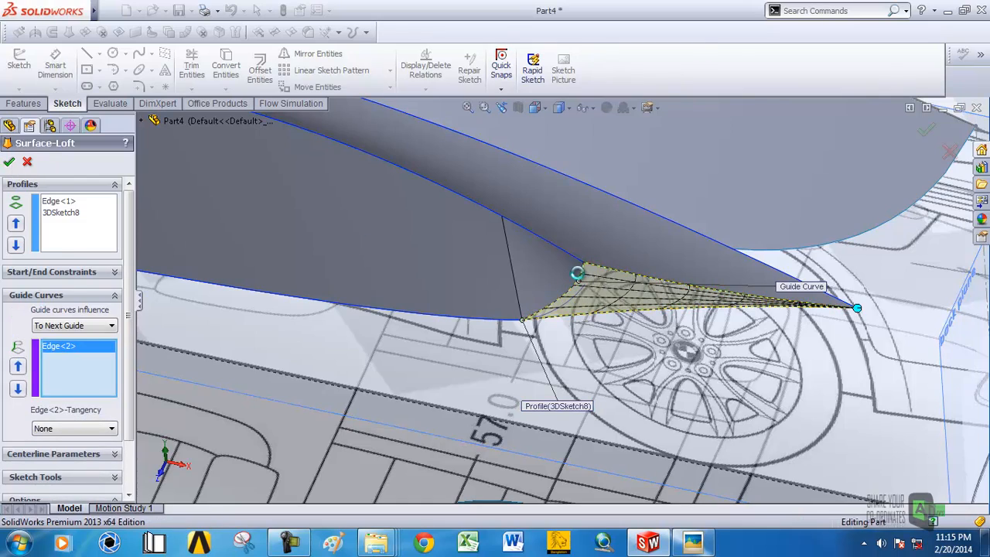
scroll(653, 302, "up", 3)
middle_click_drag(656, 311, 603, 231)
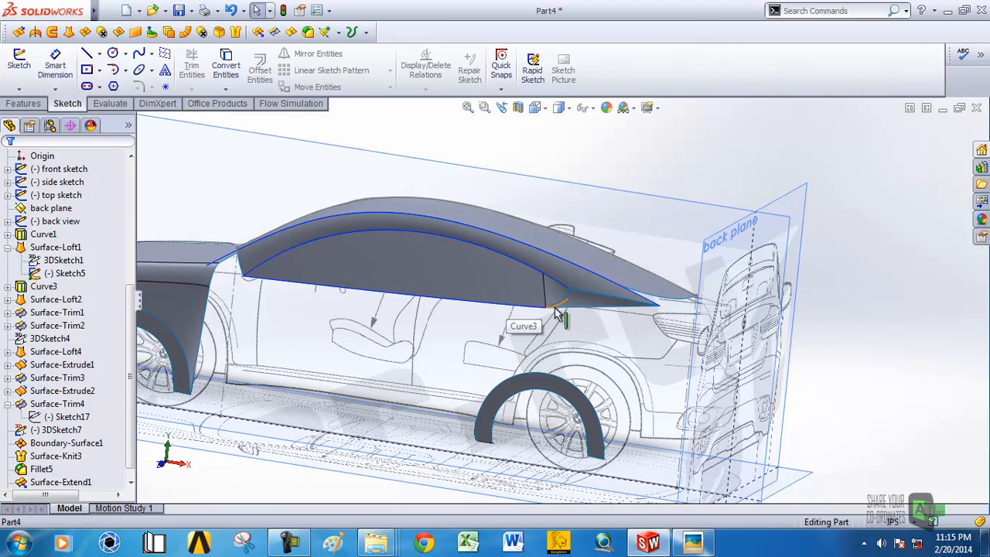
left_click(561, 307)
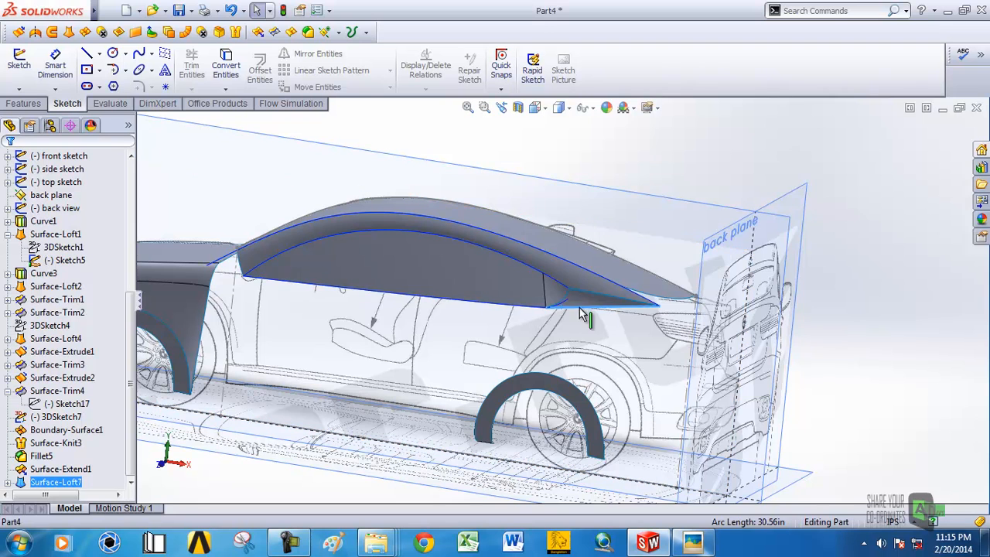
left_click(855, 234)
scroll(543, 314, "down", 3)
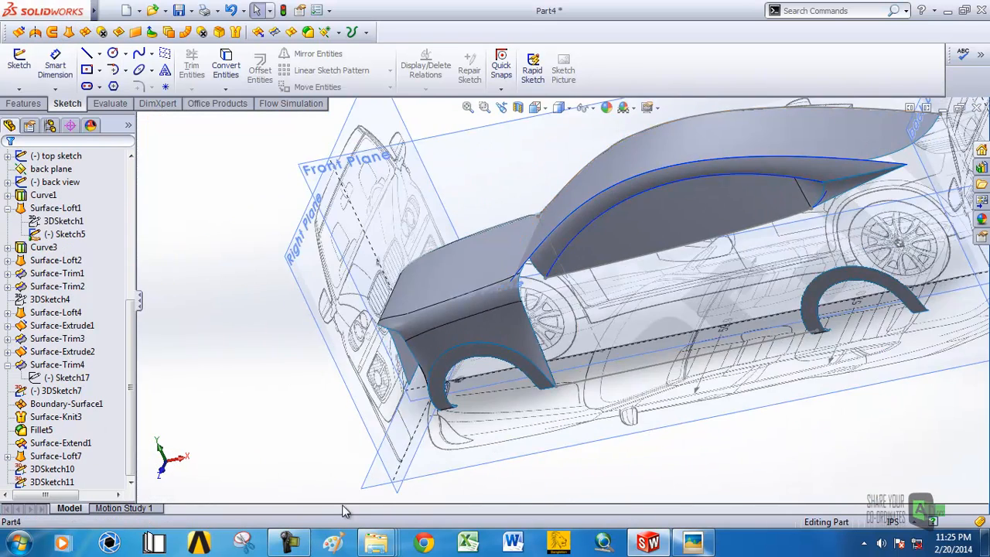
left_click(309, 545)
left_click(309, 545)
scroll(514, 259, "down", 6)
middle_click_drag(506, 251, 503, 231)
left_click(498, 285)
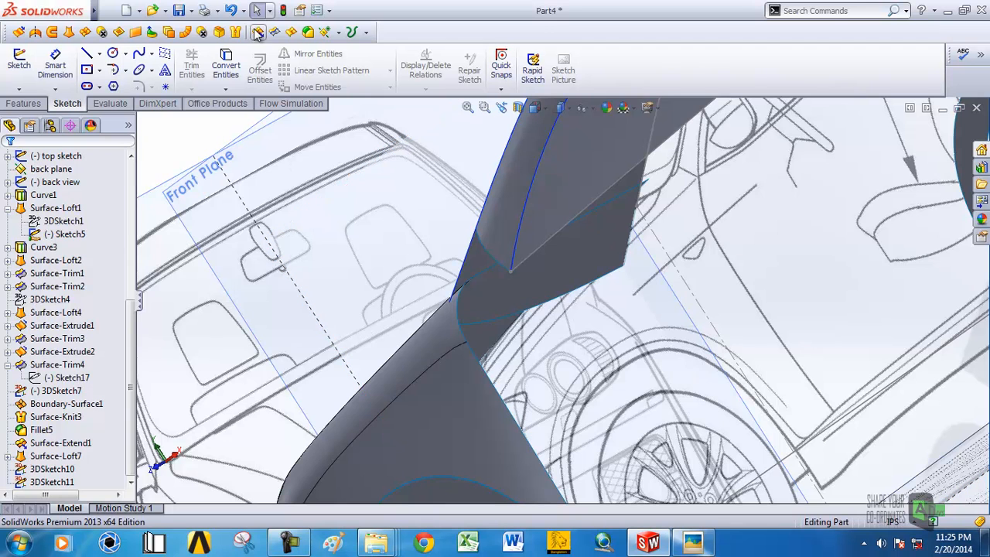
left_click(285, 34)
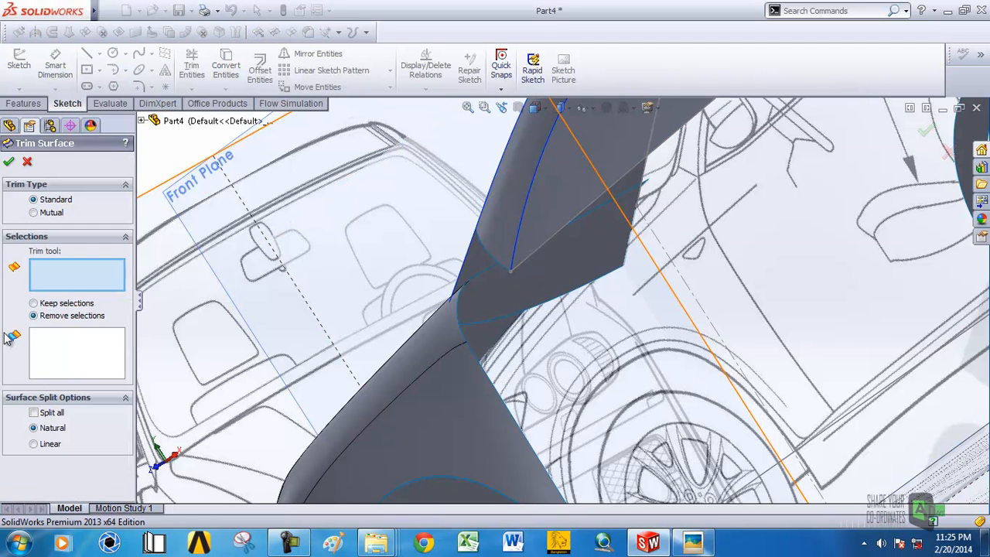
left_click(551, 285)
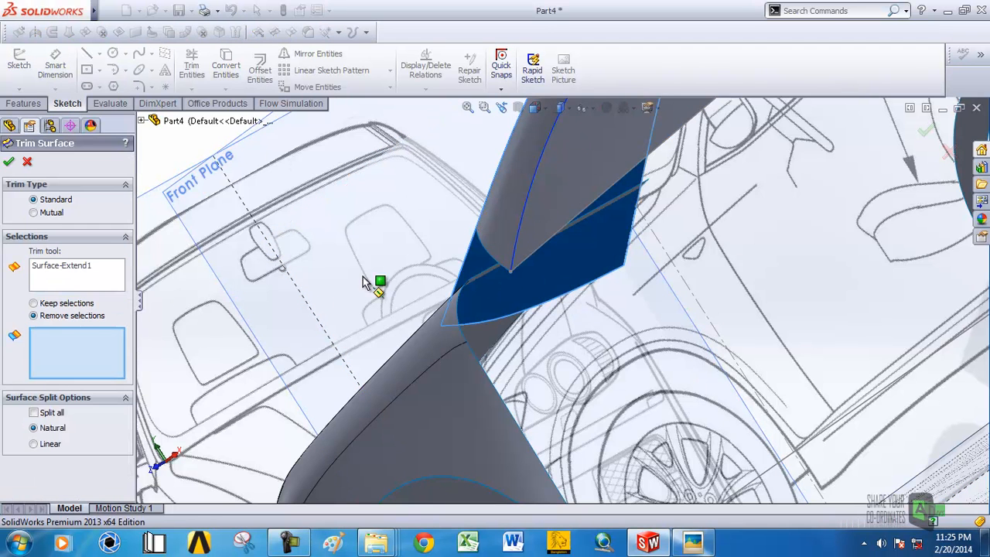
middle_click_drag(428, 296, 490, 371)
scroll(537, 314, "up", 5)
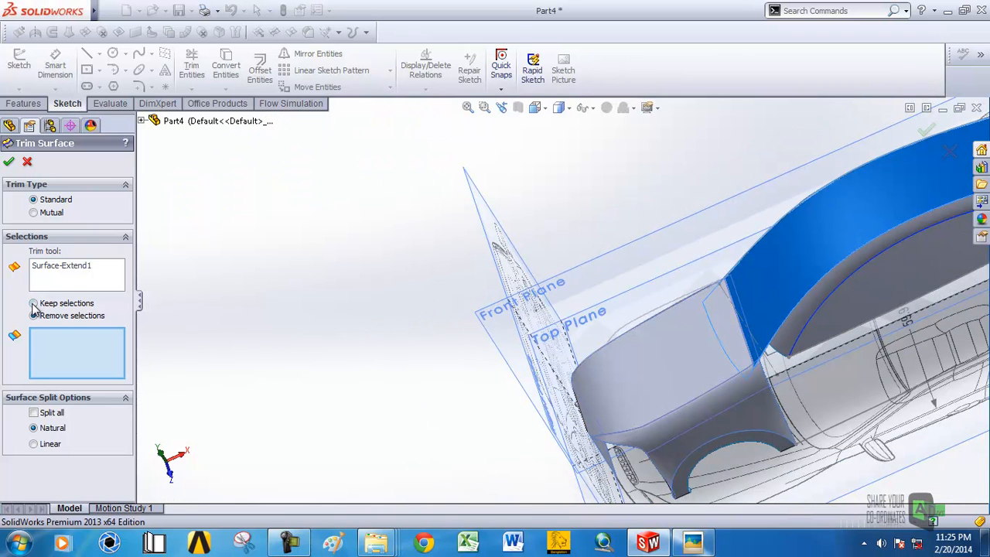
scroll(817, 336, "down", 10)
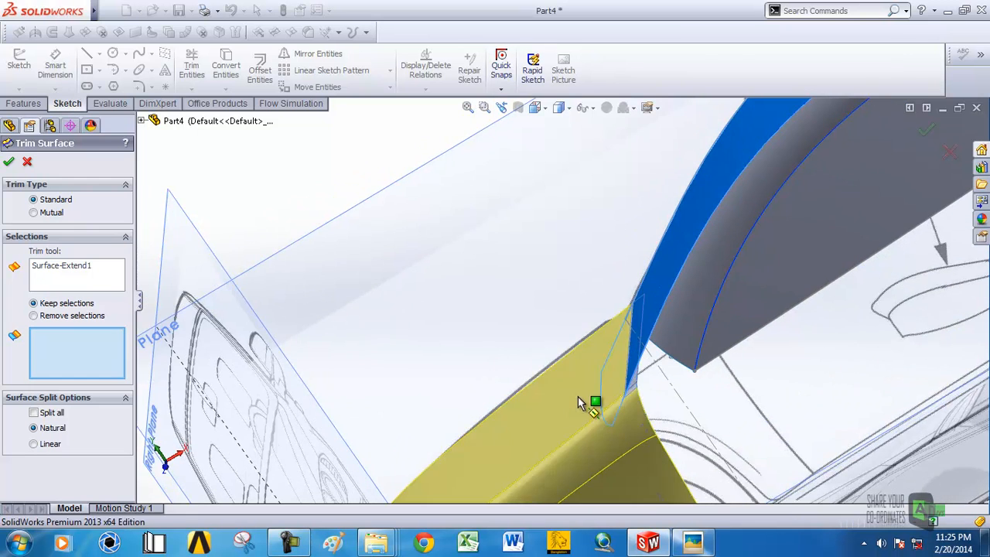
left_click(608, 400)
middle_click_drag(601, 398, 651, 382)
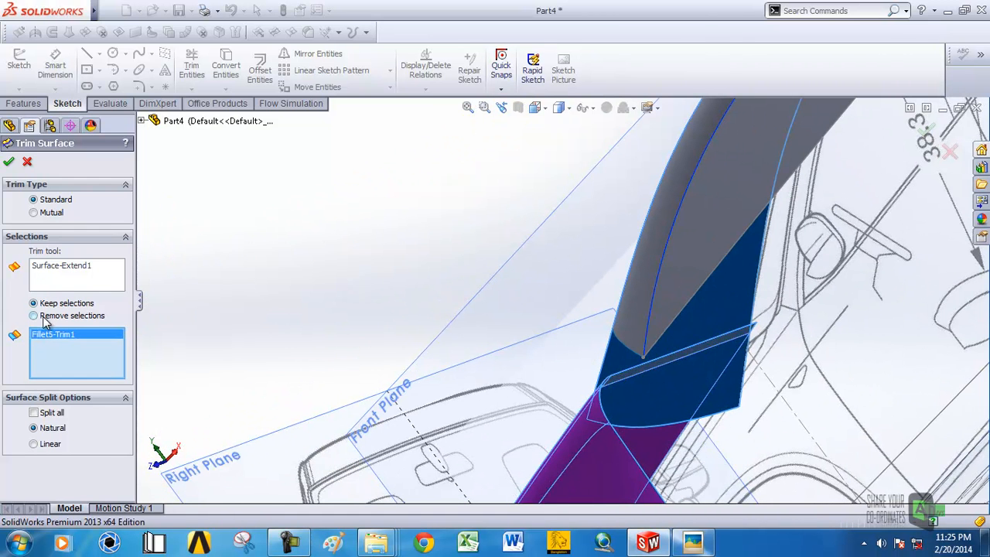
middle_click_drag(656, 229, 731, 344)
left_click(28, 162)
middle_click_drag(424, 217, 514, 319)
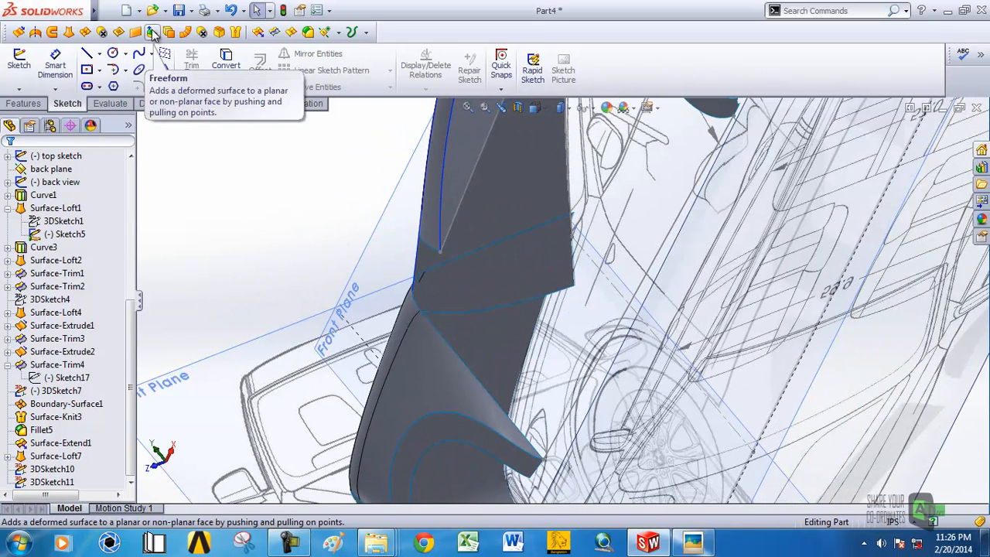
Trim the extended roof surface with the filleted hood and fender as trim tool, removing the portion that lies beneath the hood.
left_click(275, 32)
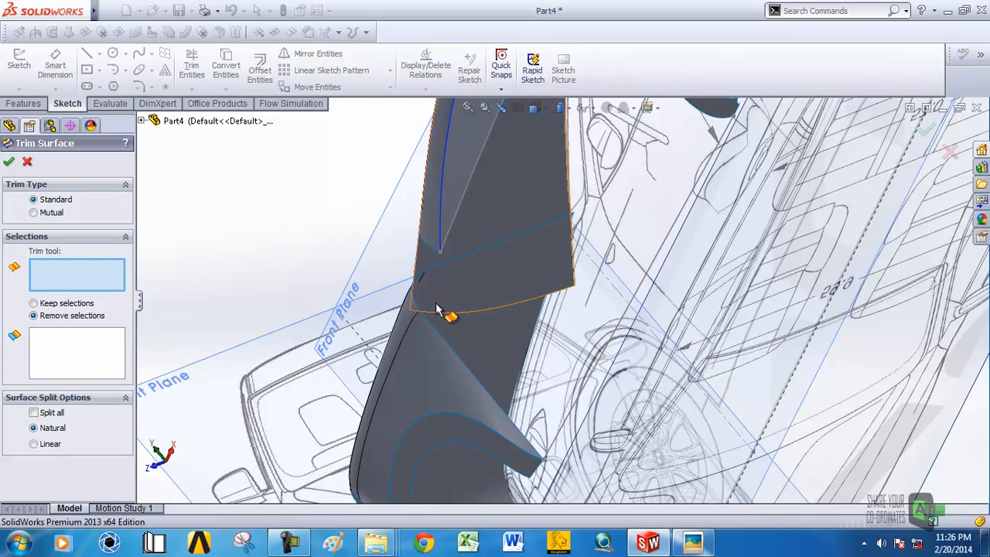
middle_click_drag(521, 307, 575, 378)
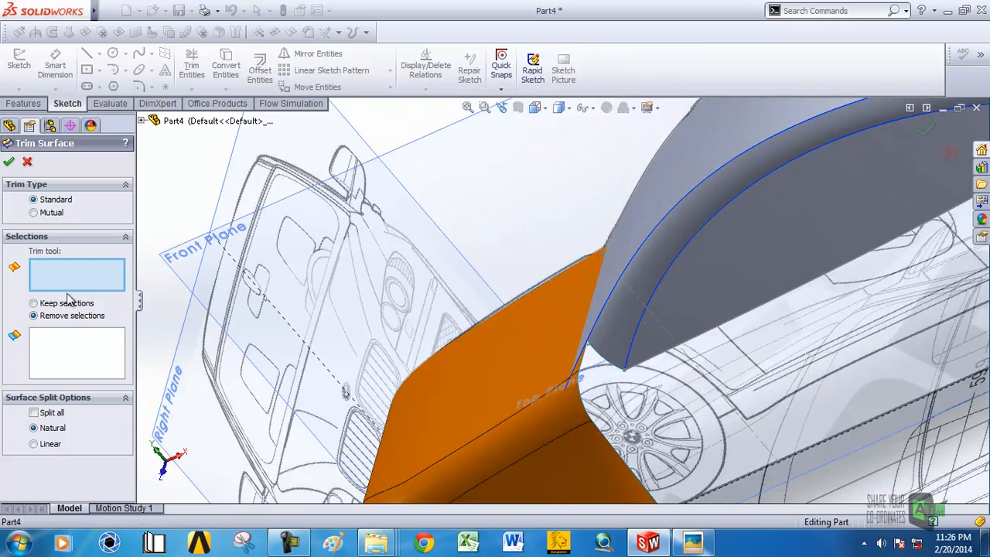
left_click(33, 303)
left_click(501, 371)
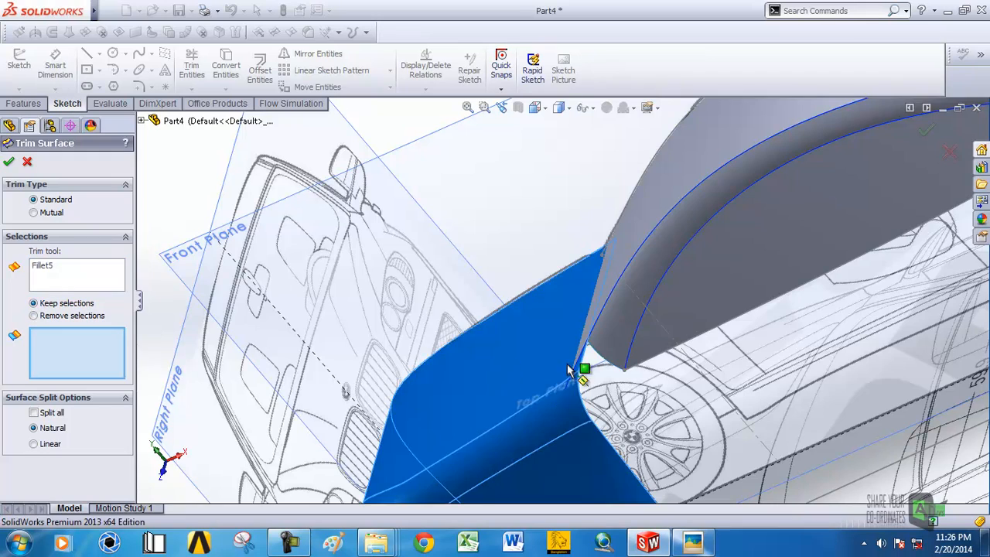
scroll(535, 357, "up", 3)
middle_click_drag(533, 342, 499, 297)
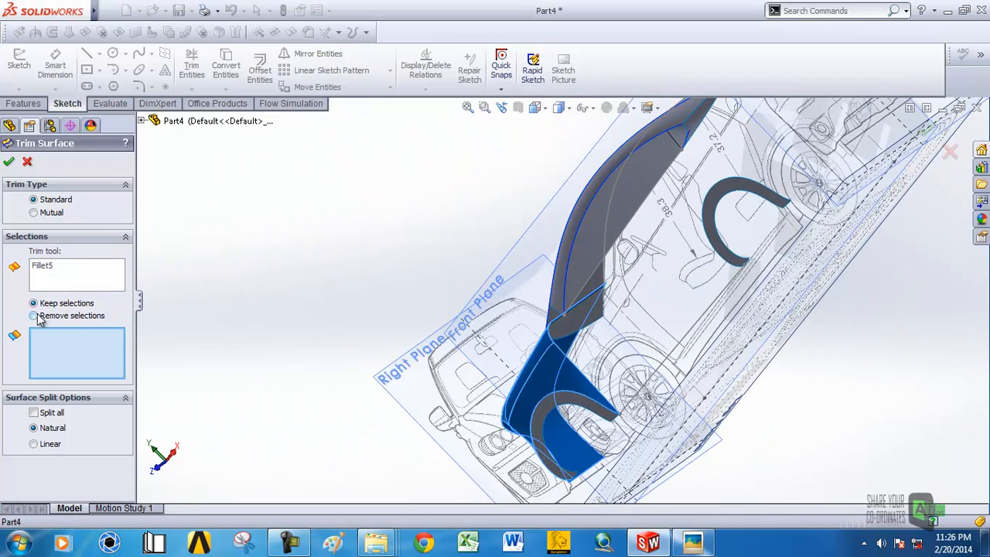
scroll(588, 318, "down", 2)
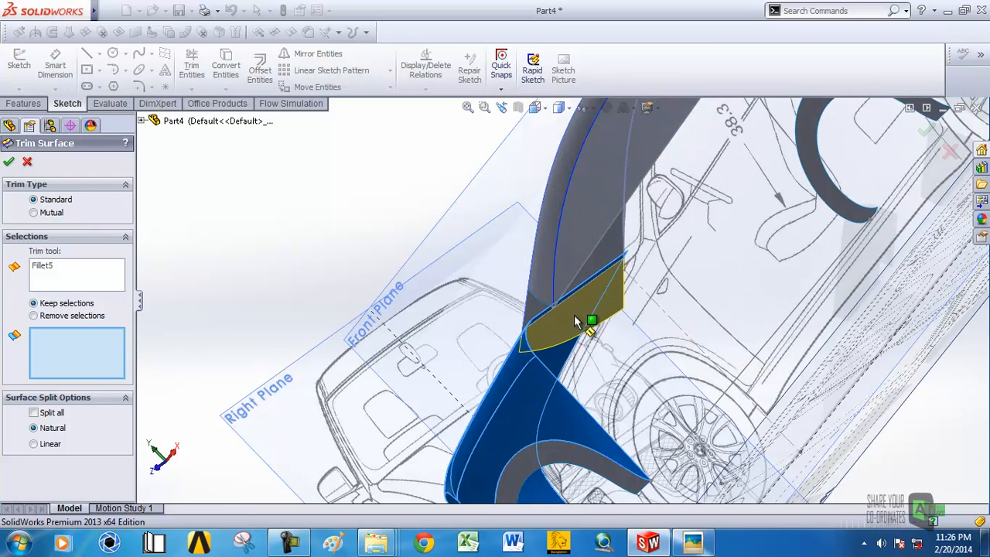
scroll(707, 334, "down", 3)
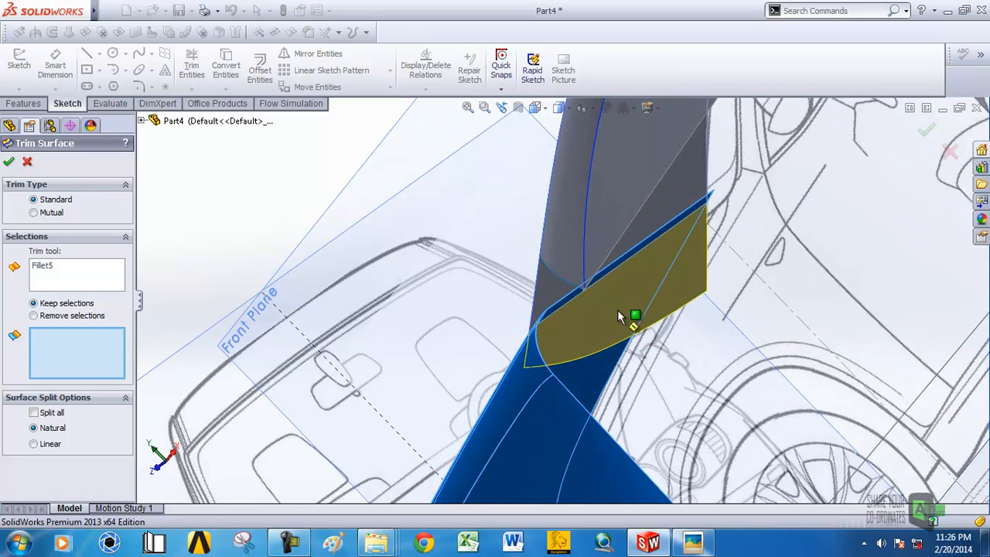
left_click(33, 316)
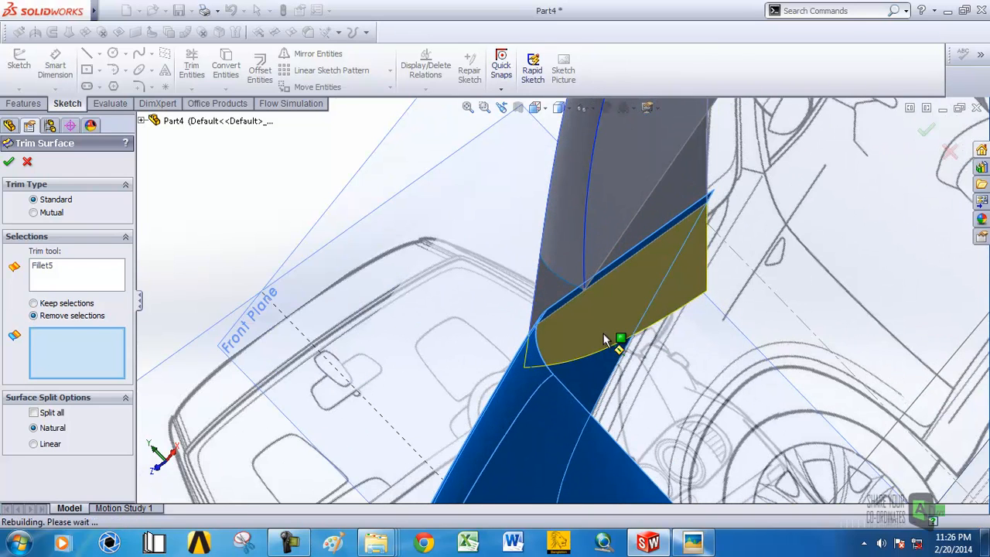
scroll(610, 335, "down", 2)
left_click(601, 332)
middle_click_drag(601, 332, 650, 255)
scroll(650, 255, "down", 6)
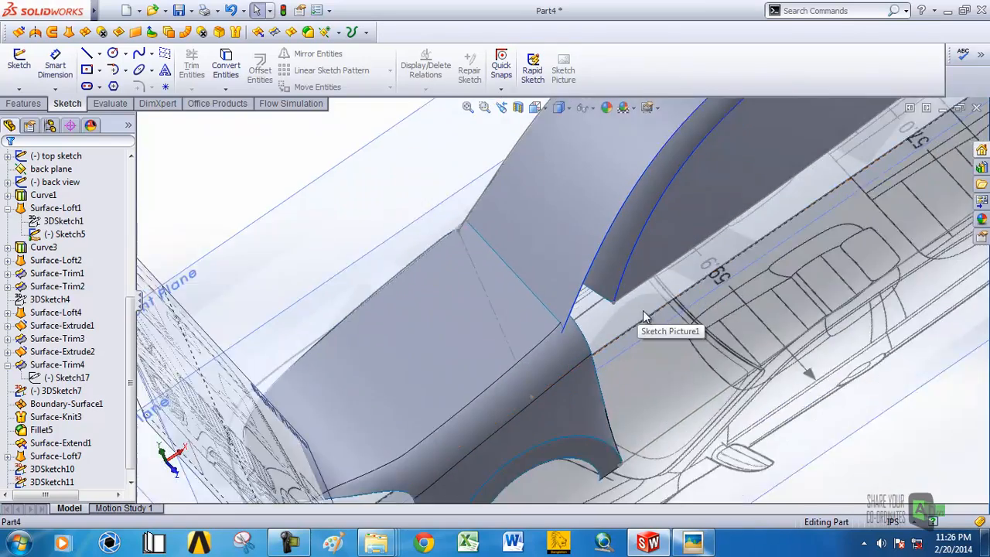
Sketch a two-point 3D spline from the windshield's lower outer corner at the hood to the side window's lower front corner.
scroll(619, 305, "down", 4)
middle_click_drag(585, 307, 550, 277)
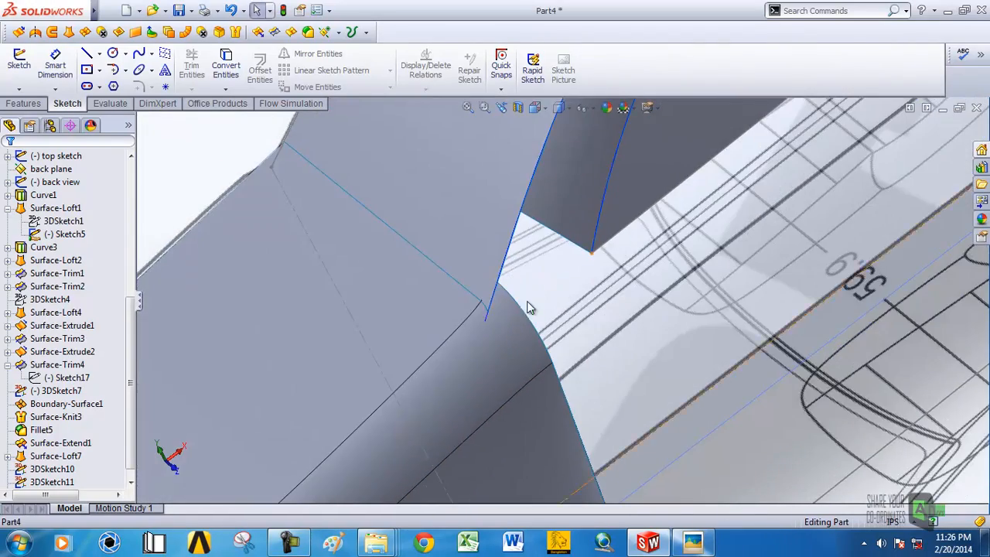
left_click(485, 309)
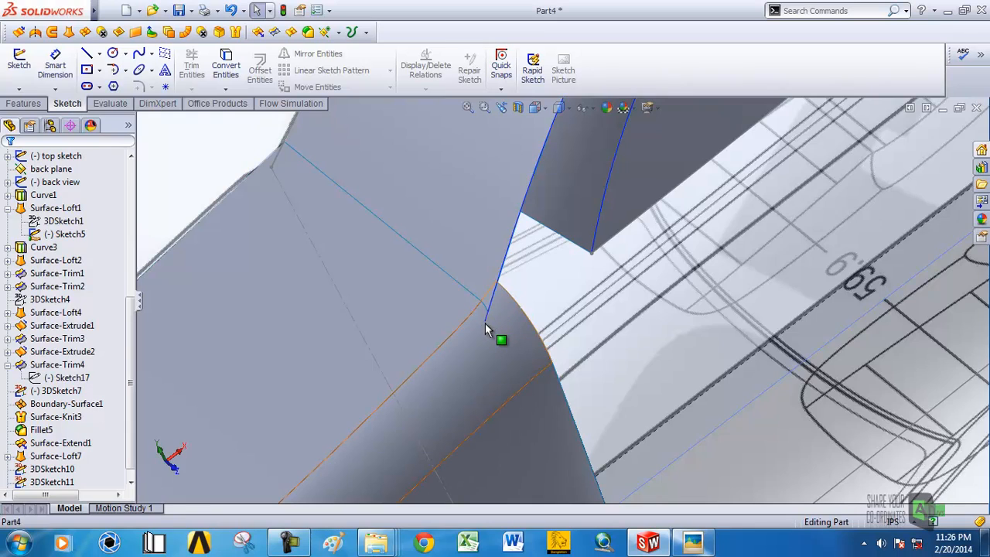
middle_click_drag(583, 270, 534, 256)
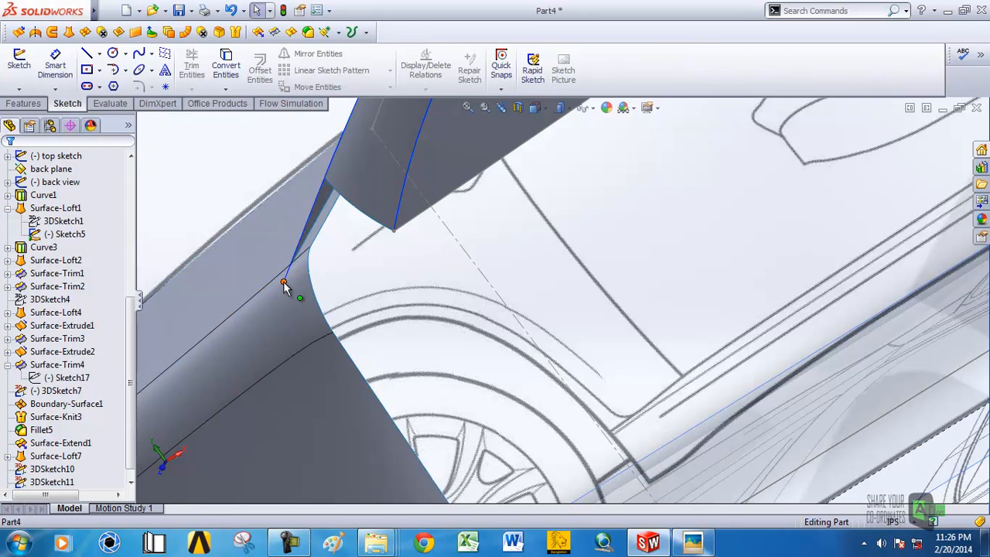
left_click(18, 89)
left_click(46, 115)
left_click(139, 53)
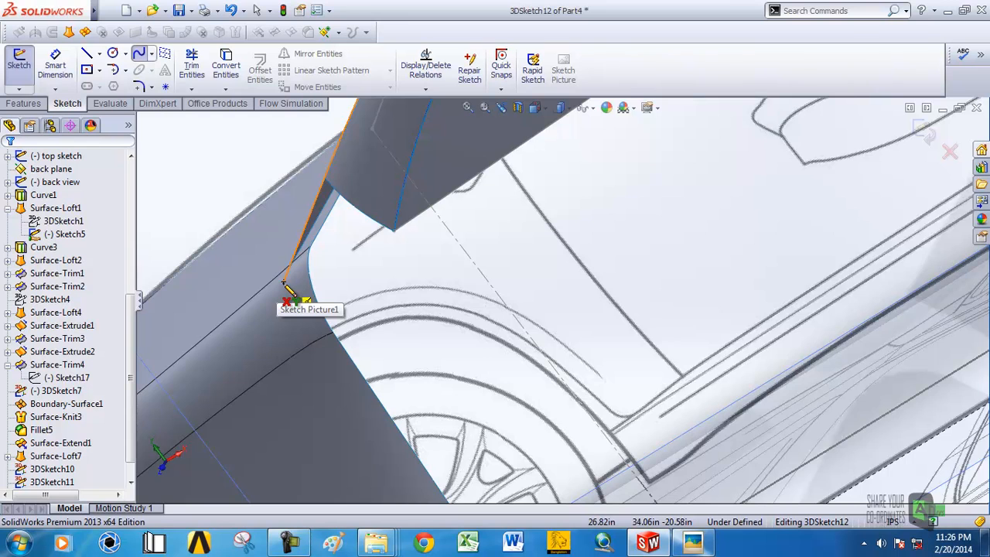
scroll(286, 286, "down", 3)
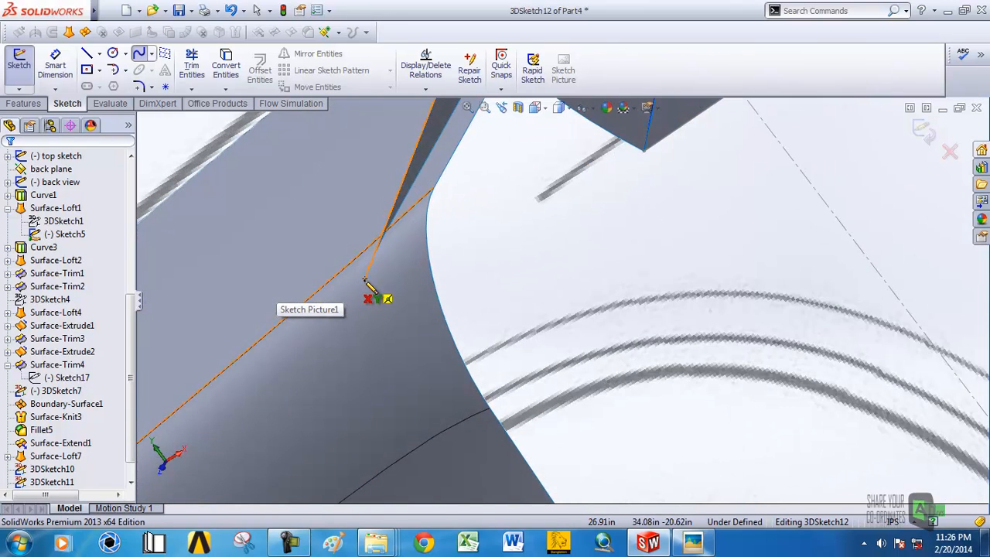
mouse_move(377, 280)
middle_mouse_down()
mouse_move(450, 301)
mouse_move(457, 314)
middle_mouse_up()
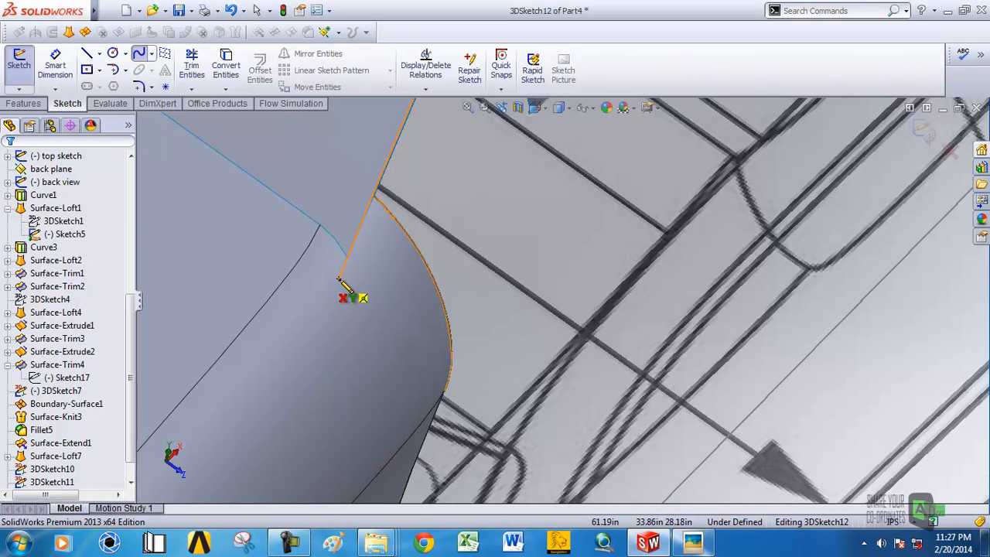
left_click(346, 258)
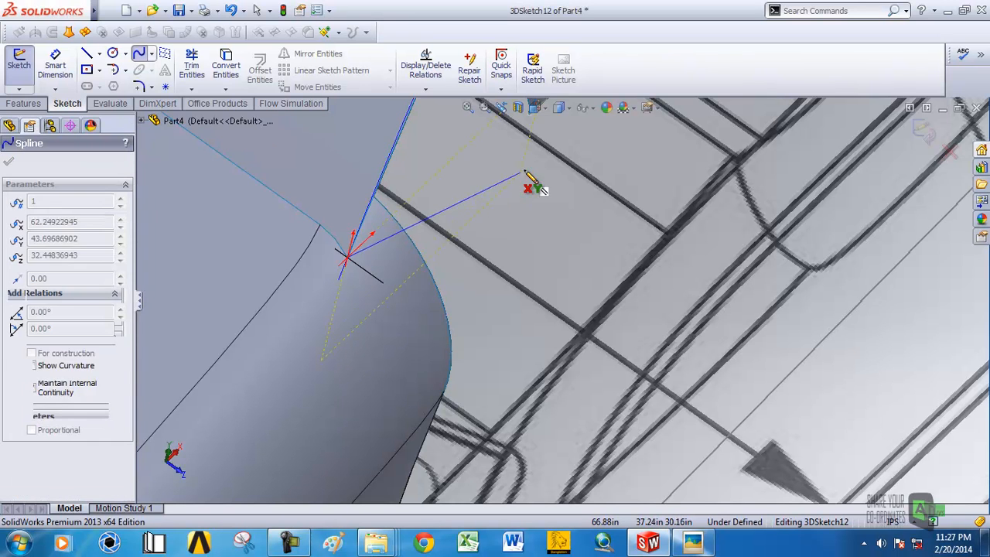
scroll(544, 195, "up", 3)
scroll(555, 196, "down", 3)
left_click(532, 214)
right_click(532, 216)
left_click(544, 224)
middle_click_drag(512, 205, 422, 134)
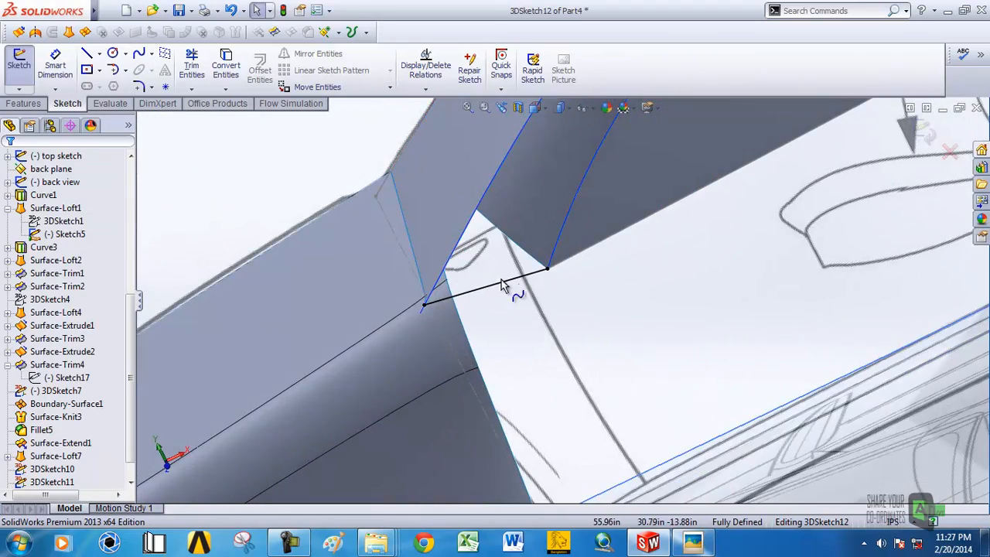
Examine the new spline between the hood corner and the side window's front corner from several angles.
scroll(517, 292, "up", 4)
mouse_move(517, 292)
middle_mouse_down()
mouse_move(414, 292)
mouse_move(445, 373)
middle_mouse_up()
scroll(457, 385, "down", 5)
mouse_move(451, 333)
middle_mouse_down()
mouse_move(466, 283)
mouse_move(568, 237)
mouse_move(623, 121)
mouse_move(560, 85)
mouse_move(410, 292)
middle_mouse_up()
left_click(420, 294)
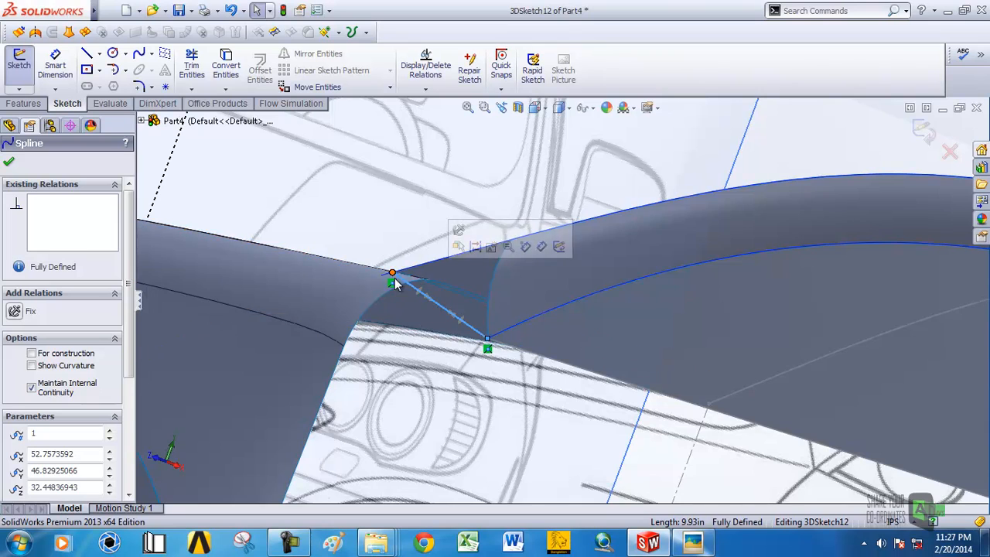
scroll(510, 267, "up", 10)
key("Escape")
scroll(461, 383, "down", 12)
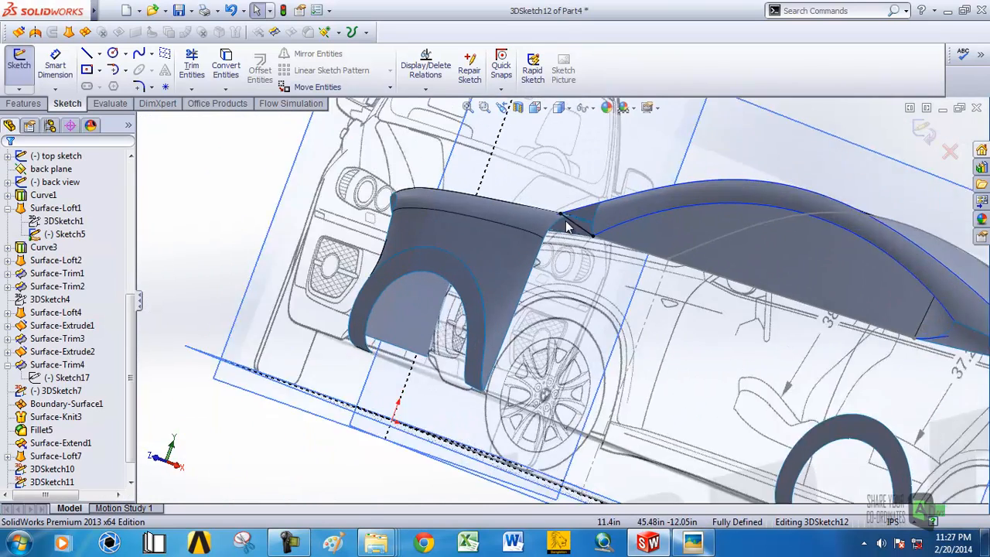
Loft a surface from the roof-side surface's curved front edge to the new 3D spline, using Curve1 as guide curve.
left_click(68, 31)
scroll(581, 224, "down", 5)
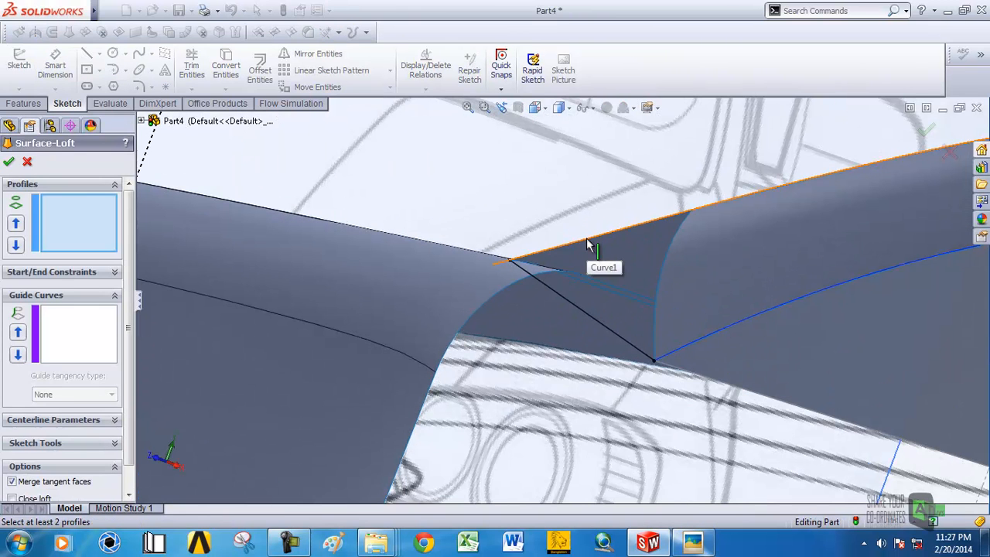
left_click(662, 283)
left_click(612, 333)
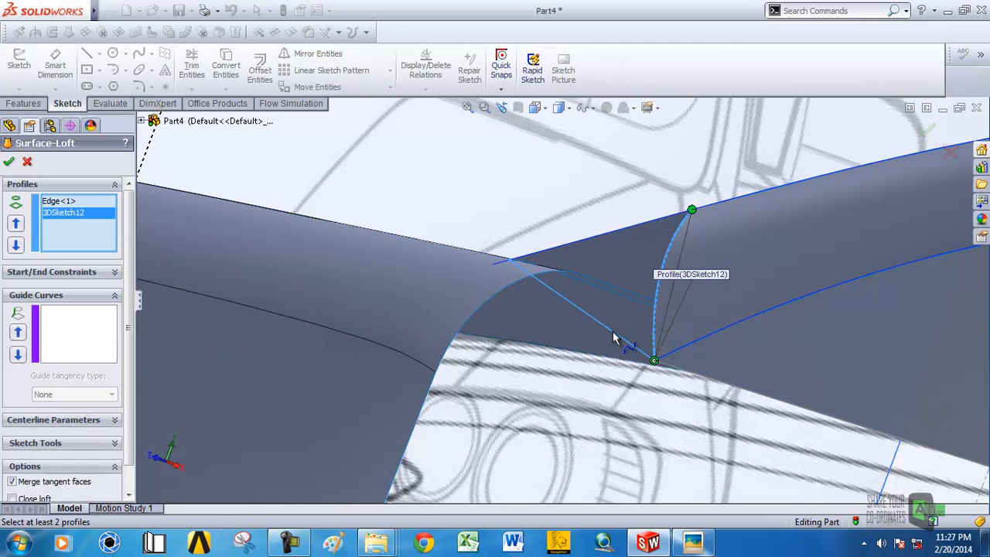
left_click(104, 332)
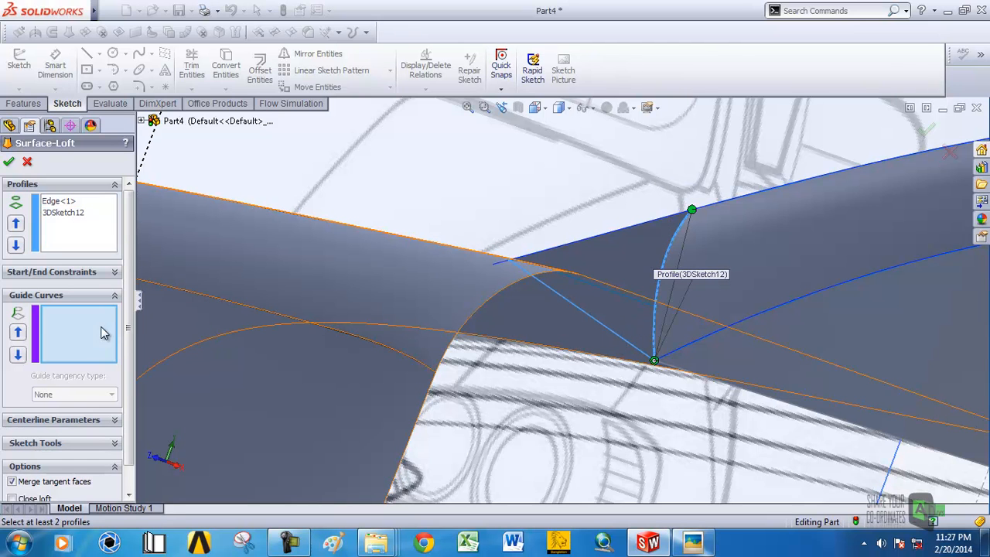
left_click(584, 249)
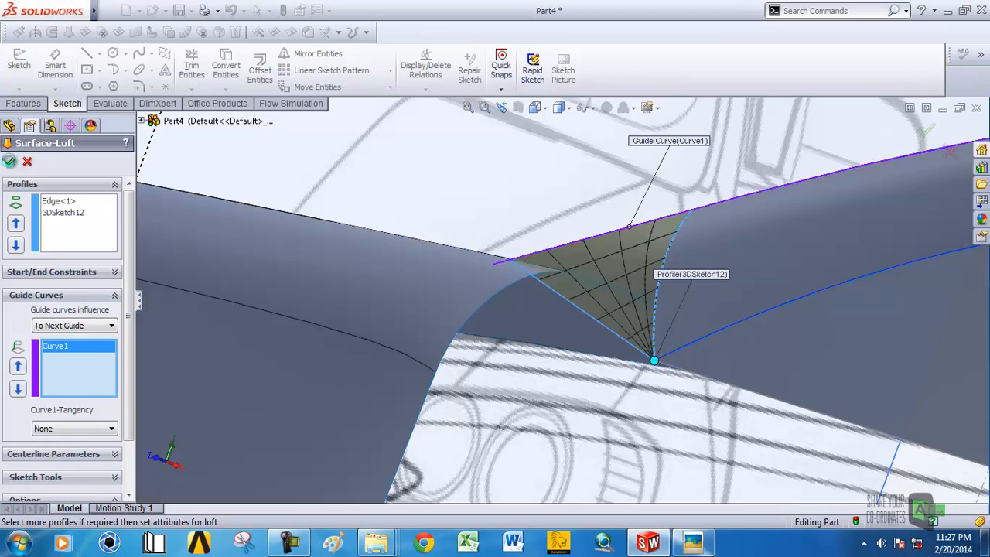
left_click(9, 163)
Sketch a 3D line from the side window's lower rear corner down to the front foot of the rear wheel arch.
mouse_move(727, 221)
middle_mouse_down()
mouse_move(665, 334)
mouse_move(586, 328)
mouse_move(556, 255)
mouse_move(508, 213)
mouse_move(504, 133)
mouse_move(577, 206)
mouse_move(670, 260)
mouse_move(716, 233)
middle_mouse_up()
scroll(678, 257, "up", 4)
scroll(774, 246, "up", 6)
middle_click_drag(801, 249, 763, 150)
scroll(719, 217, "down", 3)
mouse_move(680, 203)
middle_mouse_down()
mouse_move(645, 196)
mouse_move(664, 212)
mouse_move(685, 258)
mouse_move(749, 219)
mouse_move(705, 230)
mouse_move(682, 205)
mouse_move(678, 164)
mouse_move(691, 172)
mouse_move(691, 164)
mouse_move(686, 170)
middle_mouse_up()
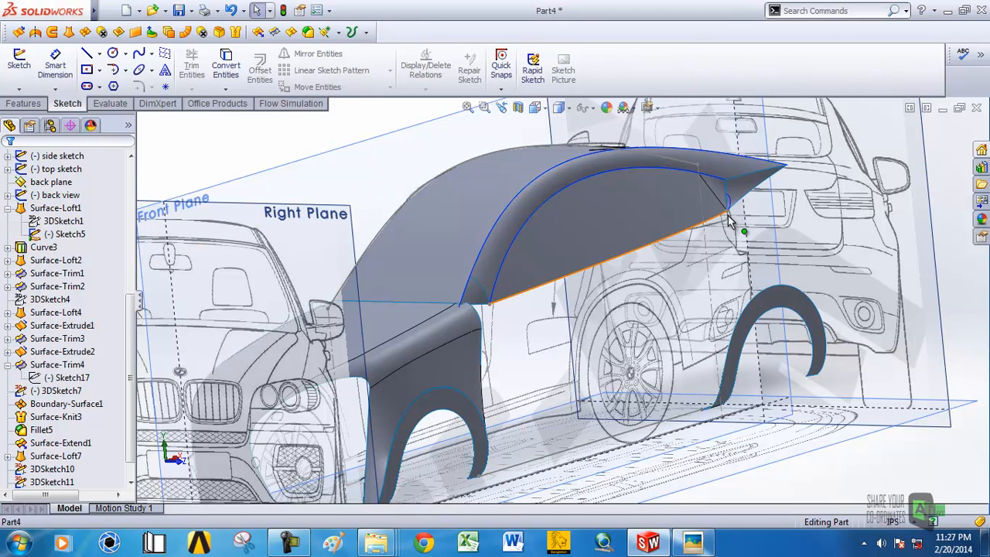
left_click(18, 90)
left_click(35, 116)
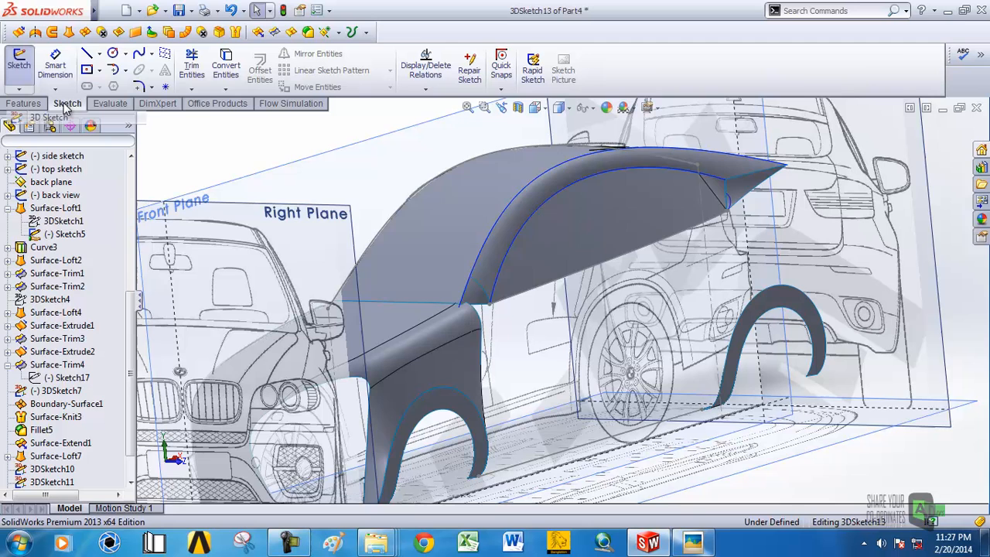
left_click(87, 54)
left_click(727, 212)
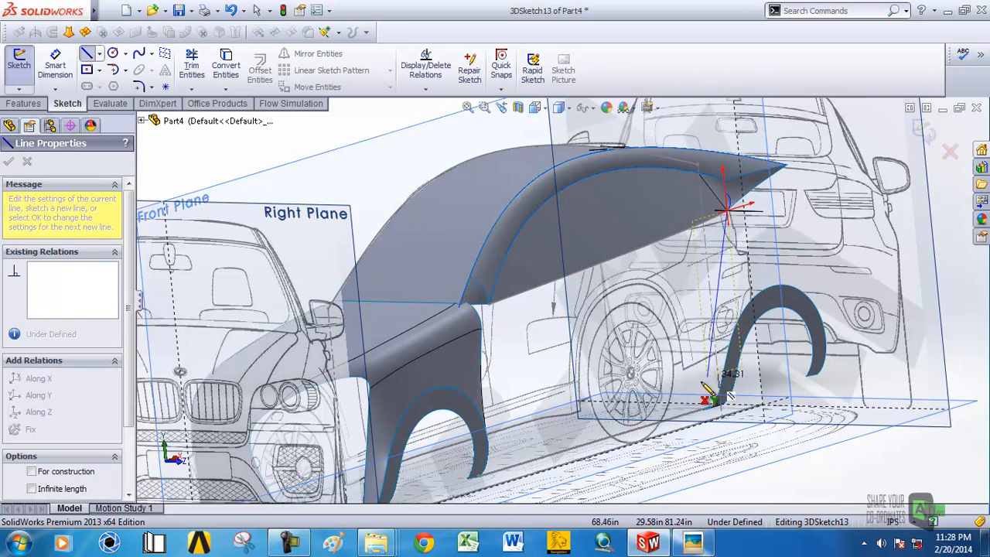
right_click(707, 414)
left_click(750, 225)
Examine the gap between the front fender and the side window's front corner, and the body side back to the rear arch.
middle_click_drag(750, 225, 506, 298)
scroll(431, 310, "down", 3)
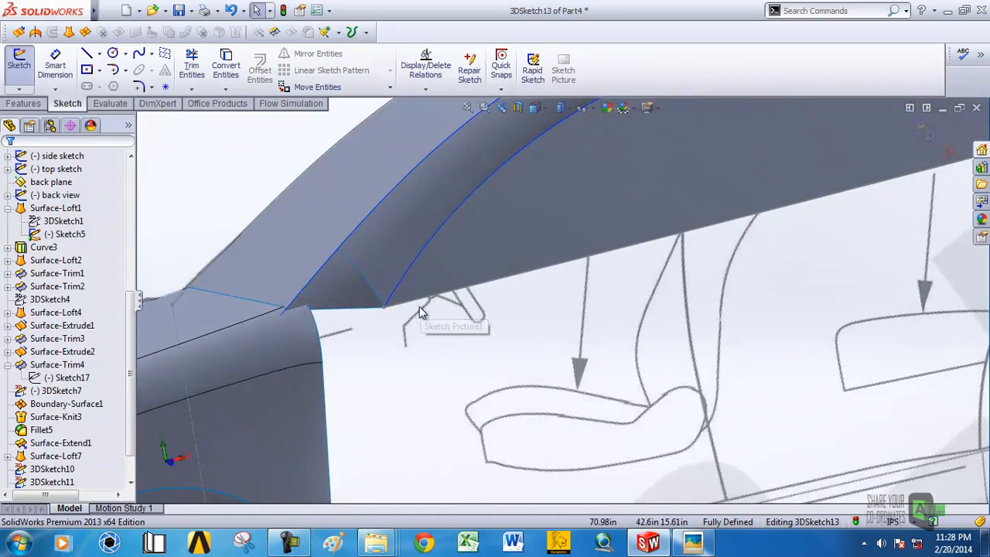
scroll(383, 313, "down", 3)
mouse_move(429, 307)
middle_mouse_down()
mouse_move(405, 294)
mouse_move(451, 377)
middle_mouse_up()
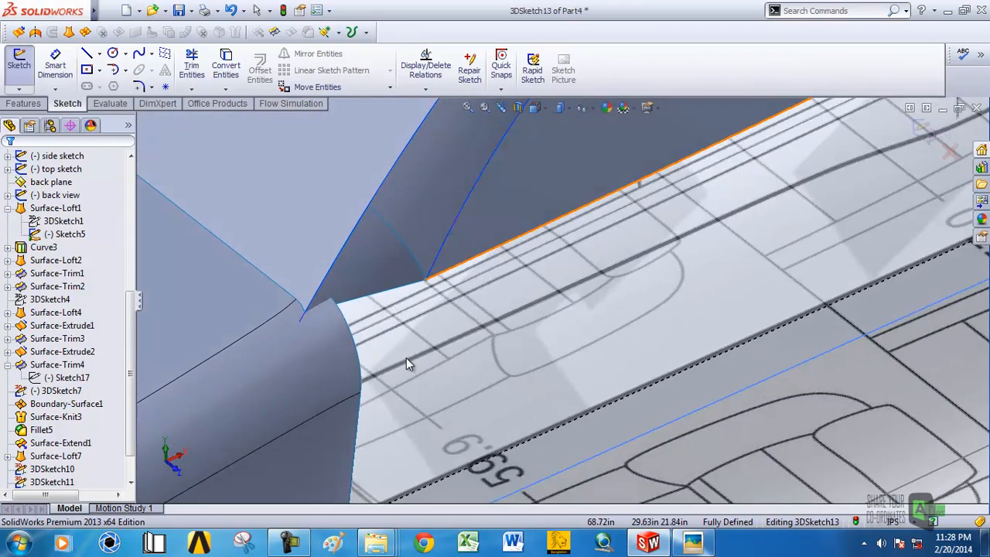
scroll(352, 307, "down", 3)
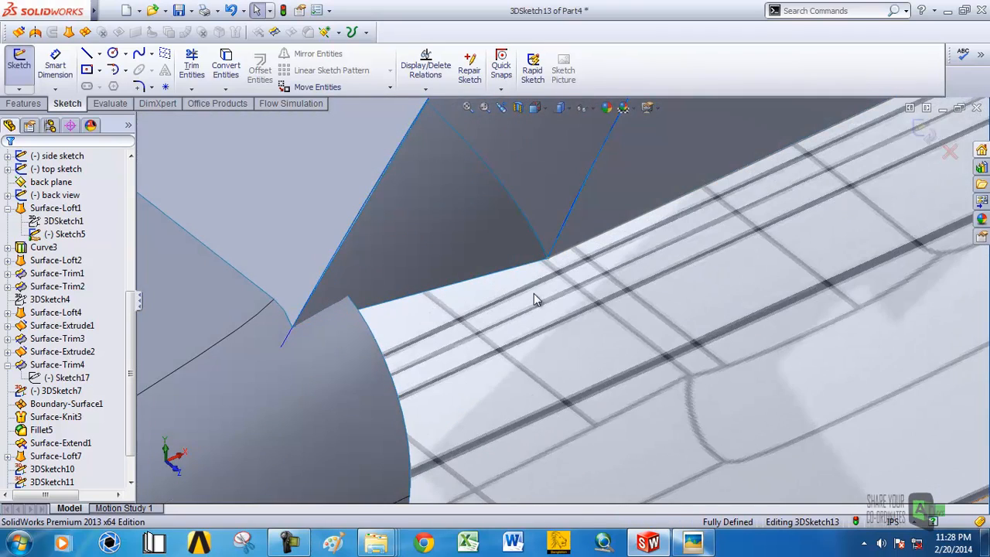
scroll(618, 265, "up", 10)
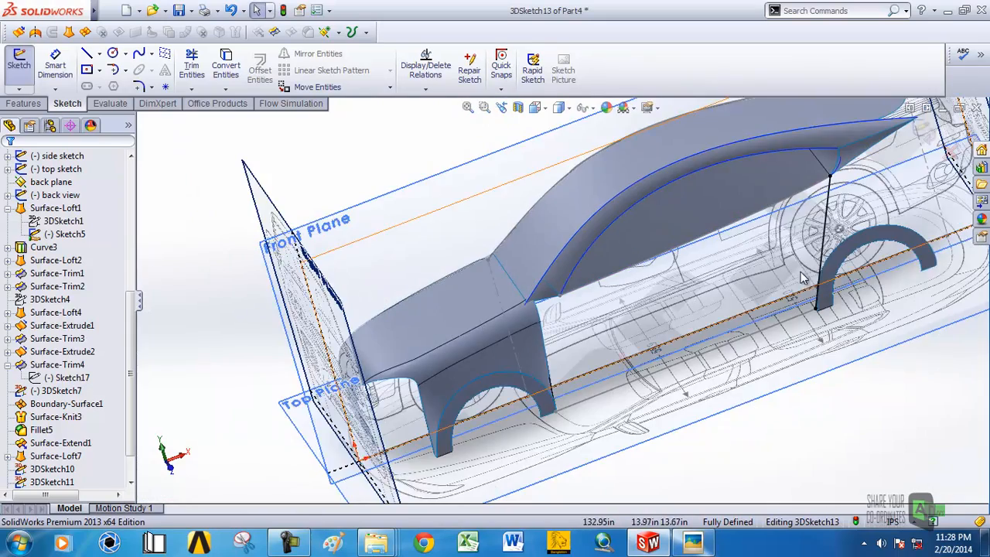
middle_click_drag(819, 276, 804, 261)
scroll(827, 269, "up", 4)
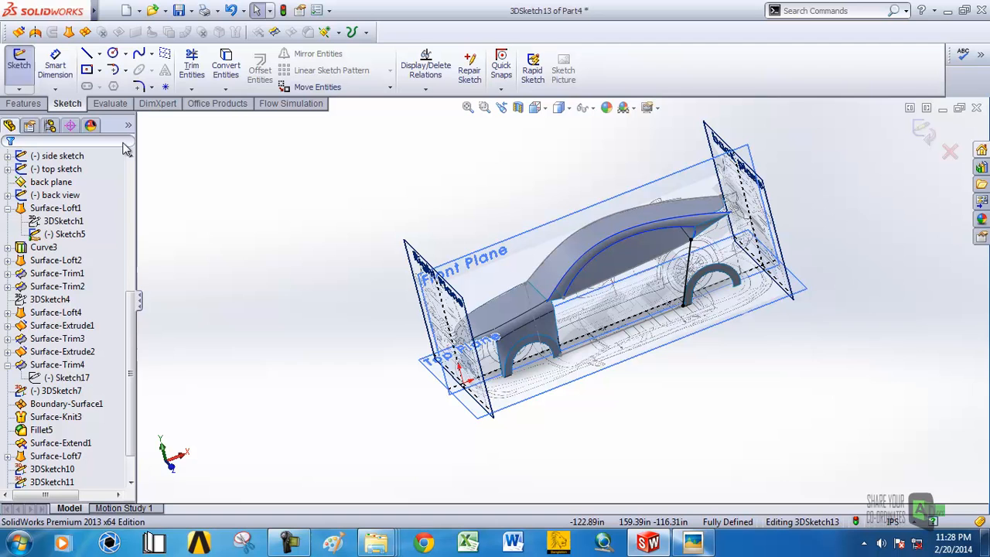
Close the 3D sketch and loft the door surface between the window's lower-edge sketch and the sill sketch, using the new line as guide curve.
left_click(19, 89)
left_click(49, 106)
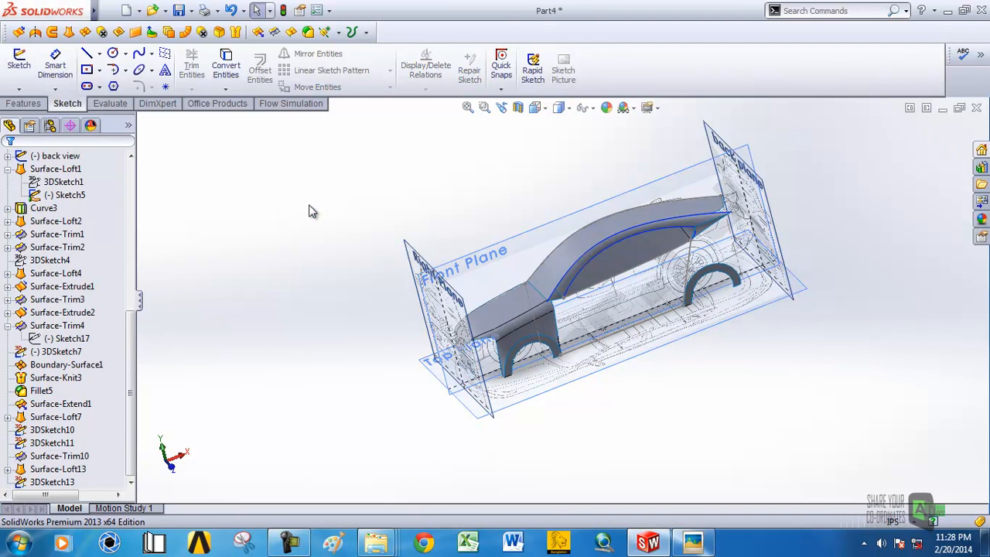
left_click(68, 31)
scroll(598, 246, "down", 4)
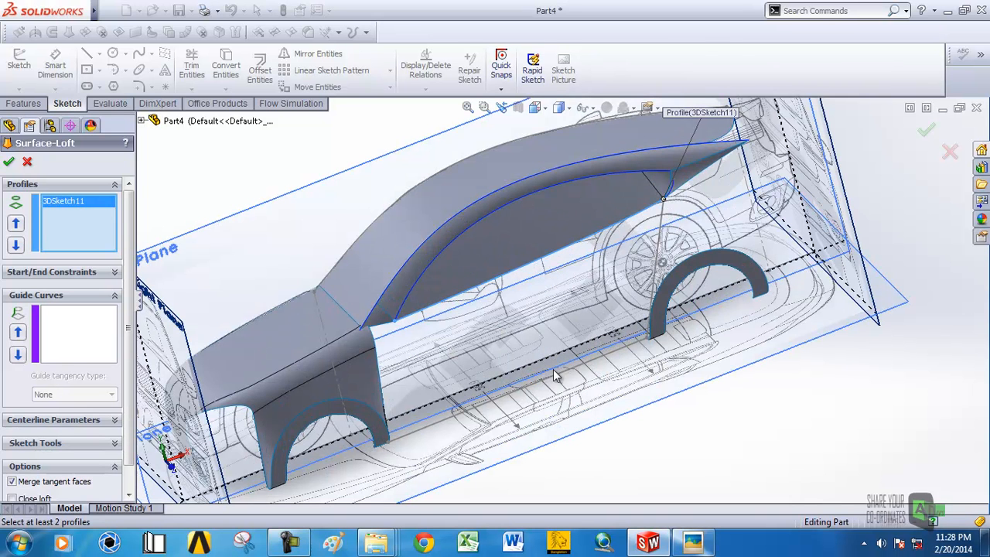
left_click(531, 392)
left_click(81, 343)
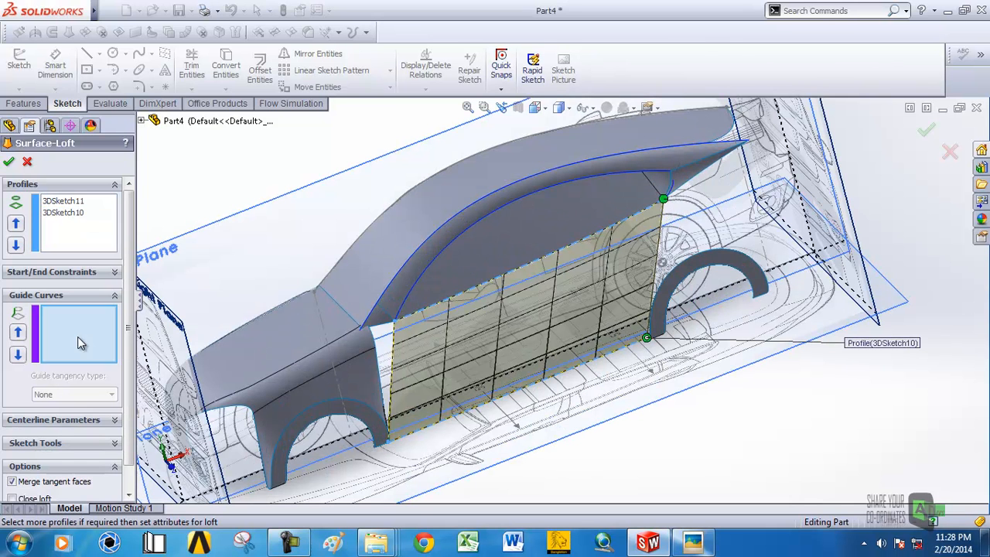
left_click(657, 249)
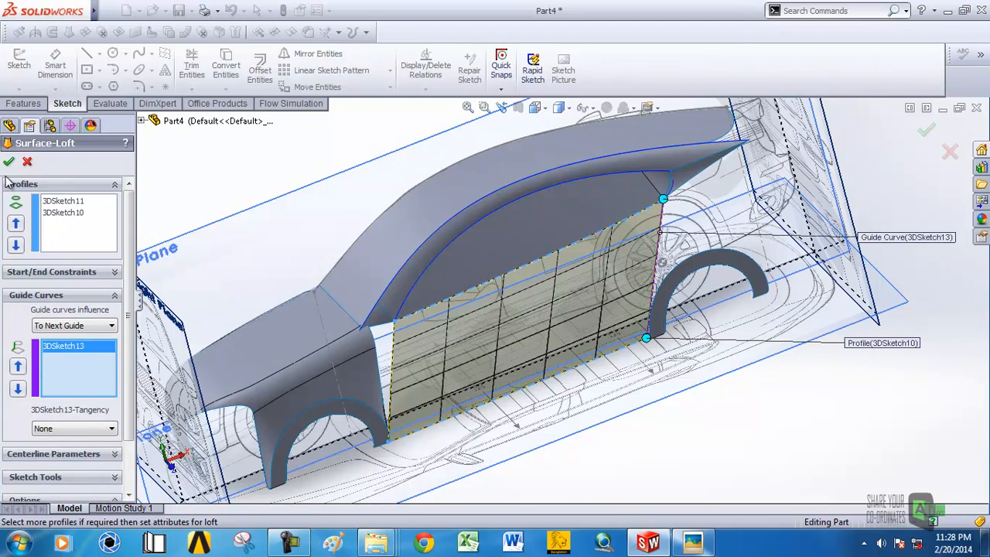
Loft the rear fender surface from the rear wheel arch's outer edge to the rear window corner surface's lower edge, matching their front ends.
scroll(666, 267, "down", 2)
middle_click_drag(664, 272, 688, 261)
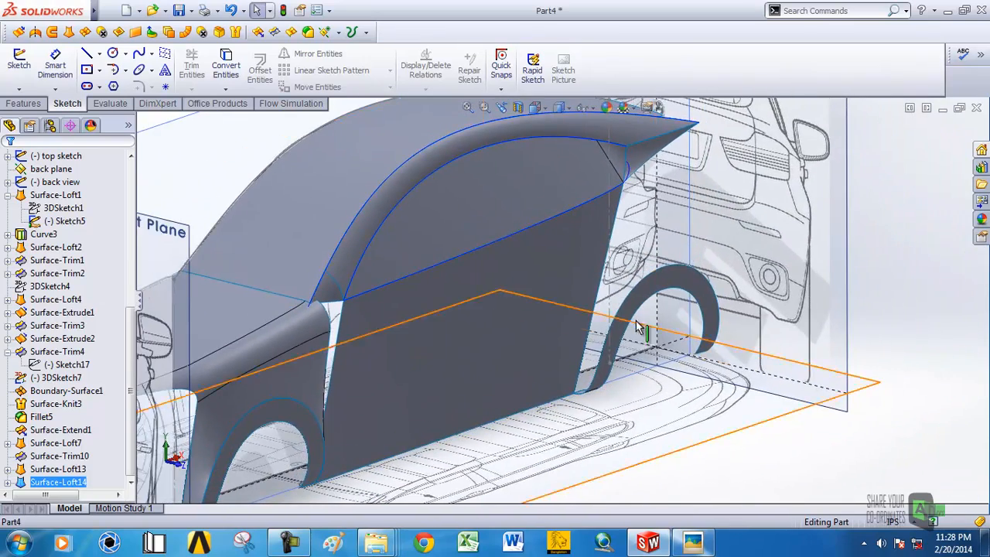
scroll(602, 331, "down", 2)
scroll(602, 331, "up", 3)
mouse_move(603, 331)
middle_mouse_down()
mouse_move(653, 266)
mouse_move(652, 287)
mouse_move(552, 299)
mouse_move(589, 317)
middle_mouse_up()
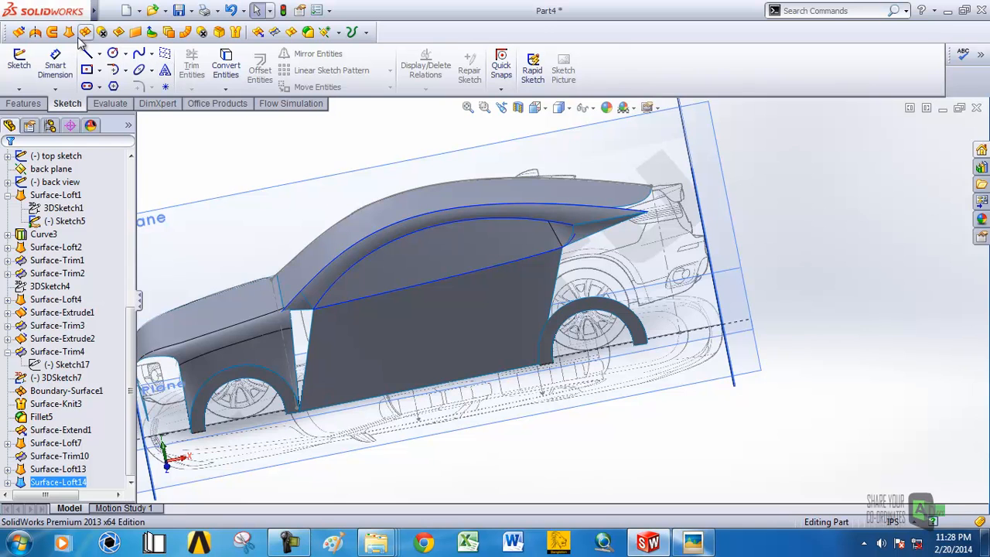
left_click(595, 300)
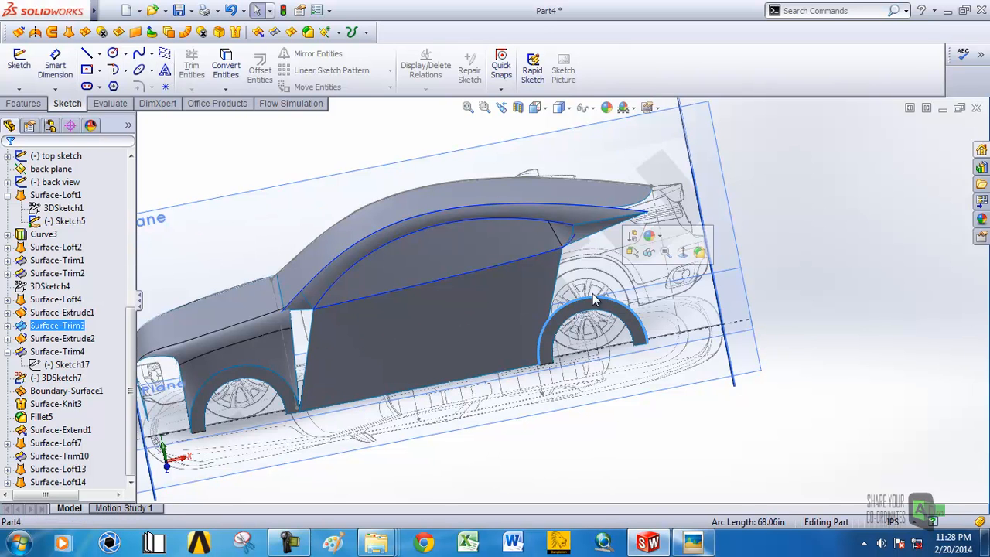
left_click(581, 247, "ctrl")
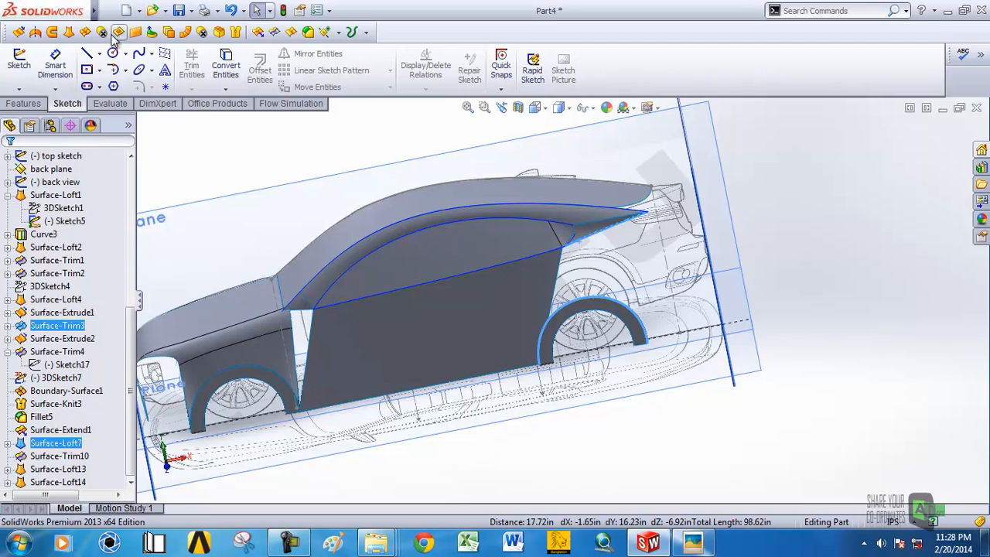
left_click(65, 32)
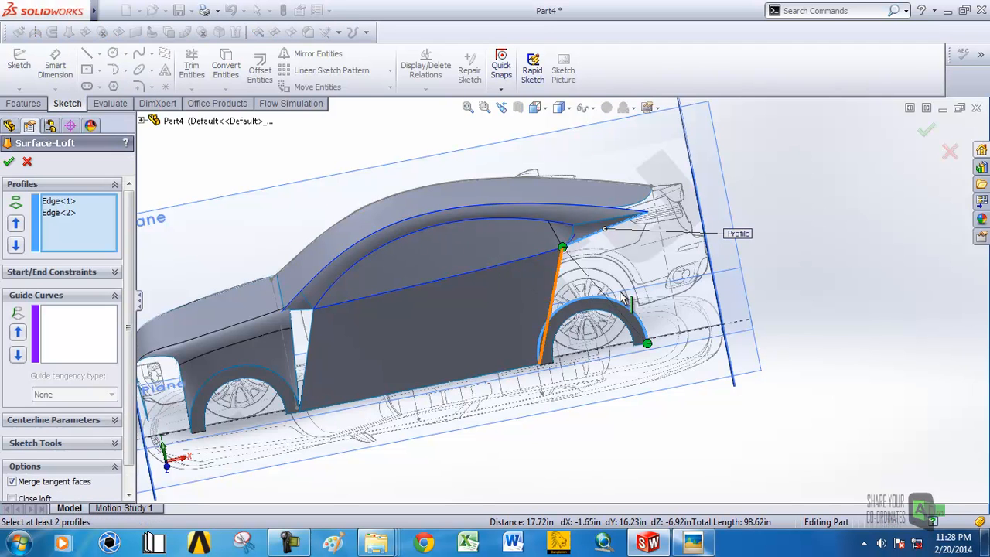
left_click_drag(647, 345, 551, 348)
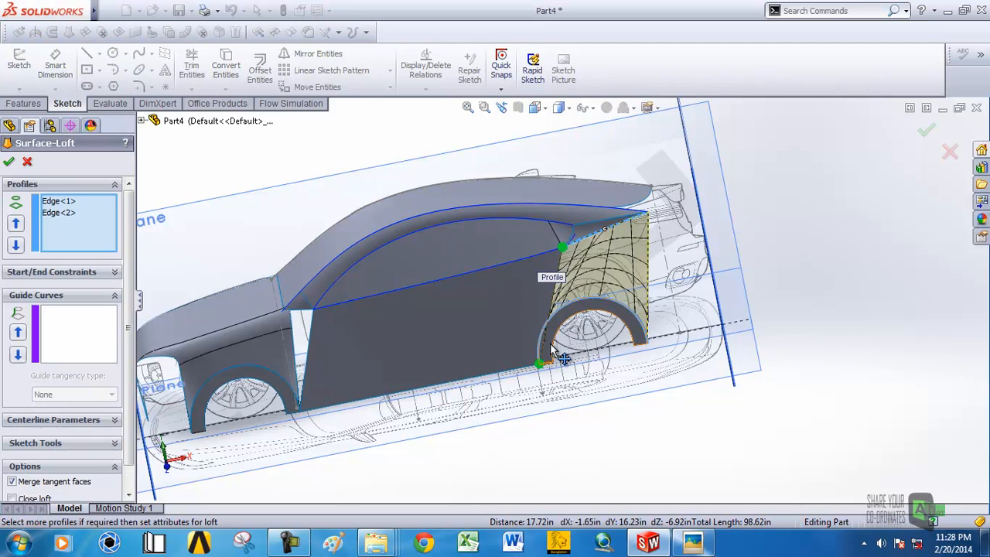
middle_click_drag(582, 307, 637, 283)
scroll(580, 280, "down", 6)
middle_click_drag(577, 274, 506, 205)
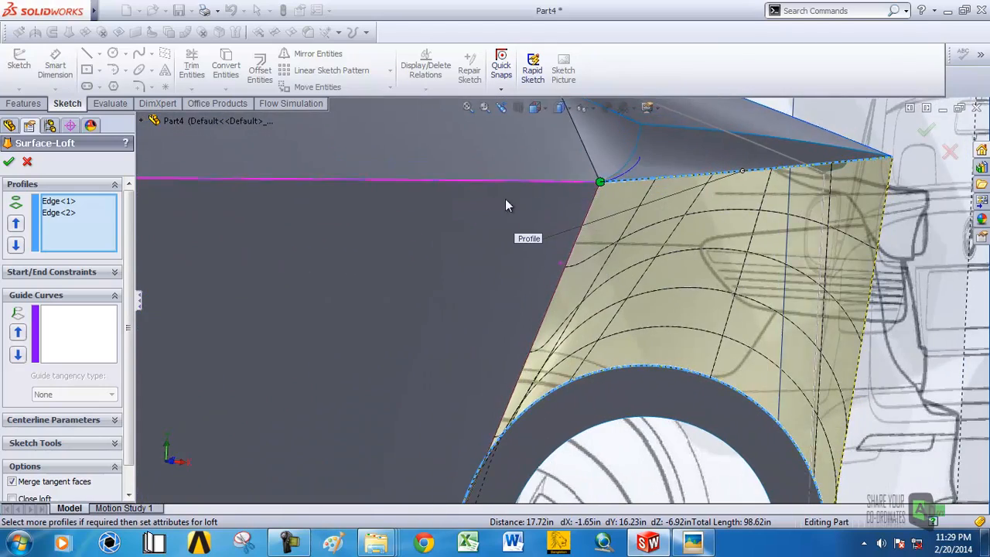
left_click(8, 161)
Examine the open gap between the front fender and the door surface, up to the corner beneath the windshield pillar.
scroll(740, 320, "up", 5)
middle_click_drag(636, 280, 680, 303)
scroll(569, 265, "up", 4)
middle_click_drag(569, 265, 510, 307)
scroll(426, 313, "down", 4)
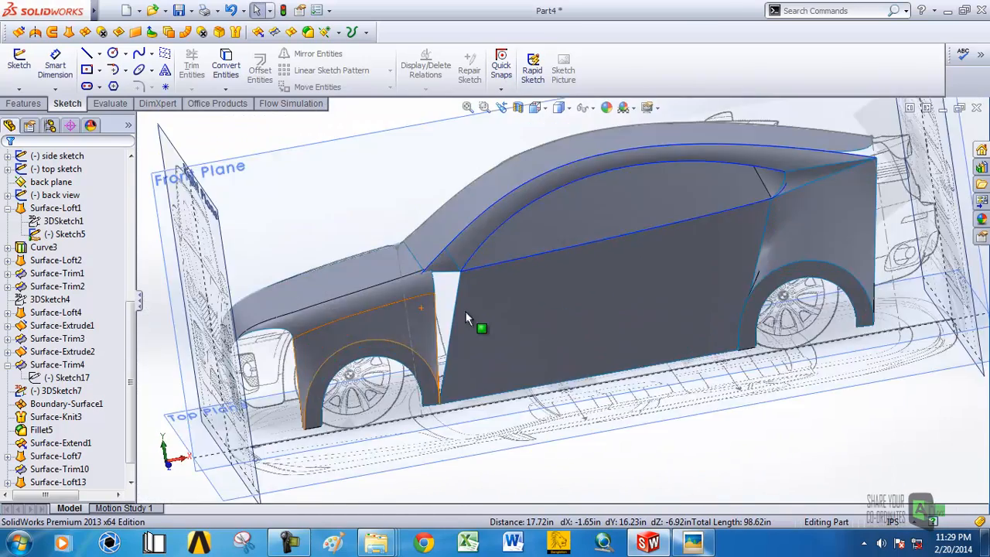
scroll(463, 287, "down", 4)
middle_click_drag(463, 284, 508, 329)
scroll(510, 297, "up", 5)
scroll(507, 304, "down", 4)
middle_click(488, 268)
middle_click_drag(488, 267, 524, 224)
scroll(533, 278, "down", 5)
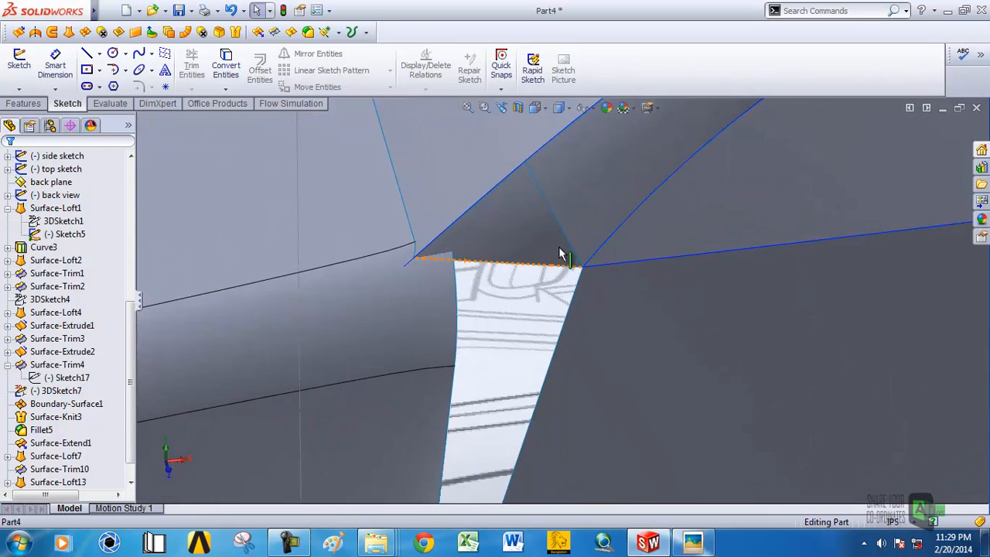
scroll(561, 259, "up", 6)
left_click(19, 90)
left_click(31, 115)
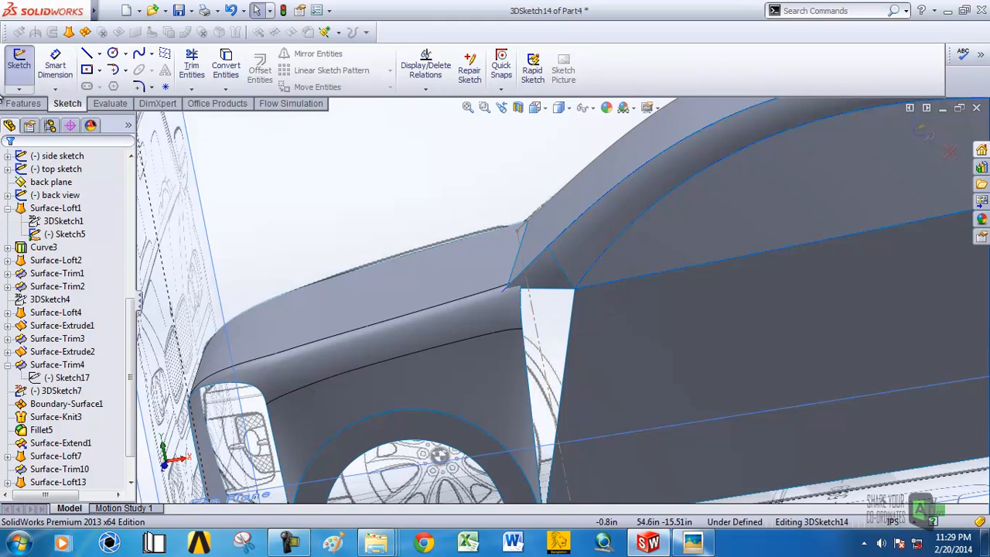
left_click(16, 91)
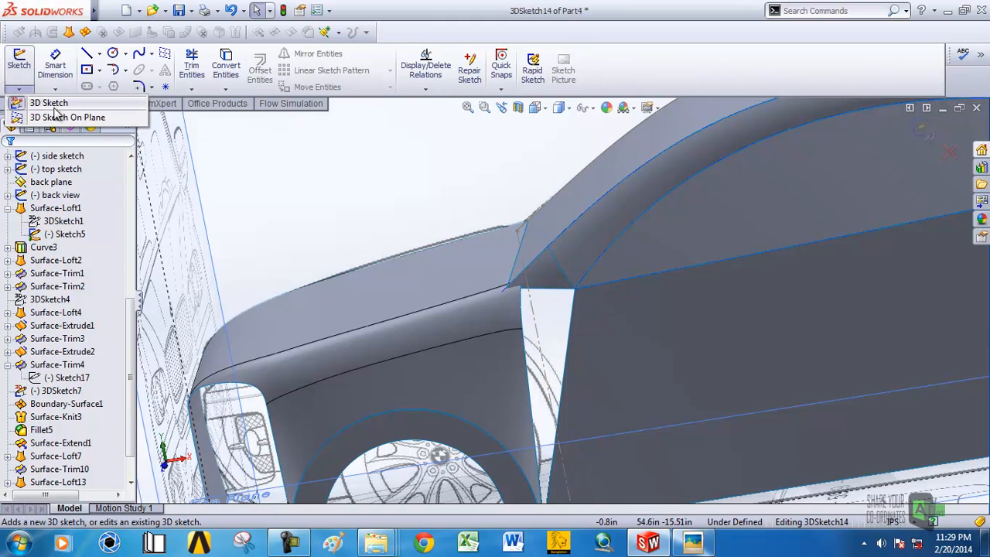
left_click(55, 101)
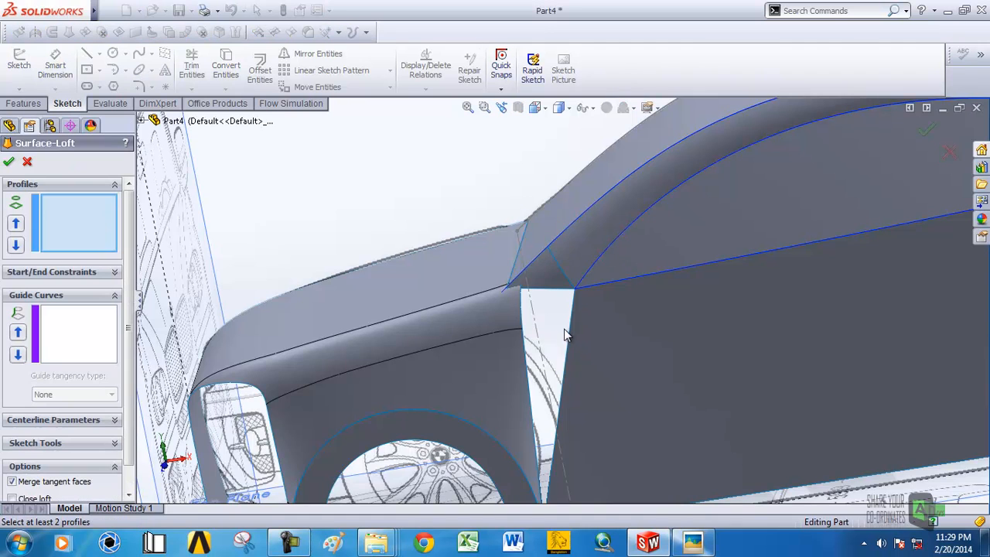
Set up a surface loft between the door surface's front edge and an open group of the front fender's rear edges.
scroll(570, 325, "up", 5)
scroll(566, 333, "down", 3)
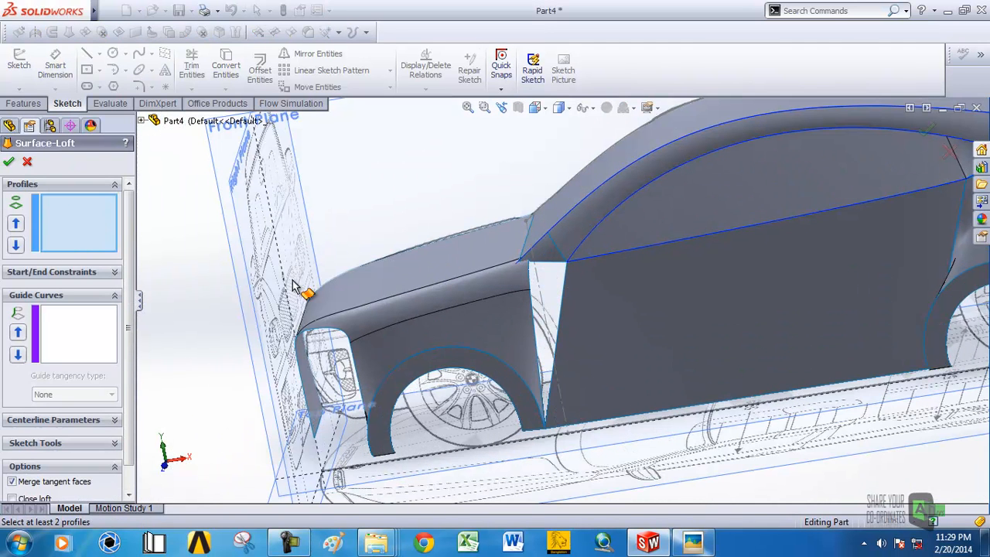
left_click(562, 307)
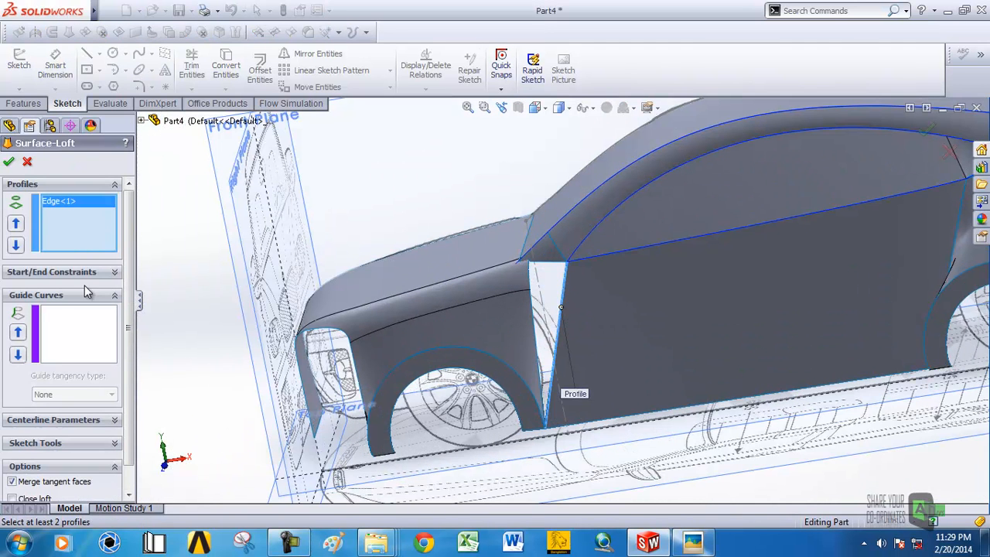
middle_click_drag(423, 251, 441, 323)
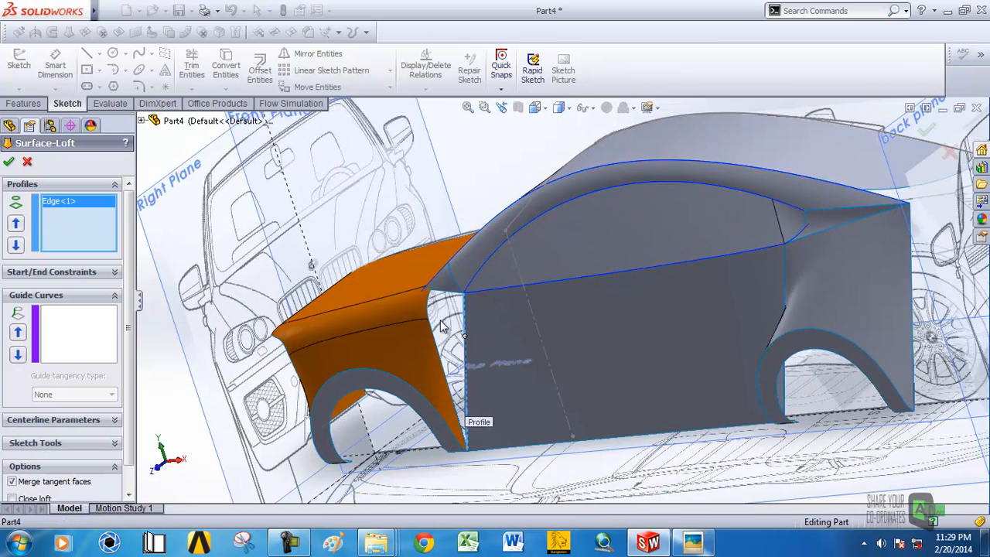
scroll(440, 323, "down", 3)
right_click(70, 218)
left_click(109, 242)
left_click(456, 363)
scroll(446, 294, "down", 1)
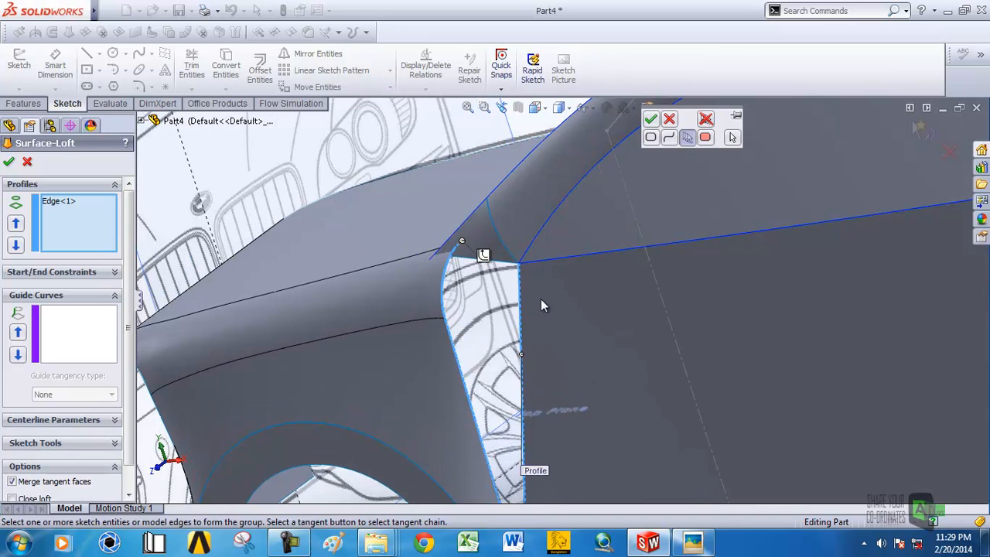
left_click(650, 120)
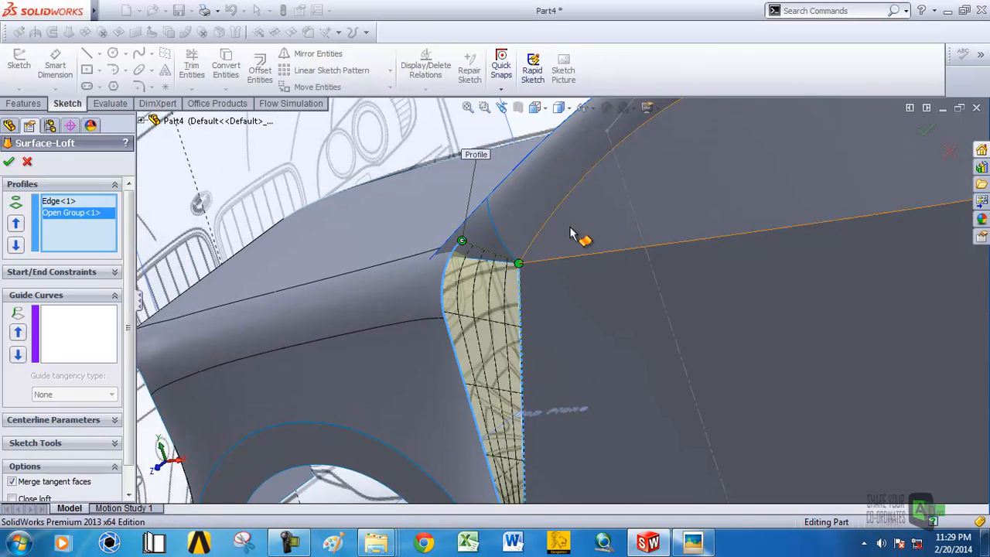
Try the pillar corner surface's lower edge as guide curve, clear it, and finish the fender-to-door loft without guide curves.
scroll(575, 270, "up", 4)
middle_click_drag(574, 269, 629, 239)
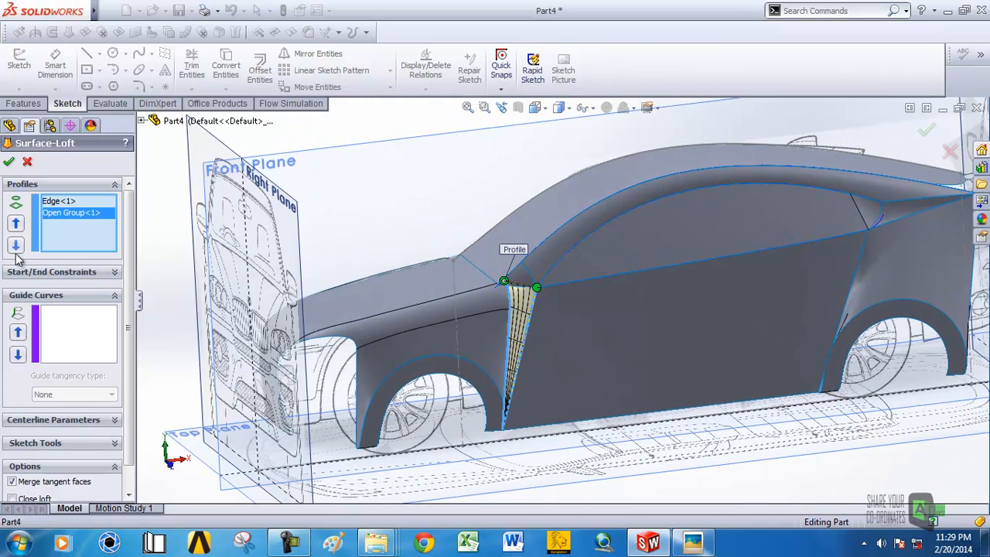
left_click(66, 326)
scroll(545, 286, "down", 4)
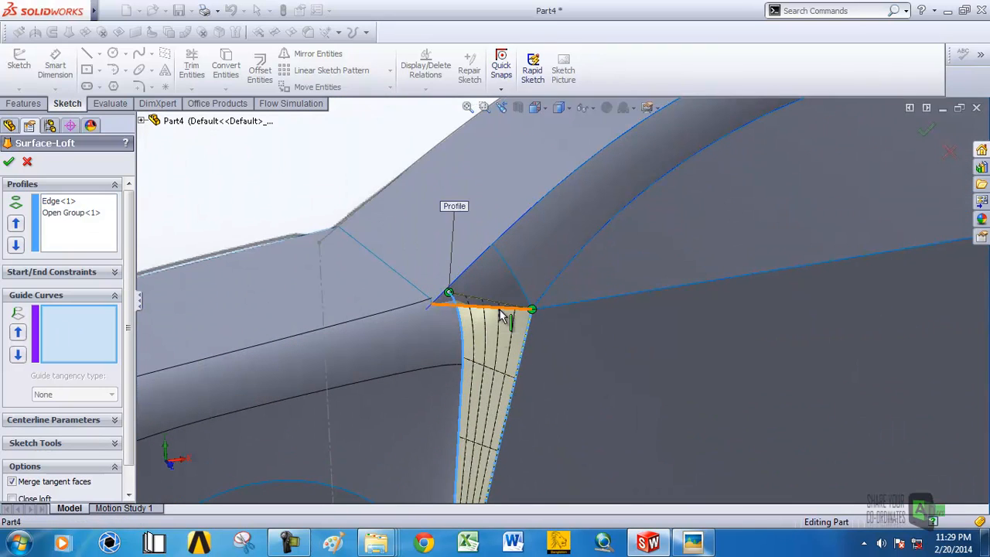
left_click(500, 310)
right_click(86, 350)
left_click(123, 367)
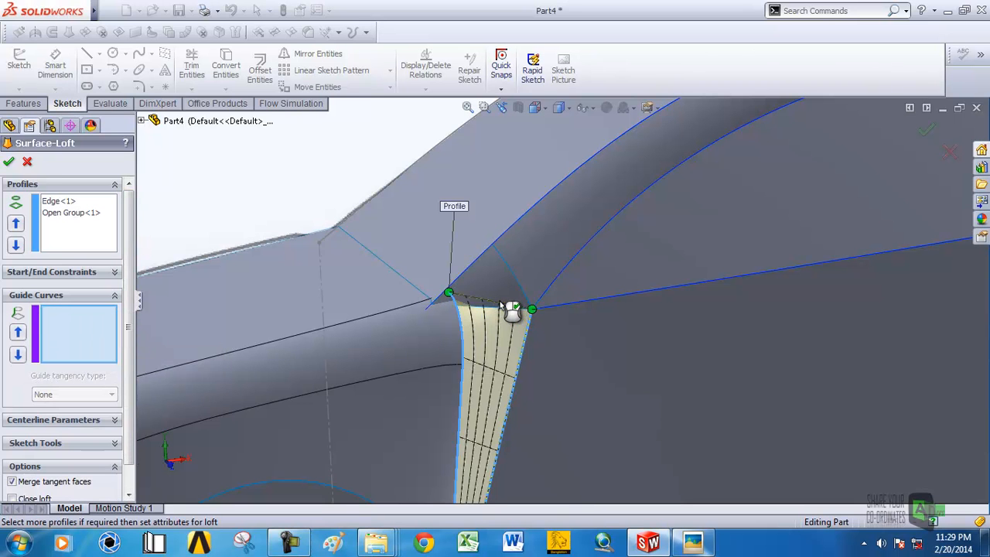
left_click(8, 161)
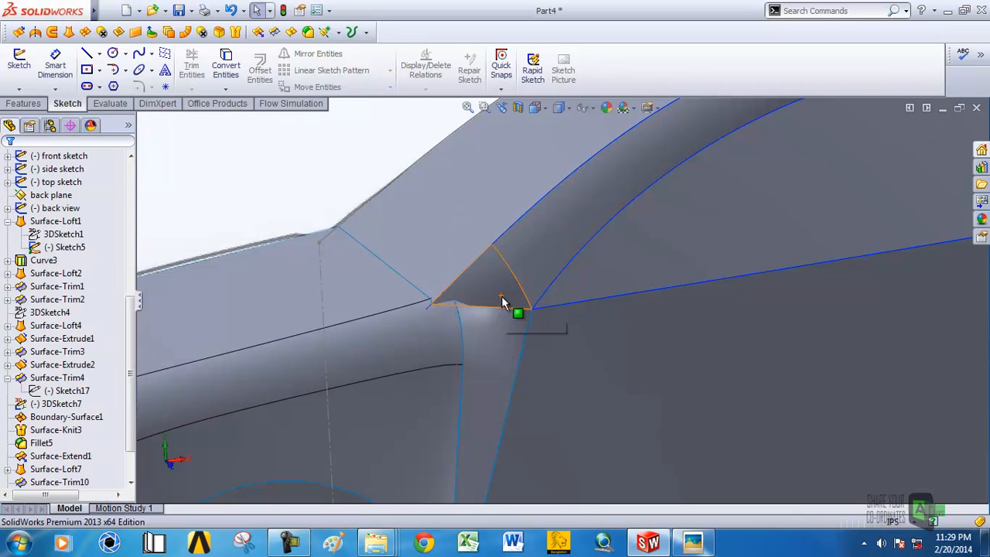
Examine the junction of the fender, new loft and windshield pillar corner, and the body side back to the open rear end.
scroll(556, 298, "up", 6)
middle_click_drag(557, 297, 451, 422)
scroll(524, 348, "down", 3)
middle_click(525, 348)
scroll(520, 325, "down", 2)
scroll(480, 292, "down", 2)
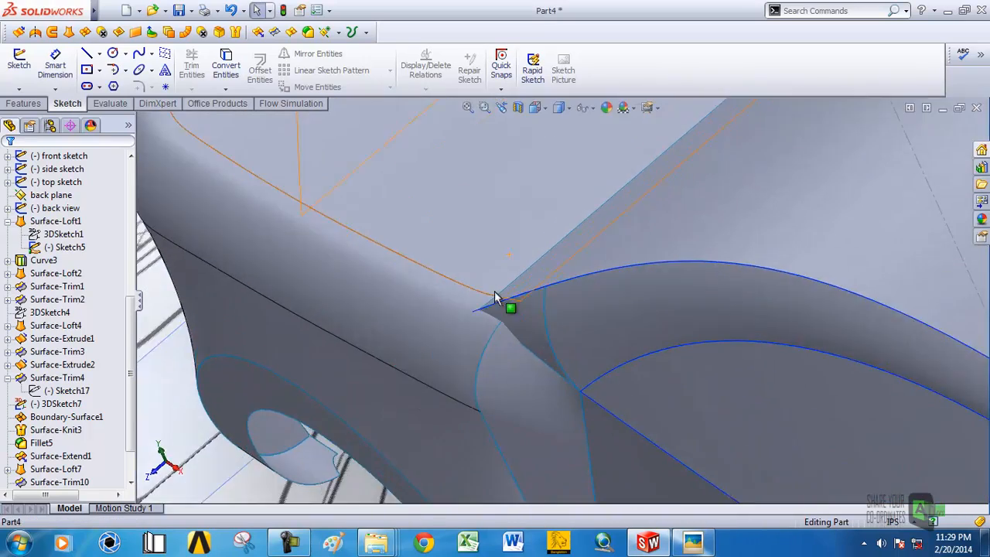
scroll(556, 267, "down", 2)
scroll(589, 323, "down", 1)
scroll(588, 323, "up", 8)
middle_click_drag(685, 293, 690, 216)
scroll(640, 333, "down", 3)
middle_click_drag(640, 334, 799, 354)
scroll(799, 332, "down", 3)
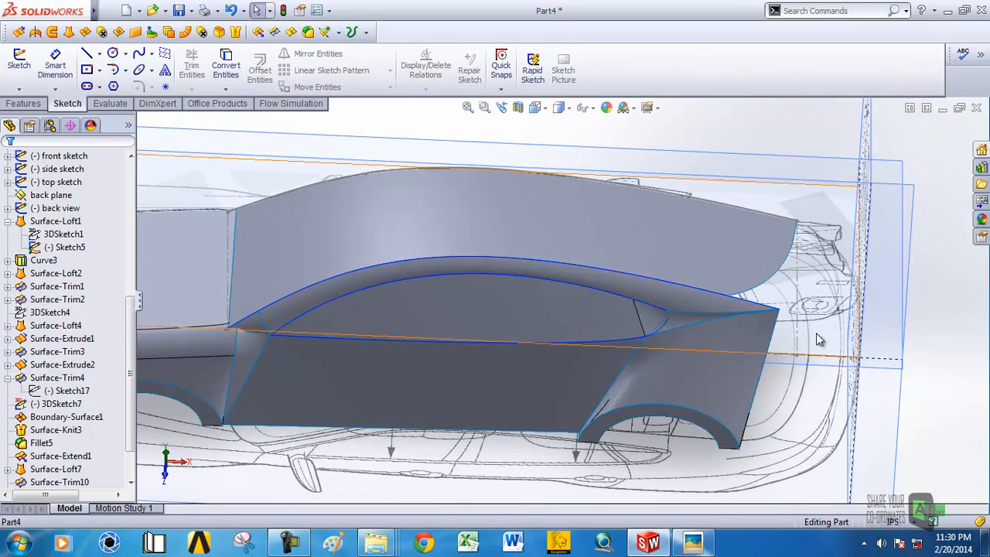
Open a new sketch on the Front Plane, seen in front view.
scroll(817, 341, "up", 4)
middle_click_drag(663, 288, 654, 197)
left_click(534, 107)
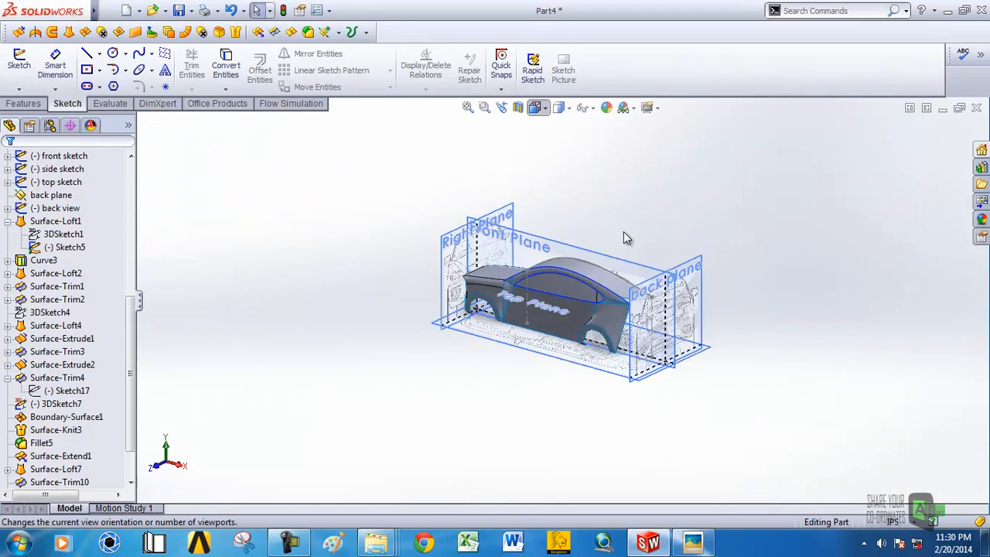
left_click(519, 311)
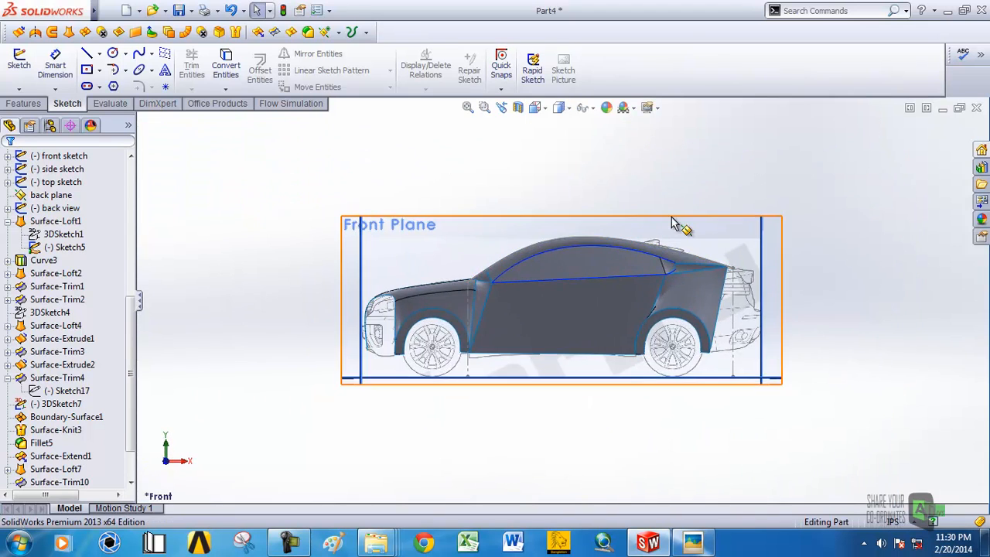
left_click(702, 216)
left_click(728, 175)
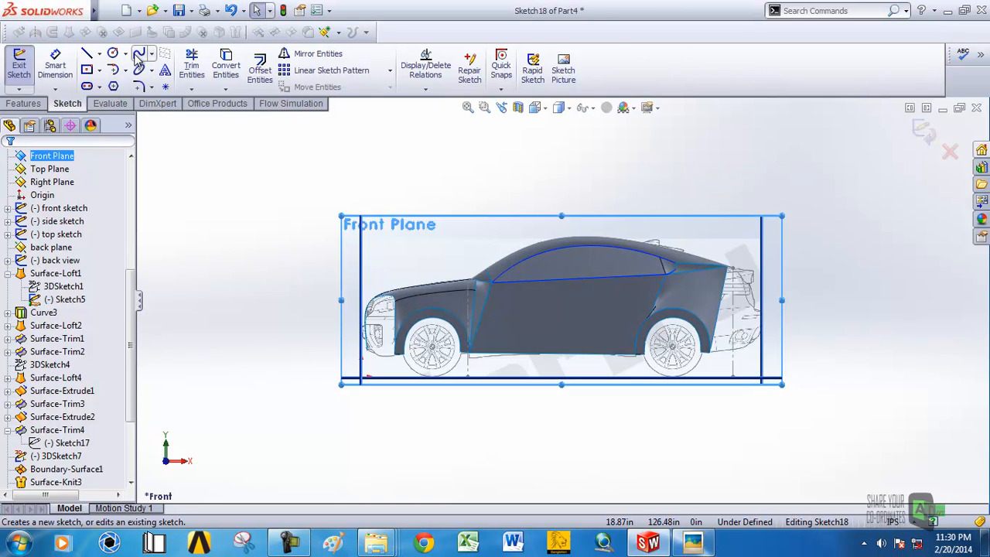
Sketch a three-point spline from the rear wheel arch's lower corner past the bumper's underside up to the roof's rear end.
left_click(139, 54)
scroll(689, 338, "down", 4)
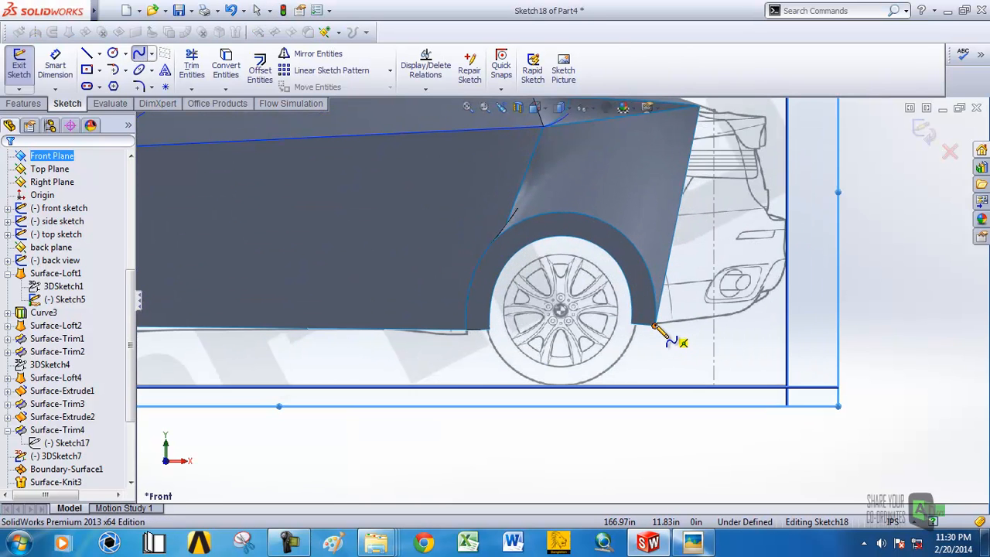
left_click(654, 324)
left_click(740, 311)
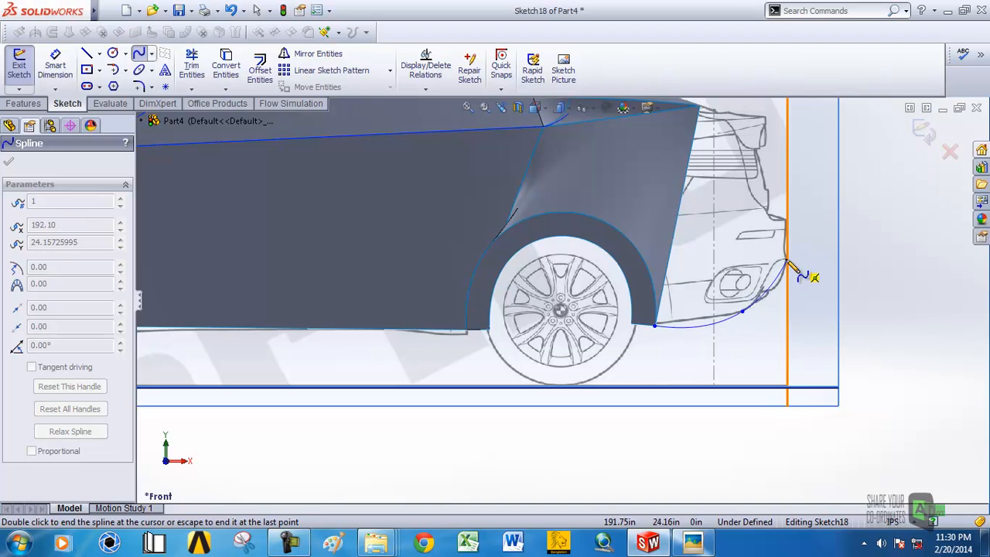
left_click(713, 110)
right_click(713, 111)
left_click(732, 121)
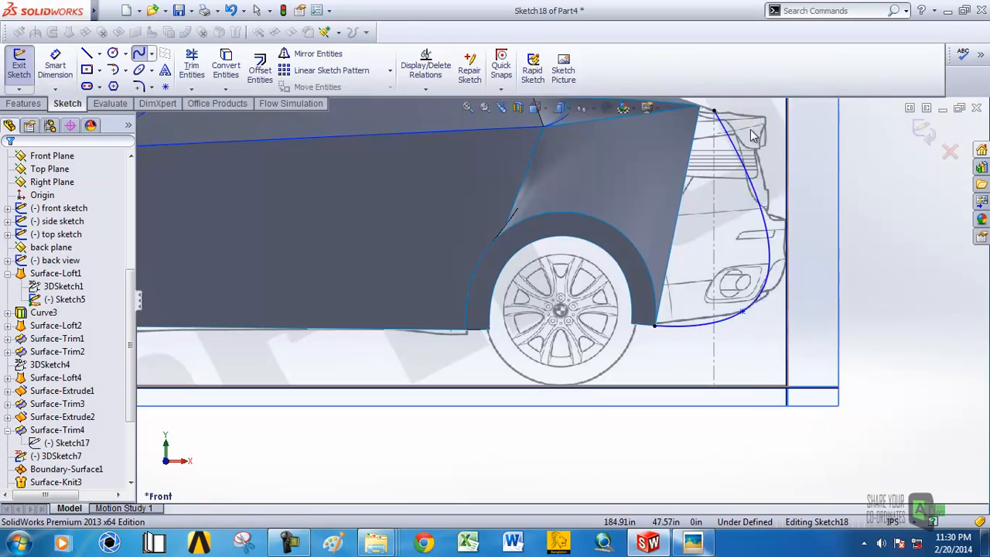
Make the spline tangent to the roof profile spline of Sketch5 at their shared end.
scroll(714, 215, "up", 4)
mouse_move(713, 215)
middle_mouse_down()
mouse_move(624, 238)
mouse_move(603, 356)
mouse_move(651, 308)
mouse_move(654, 318)
middle_mouse_up()
scroll(585, 425, "down", 5)
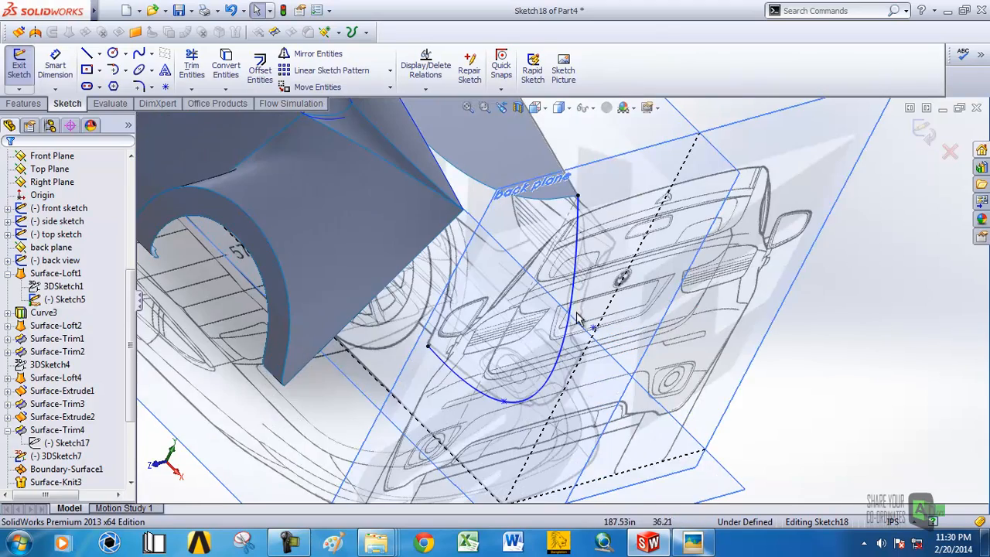
left_click(577, 258)
scroll(586, 190, "down", 3)
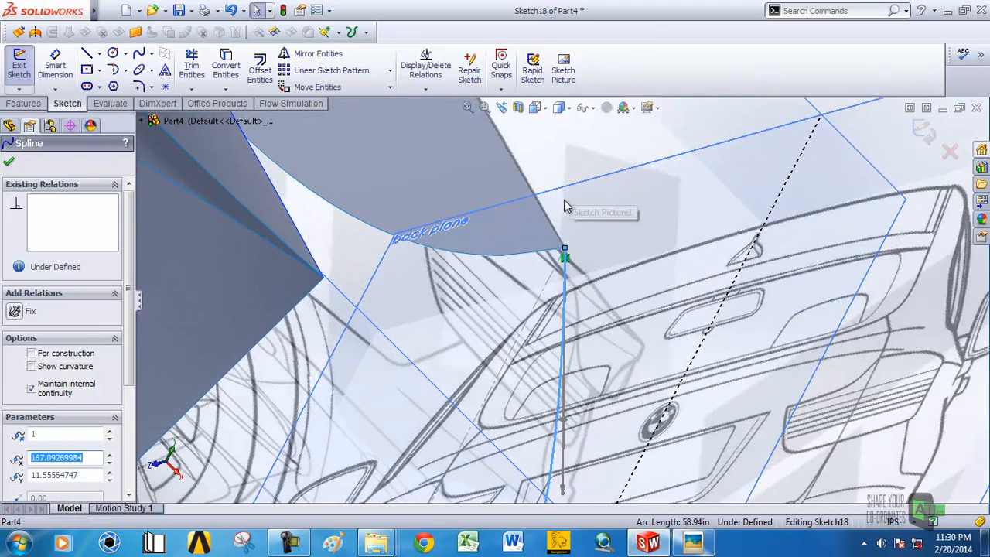
left_click(546, 239, "ctrl")
left_click(14, 395)
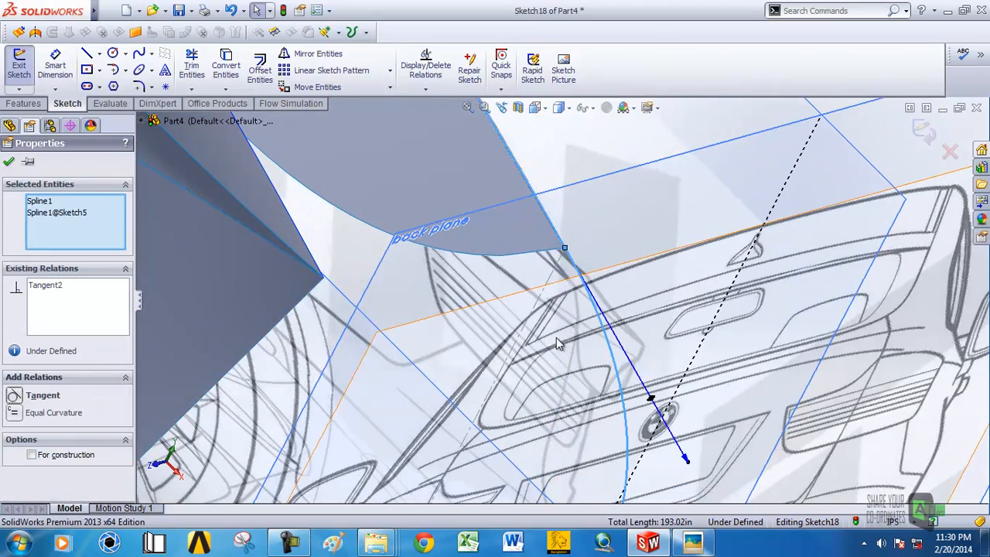
In front view, shorten the spline's tangent handle at the roof end to pull the curve toward the blueprint's rear outline.
scroll(540, 338, "up", 5)
middle_click_drag(565, 316, 670, 255)
scroll(669, 255, "up", 4)
scroll(592, 217, "down", 7)
middle_click_drag(581, 193, 539, 179)
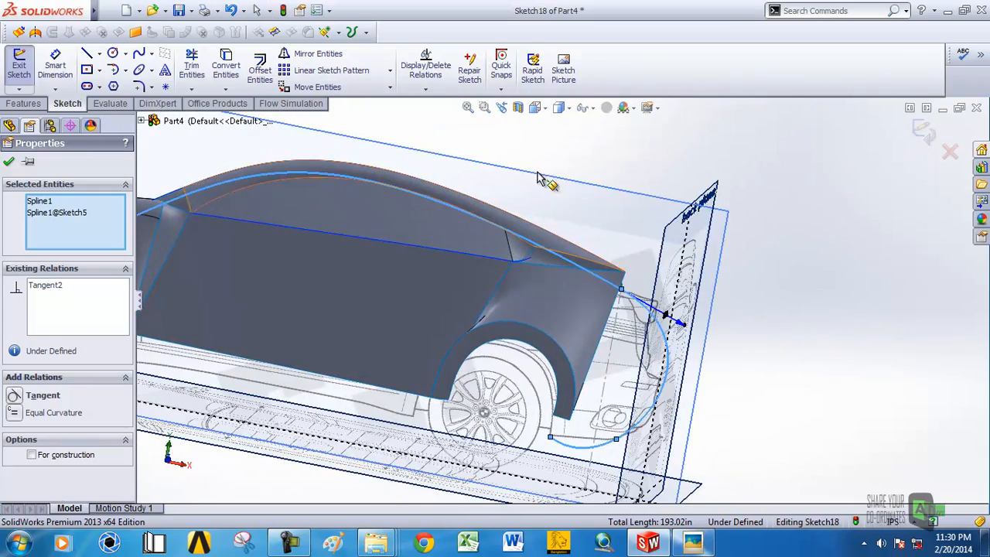
left_click(534, 108)
left_click(541, 321)
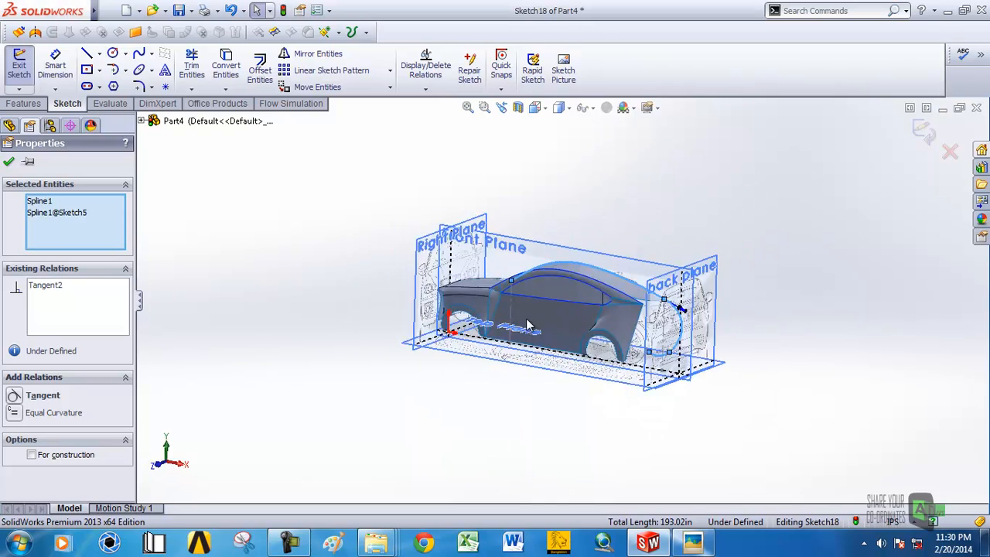
scroll(745, 301, "down", 5)
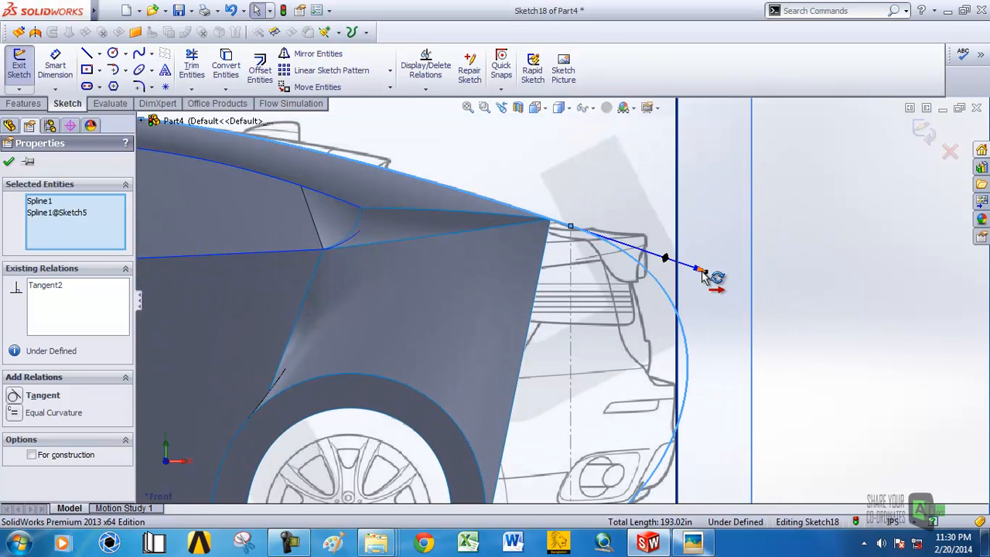
left_click_drag(706, 274, 626, 265)
scroll(775, 382, "up", 3)
left_click(779, 353)
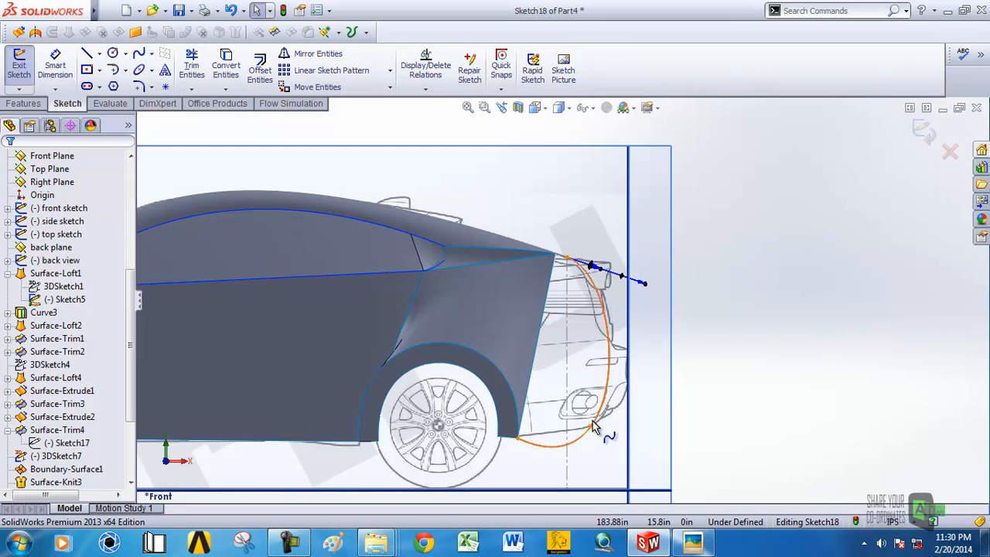
Reshape the spline's lower end and middle point with their handles to follow the bumper outline, and delete the spline.
left_click(539, 453)
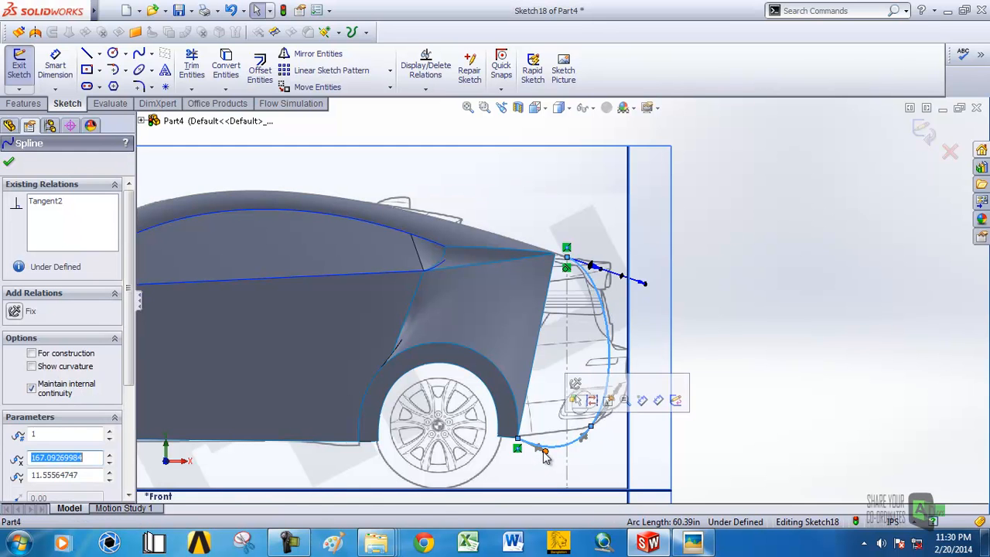
left_click_drag(544, 457, 554, 446)
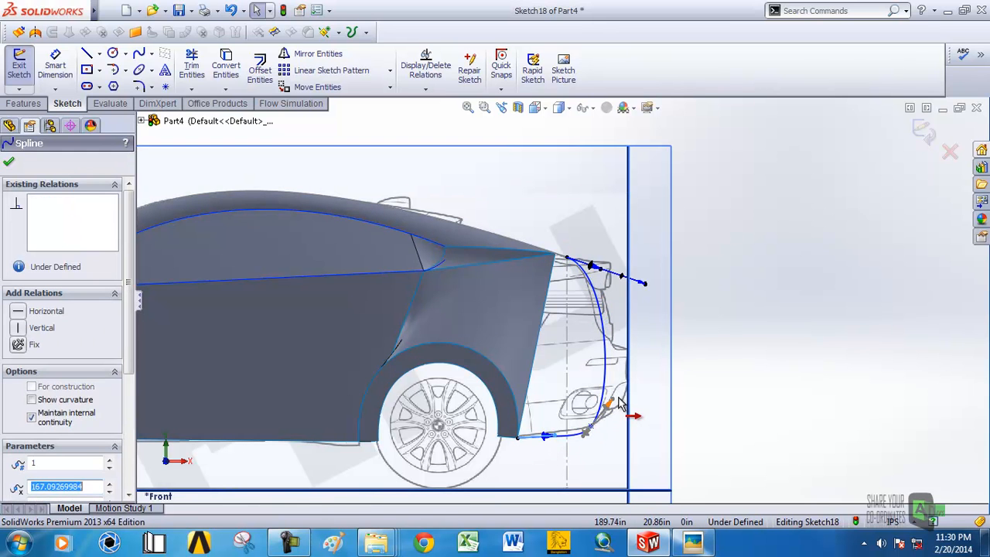
left_click_drag(618, 403, 645, 380)
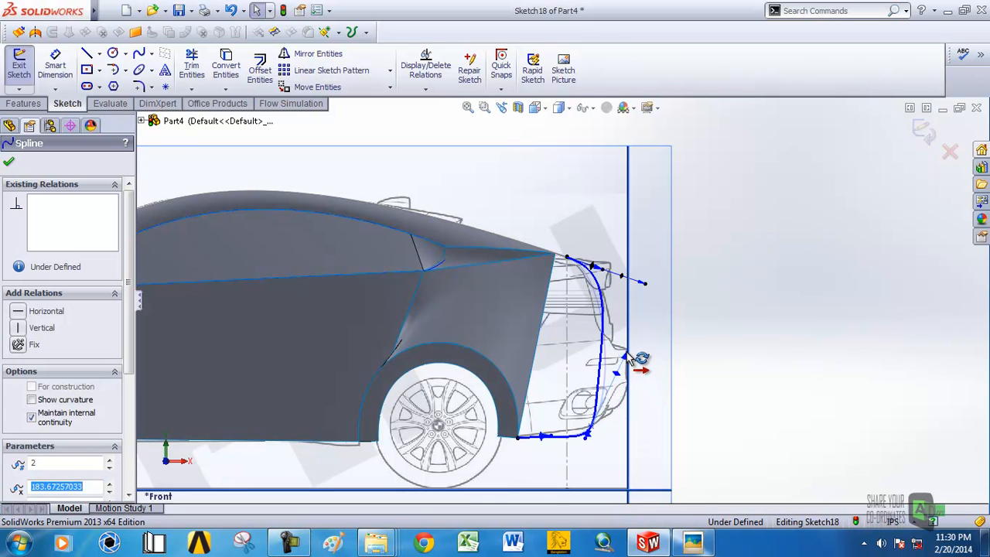
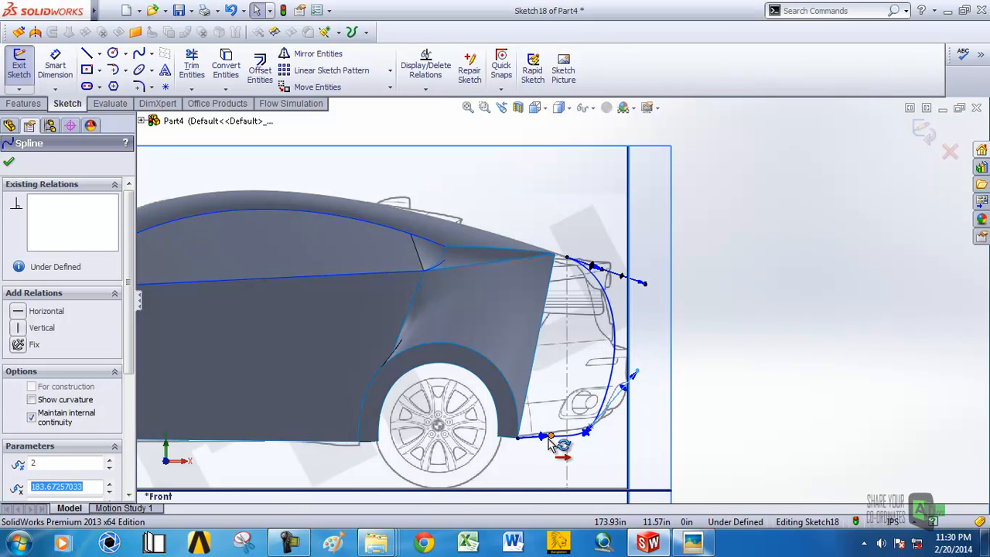
left_click_drag(556, 442, 562, 452)
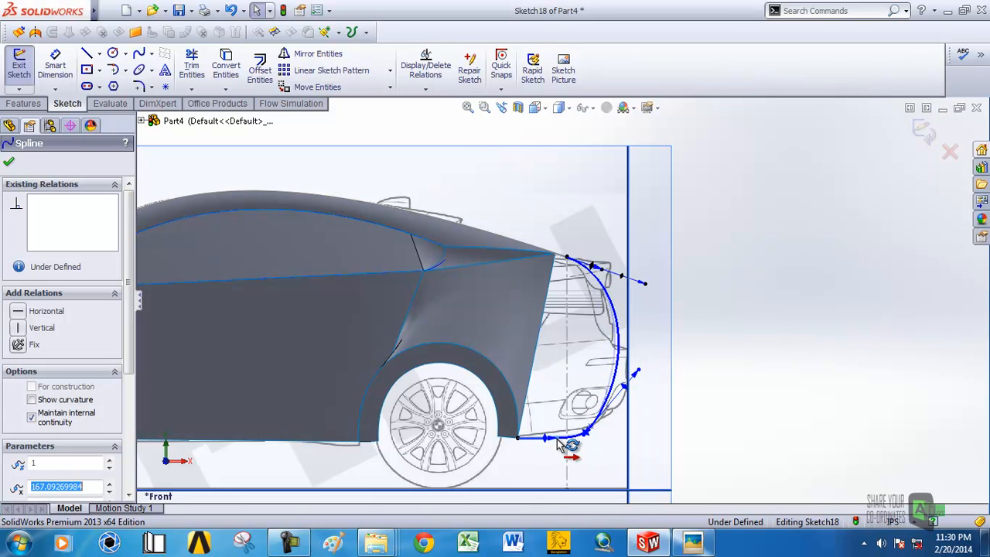
left_click(574, 437)
key("Delete")
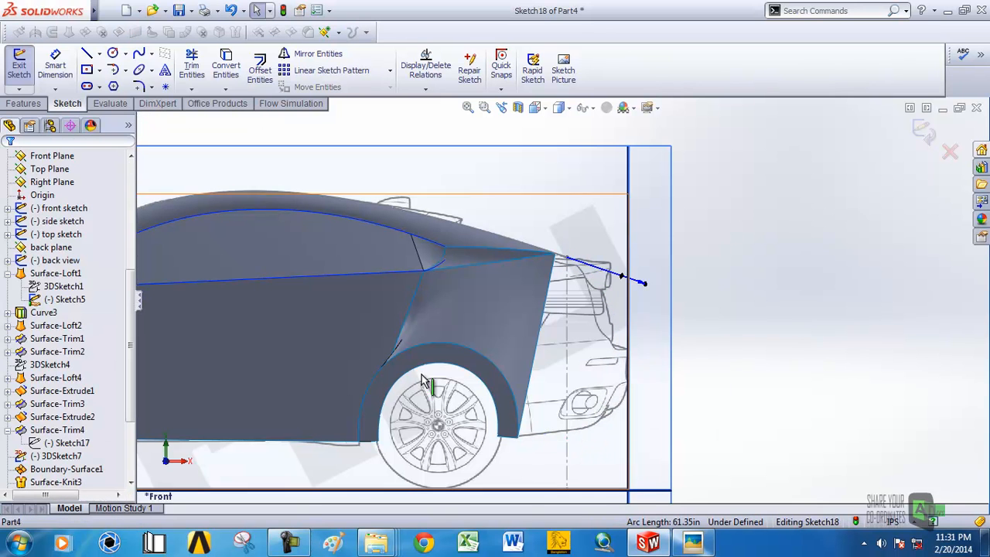
Sketch a two-point spline about 28 in long from the rear wheel arch's lower corner to the bumper's rearmost point at the back plane.
left_click(140, 54)
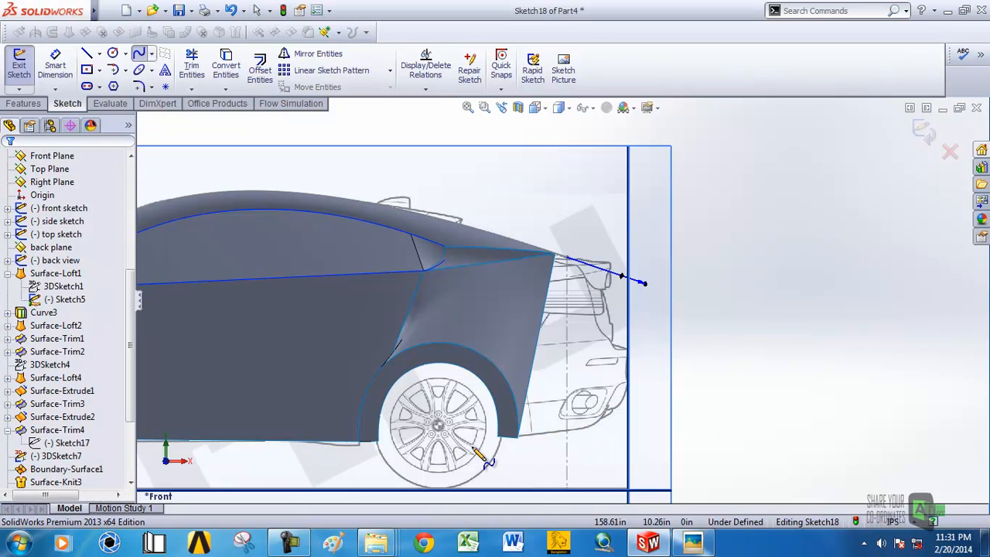
left_click(518, 437)
scroll(641, 337, "up", 3)
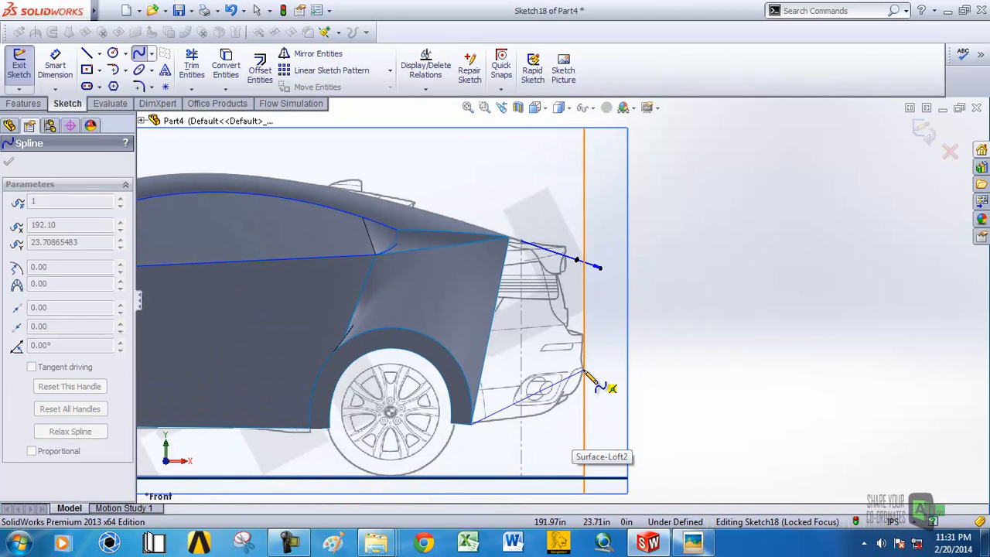
scroll(611, 334, "down", 5)
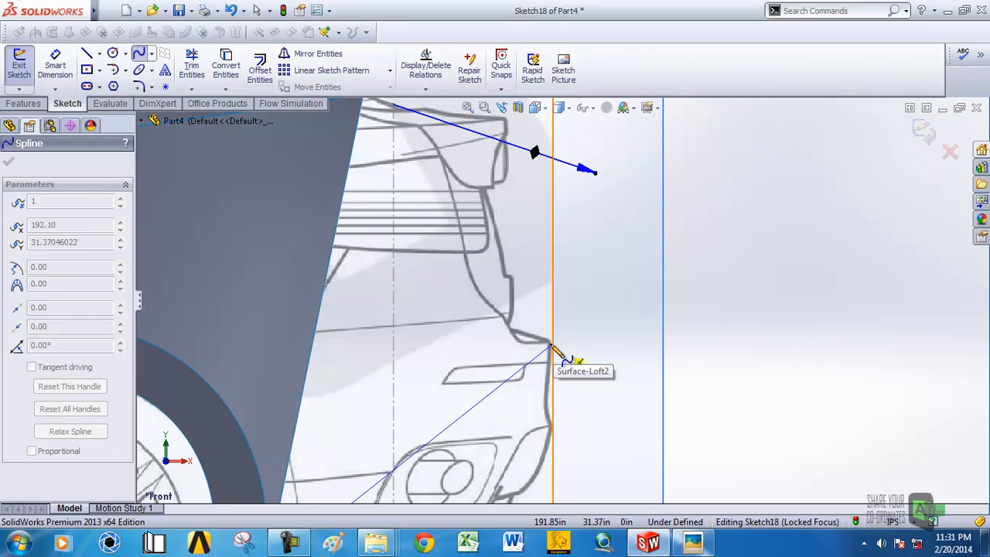
scroll(565, 402, "up", 3)
scroll(550, 391, "down", 1)
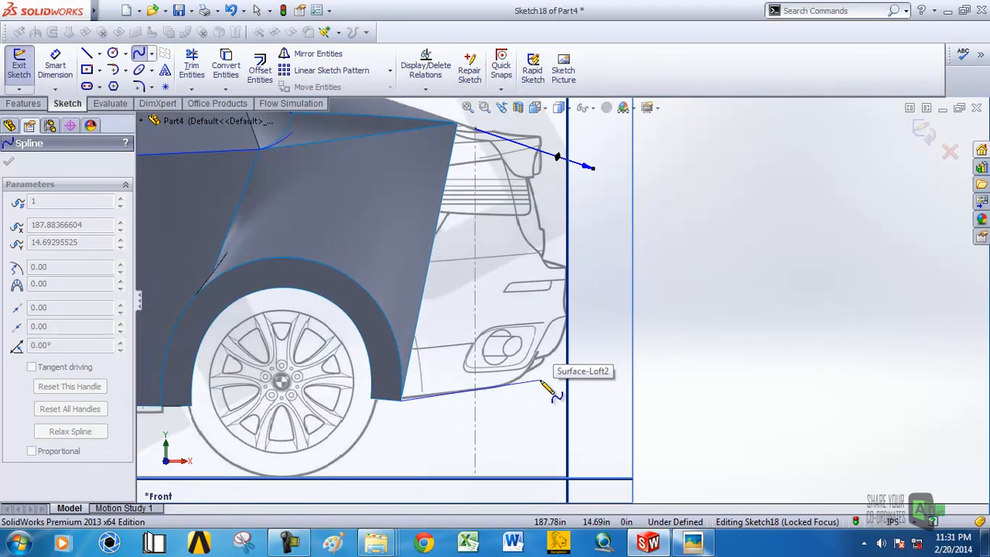
right_click(570, 322)
left_click(592, 191)
Reshape the lower spline with its end handles so it follows the bumper's underside in the blueprint.
left_click(557, 322)
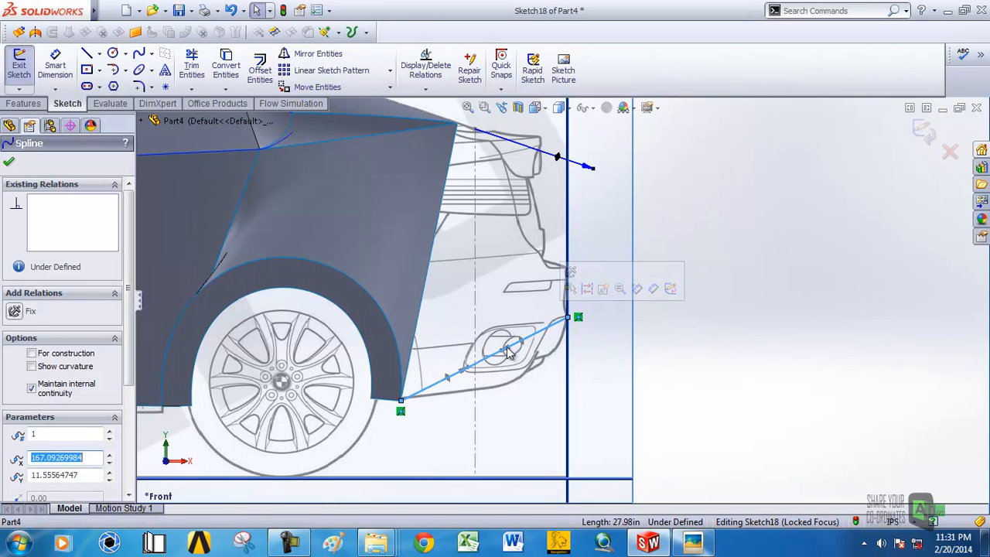
left_click_drag(501, 352, 521, 396)
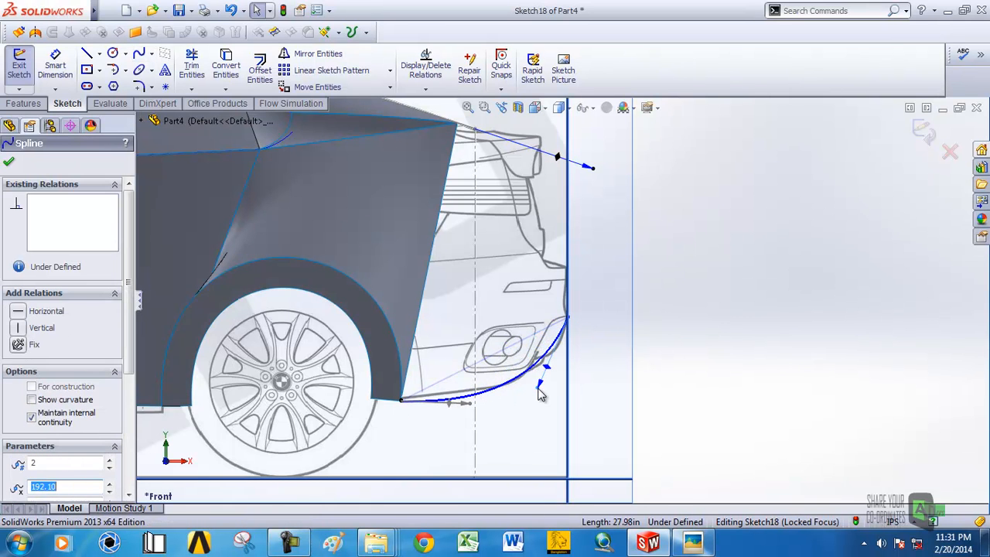
scroll(580, 335, "down", 2)
mouse_move(520, 418)
left_mouse_down()
mouse_move(510, 398)
mouse_move(557, 370)
mouse_move(536, 346)
mouse_move(433, 402)
mouse_move(539, 416)
left_mouse_up()
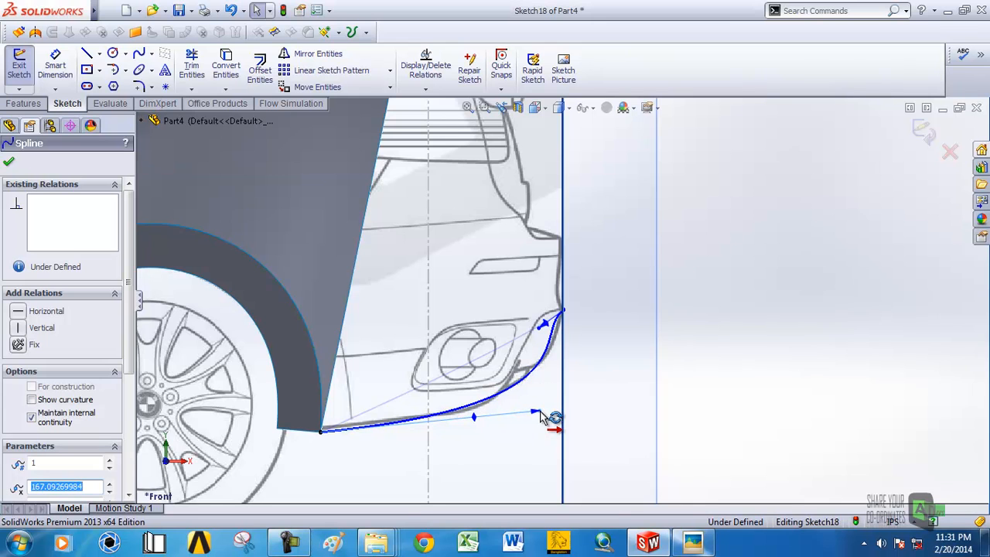
left_click_drag(542, 330, 532, 325)
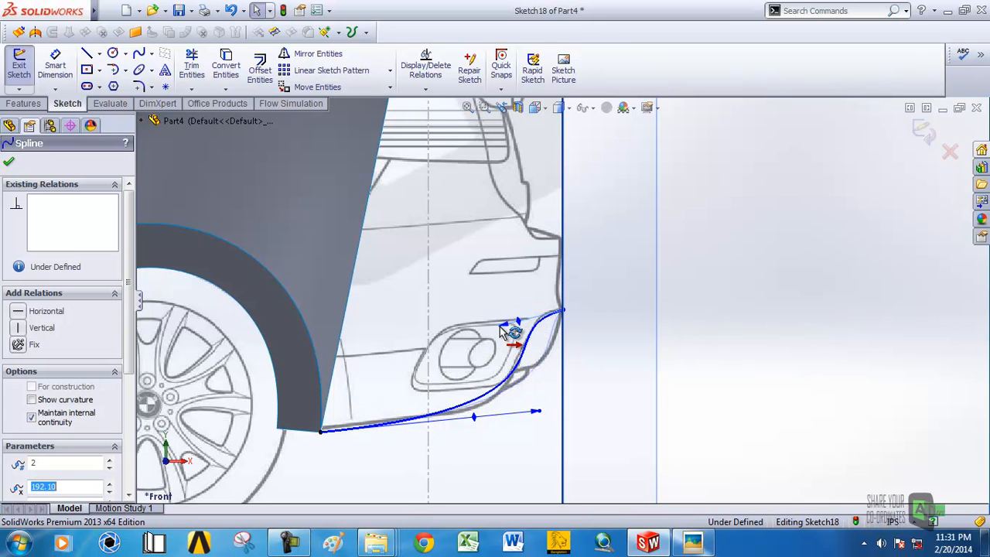
left_click_drag(536, 412, 539, 422)
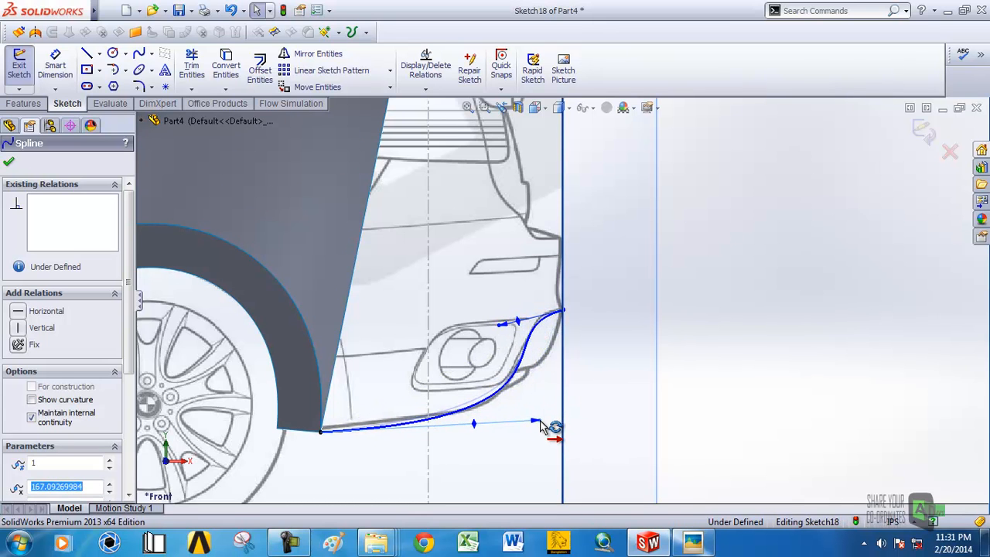
Sketch a second two-point spline from the lower spline's rear end up to the roof's rear end.
scroll(554, 301, "up", 3)
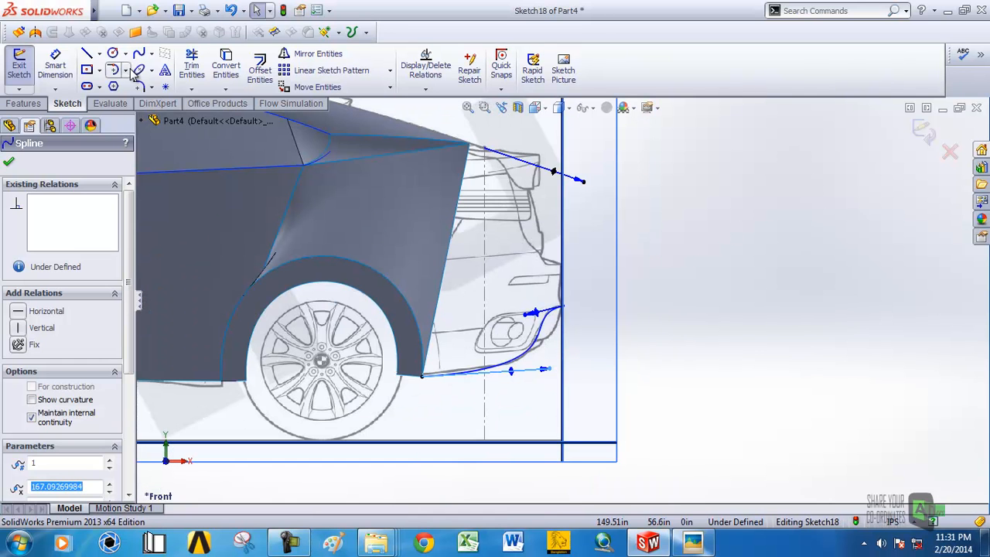
scroll(564, 305, "down", 2)
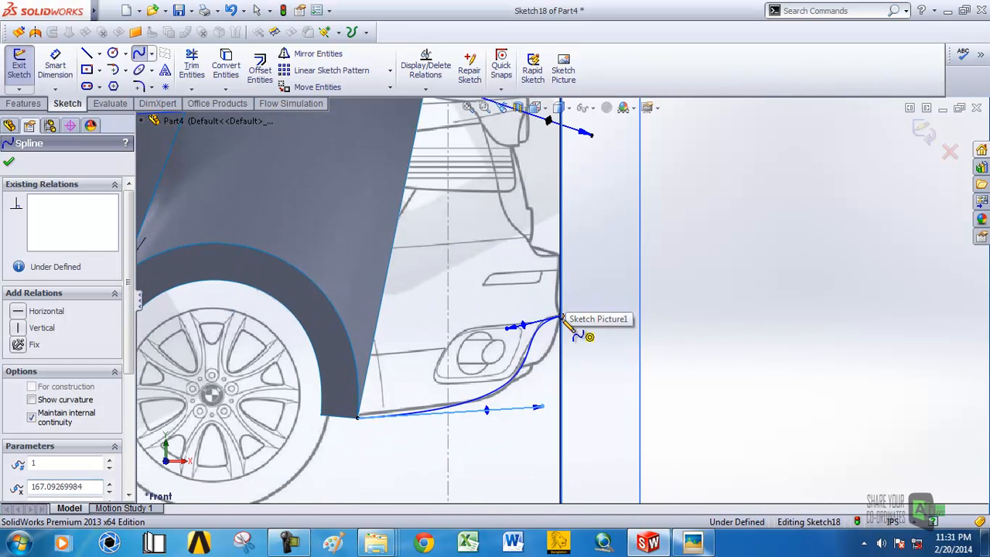
left_click(561, 317)
scroll(546, 241, "up", 2)
scroll(540, 205, "down", 3)
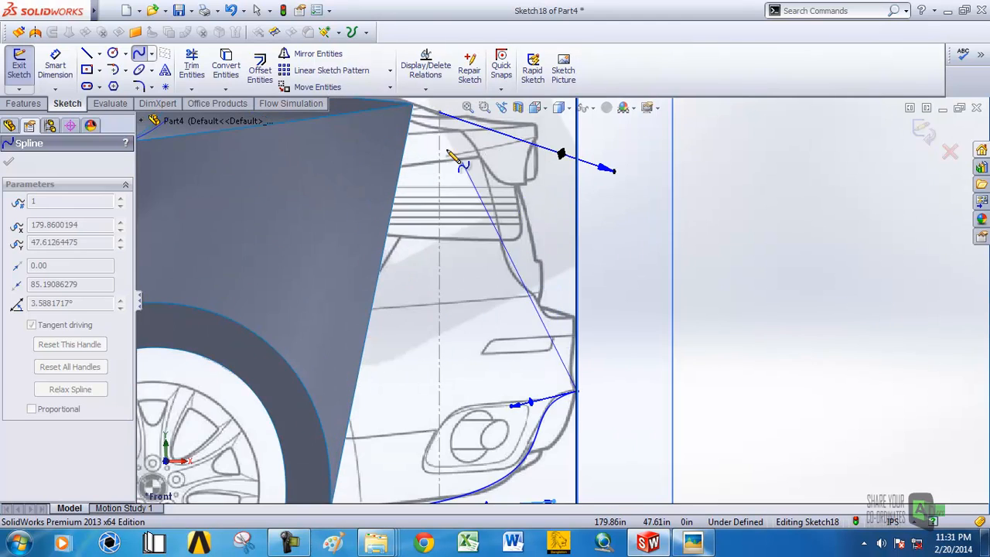
scroll(485, 179, "up", 2)
scroll(502, 251, "down", 3)
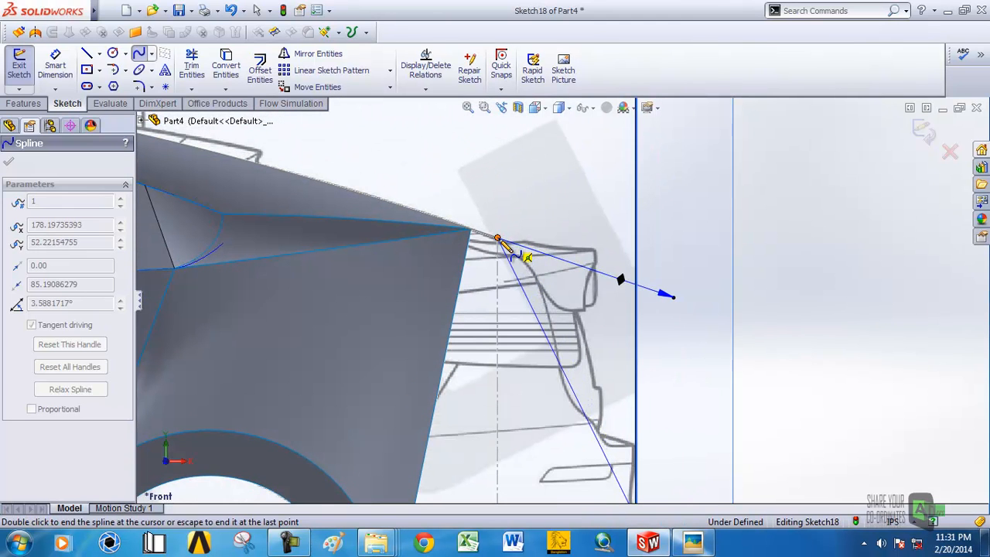
right_click(499, 239)
left_click(530, 189)
Bend the upper spline with its two end handles to follow the tailgate and bumper outline.
left_click(541, 334)
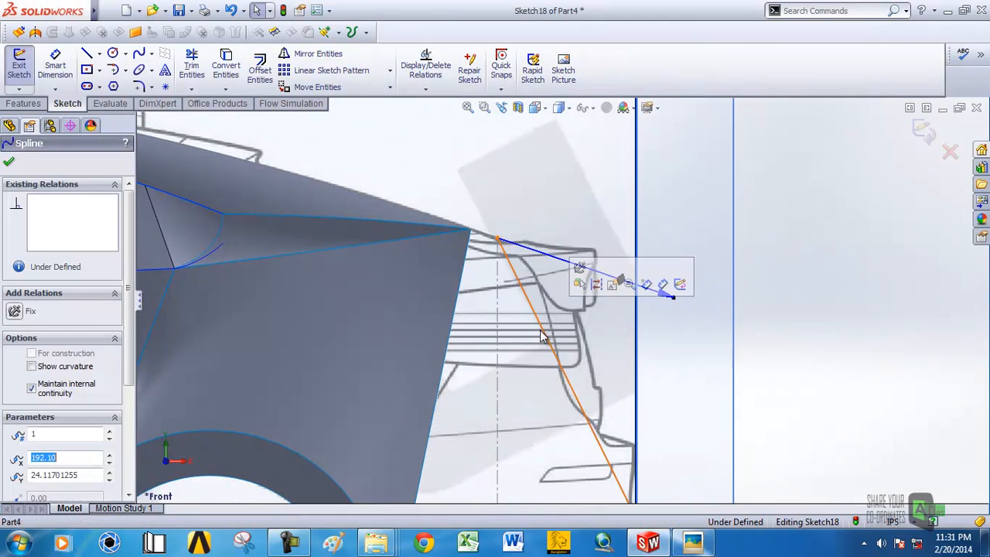
left_click_drag(581, 410, 686, 395)
left_click_drag(606, 303, 574, 389)
left_click_drag(671, 439, 627, 440)
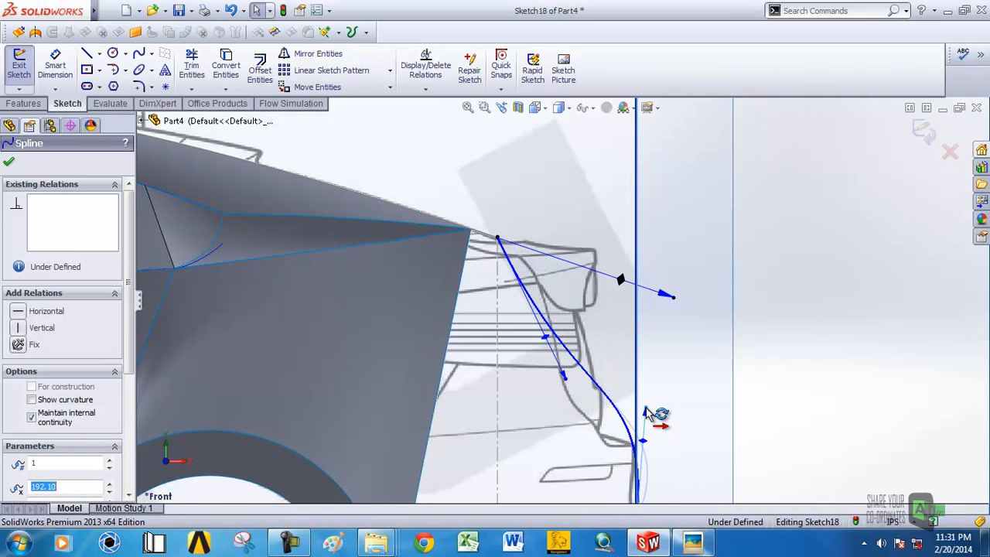
left_click_drag(564, 377, 562, 405)
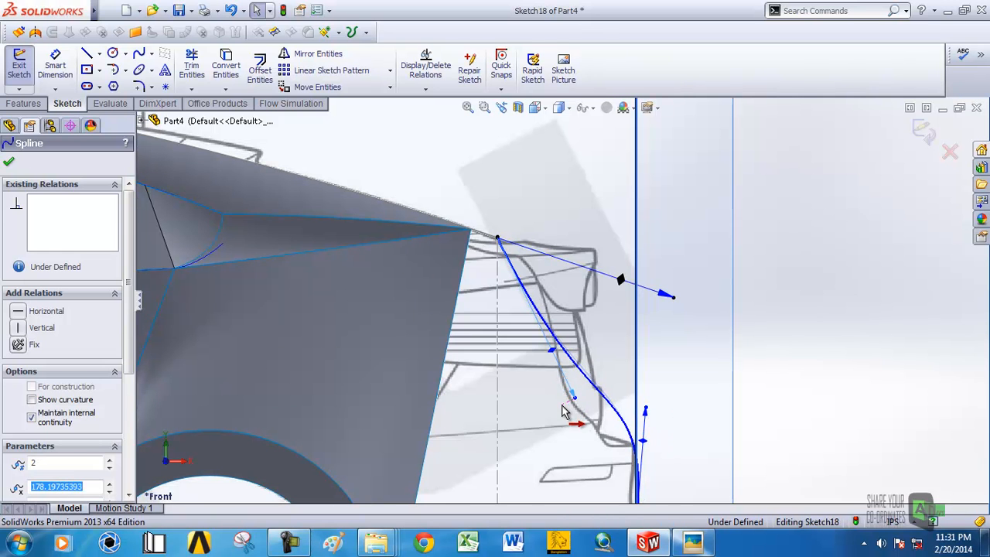
Add a Tangent relation between the upper and lower splines at their shared end on the bumper.
scroll(627, 362, "up", 6)
mouse_move(629, 361)
middle_mouse_down()
mouse_move(610, 348)
mouse_move(631, 350)
middle_mouse_up()
scroll(602, 377, "down", 1)
scroll(604, 384, "down", 3)
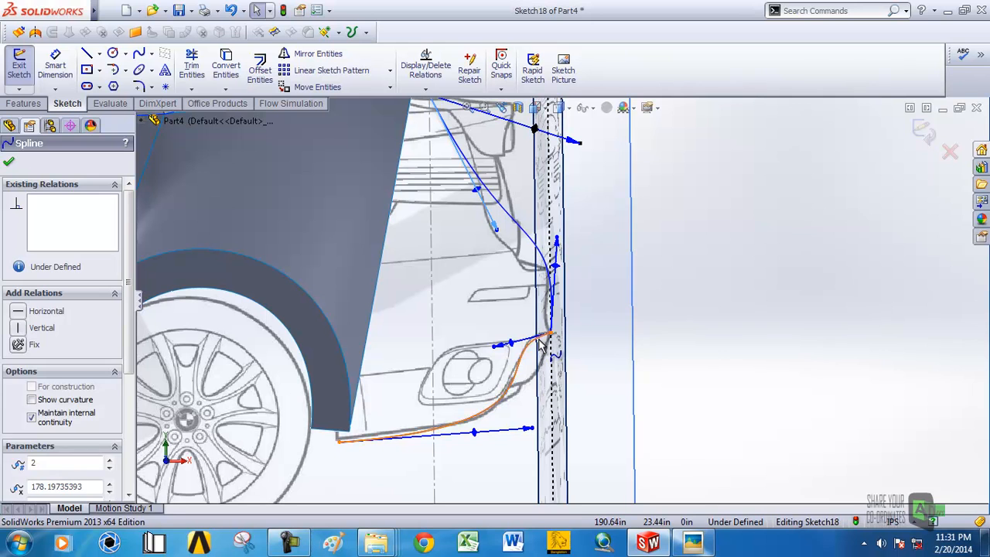
left_click(553, 334)
left_click(552, 313, "ctrl")
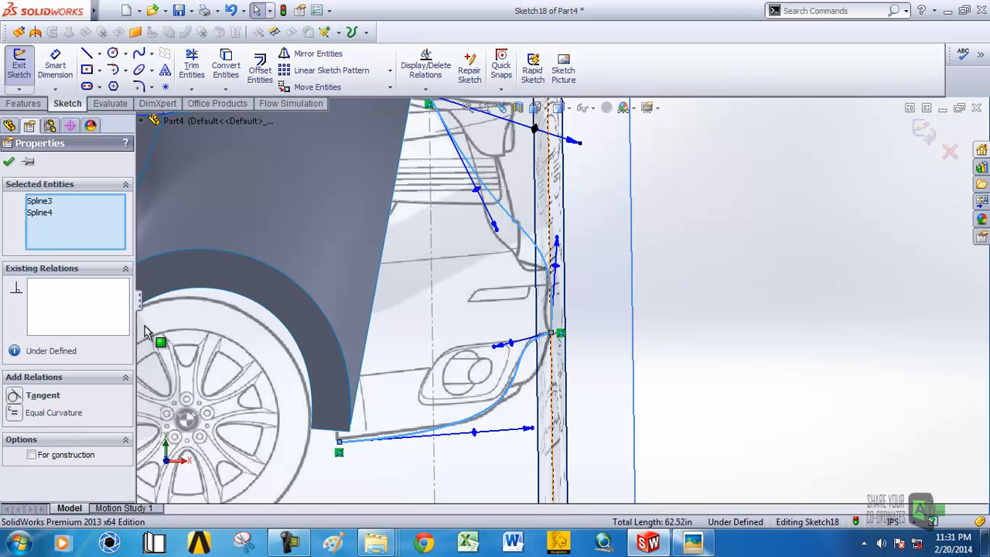
left_click(15, 396)
scroll(561, 302, "up", 4)
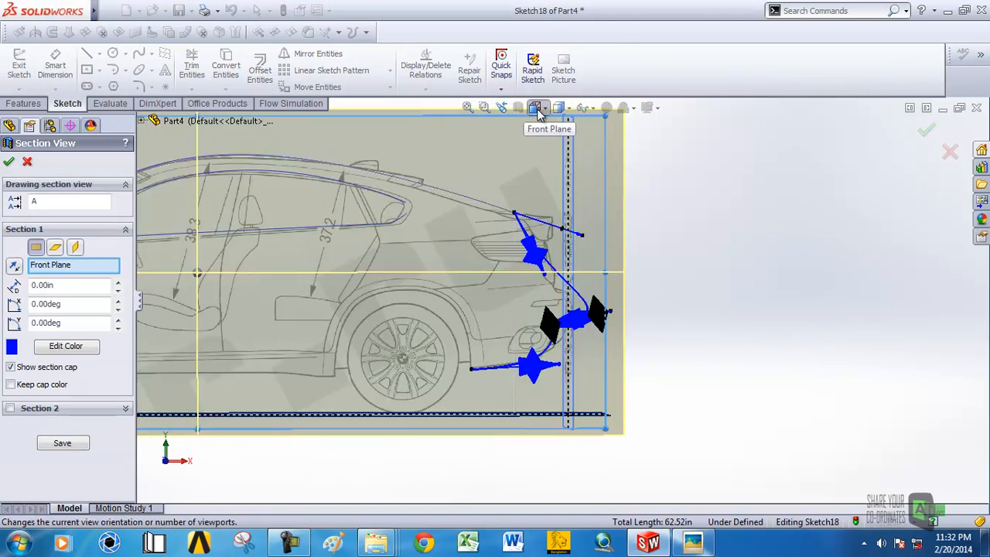
left_click(537, 110)
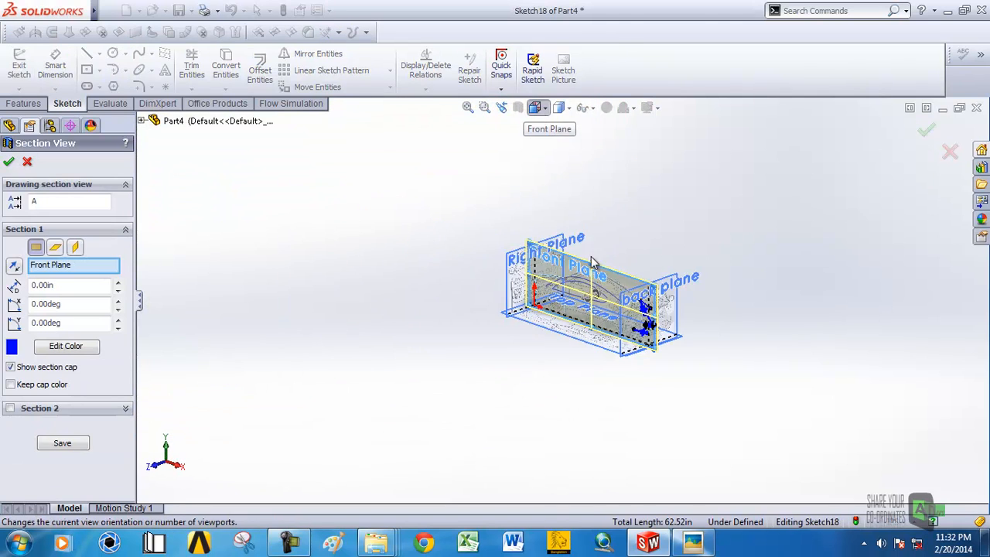
left_click(508, 314)
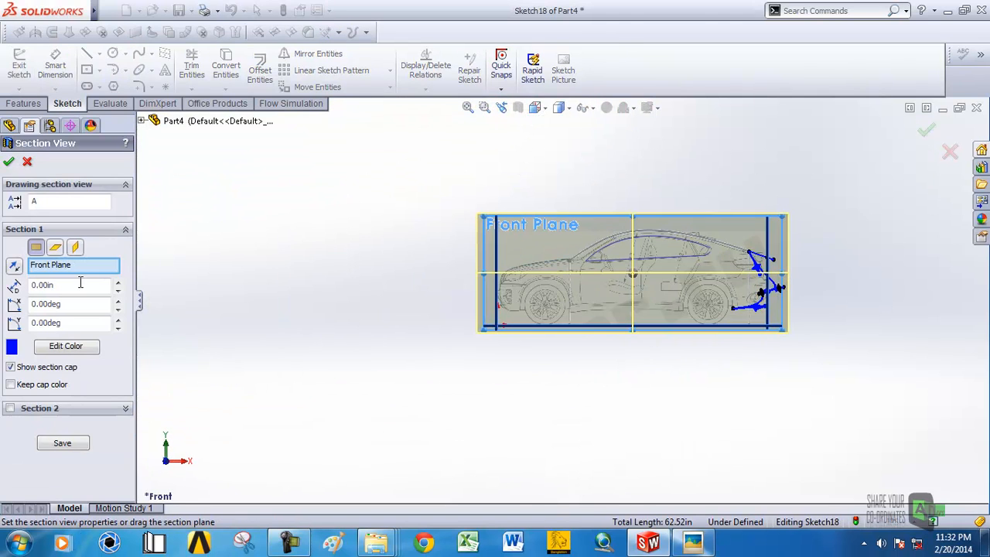
left_click(27, 163)
Try to shorten the upper spline's handle at the shared point, and undo that change and the tangent relation.
scroll(662, 343, "down", 5)
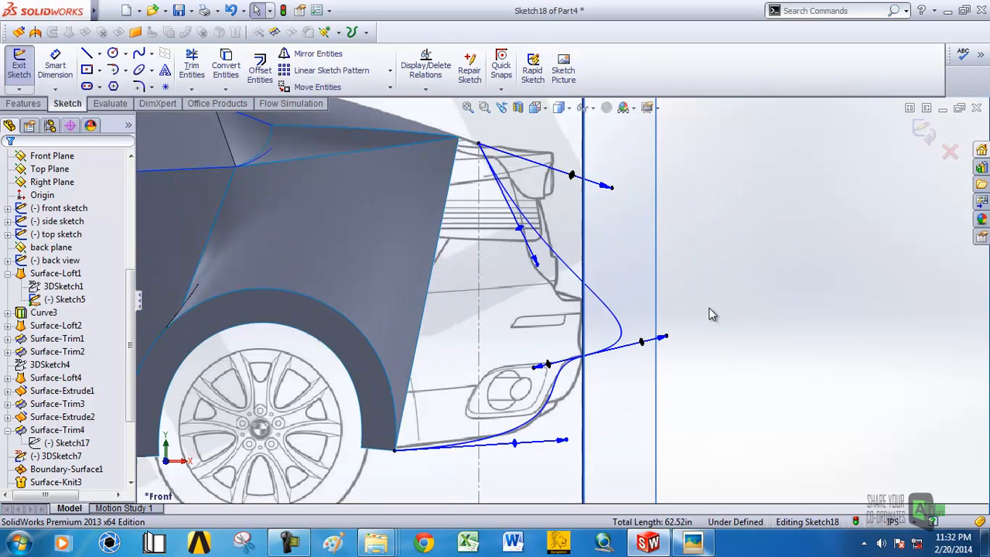
left_click_drag(665, 340, 634, 349)
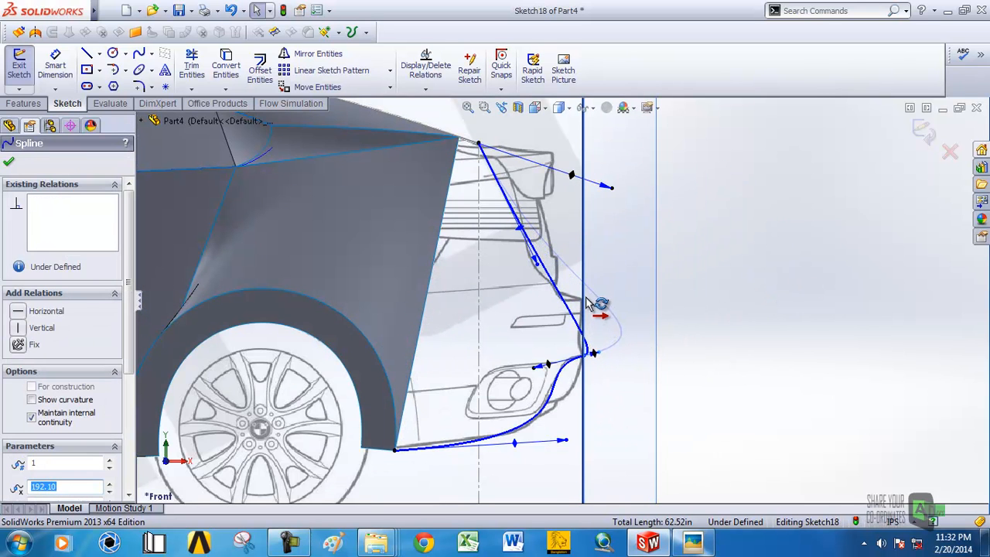
left_click_drag(588, 296, 588, 298)
key("ctrl+z")
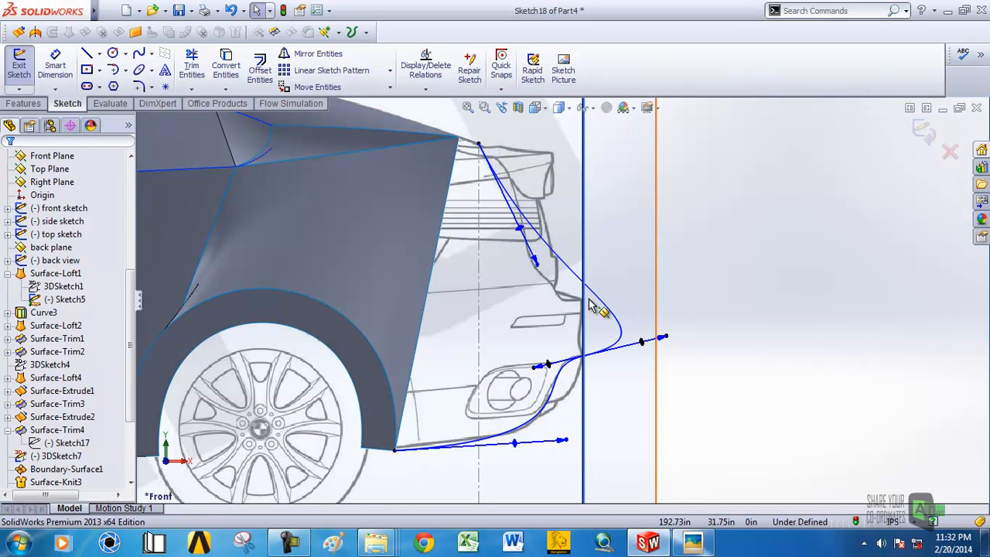
left_click(592, 304)
left_click(862, 309)
Examine the rear profile splines against the body in 3D and in top view over the blueprint.
scroll(624, 336, "up", 3)
middle_click_drag(623, 336, 548, 352)
scroll(555, 338, "down", 3)
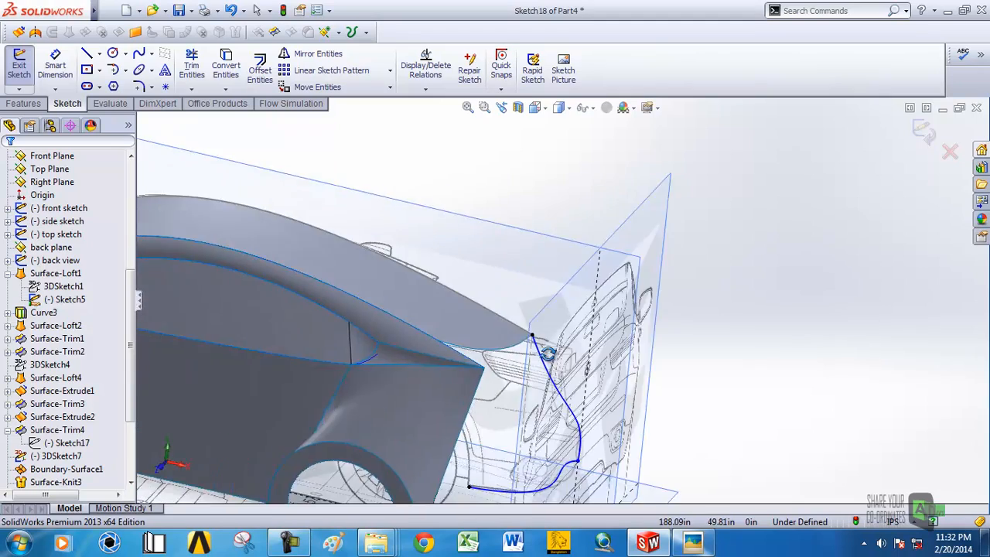
scroll(564, 384, "up", 4)
middle_click_drag(567, 387, 522, 499)
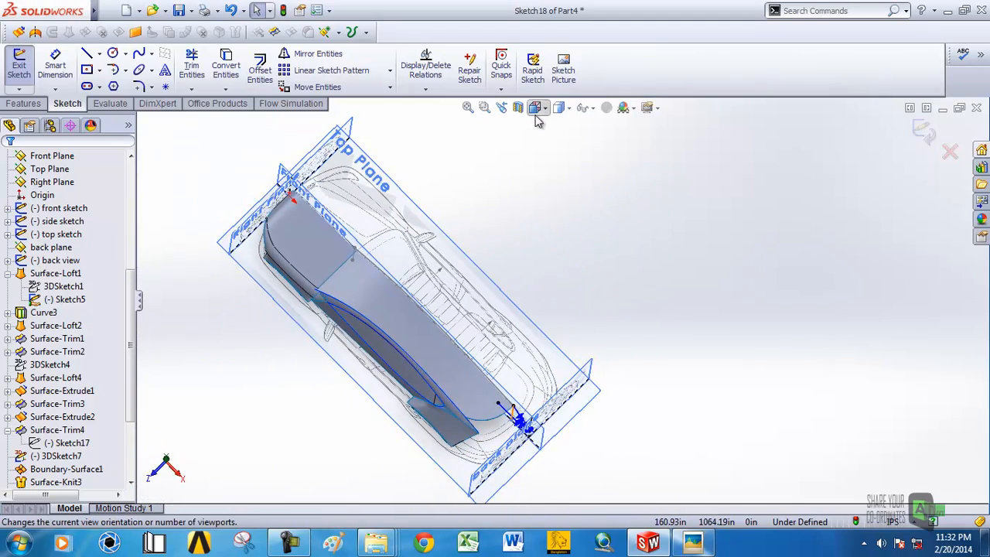
left_click(535, 115)
left_click(500, 193)
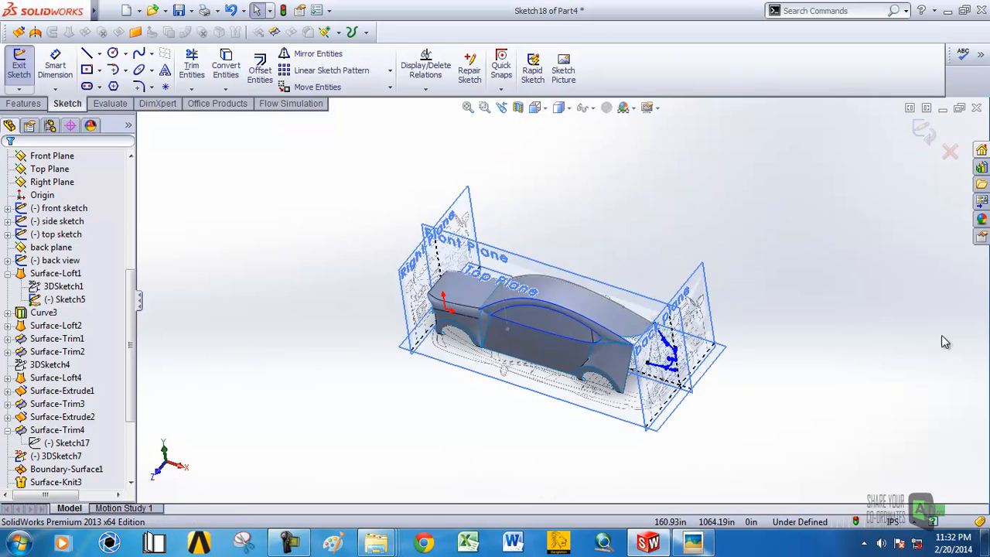
scroll(778, 364, "down", 3)
scroll(596, 393, "up", 4)
scroll(597, 375, "down", 3)
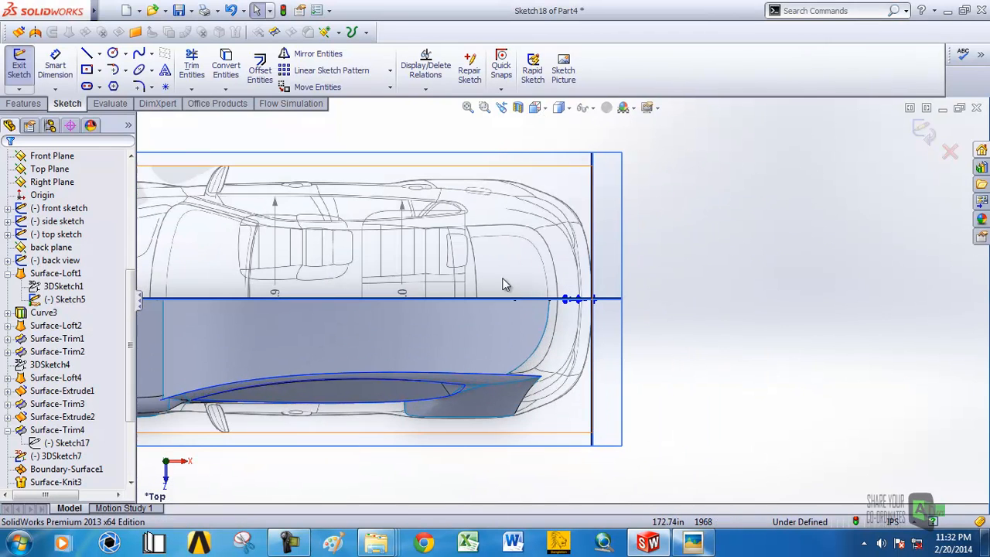
Extrude the rear profile sketch as a surface, Blind 39.59 in from the sketch plane, past the fender's outer side.
left_click(19, 33)
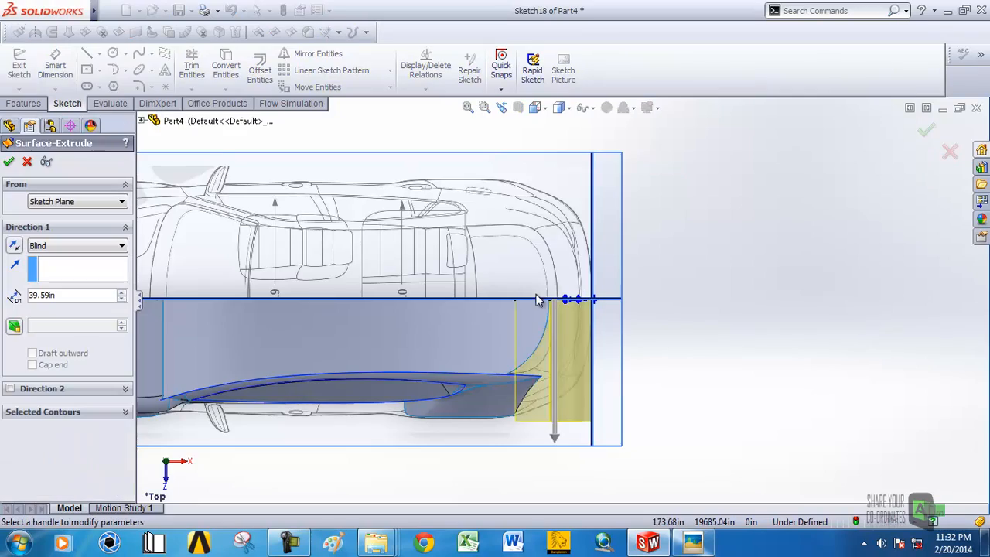
scroll(563, 382, "down", 3)
mouse_move(515, 353)
middle_mouse_down()
mouse_move(514, 279)
mouse_move(497, 259)
mouse_move(505, 322)
mouse_move(490, 316)
mouse_move(501, 324)
mouse_move(501, 367)
middle_mouse_up()
scroll(539, 338, "up", 4)
left_click(534, 111)
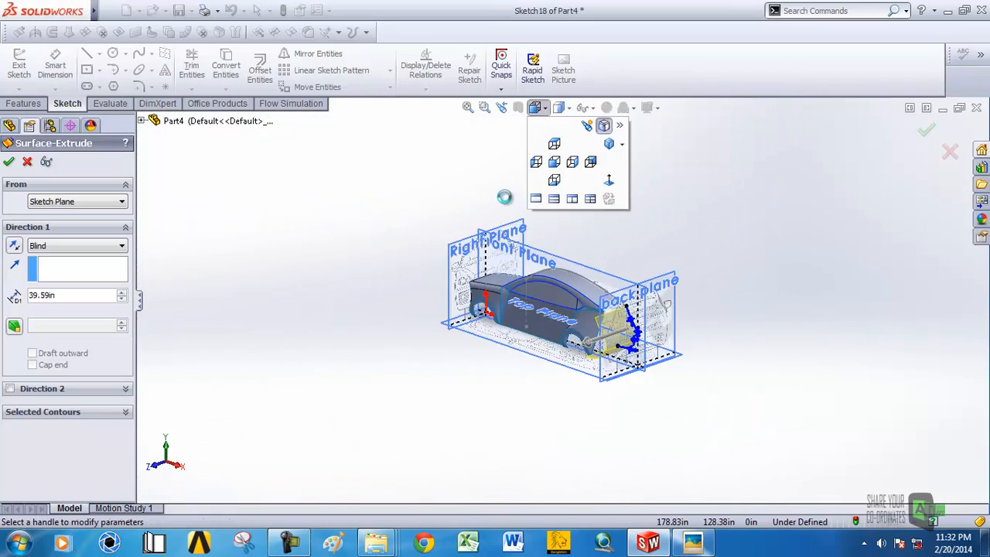
left_click(503, 199)
scroll(655, 374, "down", 8)
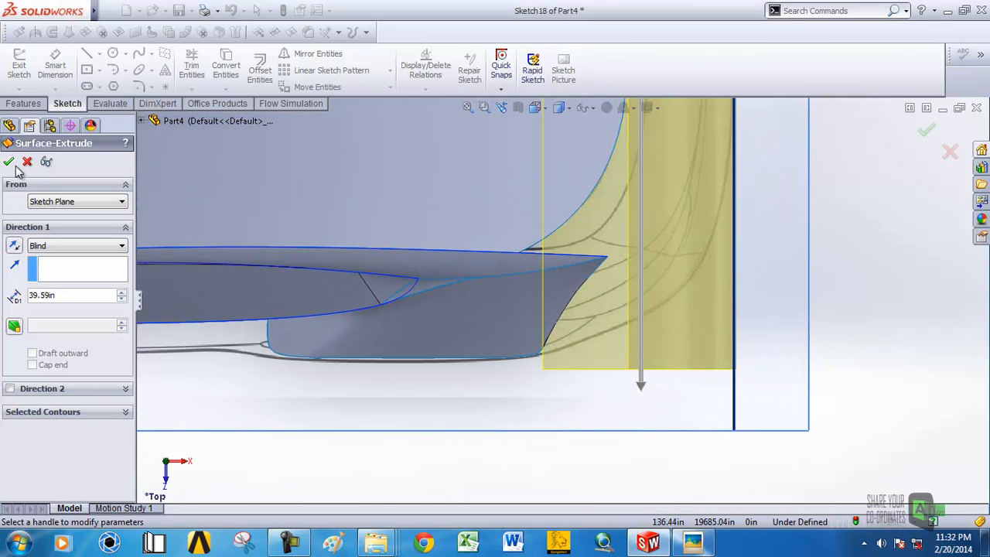
key("Return")
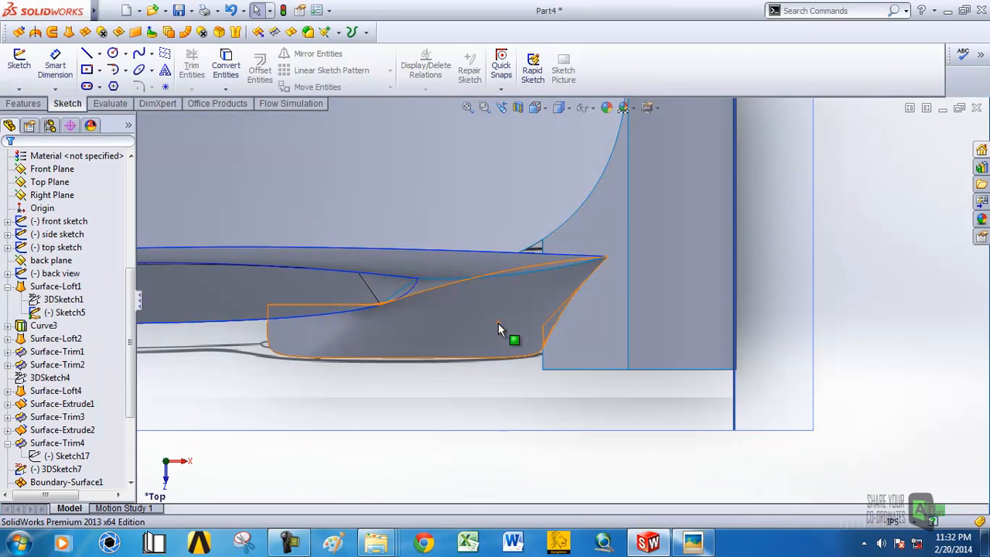
Hide the extruded rear surface in top view and select the Top Plane.
scroll(541, 324, "up", 4)
left_click(612, 285)
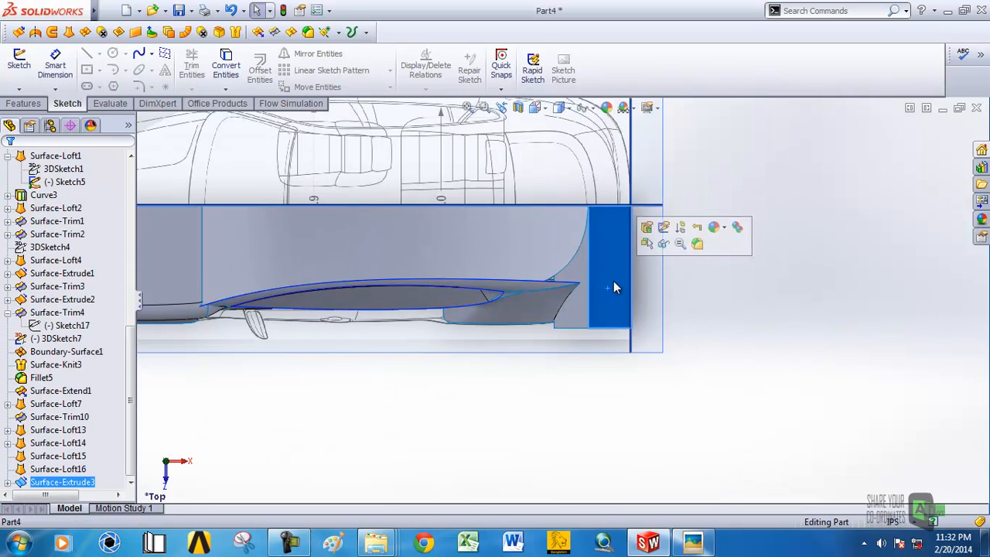
left_click(663, 245)
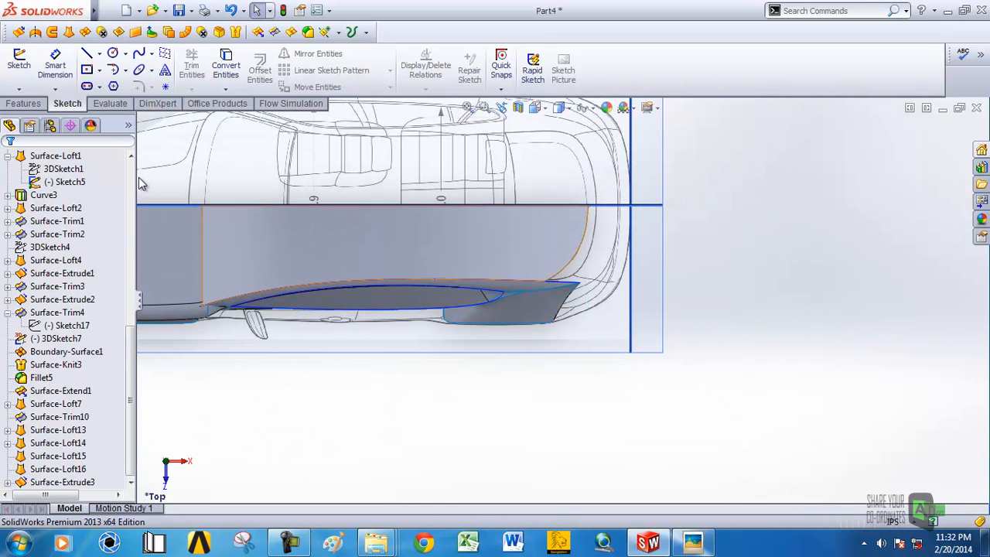
left_click(430, 338)
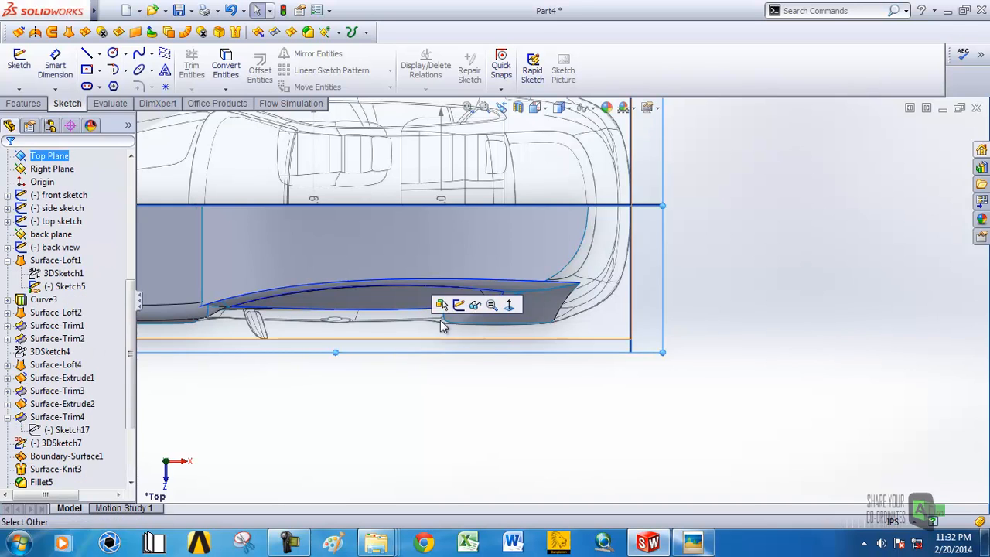
Sketch a spline about 45 in long on the Top Plane from the fender's rear corner to the centreline, curved along the blueprint's rear outline.
left_click(453, 305)
scroll(612, 303, "down", 2)
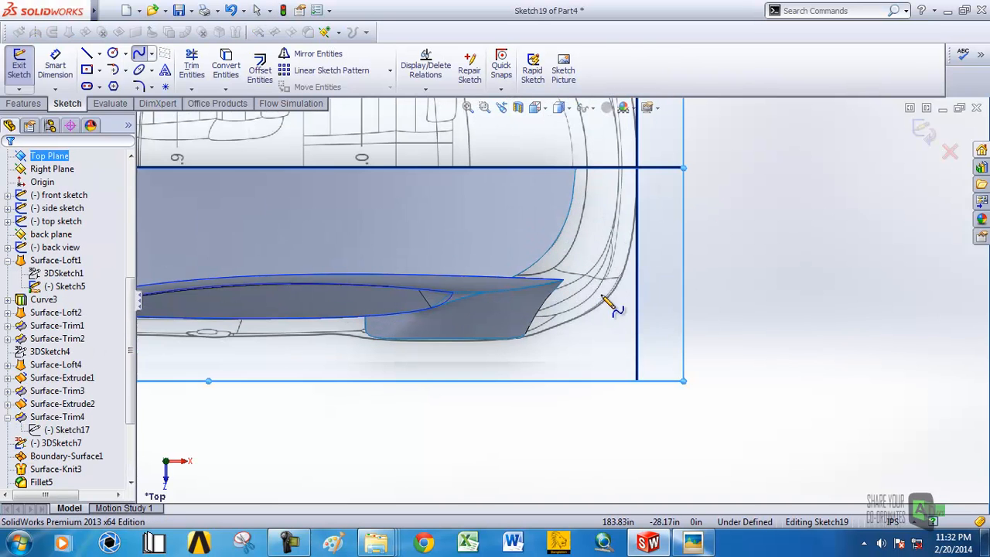
left_click(525, 337)
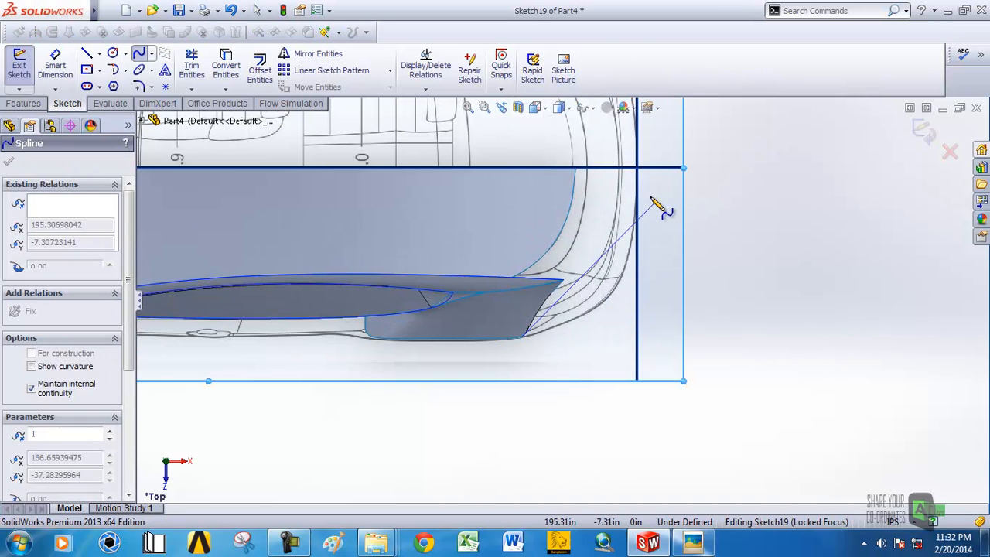
left_click(649, 169)
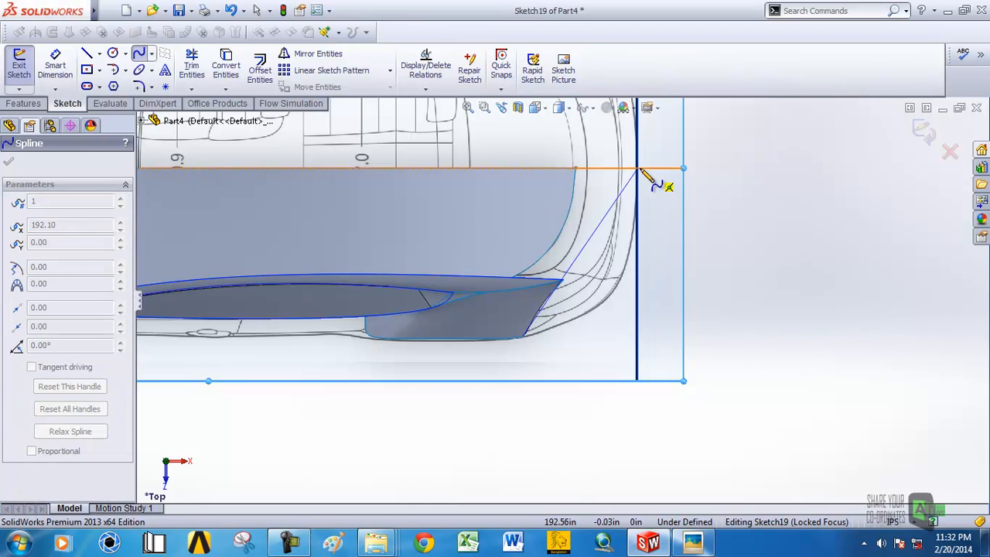
right_click(639, 170)
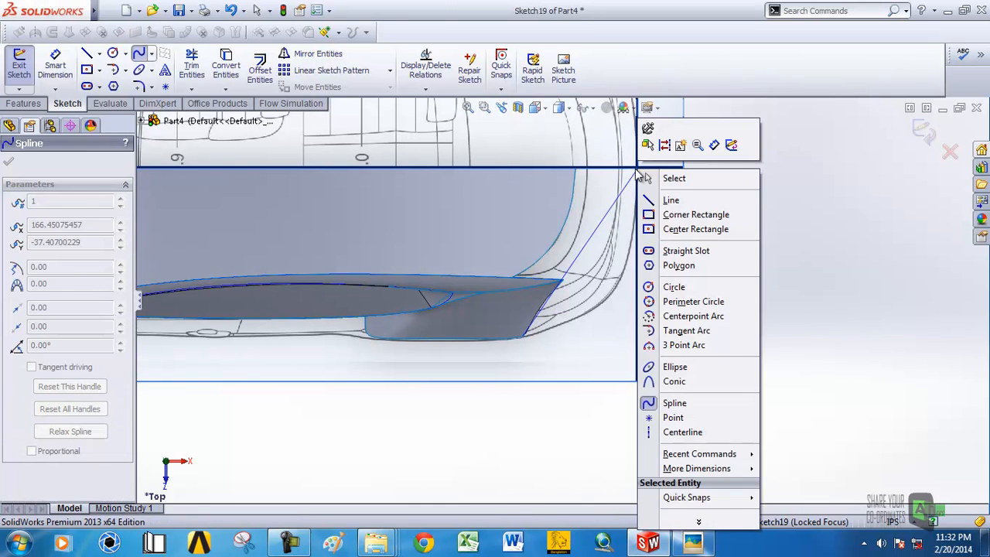
left_click(685, 177)
left_click(591, 251)
left_click_drag(596, 224, 642, 293)
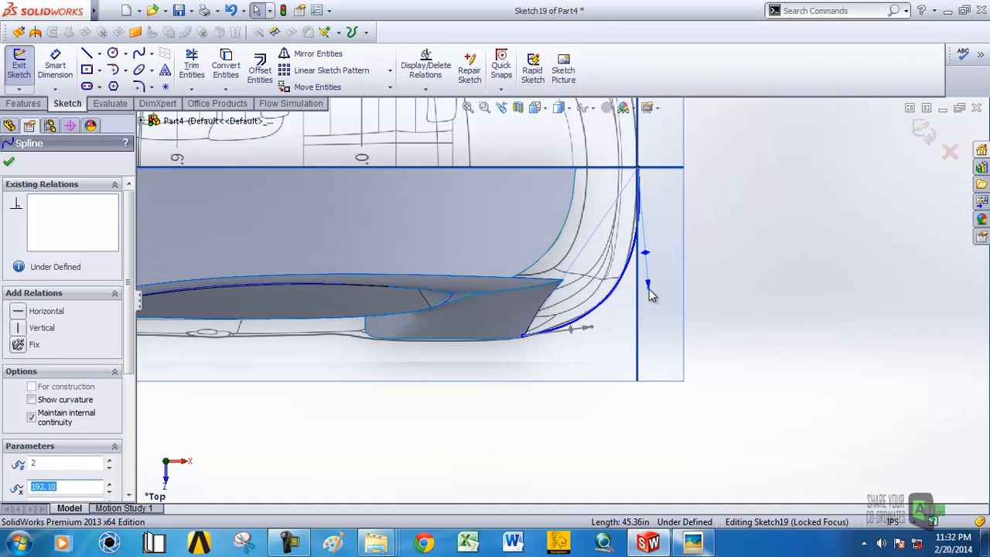
scroll(704, 270, "up", 2)
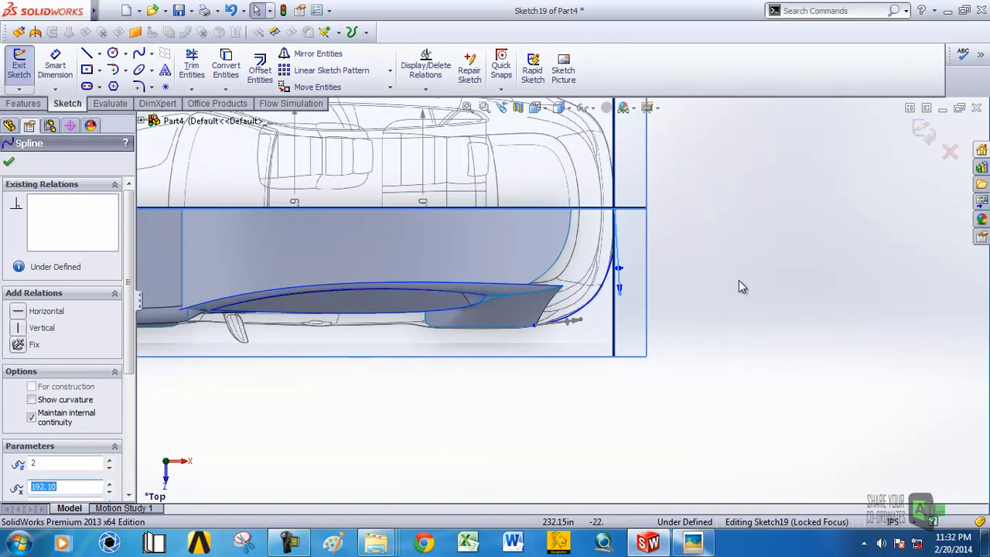
left_click(739, 280)
Try to add a perpendicular relation between the rear outline spline and the Front Plane, and undo it.
mouse_move(630, 222)
middle_mouse_down()
mouse_move(611, 177)
mouse_move(630, 261)
middle_mouse_up()
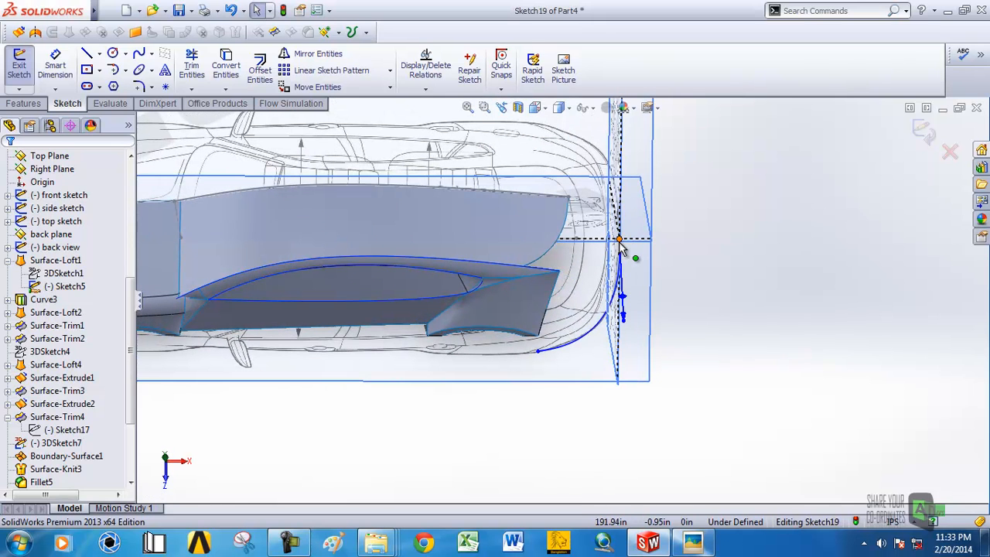
left_click(618, 241)
left_click(633, 189, "ctrl")
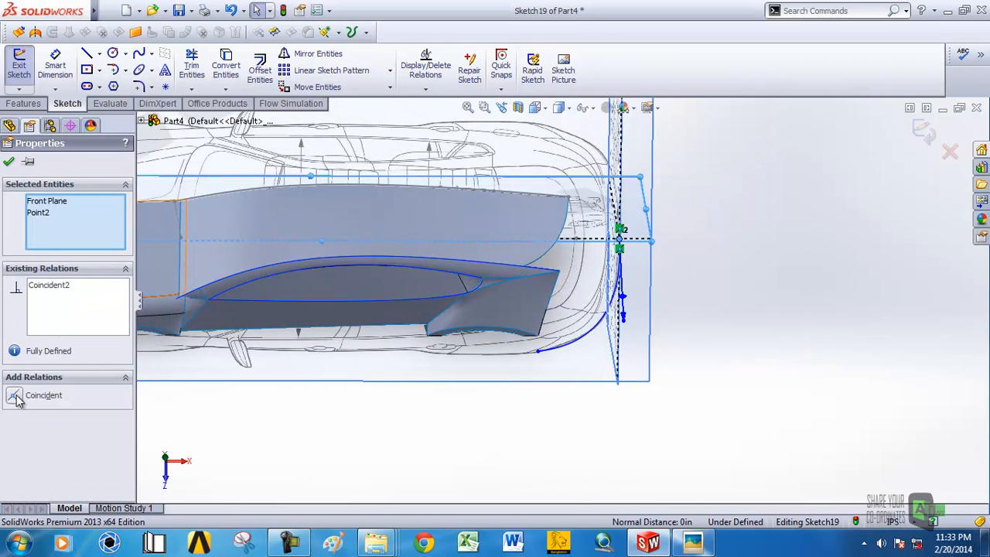
key("Escape")
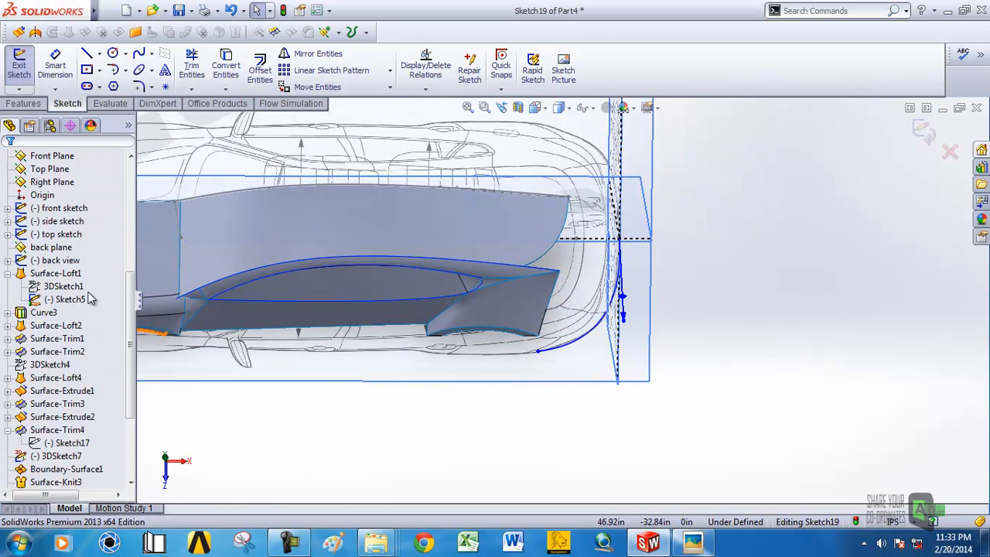
left_click(612, 294)
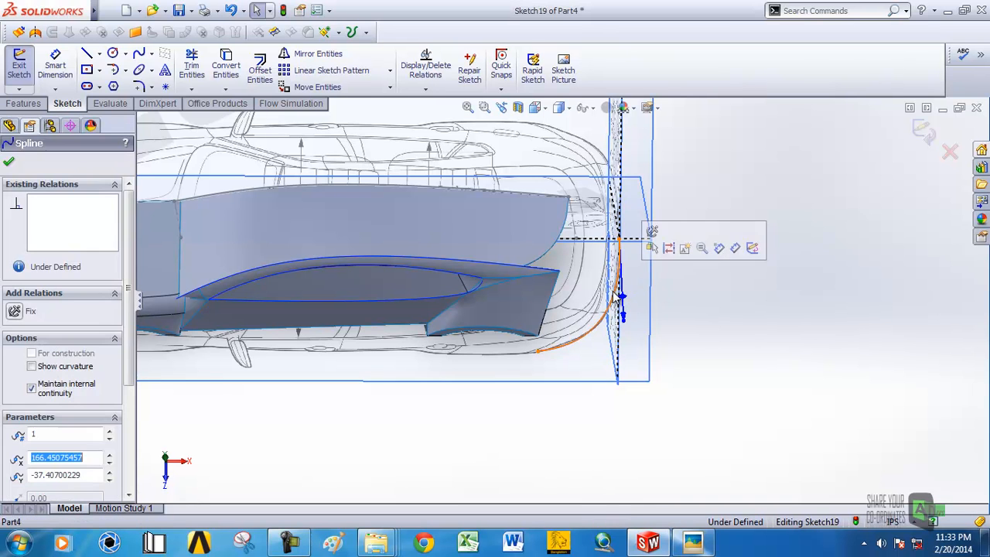
left_click(641, 186, "ctrl")
left_click(17, 395)
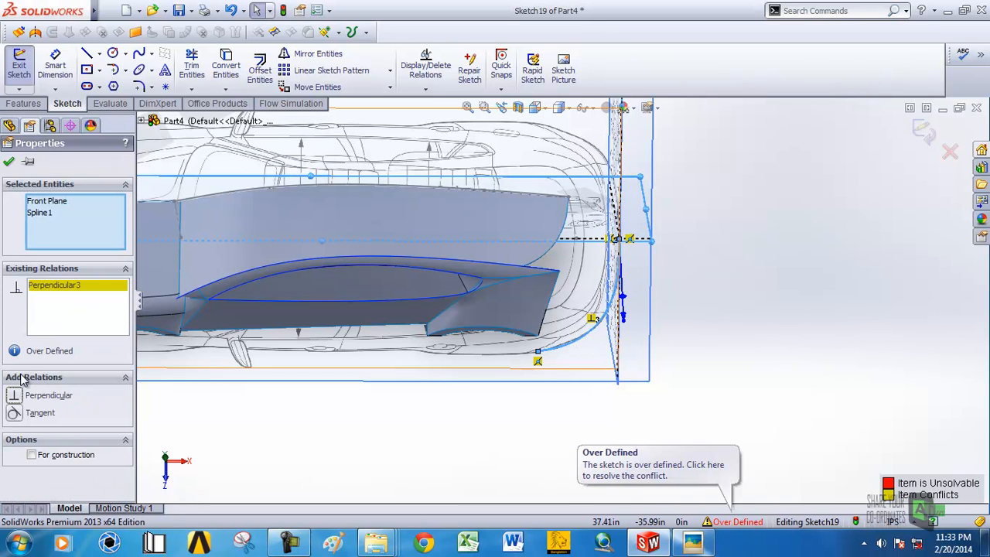
key("ctrl+z")
left_click(840, 416)
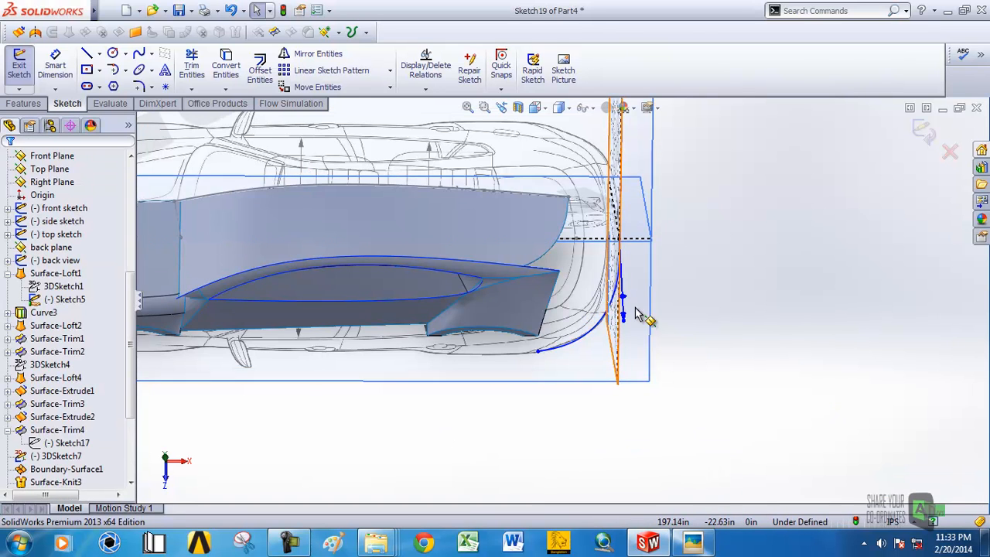
Show the hidden Surface-Extrude3 body at the rear of the car.
scroll(589, 281, "down", 3)
middle_click_drag(586, 283, 196, 215)
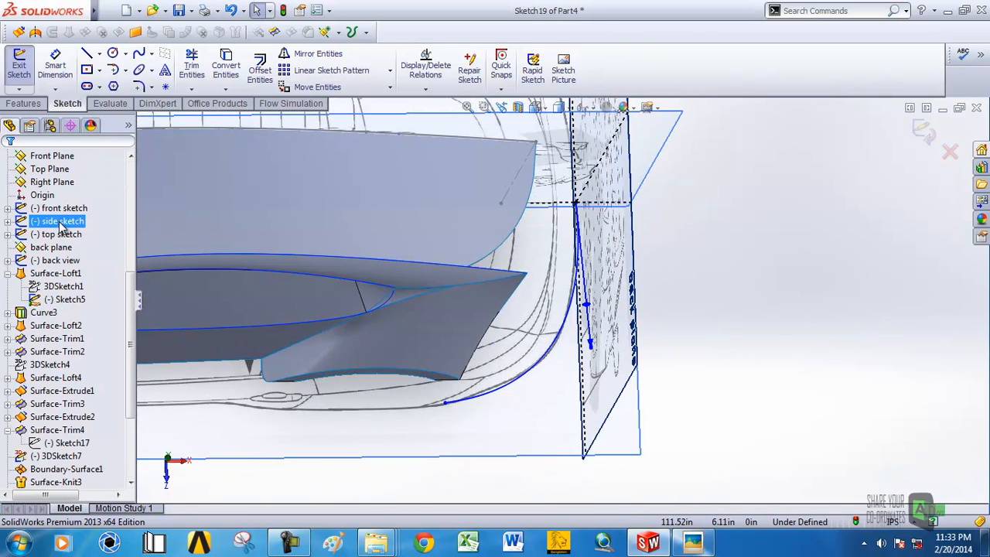
left_click_drag(132, 304, 143, 177)
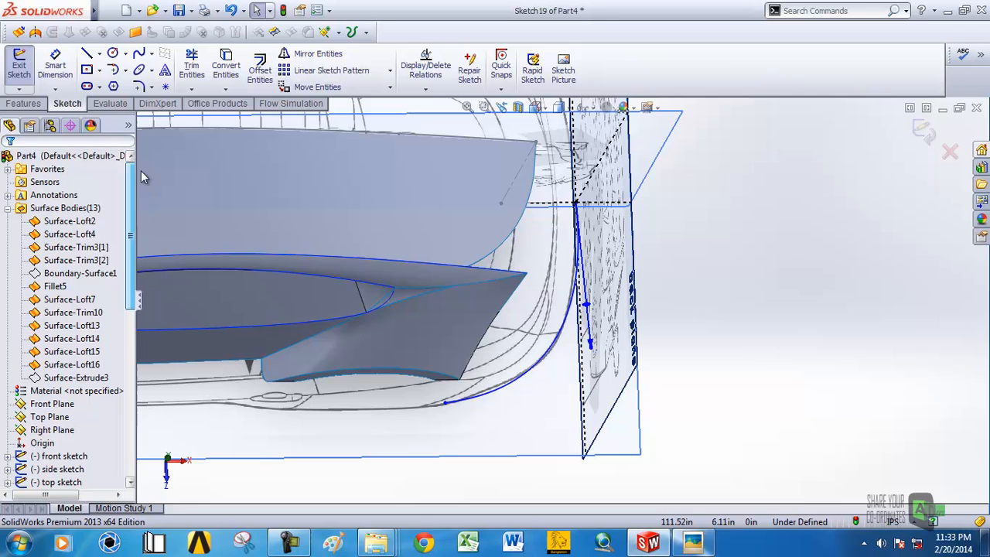
left_click(49, 272, "ctrl")
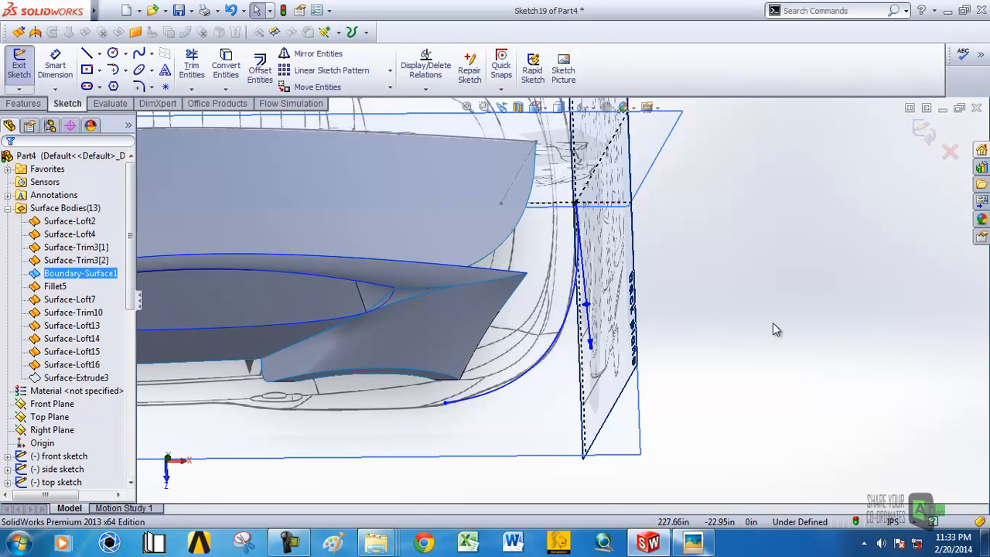
right_click(68, 277)
left_click(78, 195)
left_click(68, 377)
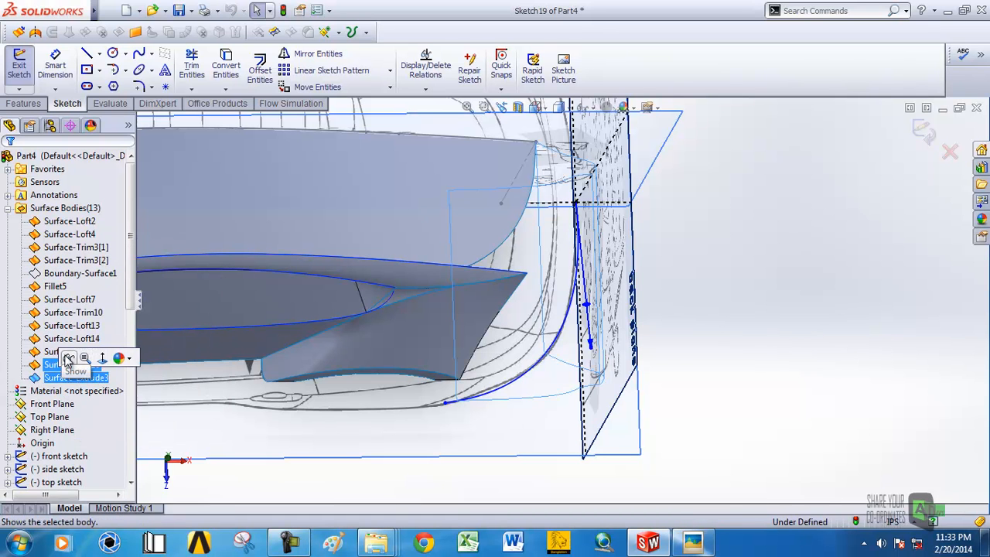
left_click(69, 360)
middle_click_drag(583, 345, 585, 394)
left_click(749, 296)
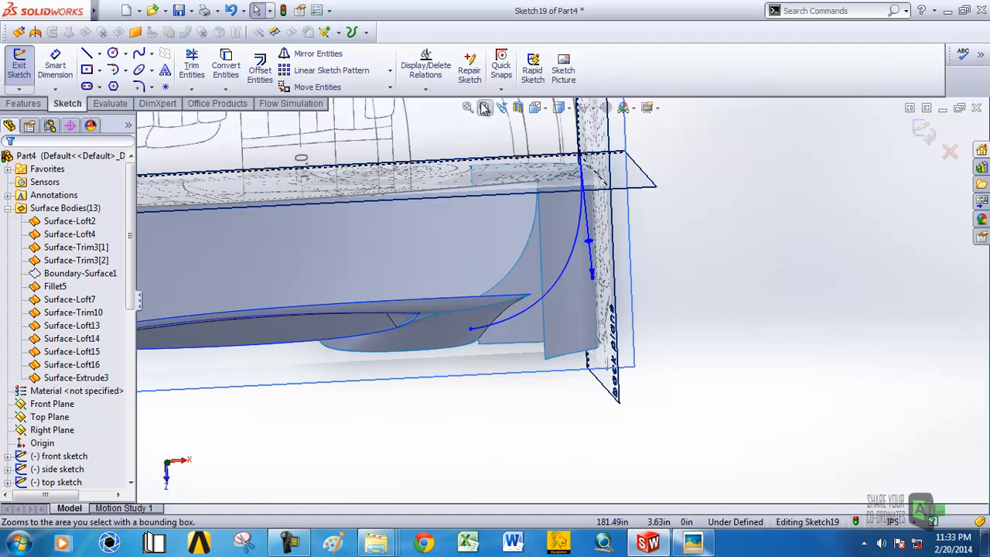
Trim the extruded rear surface with the outline spline sketch in top view, removing the portion outside the curve.
left_click(534, 108)
left_click(522, 198)
scroll(742, 363, "down", 3)
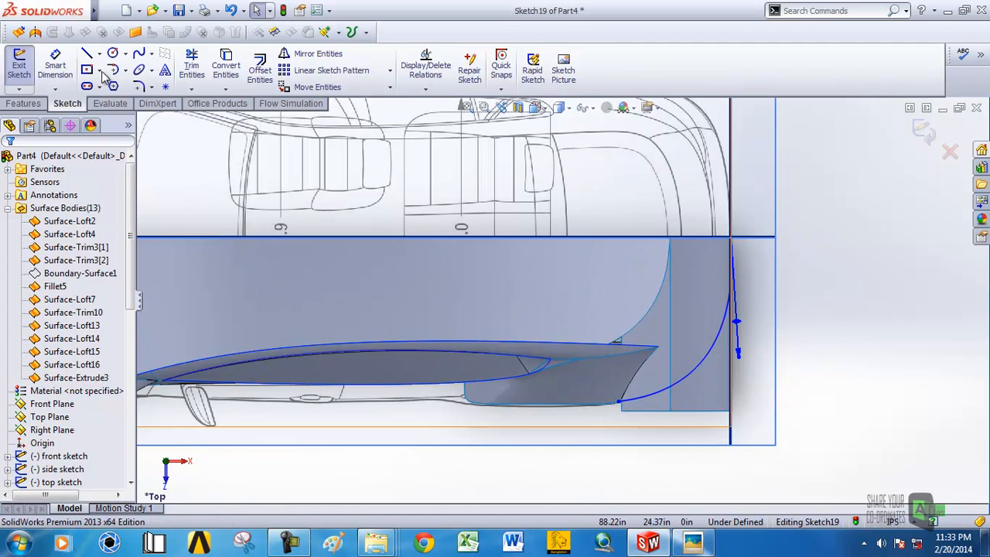
left_click(110, 11)
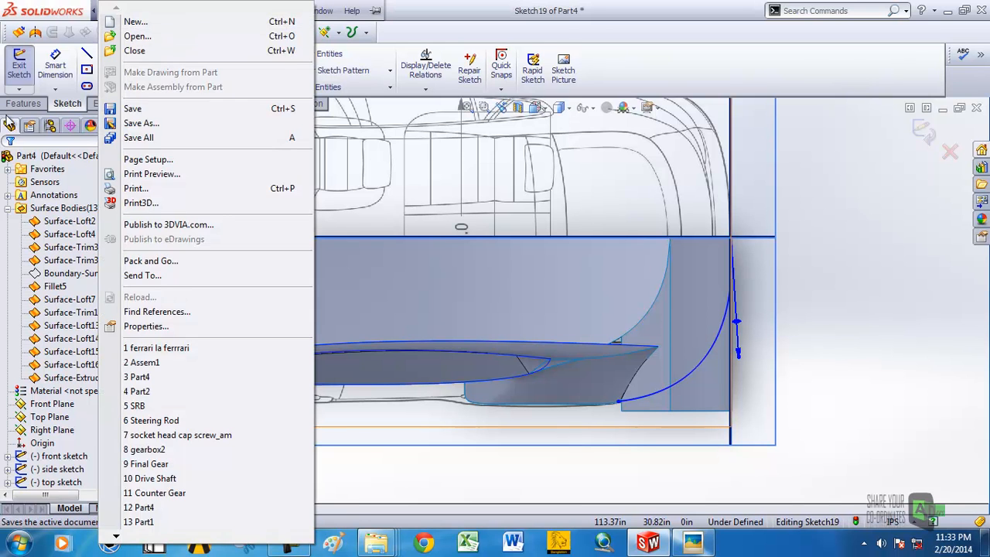
left_click(29, 141)
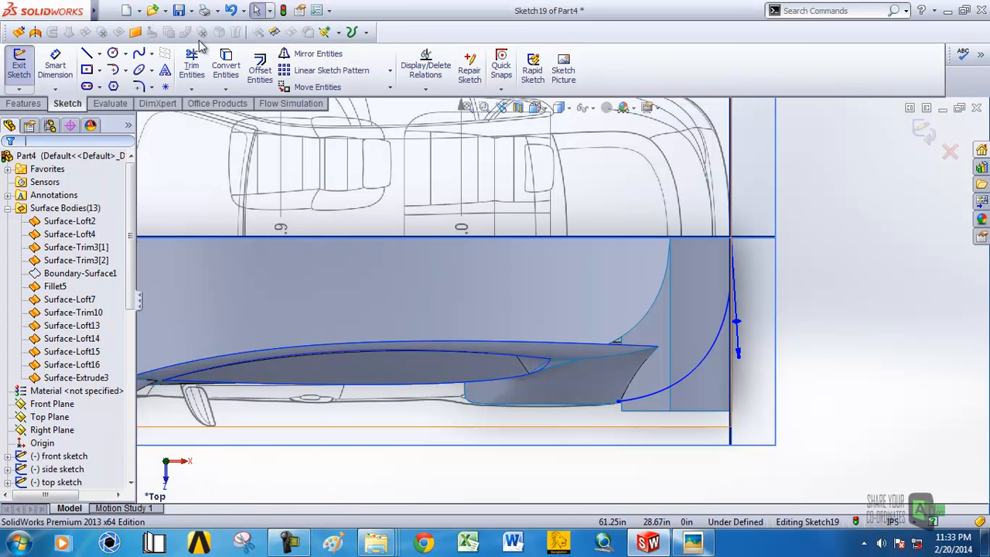
left_click(20, 104)
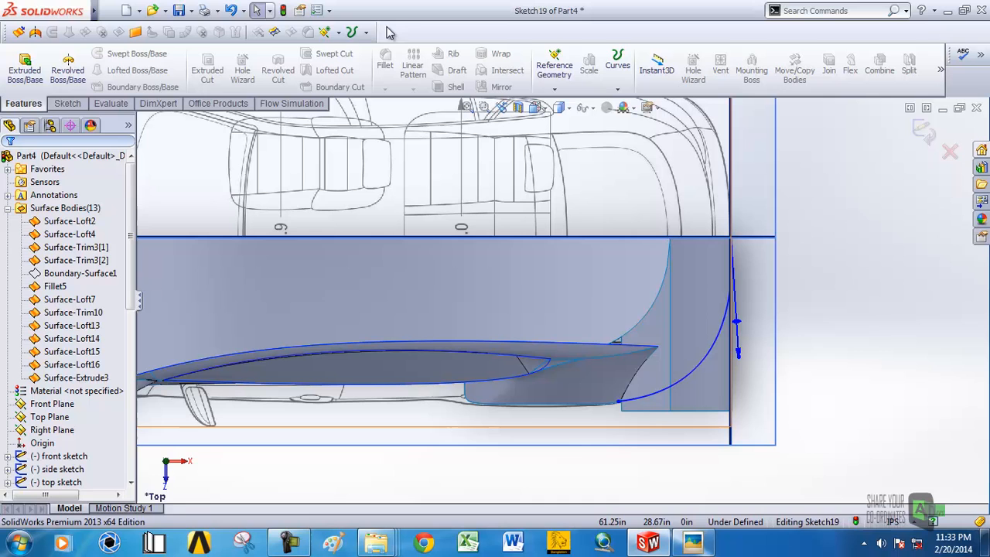
left_click(274, 33)
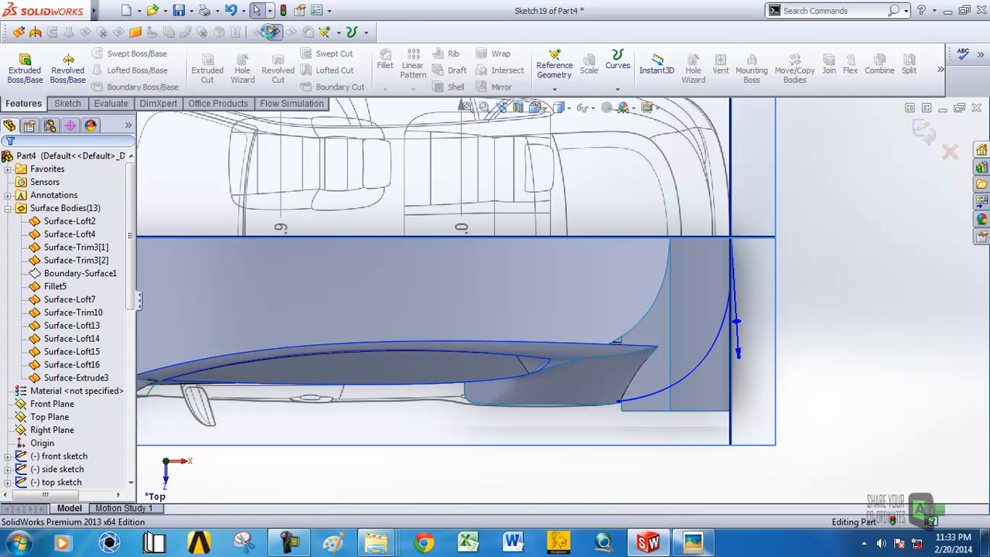
left_click(711, 385)
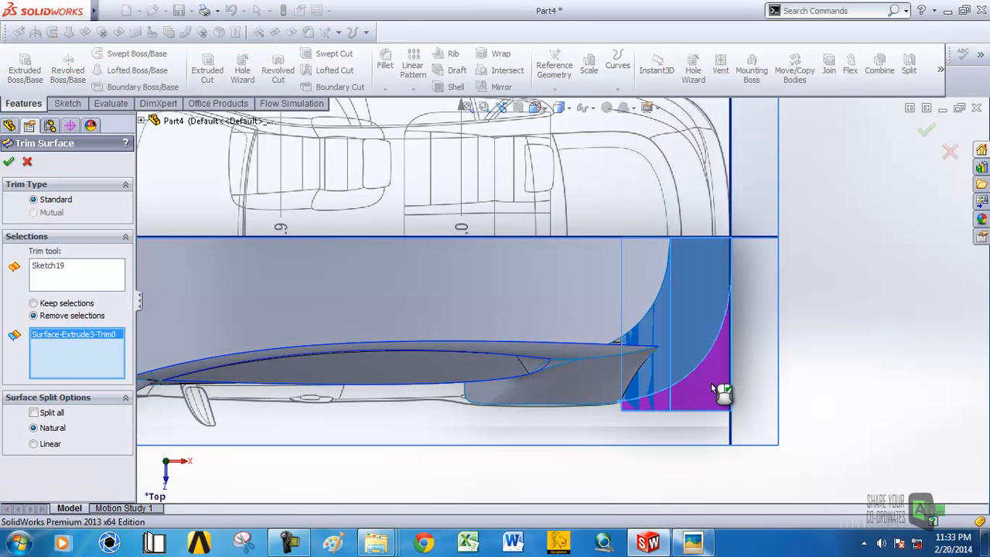
left_click(10, 160)
Examine how the rear surface fits the car body and the blueprints from several angles.
middle_click_drag(676, 310, 679, 482)
scroll(713, 198, "up", 5)
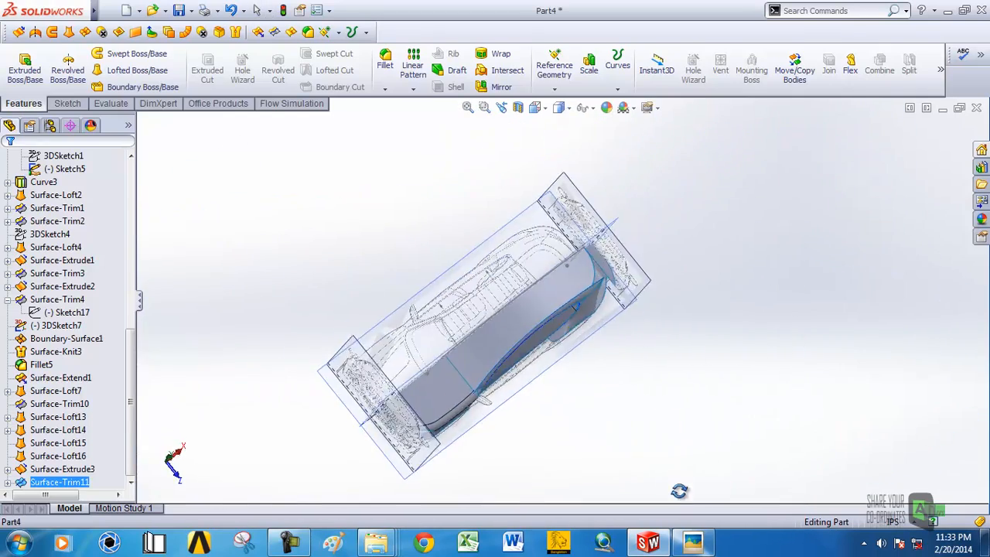
middle_click_drag(667, 517, 689, 355)
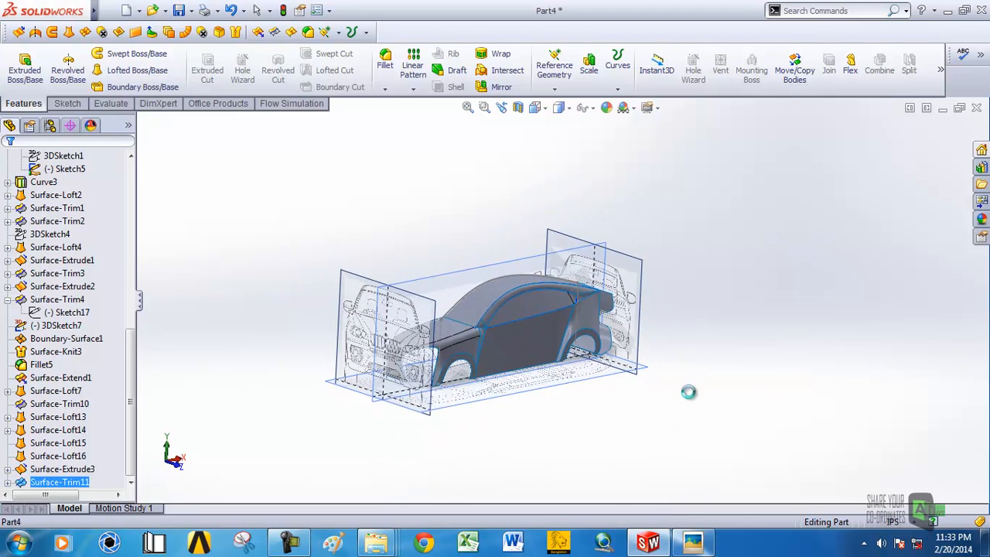
scroll(574, 267, "down", 7)
middle_click_drag(547, 267, 526, 337)
scroll(585, 296, "down", 4)
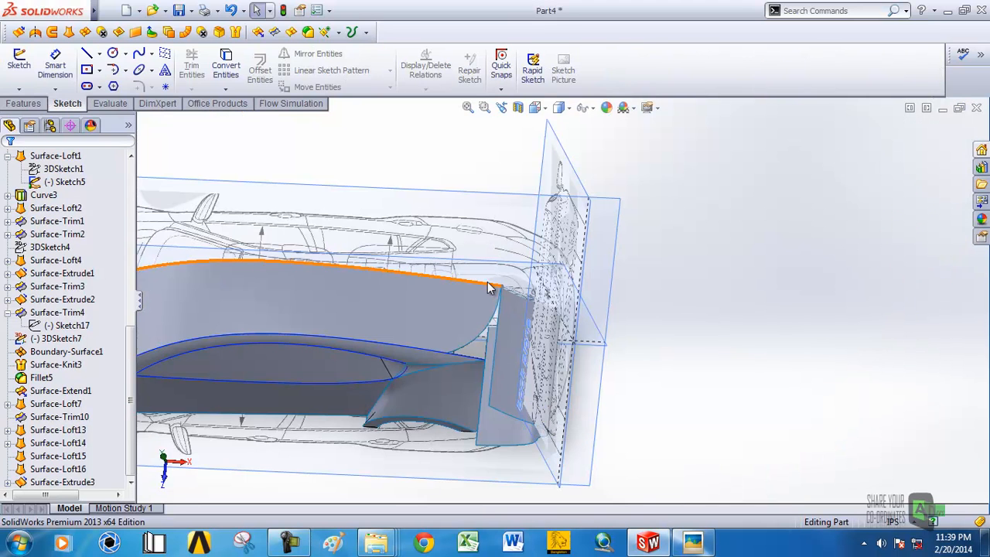
Edit the rear surface extrusion in top view and shorten its Blind depth to 17.46 in.
middle_click_drag(489, 286, 514, 364)
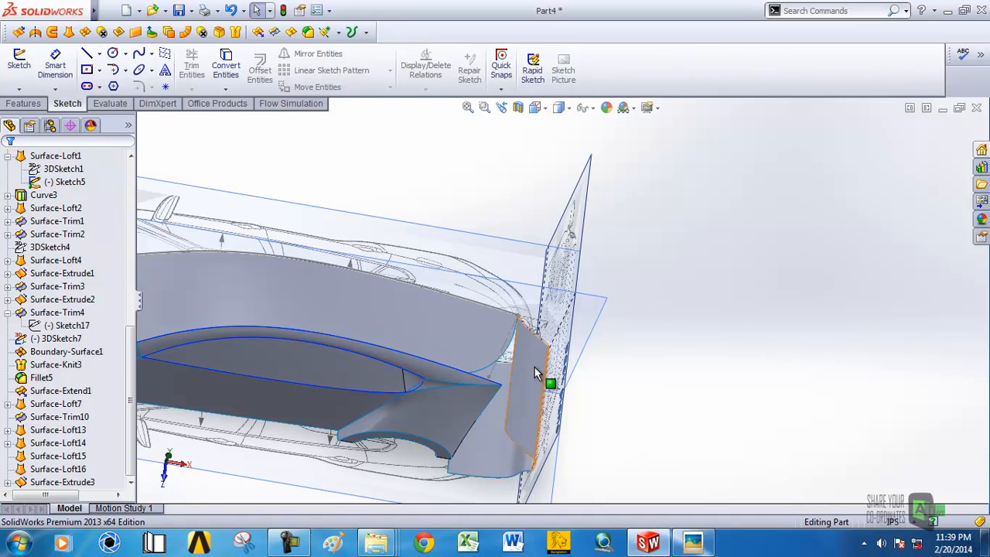
left_click(533, 367)
scroll(758, 360, "up", 3)
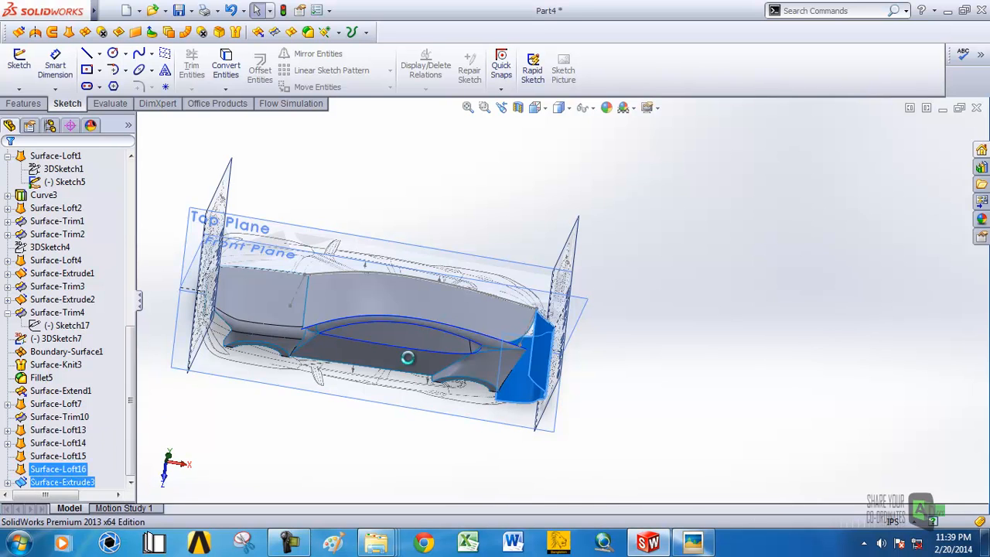
scroll(543, 340, "down", 3)
middle_click_drag(543, 342, 492, 405)
left_click(534, 107)
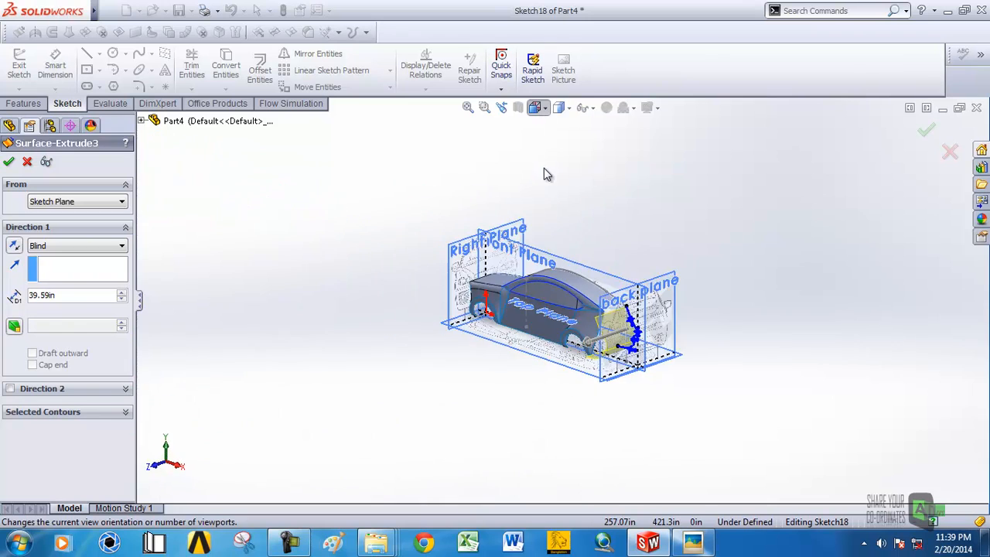
left_click(503, 203)
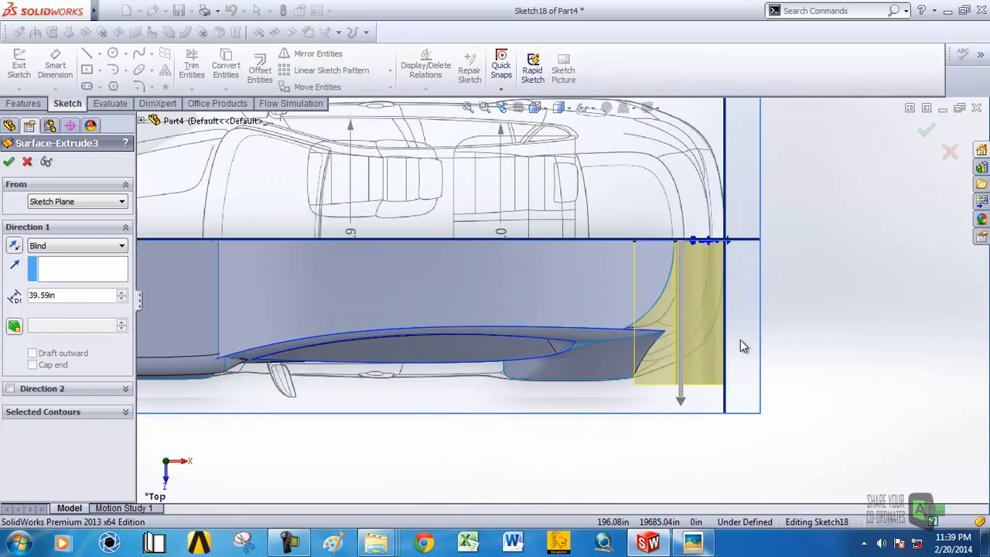
left_click(683, 393)
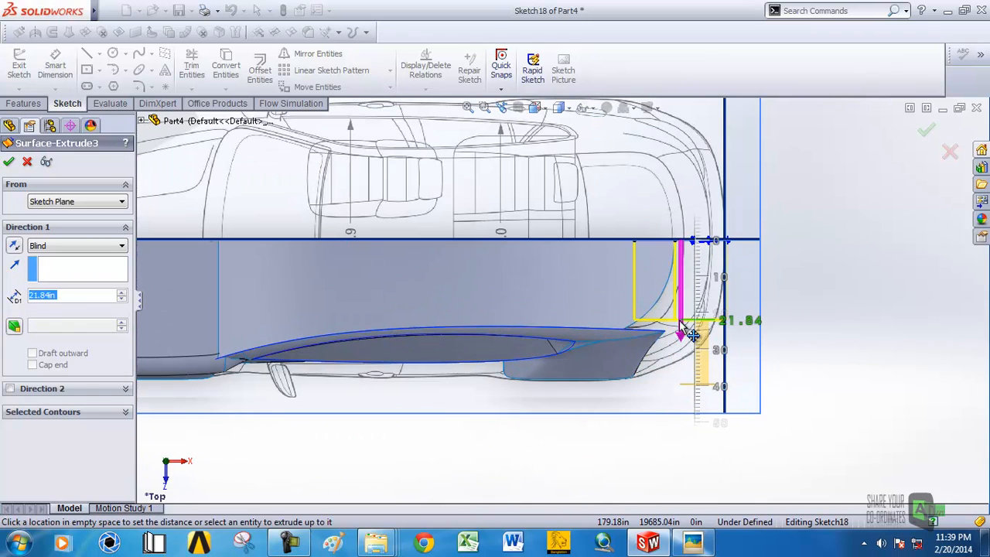
left_click(682, 310)
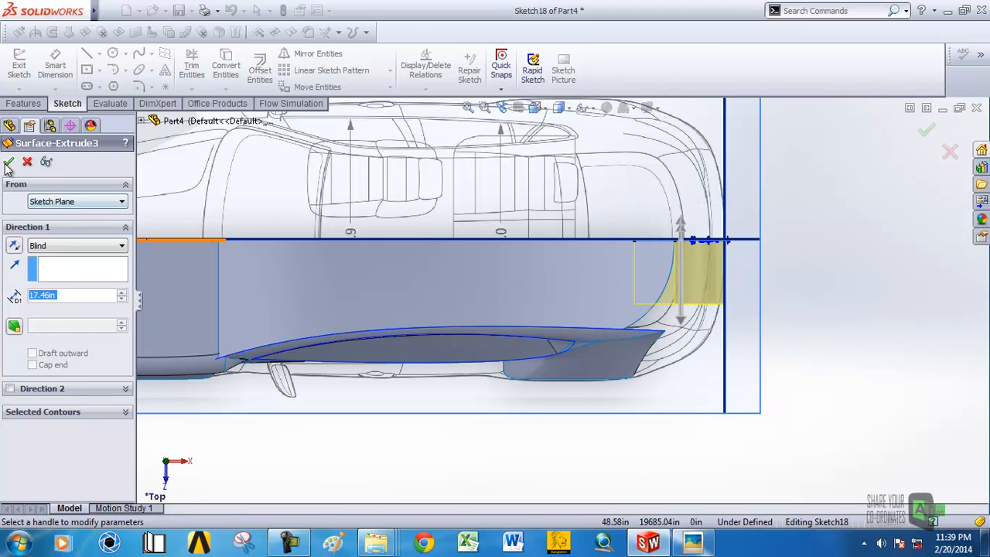
key("Return")
Sketch a 3D spline connecting the side panel's upper rear corner to the adjacent corner of the extruded rear surface.
mouse_move(668, 318)
middle_mouse_down()
mouse_move(658, 209)
mouse_move(634, 143)
mouse_move(634, 193)
middle_mouse_up()
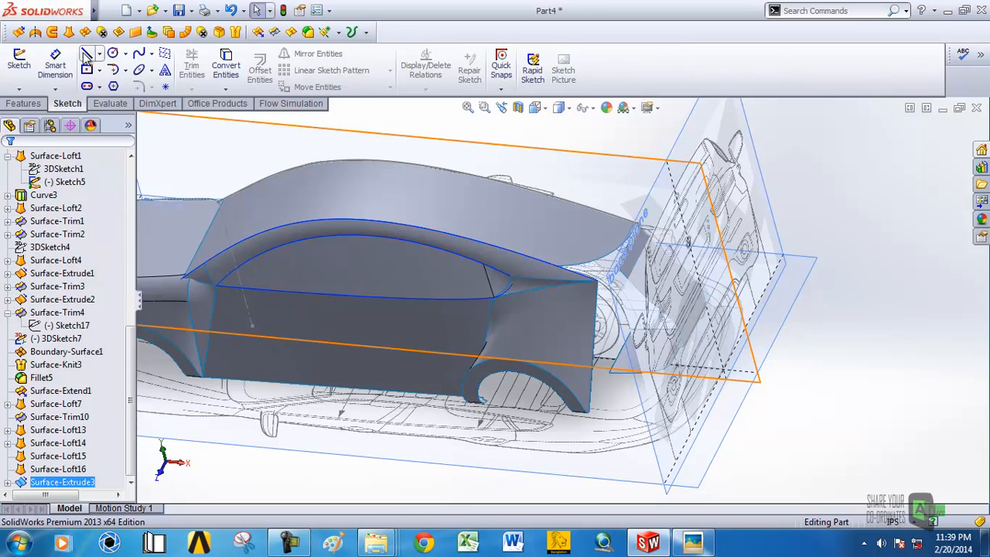
left_click(19, 90)
left_click(23, 116)
left_click(139, 52)
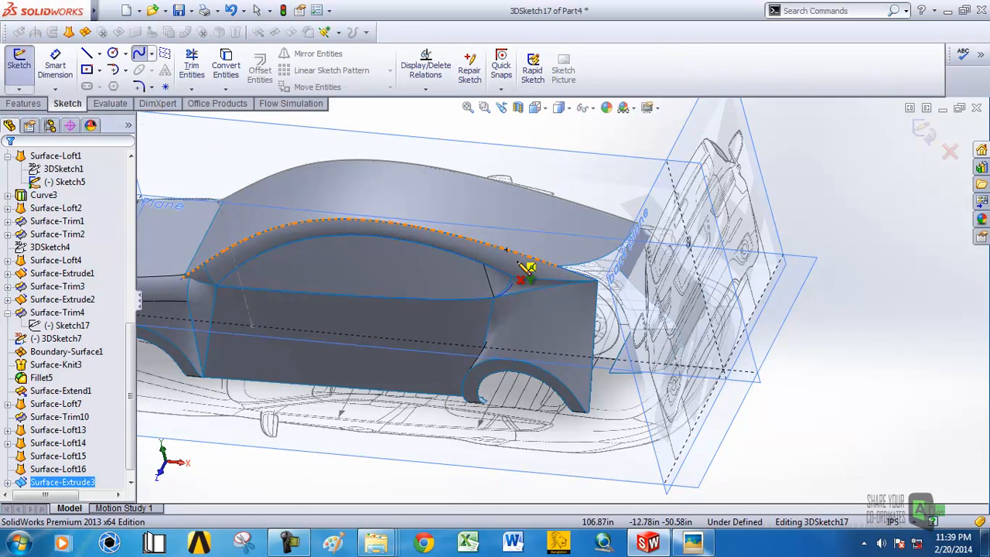
scroll(627, 302, "down", 4)
left_click(610, 282)
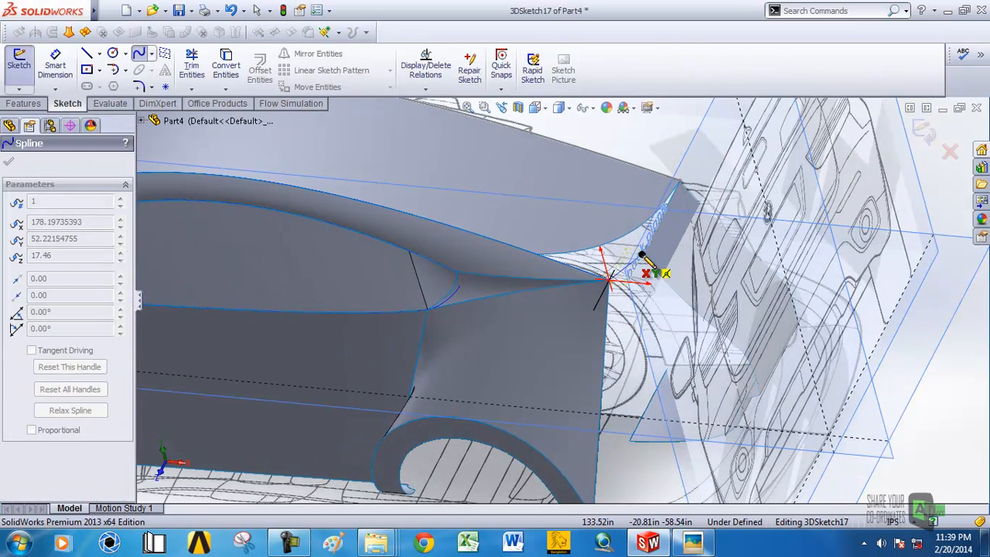
left_click(644, 256)
right_click(643, 256)
left_click(671, 254)
middle_click_drag(644, 261, 652, 295)
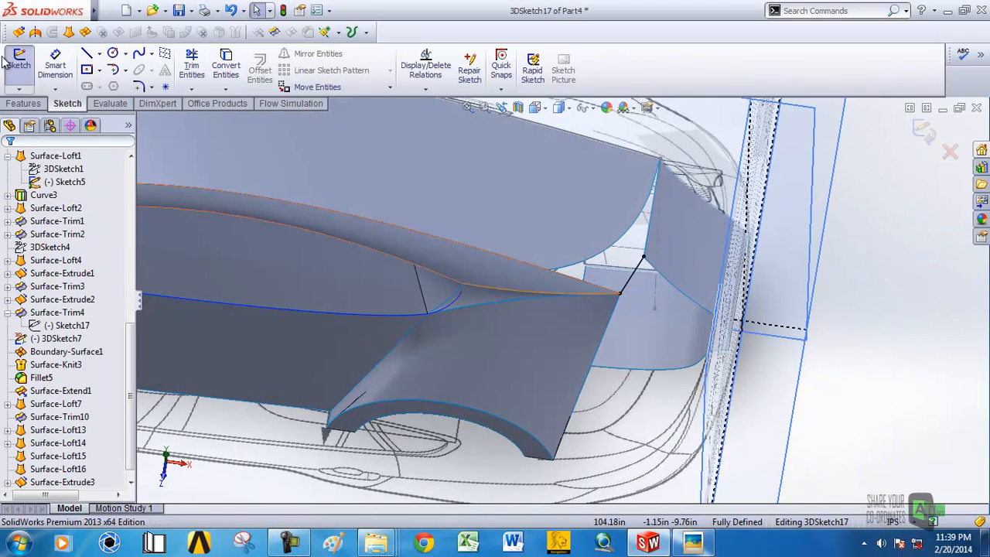
Set up a boundary surface with the roof's curved rear edge, picked as an open group, and the short connecting spline as Direction 1 curves.
left_click(84, 33)
scroll(642, 201, "down", 2)
right_click(67, 230)
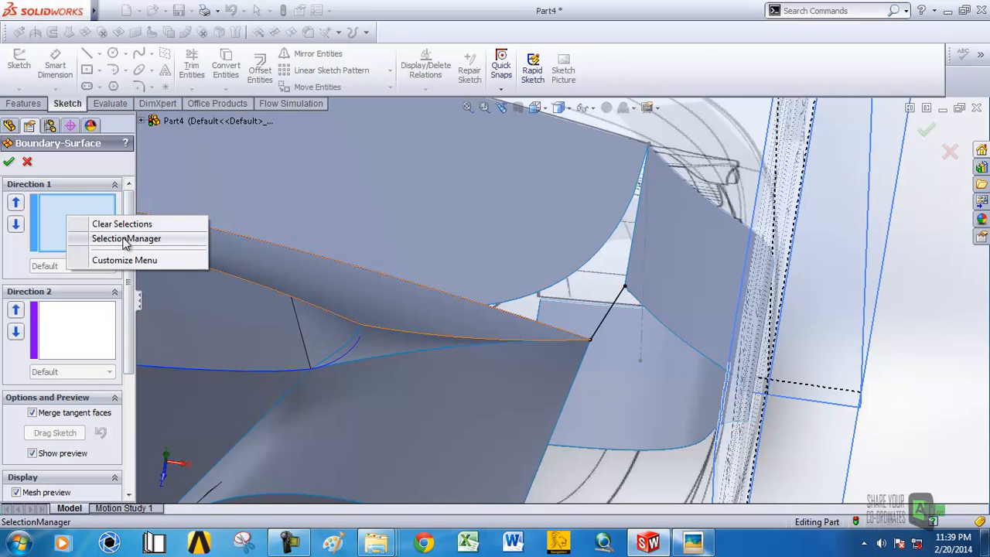
left_click(126, 239)
left_click(595, 265)
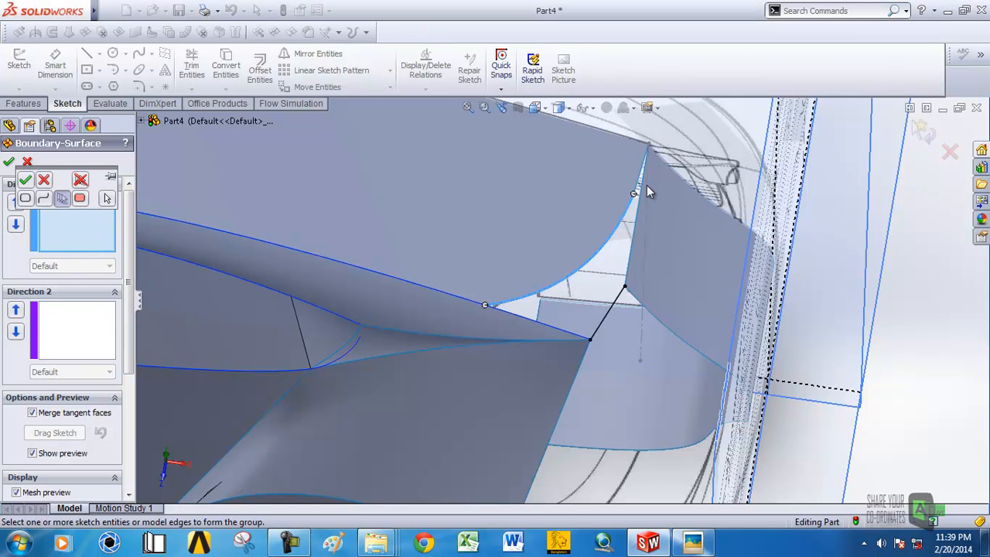
scroll(637, 199, "down", 2)
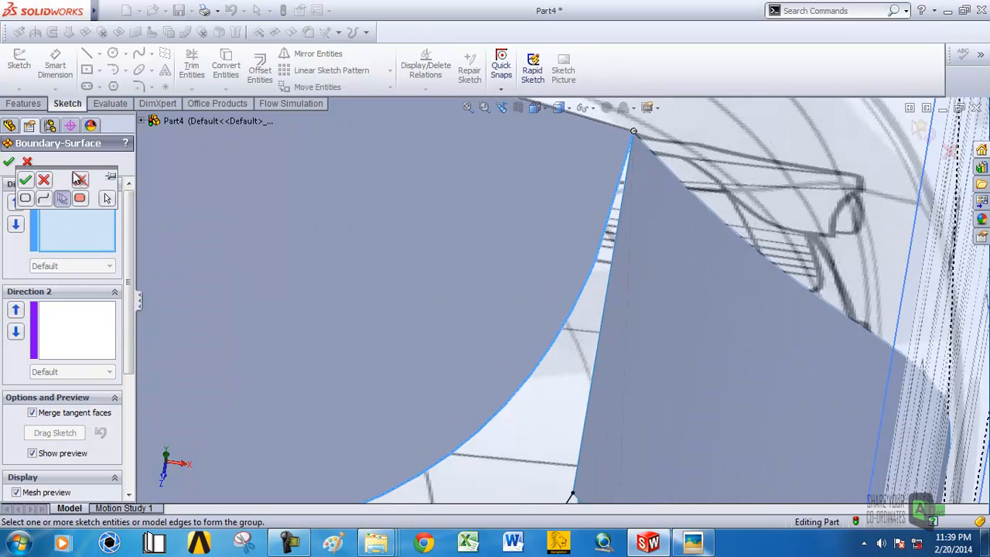
left_click(24, 181)
middle_click_drag(497, 265, 572, 310)
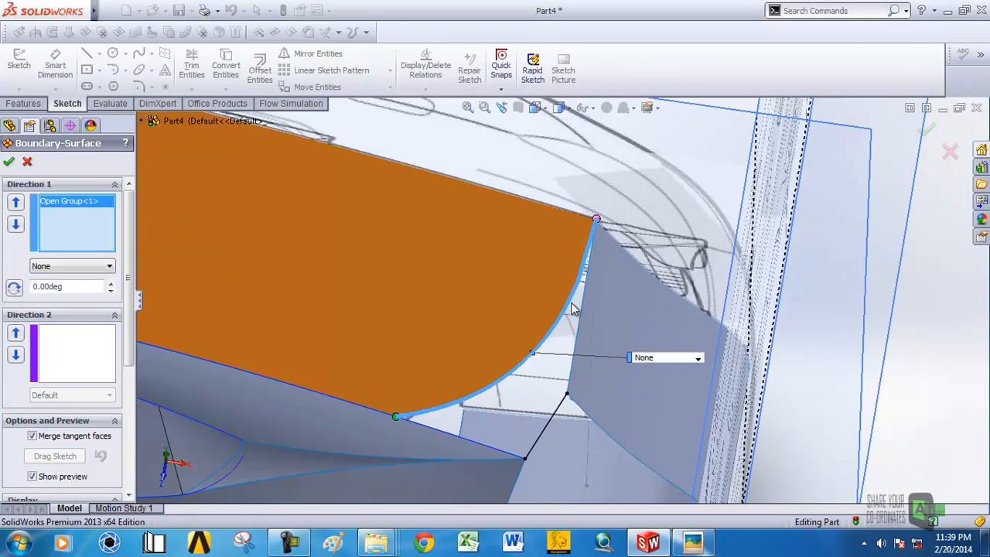
left_click(549, 421)
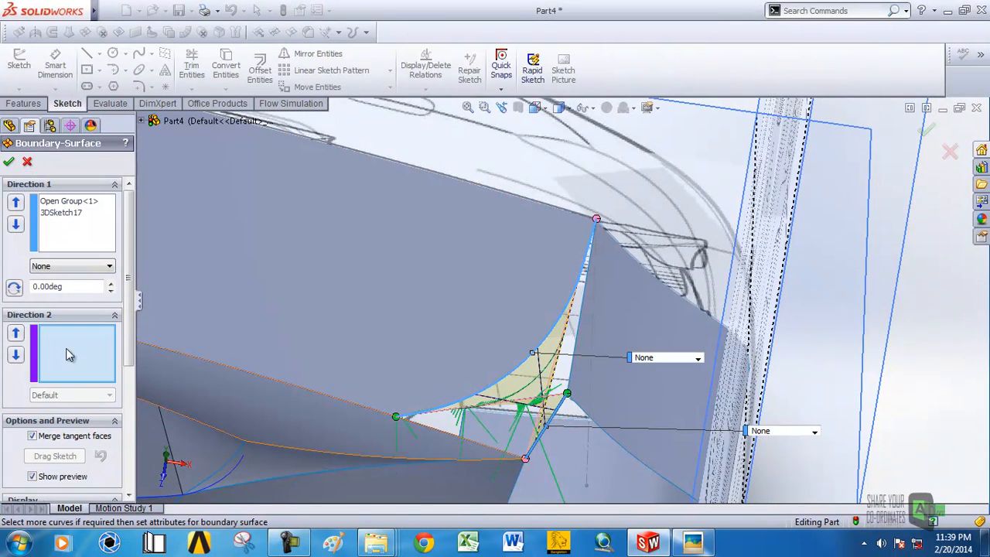
scroll(452, 435, "down", 2)
left_click(447, 441)
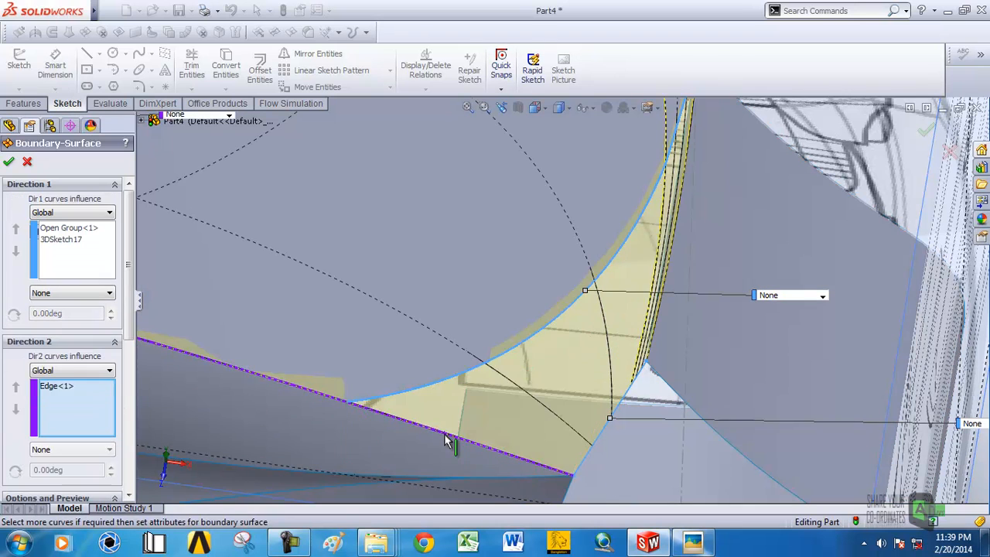
right_click(57, 396)
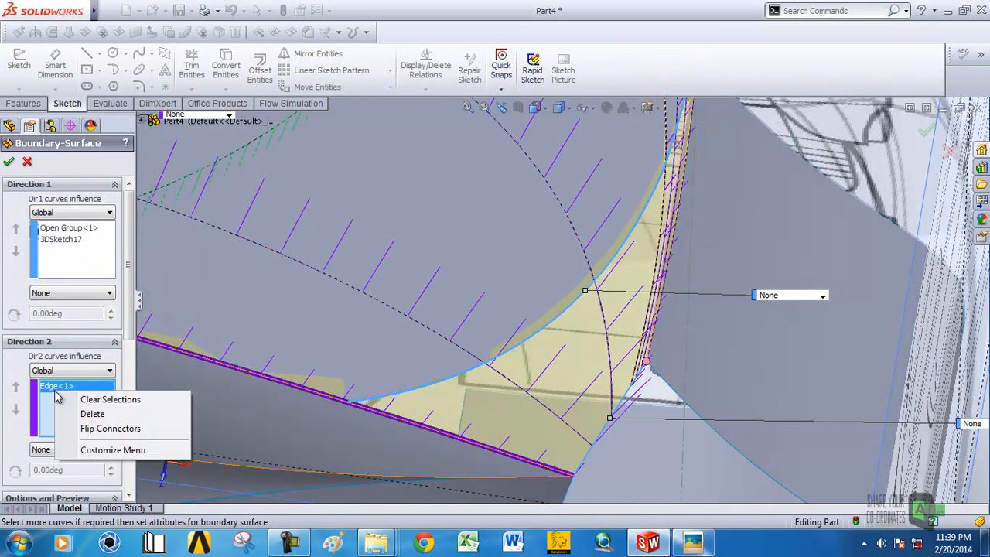
left_click(93, 414)
Add the extruded rear surface's edge next to the roof as the Direction 2 curve and create the boundary surface.
middle_click_drag(677, 296, 674, 257)
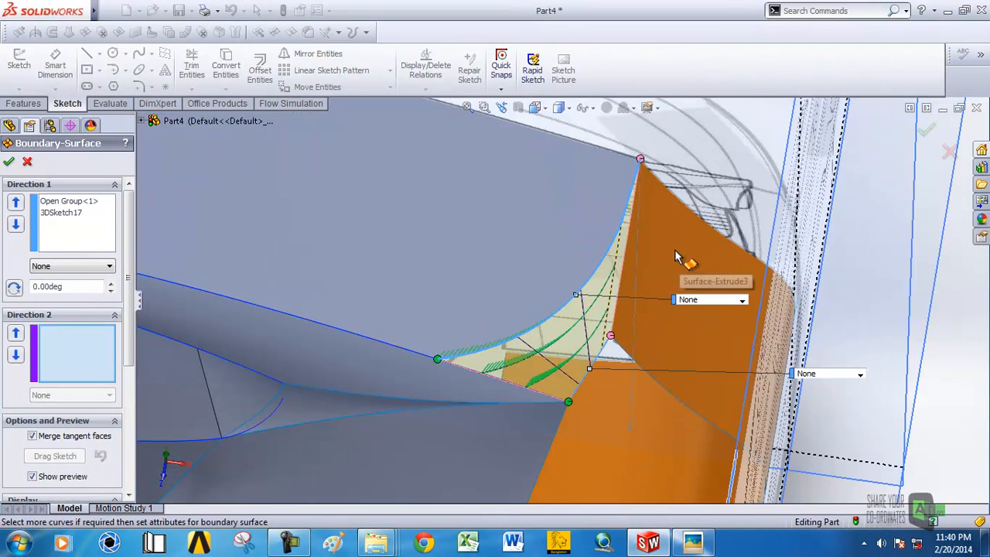
left_click(627, 257)
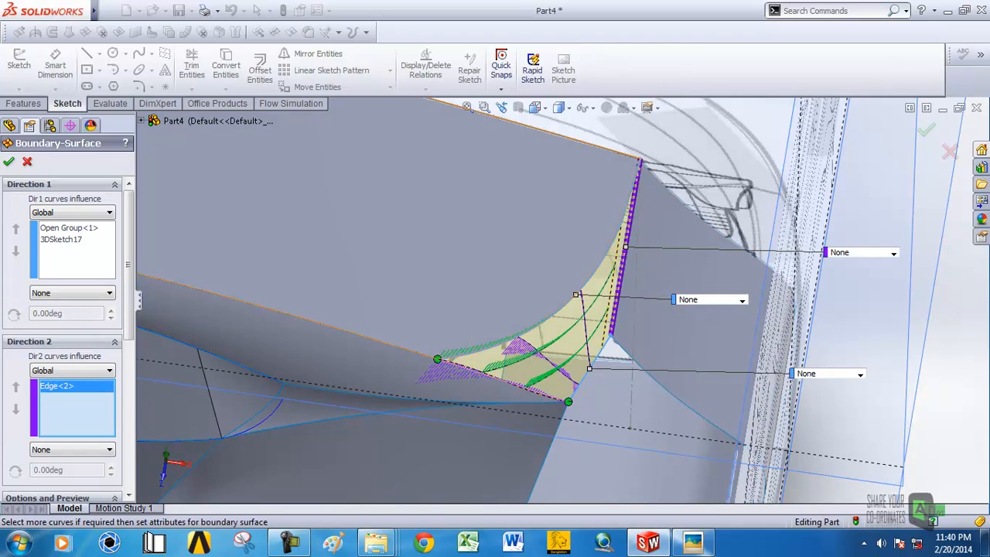
left_click(8, 164)
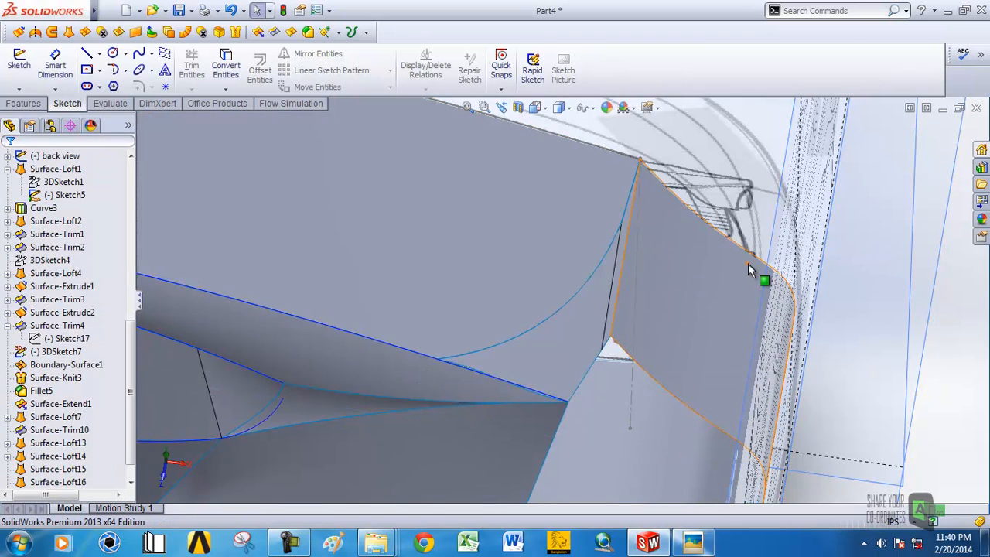
Sketch a 3D spline from the side panel's lower corner behind the rear wheel arch to the extruded rear surface's lower corner.
scroll(628, 309, "up", 5)
mouse_move(562, 292)
middle_mouse_down()
mouse_move(574, 186)
mouse_move(552, 150)
mouse_move(500, 401)
mouse_move(590, 327)
mouse_move(570, 335)
mouse_move(603, 349)
mouse_move(545, 365)
mouse_move(551, 373)
middle_mouse_up()
scroll(569, 354, "down", 3)
scroll(603, 348, "up", 5)
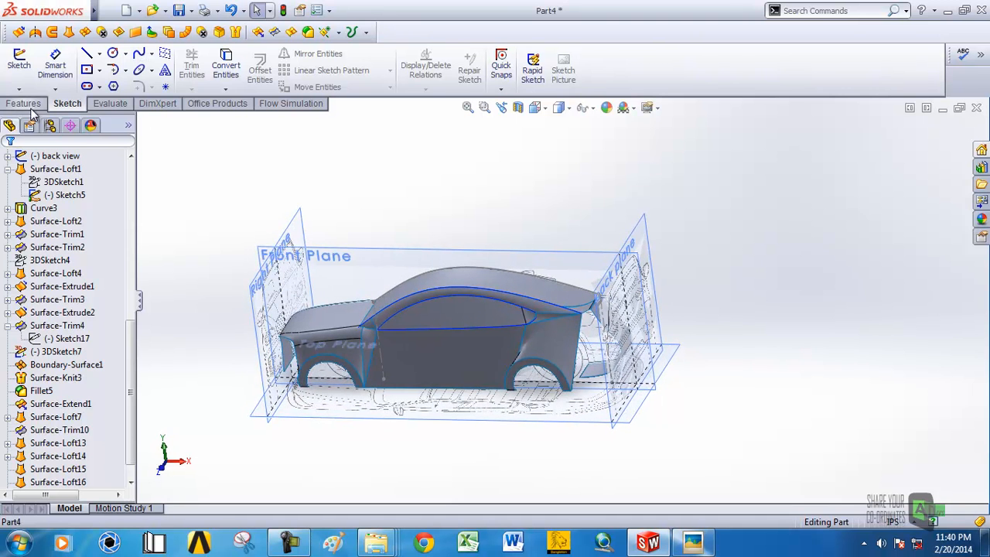
left_click(18, 89)
left_click(49, 118)
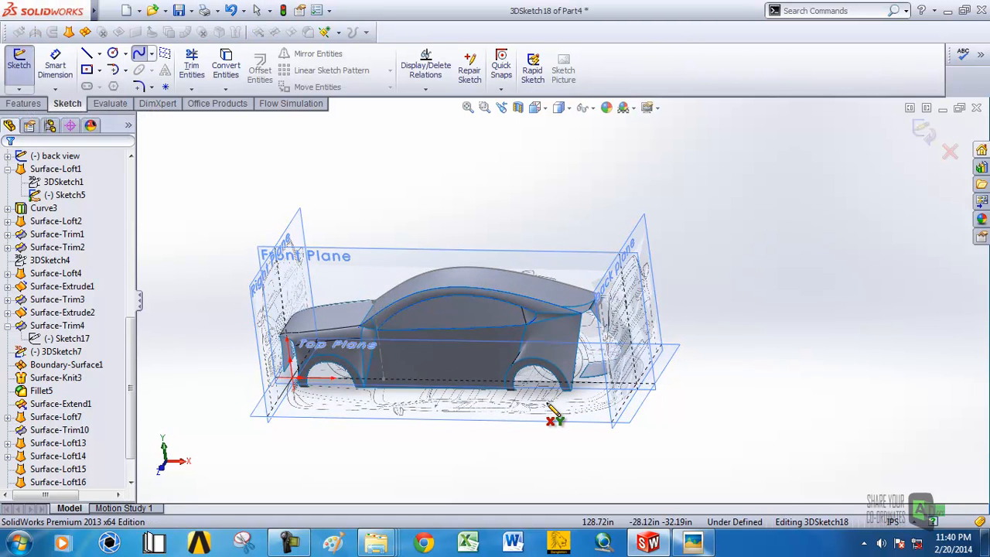
scroll(545, 402, "down", 5)
left_click(592, 351)
scroll(670, 312, "down", 5)
mouse_move(722, 296)
middle_mouse_down()
mouse_move(688, 296)
mouse_move(788, 304)
middle_mouse_up()
right_click(794, 281)
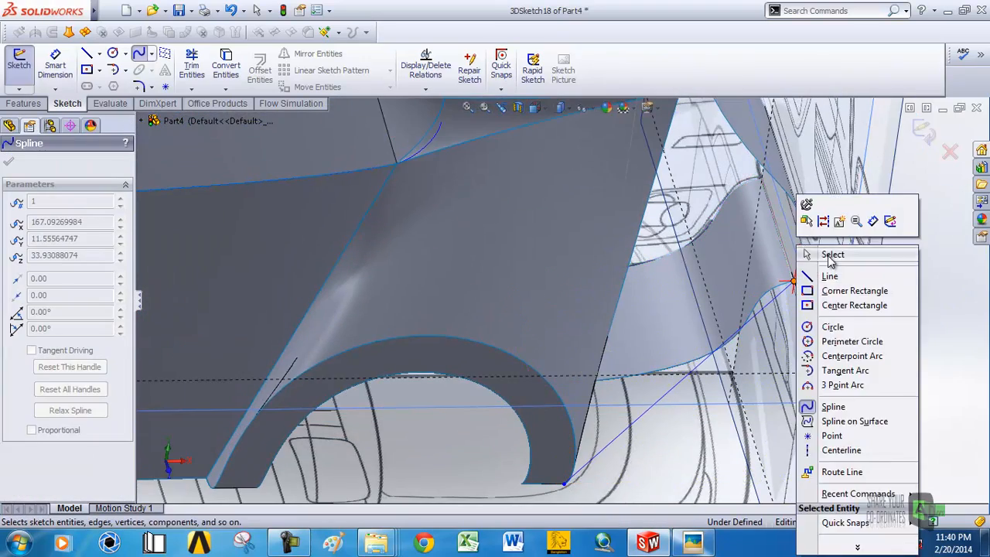
left_click(829, 256)
Bend the lower connecting spline outward in top view towards the blueprint's rounded bumper outline and finish the 3D sketch.
scroll(753, 338, "up", 5)
middle_click_drag(629, 298, 591, 309)
left_click(540, 110)
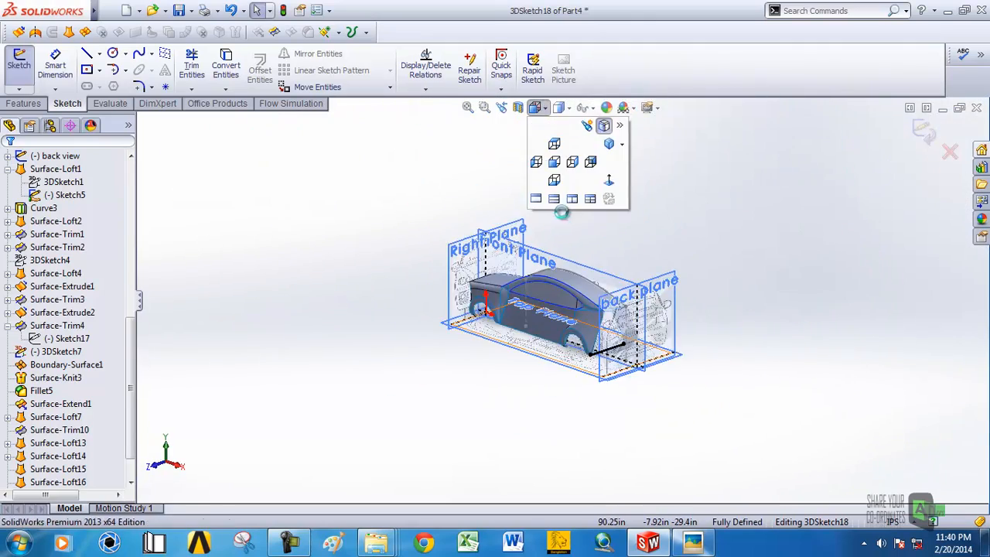
left_click(509, 209)
scroll(641, 352, "down", 5)
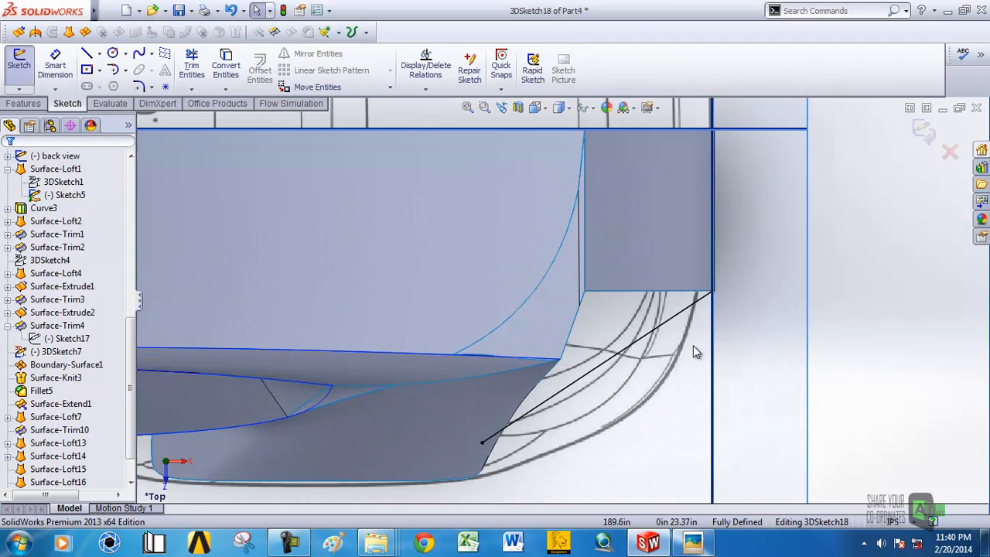
left_click(633, 346)
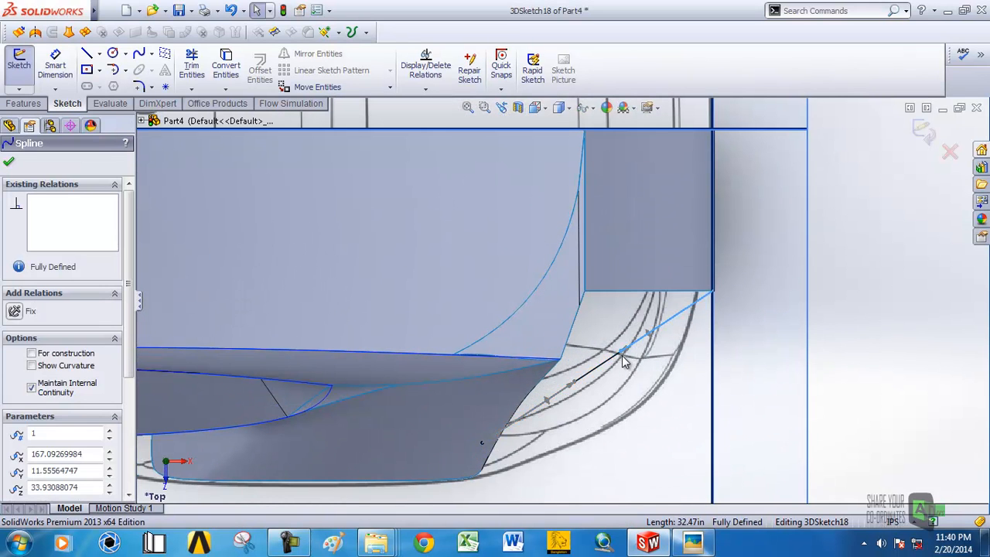
left_click_drag(625, 358, 649, 402)
scroll(668, 385, "up", 5)
middle_click_drag(667, 384, 667, 238)
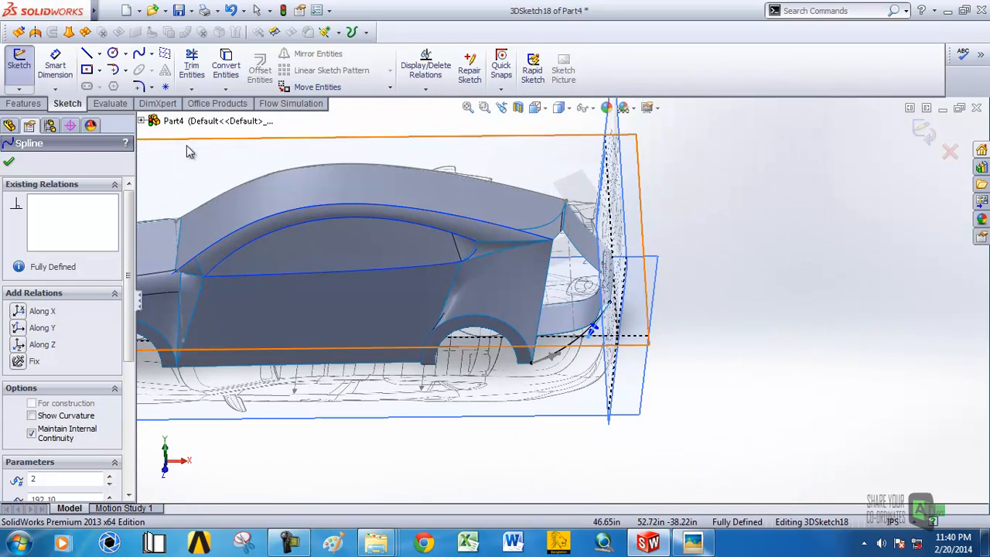
left_click(9, 162)
left_click(20, 90)
left_click(40, 104)
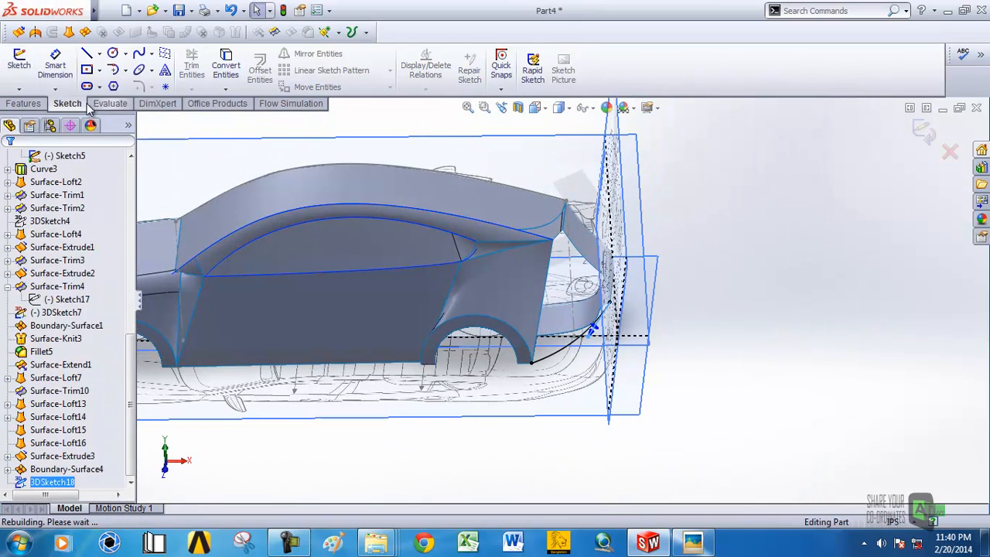
Set up a boundary surface with the side panel's rear edge and the rear surface's curved side edge, as an open group, in Direction 1.
middle_click_drag(693, 333, 559, 354)
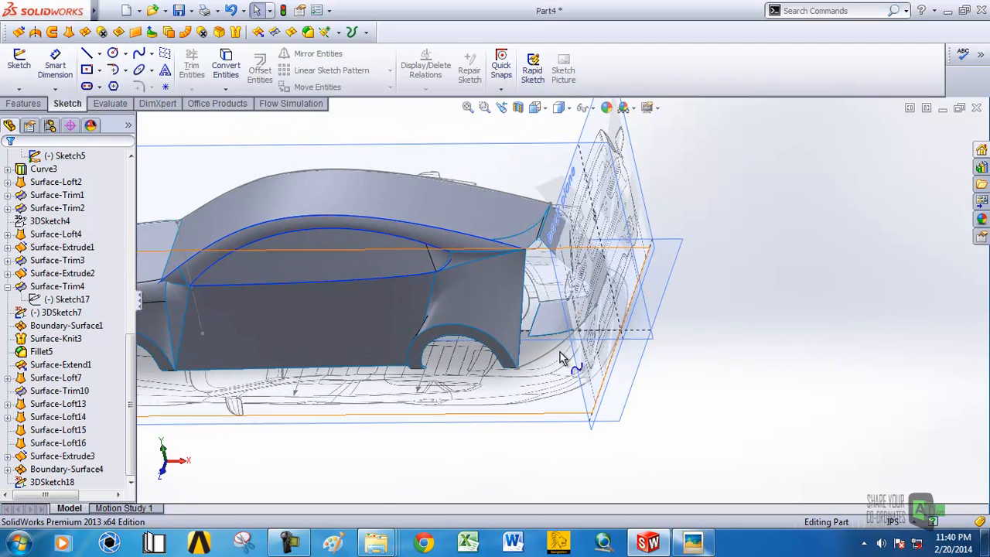
left_click(85, 32)
scroll(446, 290, "down", 5)
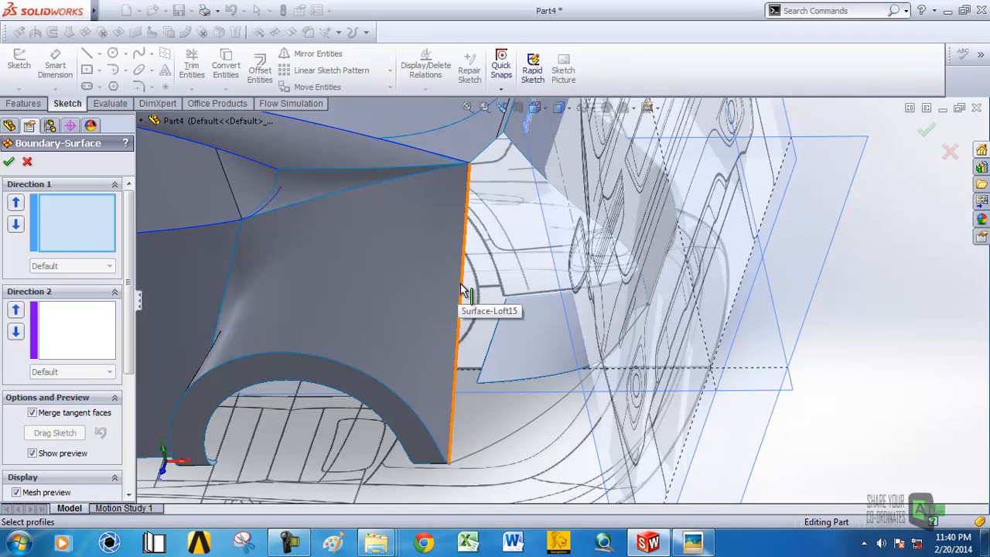
left_click(463, 293)
right_click(56, 222)
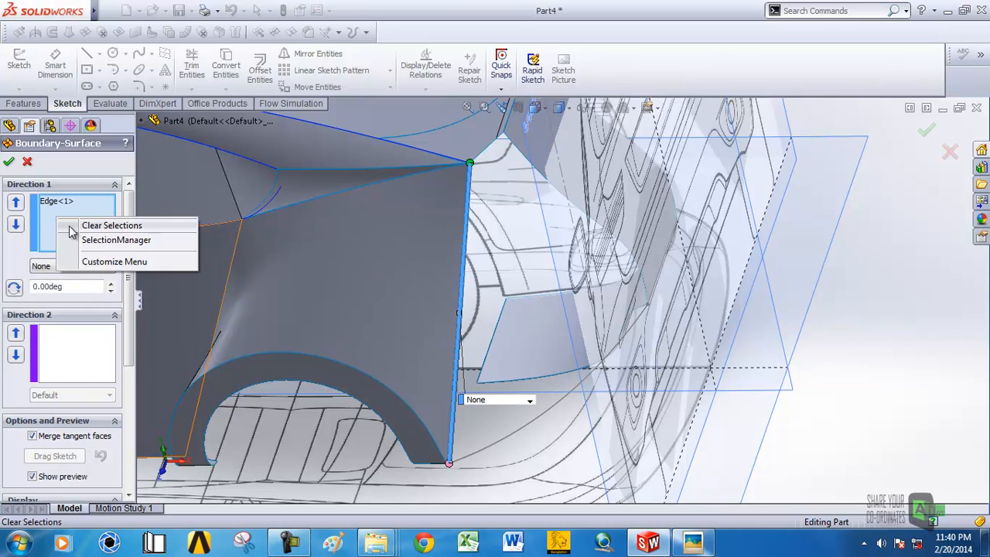
left_click(112, 241)
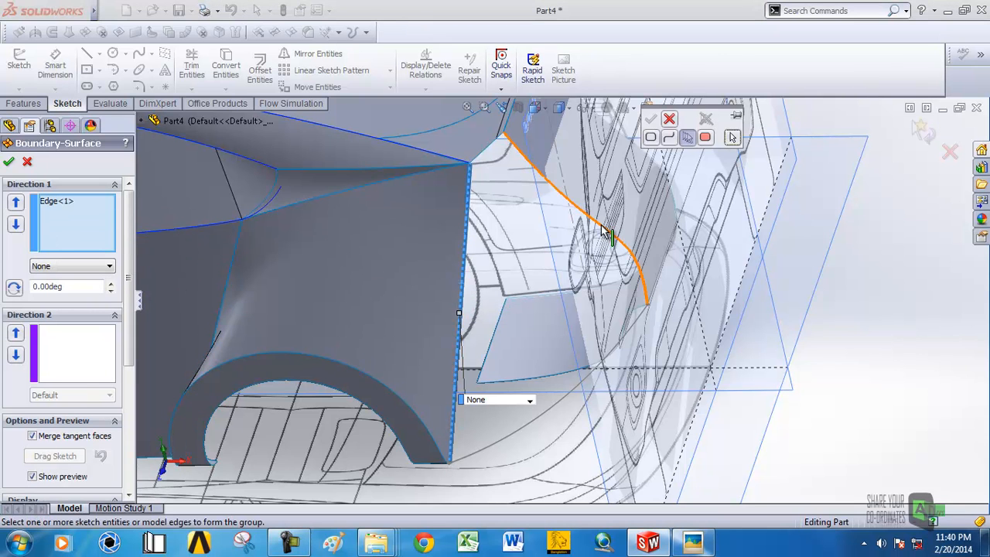
left_click(604, 230)
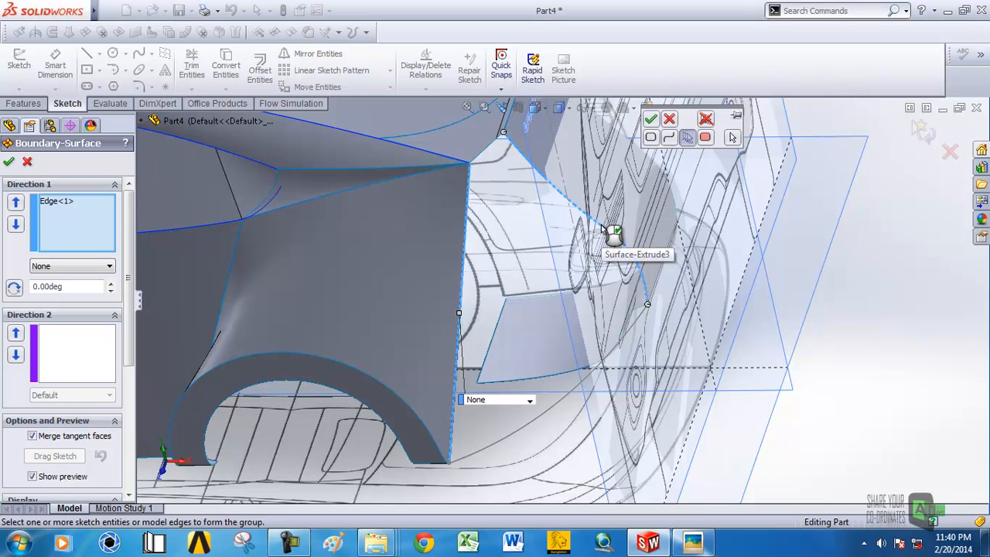
left_click(650, 118)
Add the short upper edge between the side panel and the rear surface to Direction 2 as an open group.
left_click(55, 358)
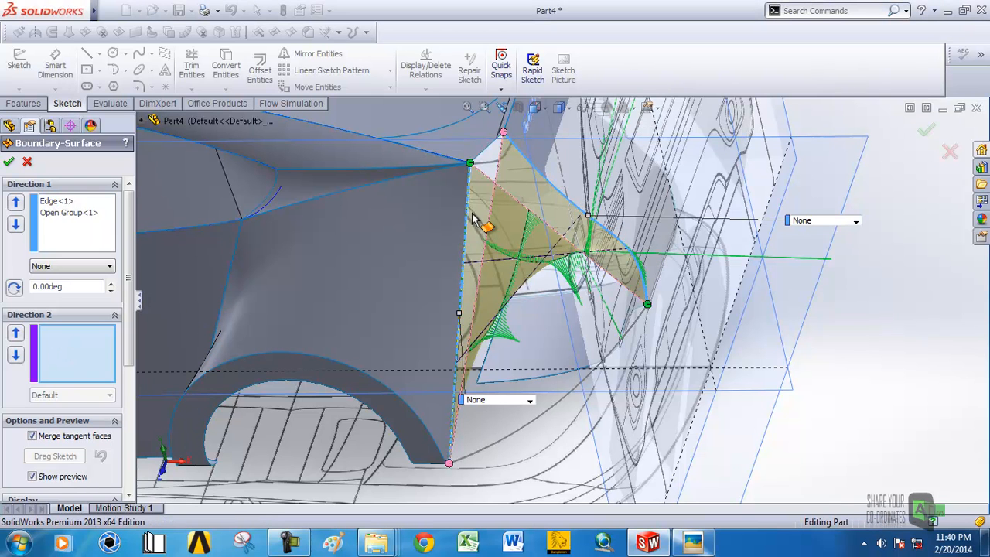
right_click(69, 364)
left_click(128, 382)
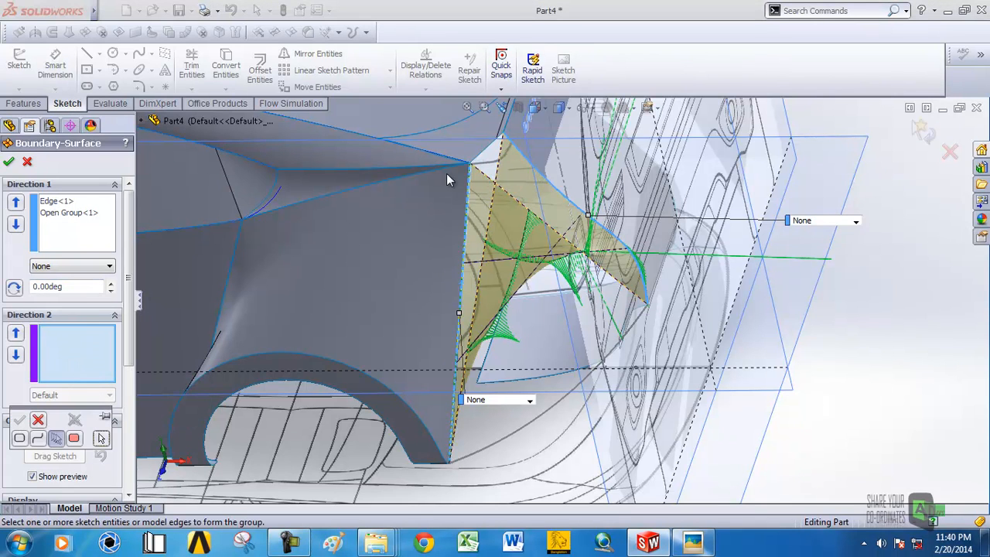
left_click(485, 154)
scroll(502, 164, "down", 5)
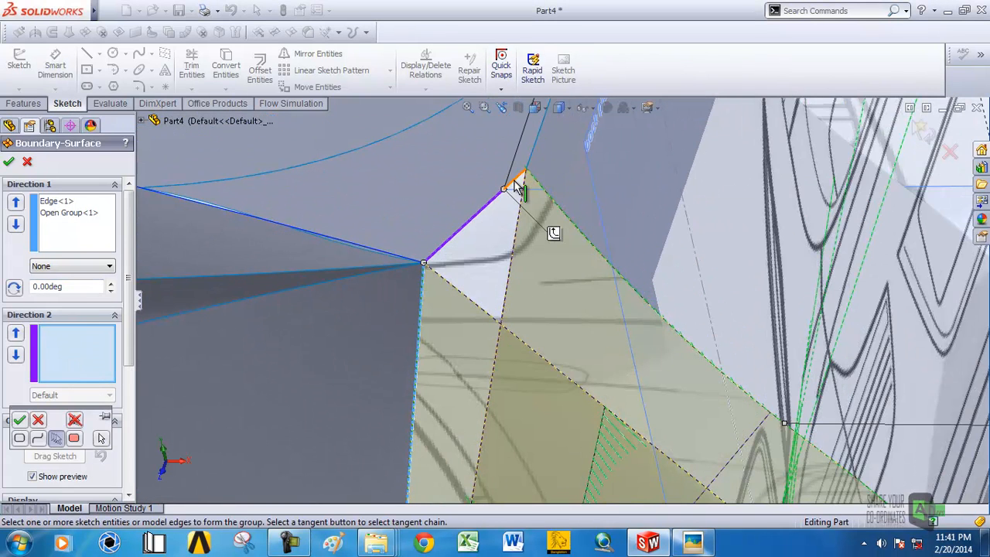
scroll(614, 283, "up", 6)
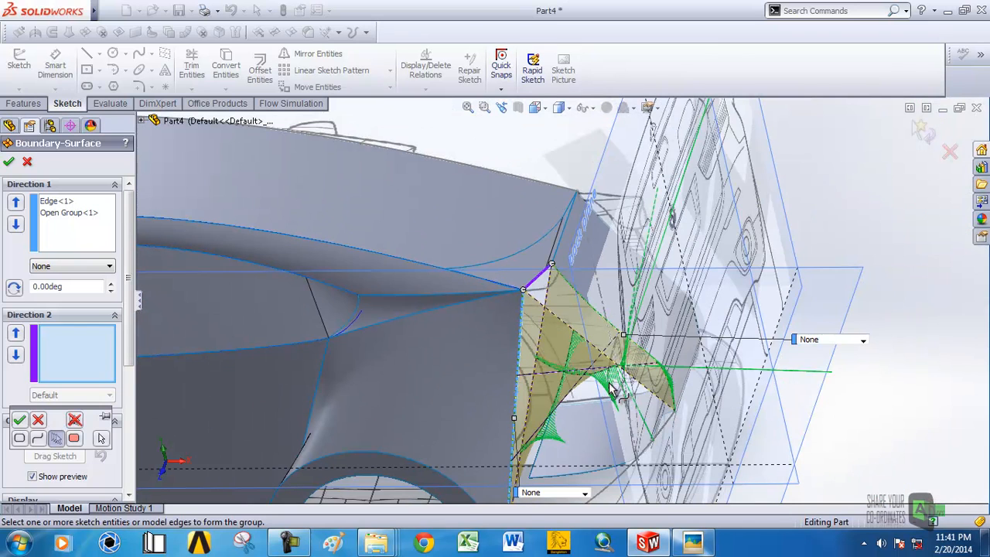
left_click(19, 419)
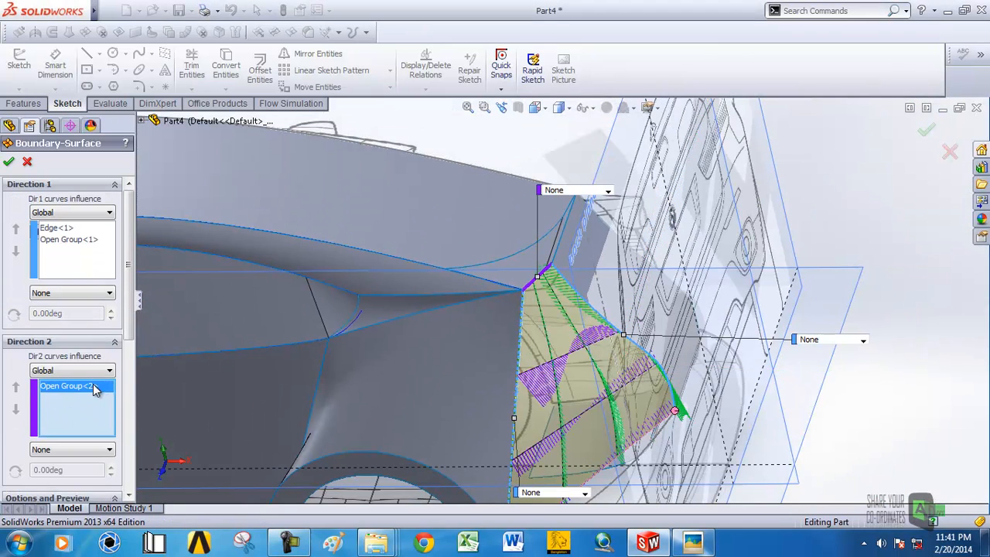
Add the curved lower spline as the second Direction 2 curve and create the rear corner boundary surface.
scroll(611, 421, "up", 3)
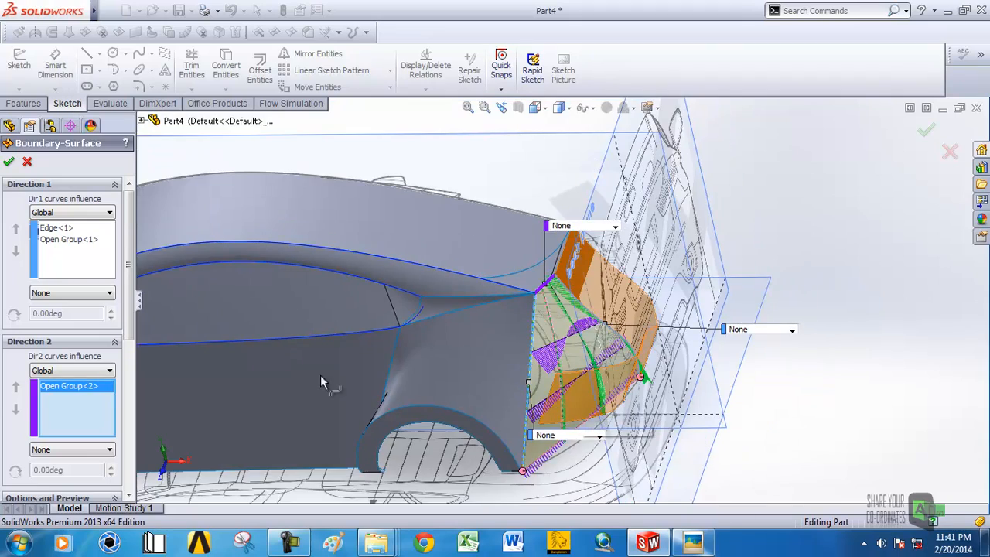
scroll(578, 465, "down", 3)
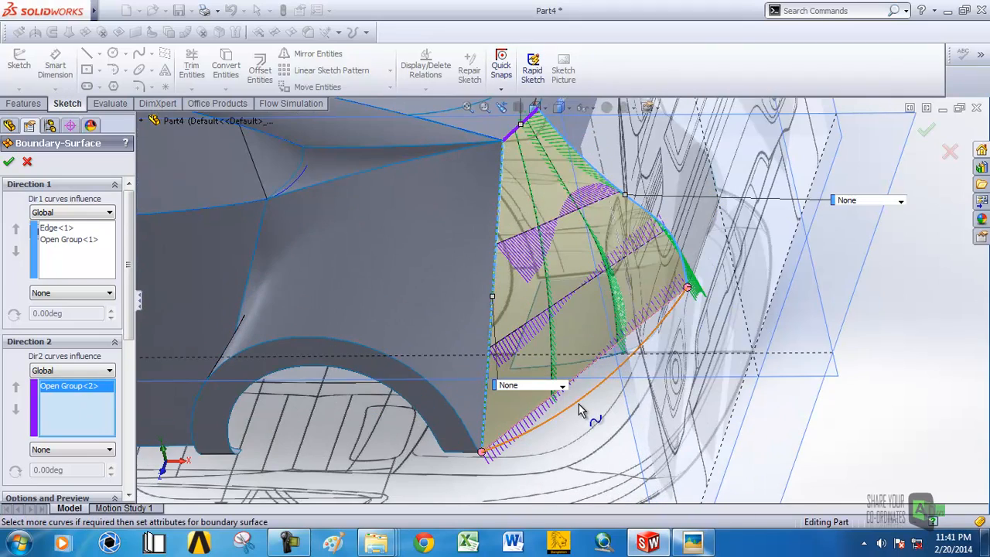
left_click(579, 404)
middle_click_drag(578, 403, 462, 217)
left_click(8, 163)
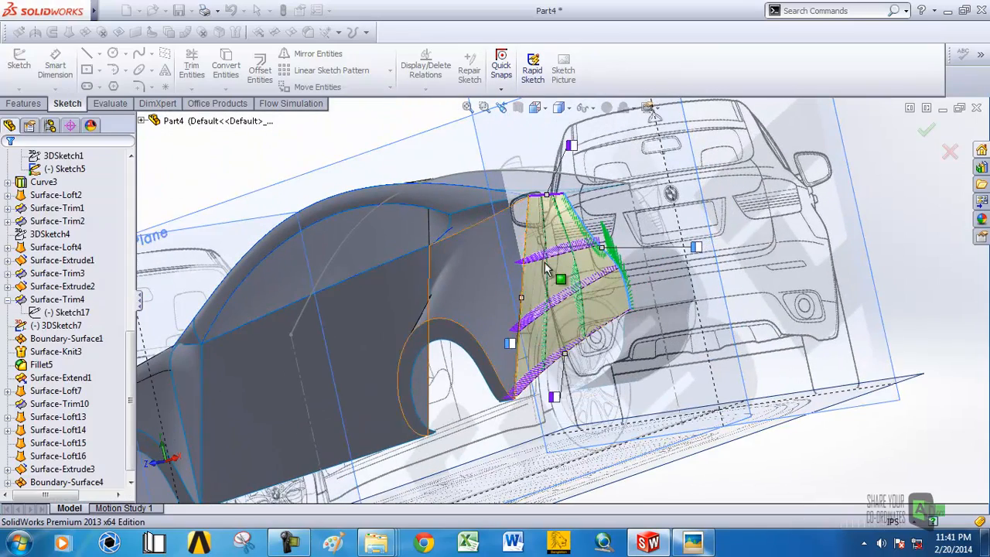
Draw a short spline in a new 3D sketch from the rear wheel arch's lower outer corner to the bumper surface's upper front corner.
scroll(627, 271, "up", 5)
middle_click_drag(626, 285, 553, 383)
scroll(594, 329, "down", 8)
left_click(20, 90)
left_click(39, 115)
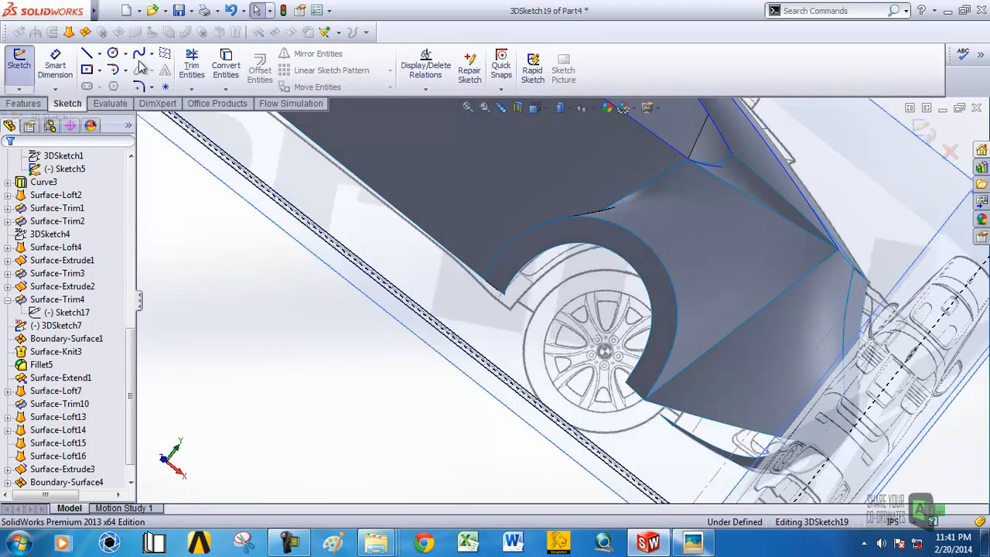
middle_click_drag(476, 303, 634, 401)
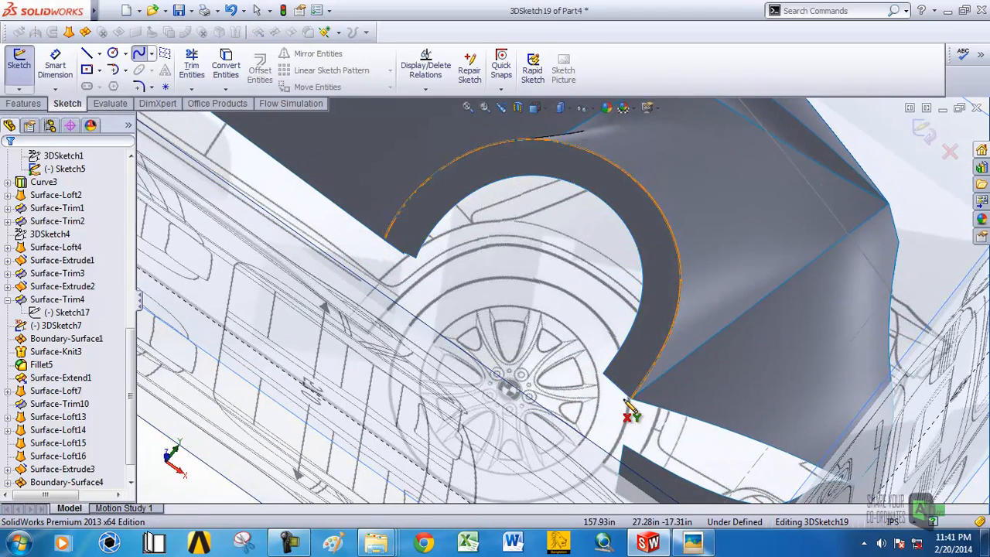
left_click(632, 401)
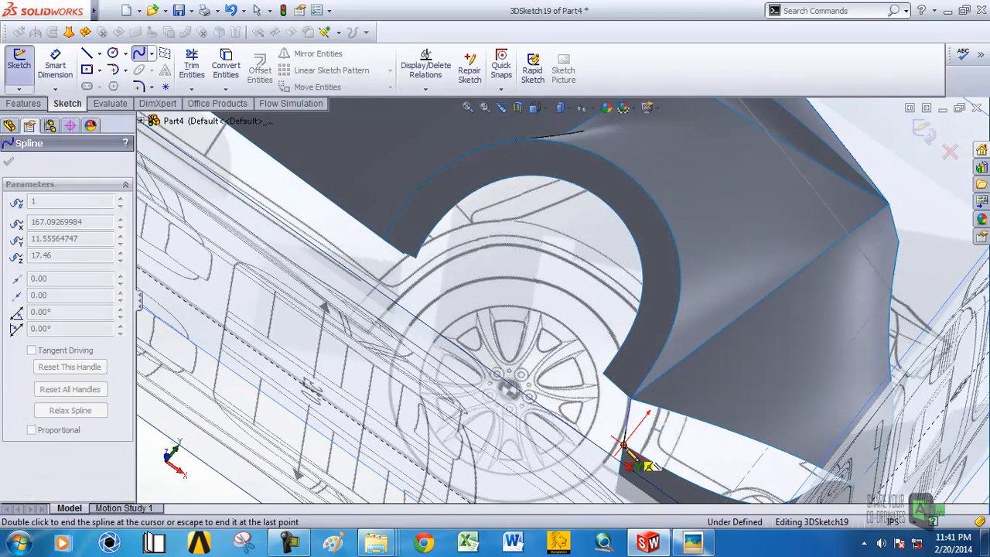
right_click(623, 445)
left_click(678, 240)
Set up a surface loft with the rear corner surface's lower edge and the extruded bumper surface's upper edge as profiles.
scroll(726, 312, "up", 5)
middle_click_drag(682, 371, 734, 282)
left_click(69, 31)
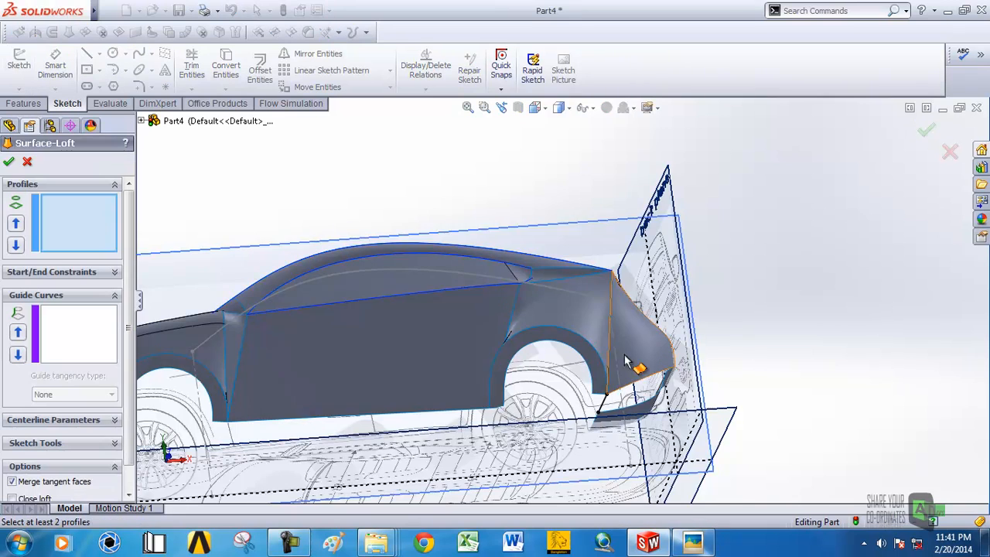
scroll(639, 381, "down", 3)
middle_click_drag(640, 409, 630, 426)
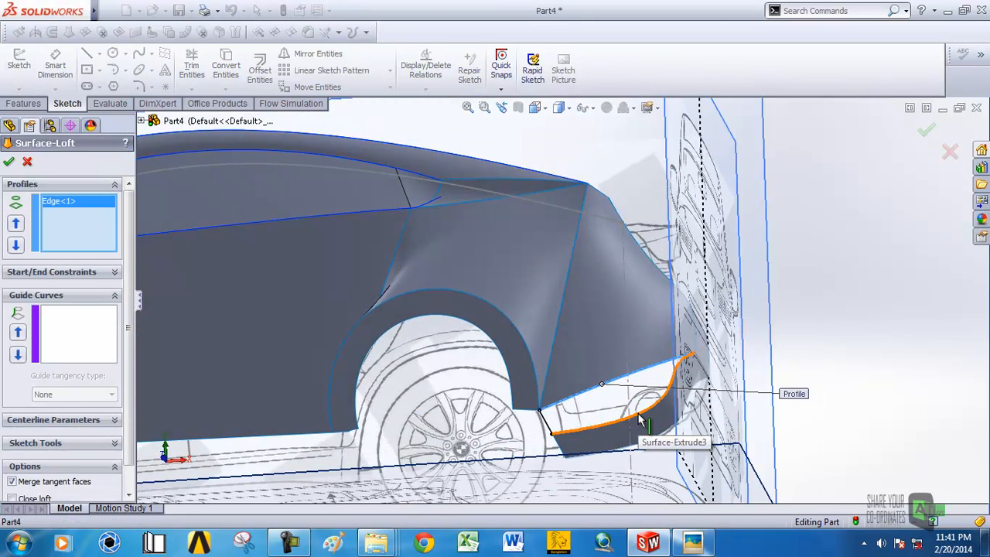
scroll(687, 377, "down", 4)
middle_click_drag(665, 323, 684, 272)
scroll(672, 309, "down", 6)
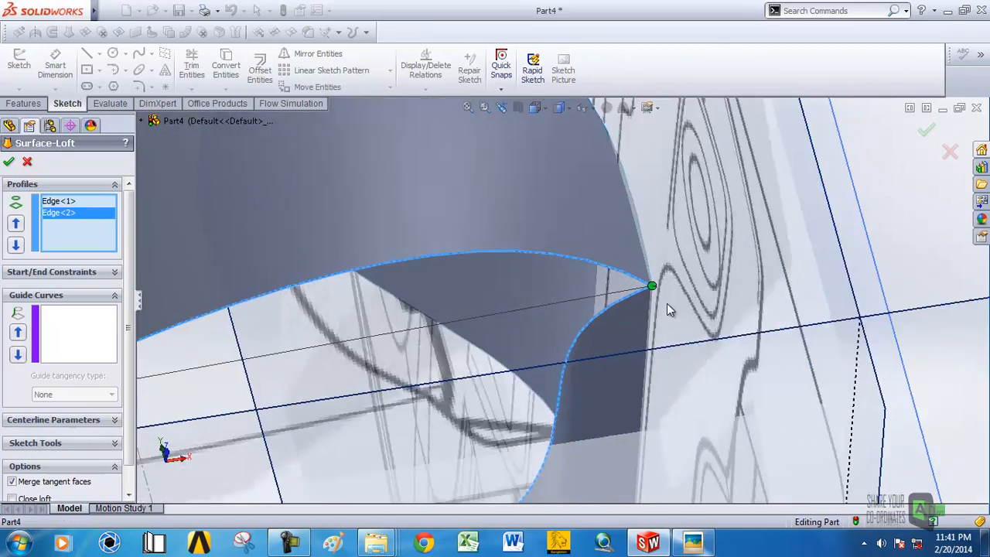
scroll(603, 294, "up", 6)
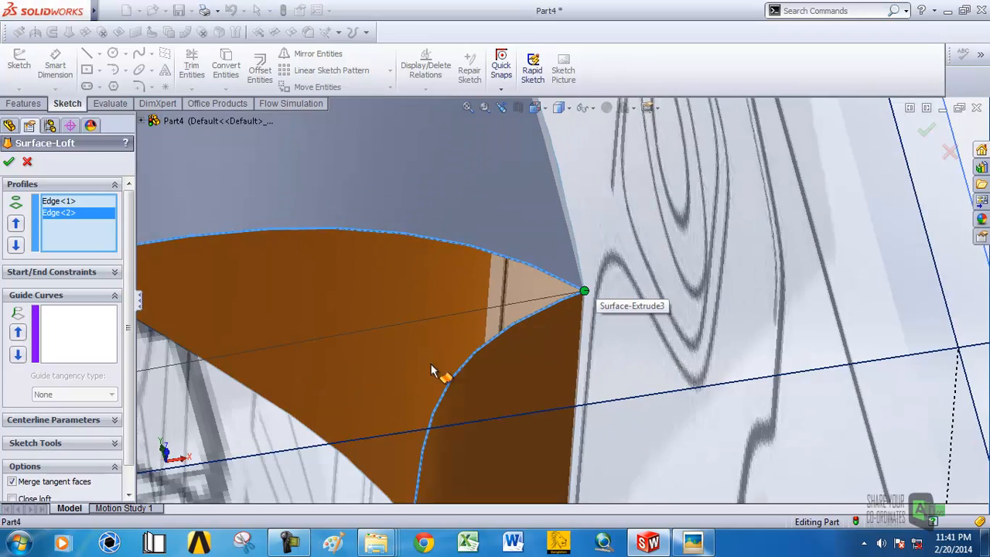
Add the short connecting spline behind the wheel arch as the guide curve and create the bumper loft.
left_click(54, 332)
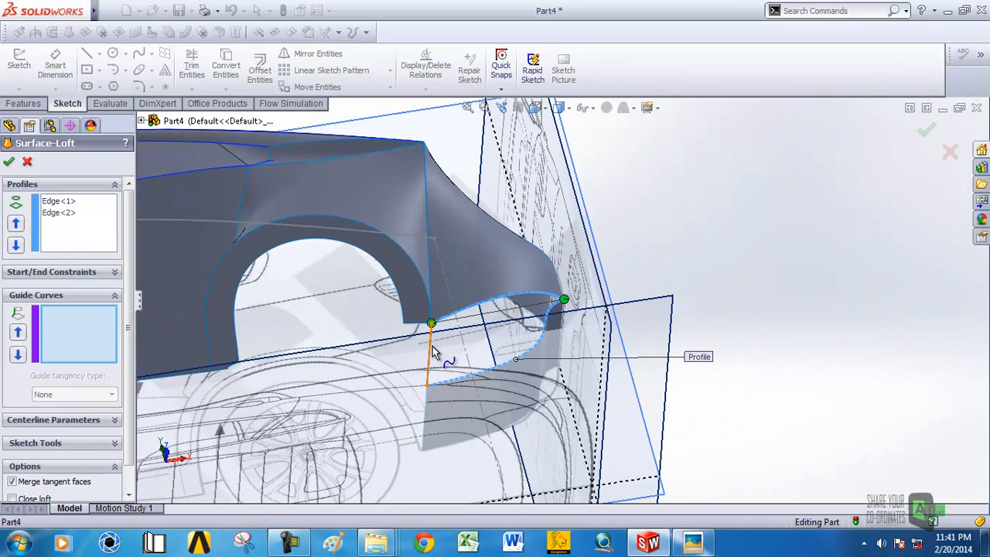
left_click(434, 352)
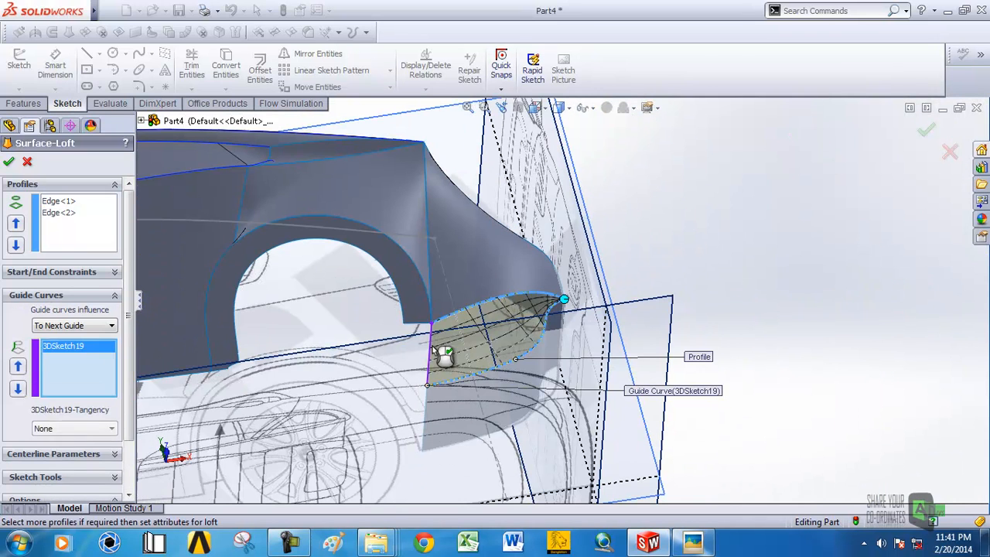
left_click(9, 162)
Hide the blueprint drawings and examine the half car body from several sides.
mouse_move(587, 340)
middle_mouse_down()
mouse_move(560, 358)
mouse_move(526, 498)
mouse_move(592, 428)
mouse_move(613, 503)
middle_mouse_up()
mouse_move(364, 381)
middle_mouse_down()
mouse_move(249, 477)
mouse_move(307, 321)
mouse_move(322, 426)
mouse_move(324, 386)
mouse_move(400, 341)
mouse_move(320, 378)
mouse_move(380, 271)
mouse_move(392, 339)
mouse_move(427, 366)
mouse_move(375, 247)
mouse_move(356, 230)
mouse_move(337, 291)
mouse_move(429, 287)
middle_mouse_up()
scroll(433, 286, "up", 5)
left_click(593, 108)
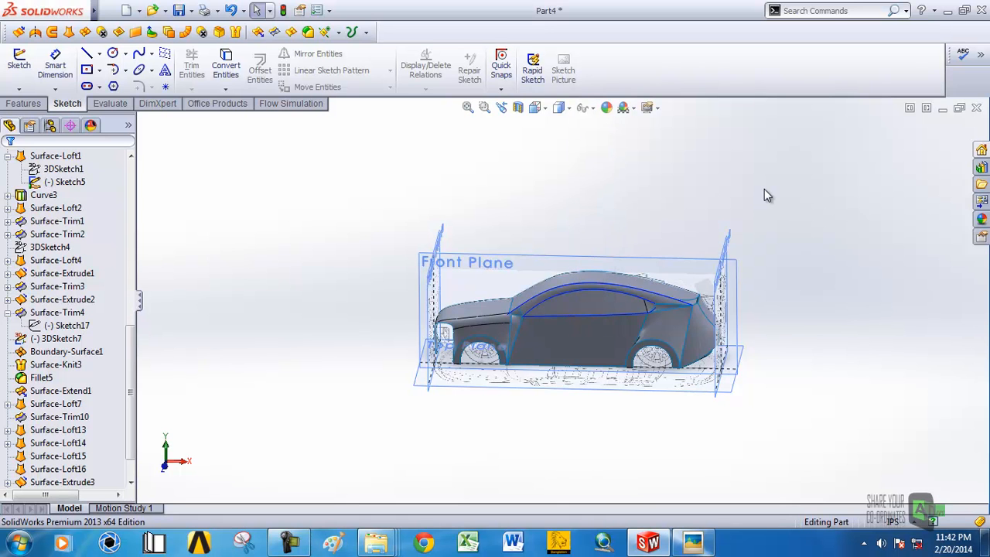
middle_click_drag(648, 206, 534, 414)
scroll(533, 348, "up", 4)
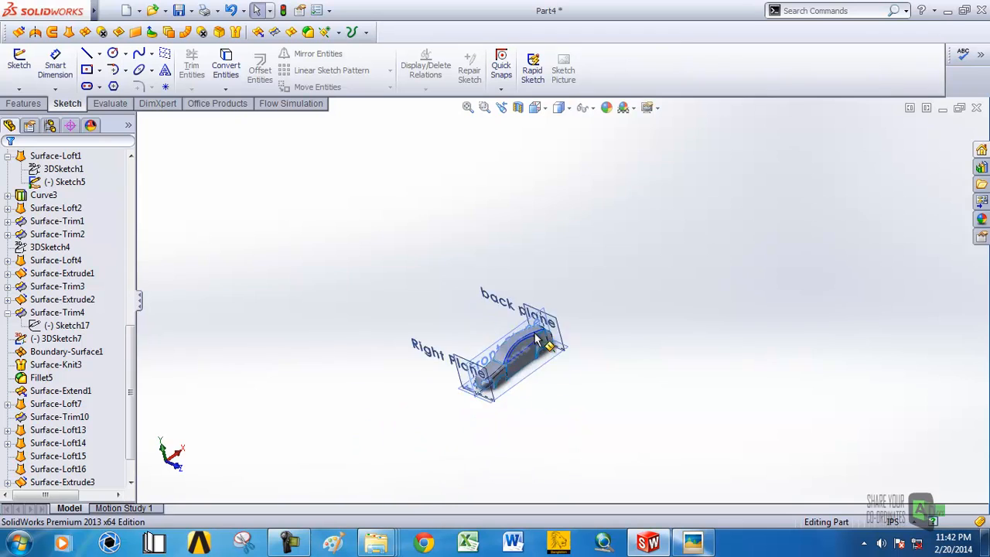
scroll(516, 337, "down", 3)
middle_click_drag(512, 323, 377, 325)
scroll(514, 361, "down", 4)
middle_click_drag(511, 350, 641, 384)
scroll(393, 330, "up", 5)
middle_click_drag(394, 330, 311, 351)
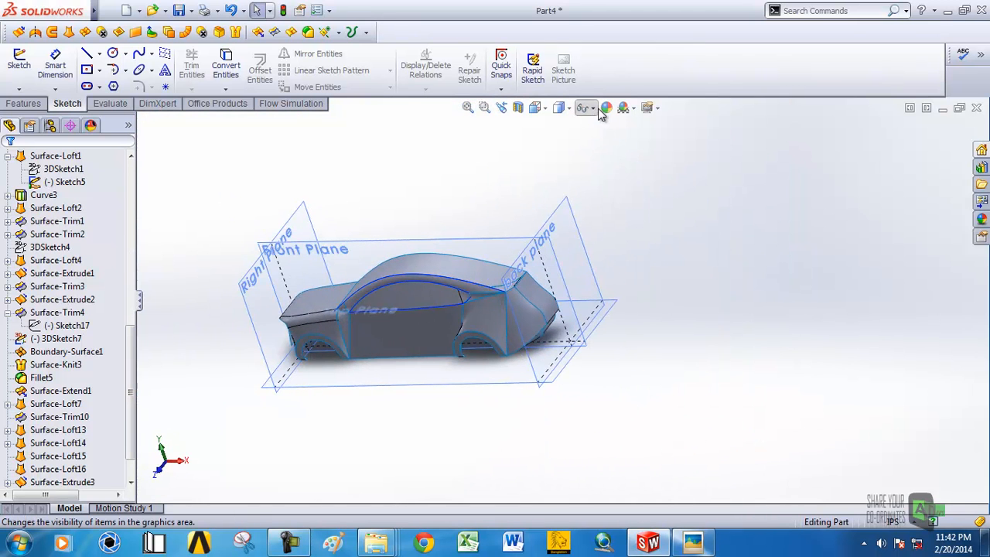
Show the blueprint drawings again.
mouse_move(534, 299)
middle_mouse_down()
mouse_move(497, 327)
mouse_move(579, 224)
mouse_move(542, 152)
mouse_move(524, 150)
mouse_move(548, 181)
mouse_move(538, 384)
mouse_move(541, 310)
middle_mouse_up()
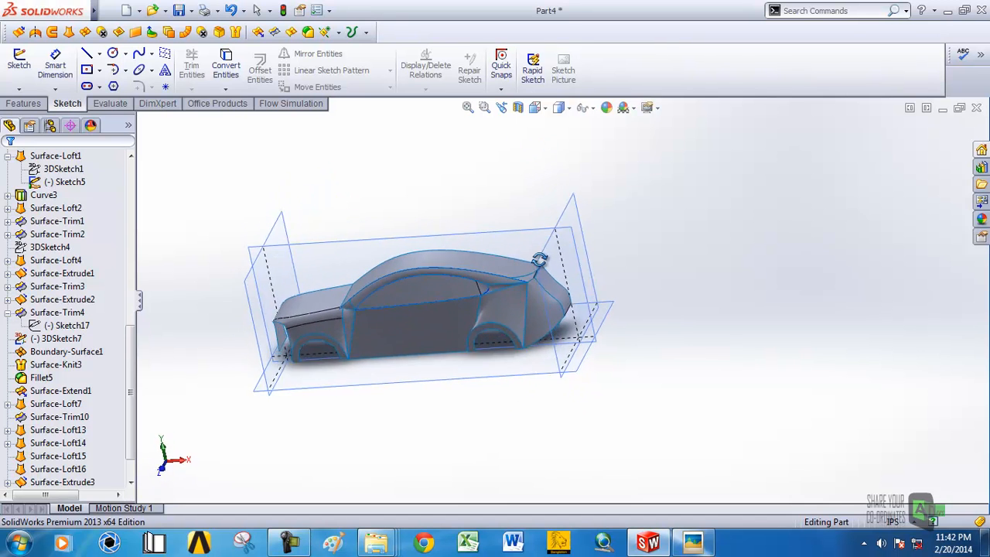
left_click(593, 109)
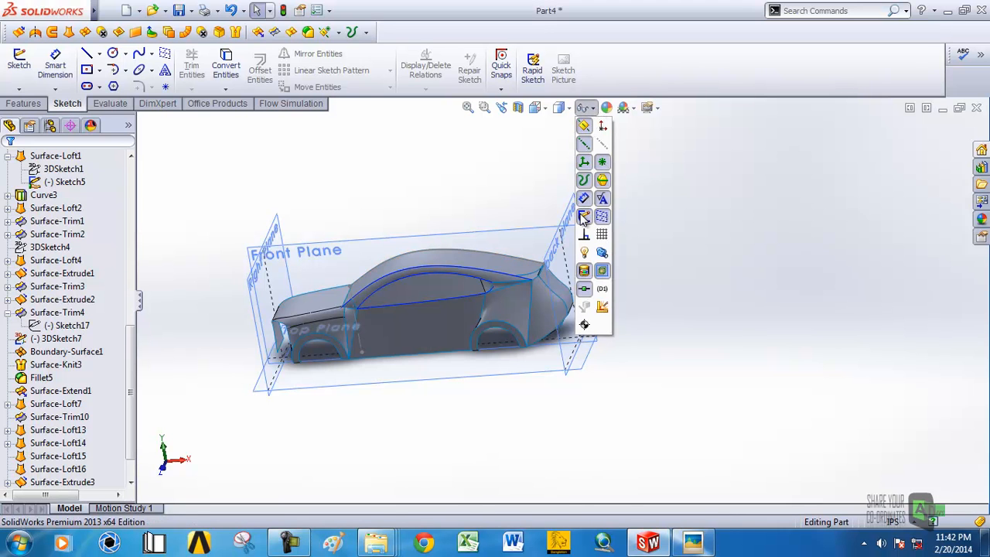
left_click(841, 225)
middle_click_drag(665, 243, 346, 203)
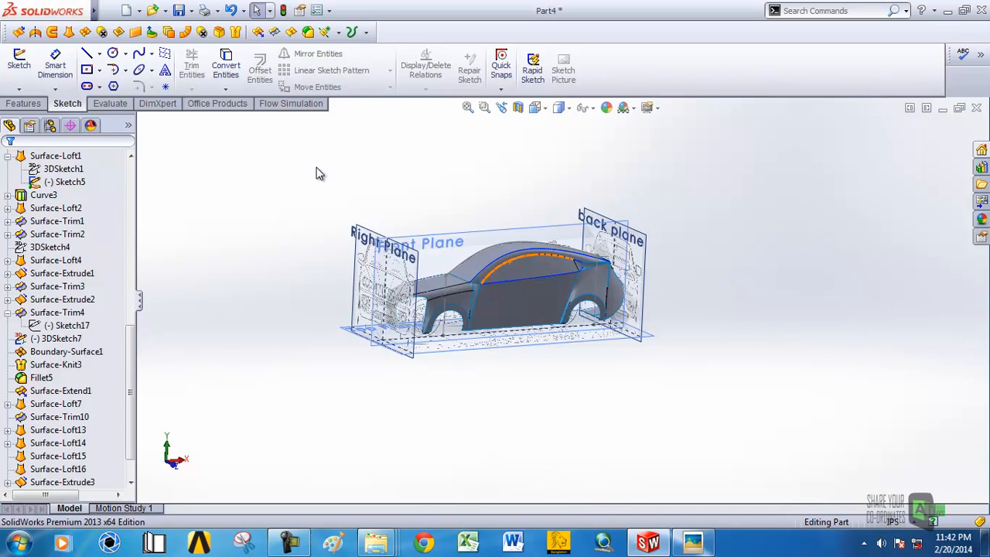
scroll(458, 231, "down", 4)
left_click(447, 259)
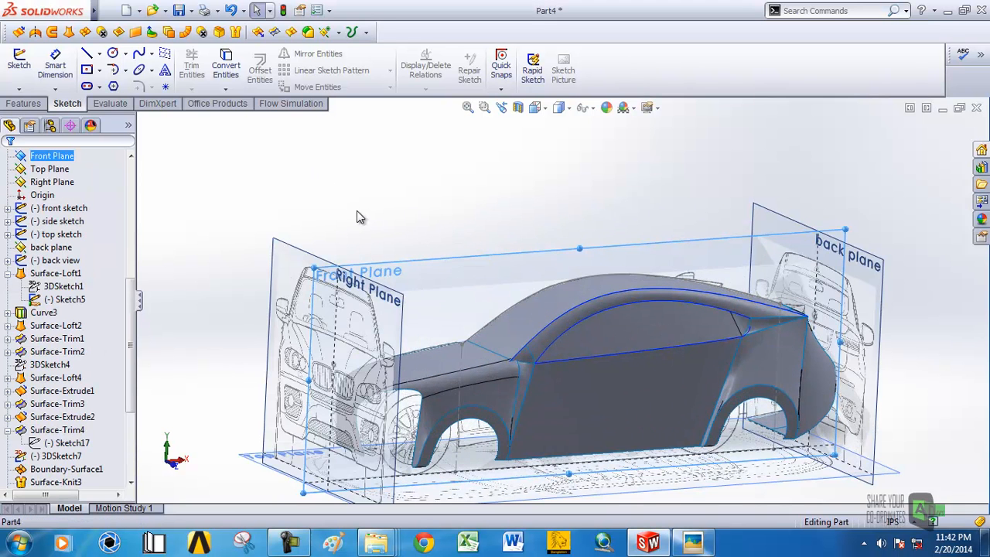
scroll(358, 218, "up", 5)
left_click(22, 104)
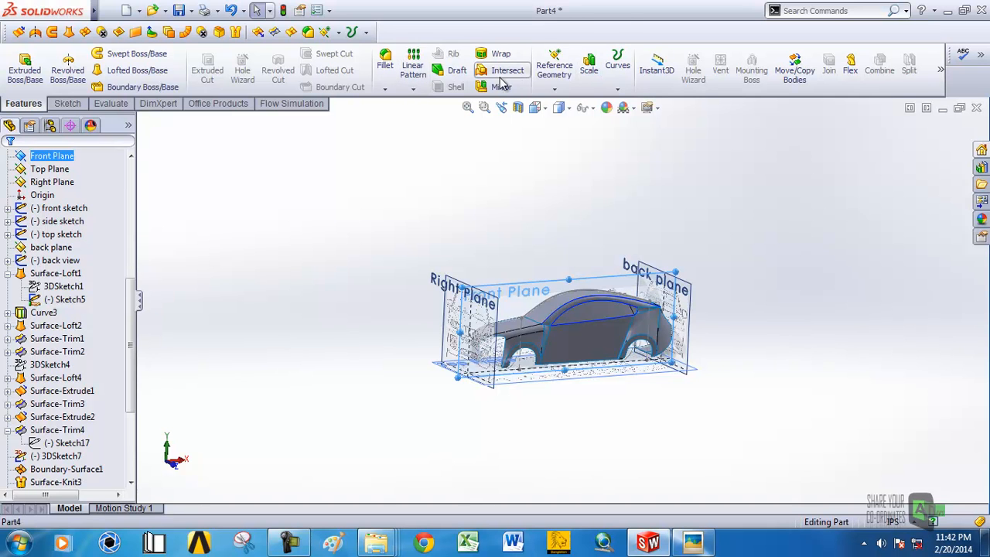
left_click(495, 86)
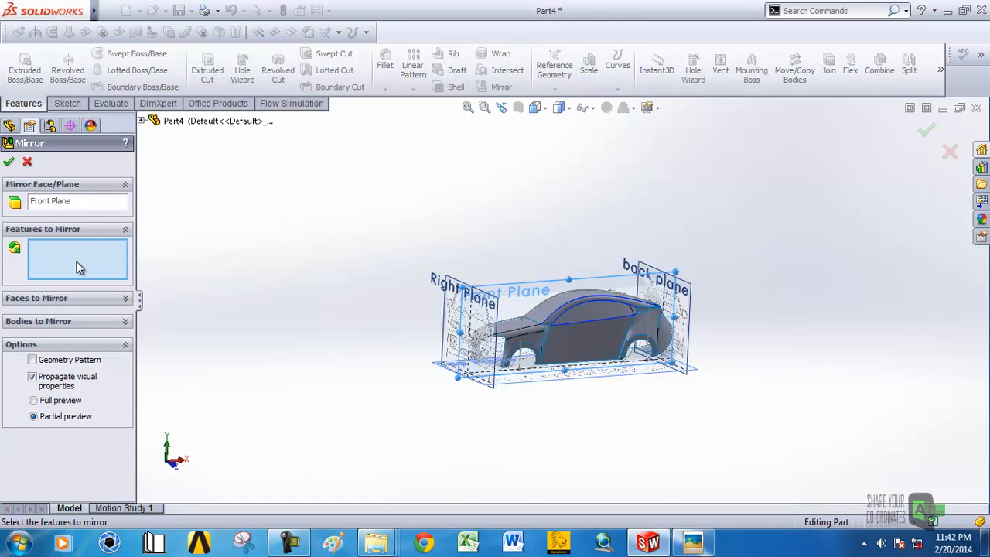
scroll(512, 300, "down", 4)
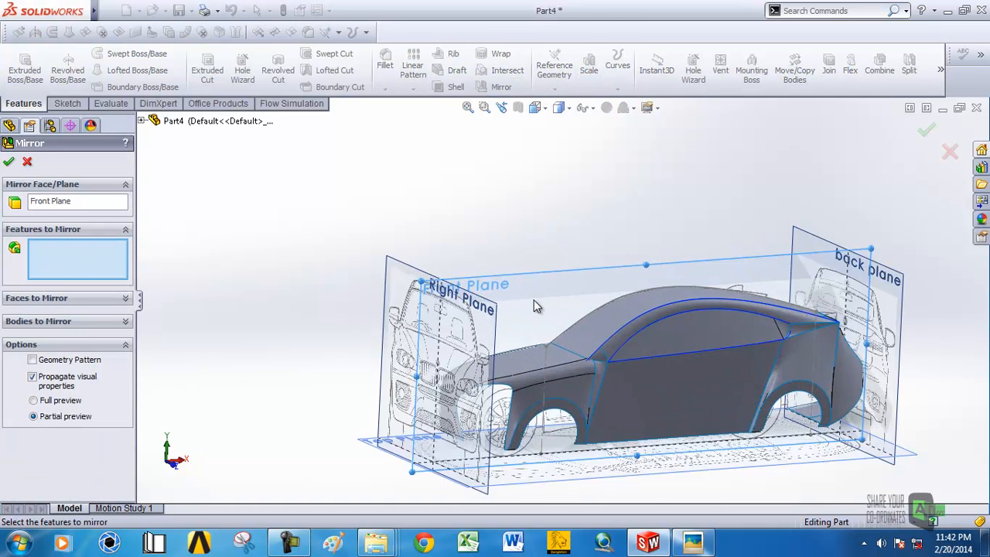
left_click(53, 322)
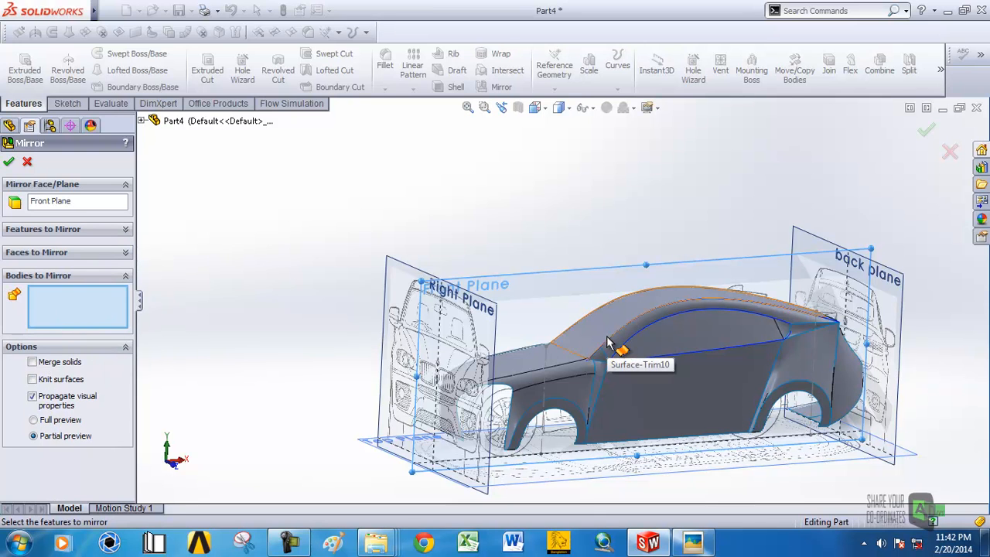
left_click(143, 123)
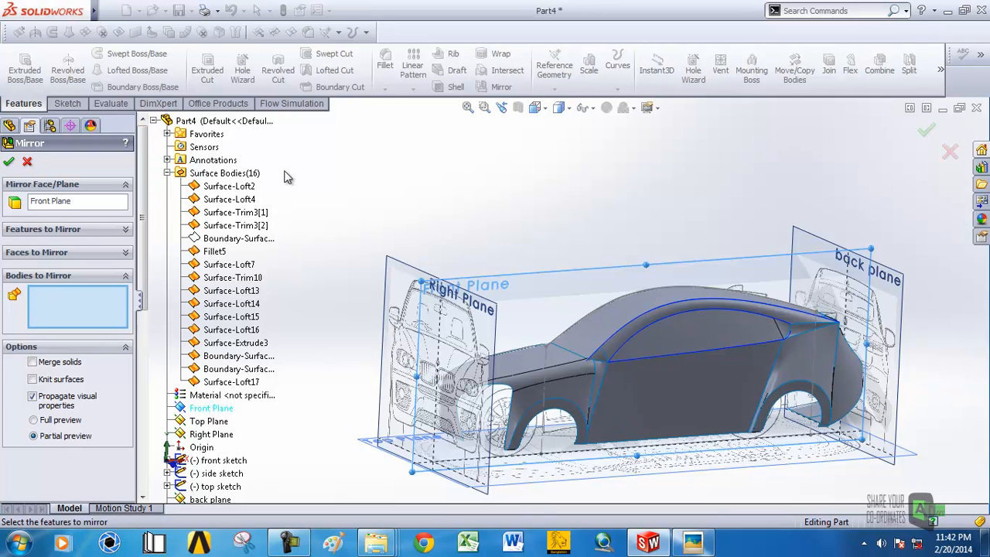
left_click(247, 186)
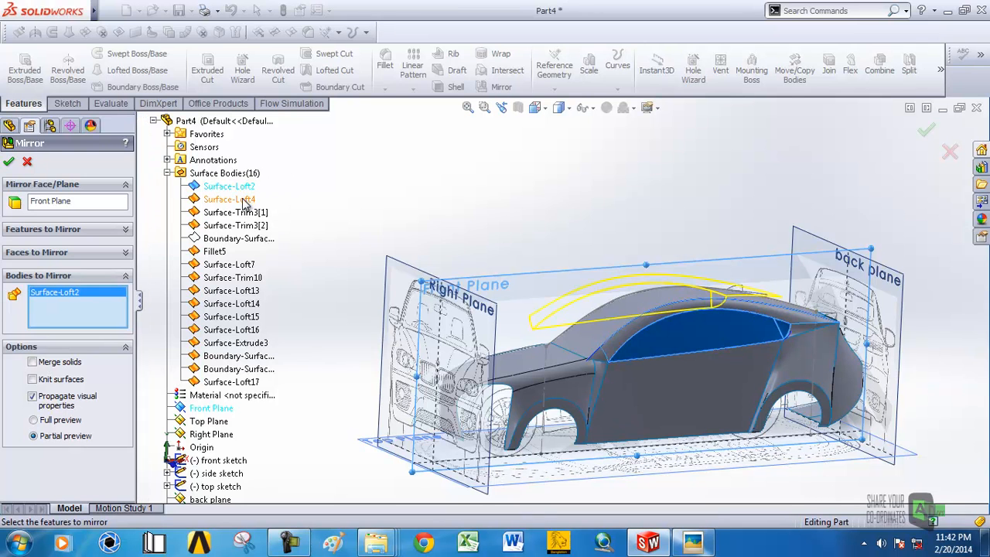
left_click(243, 200)
left_click(236, 212)
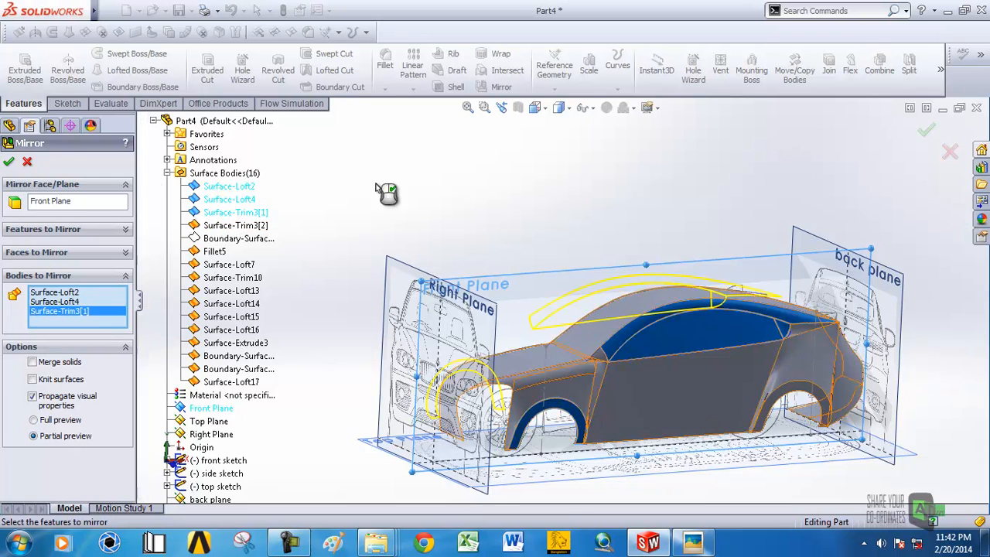
left_click(27, 161)
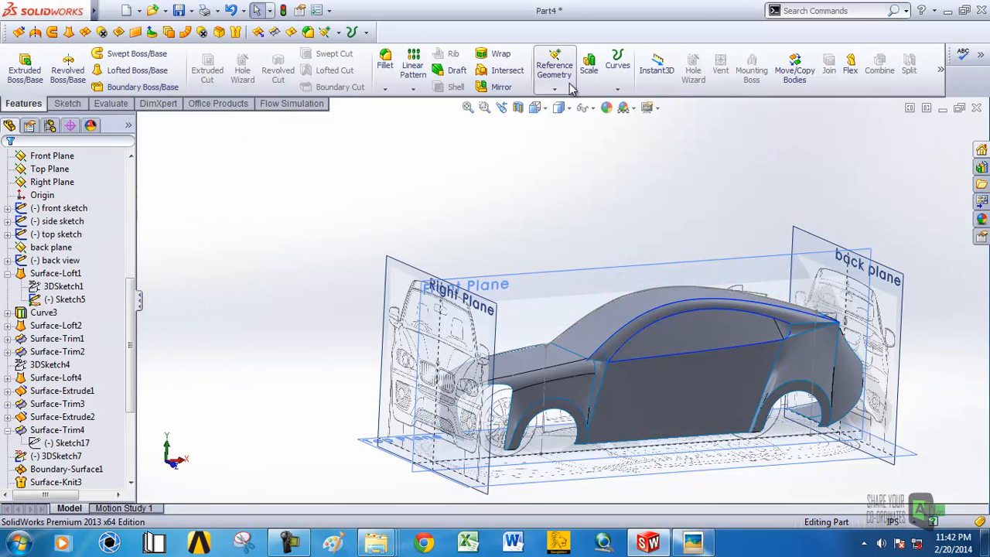
Set up a body mirror about the Front Plane with Surface-Loft2, Surface-Loft4, Surface-Trim3[1] and Surface-Trim3[2].
left_click(597, 270)
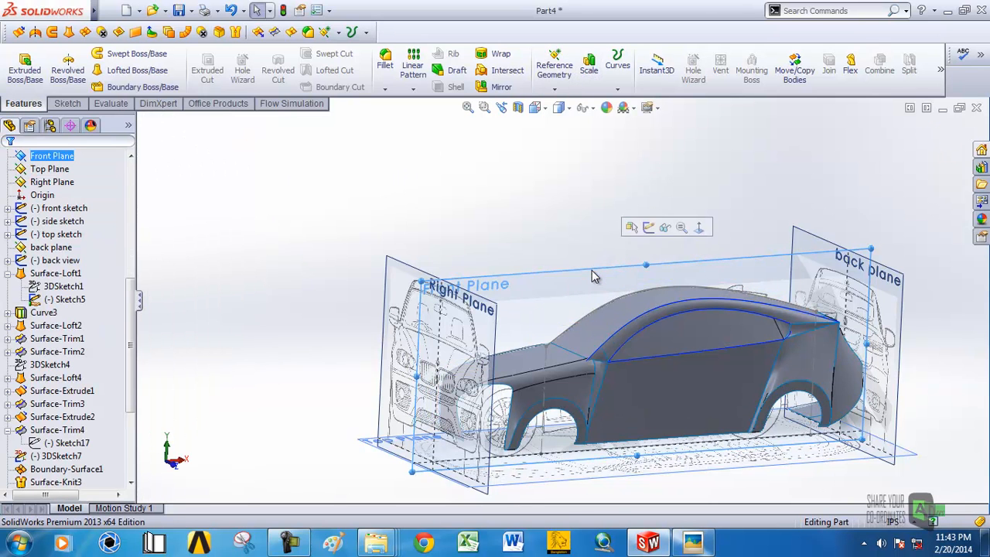
left_click(495, 86)
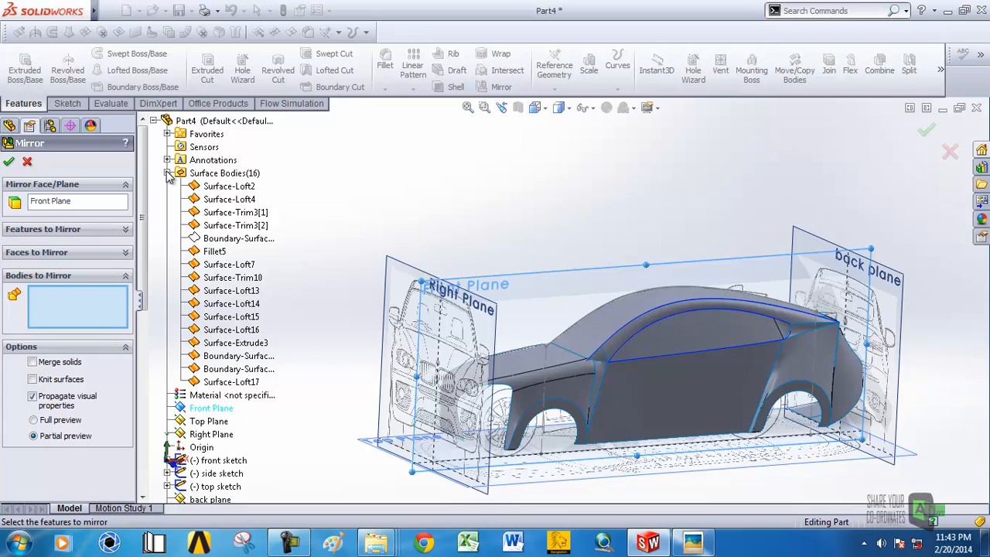
left_click(245, 190)
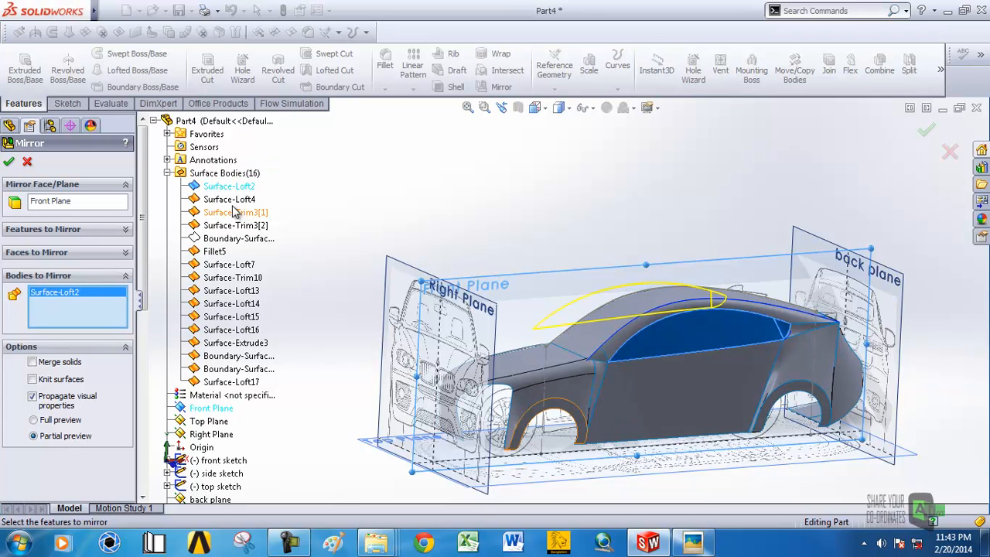
left_click(231, 200)
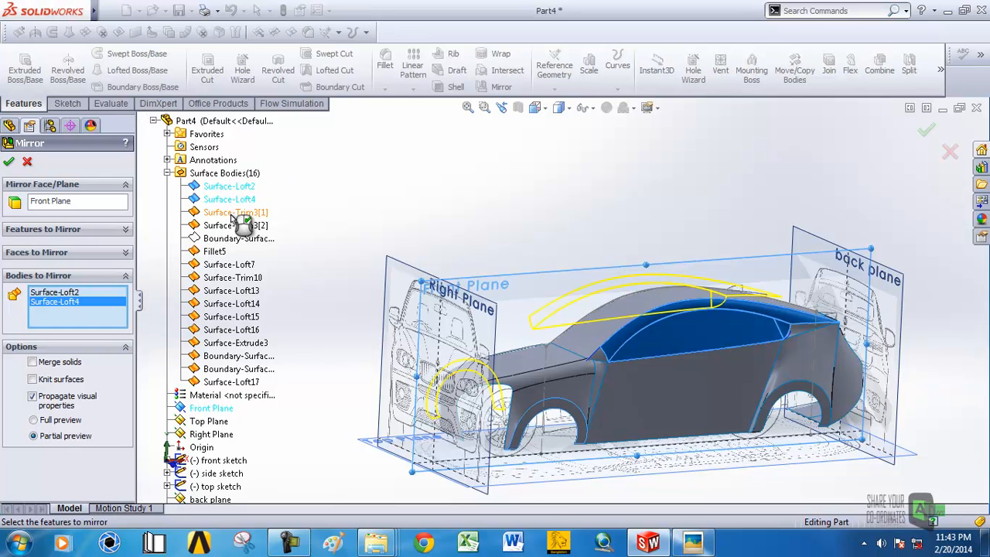
left_click(233, 214)
left_click(234, 226)
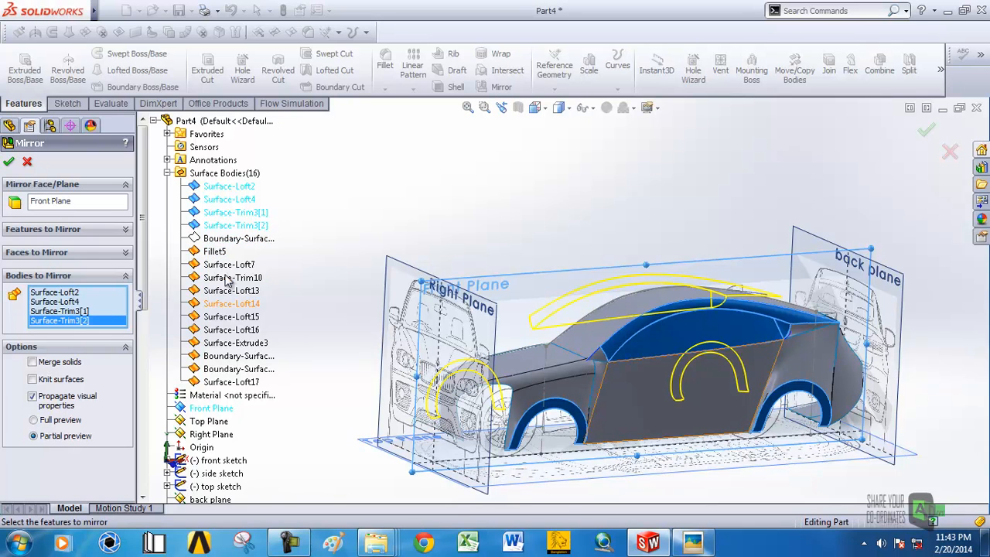
Add all surface bodies from Fillet5 through Surface-Loft17 to the bodies to mirror.
left_click(214, 253)
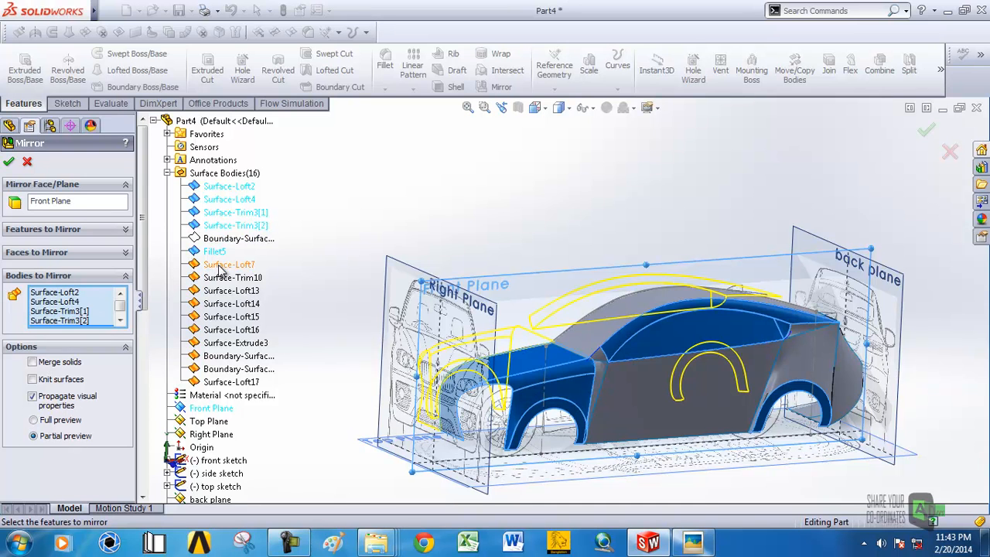
left_click(220, 266)
left_click(224, 278)
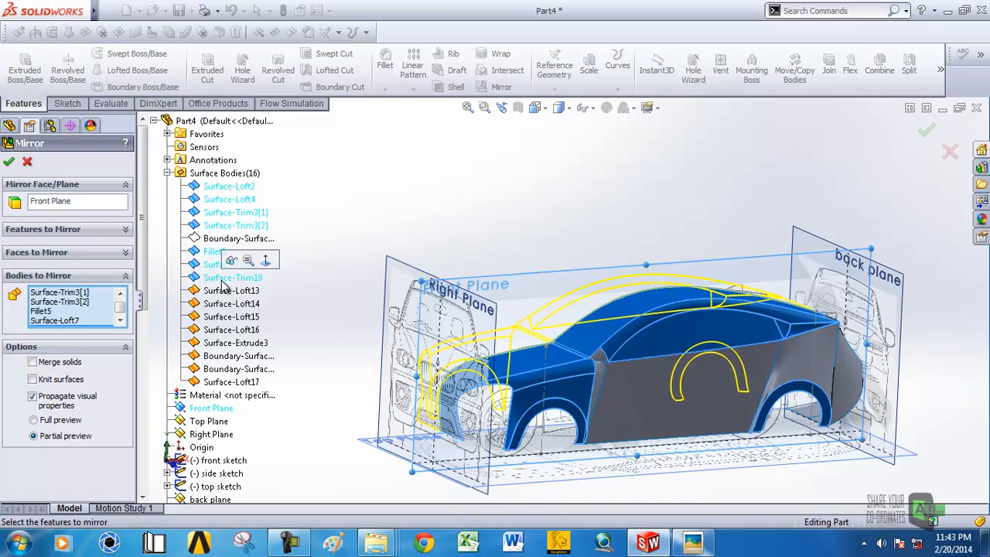
left_click(225, 292)
left_click(226, 306)
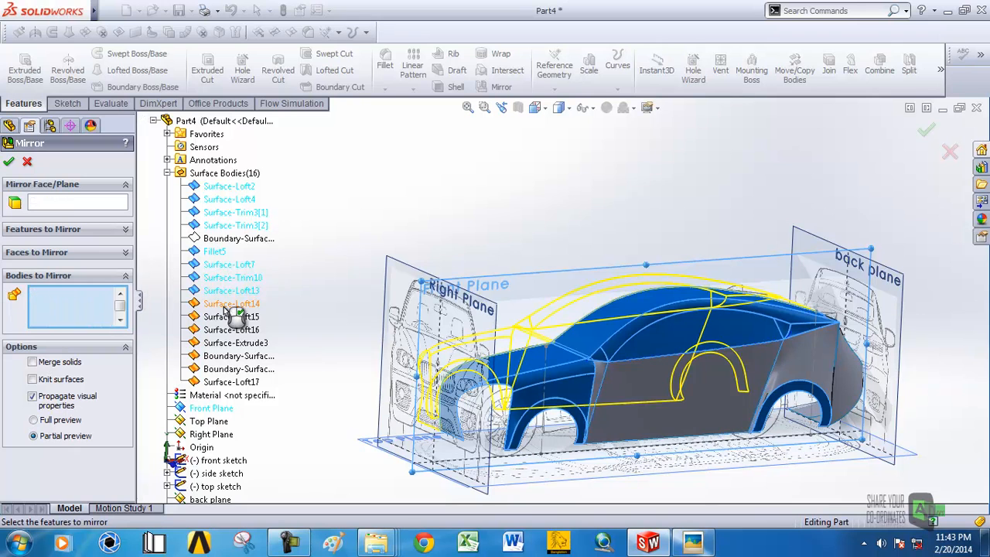
left_click(226, 317)
left_click(225, 331)
left_click(225, 342)
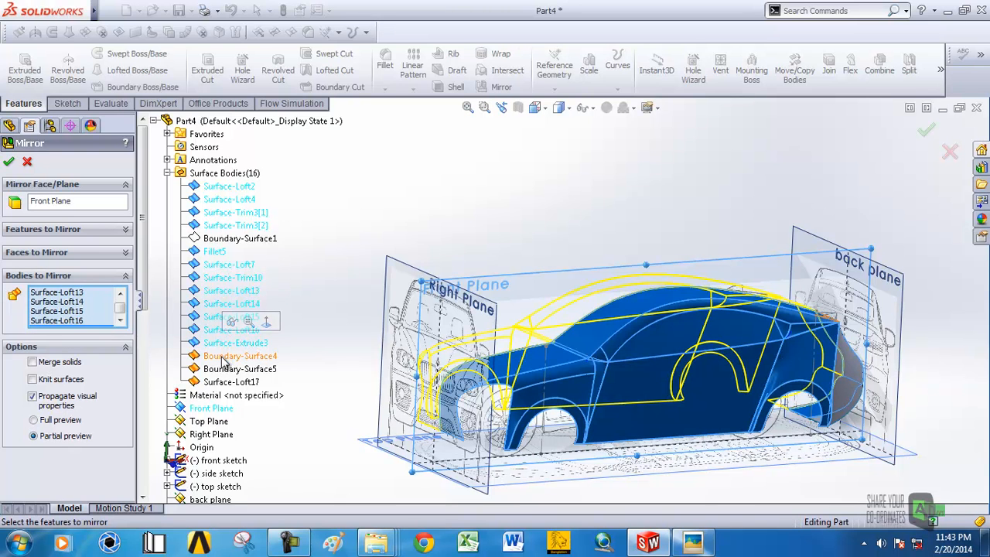
left_click(225, 357)
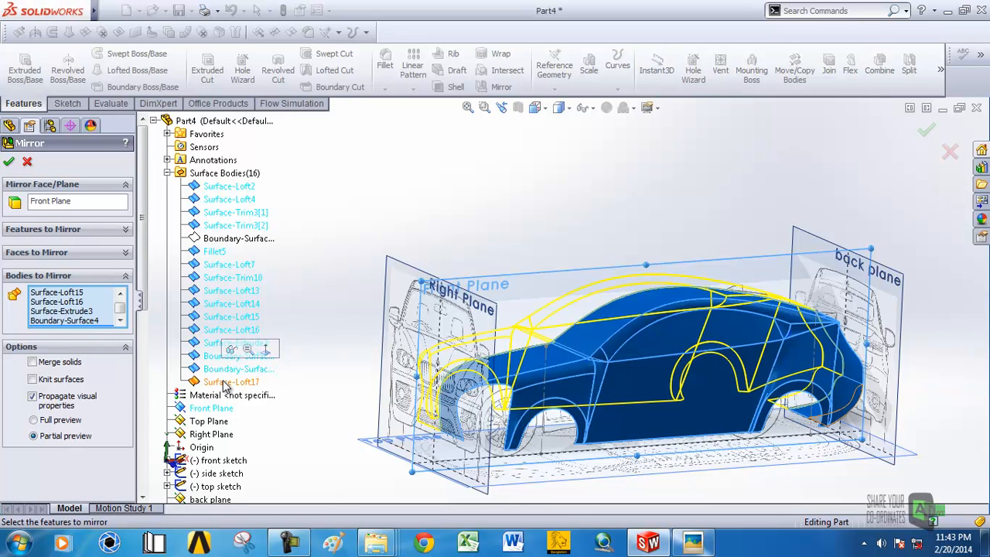
left_click(225, 369)
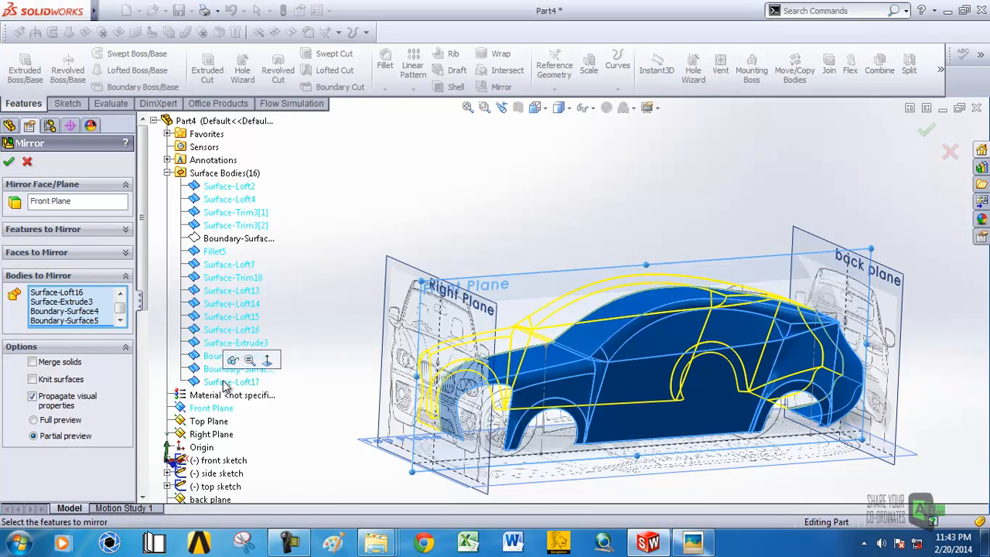
Complete the mirror of the selected surface bodies about the Front Plane.
left_click(9, 162)
mouse_move(667, 270)
middle_mouse_down()
mouse_move(607, 395)
mouse_move(618, 484)
mouse_move(592, 497)
mouse_move(589, 286)
mouse_move(564, 144)
middle_mouse_up()
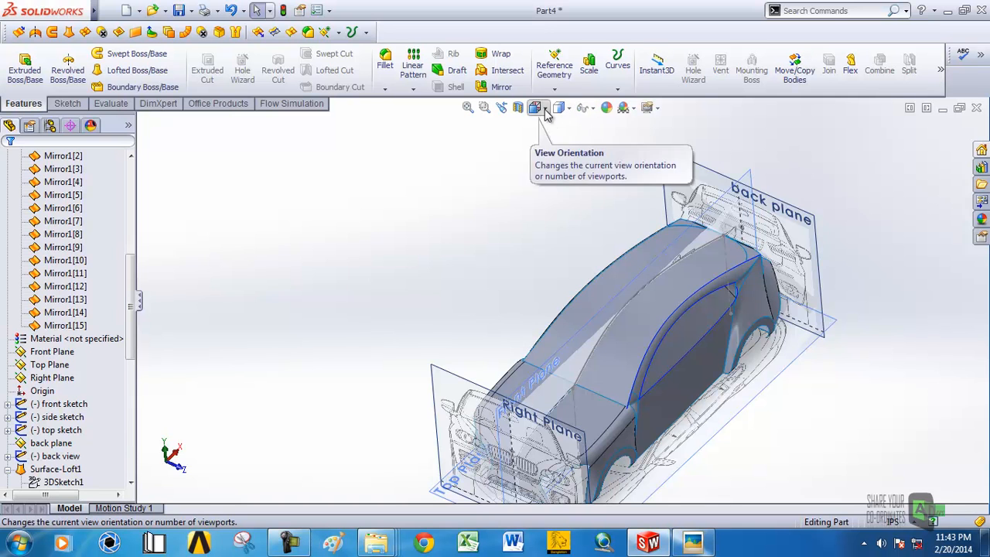
left_click(545, 110)
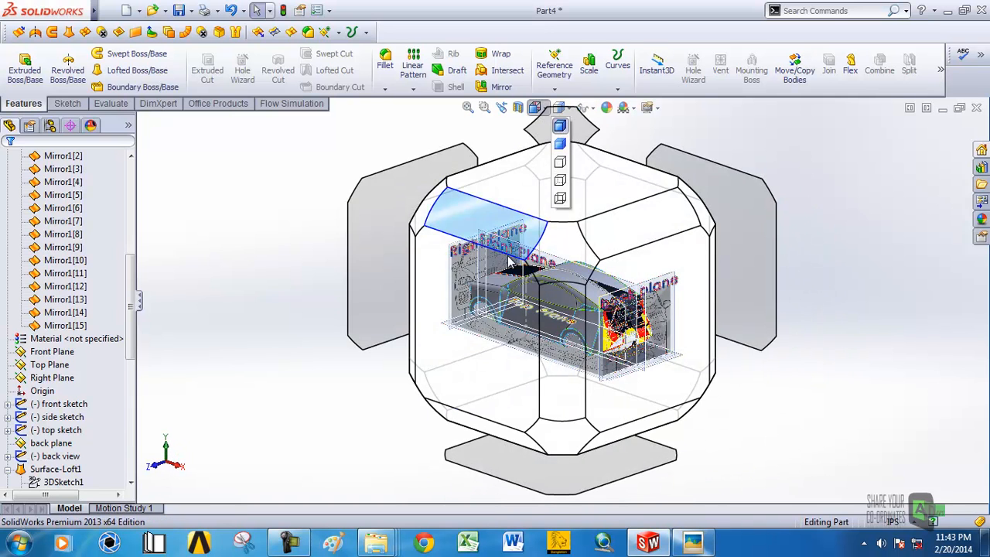
left_click(487, 278)
Hide the reference planes, sketches and blueprint drawings so only the car body surfaces are displayed.
left_click(587, 107)
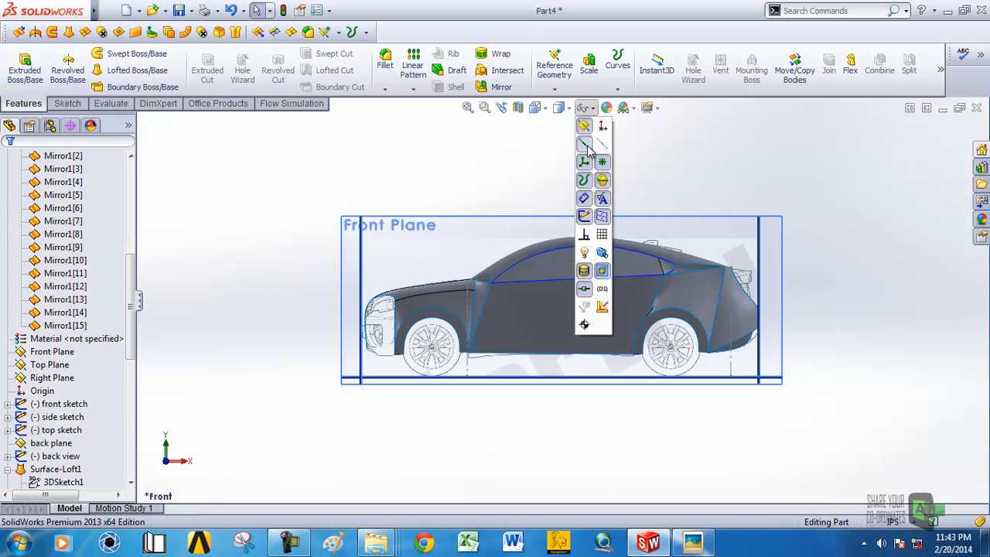
left_click(582, 215)
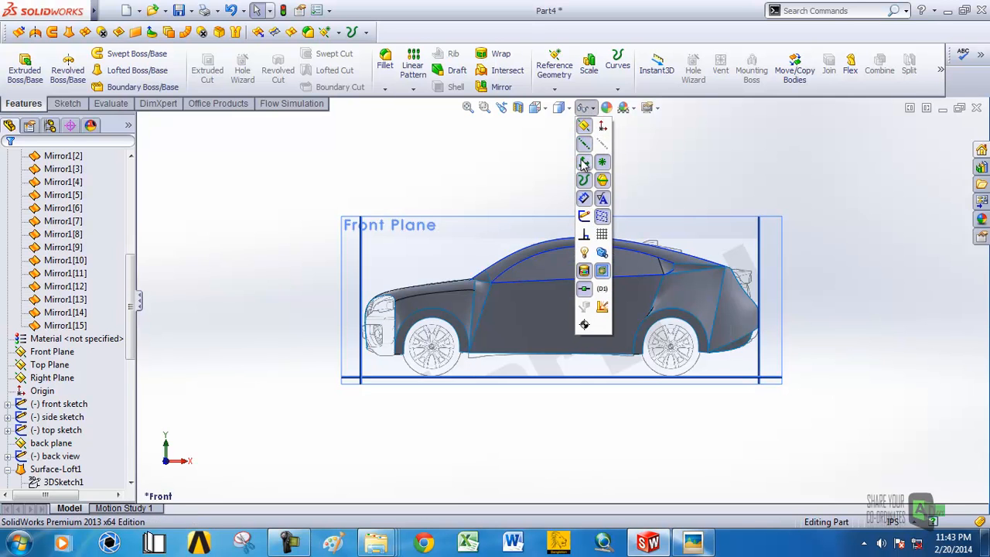
left_click(585, 128)
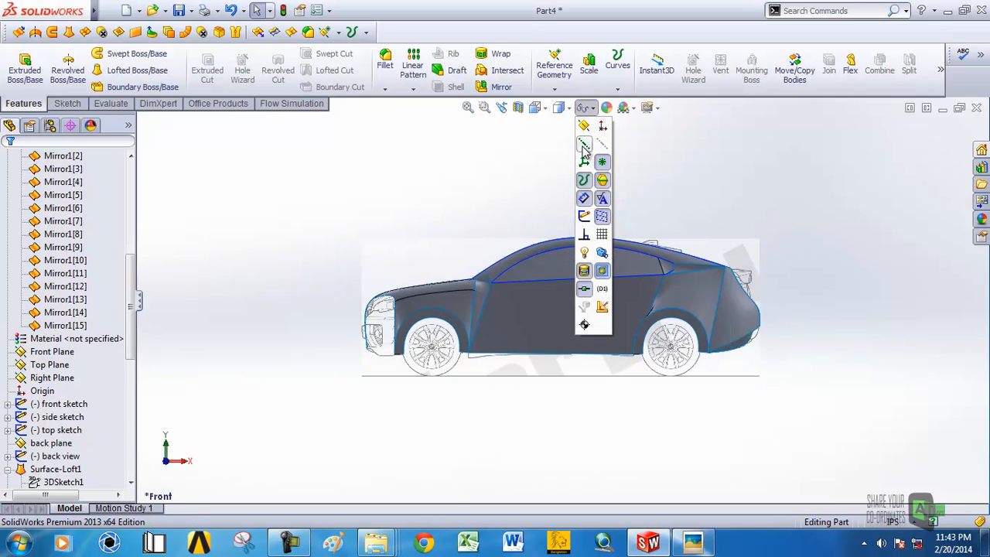
left_click(583, 198)
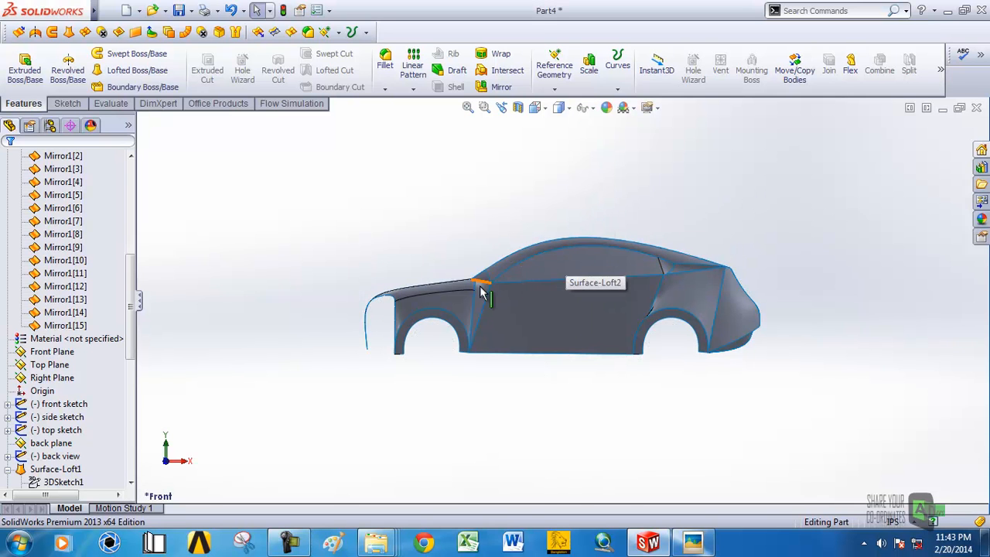
Examine the complete mirrored car body from the front, rear, sides and above.
scroll(467, 300, "down", 3)
middle_click_drag(467, 300, 544, 356)
scroll(672, 313, "up", 3)
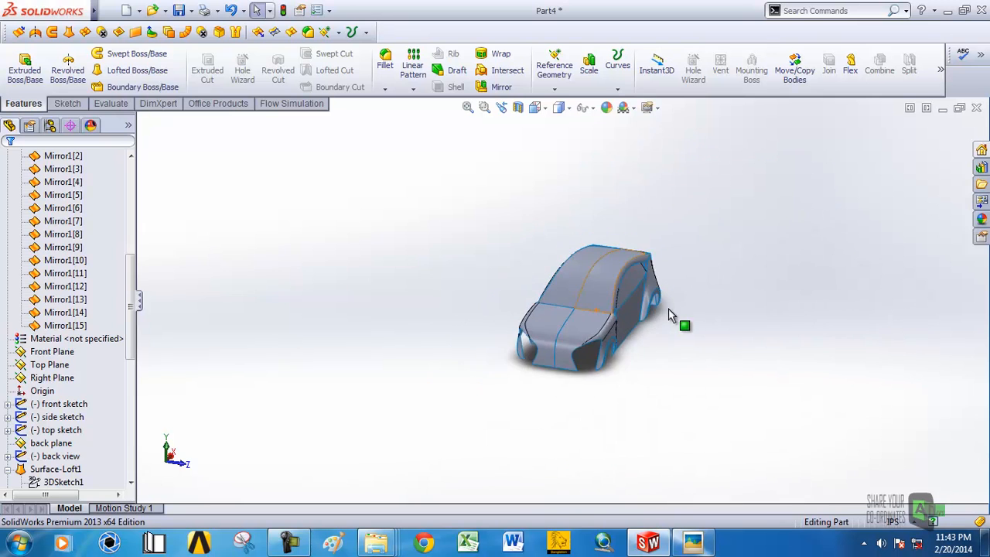
middle_click_drag(672, 313, 668, 376)
middle_click_drag(591, 332, 594, 212)
scroll(495, 324, "down", 5)
scroll(562, 335, "up", 2)
scroll(562, 334, "up", 3)
middle_click_drag(582, 307, 548, 334)
mouse_move(656, 294)
middle_mouse_down()
mouse_move(619, 194)
mouse_move(649, 271)
mouse_move(631, 278)
mouse_move(652, 214)
mouse_move(669, 287)
middle_mouse_up()
scroll(621, 232, "up", 4)
mouse_move(621, 232)
middle_mouse_down()
mouse_move(646, 243)
mouse_move(625, 249)
mouse_move(615, 224)
middle_mouse_up()
scroll(558, 298, "down", 4)
middle_click_drag(558, 297, 538, 360)
scroll(538, 363, "up", 3)
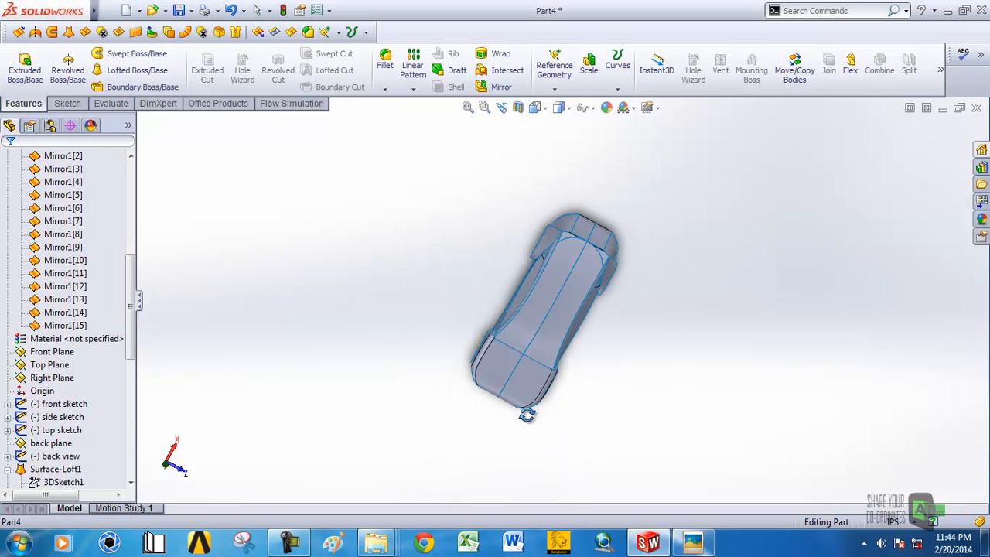
Show the reference planes and blueprint drawings around the car body again.
left_click(593, 108)
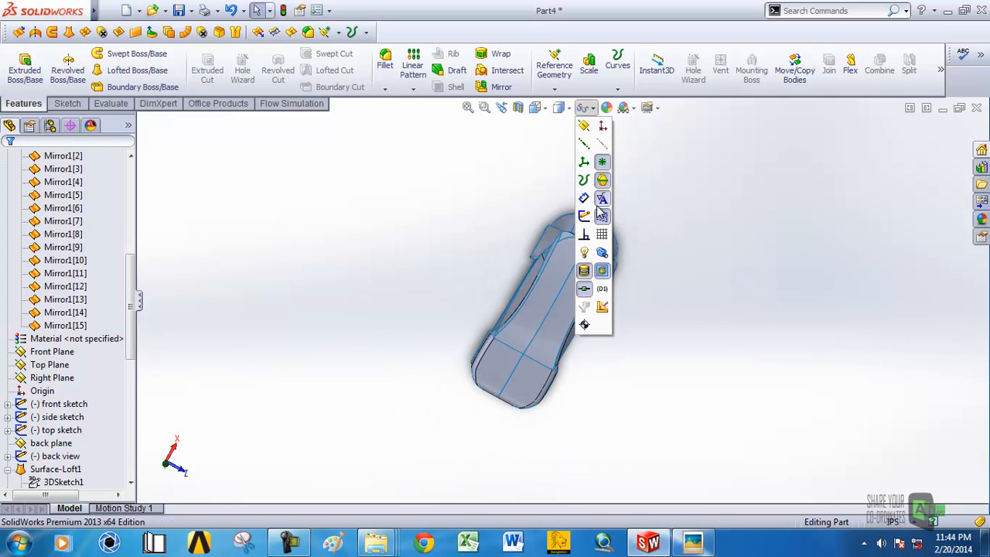
left_click(584, 128)
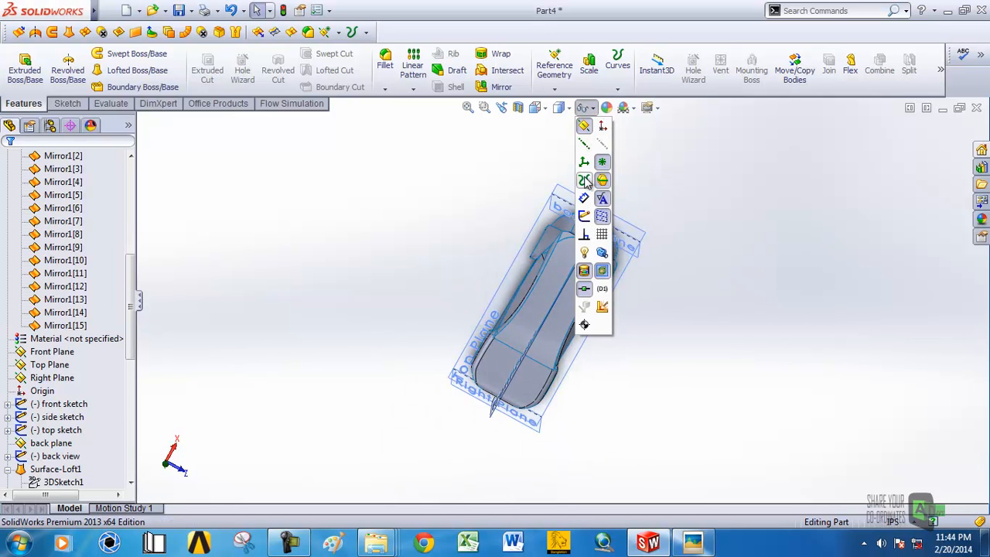
middle_click_drag(630, 316, 481, 298)
scroll(480, 240, "up", 3)
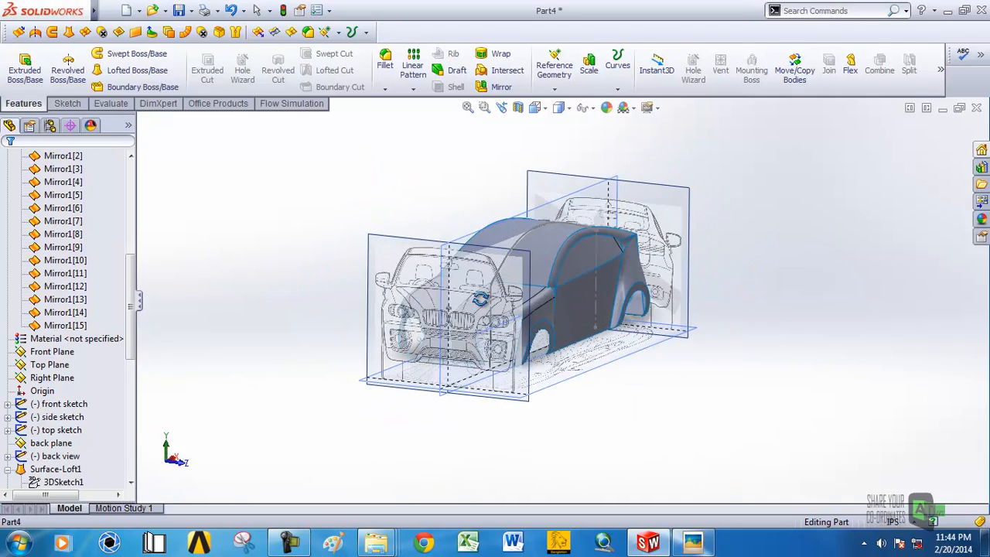
Open a new sketch on the Right Plane, facing the front-view blueprint.
left_click(421, 245)
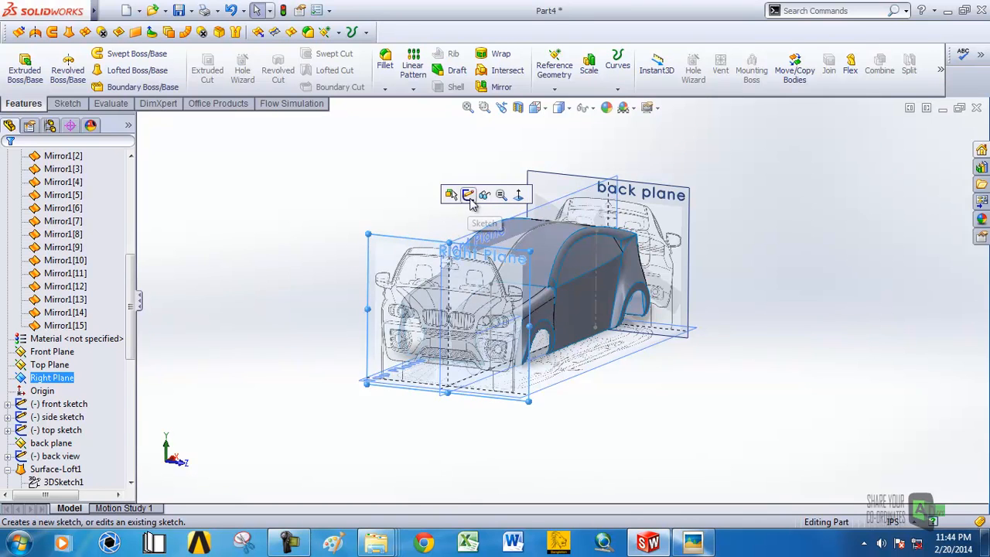
left_click(458, 194)
left_click(535, 108)
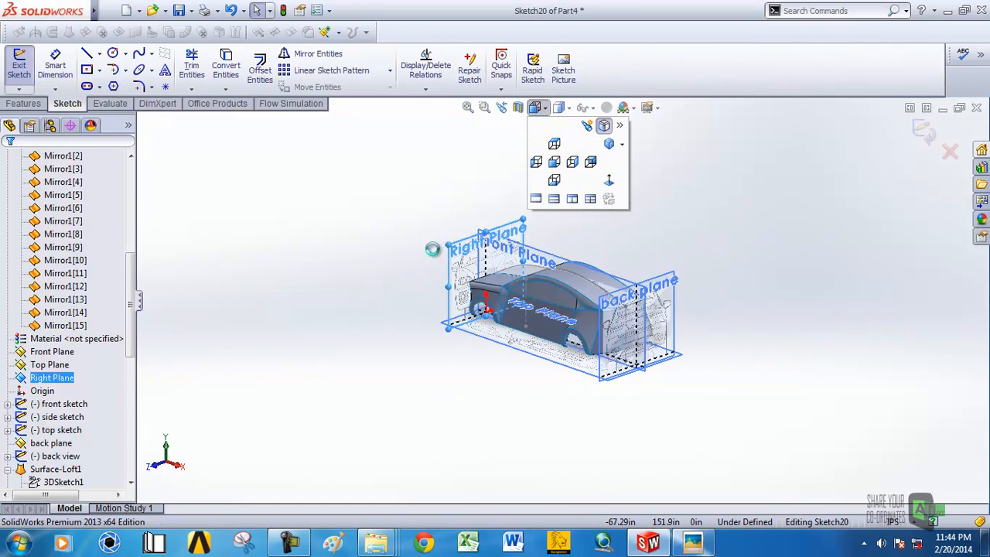
left_click(392, 235)
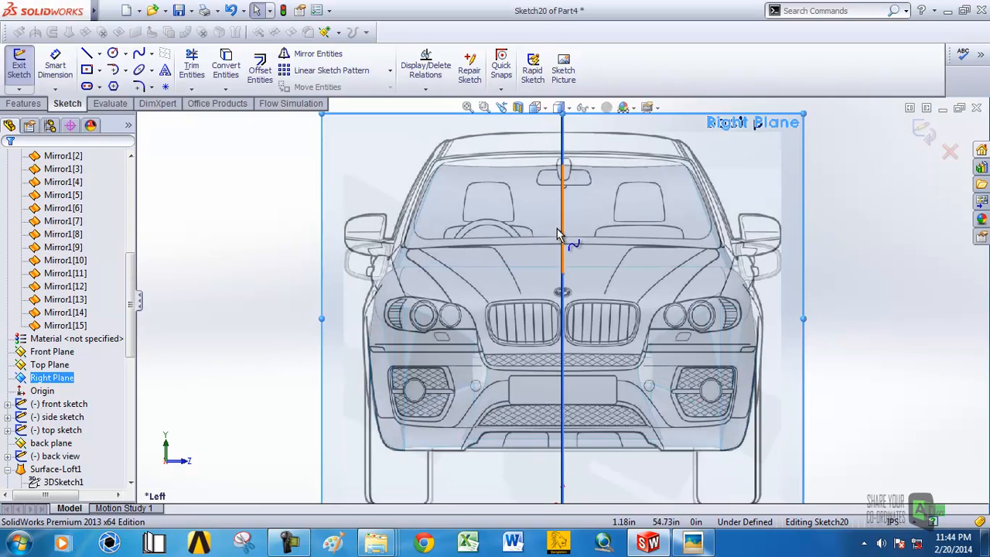
scroll(556, 224, "down", 2)
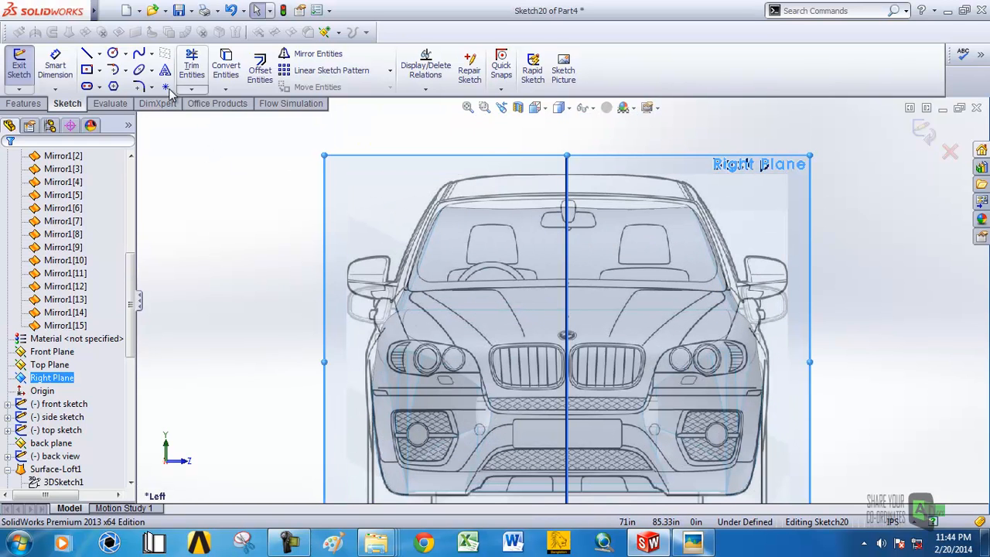
left_click(568, 234)
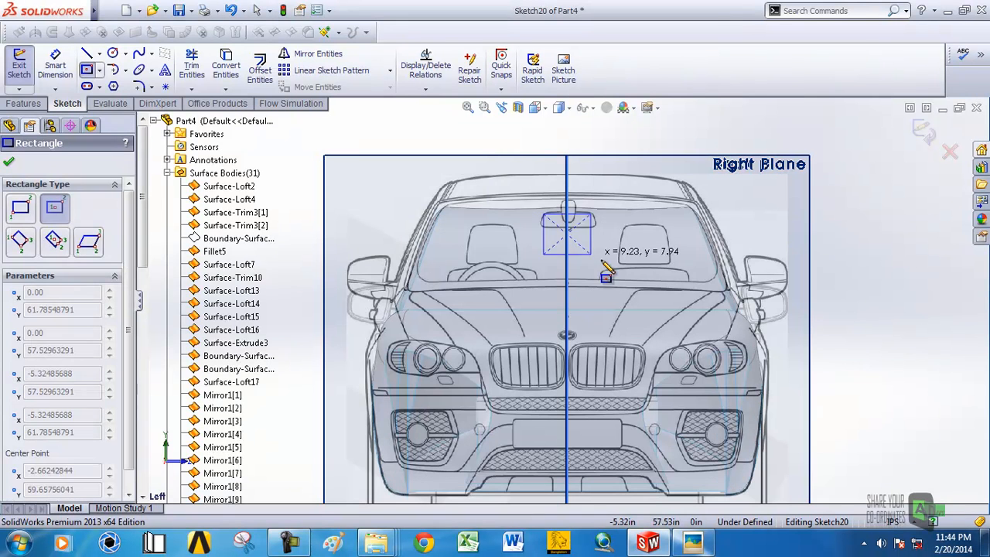
left_click(704, 282)
right_click(705, 283)
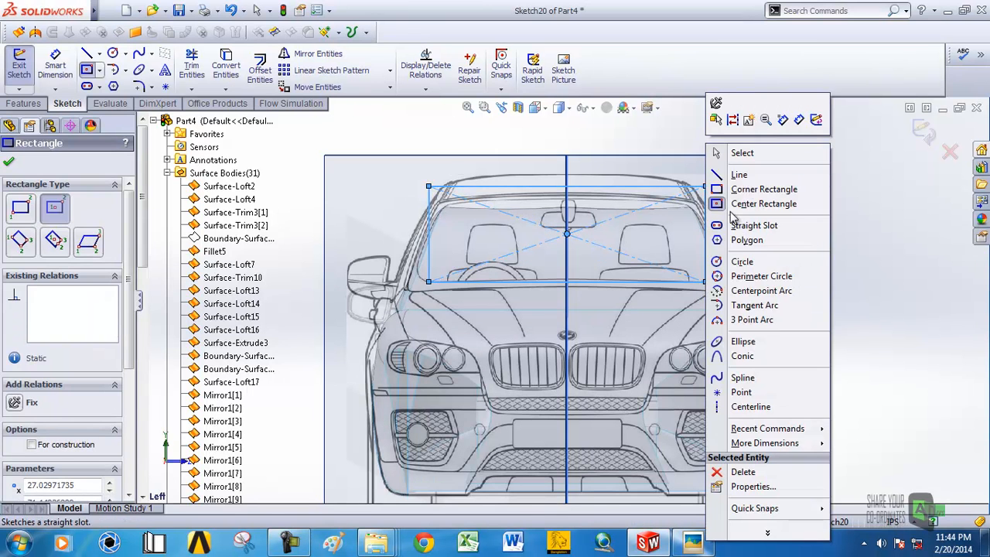
left_click(743, 154)
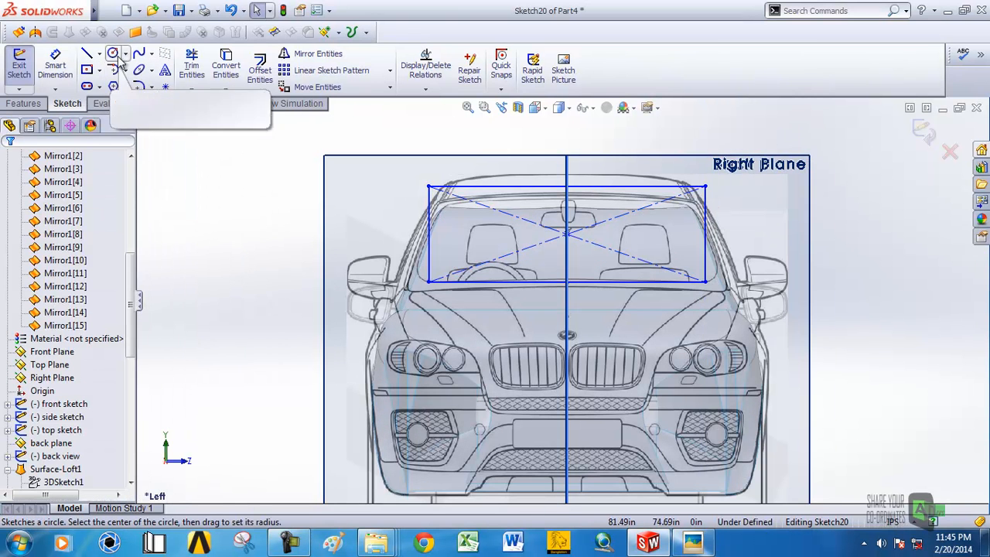
key("l")
left_click(427, 186)
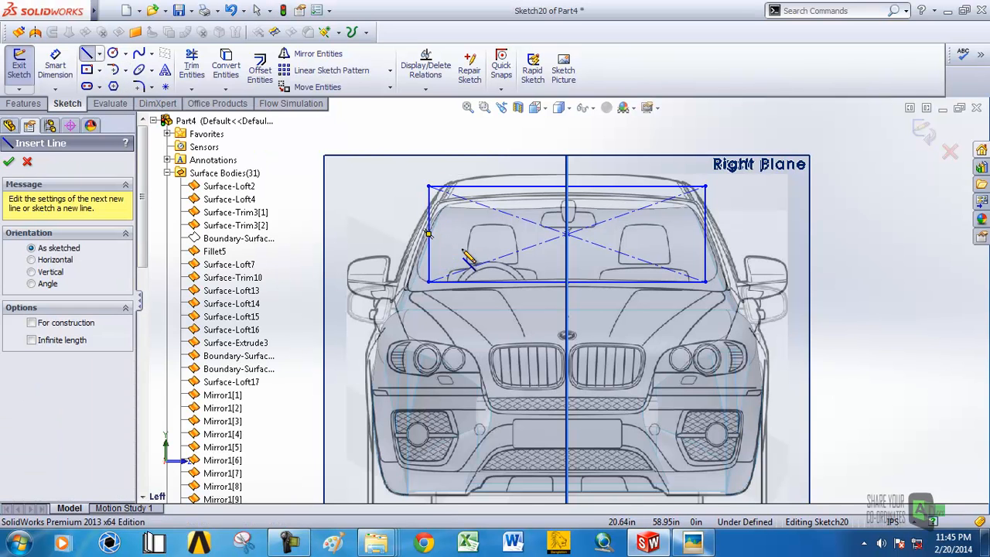
key("ctrl+z")
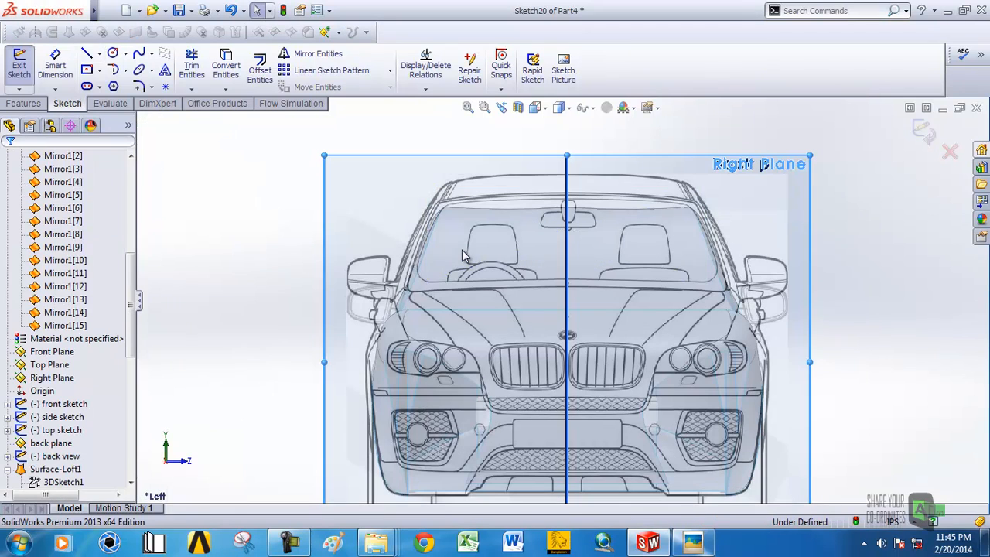
Sketch half of the windshield outline from the centreline with a bottom line about 30 in long, a slanted side and a top line.
left_click(88, 54)
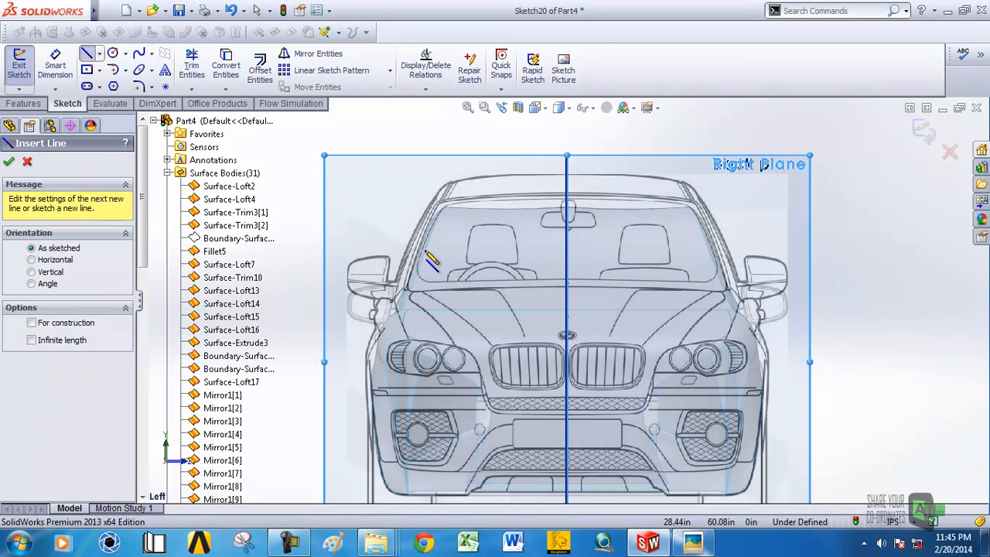
left_click(568, 284)
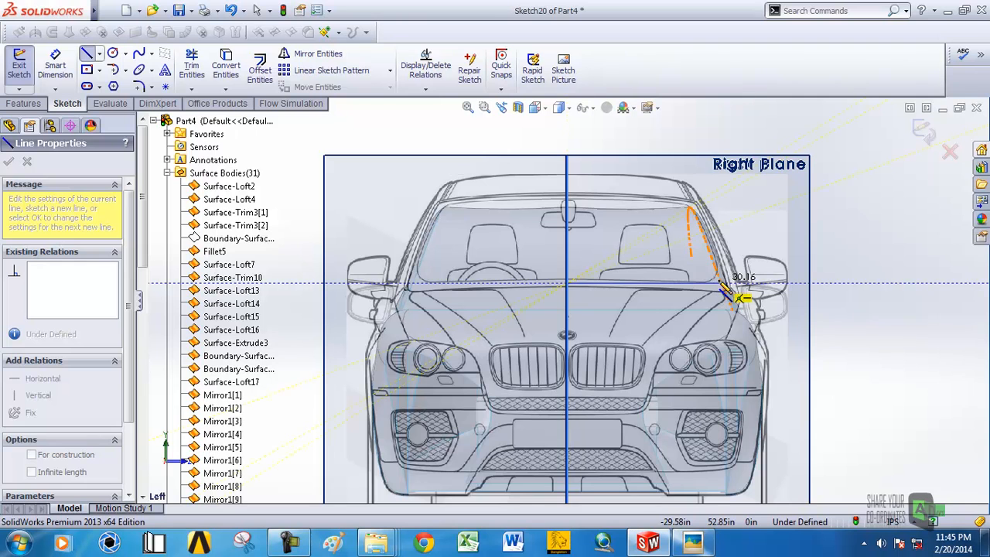
left_click(715, 283)
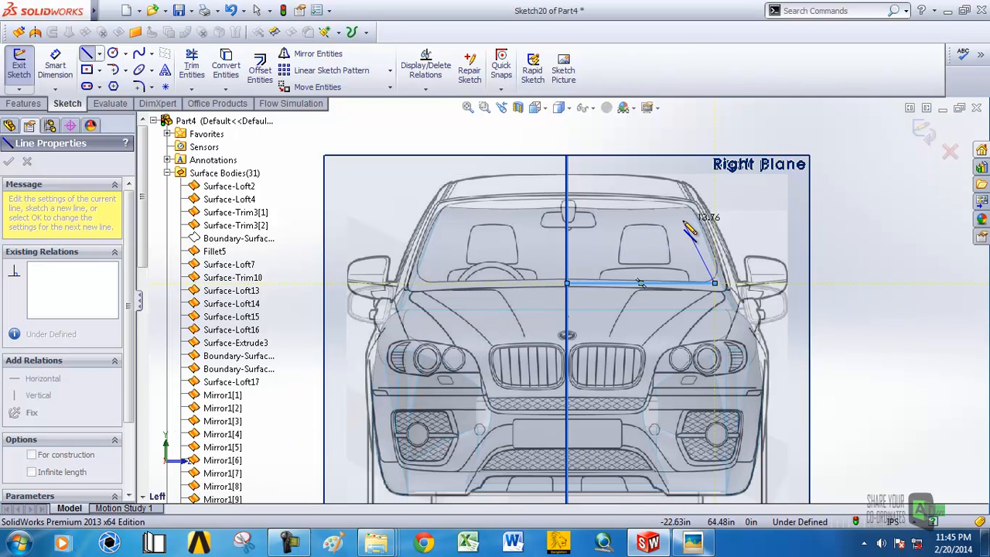
left_click(680, 209)
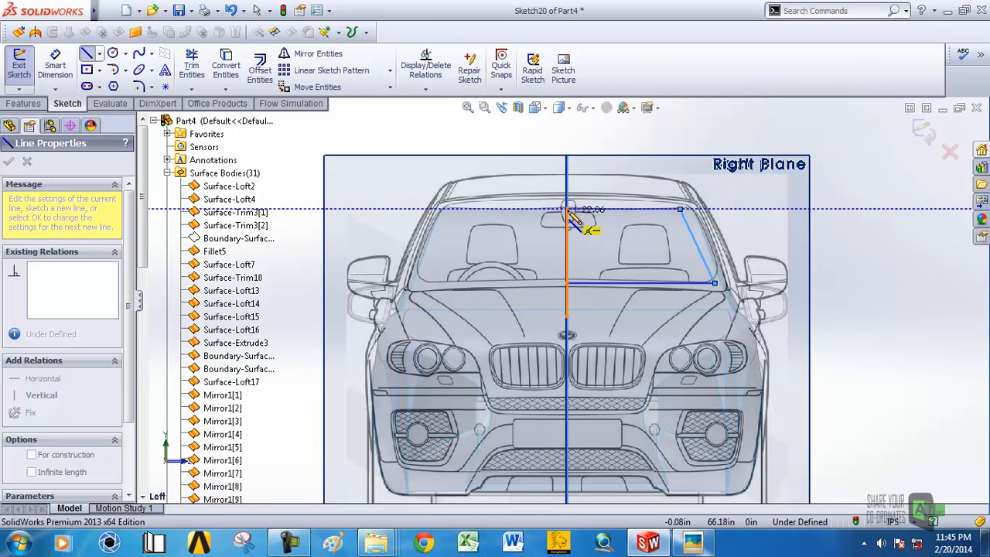
left_click(569, 208)
right_click(569, 208)
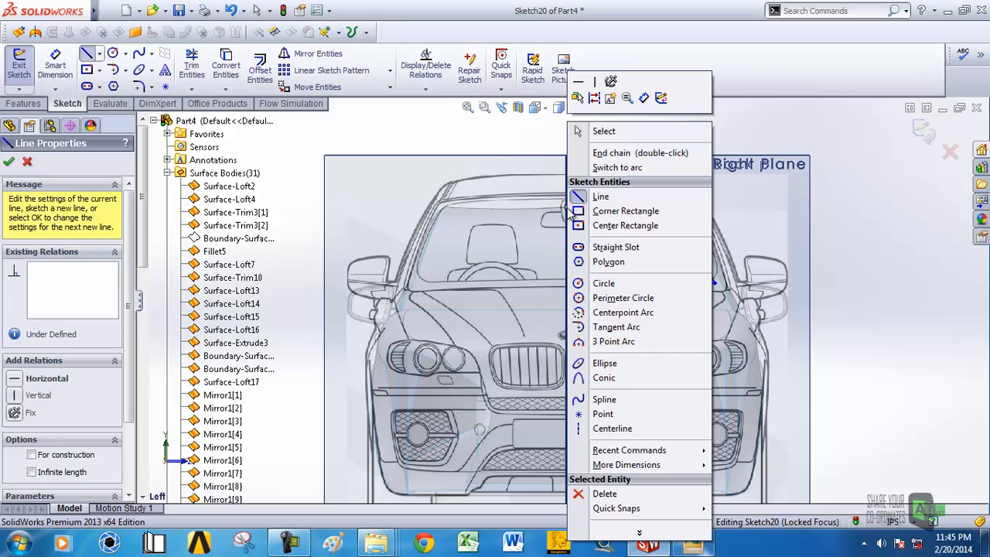
left_click(596, 130)
Add a horizontal top line slightly lower, from the centreline to the slanted side, and trim away the original top line and excess side.
left_click(86, 54)
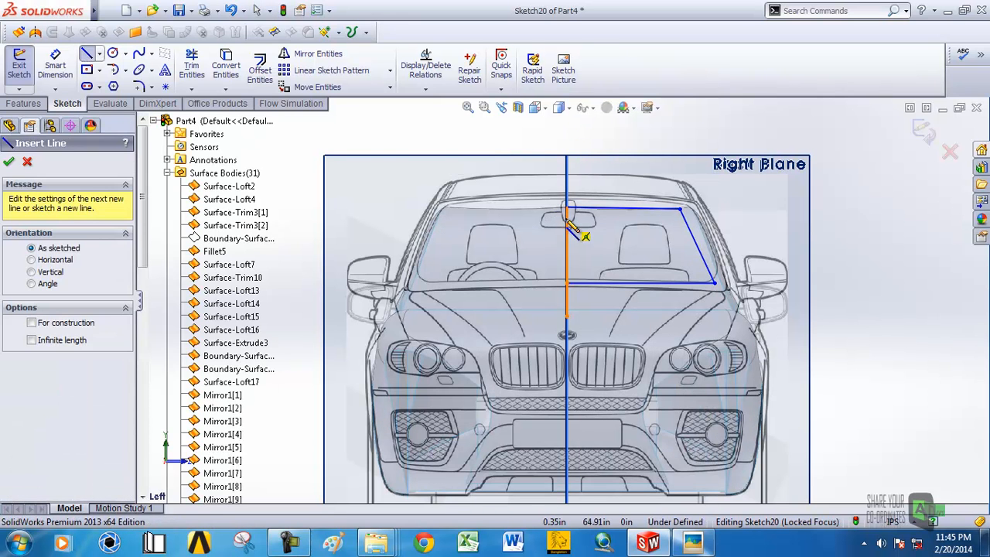
left_click(566, 218)
left_click(684, 218)
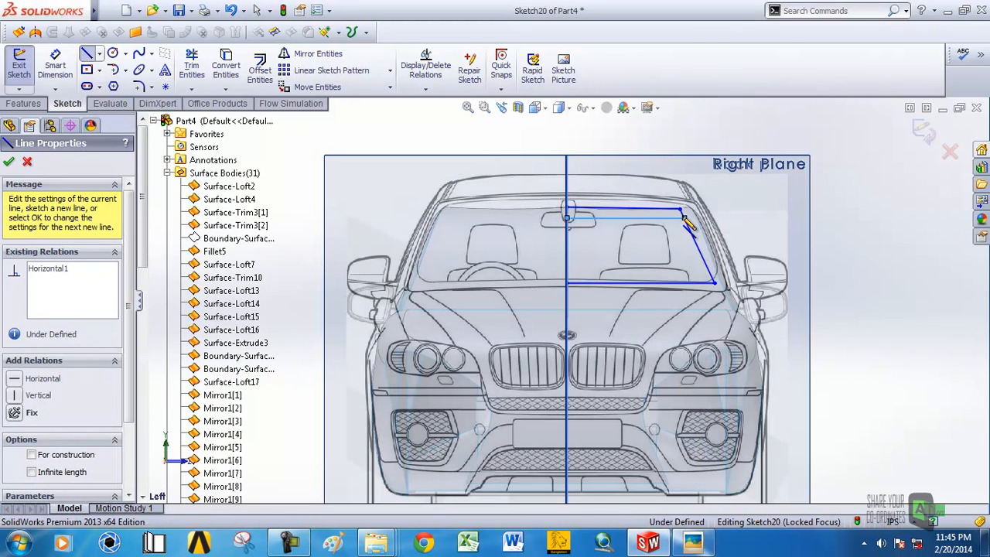
right_click(685, 220)
left_click(715, 131)
scroll(625, 221, "down", 5)
scroll(584, 281, "up", 6)
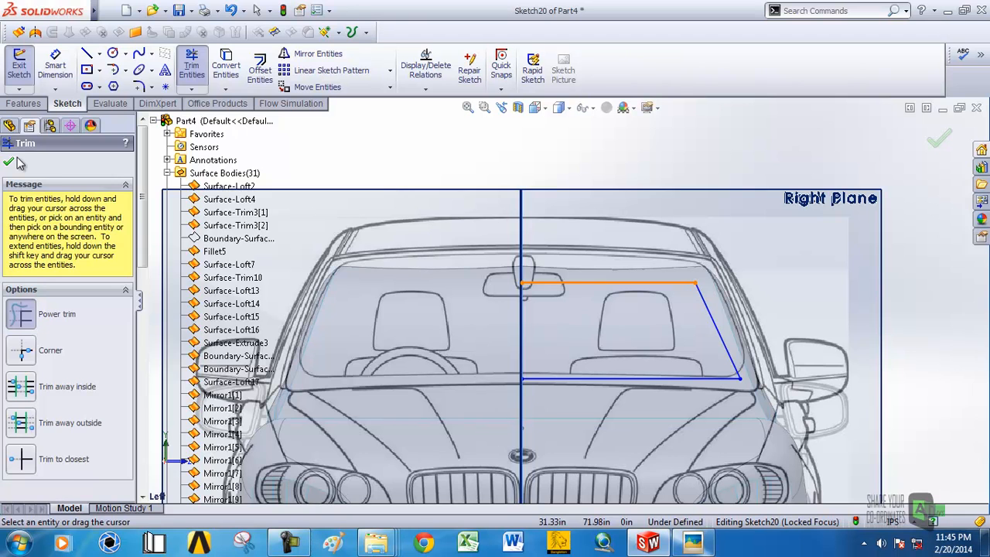
left_click(9, 161)
Draw a vertical line about 4.6 in long down the centreline from the inner end of the windshield's top line.
left_click(86, 52)
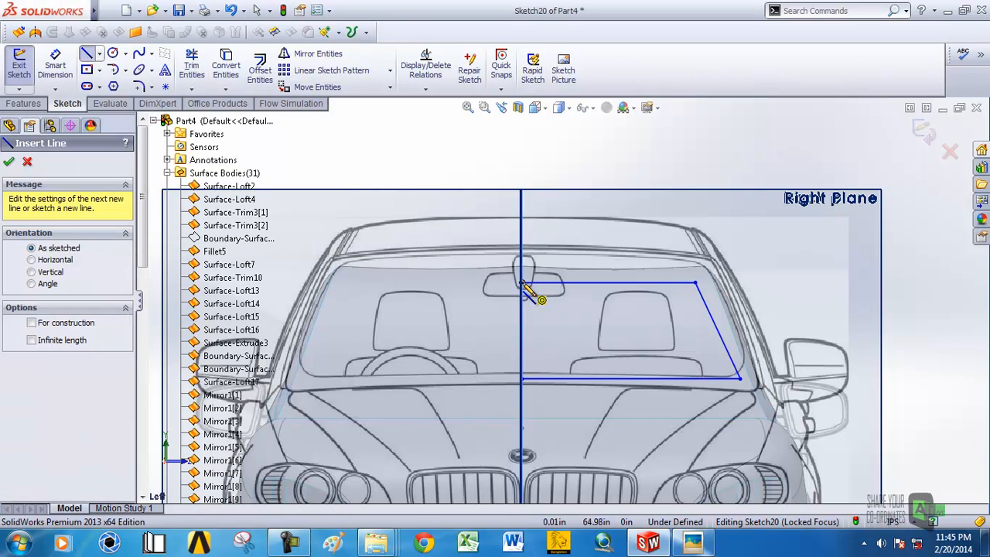
left_click(523, 284)
right_click(525, 326)
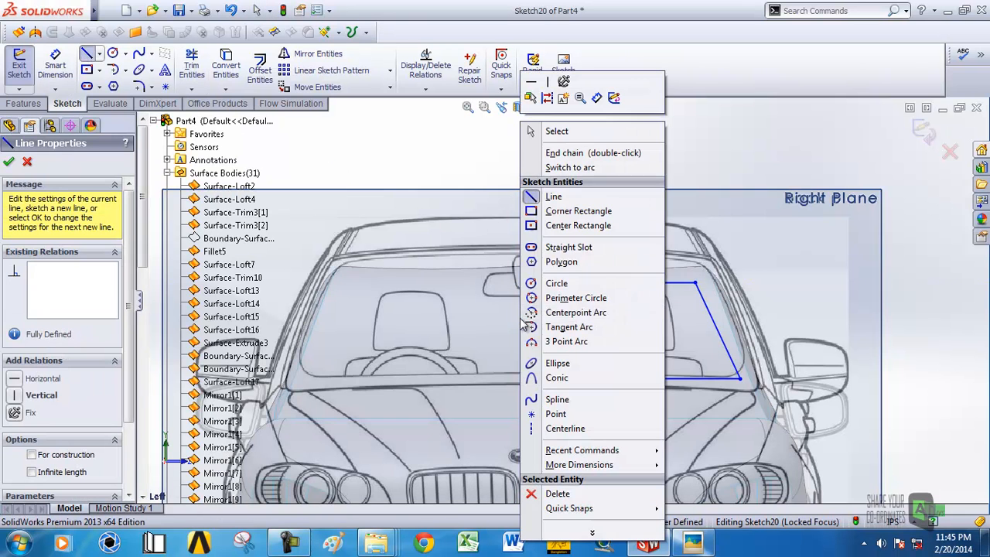
left_click(557, 133)
Round the lower and upper outer corners of the half windshield outline with 1.70 in sketch fillets.
scroll(559, 302, "up", 5)
scroll(670, 324, "down", 3)
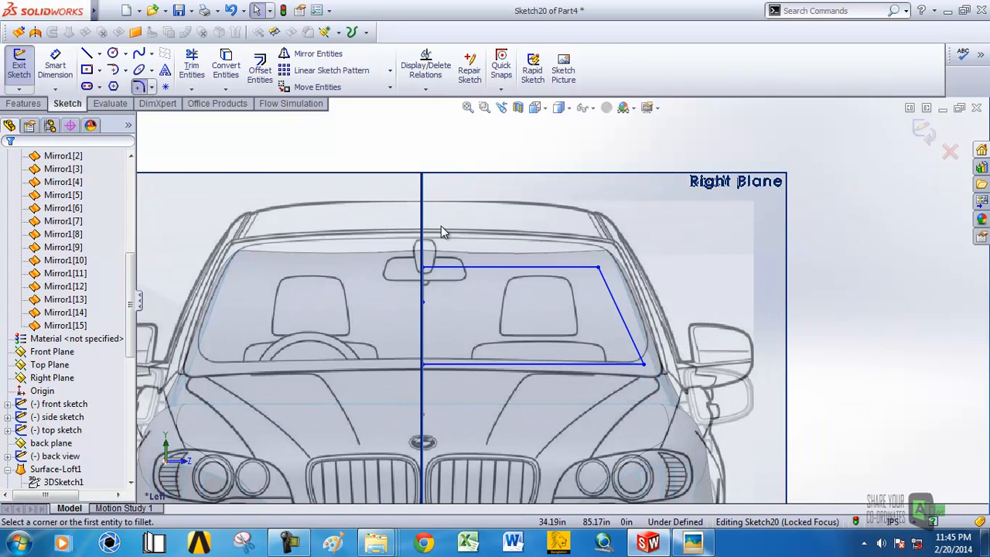
scroll(619, 362, "down", 4)
left_click(596, 367)
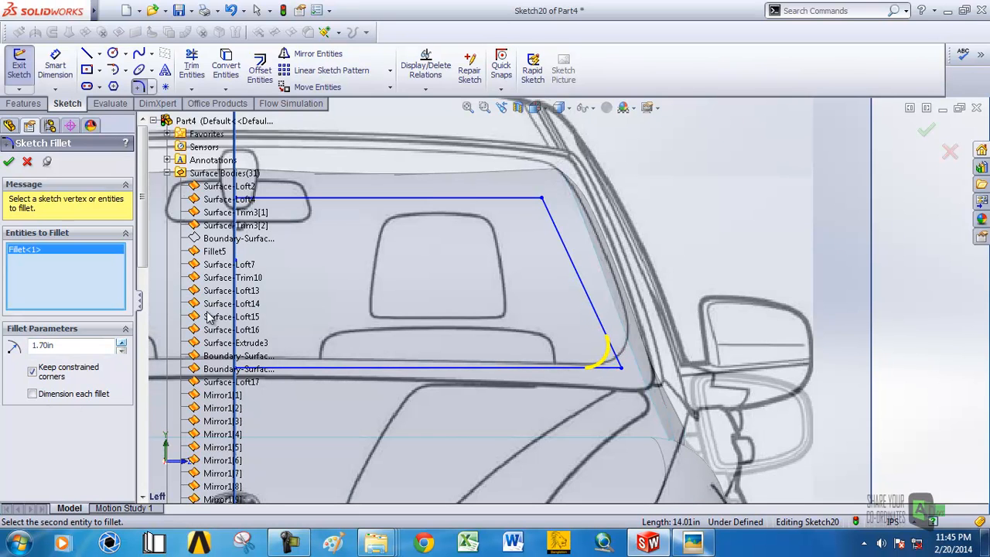
left_click(543, 224)
left_click(8, 161)
scroll(606, 258, "up", 3)
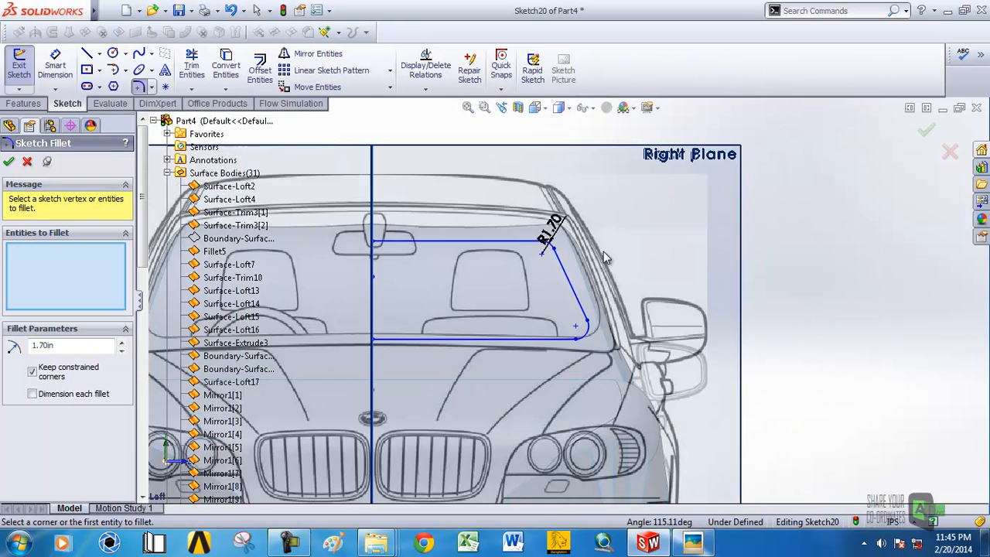
left_click(8, 162)
Mirror the half windshield outline, including both rounded corners, about the short vertical centreline segment, keeping the original.
scroll(365, 263, "down", 3)
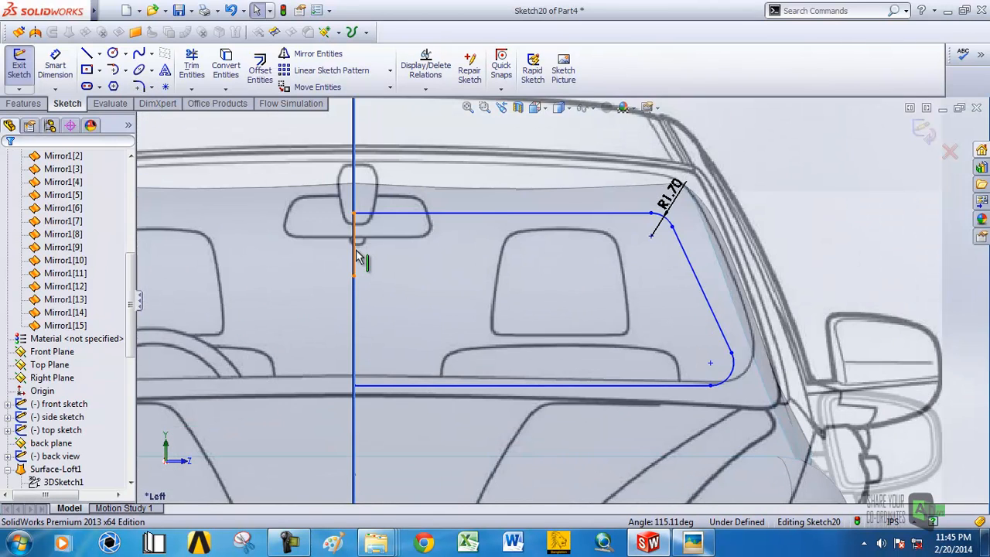
left_click(358, 258)
scroll(578, 278, "up", 5)
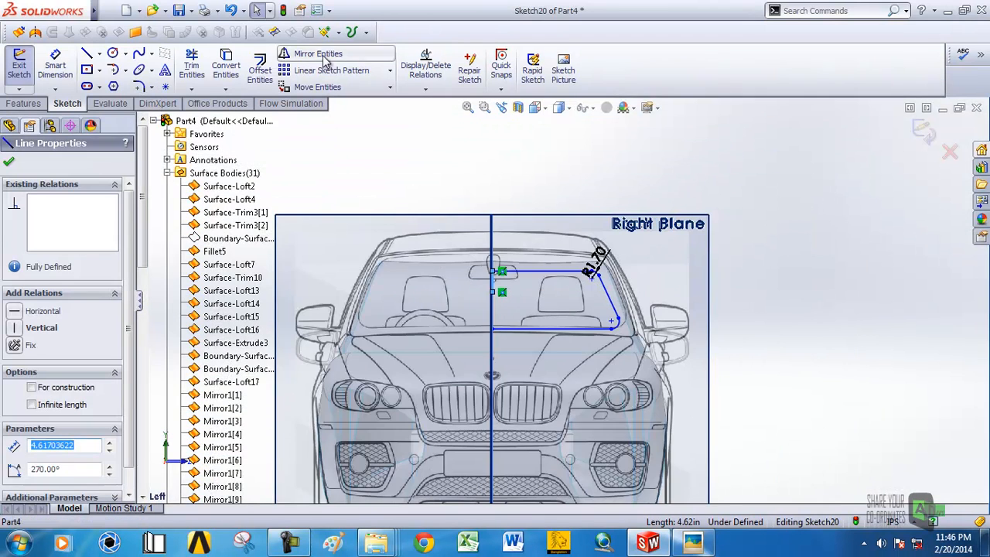
left_click(323, 55)
right_click(41, 279)
left_click(66, 282)
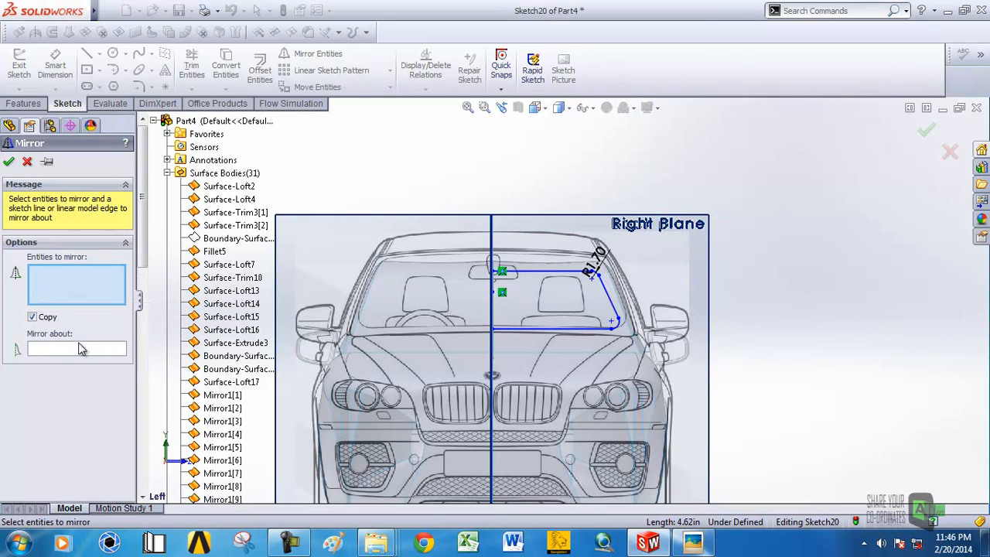
left_click(497, 280)
left_click(46, 289)
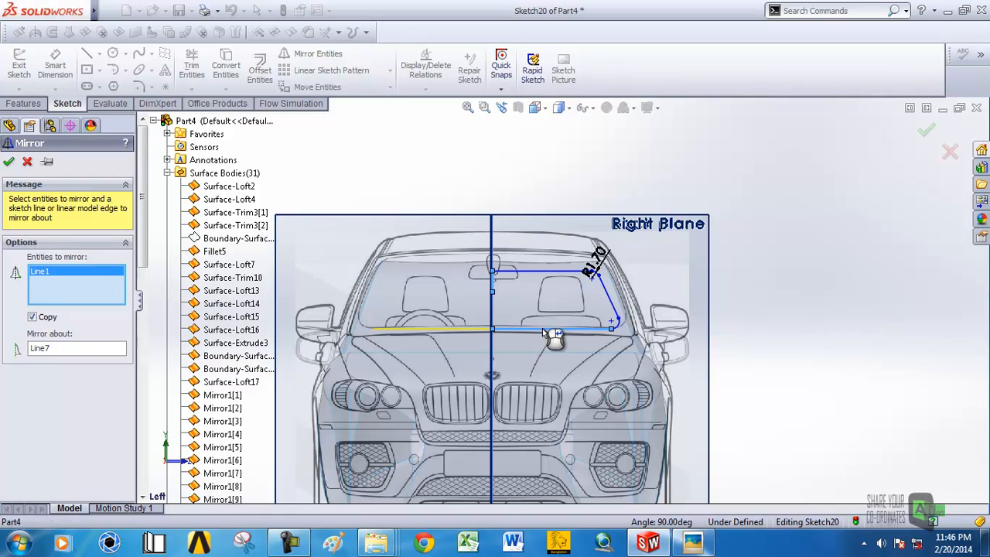
left_click(611, 305)
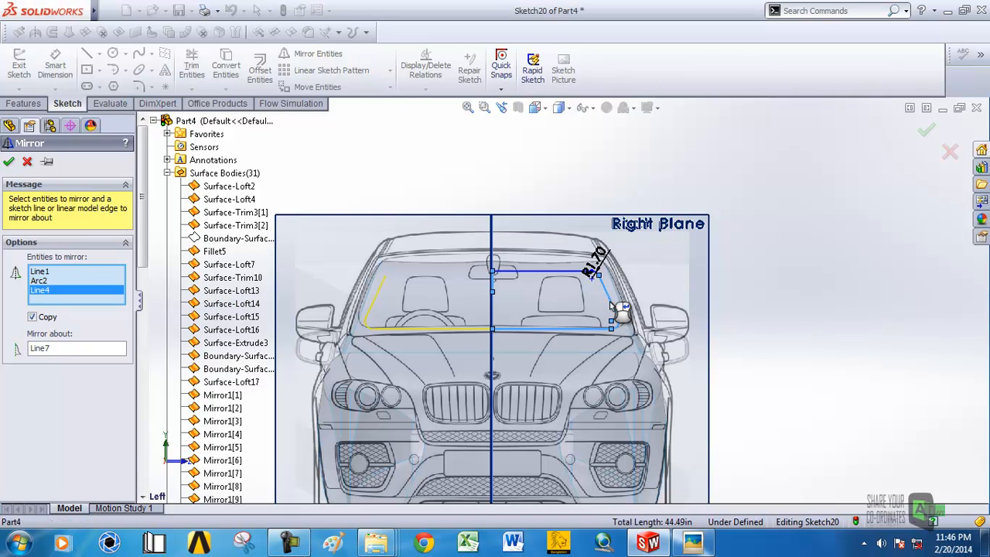
scroll(596, 270, "down", 2)
scroll(607, 279, "down", 3)
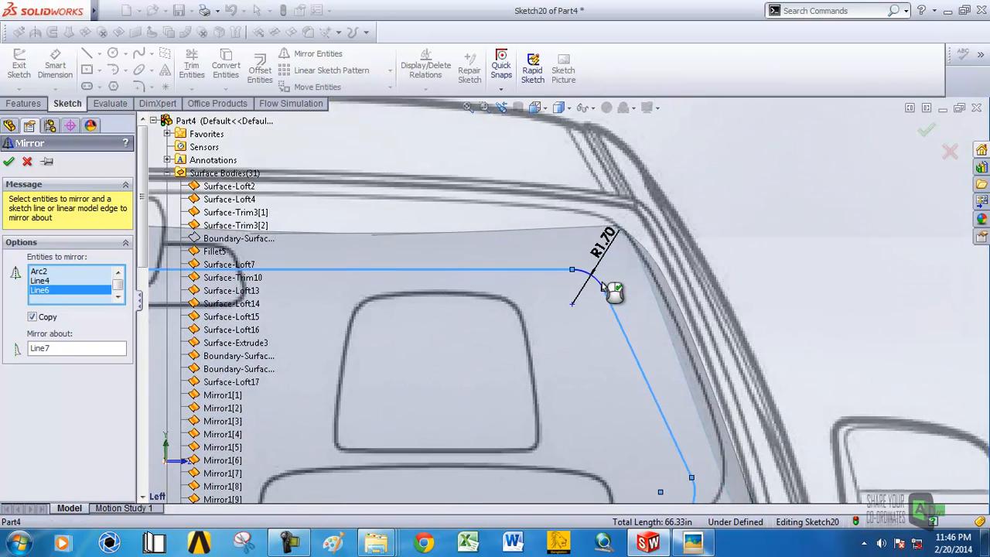
left_click(586, 280)
scroll(530, 343, "up", 5)
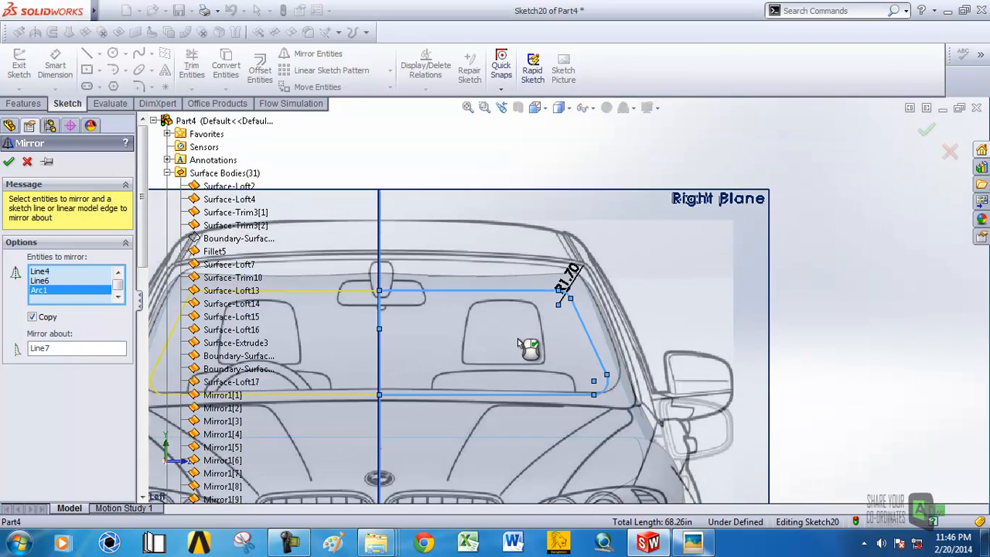
left_click(8, 162)
Delete the short vertical centreline segment from the windshield sketch and exit the sketch.
scroll(445, 292, "down", 3)
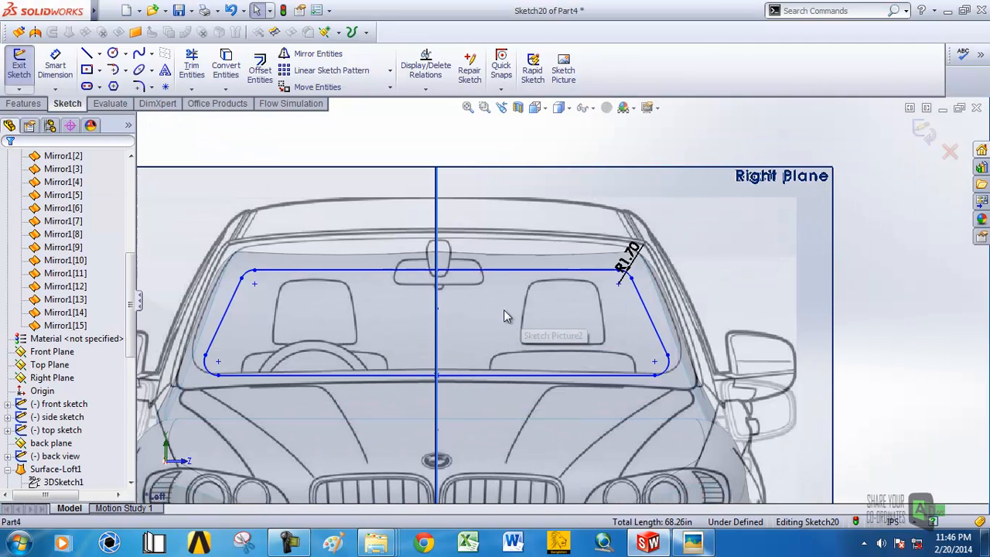
left_click(435, 287)
key("Delete")
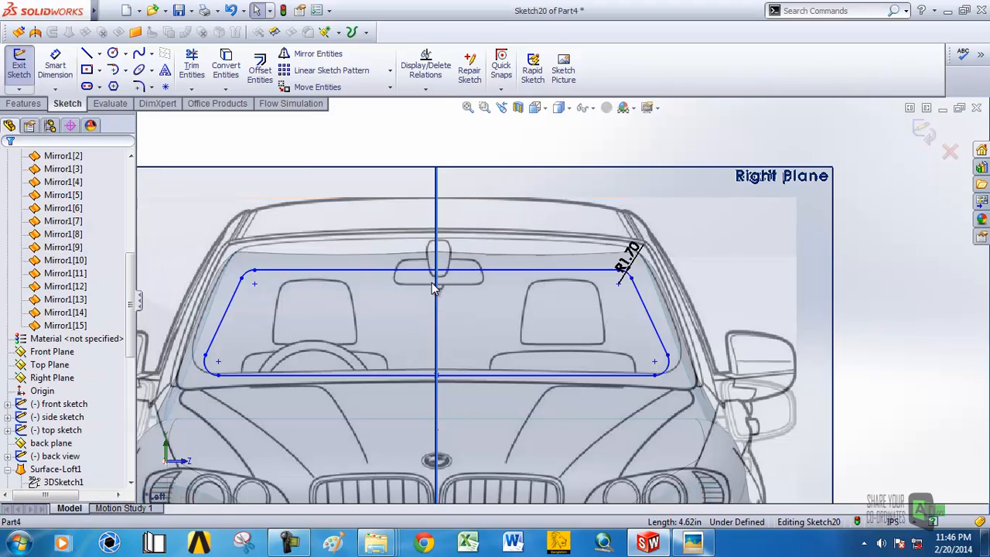
scroll(513, 317, "up", 5)
mouse_move(515, 320)
middle_mouse_down()
mouse_move(490, 391)
mouse_move(560, 375)
mouse_move(555, 333)
middle_mouse_up()
scroll(490, 391, "up", 3)
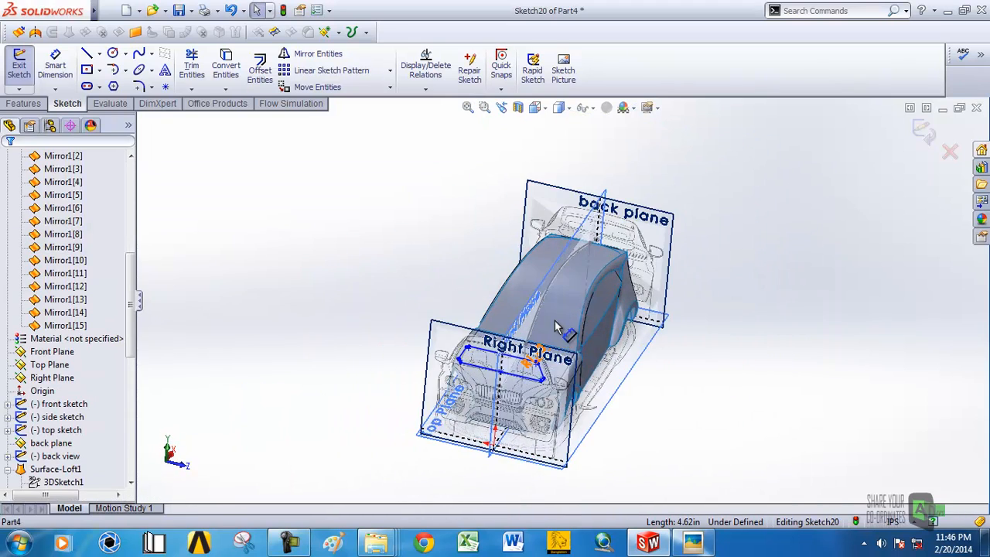
scroll(542, 329, "down", 5)
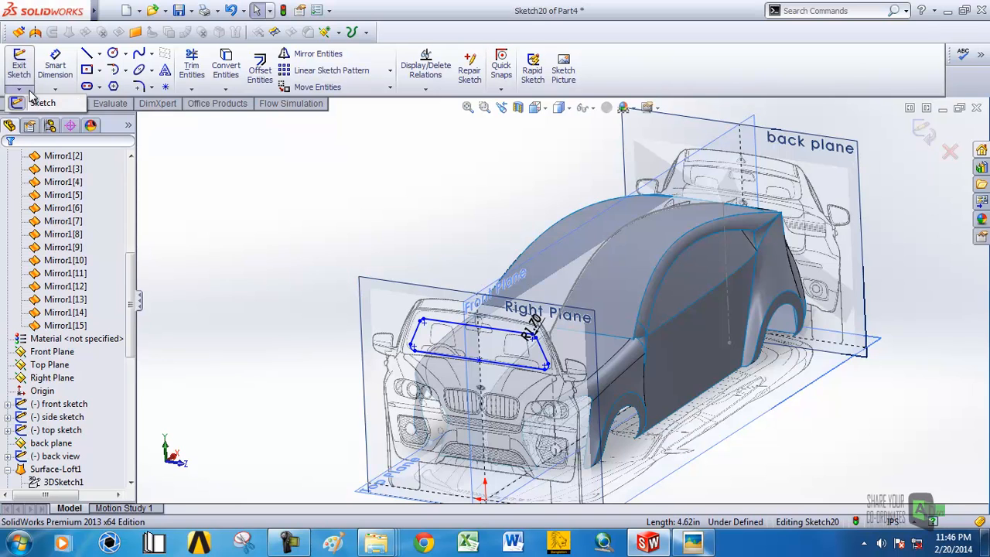
left_click(47, 108)
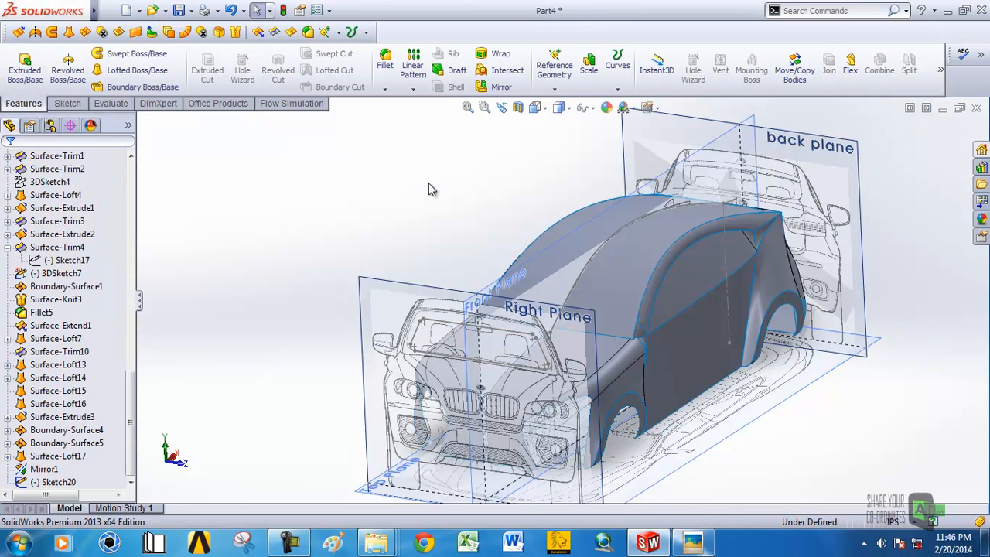
Split both halves of the windshield and roof surface with a projection split line from the windshield sketch.
left_click(75, 483)
left_click(617, 90)
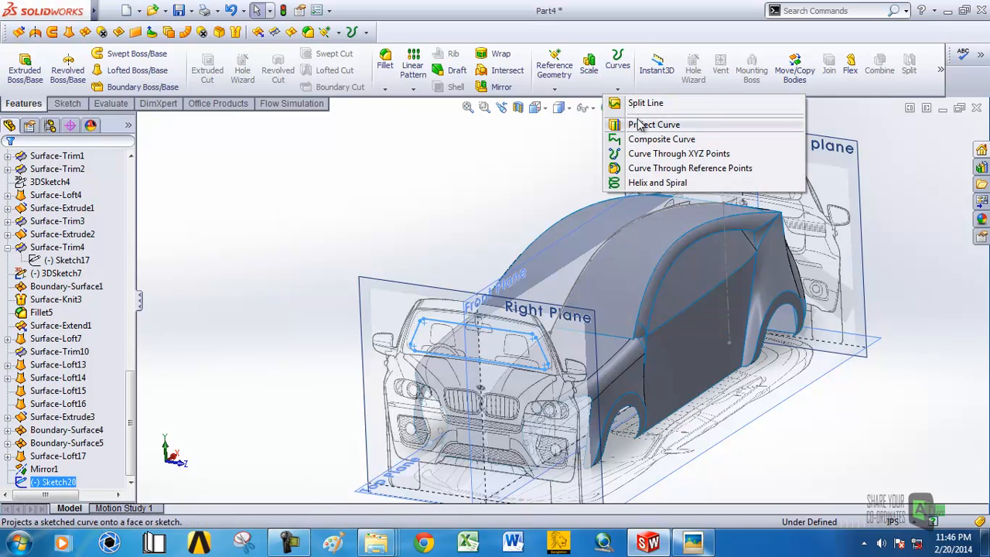
left_click(642, 106)
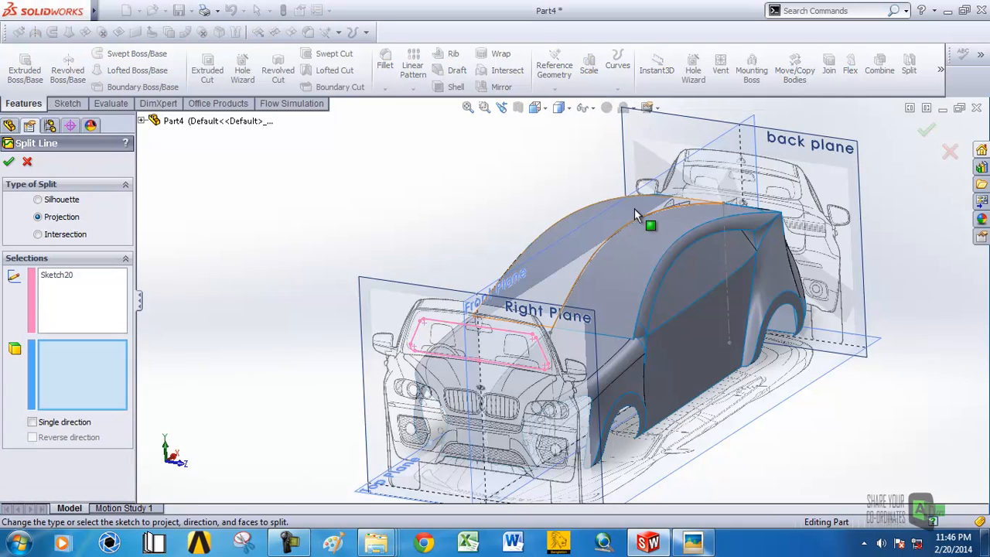
left_click(593, 299)
middle_click_drag(504, 294, 571, 347)
left_click(572, 347)
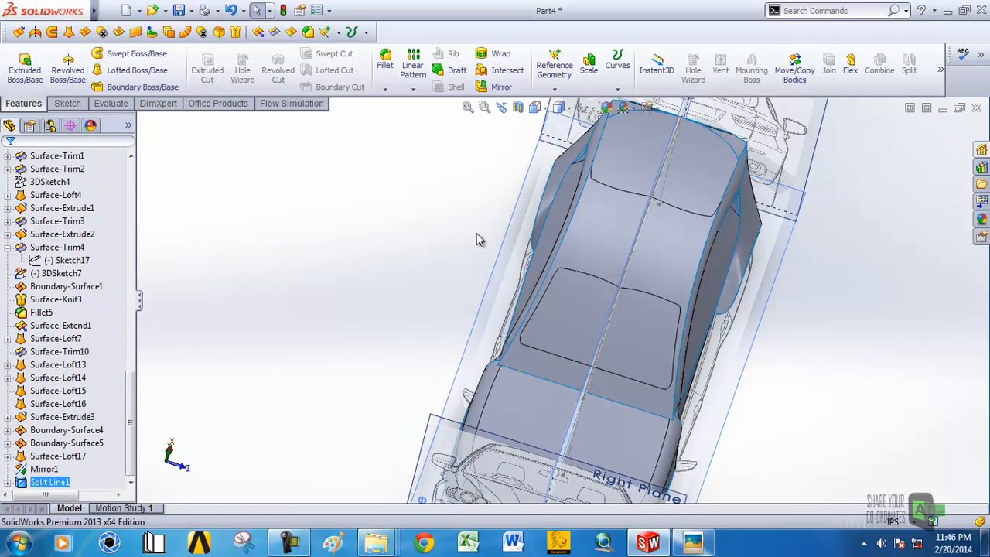
Hide the reference planes and the blueprint sketches so that only the car body is displayed.
middle_click_drag(634, 240, 586, 355)
scroll(555, 334, "down", 5)
scroll(585, 357, "up", 5)
middle_click_drag(606, 279, 598, 176)
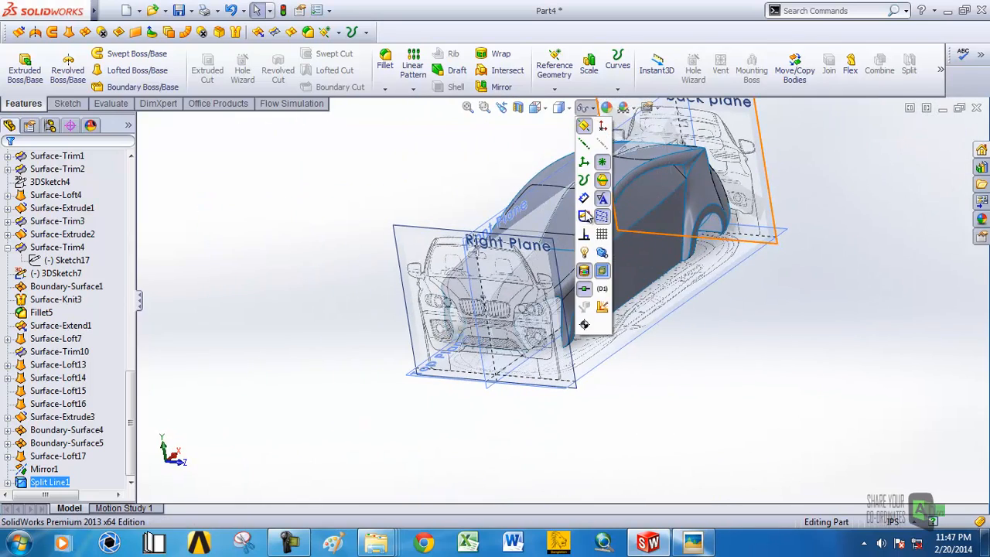
left_click(583, 128)
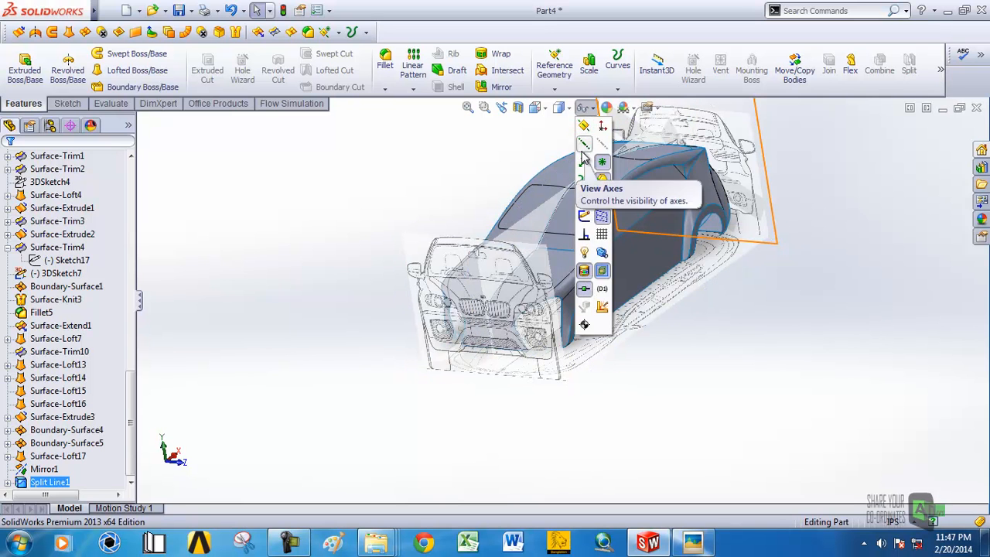
Examine the mirrored car body from the front, side and above, checking the split windshield and roof faces.
scroll(580, 208, "up", 5)
scroll(582, 215, "down", 4)
scroll(583, 383, "down", 3)
mouse_move(583, 382)
middle_mouse_down()
mouse_move(558, 338)
mouse_move(566, 390)
mouse_move(542, 390)
mouse_move(587, 398)
mouse_move(561, 406)
mouse_move(572, 415)
middle_mouse_up()
scroll(530, 467, "up", 2)
scroll(634, 326, "down", 3)
middle_click_drag(622, 316, 375, 328)
middle_click_drag(410, 290, 521, 327)
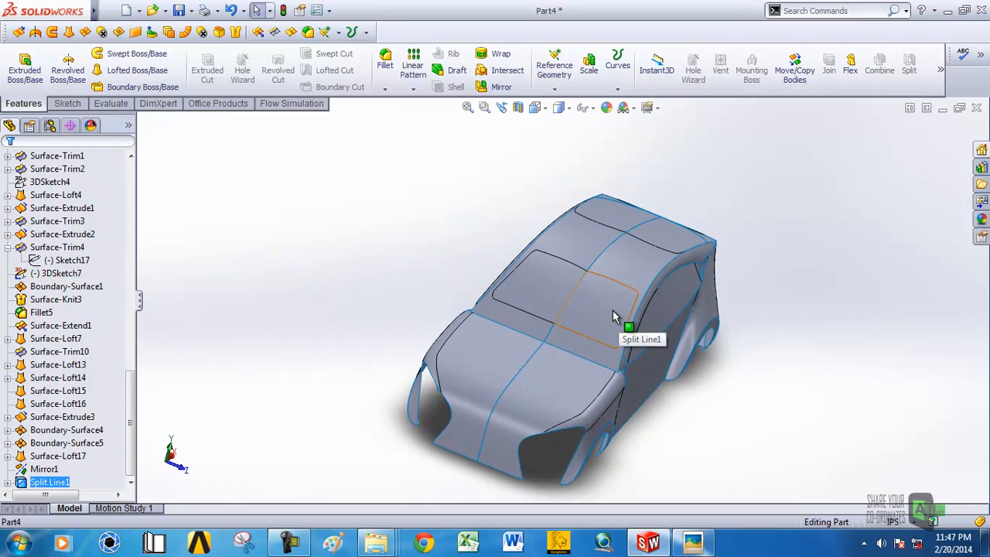
scroll(607, 338, "down", 3)
middle_click_drag(579, 376, 552, 371)
scroll(679, 359, "up", 4)
scroll(585, 331, "down", 3)
middle_click_drag(585, 331, 539, 277)
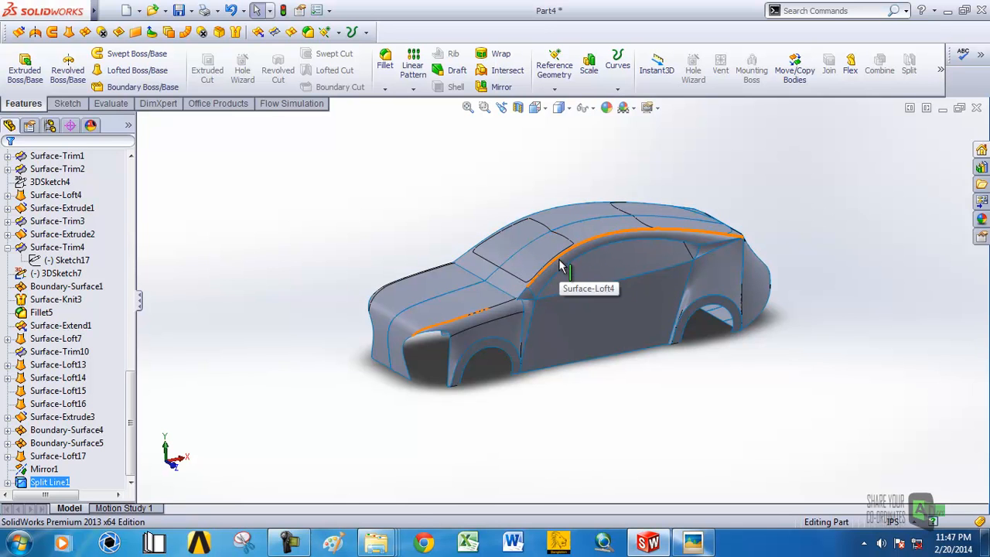
mouse_move(554, 267)
middle_mouse_down()
mouse_move(543, 396)
mouse_move(572, 181)
mouse_move(562, 263)
middle_mouse_up()
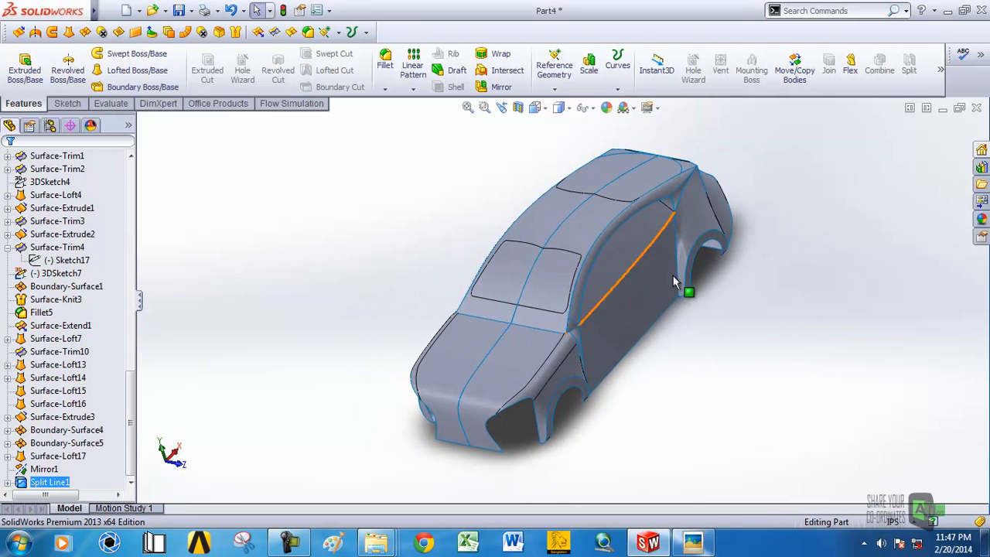
middle_click_drag(696, 319, 718, 284)
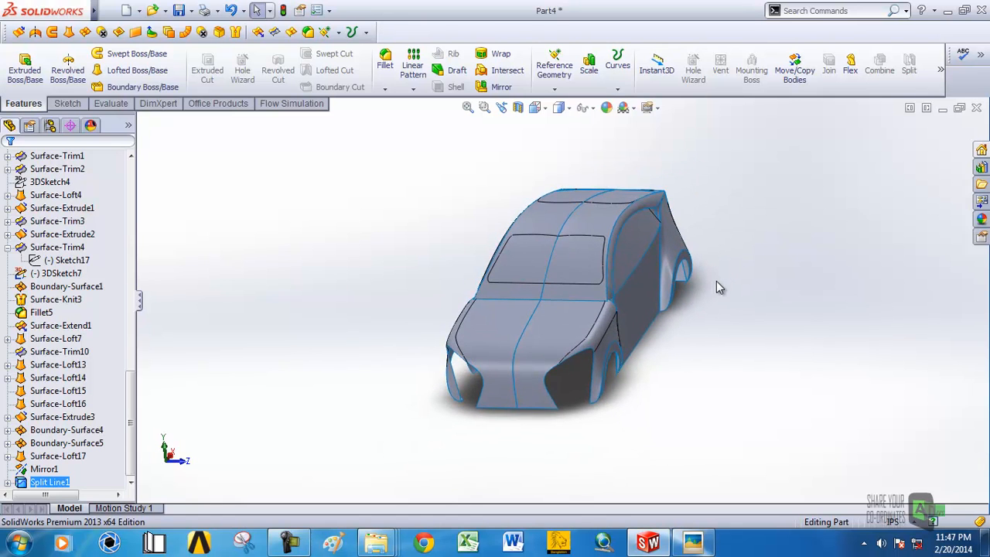
middle_click_drag(634, 293, 539, 433)
scroll(485, 303, "down", 4)
middle_click_drag(495, 300, 719, 299)
scroll(719, 300, "up", 5)
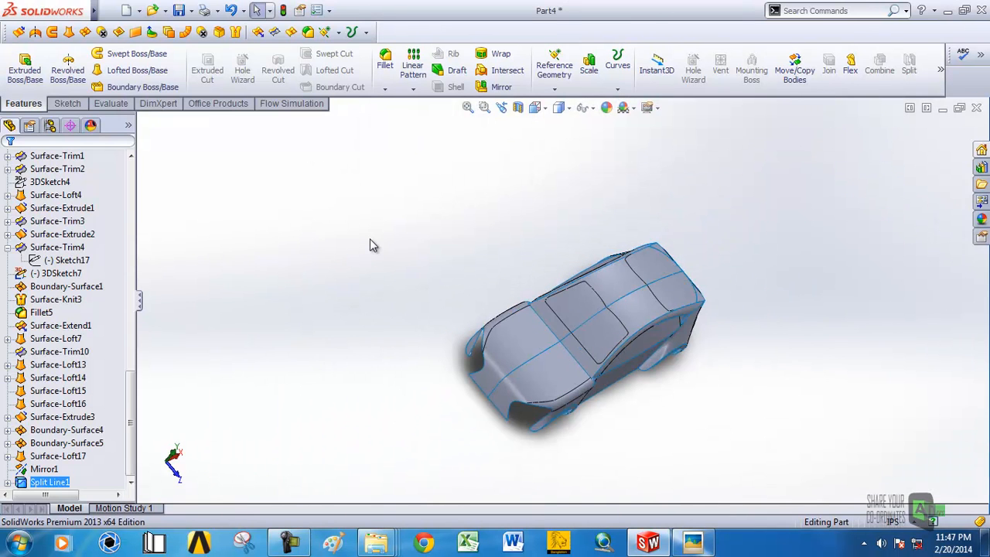